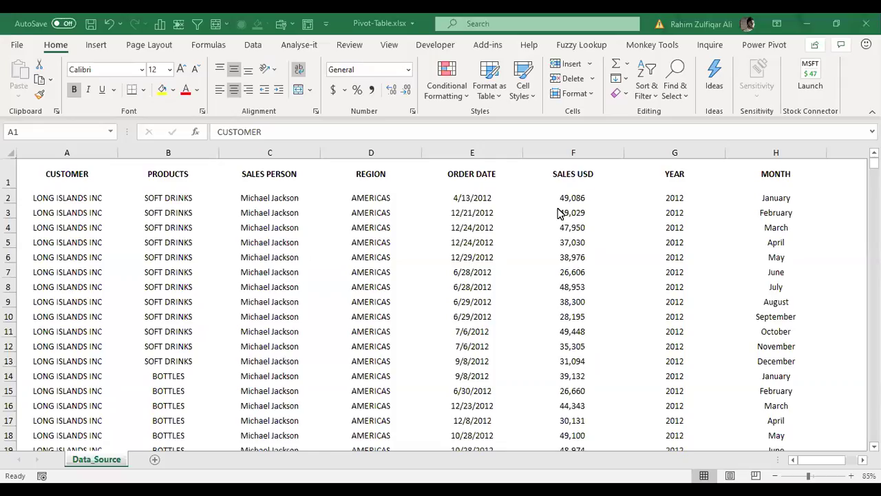
Step: Review the REGION, SALES PERSON and PRODUCTS columns, returning to the CUSTOMER header in A1
left_click(395, 212)
left_click(389, 196)
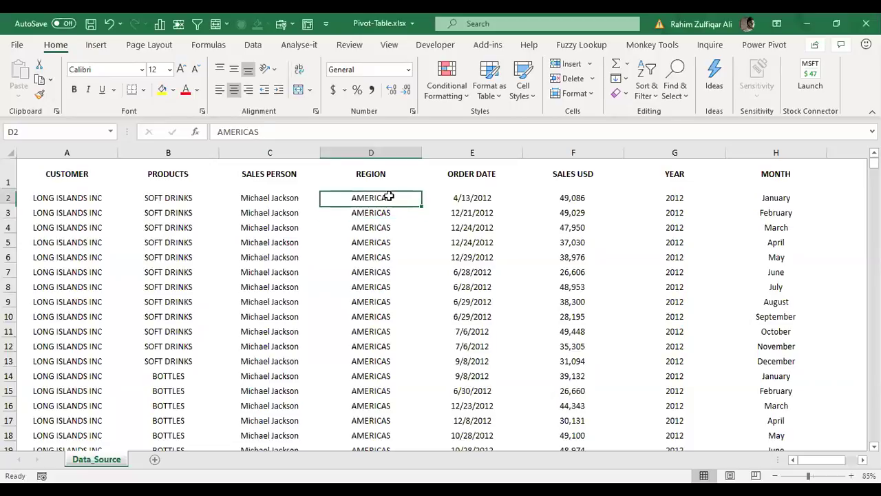
key("Up")
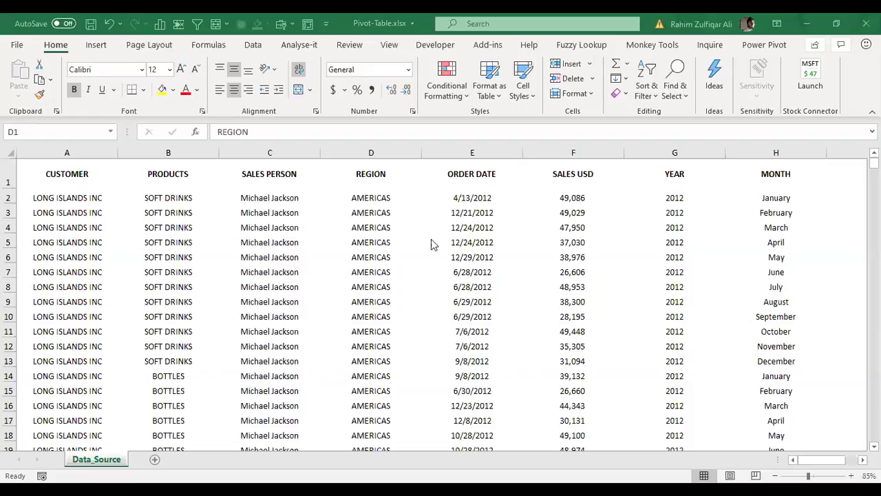
left_click(279, 200)
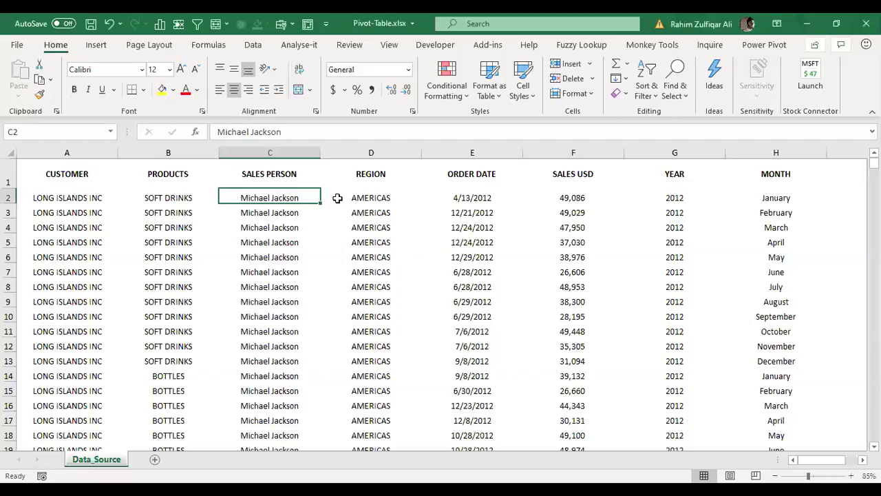
key("Up")
key("Left")
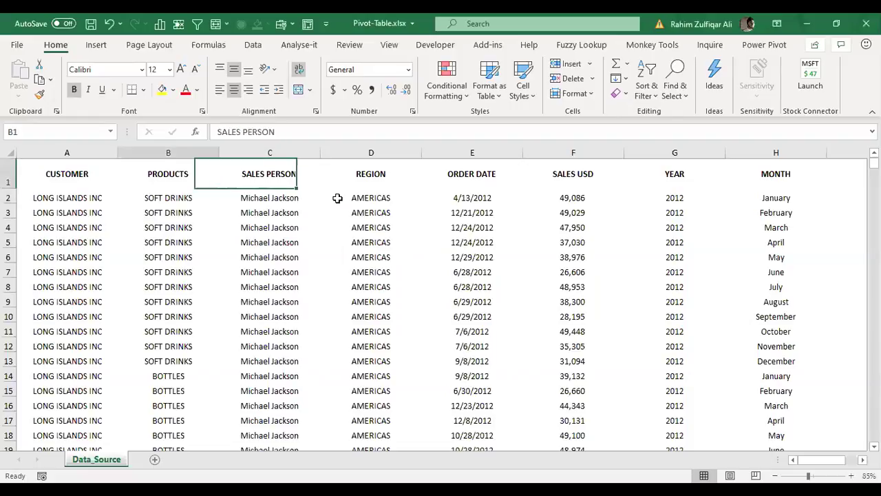
key("Left")
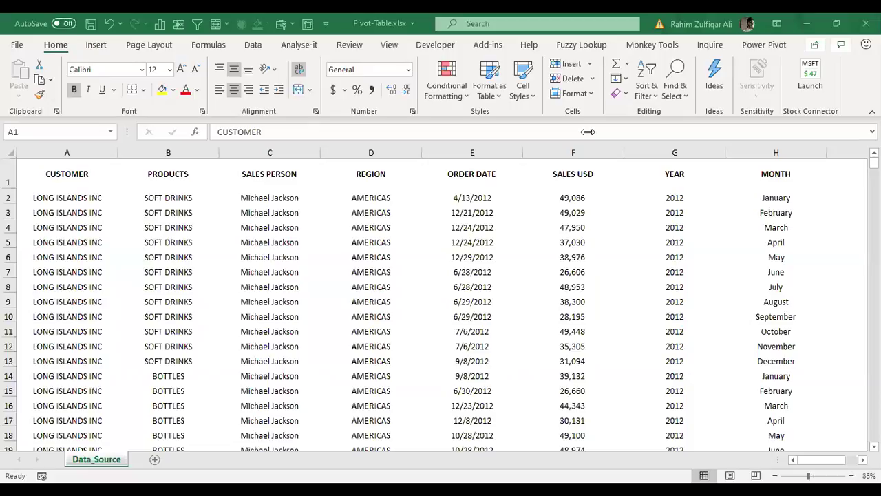
left_click(391, 198)
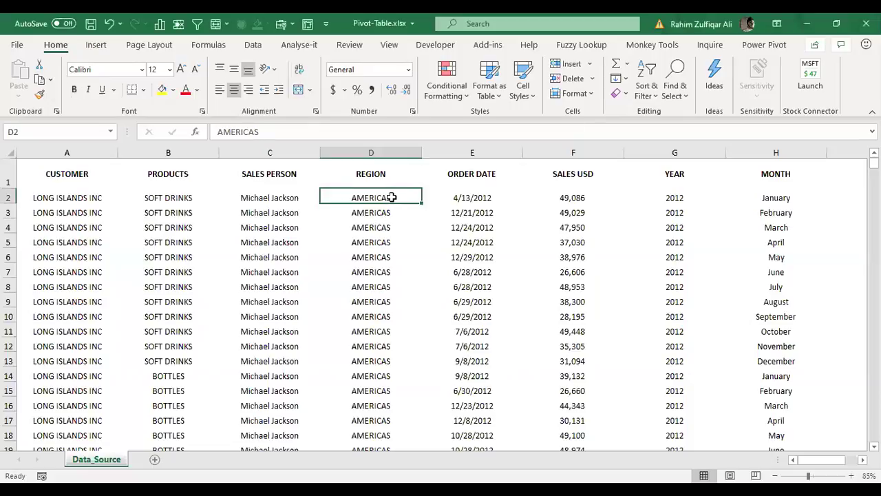
key("Left")
key("Left")
key("Left")
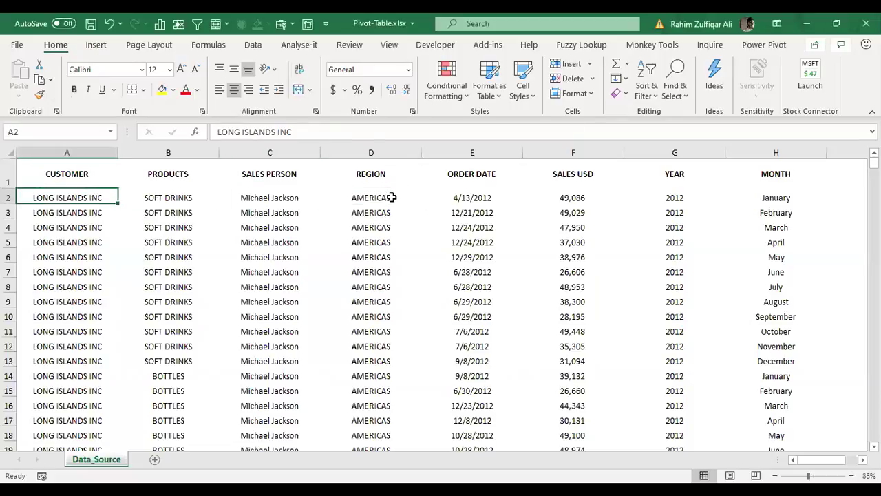
key("Up")
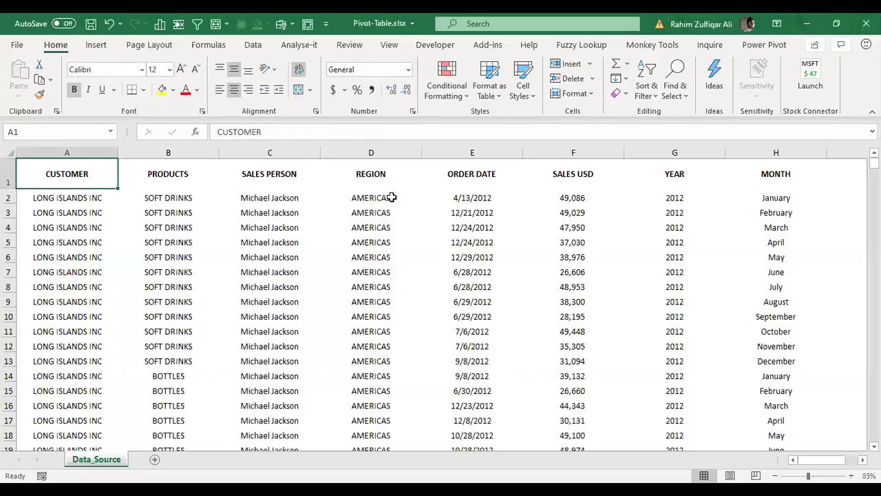
scroll(391, 197, "right", 2)
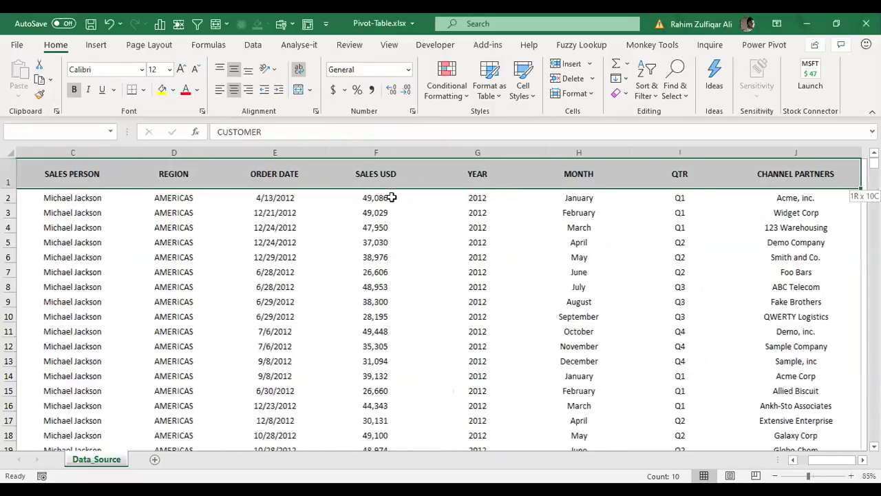
scroll(391, 198, "left", 2)
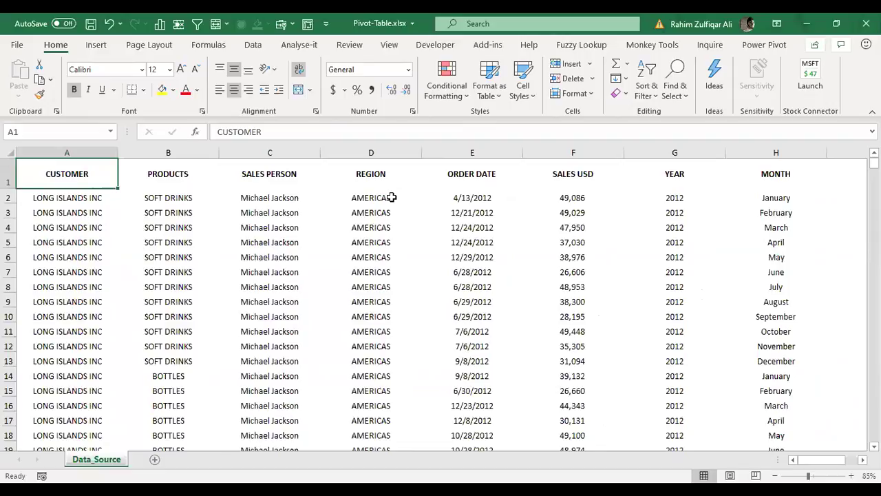
key("Right")
key("Right")
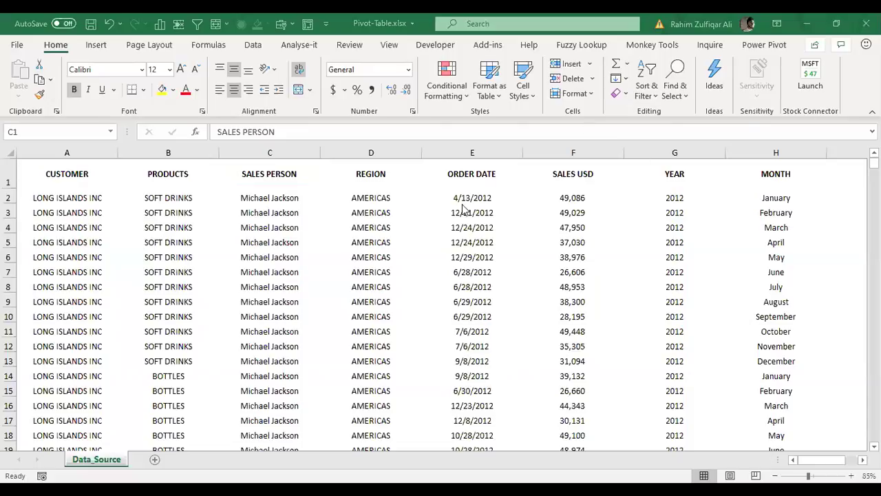
Step: Inspect the AMERICAS region entry and the first ORDER DATE, 4/13/2012, then return to A1
left_click(330, 202)
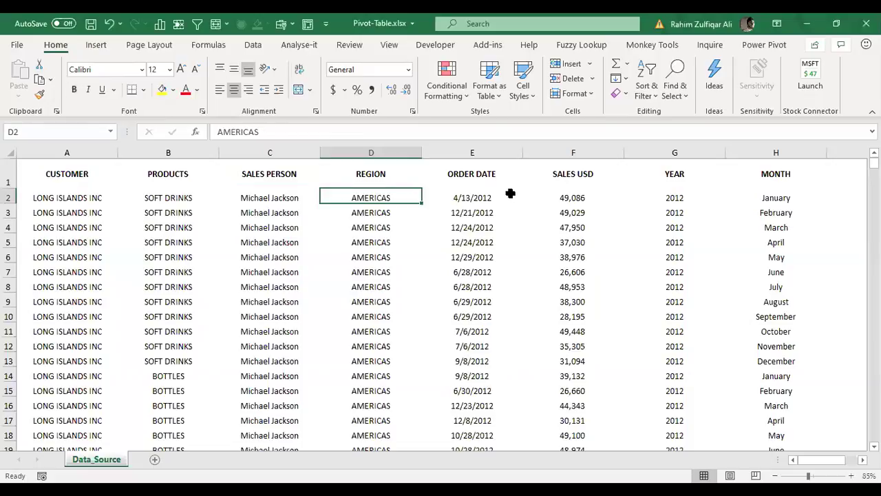
key("Left")
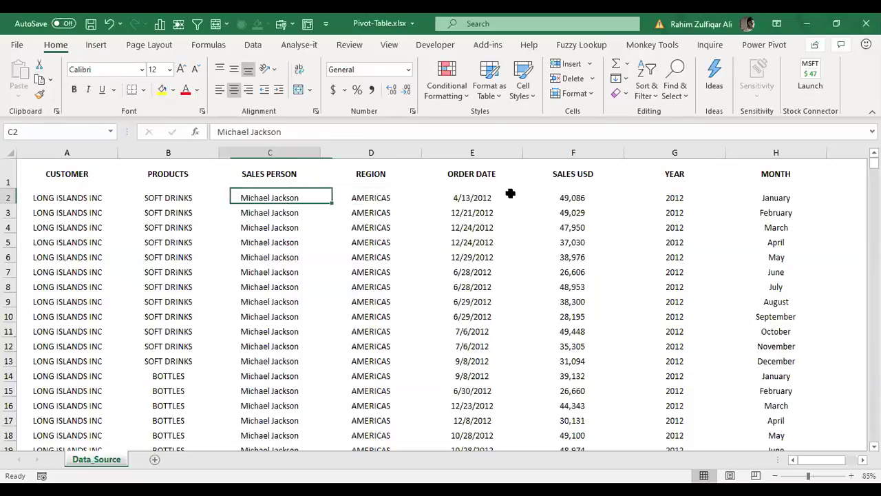
key("Left")
key("Left")
key("Up")
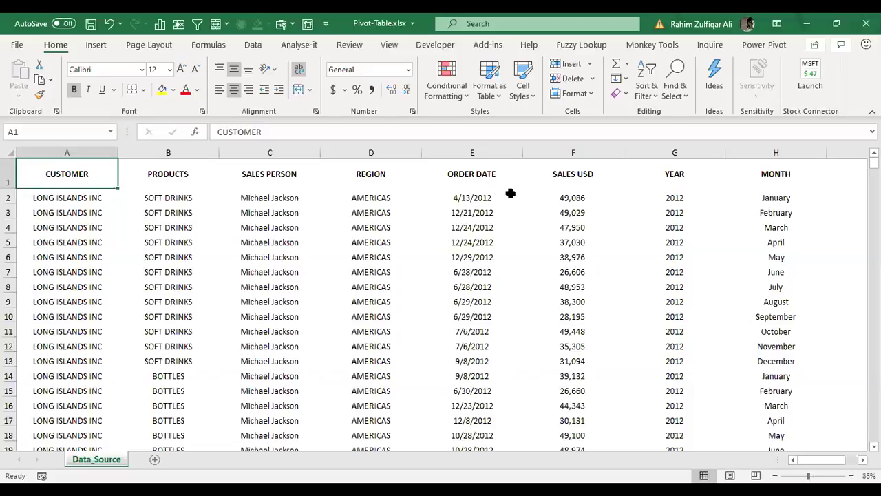
left_click(478, 182)
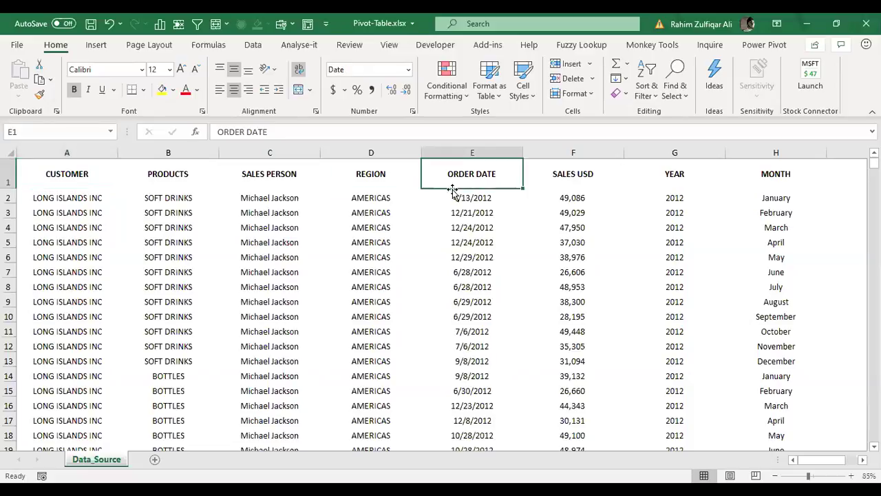
left_click(511, 199)
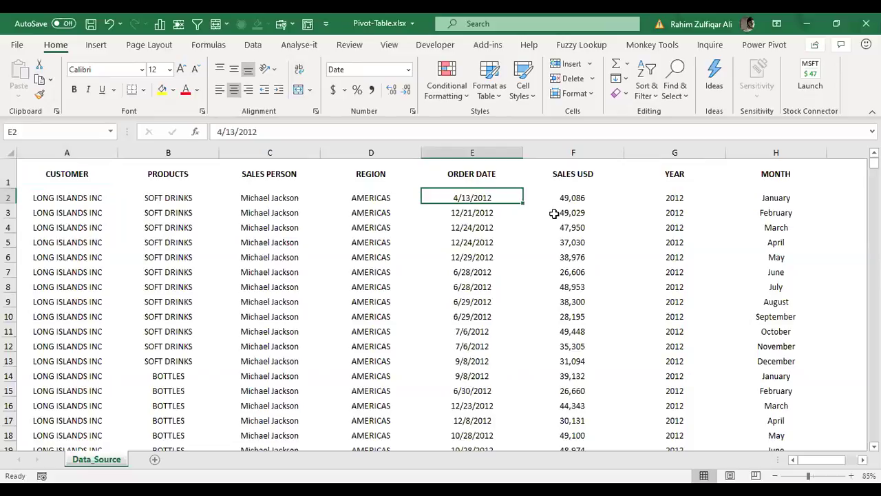
key("Up")
key("Left")
key("Home")
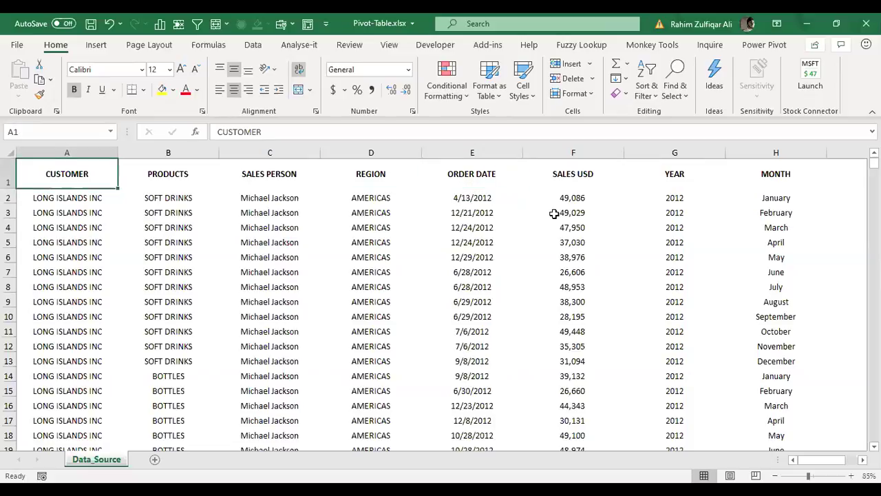
scroll(554, 214, "right", 3)
scroll(554, 214, "left", 2)
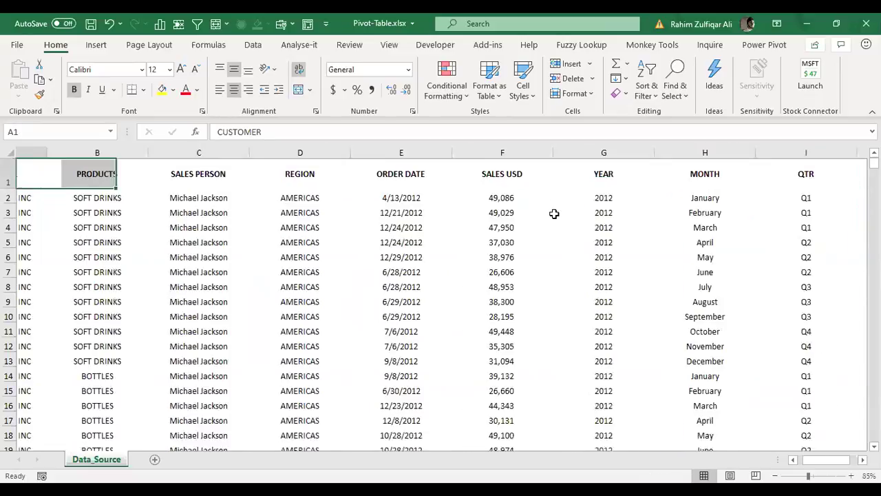
scroll(554, 214, "left", 1)
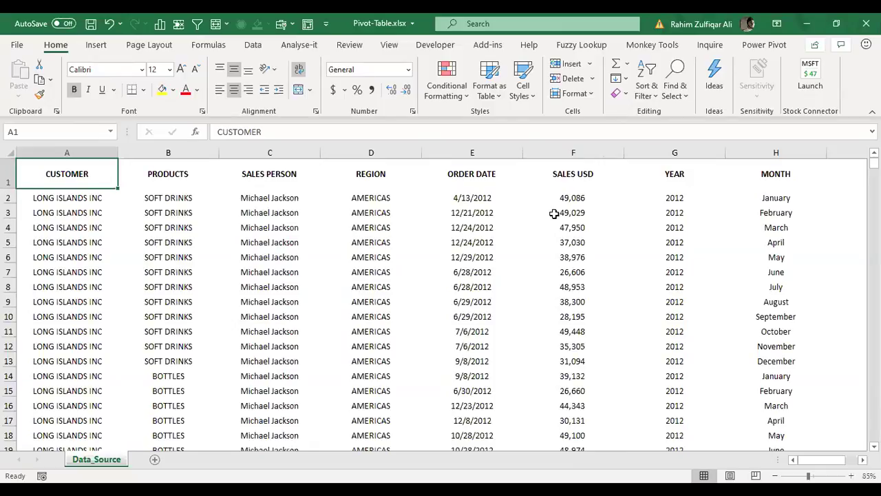
Step: Select the full sales data table A1:J578 with Ctrl+Shift+End
key("ctrl+shift+End")
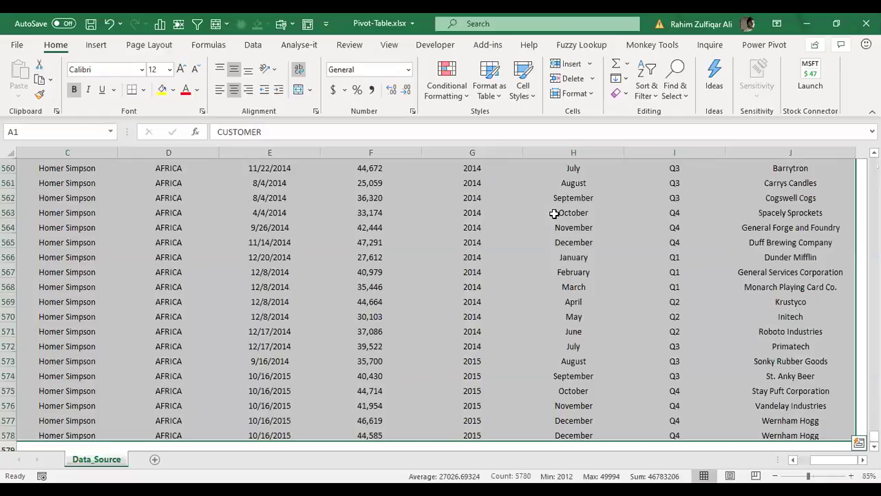
key("ctrl+Home")
key("Right")
key("Right")
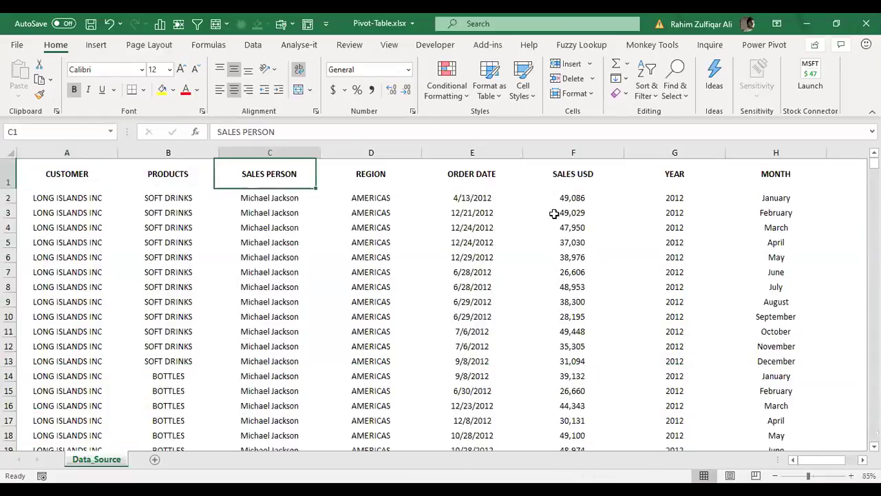
key("Right")
key("Right")
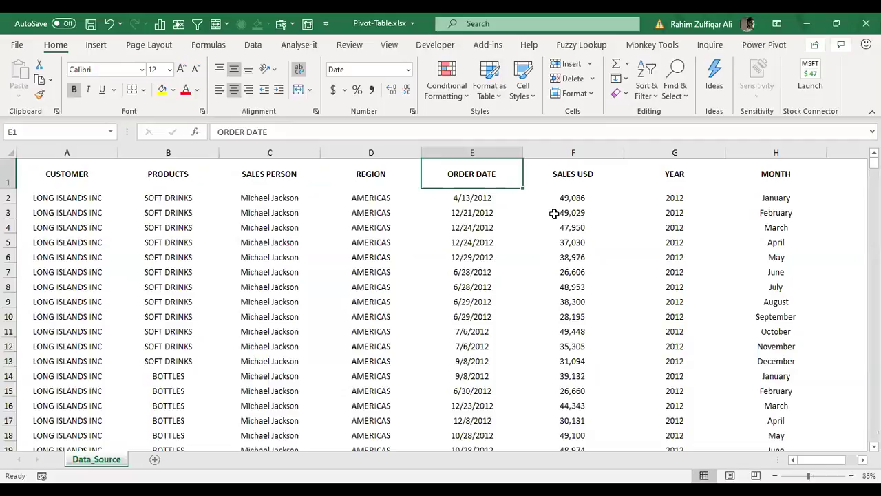
key("ctrl+Home")
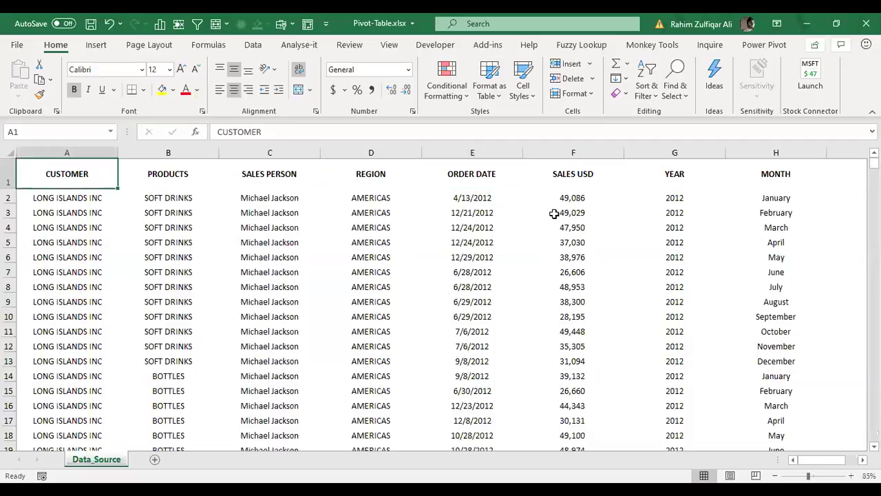
key("ctrl+Right")
key("ctrl+shift+Down")
key("Left")
key("ctrl+Home")
key("ctrl+shift+End")
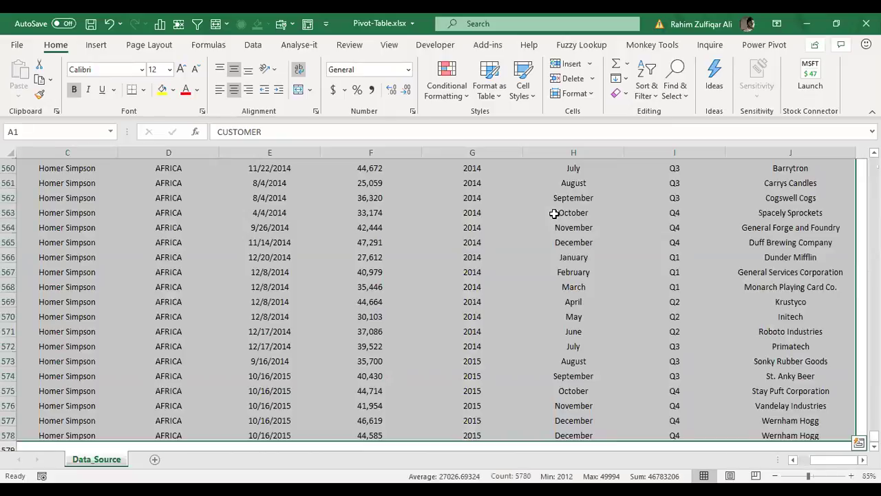
Step: Insert PivotTable1 from Data_Source!$A$1:$J$578 on a new sheet and dock its field list
left_click(102, 51)
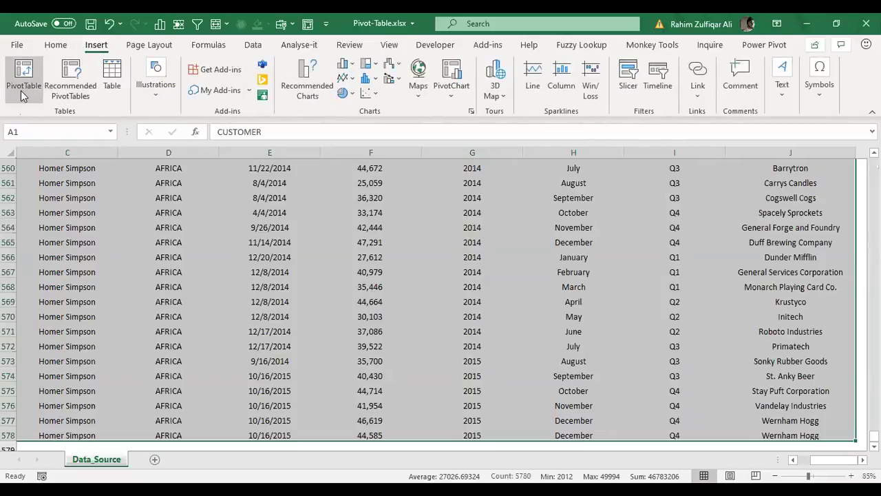
left_click(22, 96)
left_click(474, 334)
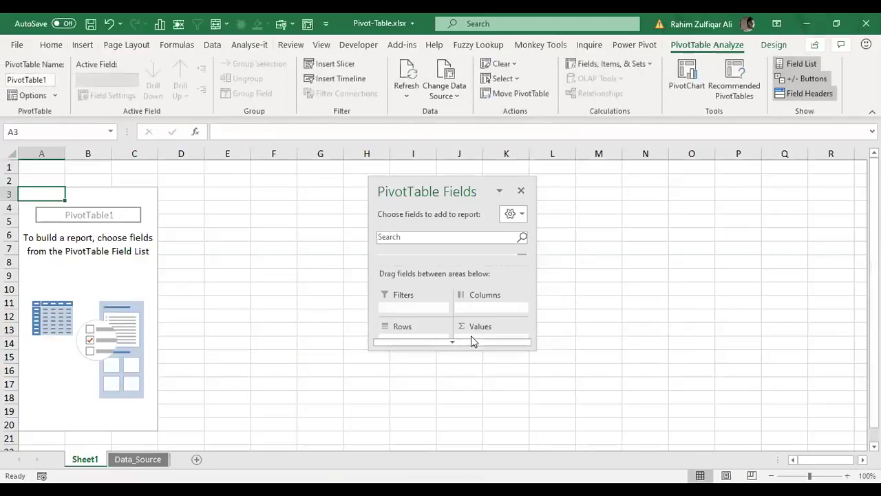
double_click(413, 187)
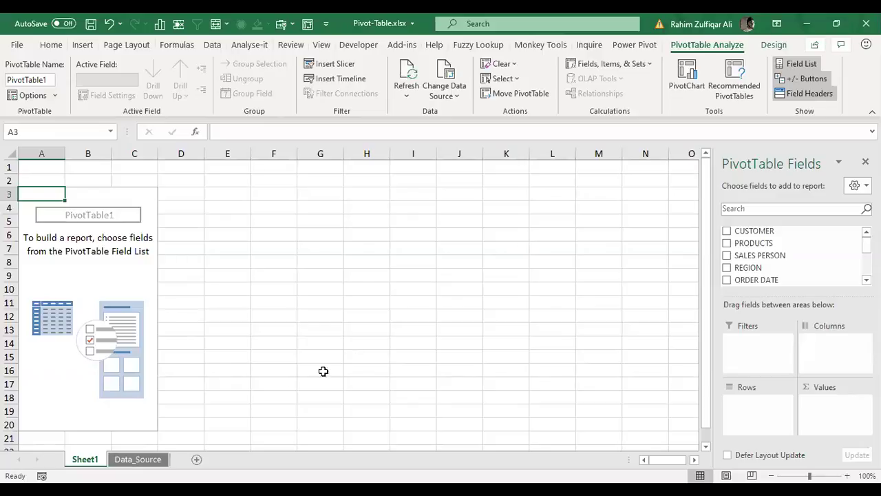
Step: Go back to the Data_Source sheet and review the headers and first YEAR value, 2012
left_click(161, 460)
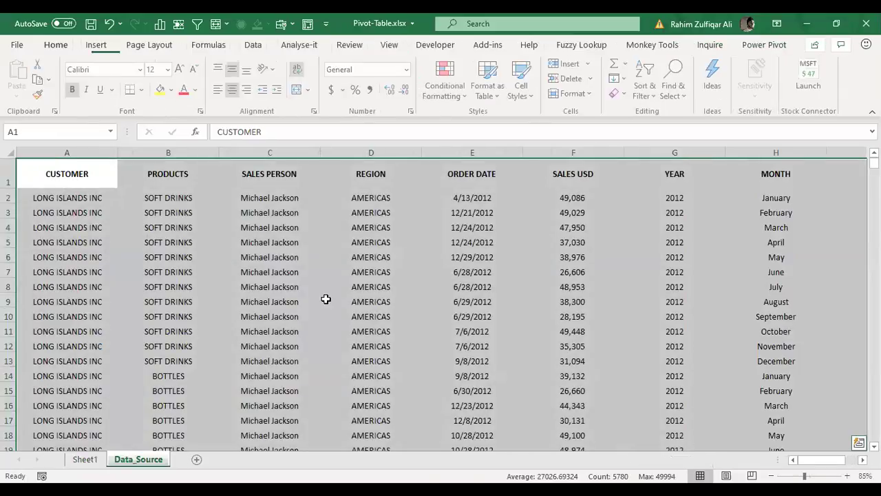
left_click(421, 301)
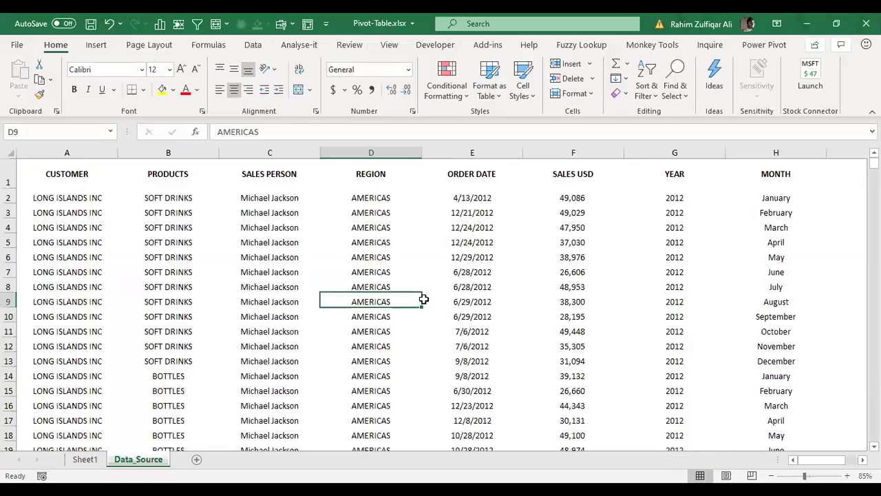
key("ctrl+Up")
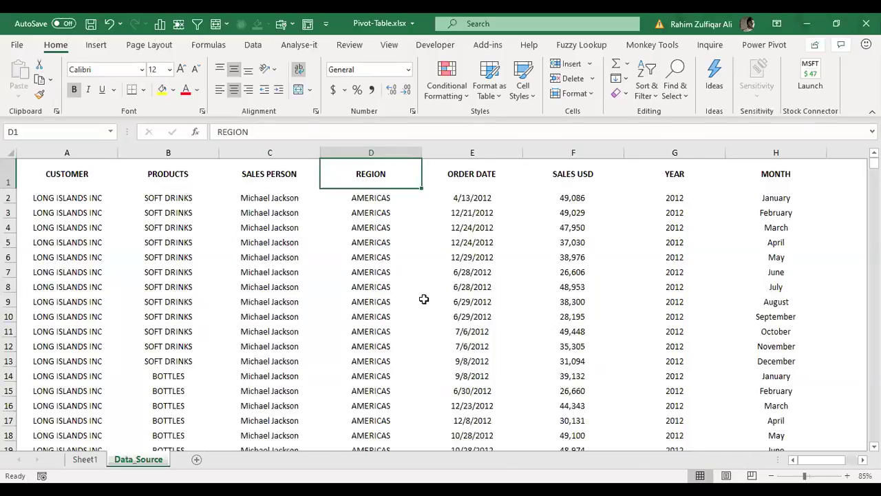
key("ctrl+Left")
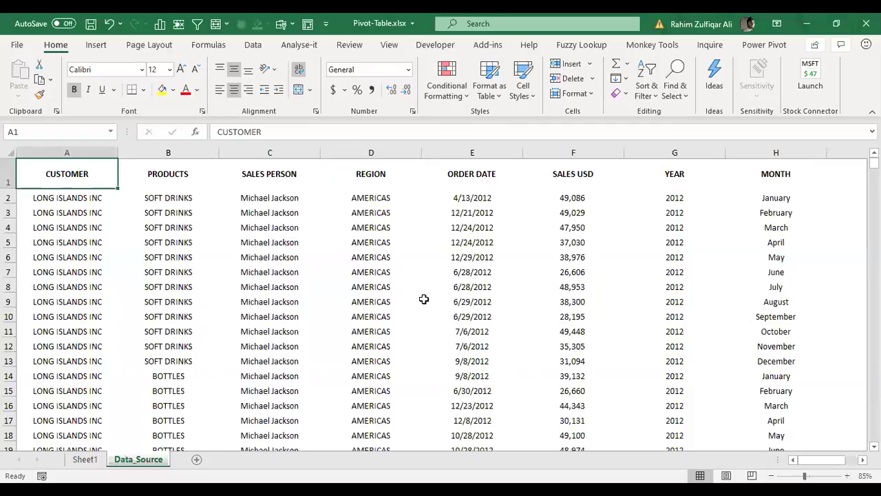
key("Right")
key("Right")
key("Right")
key("Right")
key("Right")
key("Right")
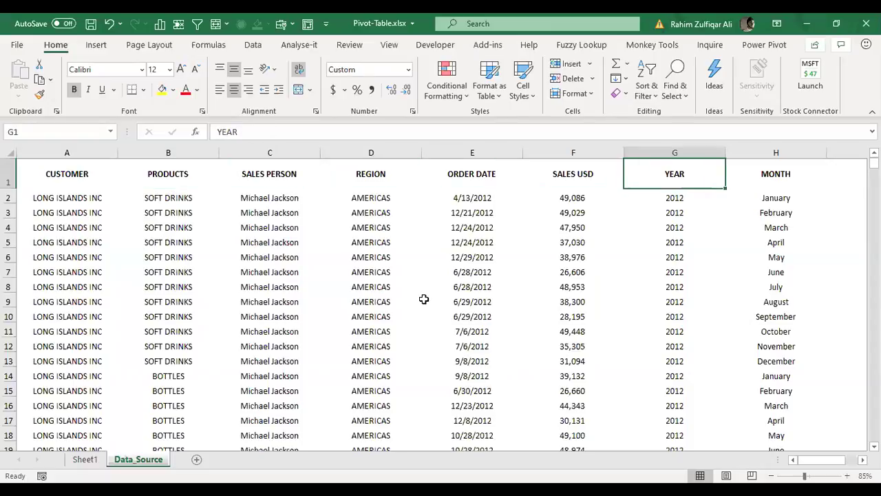
key("Down")
key("Down")
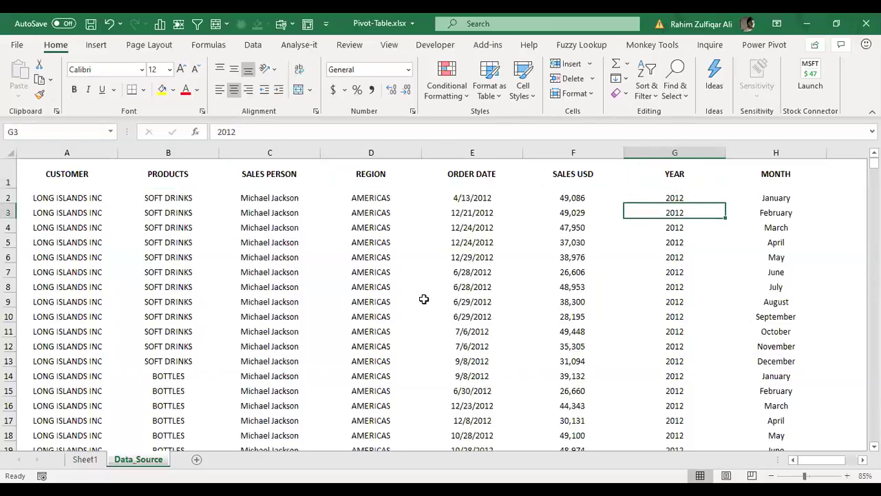
key("Left")
key("Left")
key("Left")
key("Up")
key("Right")
key("Right")
key("Right")
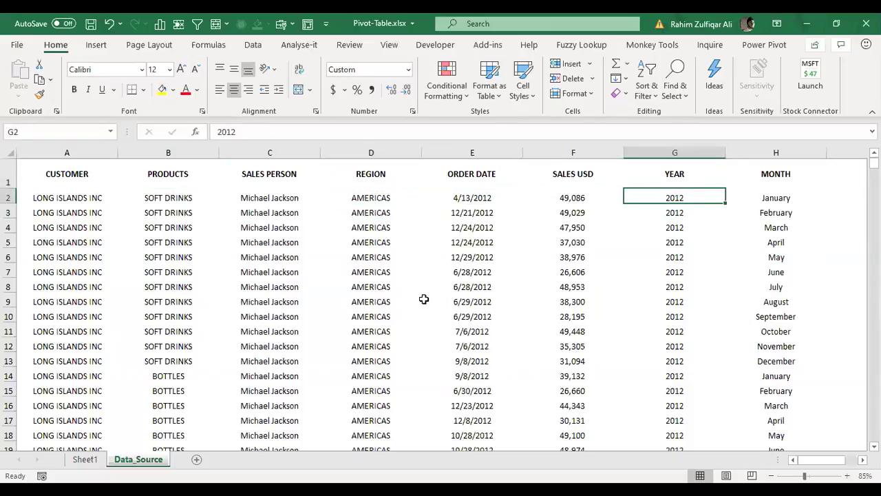
key("Right")
key("Right")
key("Right")
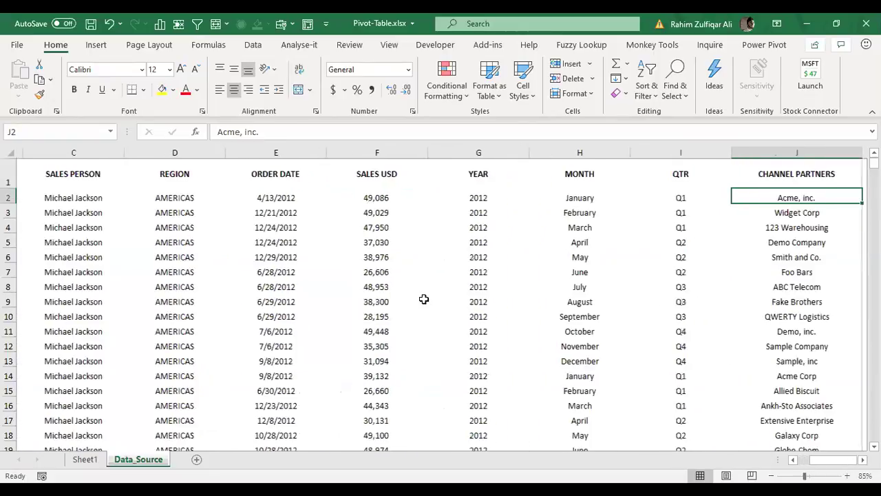
key("Left")
key("Left")
key("Left")
key("Left")
key("Left")
key("Left")
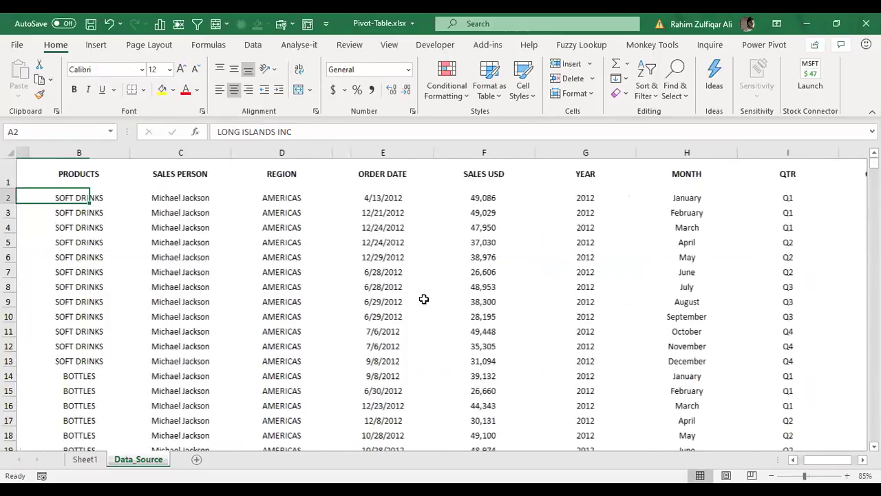
Step: Check the table's last row, then review the MONTH, PRODUCTS and SALES USD columns and first order date
key("Down")
key("Down")
key("Down")
key("Down")
key("Down")
key("Down")
key("Down")
key("Down")
key("Down")
key("Down")
key("Down")
key("Down")
key("Down")
key("Down")
key("Down")
key("Down")
key("Down")
key("Down")
key("Down")
key("Down")
key("Down")
key("Down")
key("Down")
key("Down")
key("Down")
key("Down")
key("Down")
key("Down")
key("Down")
key("Down")
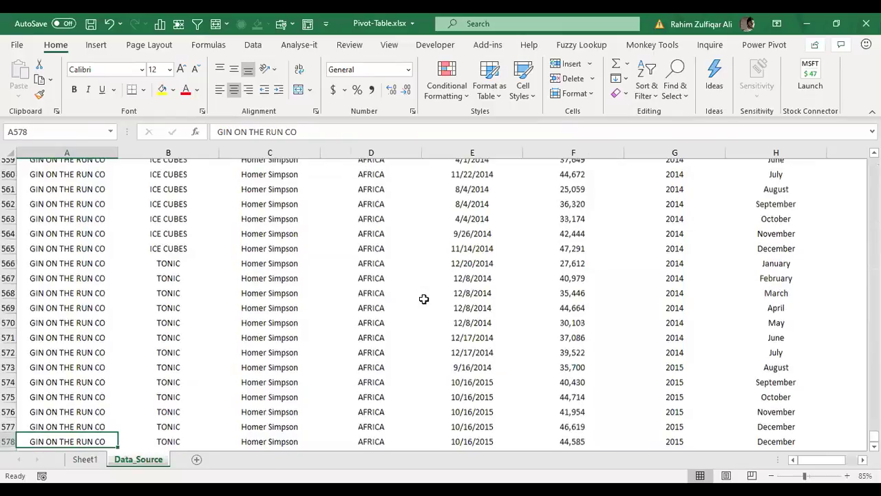
key("ctrl+Up")
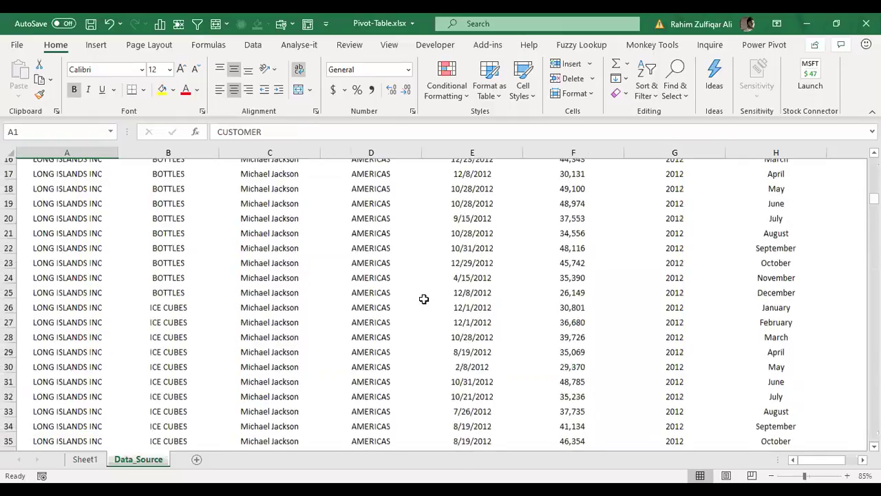
key("Right")
key("Right")
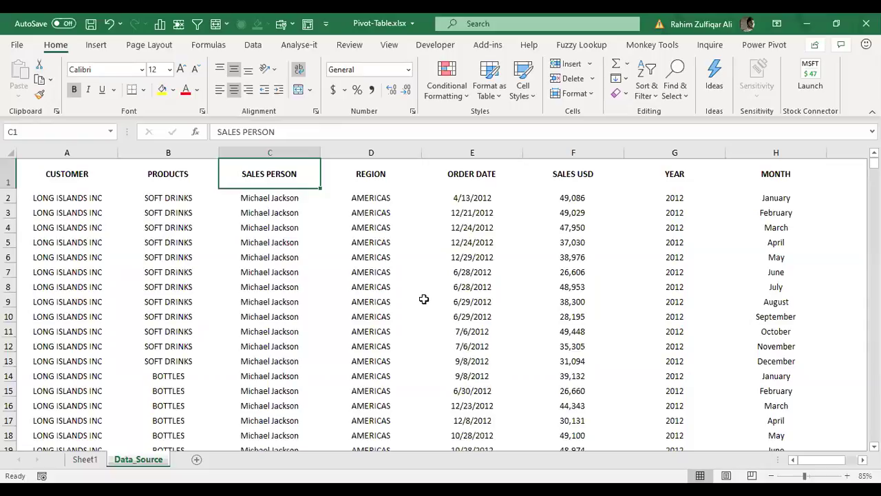
key("Right")
key("Right")
key("Right")
key("Right")
key("Right")
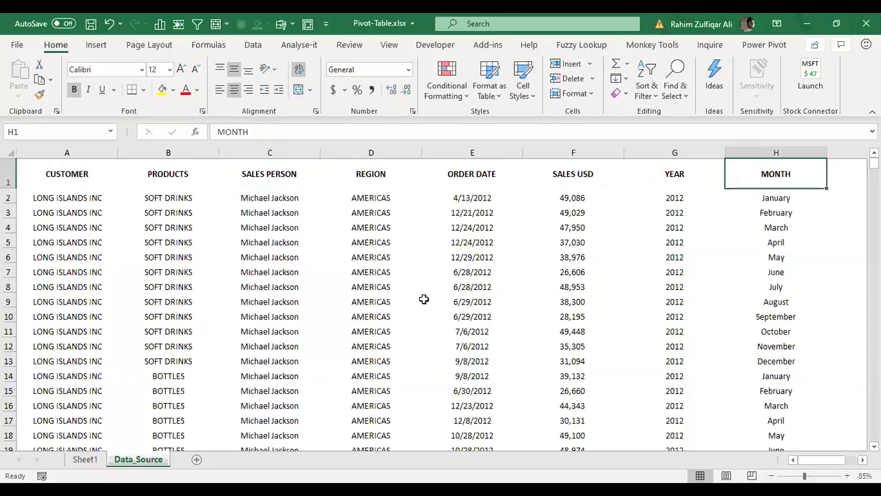
key("Right")
key("Right")
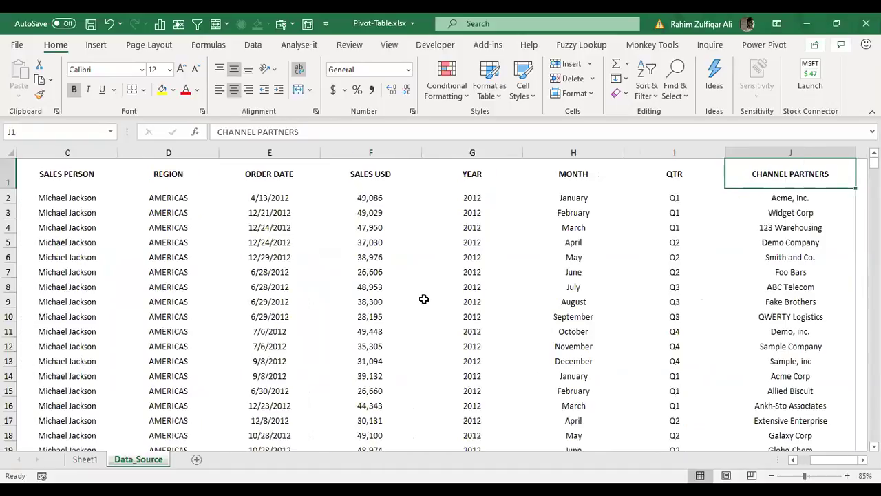
key("Left")
key("Left")
key("Left")
key("Left")
key("Left")
key("Left")
key("Left")
key("Left")
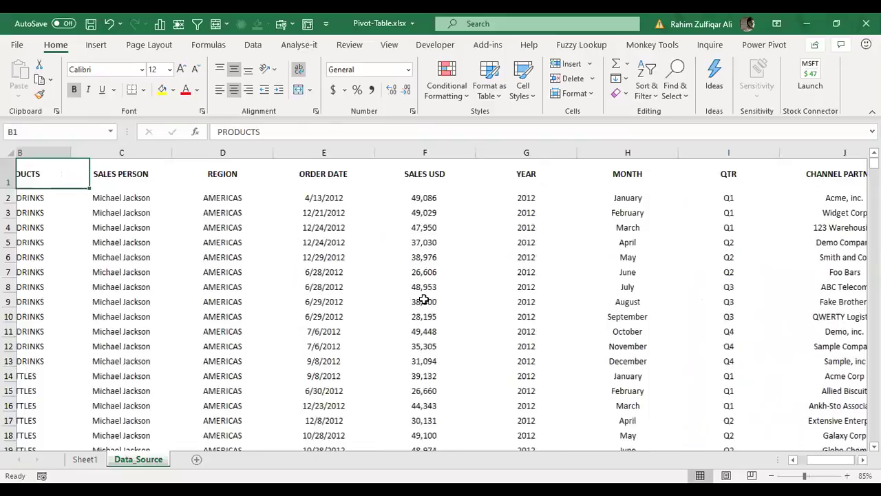
key("Left")
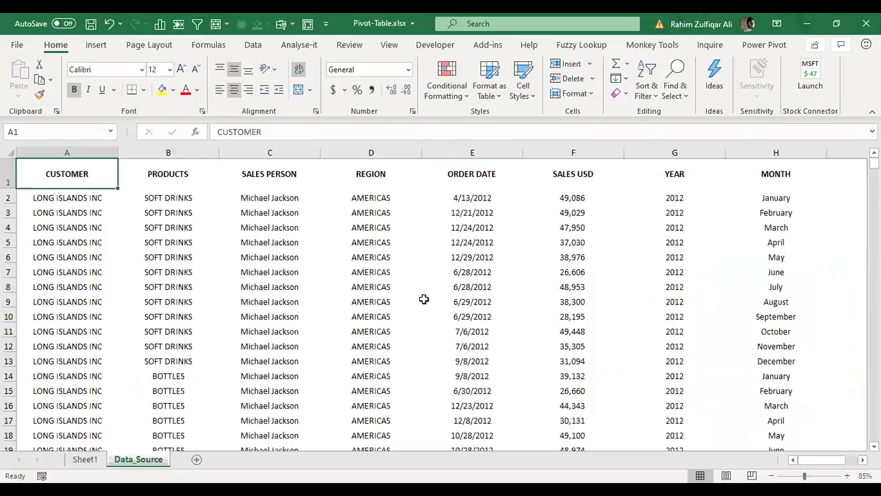
key("Right")
key("Right")
key("Right")
key("Right")
key("Right")
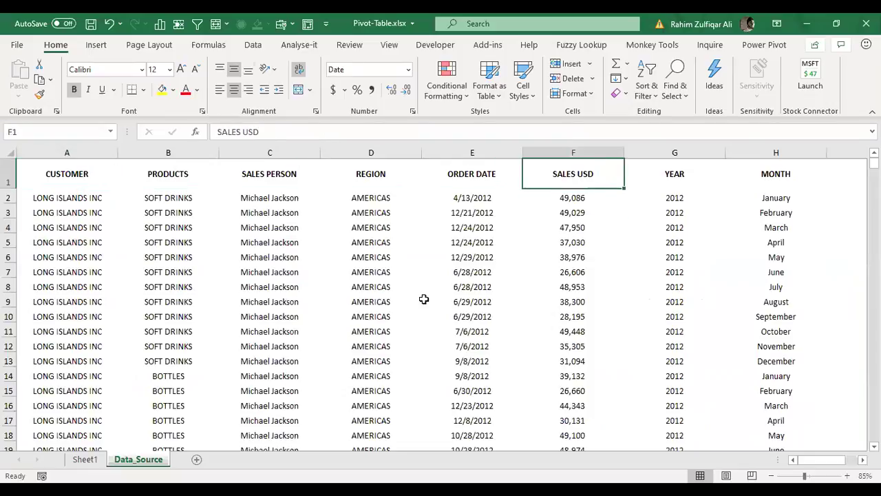
key("Down")
key("Down")
key("Down")
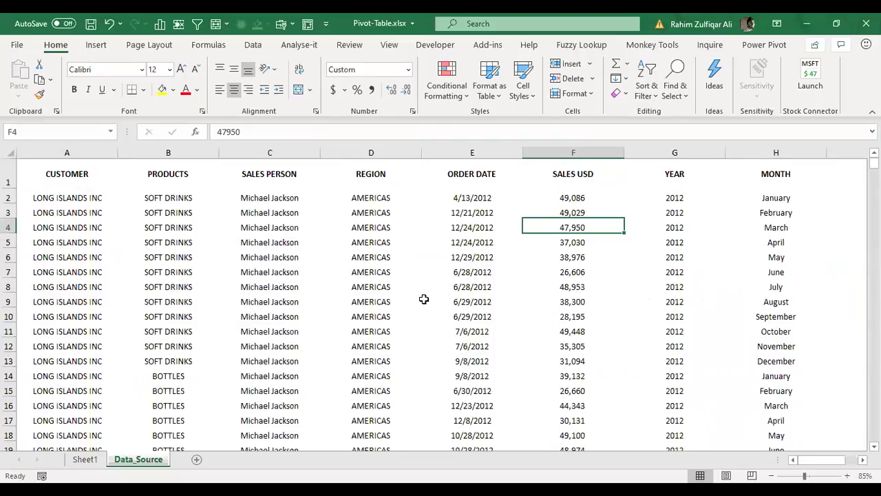
key("Left")
key("Up")
key("Up")
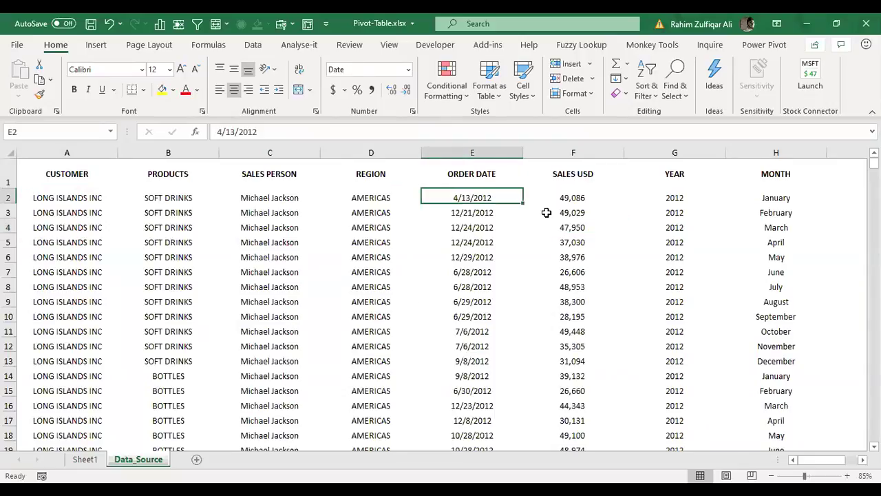
Step: Zoom the Data_Source sheet to 150% and select the first order date in E2
left_click(490, 171)
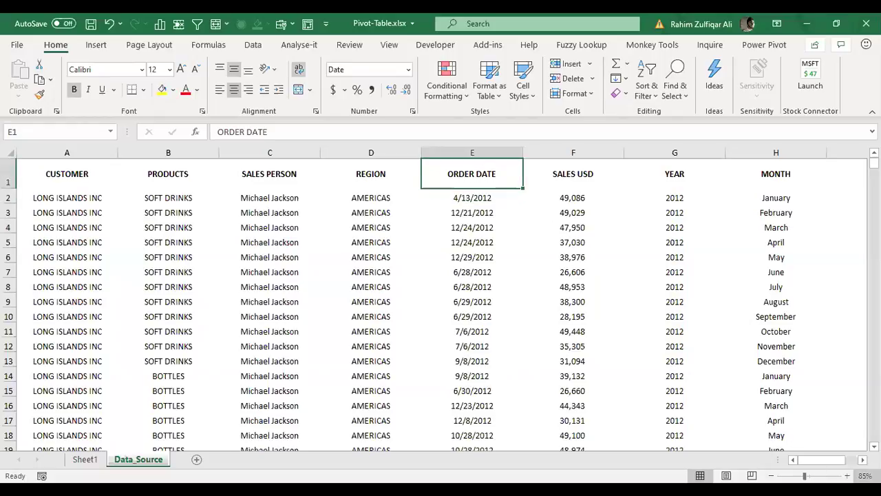
scroll(637, 360, "up", 4)
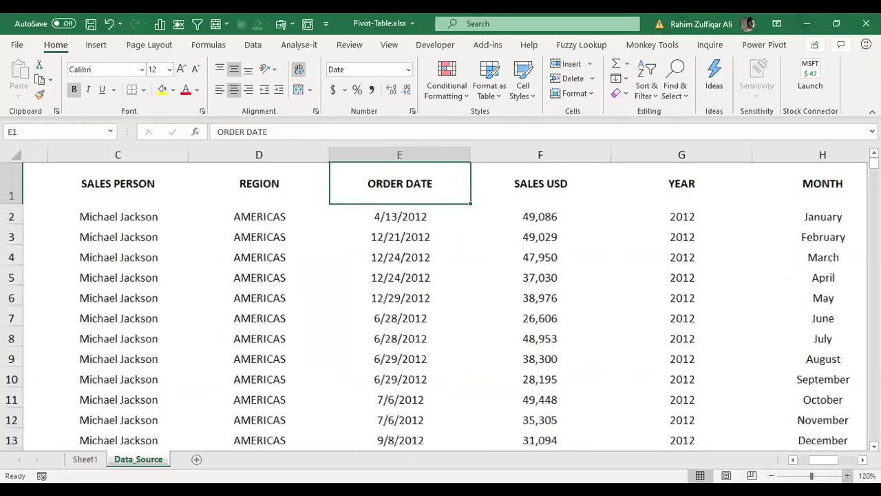
scroll(490, 240, "up", 1)
key("Down")
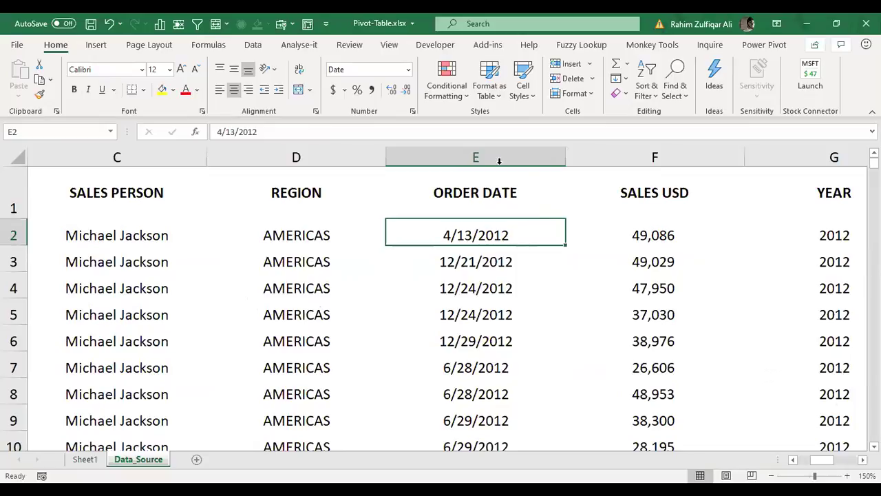
key("ctrl+shift+5")
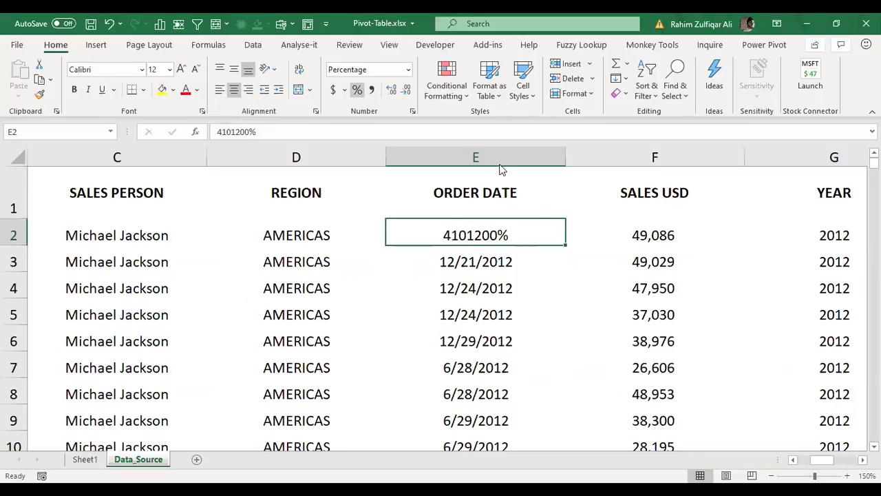
key("ctrl+z")
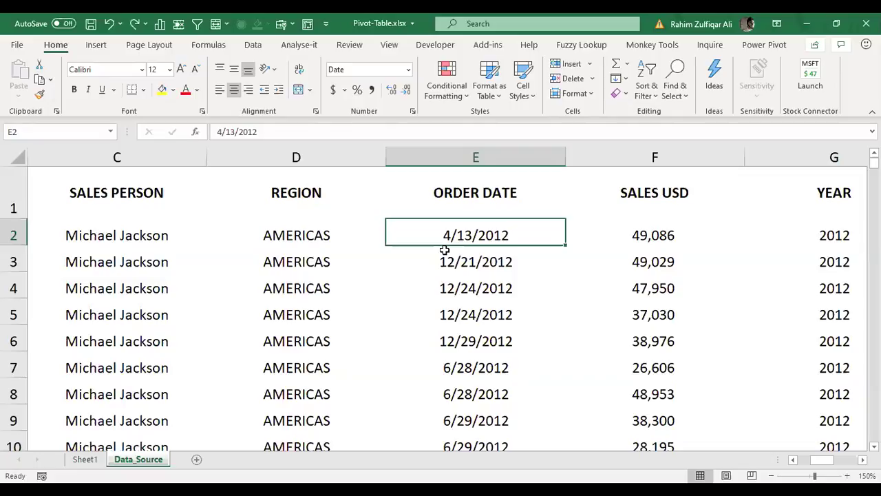
key("Right")
key("Right")
key("Right")
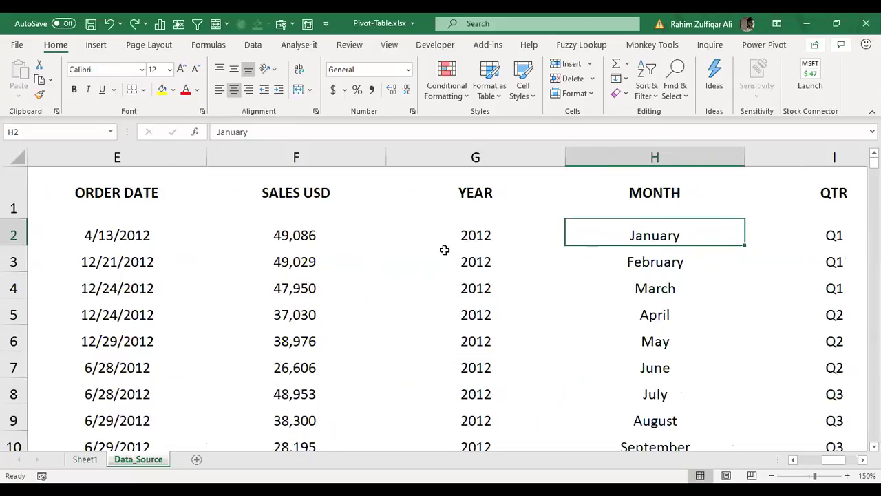
key("Left")
key("Left")
key("Left")
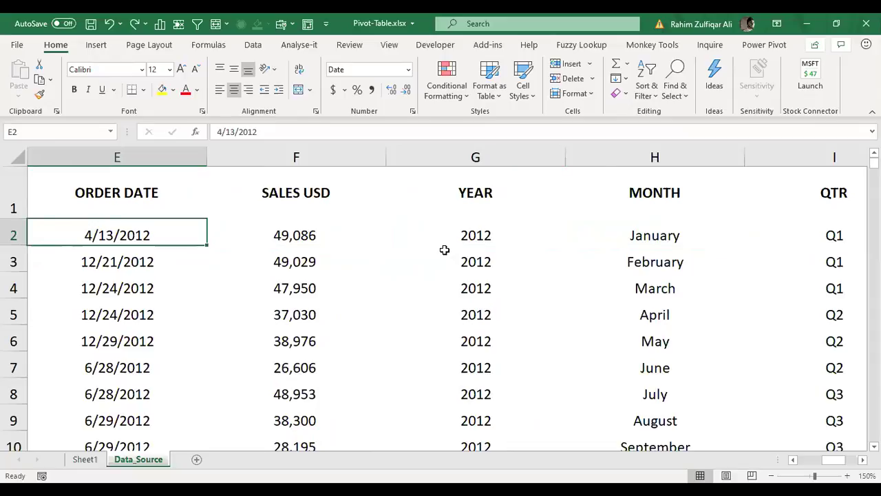
key("Right")
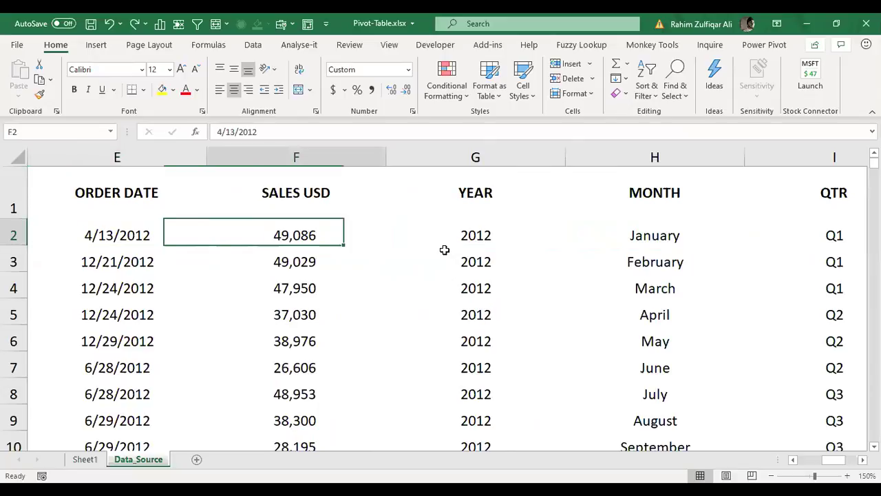
key("Right")
key("Right")
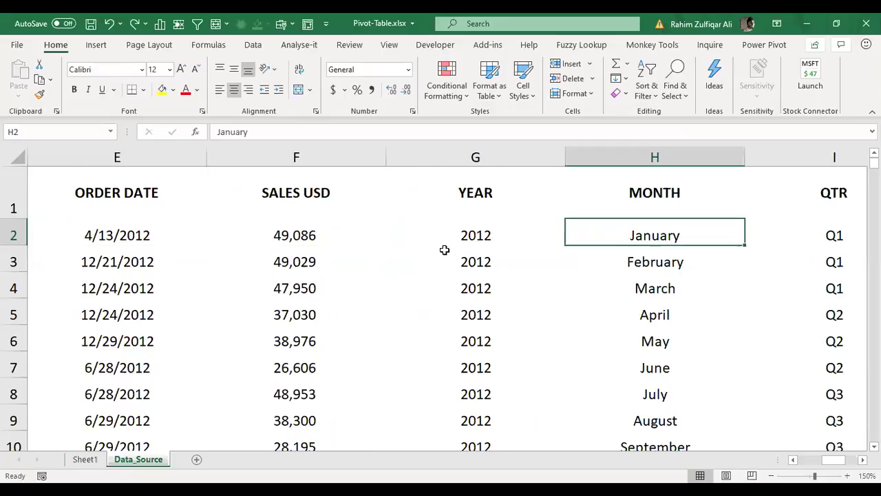
key("Left")
key("Left")
key("Left")
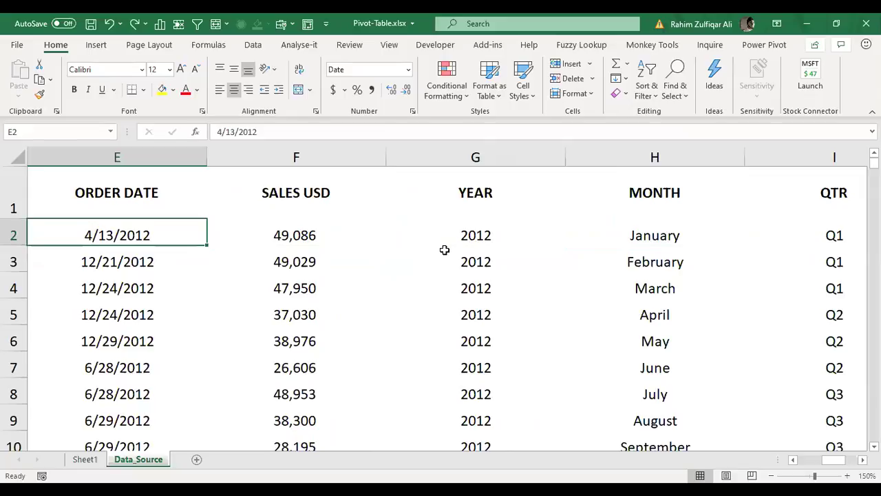
key("Right")
key("Right")
key("Right")
key("Right")
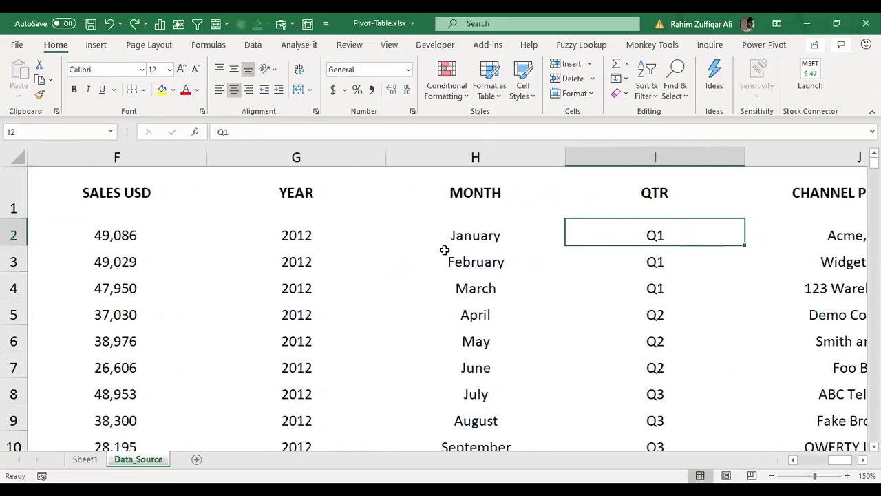
key("Left")
key("Left")
key("Left")
key("Left")
key("Left")
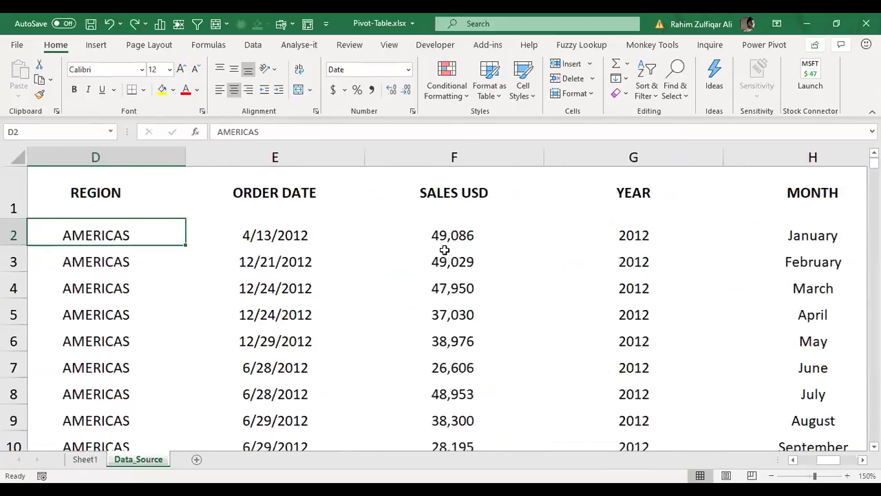
key("Right")
key("Down")
key("Down")
key("Down")
key("Down")
key("Down")
key("Down")
key("Down")
key("Down")
key("Down")
key("Down")
key("Down")
key("Down")
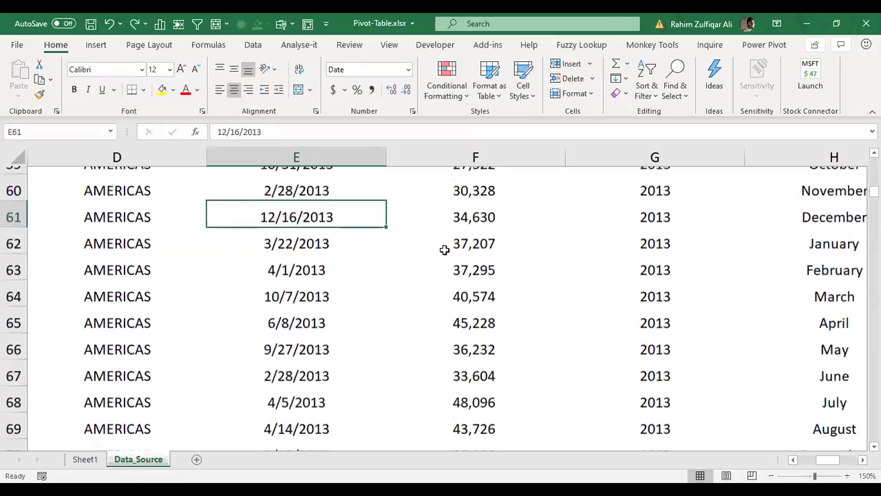
key("Down")
key("Down")
key("Down")
key("Right")
key("Right")
key("Right")
key("Up")
key("Up")
key("Up")
key("Up")
key("Up")
key("Up")
key("ctrl+Up")
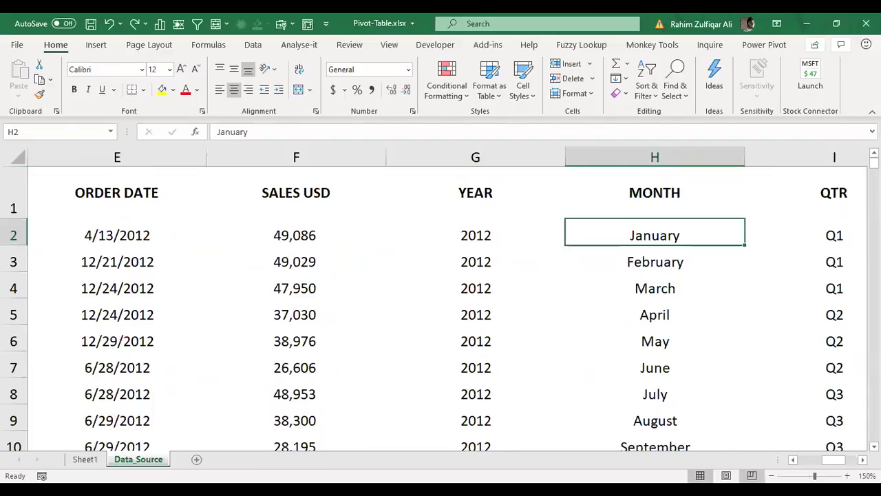
Step: Zoom out the data sheet and move to the ORDER DATE header
left_click(771, 475)
left_click(771, 475)
left_click(771, 475)
left_click(771, 474)
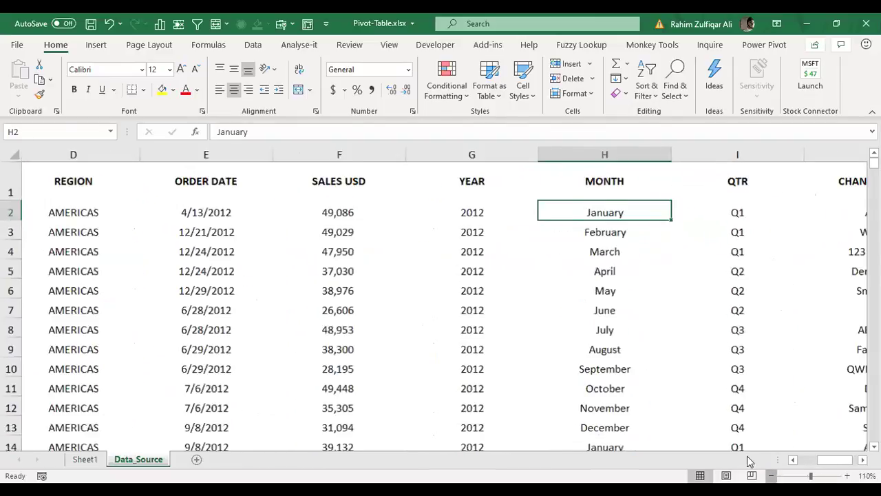
left_click(771, 475)
left_click(771, 475)
left_click(514, 303)
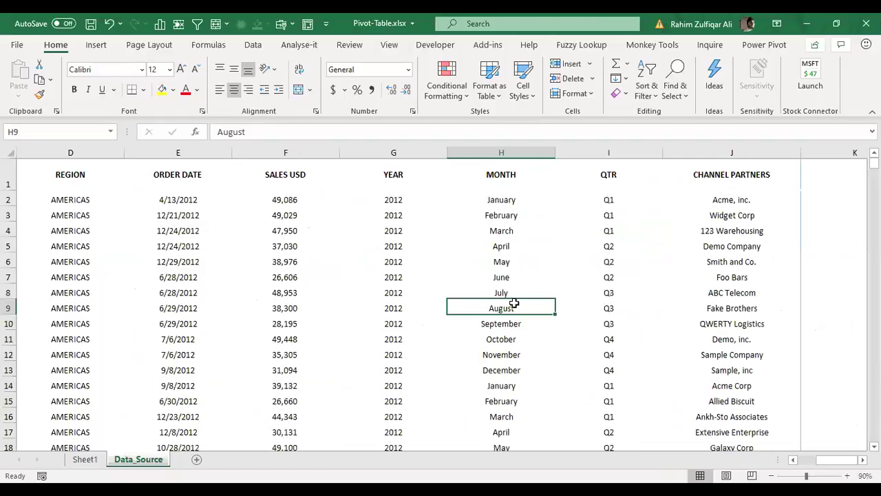
key("ctrl+Home")
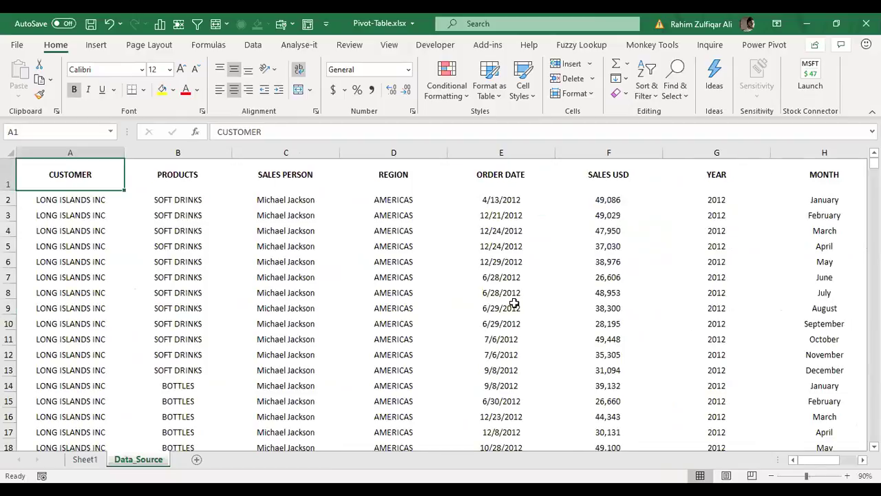
key("Right")
key("Right")
key("Right")
key("Right")
key("Right")
key("Right")
key("Right")
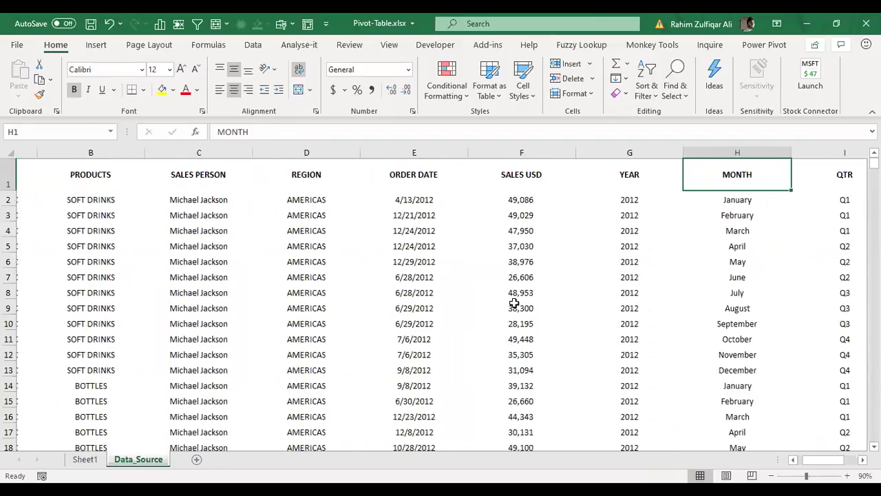
key("Down")
key("Down")
key("Left")
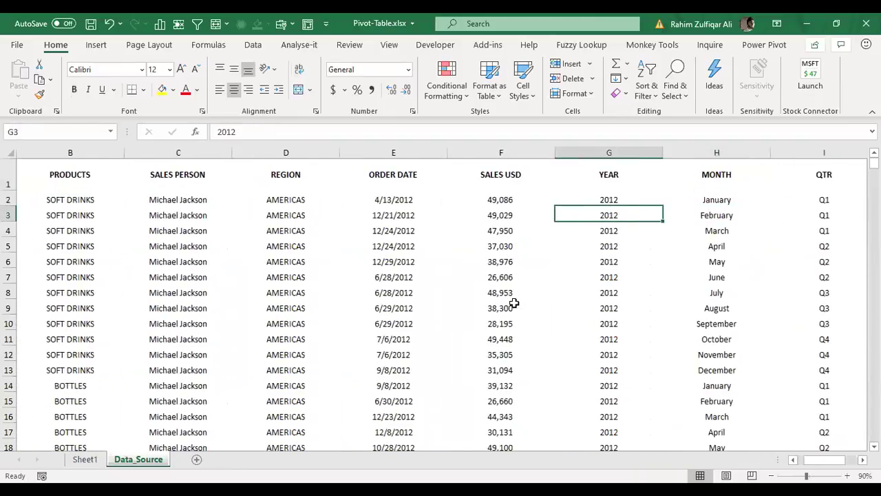
key("Left")
key("Left")
key("Up")
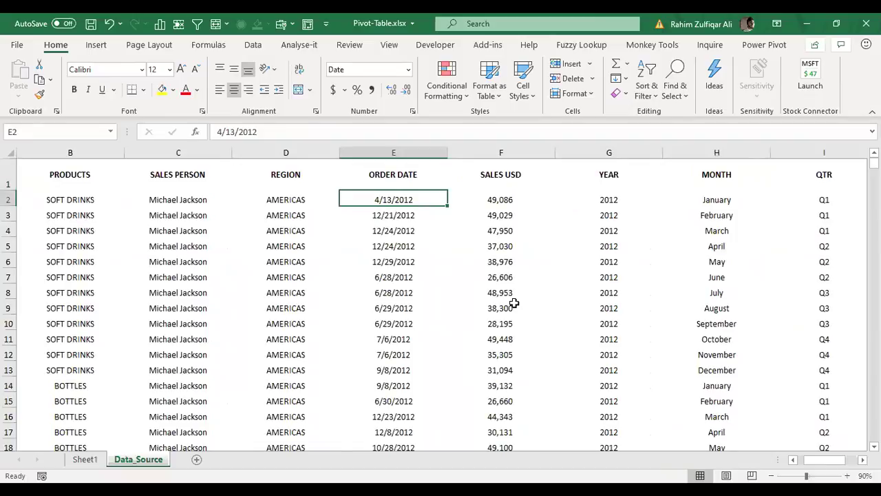
key("Up")
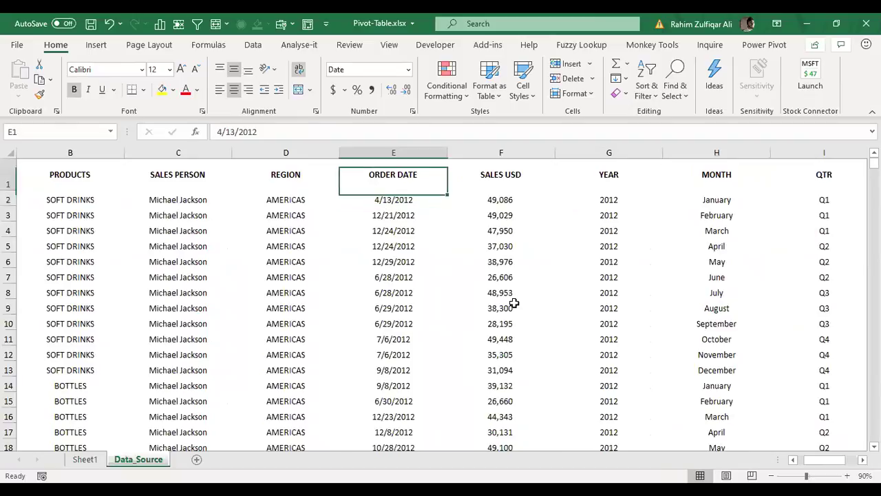
Step: Inspect the ORDER DATE, MONTH and QTR column ranges, ending on the first order date
key("ctrl+shift+Down")
key("ctrl+Up")
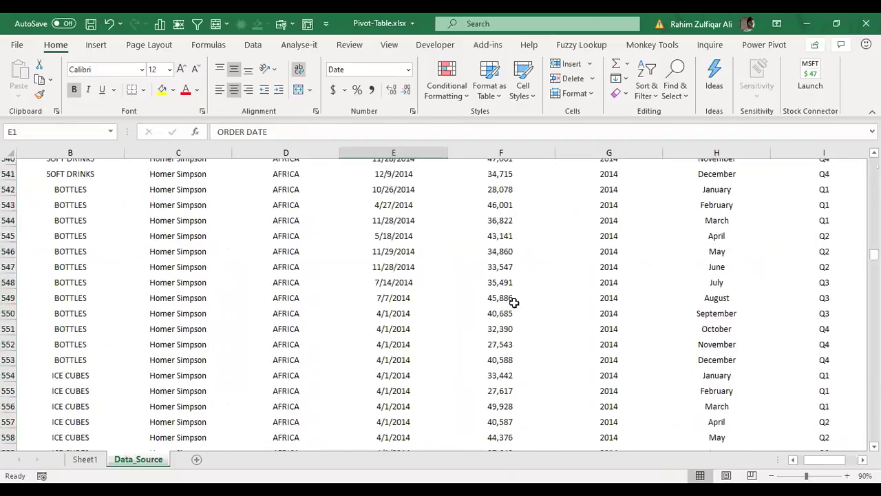
key("Right")
key("Right")
key("Right")
key("ctrl+shift+Down")
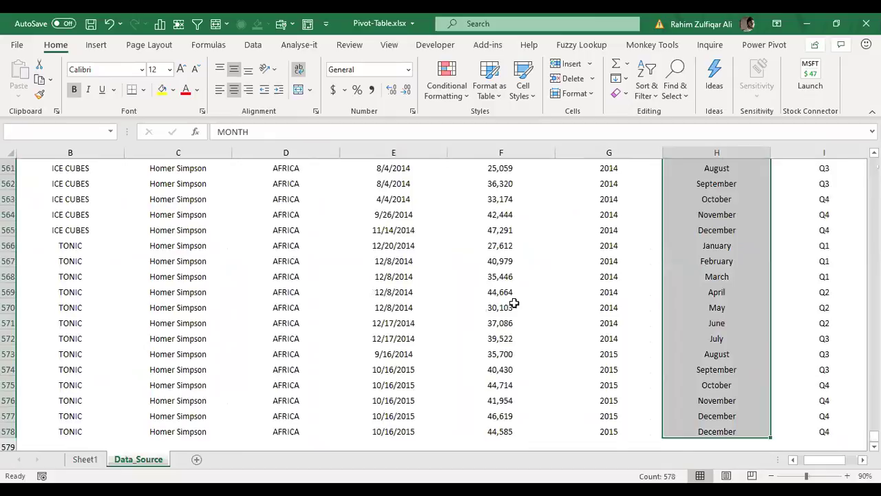
key("shift+Right")
key("Down")
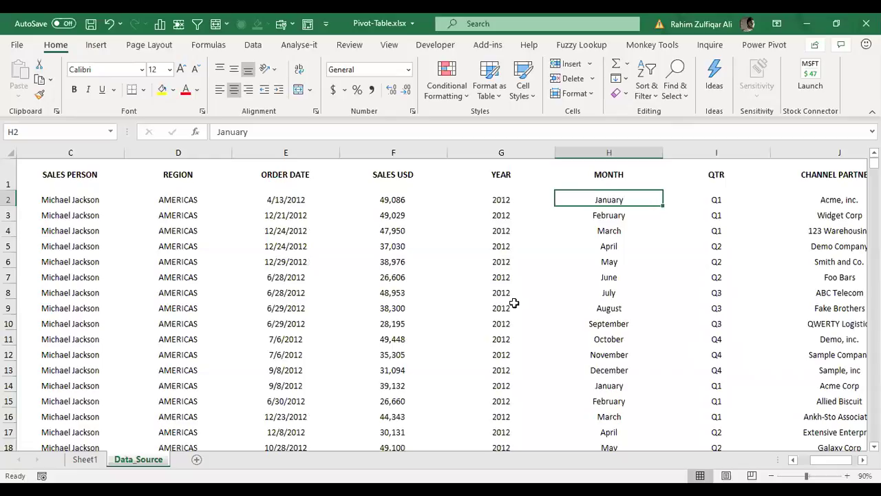
key("Up")
key("Down")
key("Down")
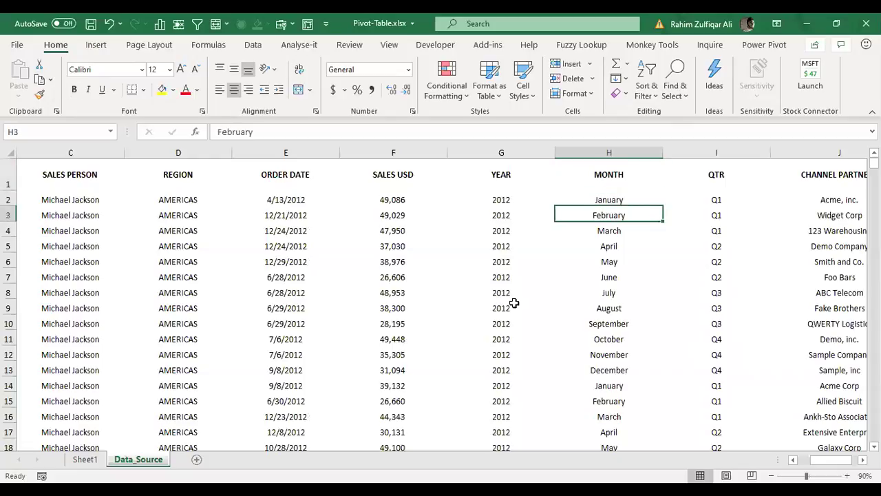
key("Up")
key("Up")
key("Left")
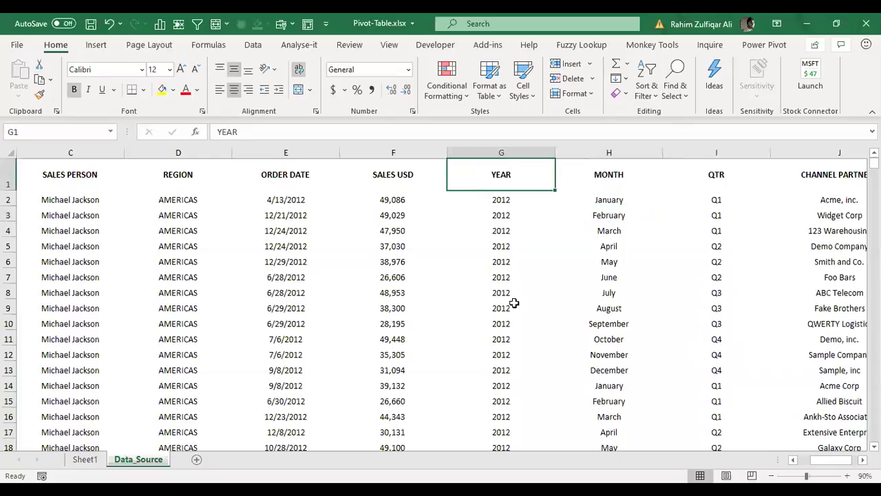
key("Left")
key("Left")
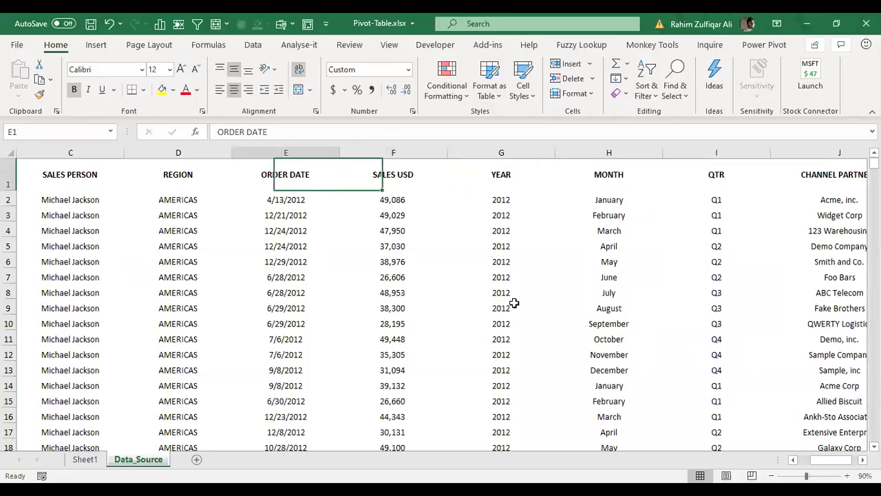
key("Left")
key("Down")
key("Right")
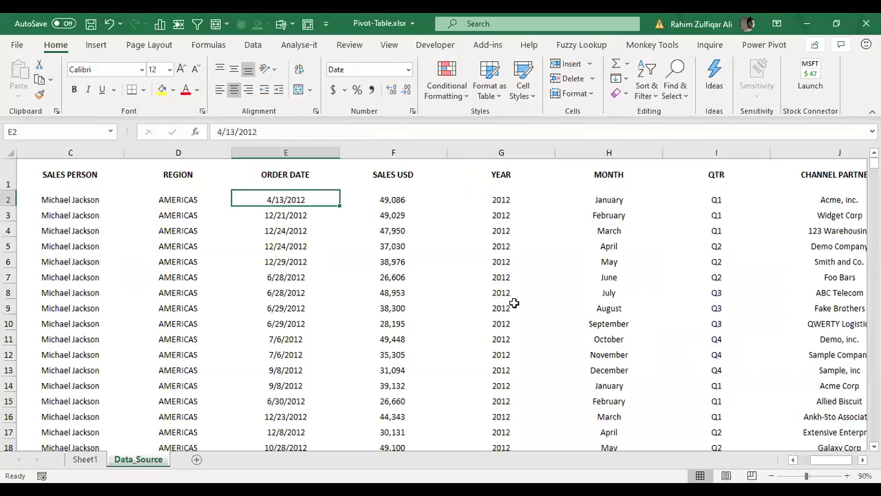
Step: Insert a PivotTable from the sales data on Sheet1 using Alt+N+V
key("ctrl+Home")
key("alt+n")
key("v")
key("t")
key("Return")
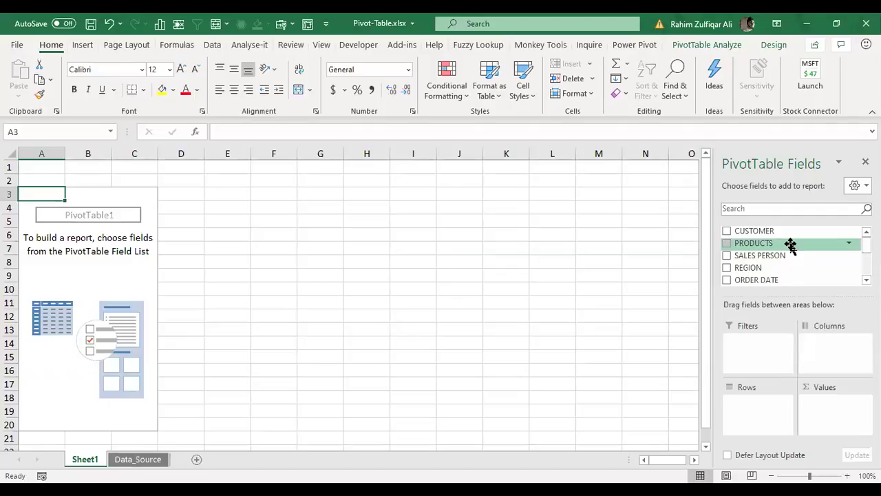
Step: Sum SALES USD by PRODUCTS and format totals B4:B8 with Comma Style and no decimals
left_click_drag(790, 247, 773, 415)
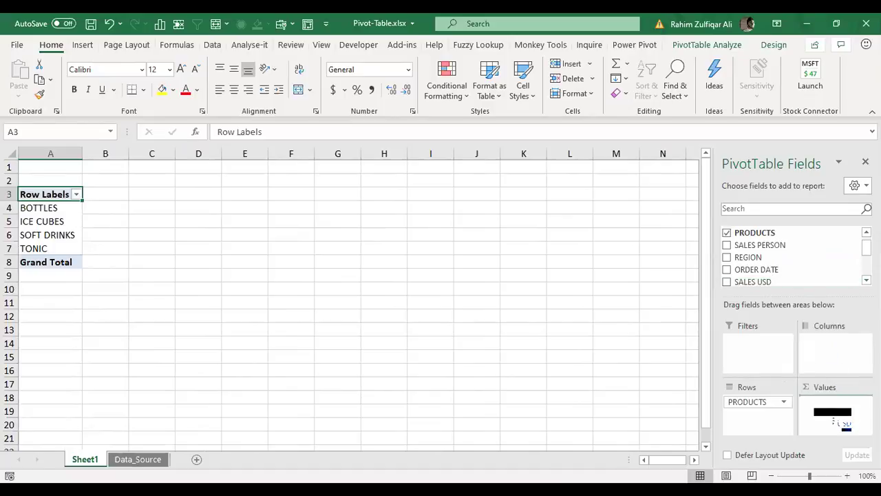
left_click_drag(771, 283, 832, 411)
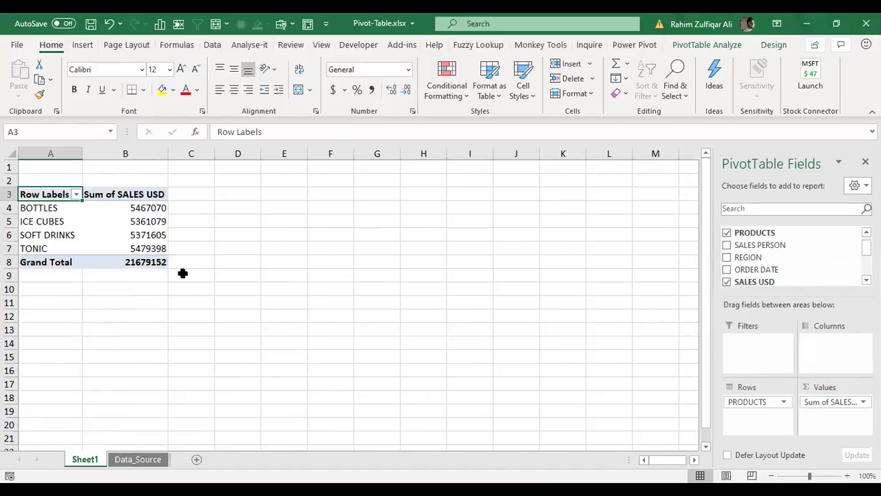
left_click_drag(135, 214, 133, 256)
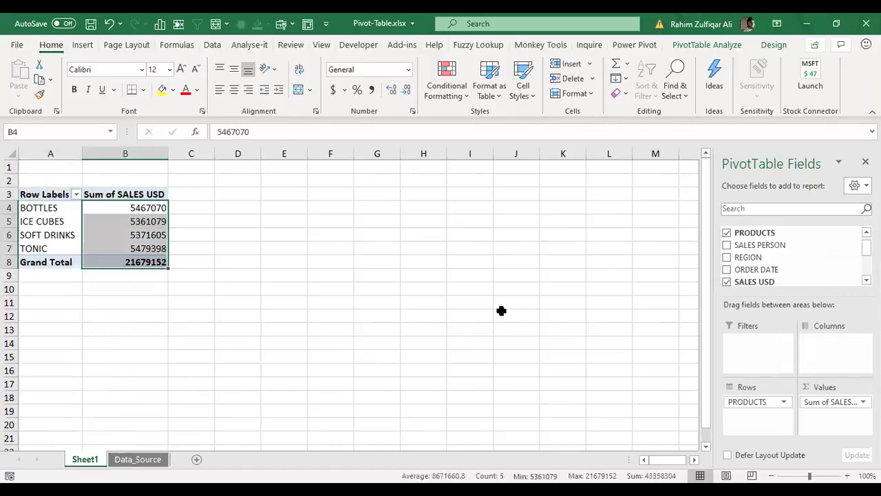
left_click(371, 90)
left_click(406, 90)
left_click(406, 90)
left_click(157, 232)
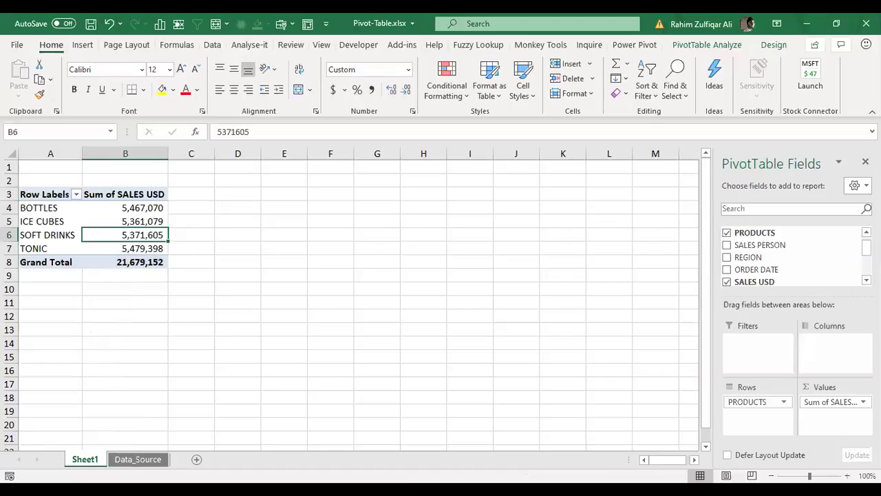
scroll(701, 176, "up", 4)
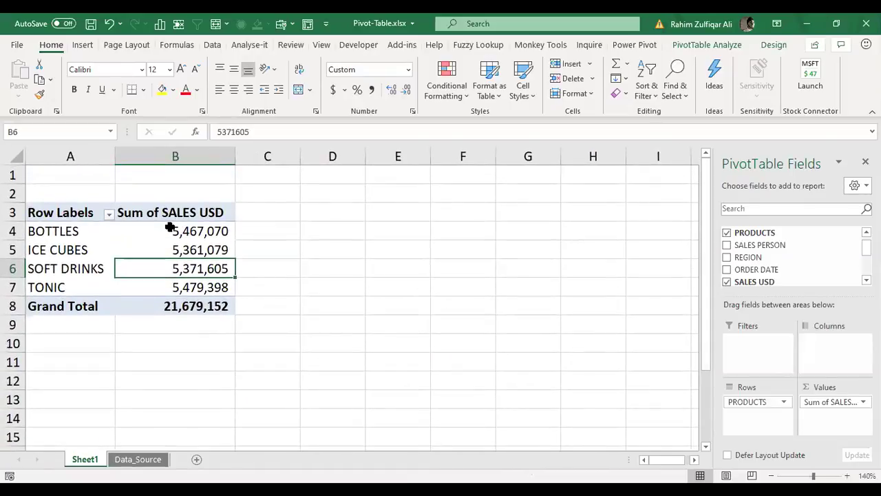
left_click(217, 228)
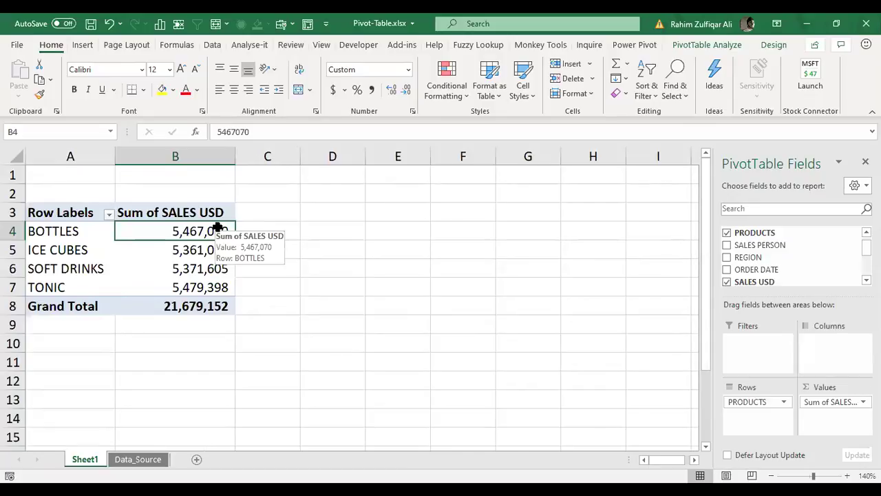
Step: Try a YEAR report filter set to 2013, then drag YEAR back out of Filters
scroll(757, 254, "down", 2)
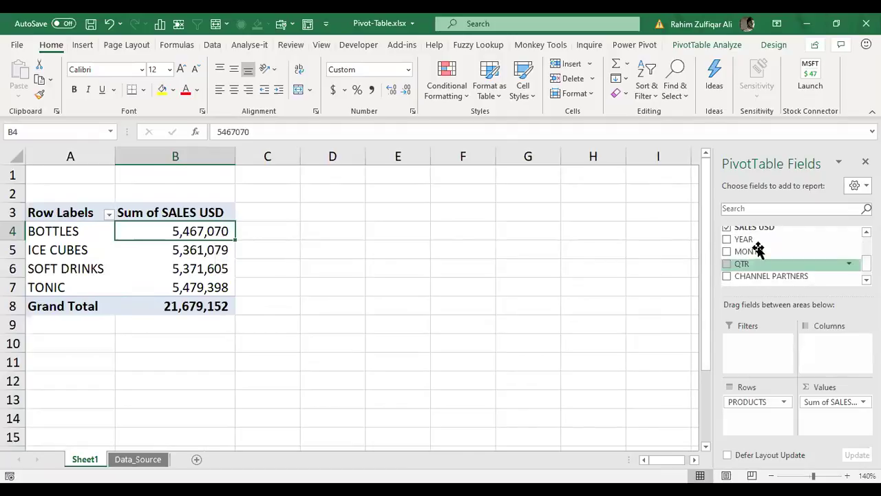
left_click_drag(757, 241, 757, 354)
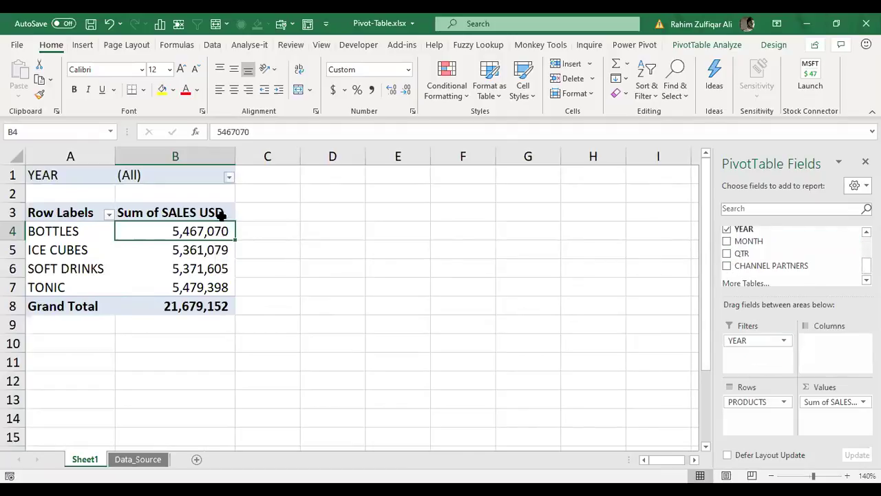
left_click(228, 177)
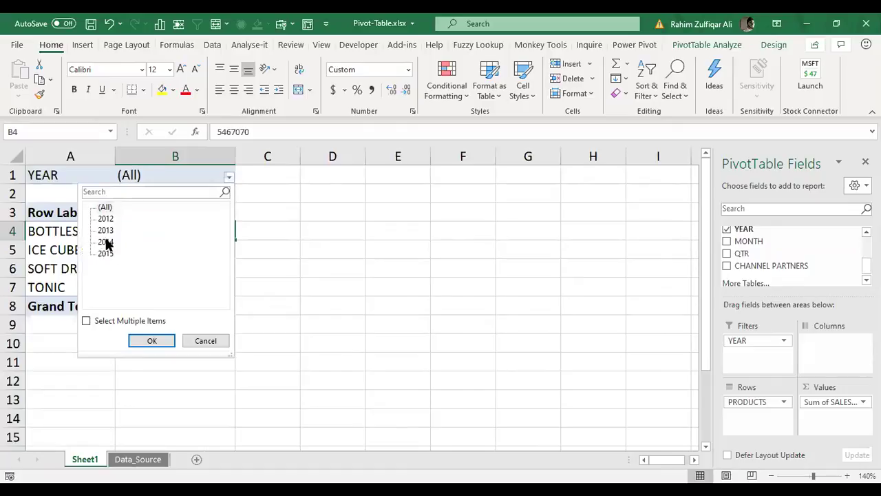
left_click(105, 230)
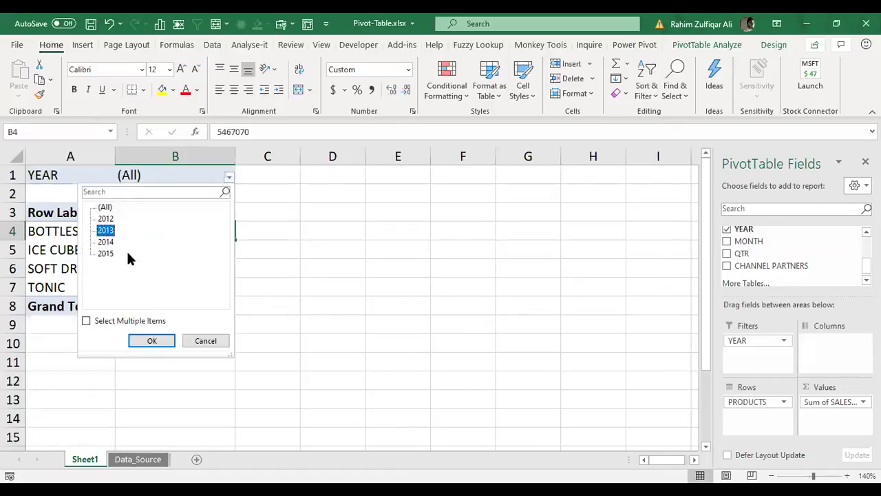
left_click(154, 335)
left_click_drag(748, 340, 680, 279)
Step: Insert a YEAR slicer, move it beside the pivot table and shorten it to four years
left_click(699, 44)
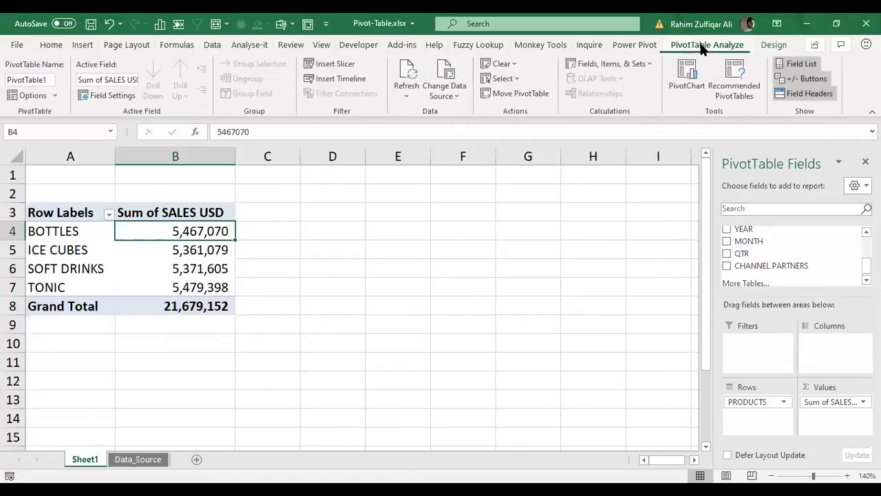
left_click(326, 63)
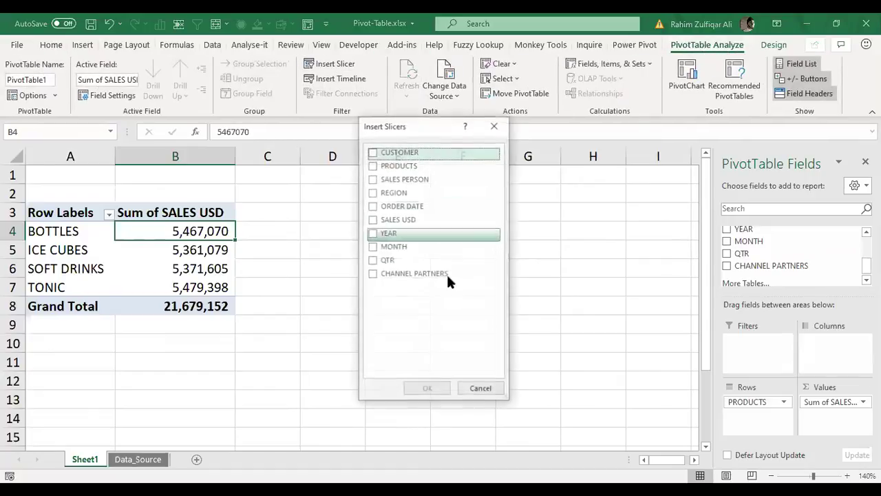
left_click(368, 233)
left_click(437, 389)
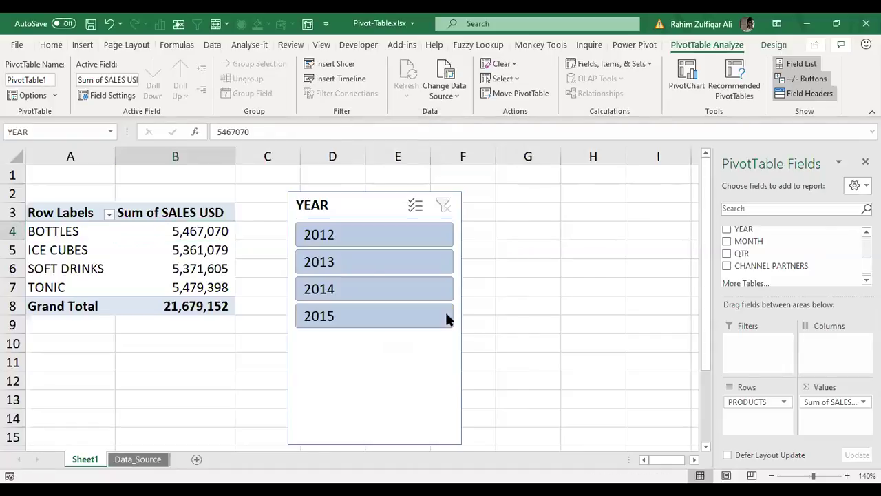
left_click_drag(320, 195, 289, 187)
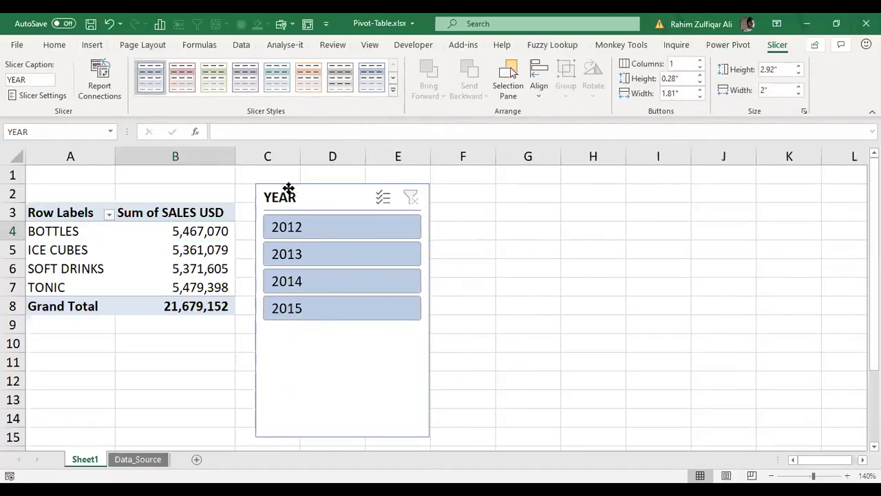
left_click_drag(342, 437, 342, 336)
Step: Test slicer filtering on 2012, 2013 and 2014, then clear the year filter
left_click(328, 282)
left_click(325, 250)
left_click(325, 234)
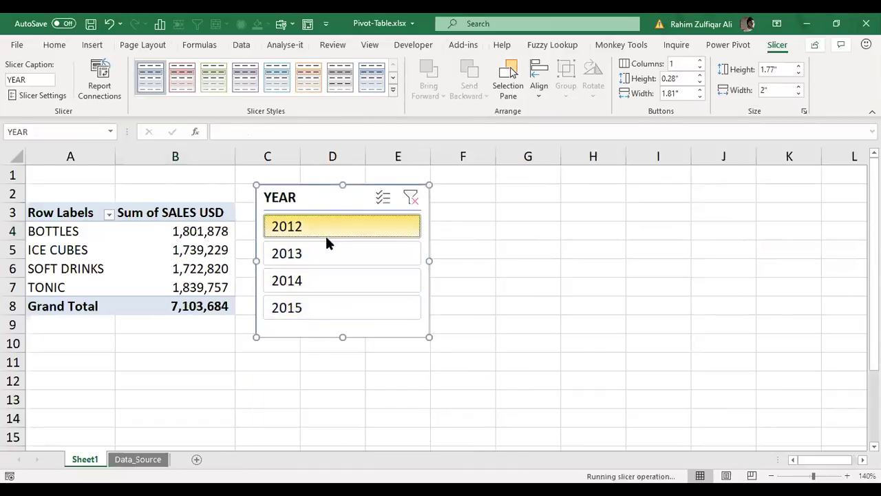
left_click(324, 250)
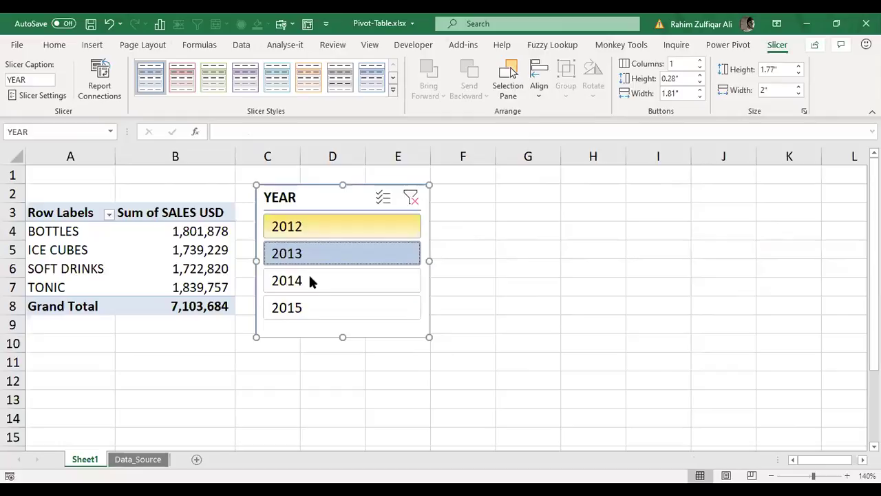
left_click(307, 281)
left_click(310, 237, "ctrl")
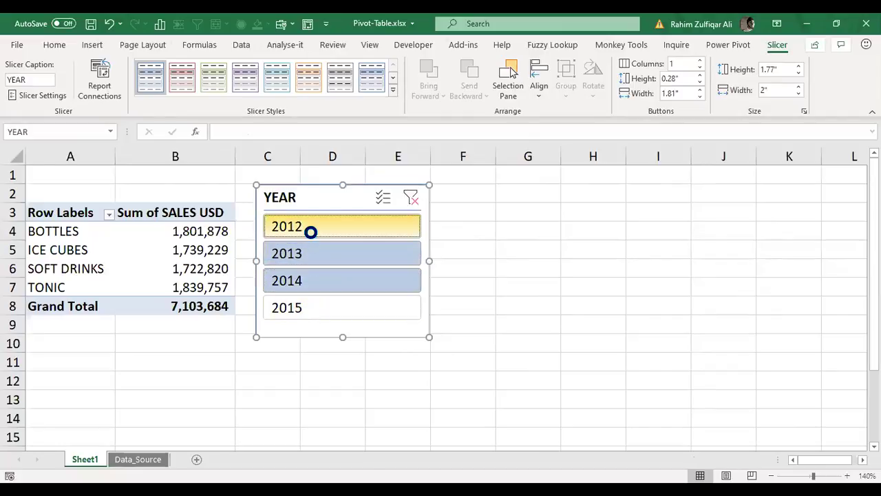
left_click(310, 232, "ctrl")
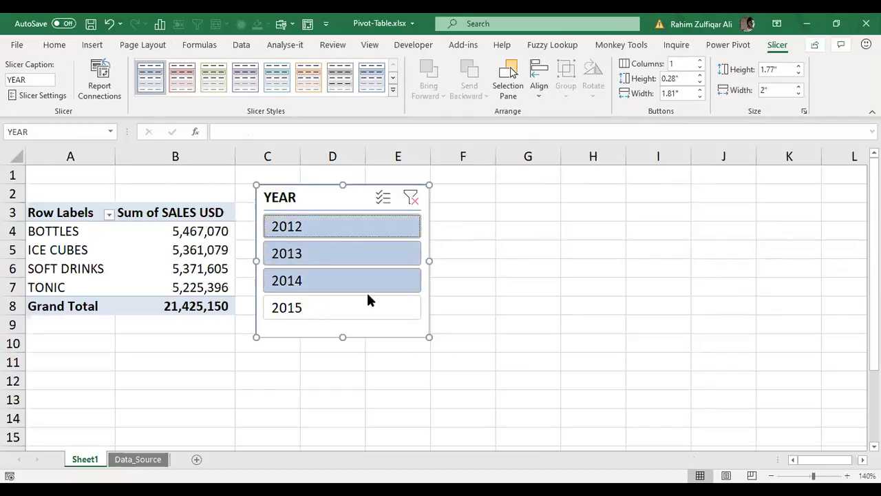
left_click(411, 198)
left_click(204, 249)
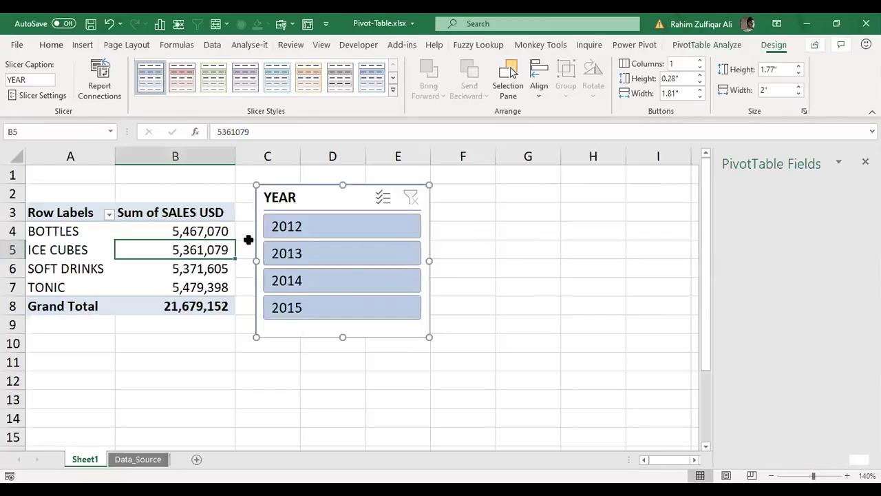
Step: Insert a clustered column PivotChart of product sales, zoom out, and nudge the YEAR slicer
left_click(709, 46)
left_click(685, 97)
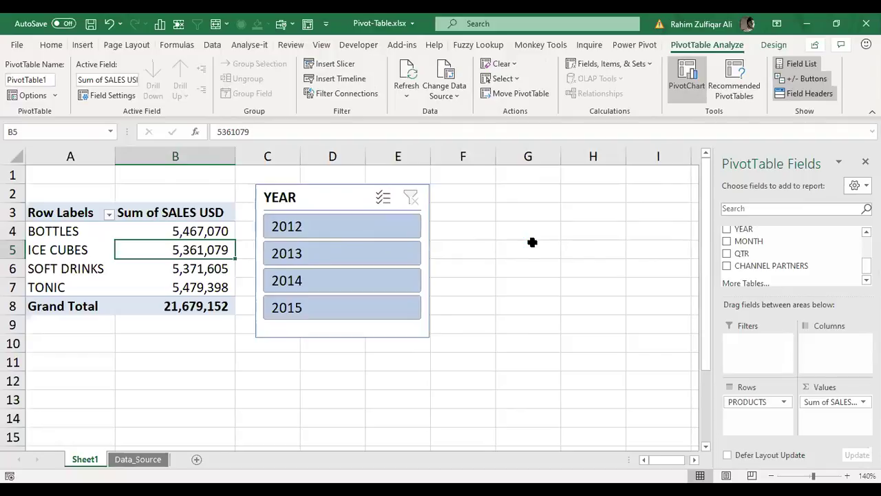
left_click(561, 428)
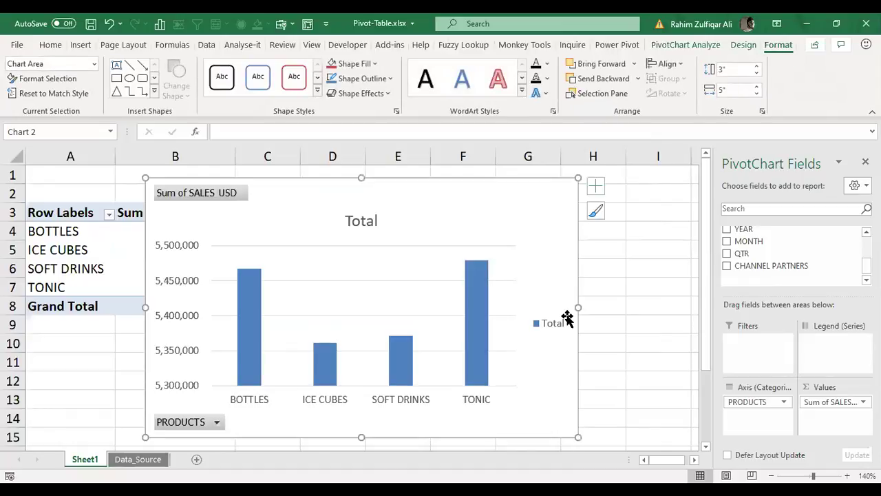
left_click(771, 475)
scroll(310, 221, "down", 3, "ctrl")
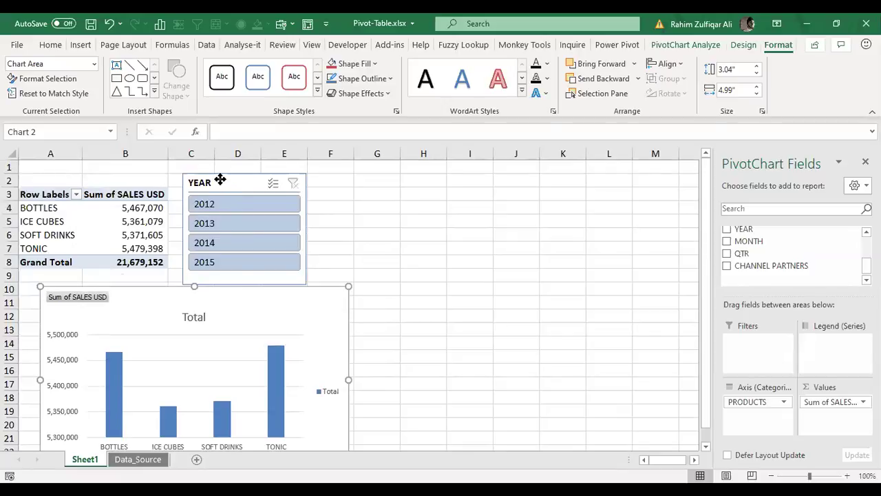
left_click_drag(222, 183, 219, 178)
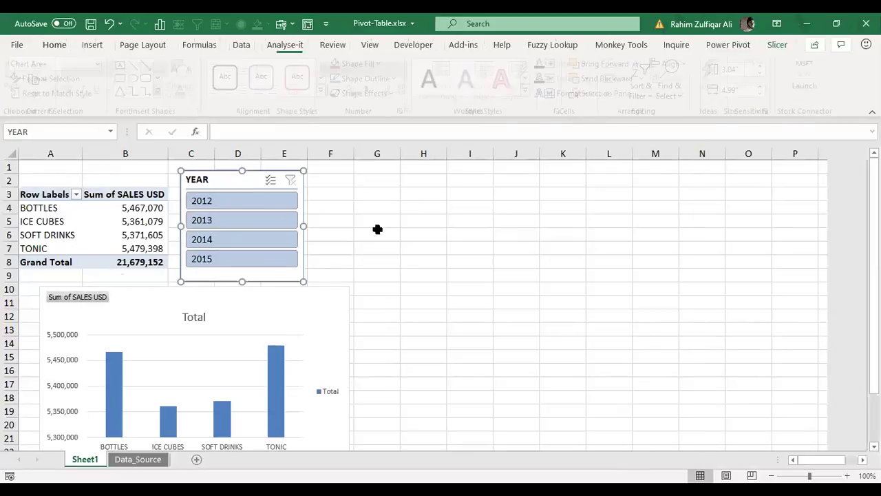
left_click(377, 230)
Step: Copy the product pivot table range A3:B8 and choose H3 as the paste destination
left_click(70, 216)
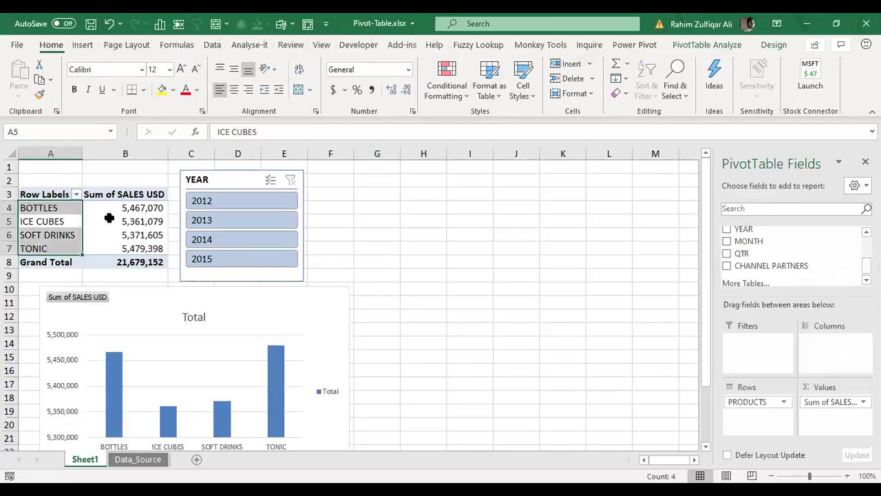
left_click(148, 208)
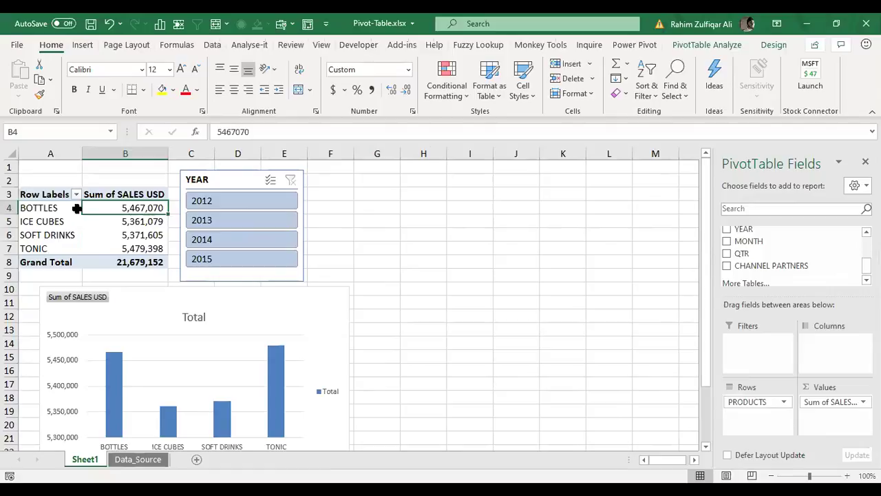
left_click_drag(45, 194, 113, 262)
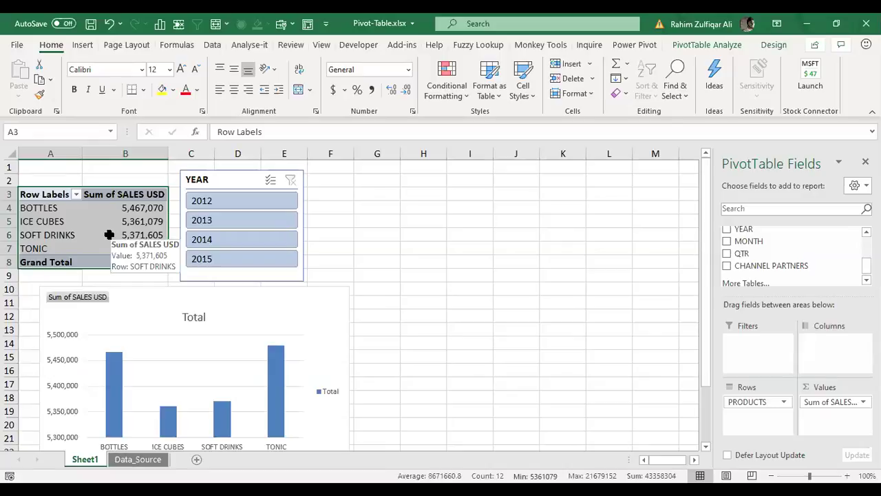
key("ctrl+c")
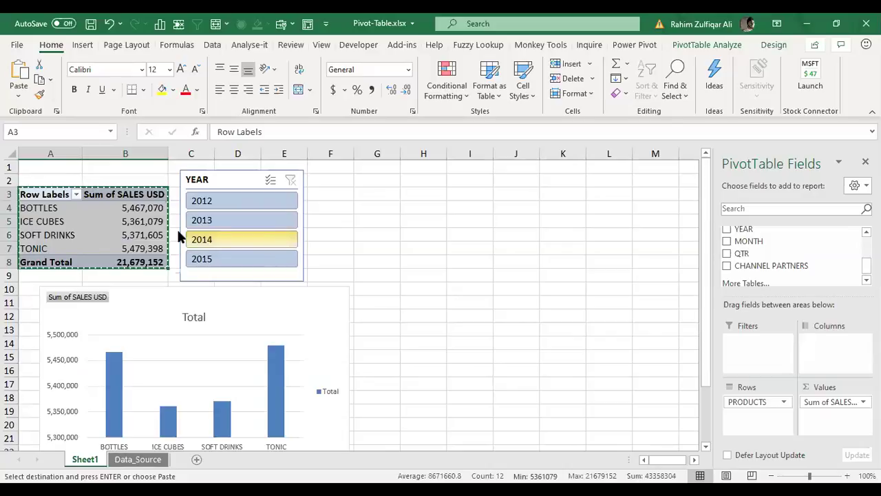
left_click(431, 196)
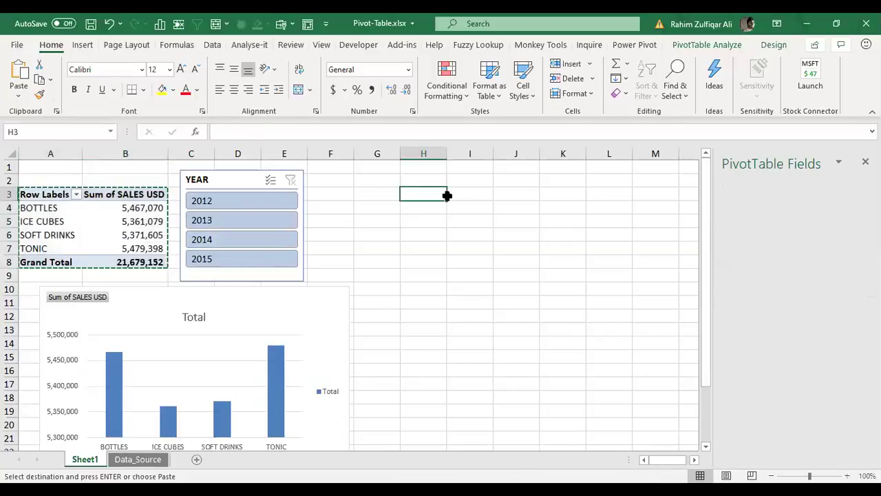
key("ctrl+v")
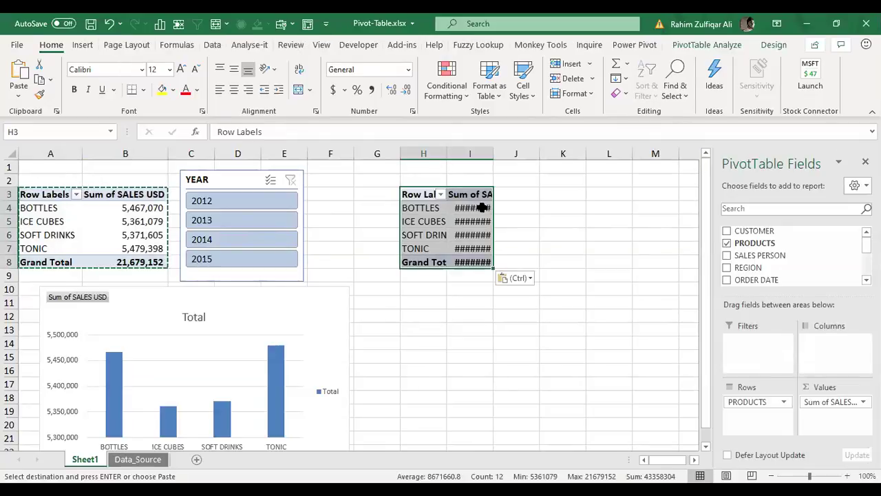
left_click(482, 221)
key("ctrl+Home")
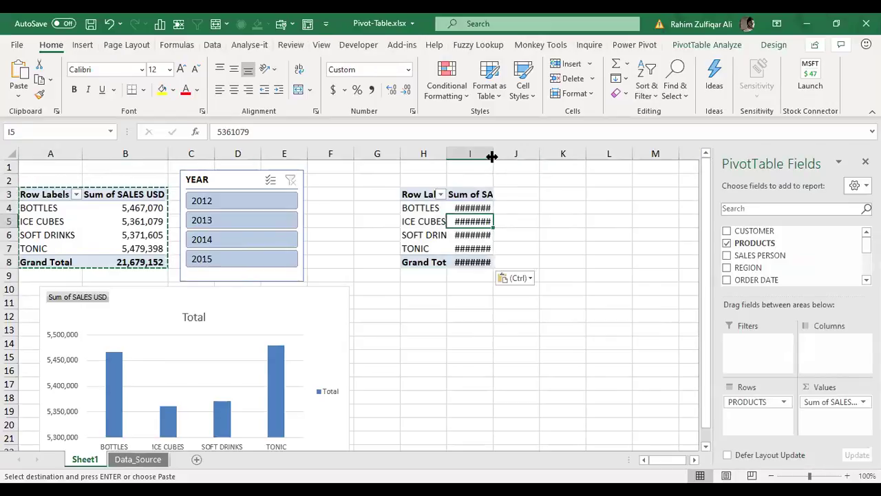
double_click(492, 157)
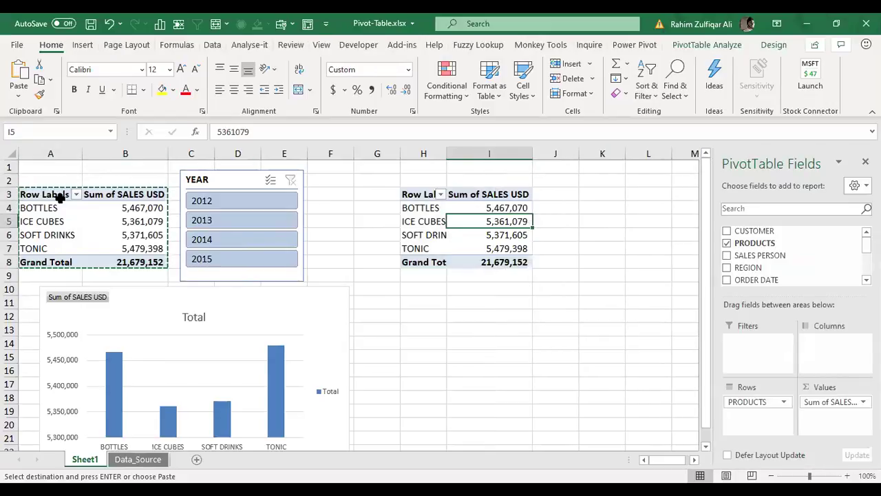
left_click_drag(61, 197, 137, 263)
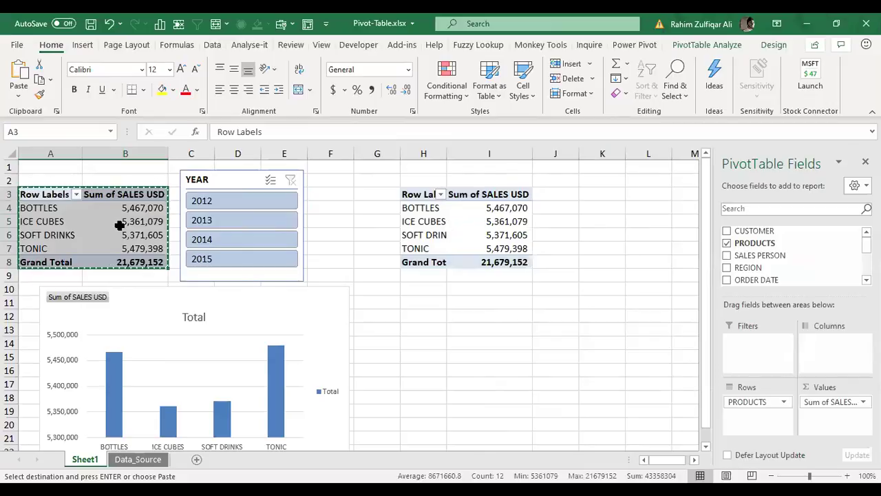
double_click(449, 155)
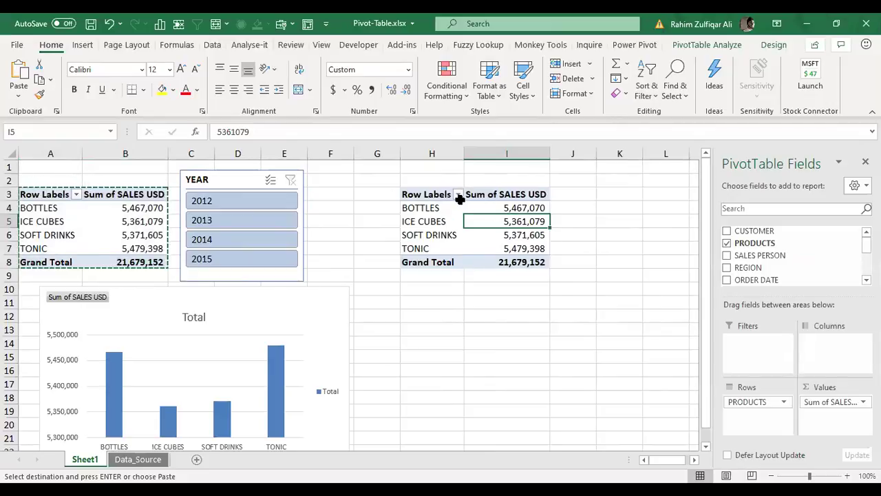
left_click(510, 211)
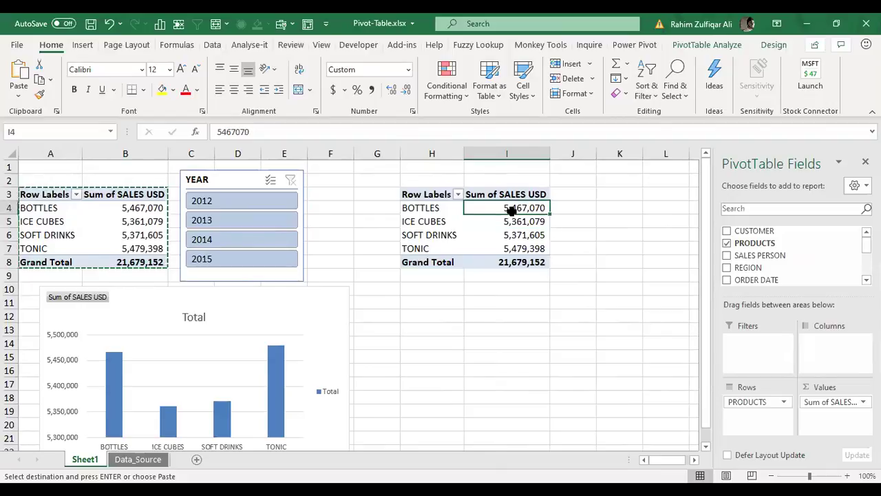
left_click(508, 222)
left_click(507, 237)
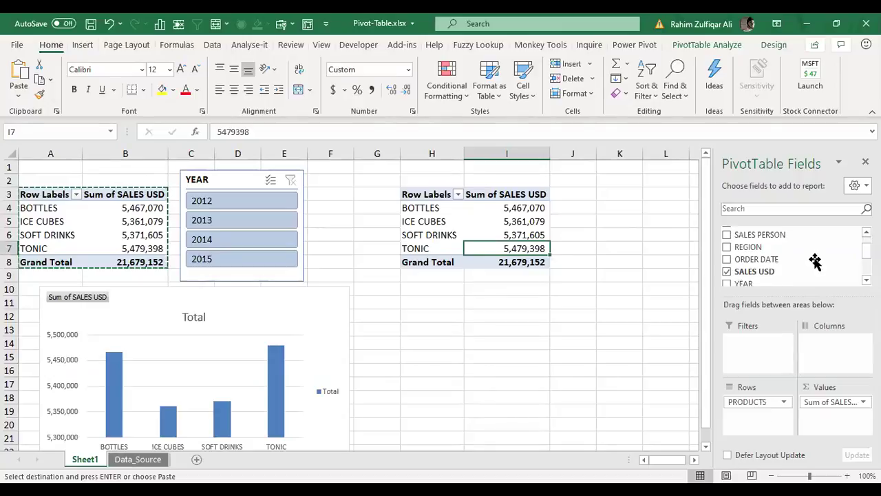
left_click_drag(762, 409, 853, 249)
scroll(782, 237, "up", 1)
left_click_drag(761, 267, 757, 406)
left_click(425, 222)
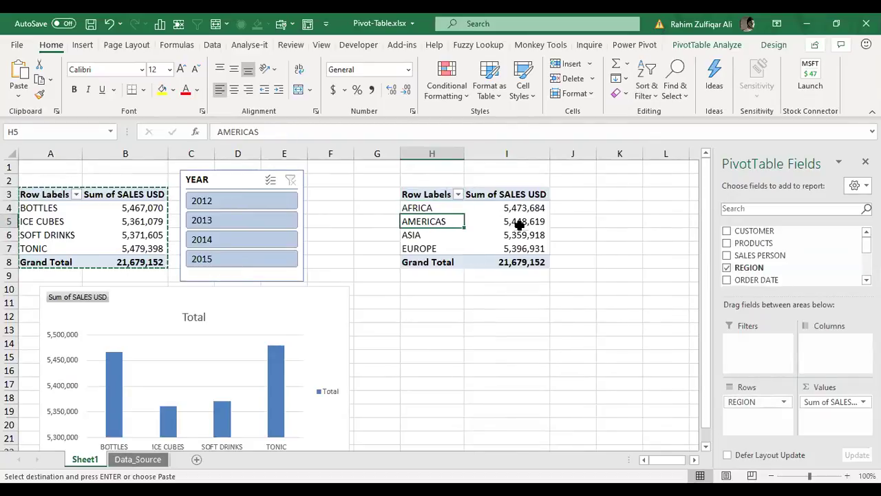
mouse_move(519, 225)
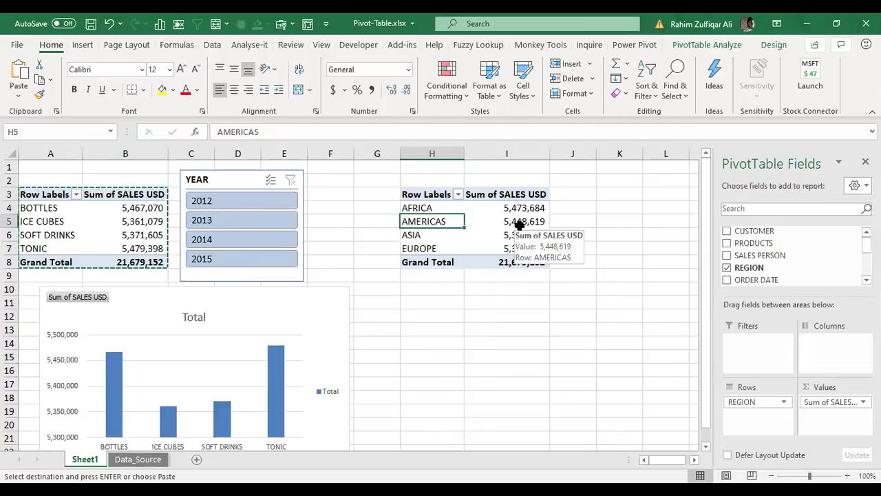
left_click(520, 226)
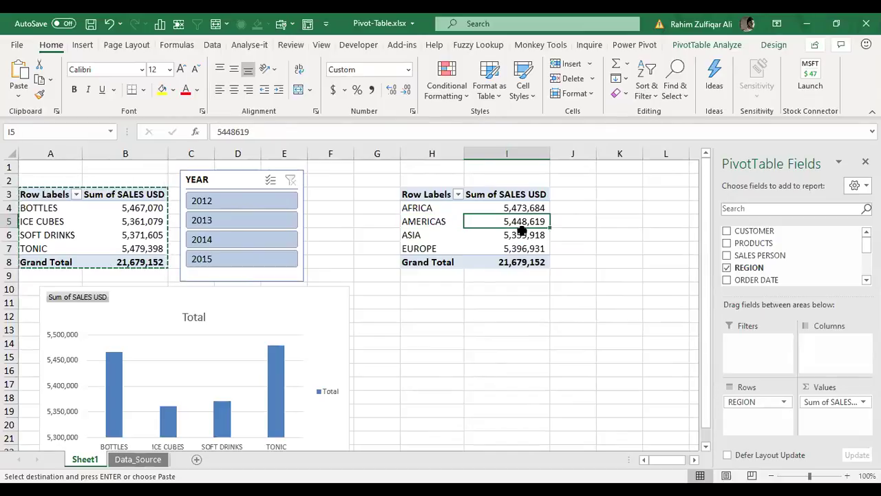
left_click(527, 206)
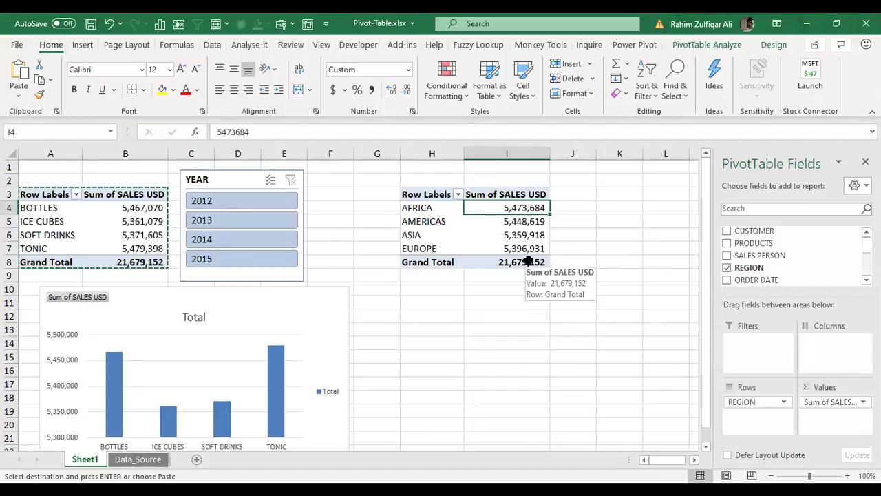
Step: Insert a MONTH slicer for the region PivotTable
left_click(698, 45)
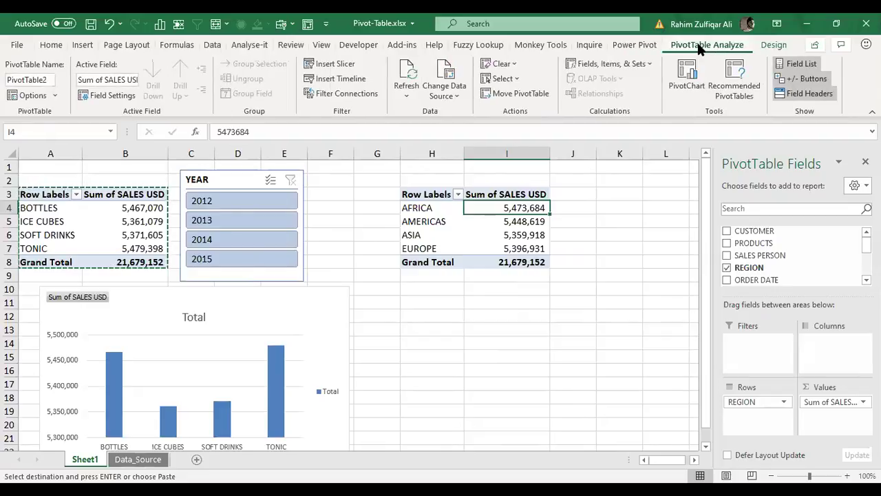
left_click(329, 63)
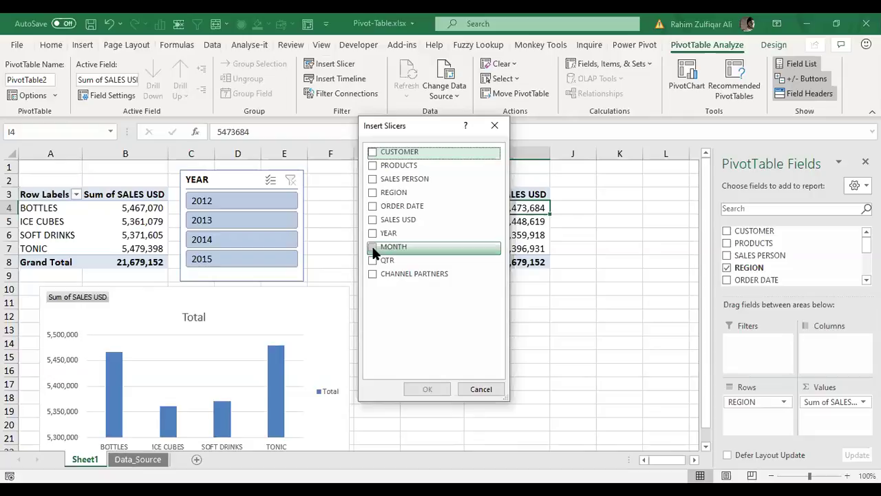
left_click(371, 246)
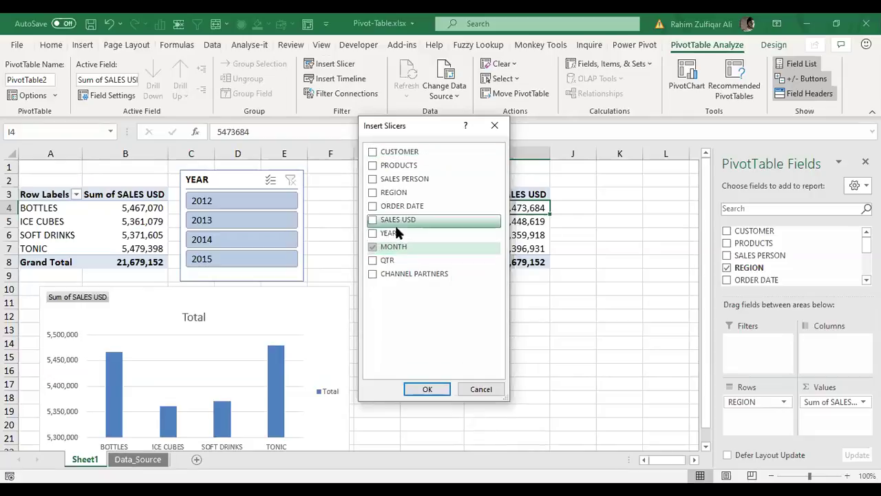
left_click(427, 390)
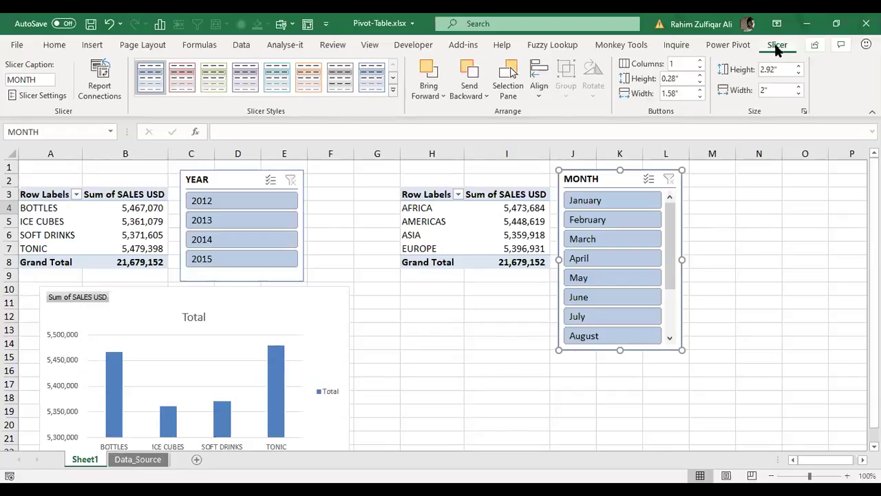
Step: Set the MONTH slicer to 3 columns and widen it so month names fit
left_click(685, 62)
left_click(700, 60)
left_click(700, 60)
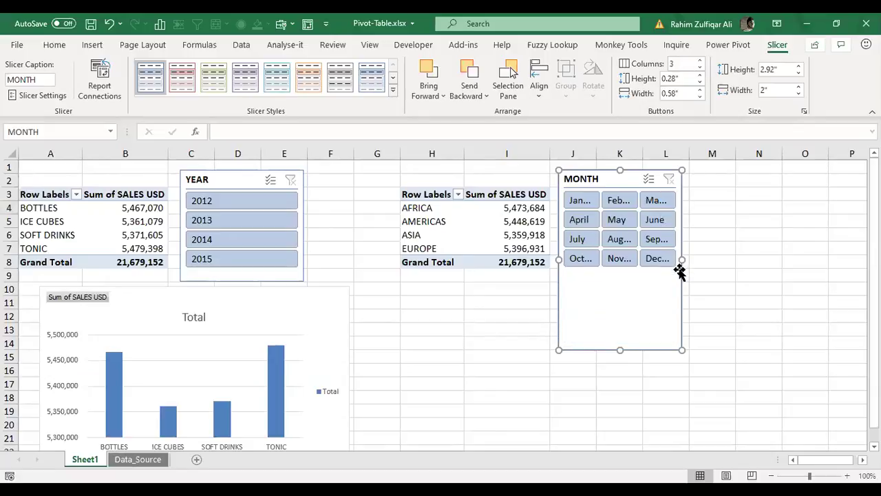
left_click_drag(682, 350, 732, 276)
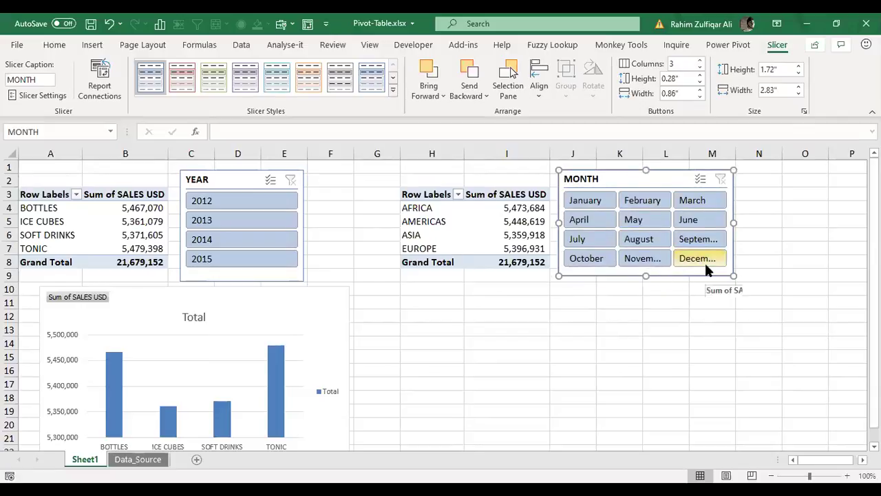
Step: Set the YEAR slicer to 4 columns and resize it to show 2012–2015 in one row
left_click(204, 180)
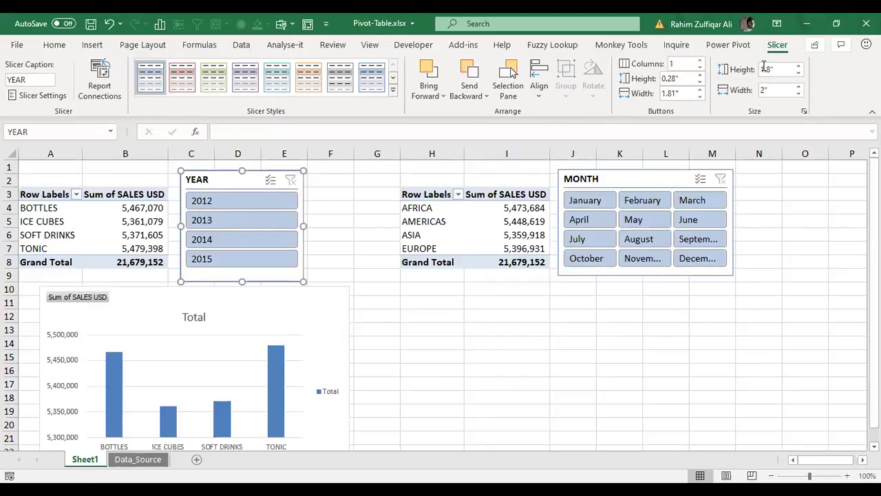
left_click(700, 61)
left_click(699, 60)
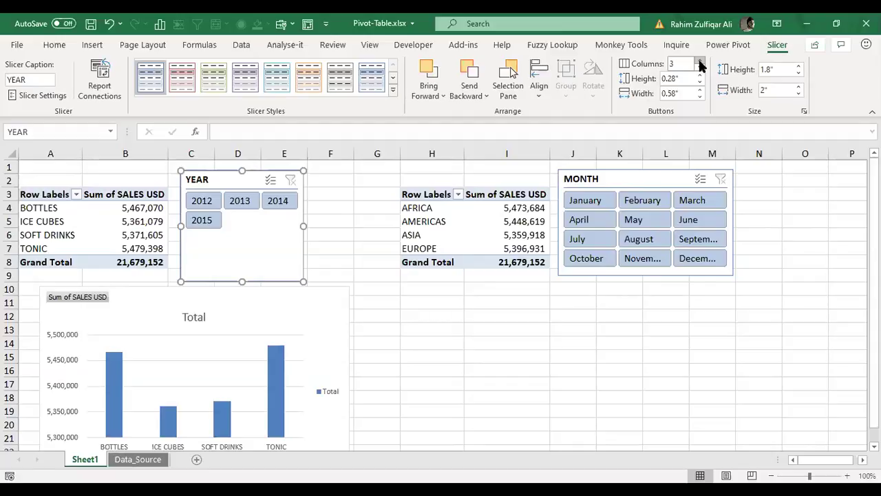
left_click(700, 61)
left_click_drag(303, 282, 364, 231)
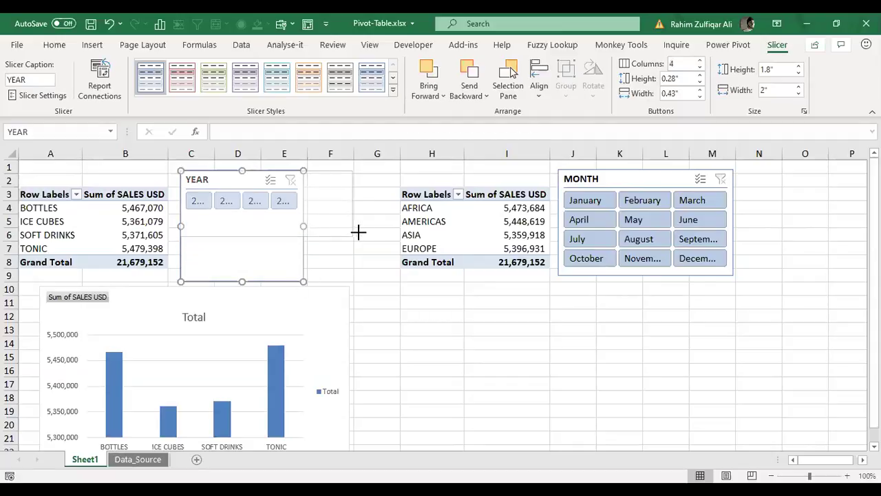
left_click(329, 249)
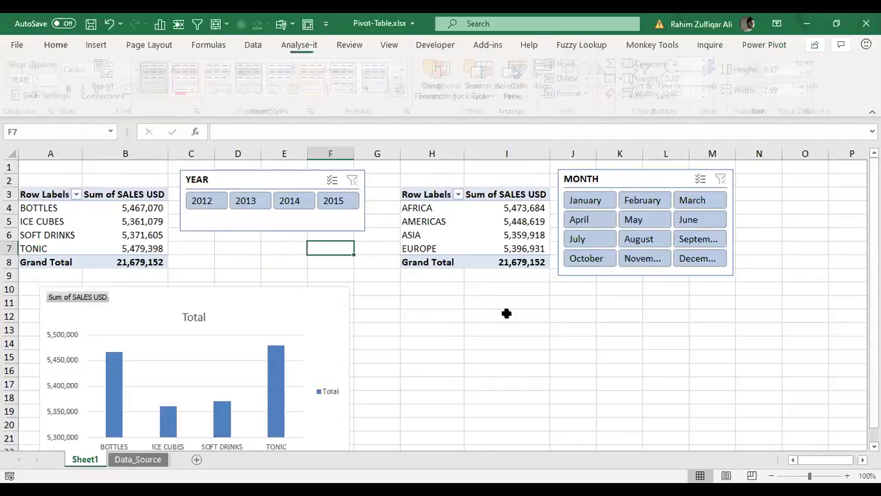
Step: Close the PivotTable Fields pane beside the region PivotTable
left_click(523, 236)
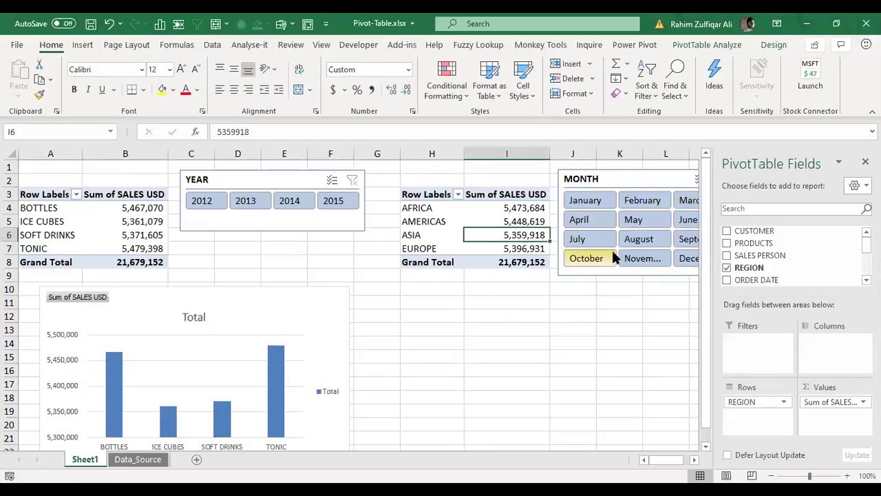
left_click(865, 161)
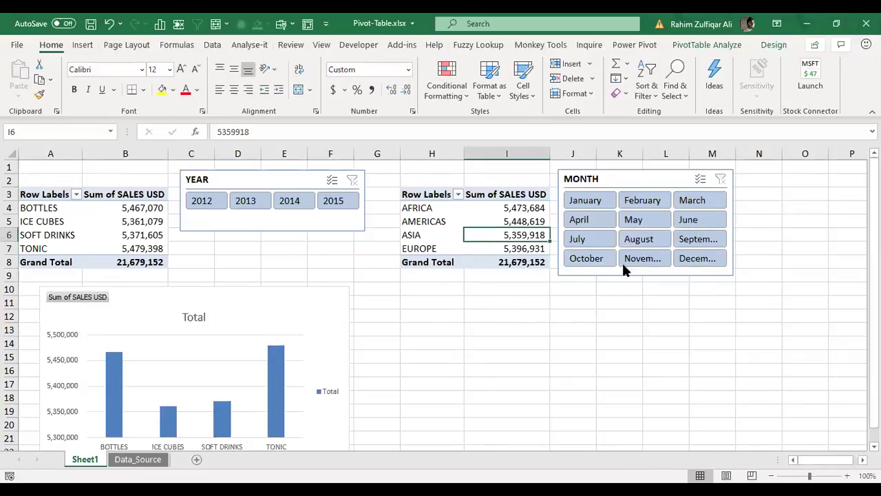
left_click(494, 217)
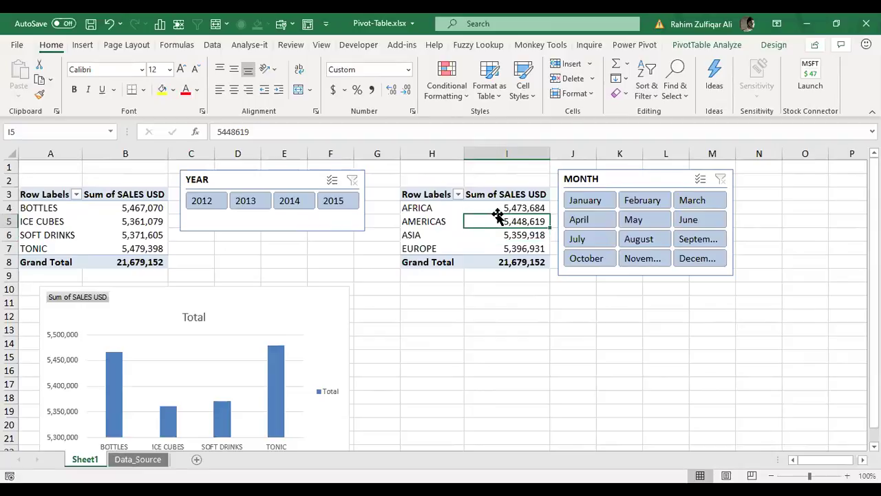
Step: Try February, May, April and July in the MONTH slicer on the region totals
left_click(612, 173)
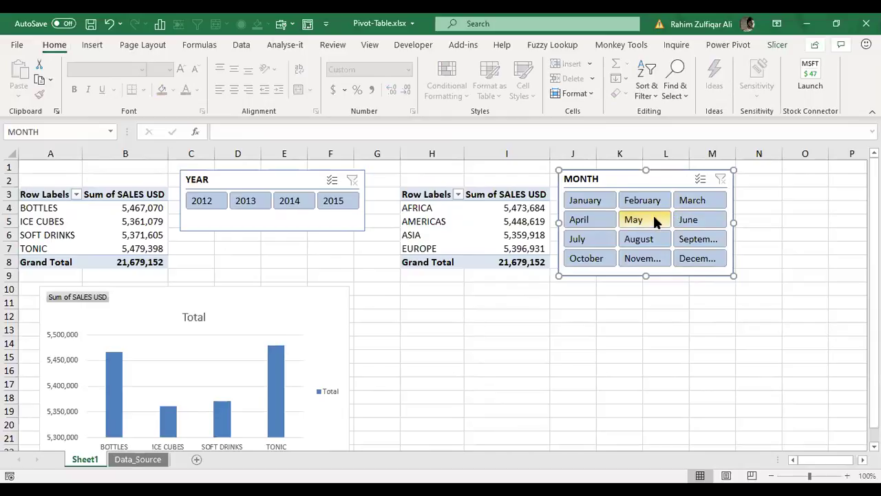
left_click(645, 195)
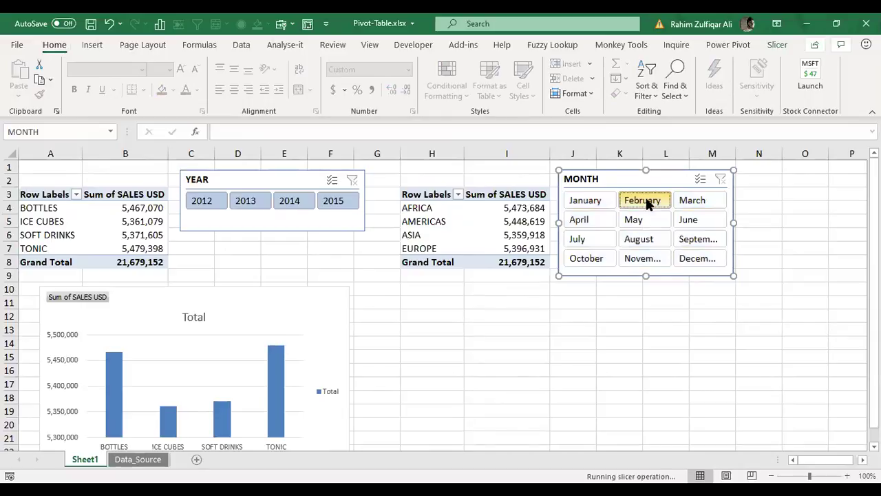
left_click(644, 218)
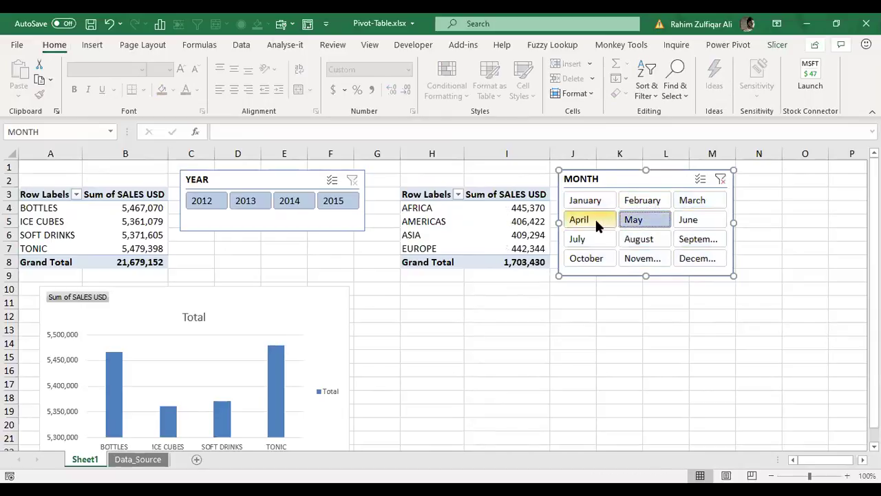
left_click(594, 218)
left_click(592, 235)
left_click(595, 221)
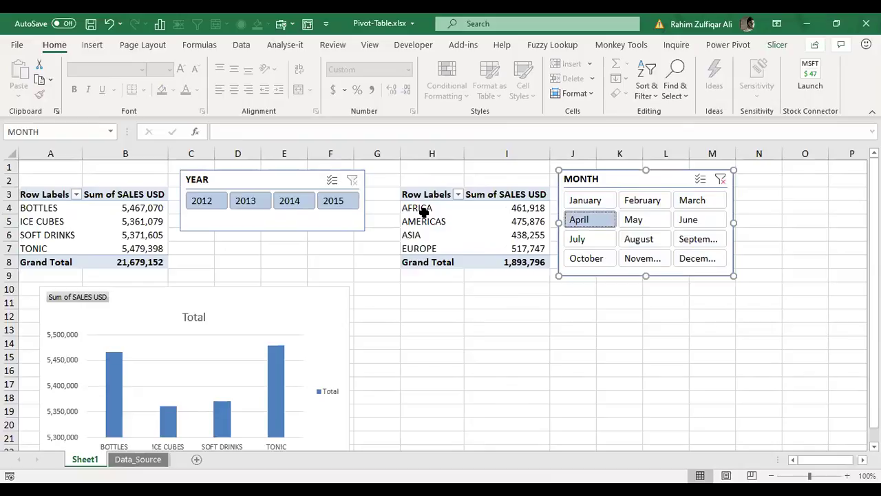
Step: Filter the region pivot to December, giving a Grand Total of 1,779,796
left_click_drag(422, 212, 549, 247)
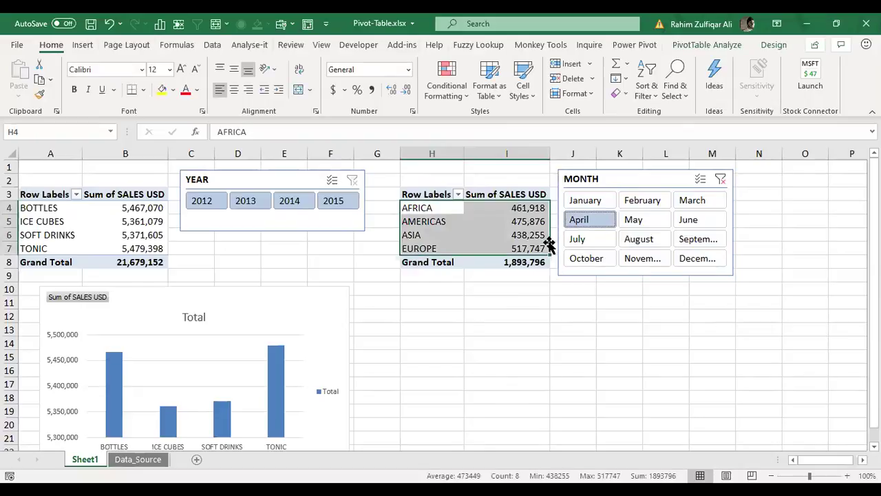
left_click(694, 220)
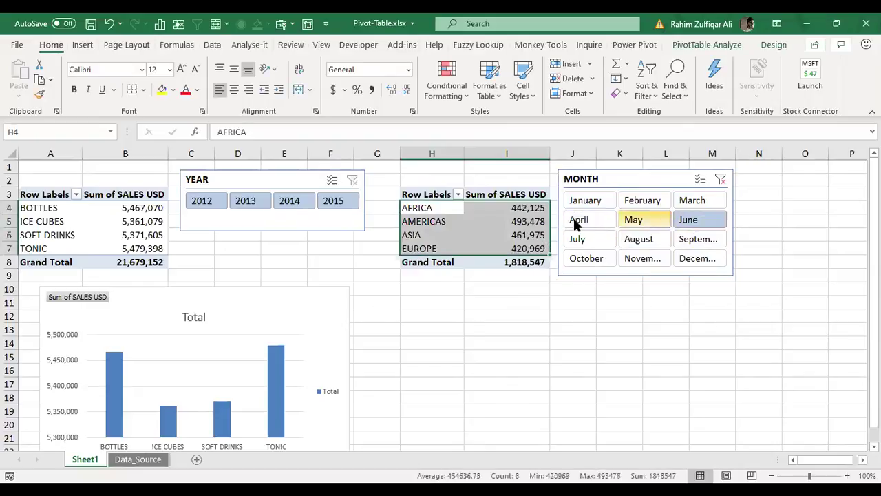
left_click(526, 210)
left_click(524, 224)
left_click(541, 262)
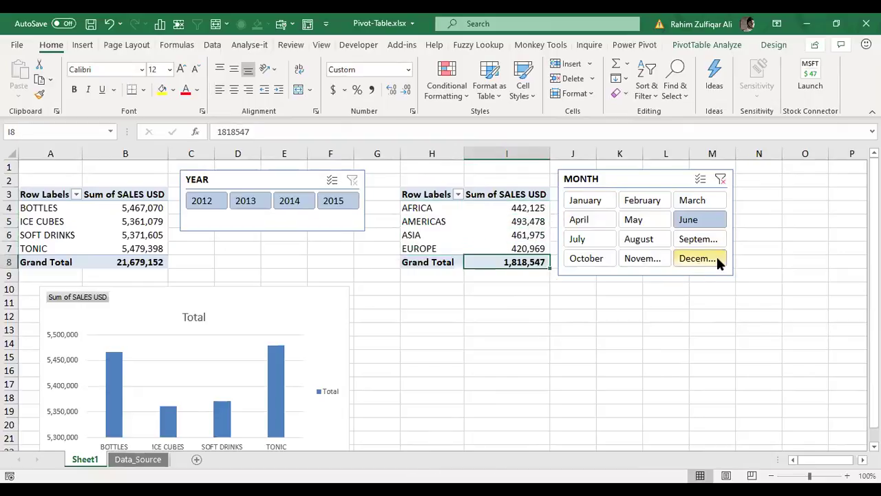
left_click(695, 258)
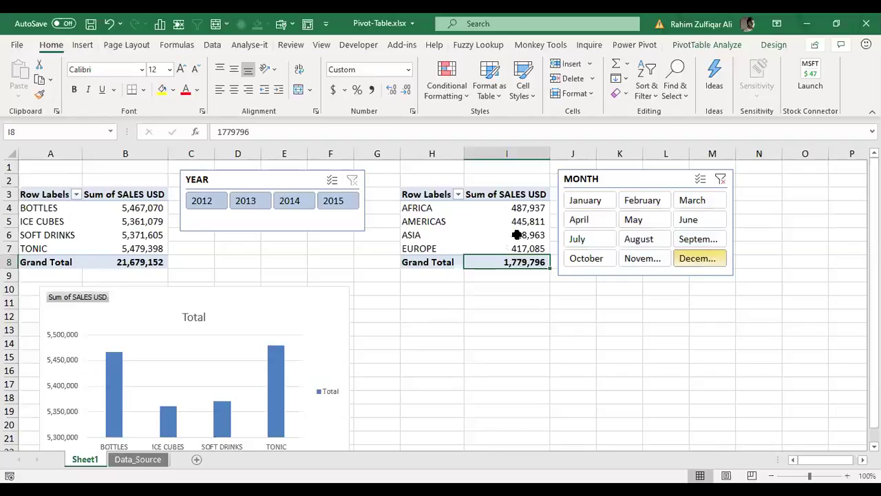
left_click_drag(512, 207, 513, 263)
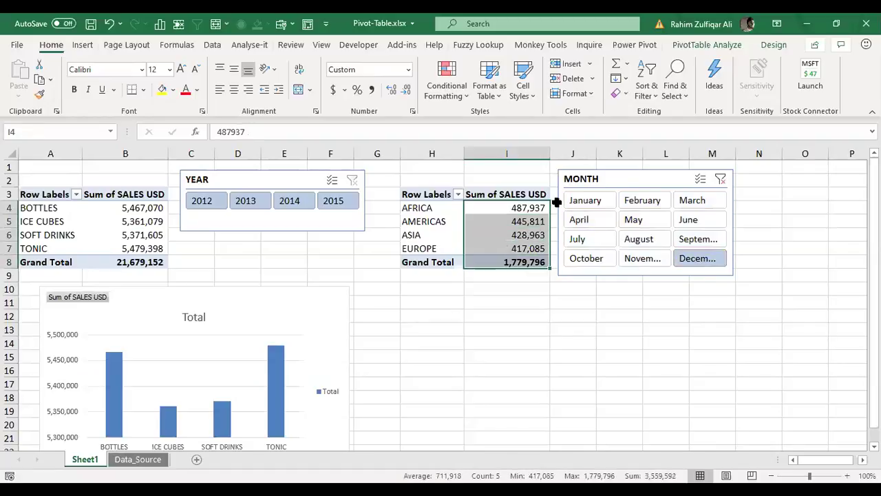
left_click(534, 219)
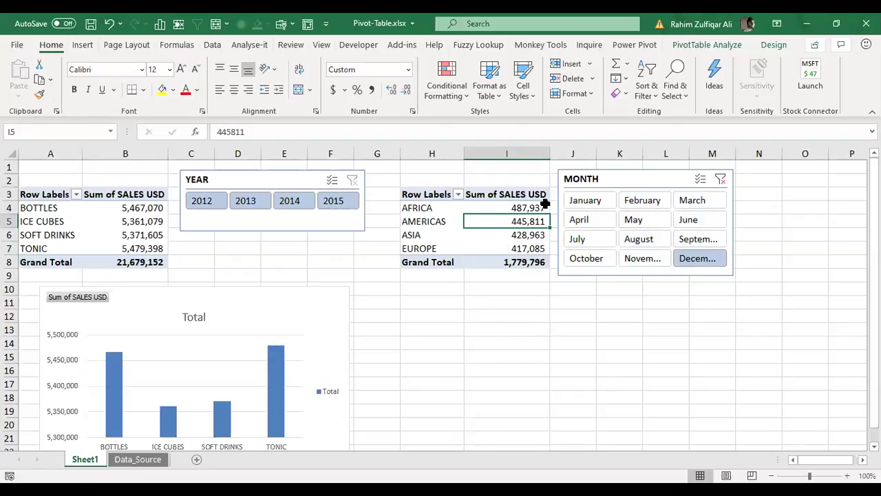
left_click(535, 207)
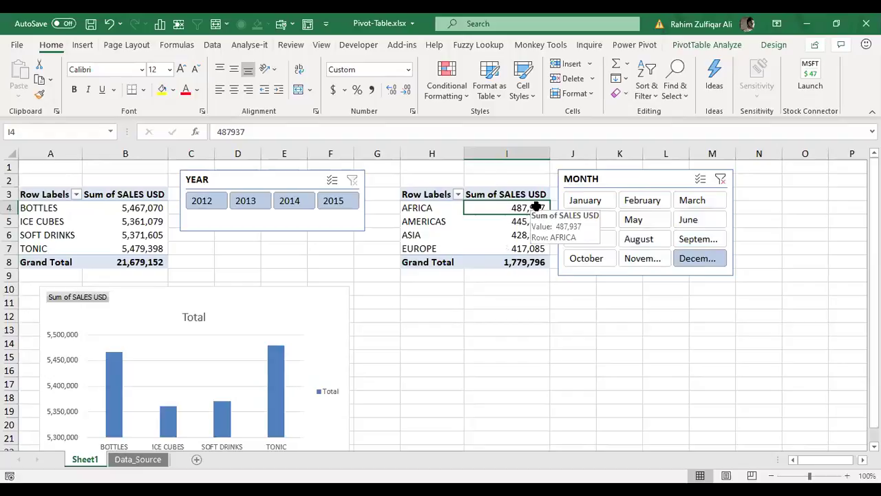
Step: Add a Clustered Column PivotChart of region sales and place it below the region pivot
left_click(723, 44)
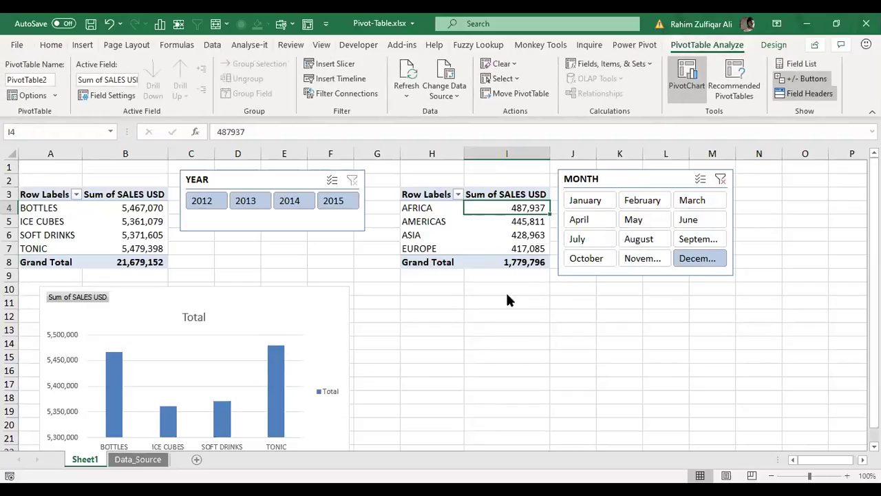
left_click(686, 76)
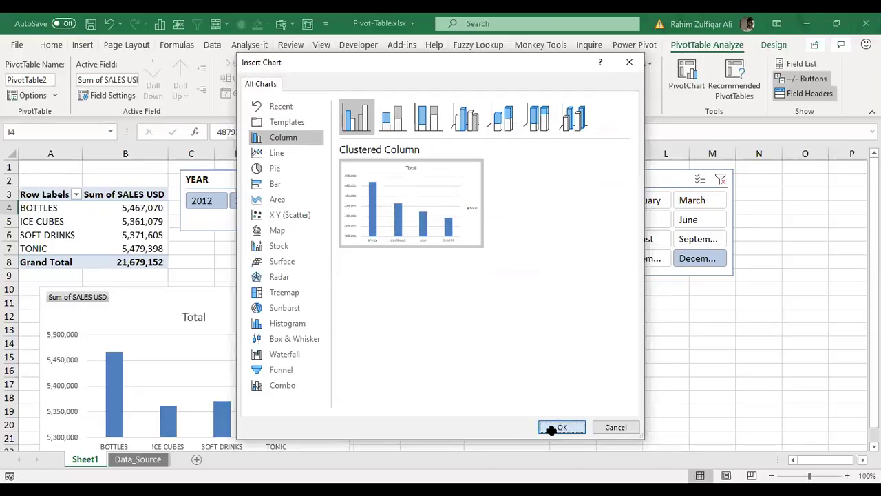
left_click(551, 428)
mouse_move(527, 255)
left_mouse_down()
mouse_move(628, 289)
mouse_move(653, 283)
left_mouse_up()
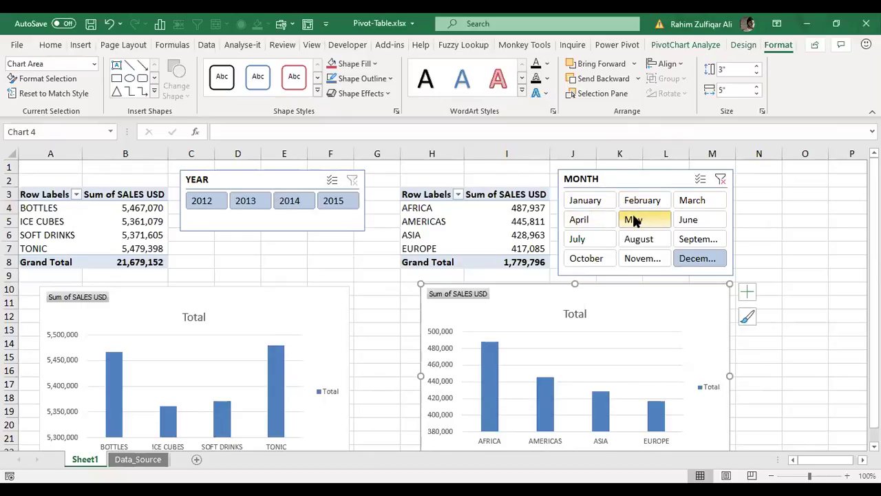
Step: Test the MONTH slicer with January, February, May and April, ending on August (total 1,895,663)
left_click(595, 198)
left_click(638, 201)
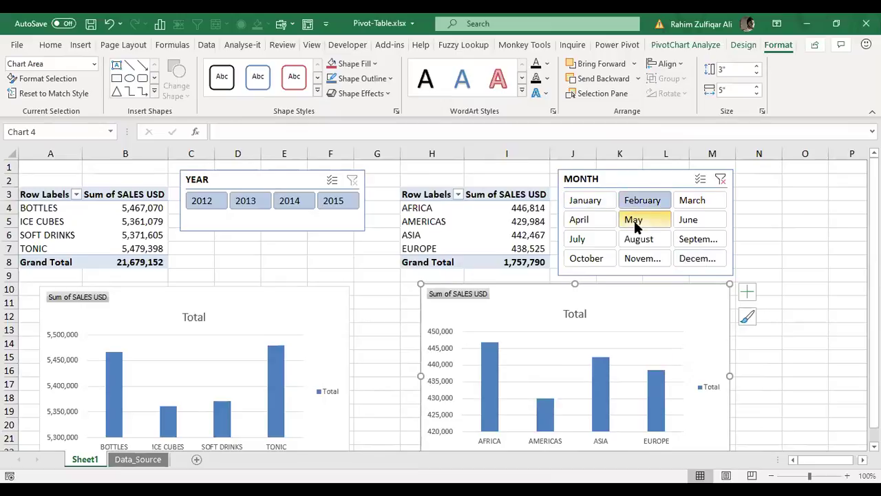
left_click(634, 222)
left_click(609, 227)
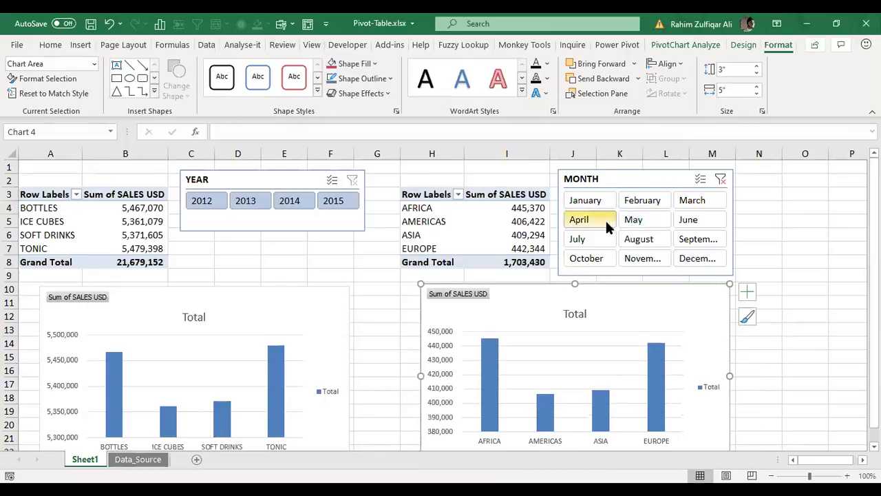
left_click(516, 210)
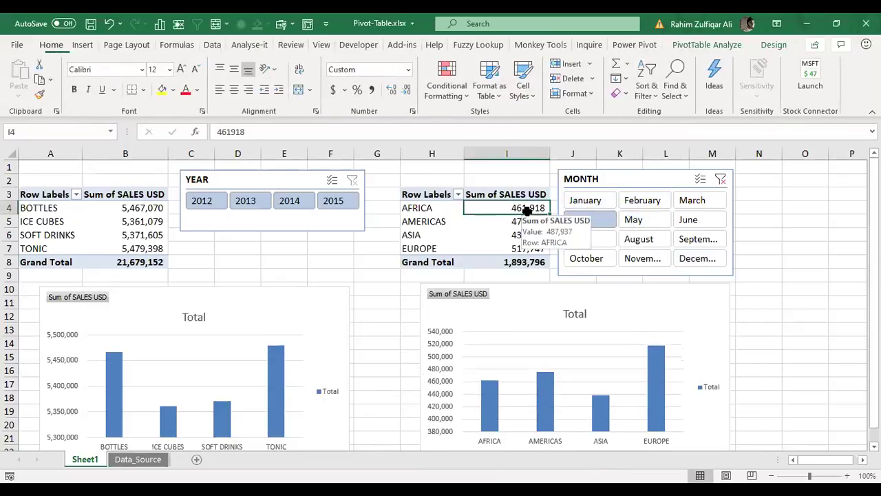
key("Down")
left_click(649, 215)
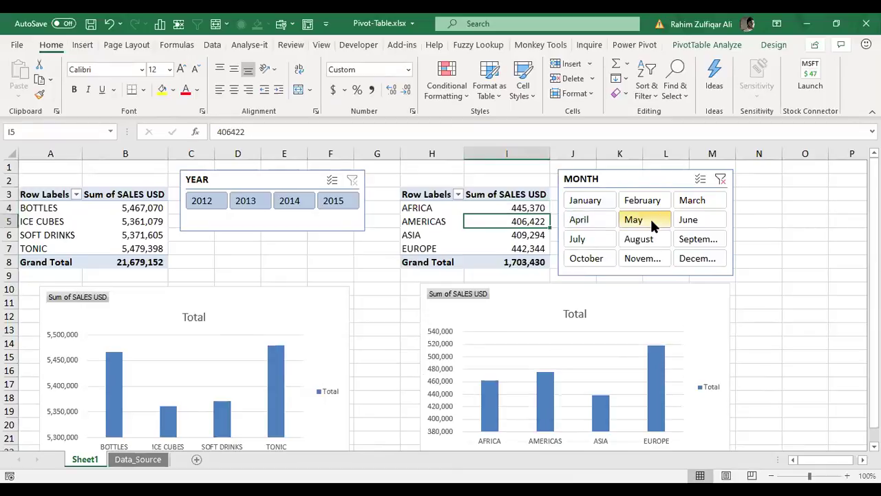
left_click(652, 242)
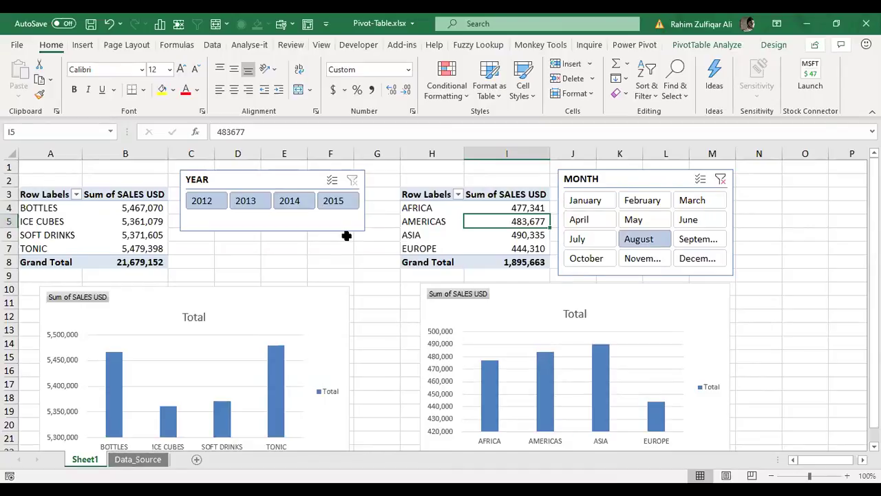
left_click(321, 247)
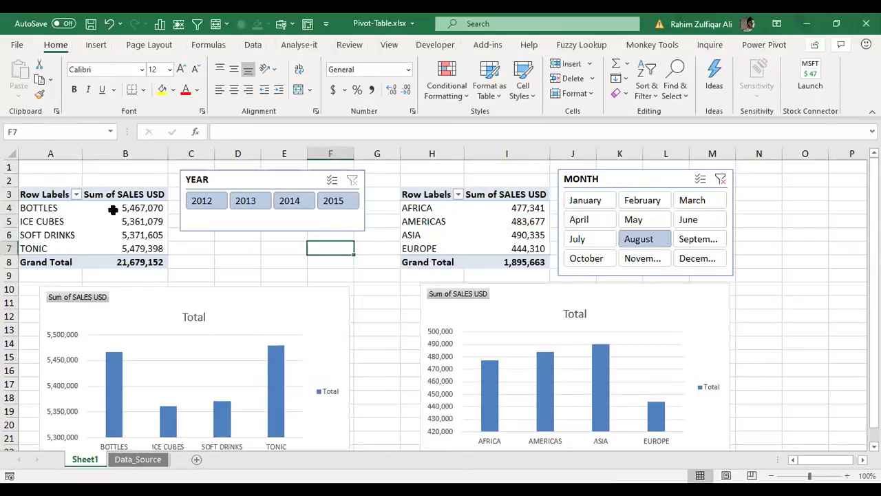
left_click_drag(42, 208, 47, 248)
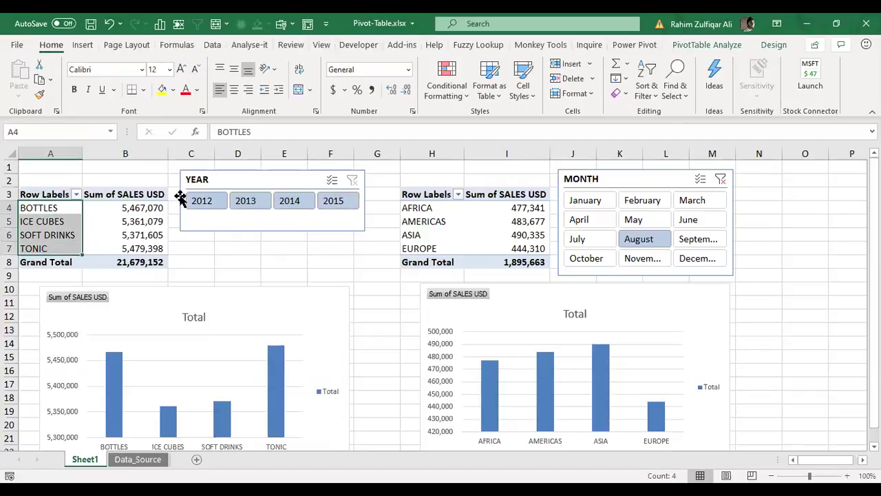
Step: Try 2013, 2012 and 2014 in the YEAR slicer to check both pivots respond
left_click(256, 245)
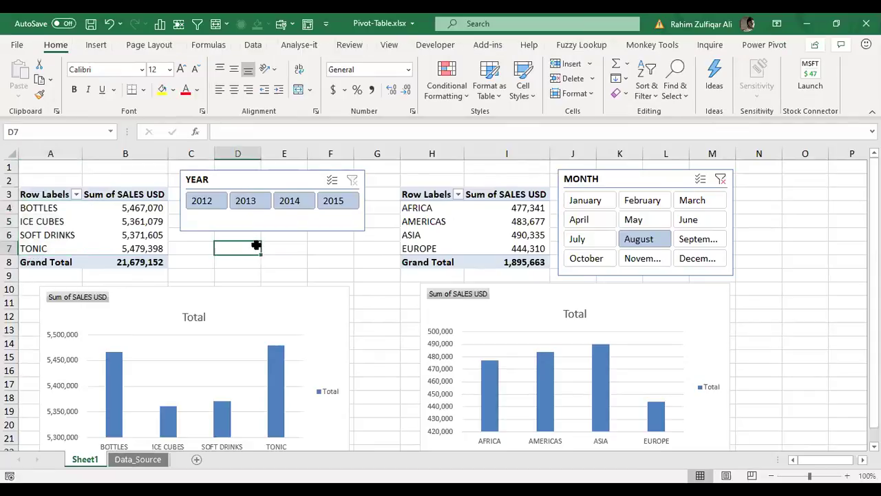
left_click(165, 247)
left_click(245, 201)
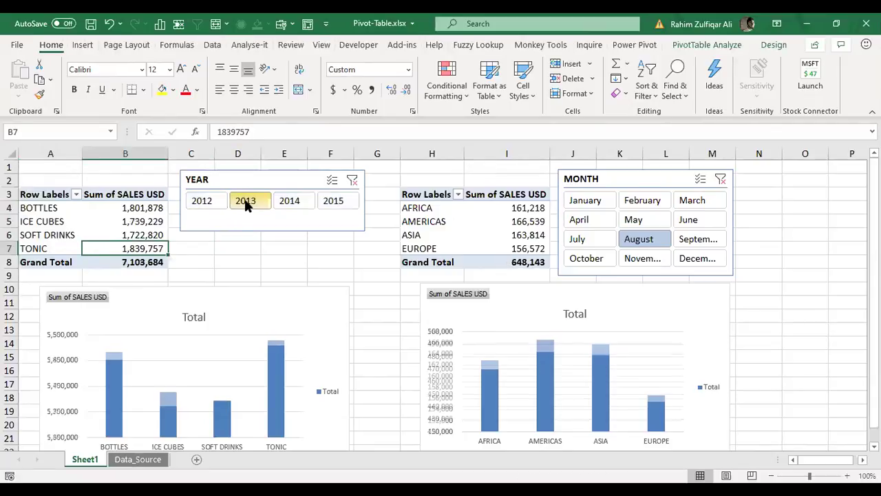
left_click(206, 200)
left_click(246, 200)
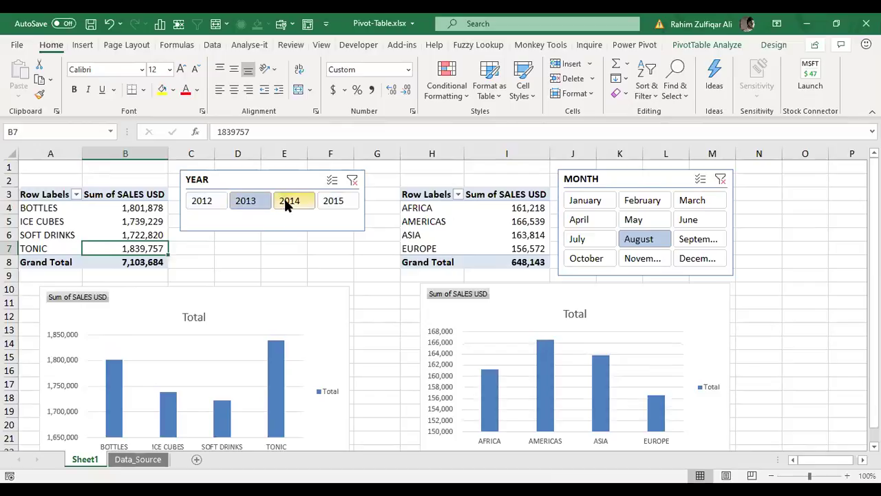
left_click(289, 201)
left_click(245, 201)
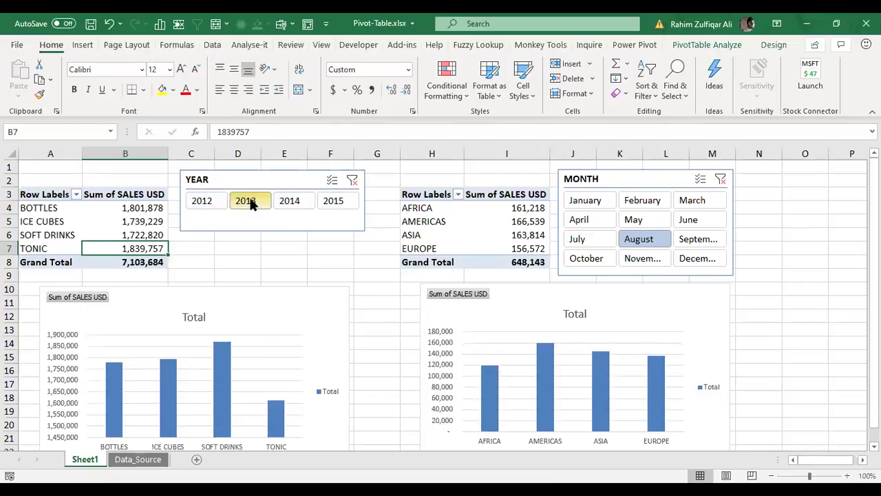
Step: Settle the YEAR slicer on 2012, bringing product totals to 7,263,048
left_click(208, 197)
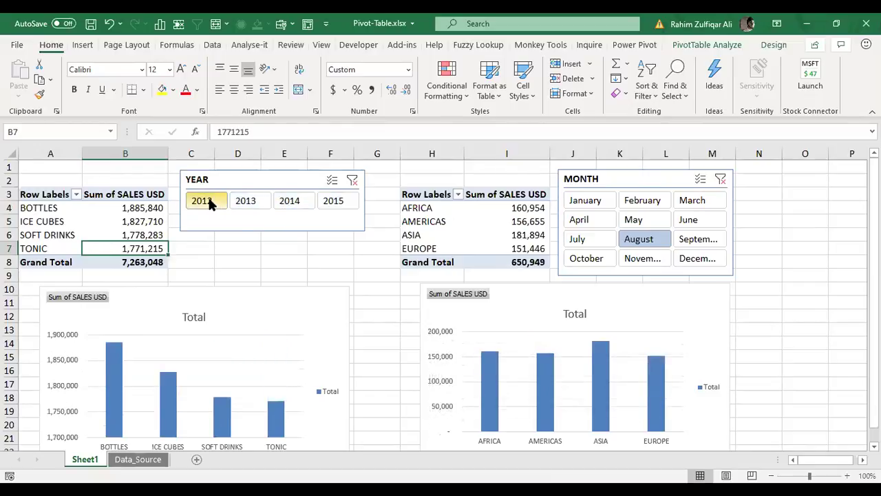
left_click(258, 200)
left_click(281, 202)
left_click(249, 196)
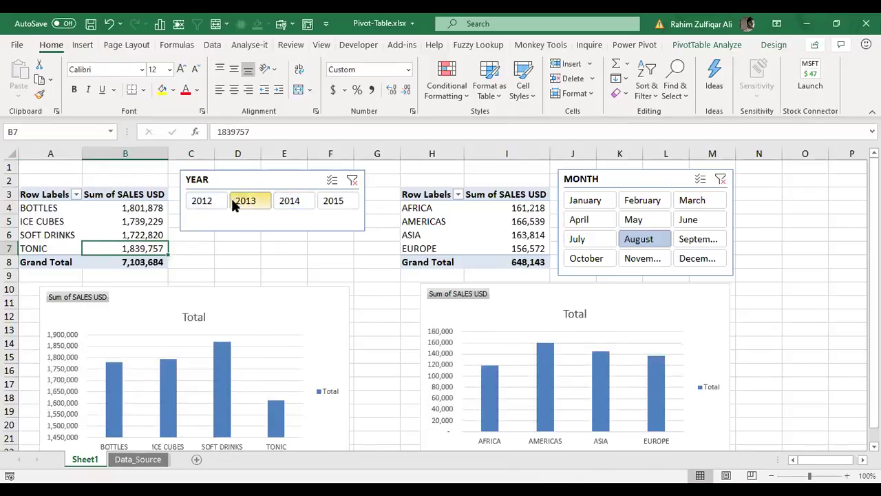
left_click(208, 197)
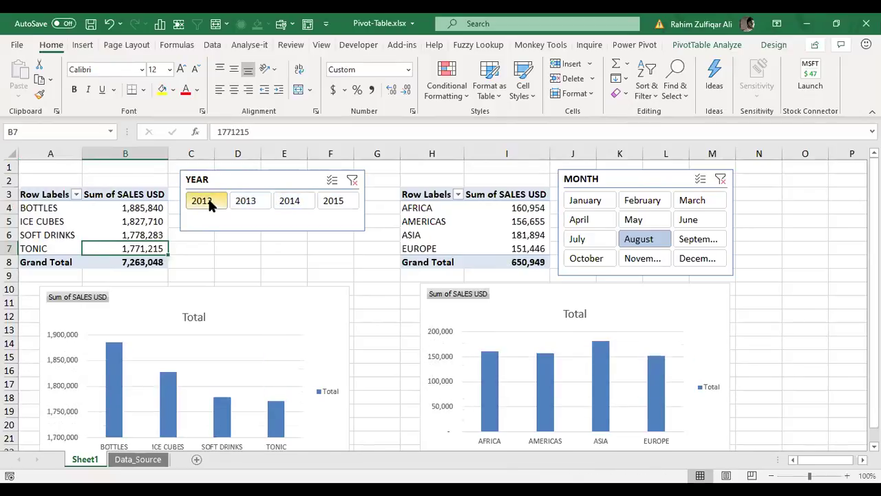
left_click(254, 261)
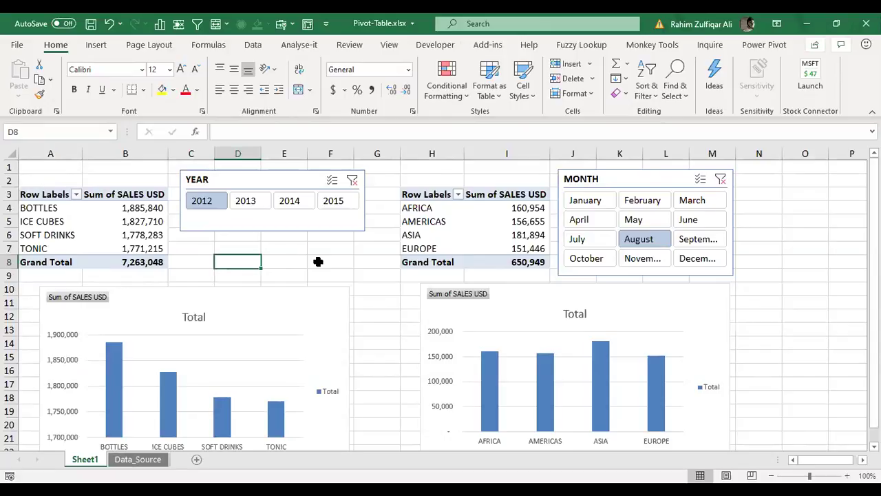
left_click(148, 221)
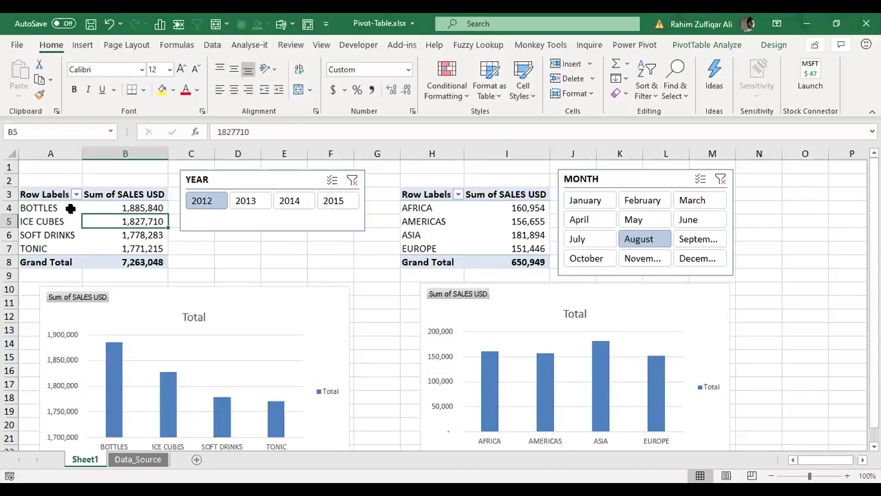
left_click_drag(52, 194, 119, 262)
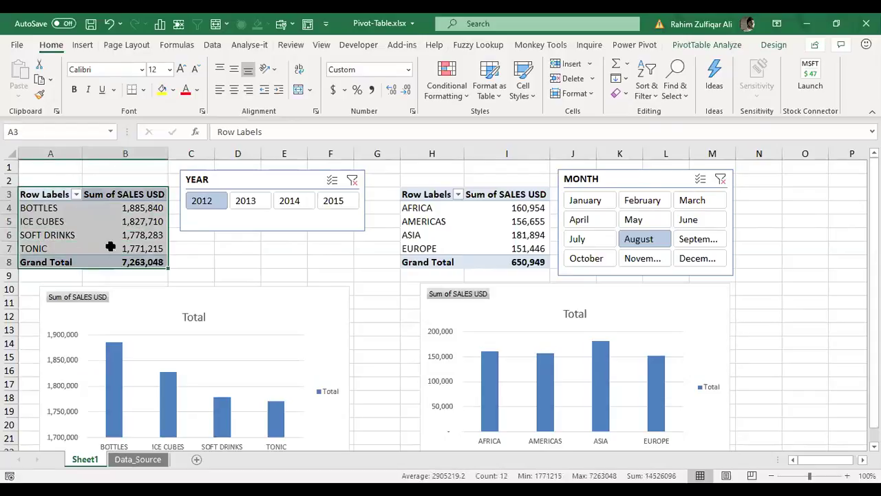
left_click(423, 238)
left_click_drag(58, 198, 132, 258)
mouse_move(421, 196)
left_mouse_down()
mouse_move(494, 245)
mouse_move(496, 261)
left_mouse_up()
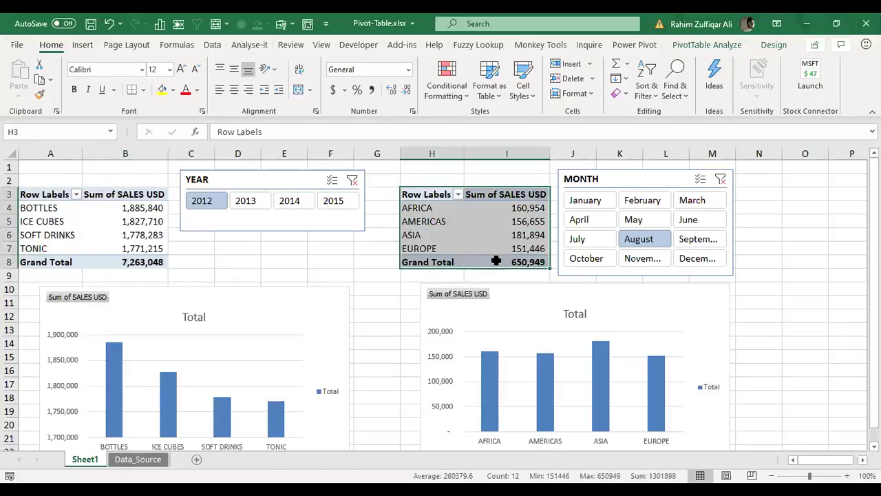
left_click(499, 251)
mouse_move(499, 251)
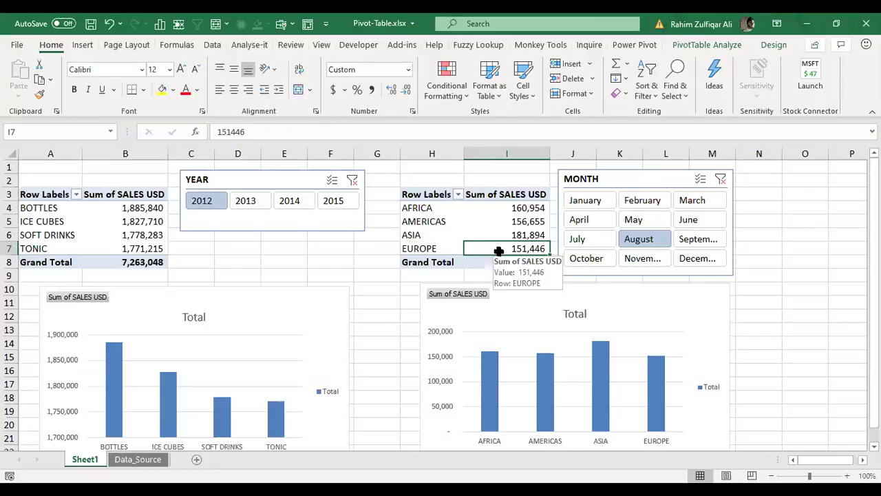
left_click_drag(52, 198, 131, 261)
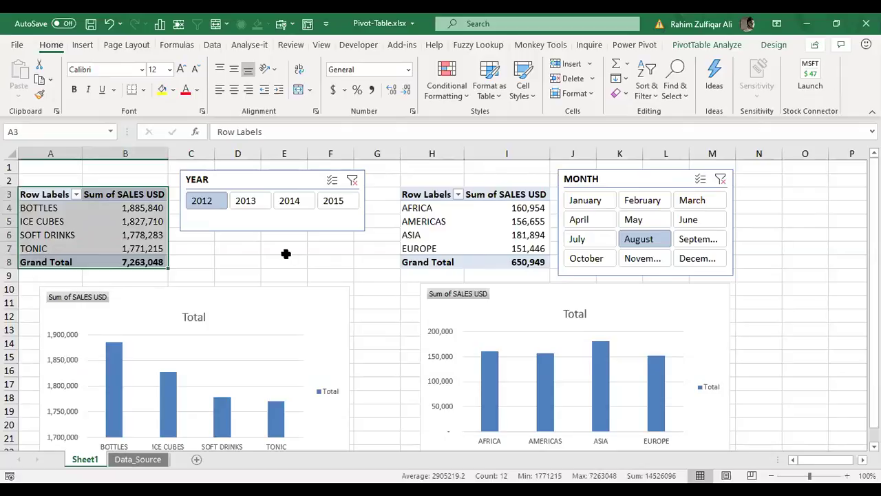
left_click_drag(416, 196, 488, 258)
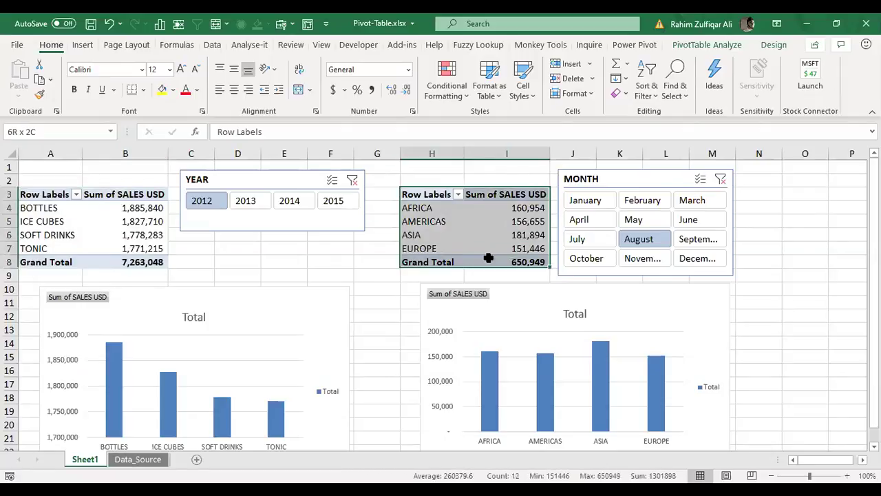
left_click(152, 220)
left_click(235, 198)
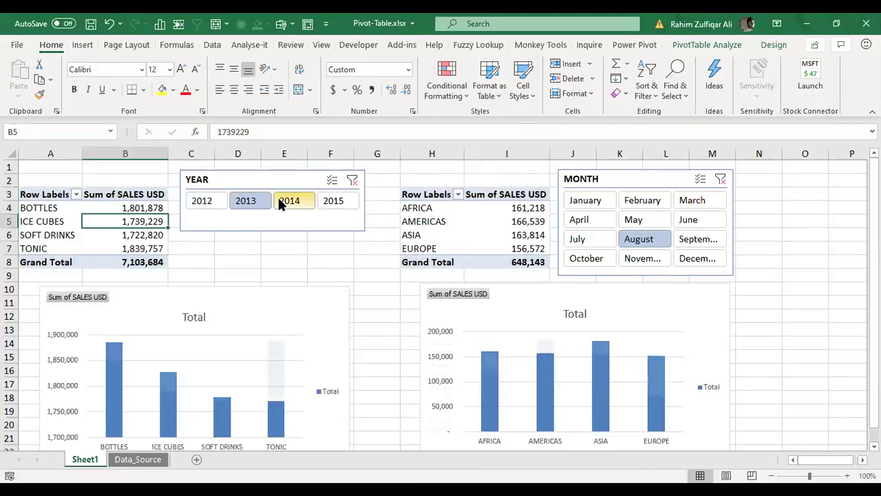
left_click(282, 200)
left_click(333, 201)
left_click(295, 198)
left_click(246, 200)
left_click(204, 203)
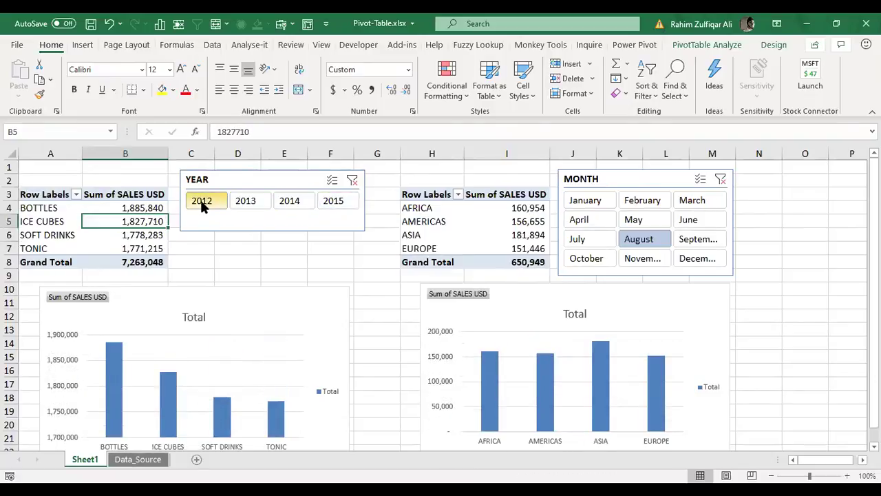
left_click(245, 198)
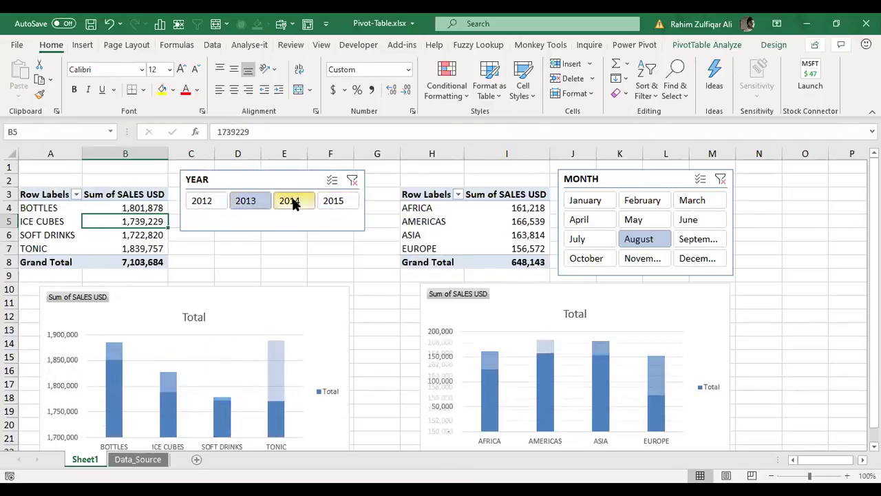
left_click(292, 200)
left_click(249, 198)
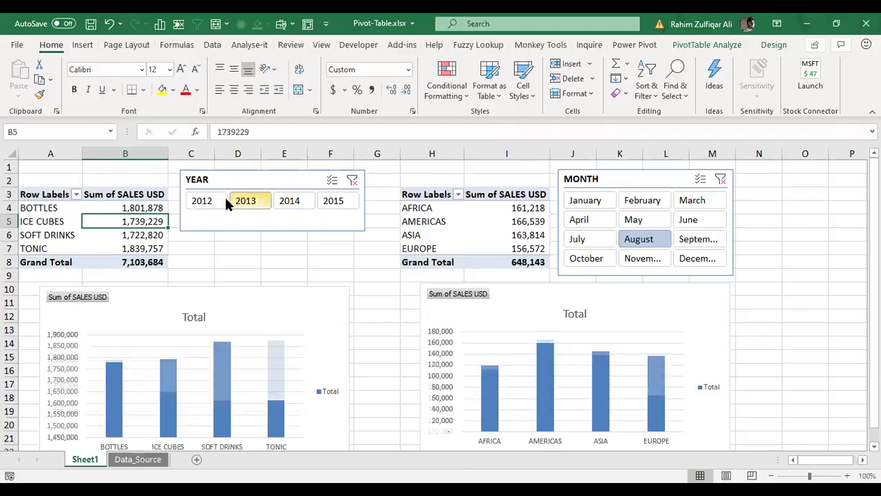
left_click(205, 199)
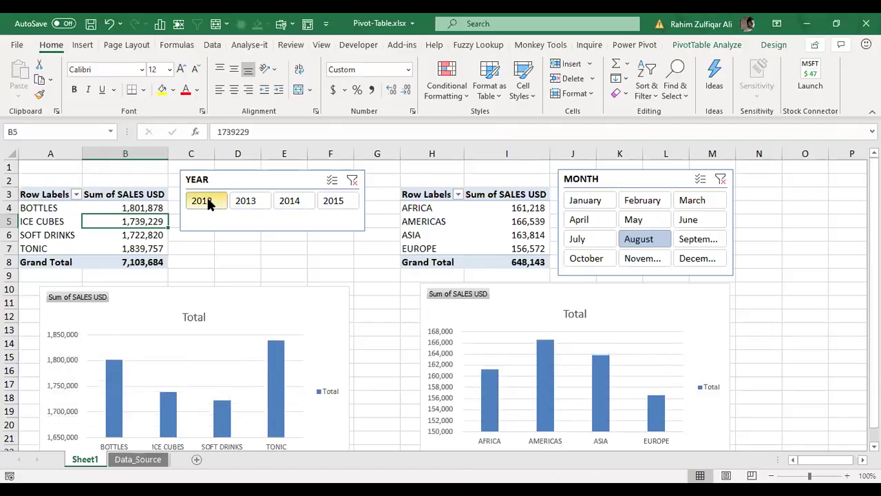
left_click(246, 201)
left_click(284, 201)
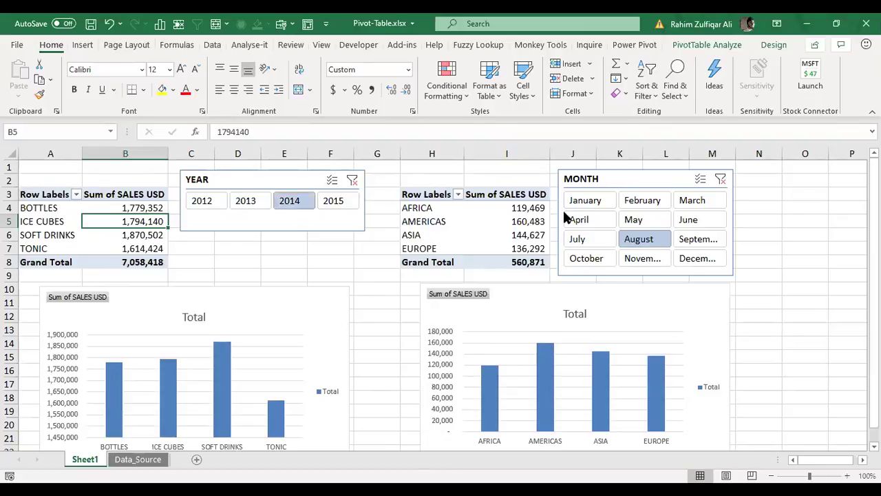
Step: Cycle the MONTH slicer through April, May and July, settling on April (total 675,861)
left_click(535, 223)
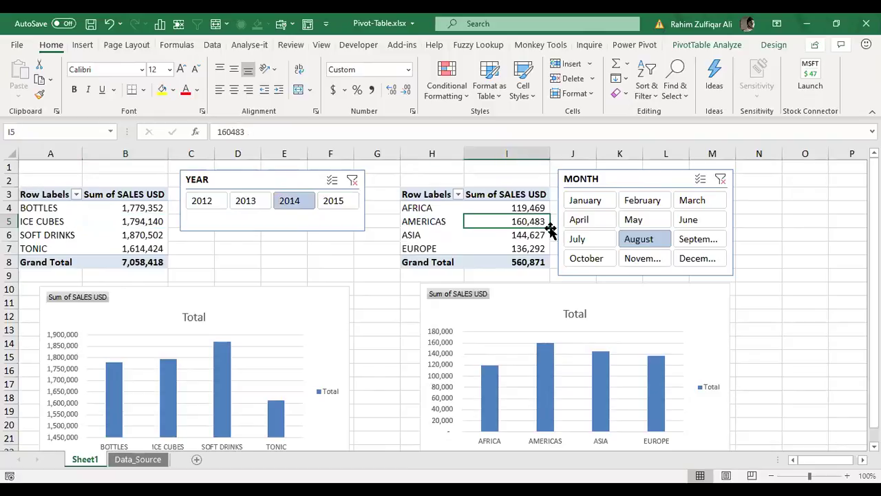
left_click_drag(428, 208, 428, 251)
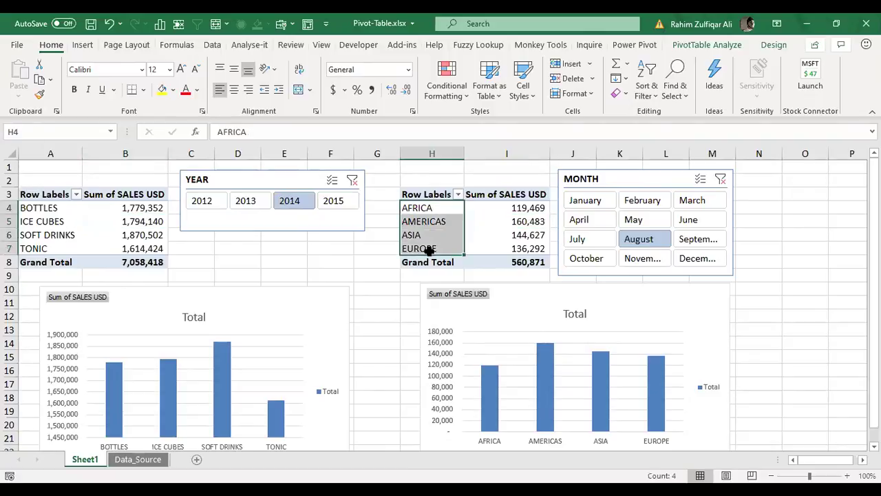
left_click(599, 175)
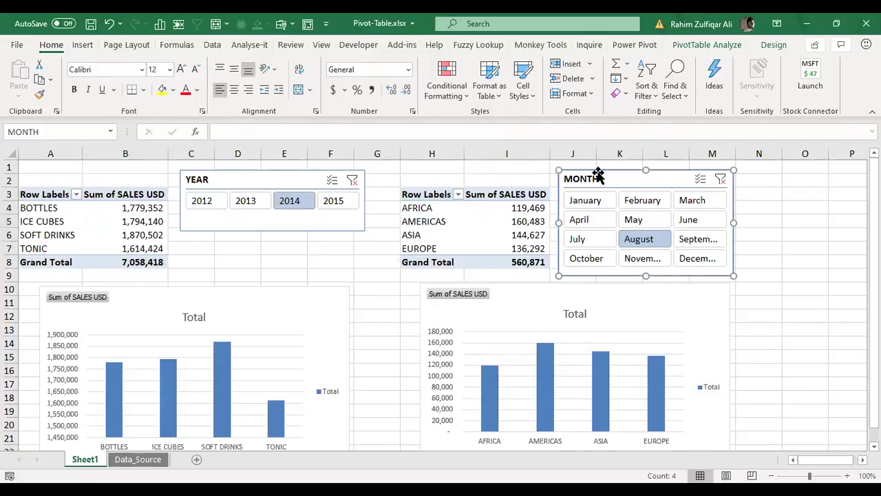
left_click(598, 226)
left_click(632, 222)
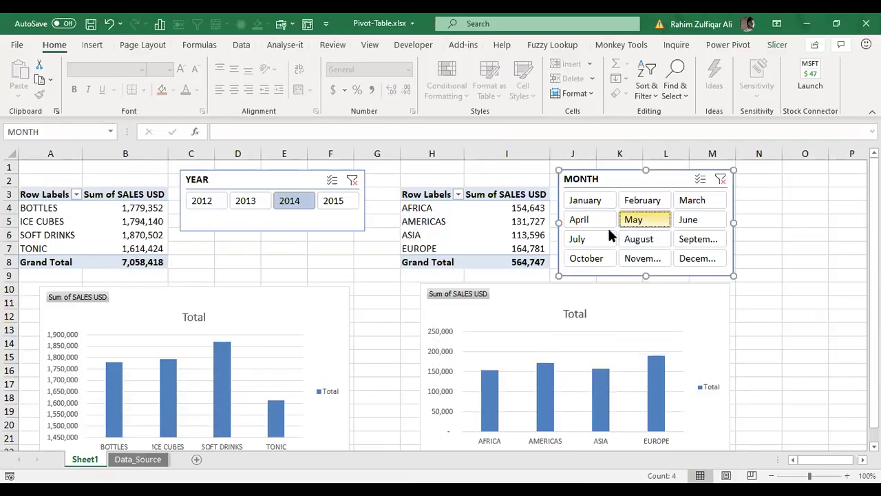
left_click(595, 239)
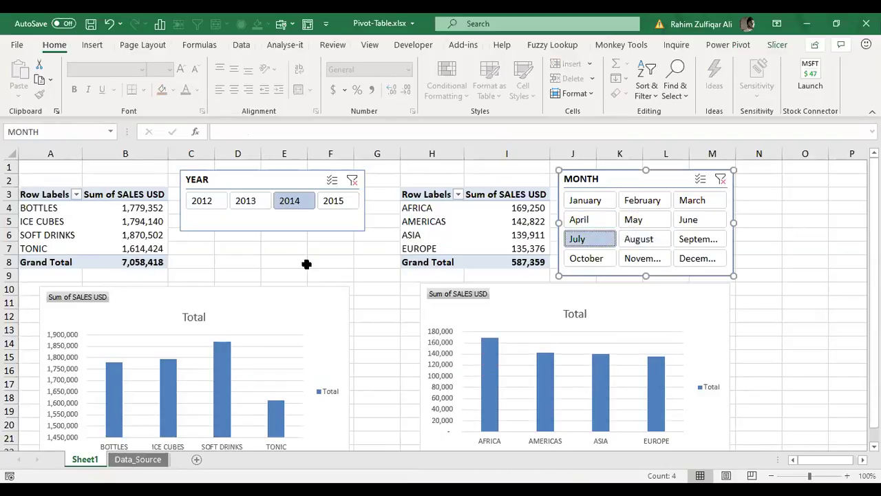
left_click(639, 219)
left_click(596, 220)
left_click_drag(513, 208, 510, 252)
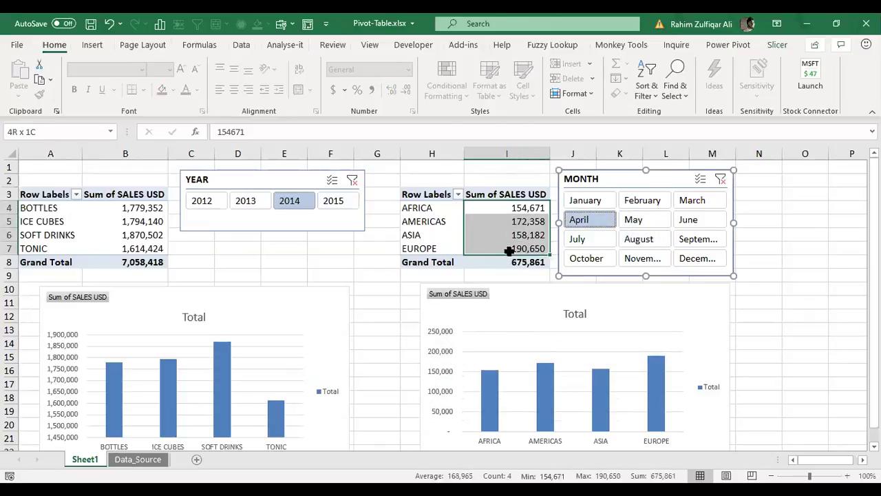
left_click(509, 235)
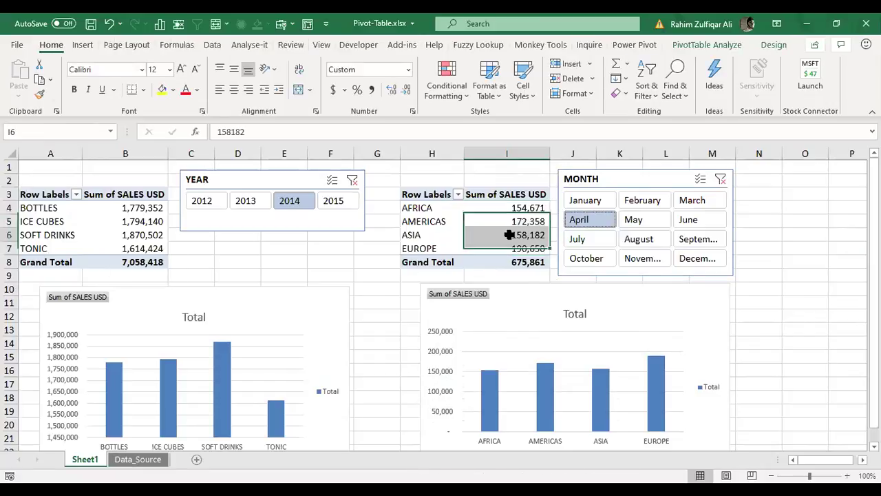
mouse_move(508, 235)
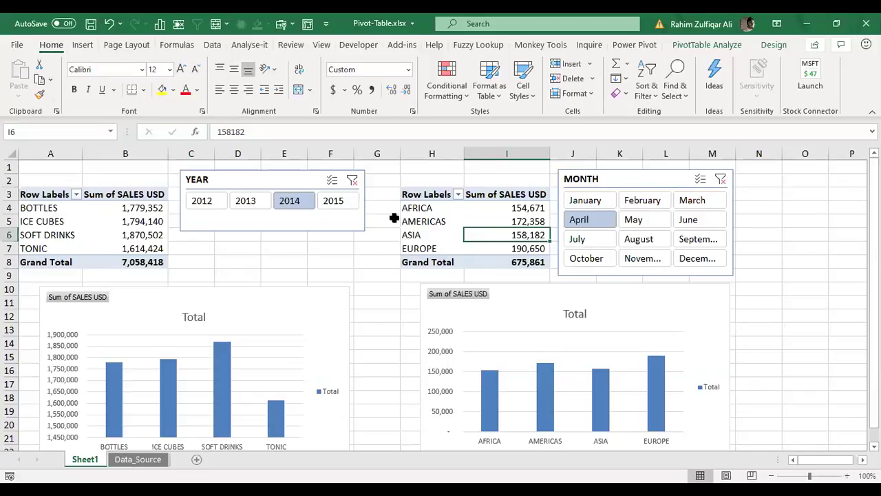
Step: Move the YEAR slicer down so its top lines up with row 3
left_click(118, 221)
left_click(61, 219)
left_click(77, 221)
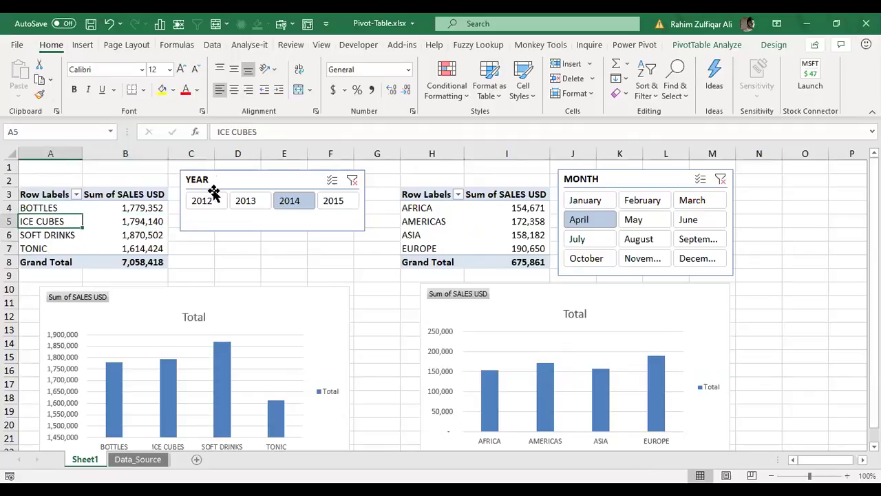
left_click_drag(217, 182, 214, 200)
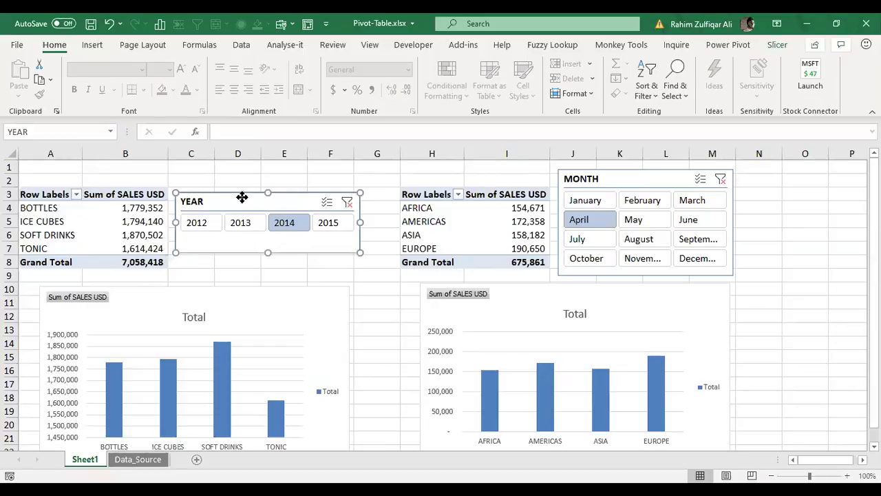
Step: Connect the YEAR slicer to both PivotTable1 and PivotTable2 through Report Connections
right_click(242, 198)
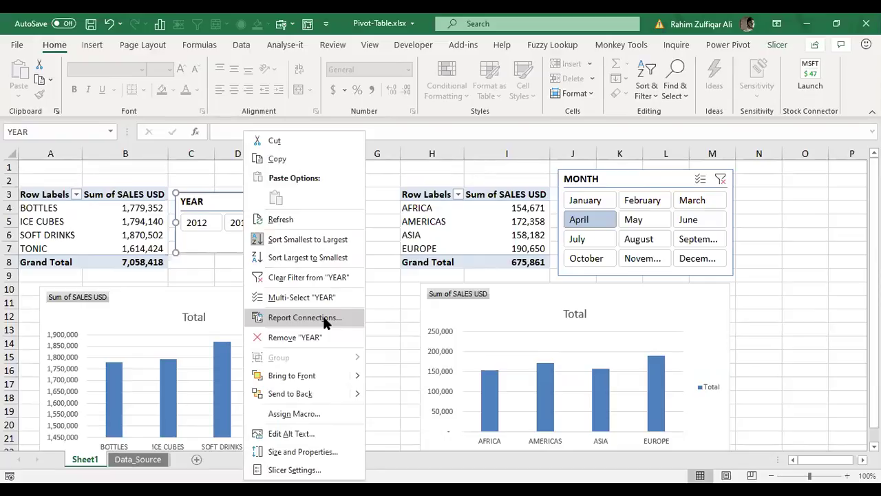
left_click(293, 323)
mouse_move(254, 277)
left_mouse_down()
mouse_move(376, 169)
mouse_move(359, 196)
left_mouse_up()
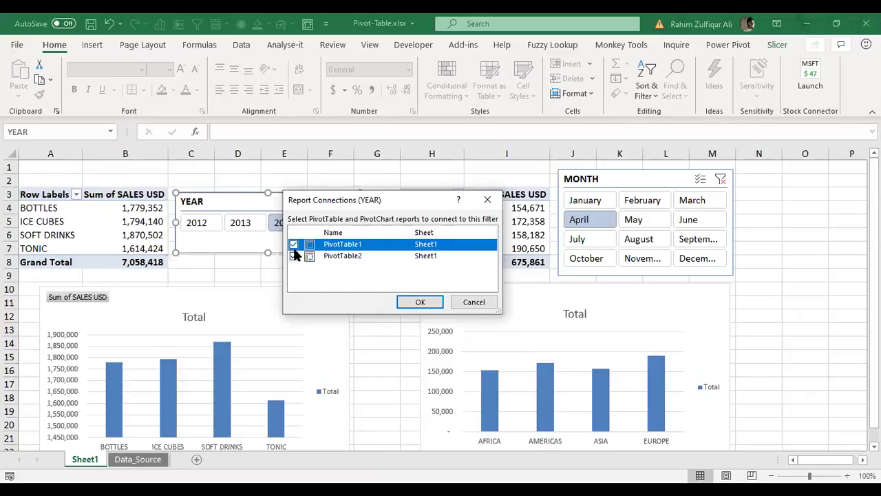
left_click(404, 297)
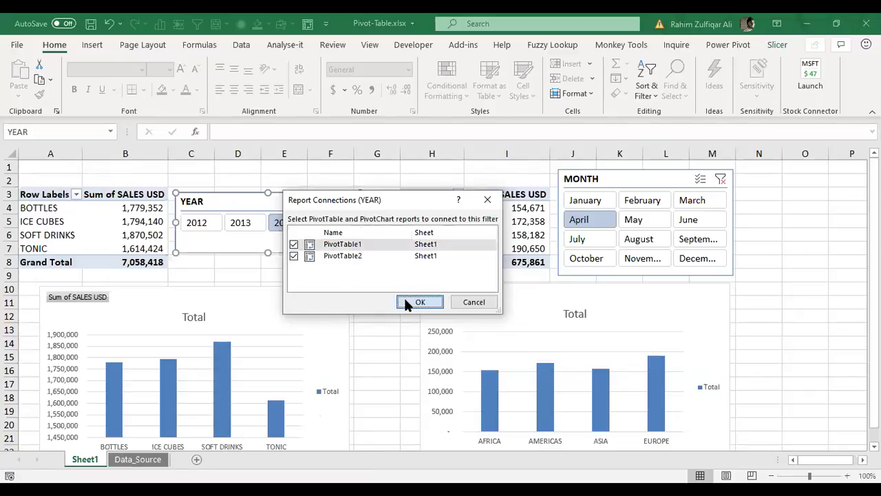
Step: Cycle the YEAR slicer through 2013 and 2012, returning to 2014
left_click(237, 222)
left_click(200, 221)
left_click(242, 222)
left_click(303, 225)
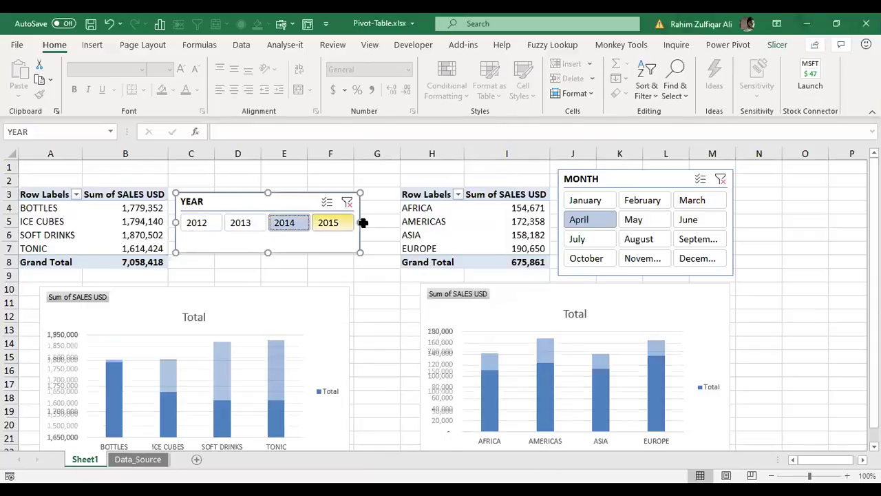
Step: Filter the region table to July with the MONTH slicer, totalling 587,359
left_click(622, 179)
left_click(640, 219)
left_click(640, 201)
left_click(587, 199)
left_click(589, 221)
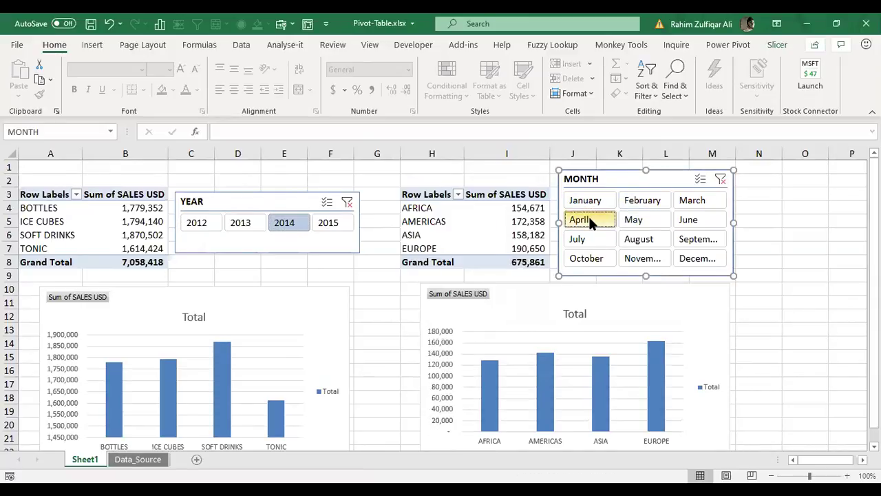
left_click(582, 239)
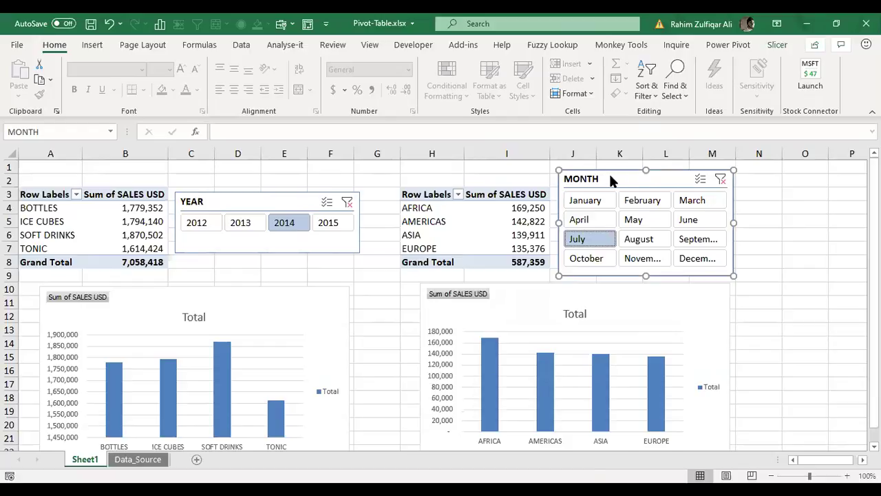
right_click(609, 177)
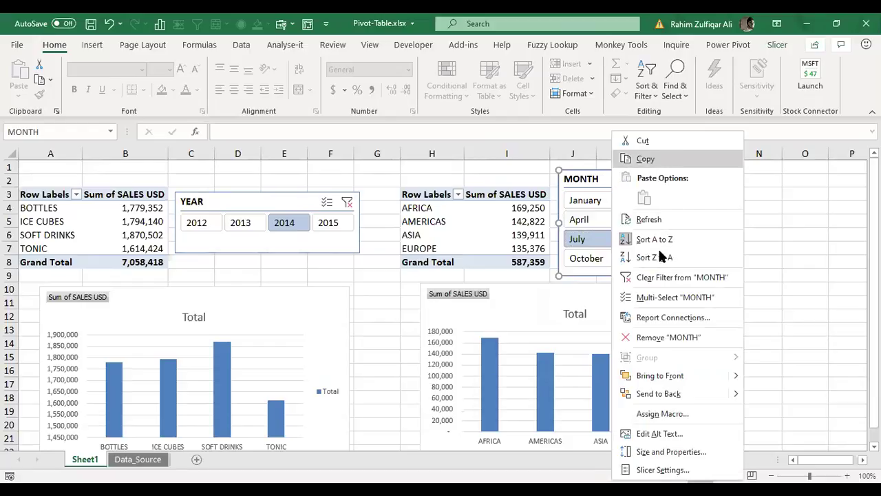
Step: Connect the MONTH slicer to PivotTable1 too, so the product pivot shows July 2014 (587,359)
left_click(657, 320)
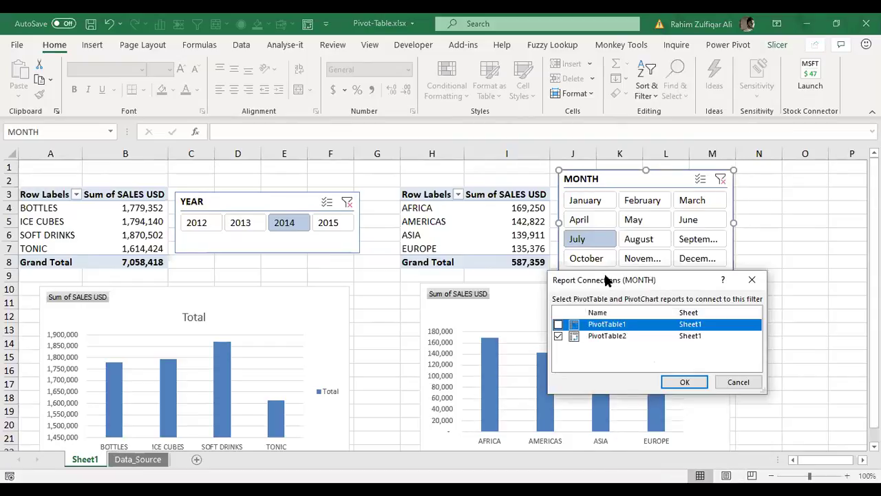
left_click_drag(606, 278, 486, 211)
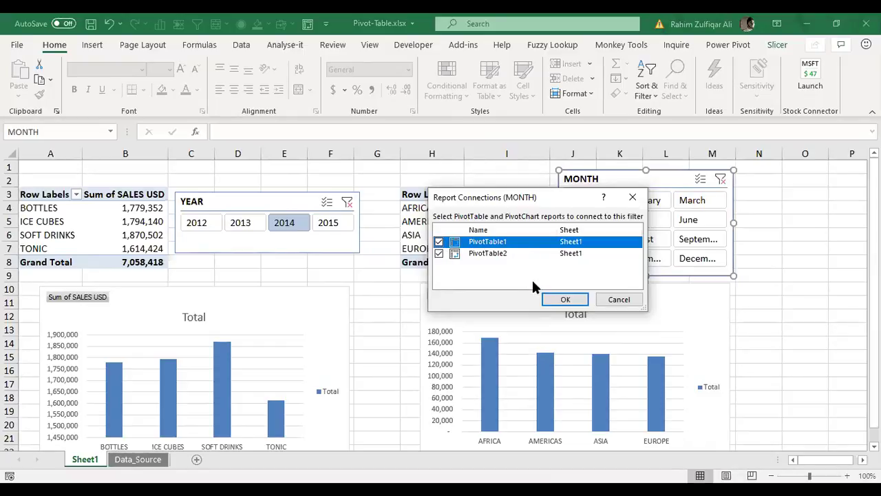
left_click(555, 298)
left_click(376, 274)
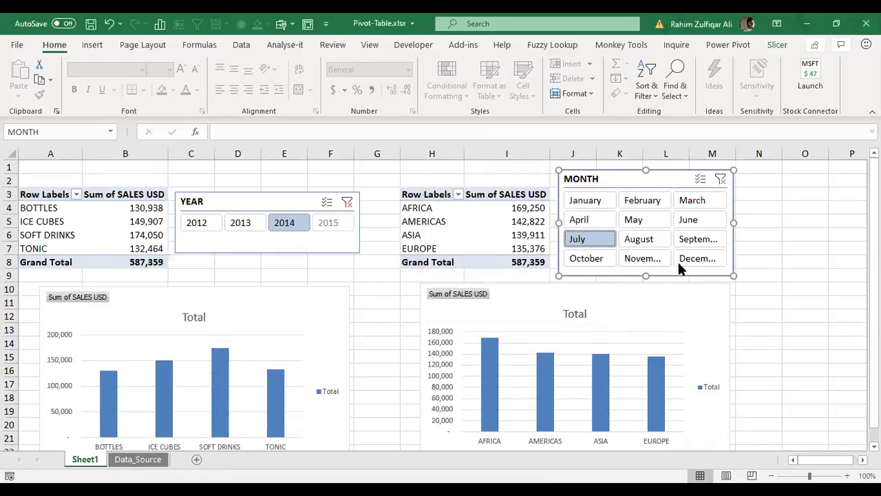
left_click(652, 222)
left_click(647, 207)
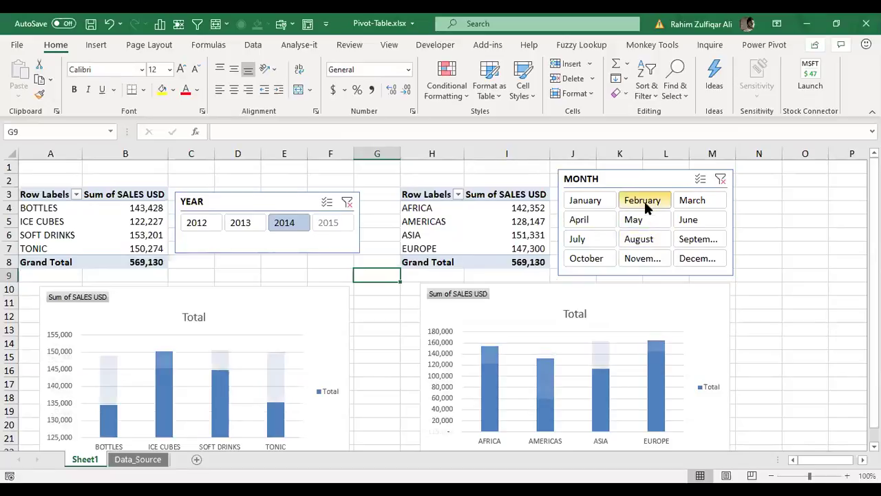
left_click(592, 219)
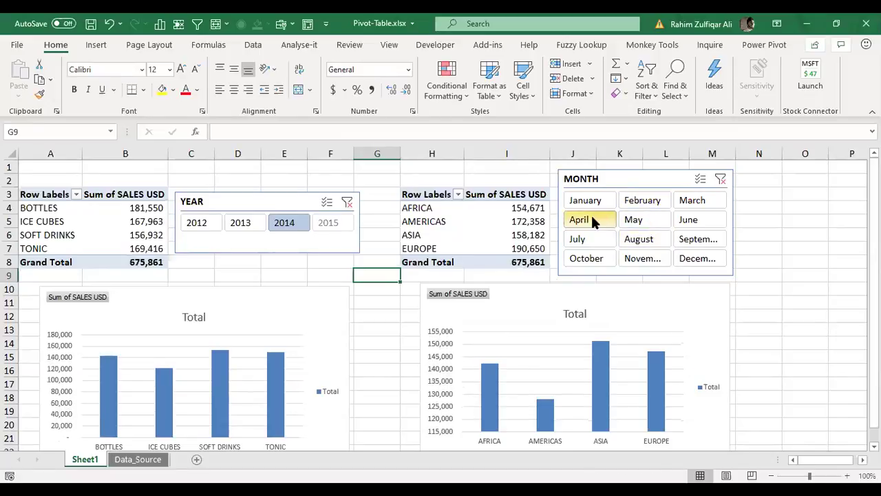
left_click(652, 215)
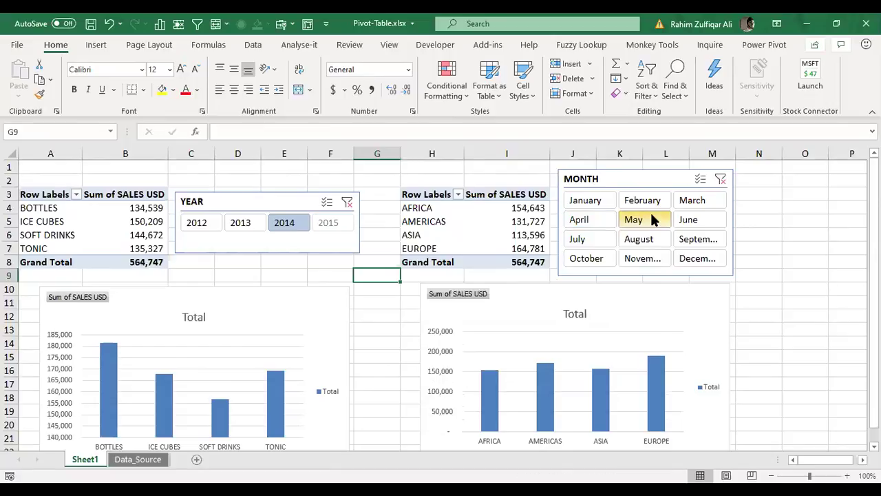
left_click(582, 241)
left_click(582, 219)
left_click(585, 199)
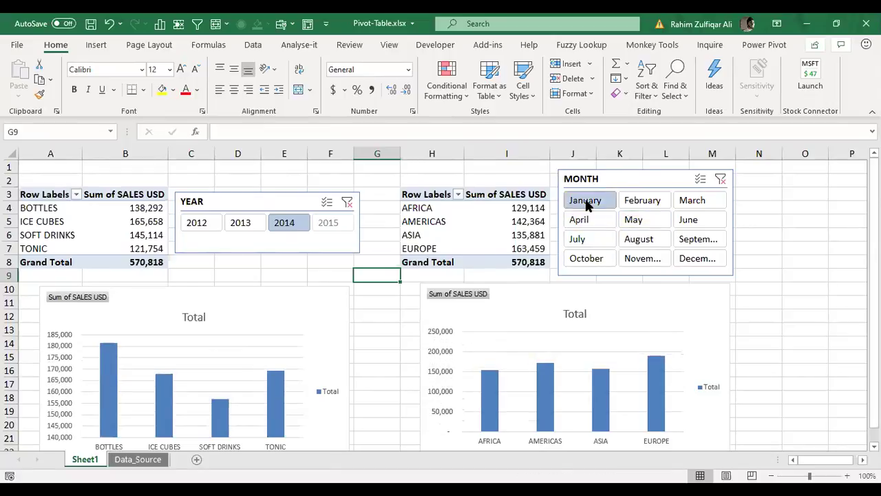
left_click(629, 220)
left_click(598, 221)
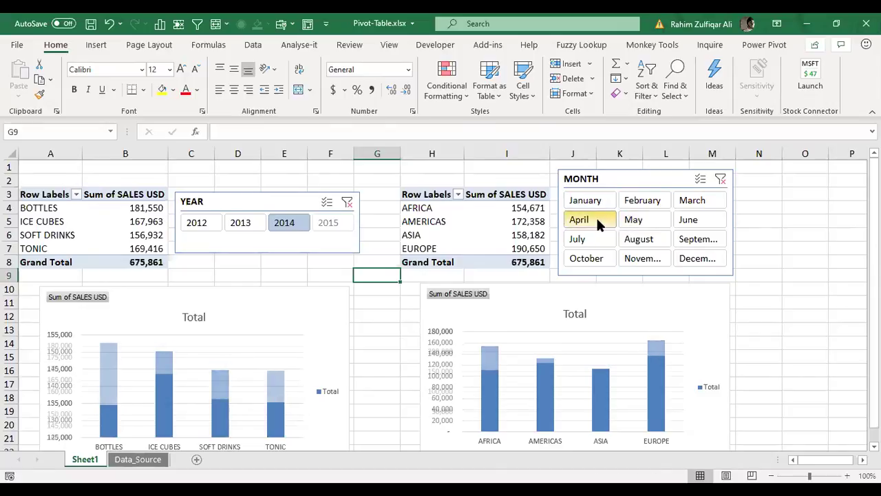
left_click(528, 219)
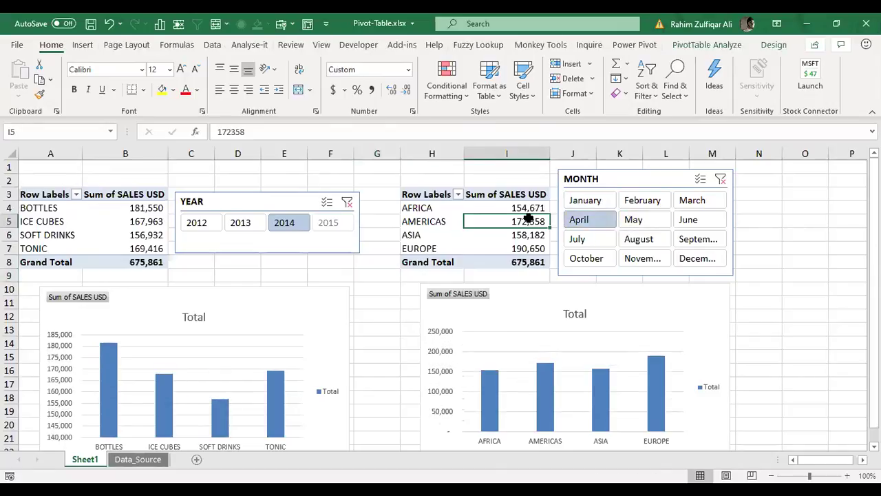
mouse_move(528, 217)
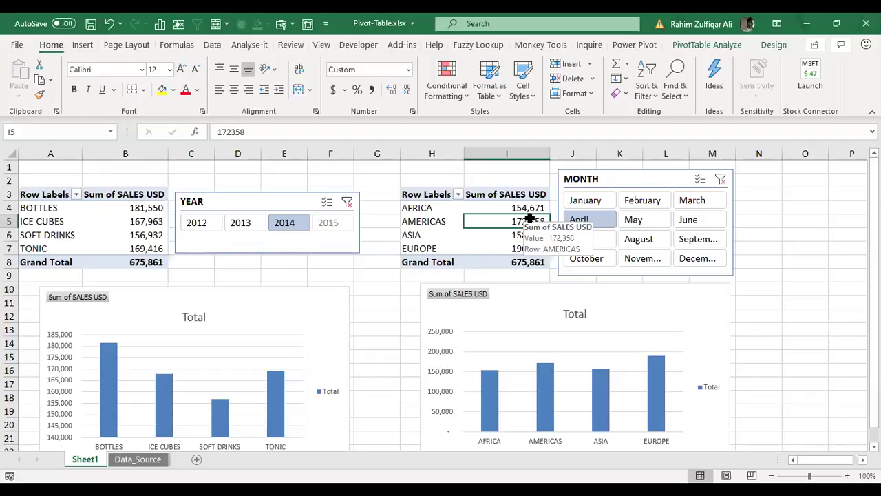
left_click(533, 210)
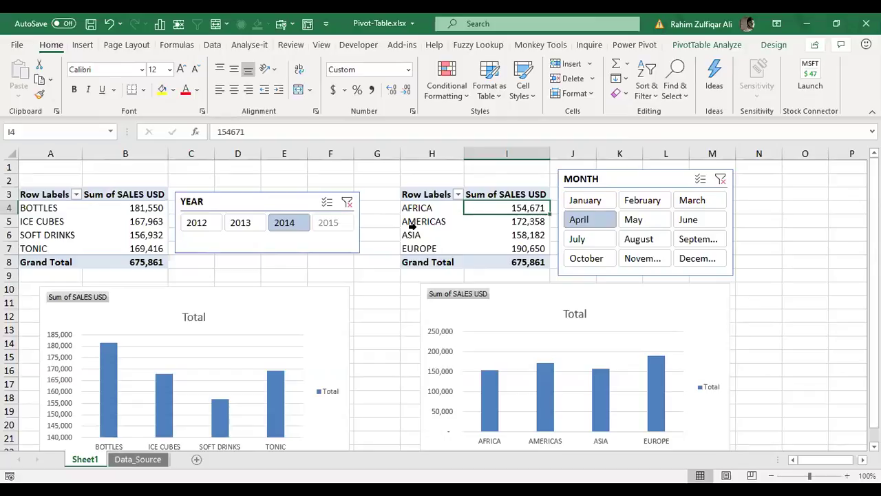
mouse_move(465, 230)
mouse_move(512, 231)
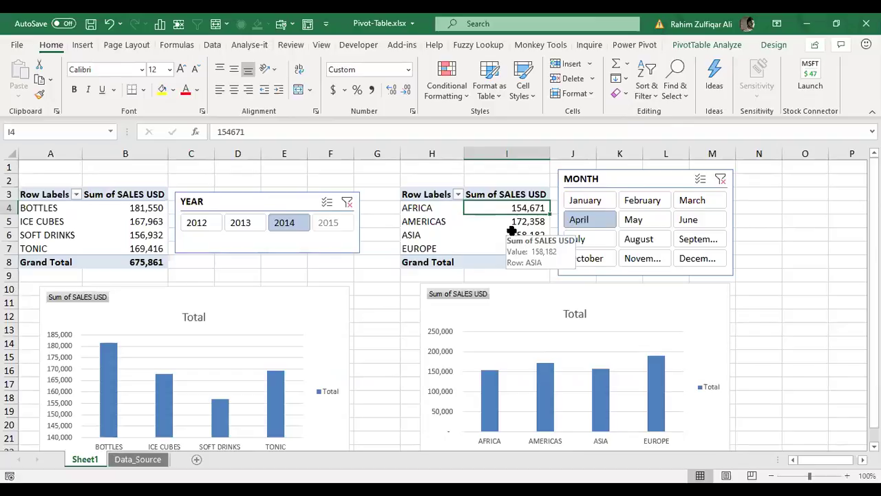
Step: Test the slicers with year 2013 and months July, July–September, May, then April
left_click(247, 227)
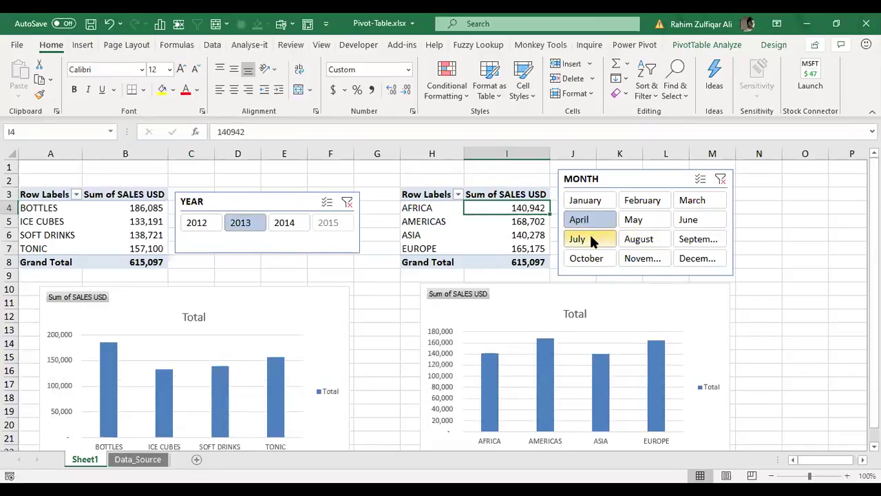
left_click(578, 239)
left_click(602, 234)
left_click_drag(605, 238, 688, 237)
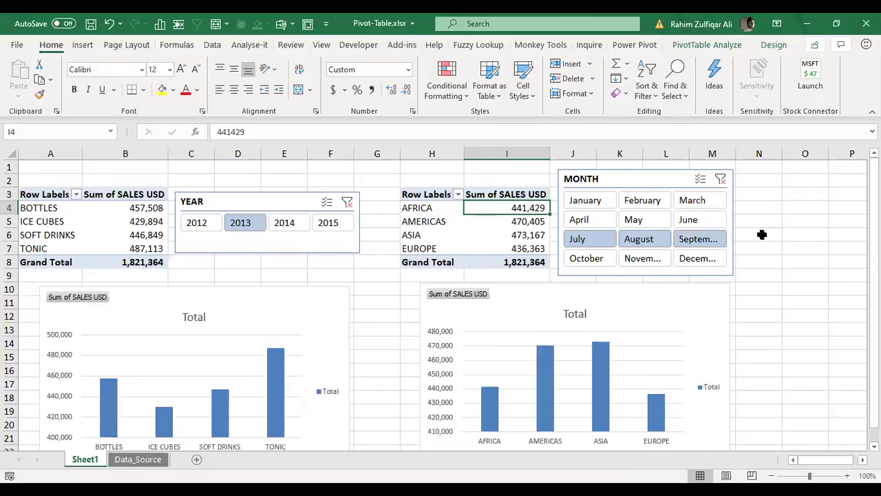
left_click(635, 221)
left_click(601, 222)
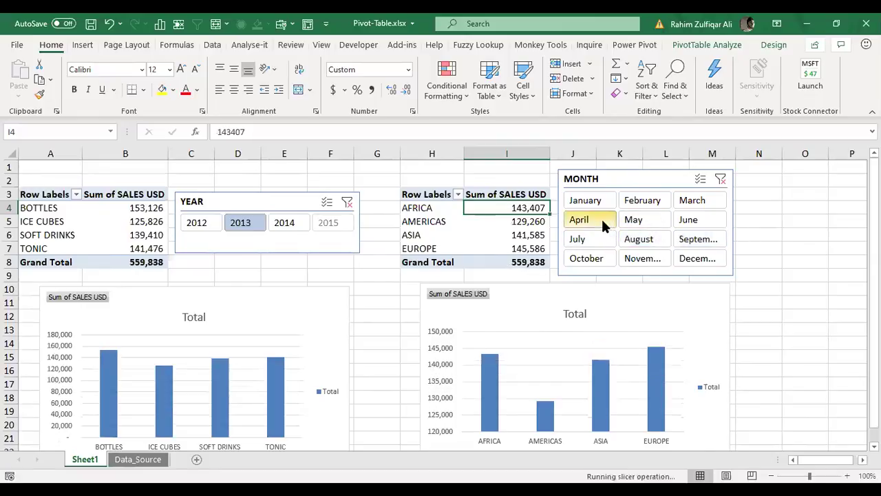
Step: Cycle years 2012, 2014 and 2013, ending on April 2012 with Bottles at 170,987
left_click(217, 218)
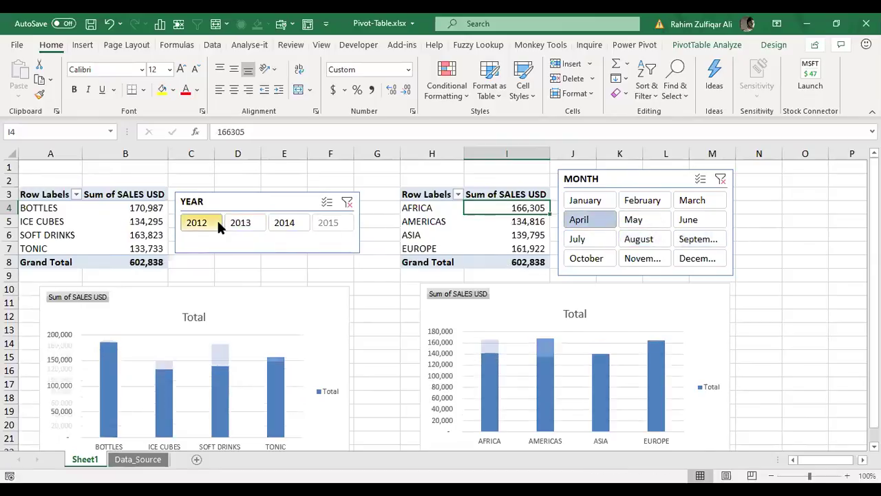
left_click(273, 224)
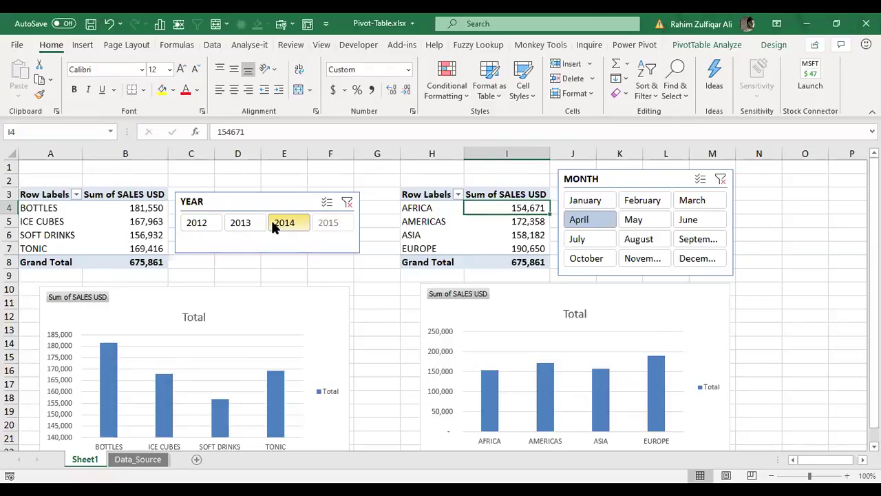
left_click(204, 221)
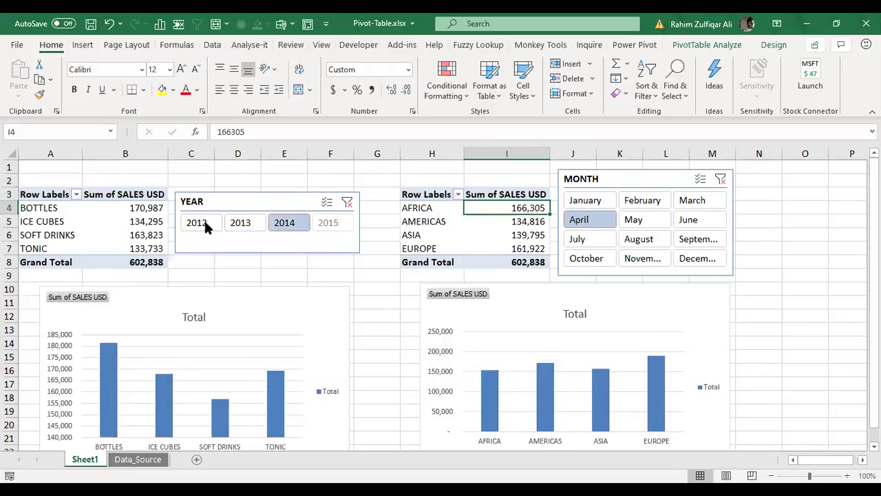
left_click(230, 225)
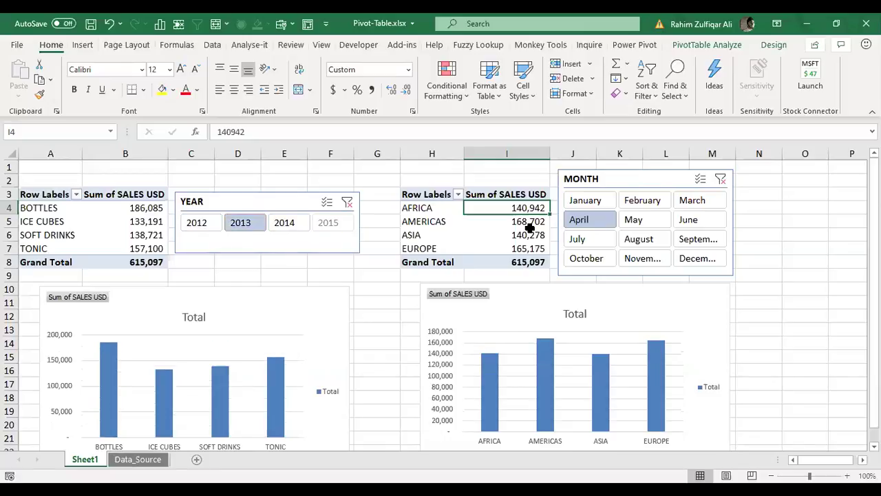
left_click(573, 241)
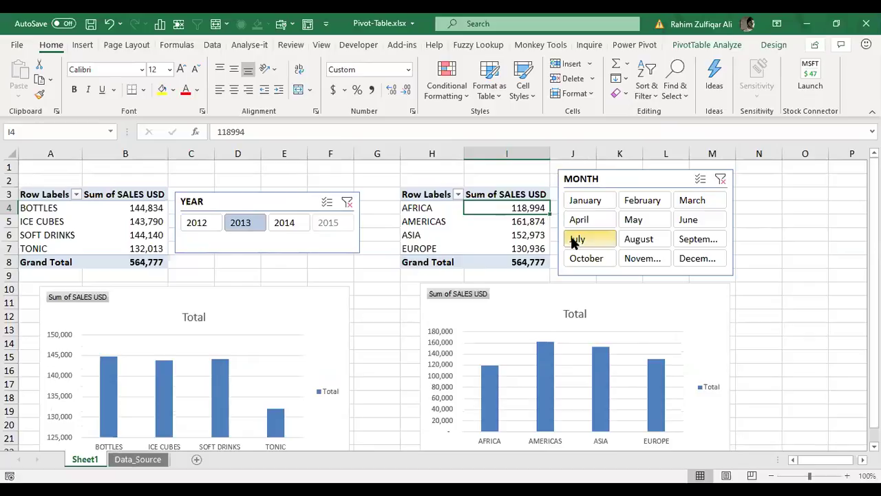
left_click(579, 219)
left_click(206, 222)
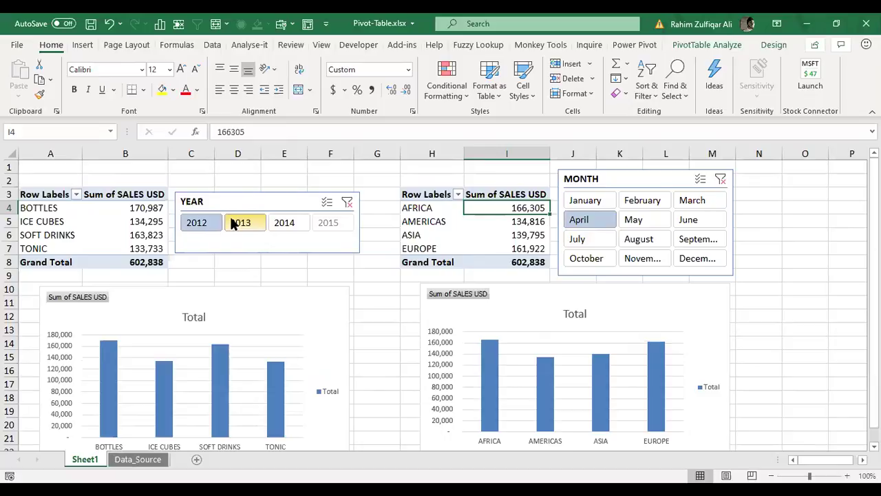
left_click(162, 208)
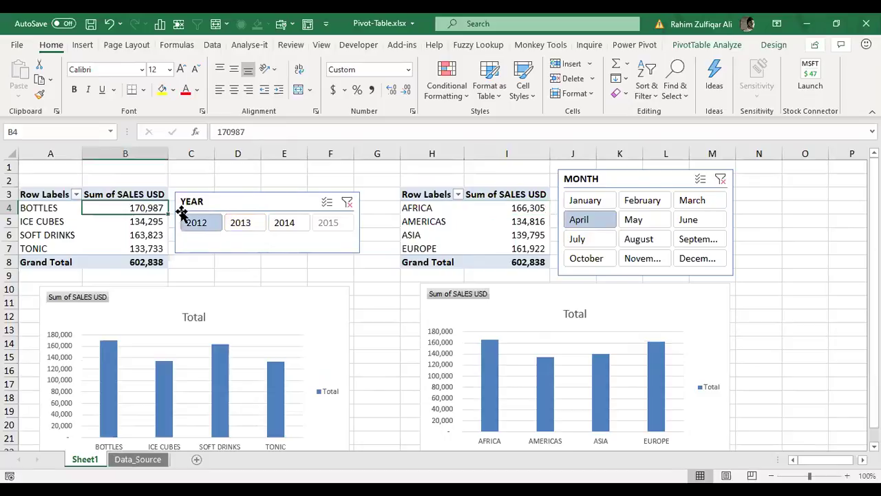
left_click(228, 199)
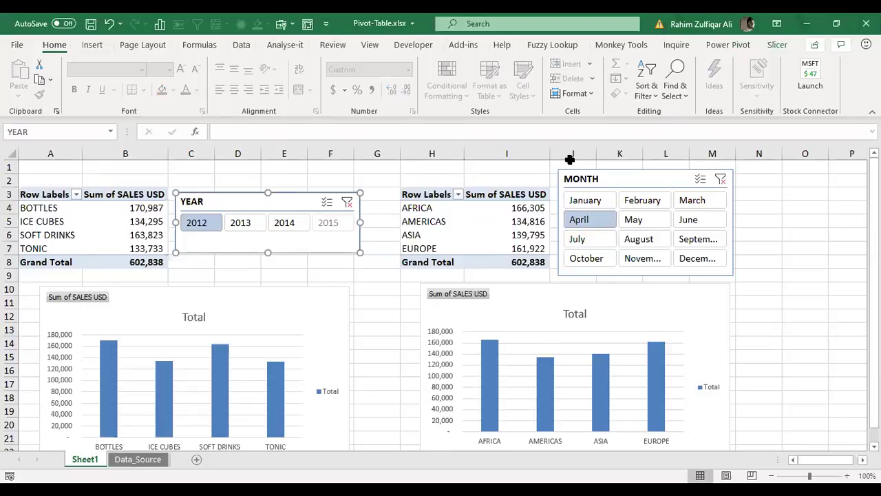
Step: Check the AFRICA and AMERICAS totals in I4 and I5, then view Data_Source
left_click(390, 276)
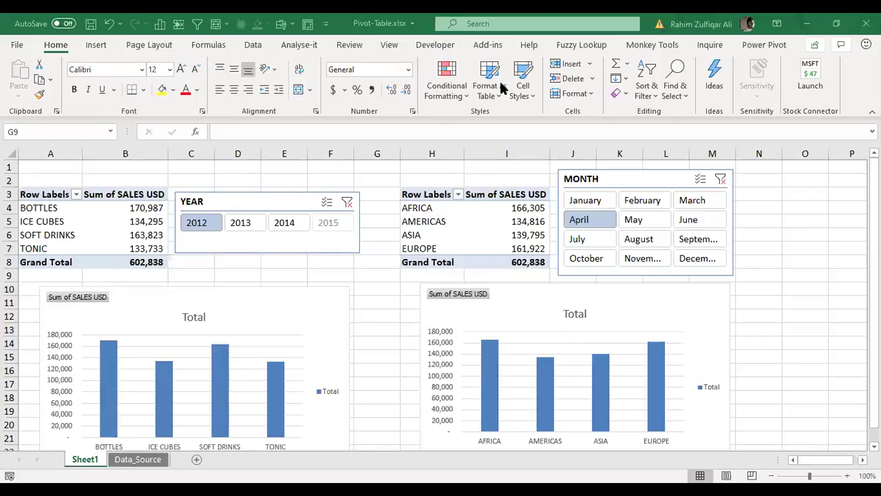
left_click(519, 214)
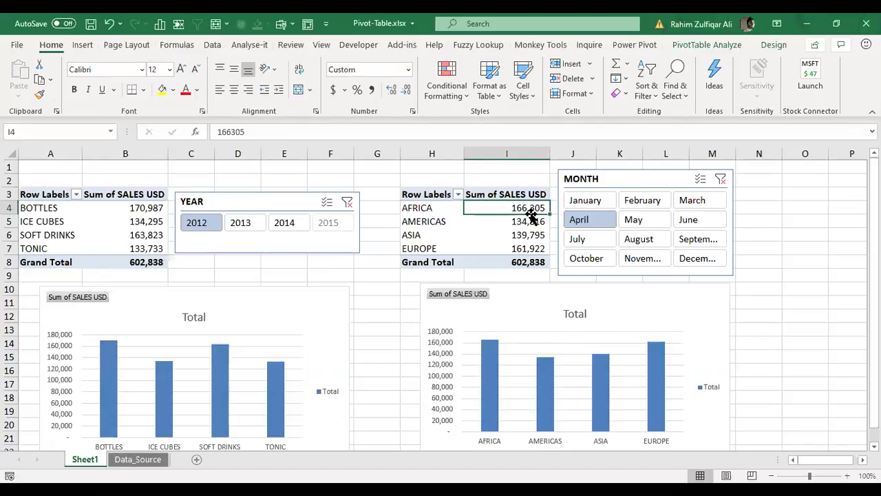
left_click(517, 222)
mouse_move(525, 219)
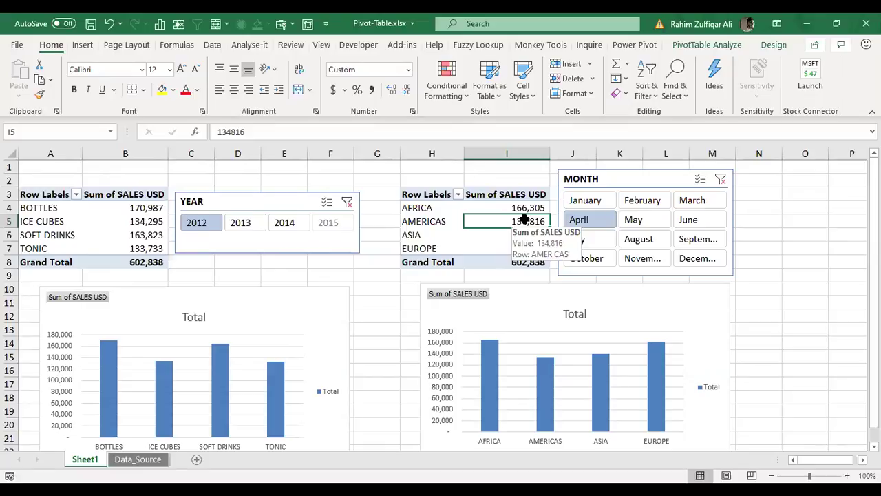
left_click(138, 459)
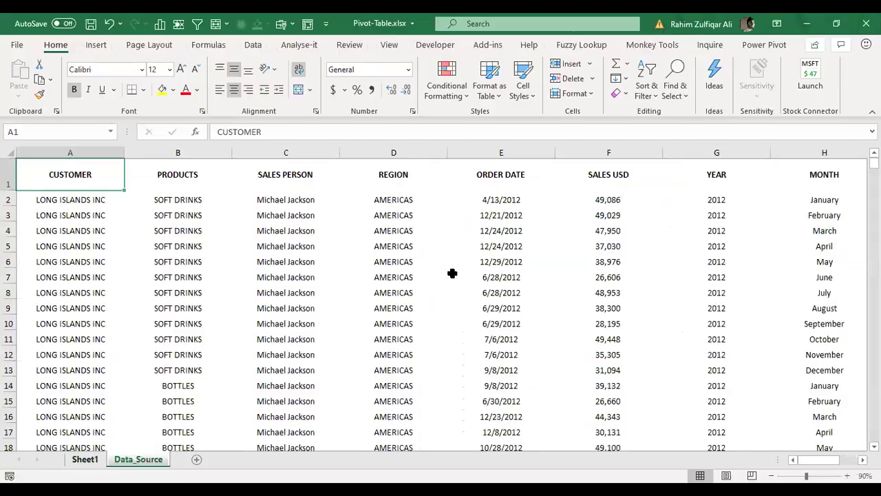
key("ctrl+Page_Up")
left_click(509, 207)
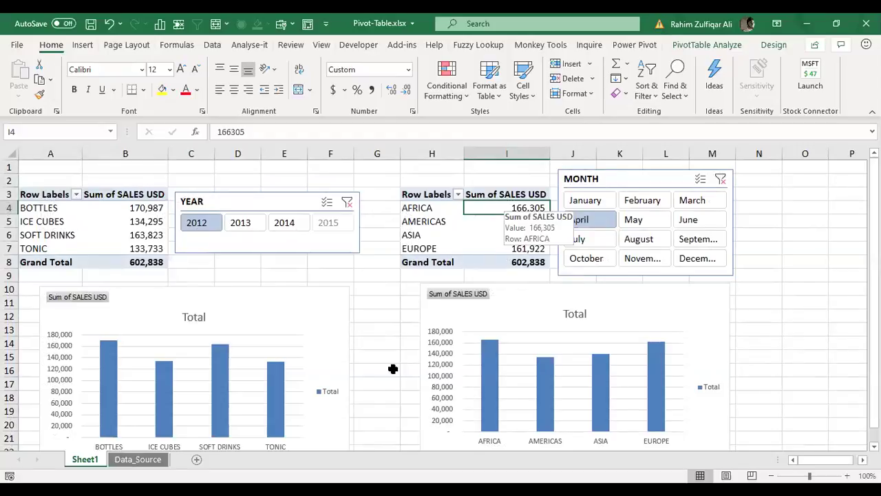
left_click(17, 46)
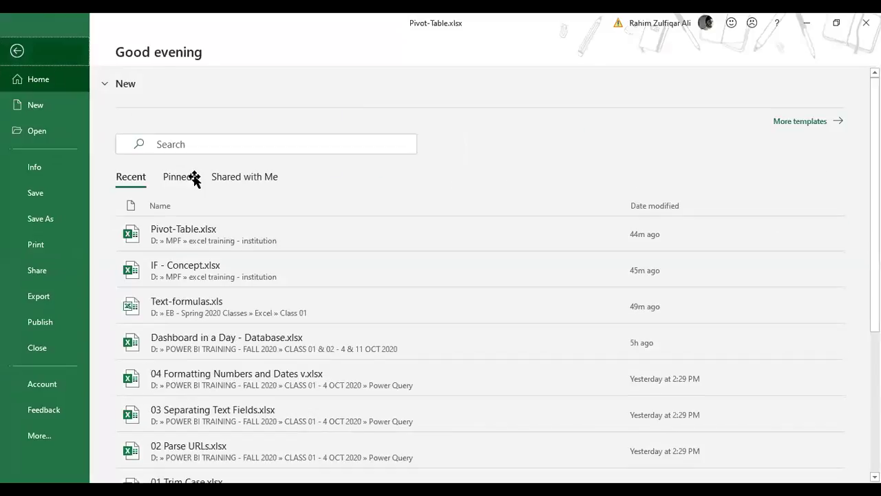
key("Escape")
left_click(375, 265)
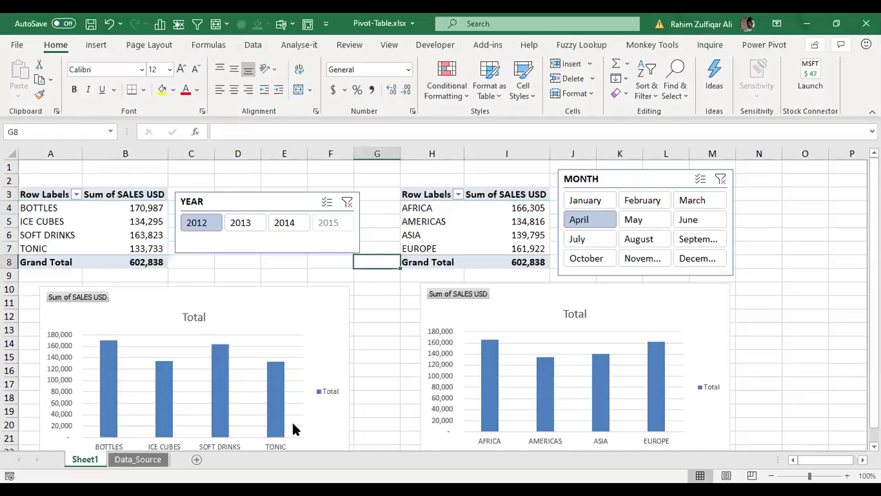
left_click(138, 459)
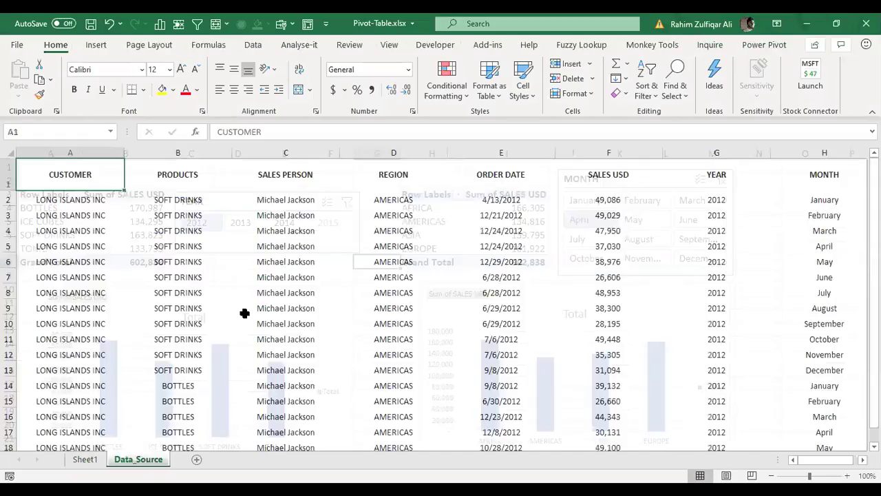
left_click(232, 310)
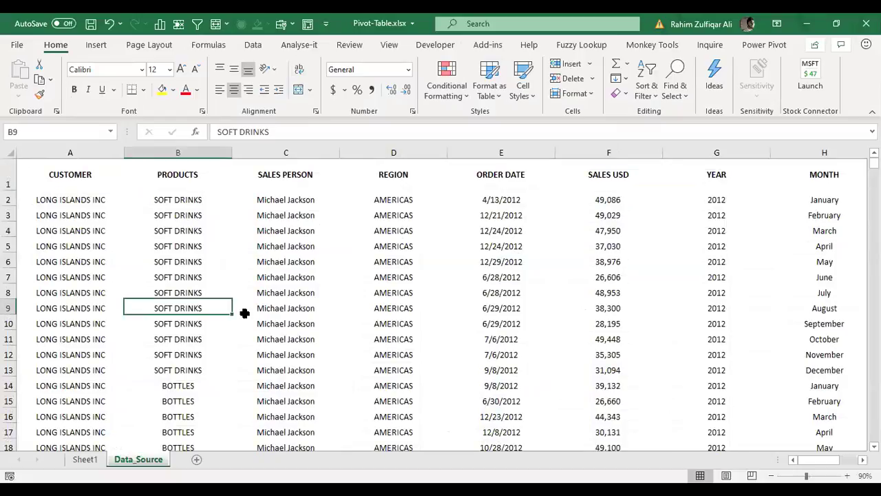
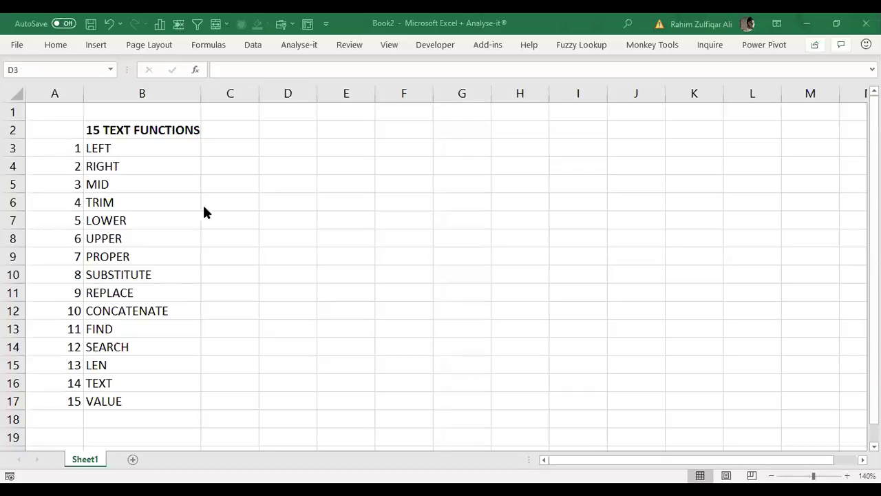
Step: Select cells around the function list: D2, D3, the names in B3:B17, B3 and C3
left_click(314, 157)
left_click(279, 130)
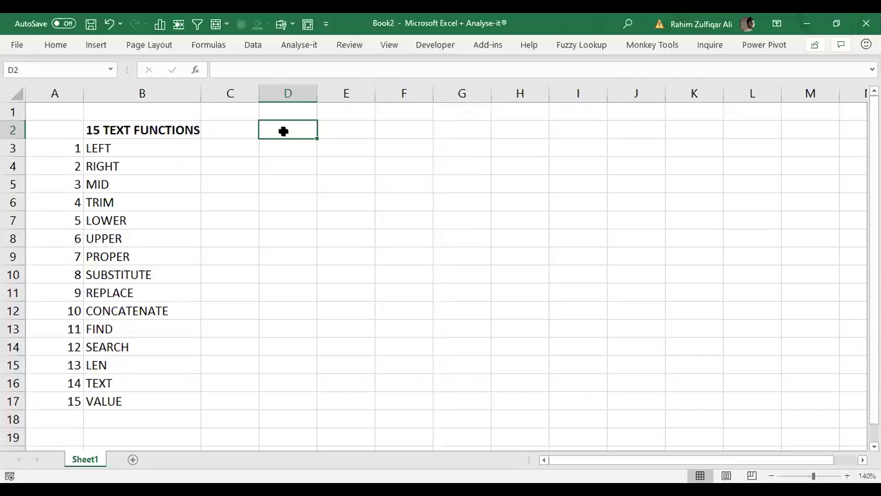
left_click(283, 145)
left_click(283, 134)
left_click_drag(128, 147, 128, 399)
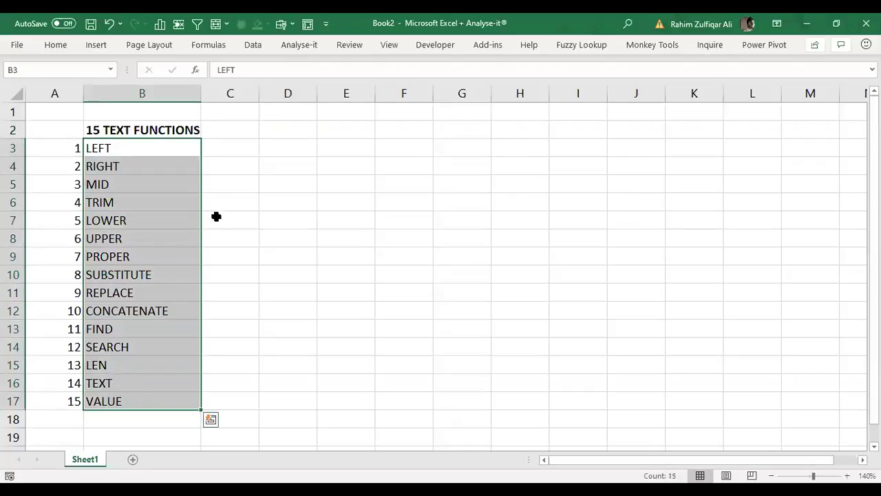
left_click(250, 148)
left_click(285, 144)
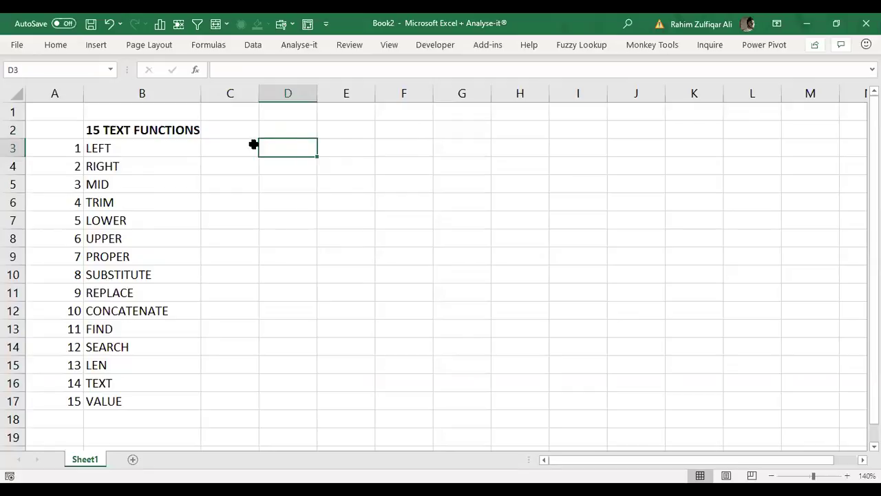
left_click(170, 146)
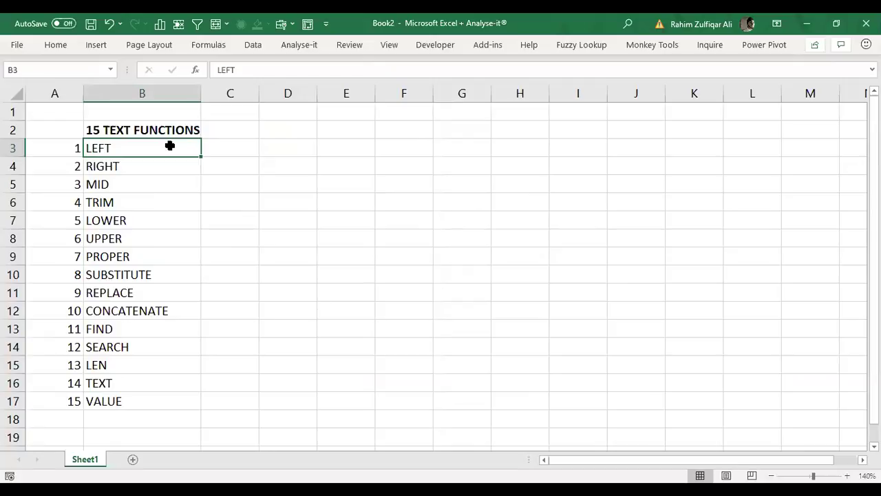
left_click(232, 145)
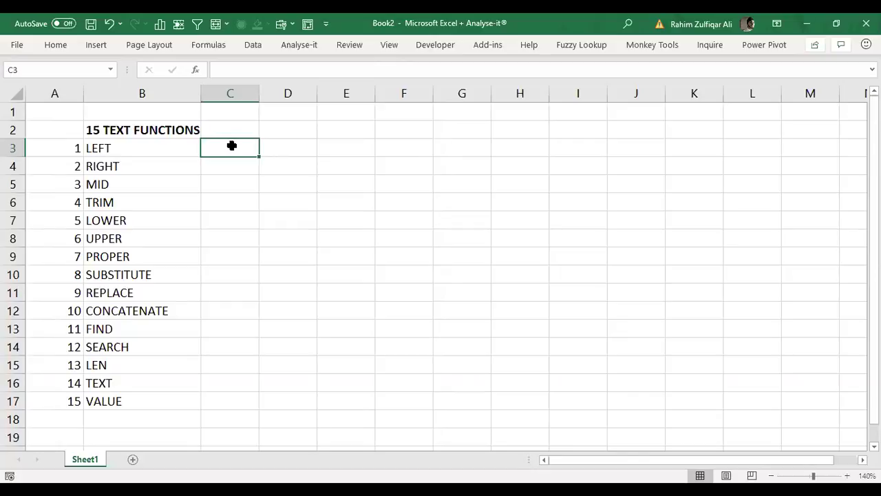
Step: Centre-align the numbers 1 to 15 in A3:A17 from Home > Center
left_click(268, 144)
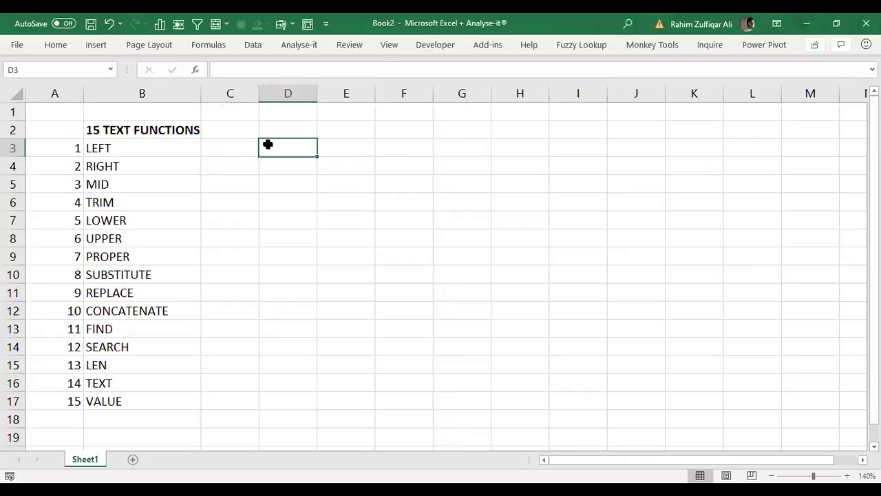
key("Left")
key("Left")
key("Left")
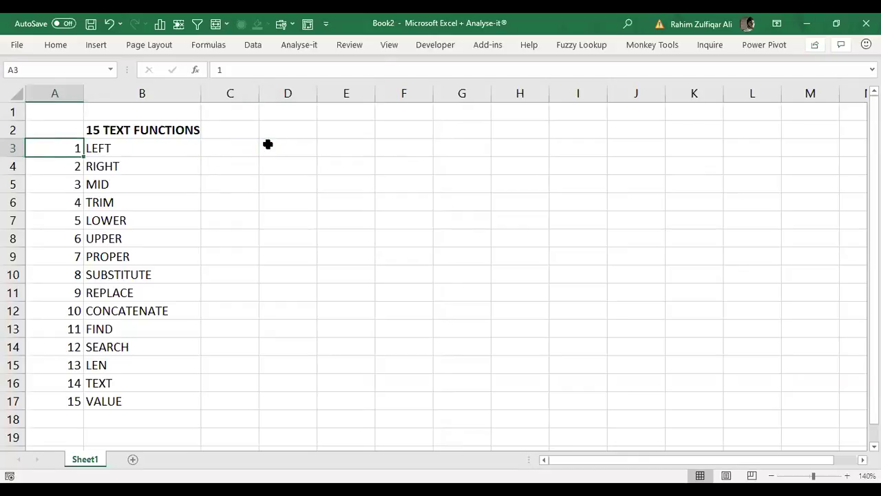
key("ctrl+shift+Down")
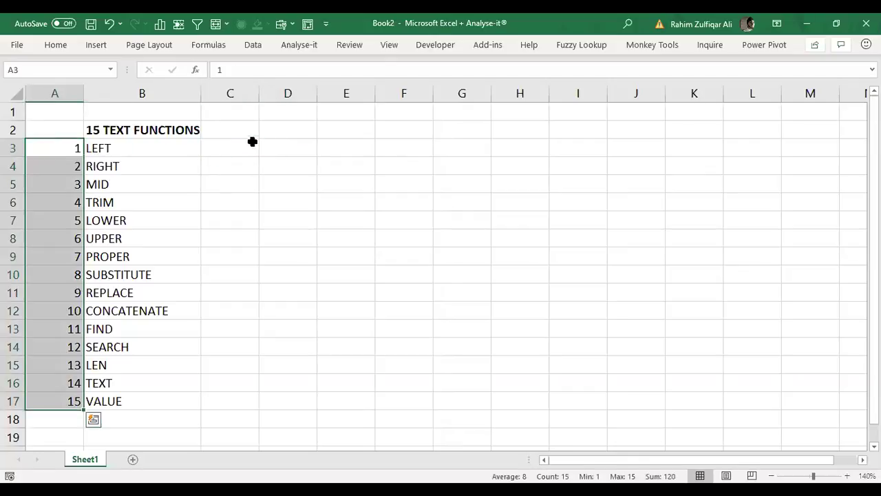
left_click(84, 48)
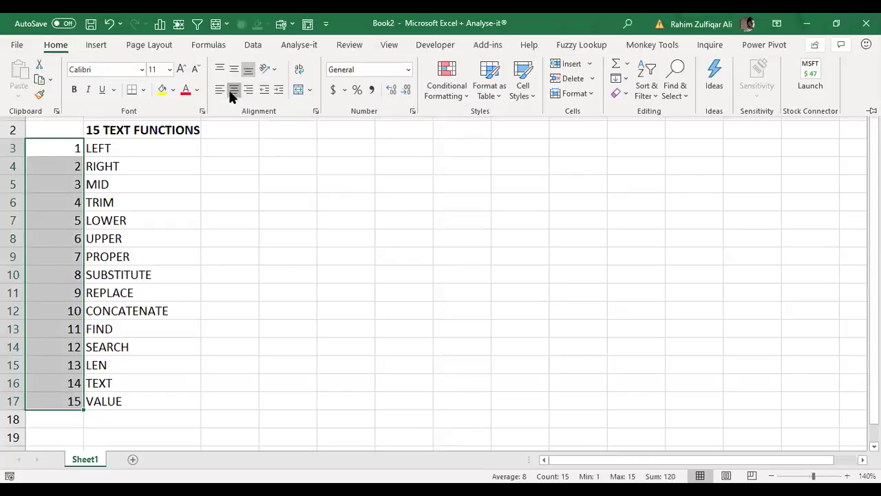
left_click(232, 90)
left_click(211, 147)
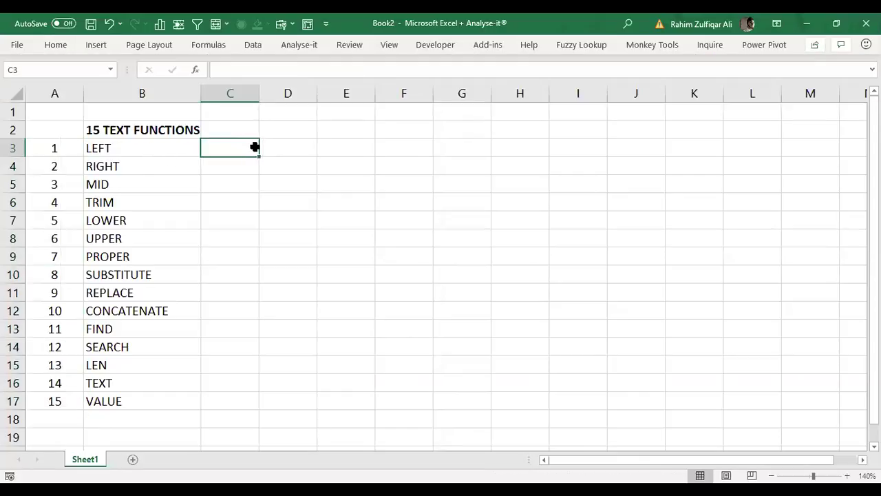
left_click(274, 143)
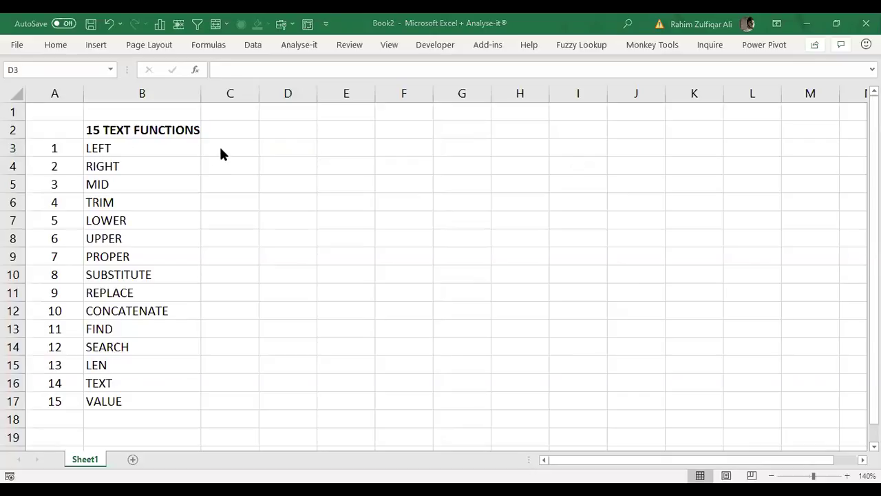
left_click(303, 149)
key("Left")
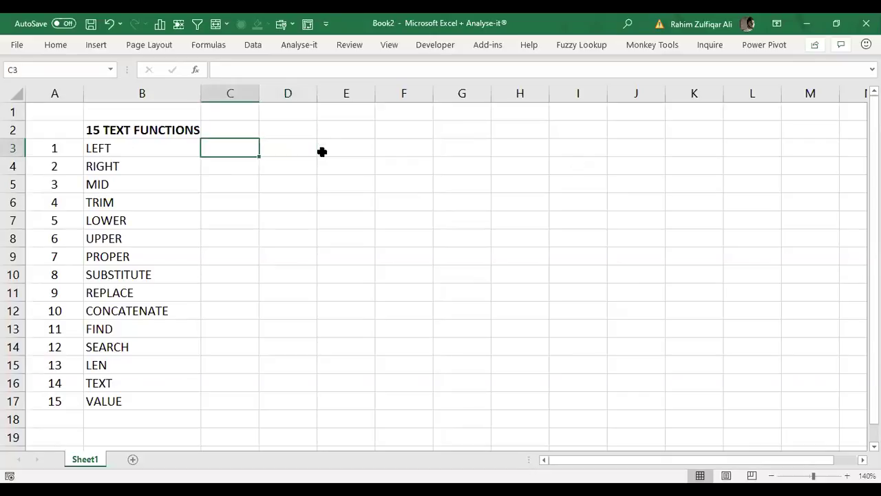
key("Left")
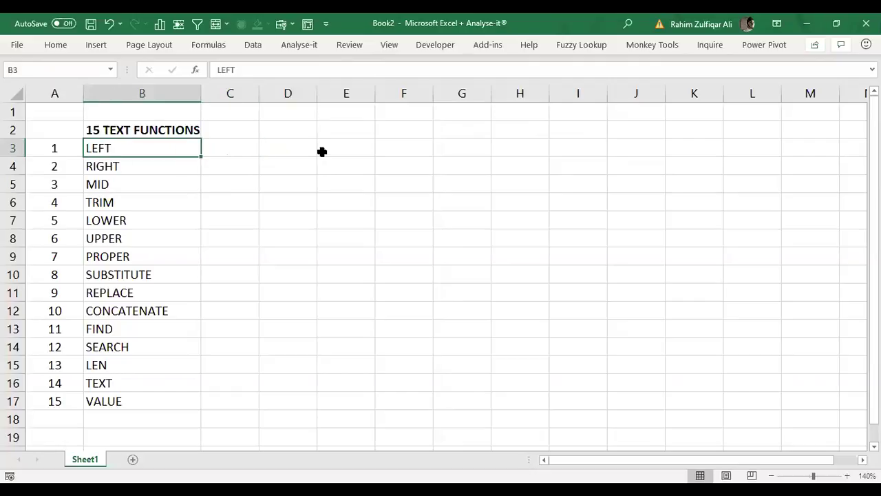
key("Right")
key("Right")
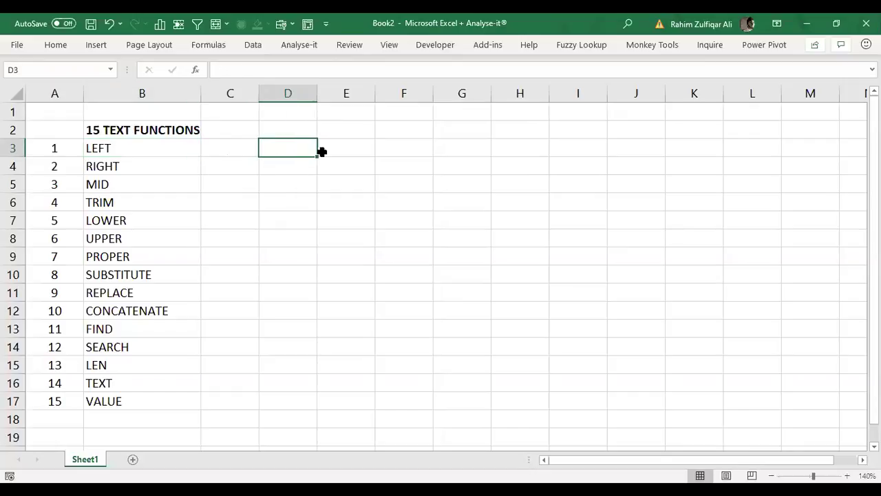
key("Left")
key("Left")
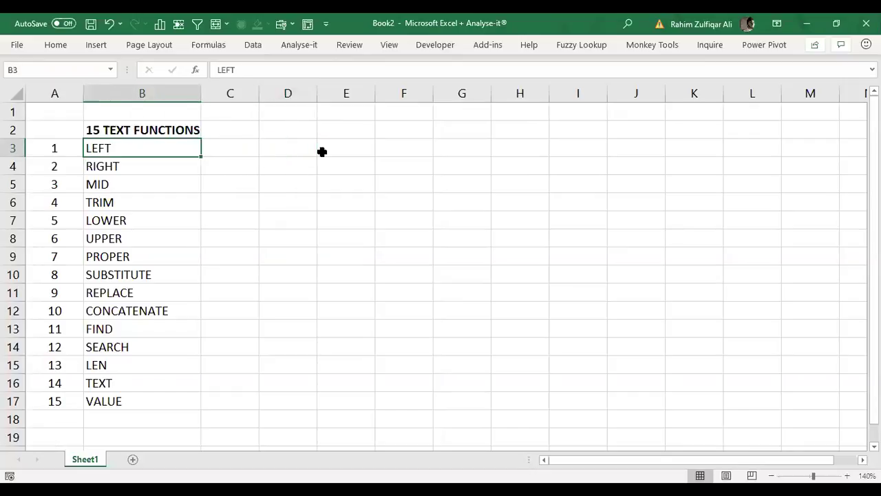
key("ctrl+shift+Down")
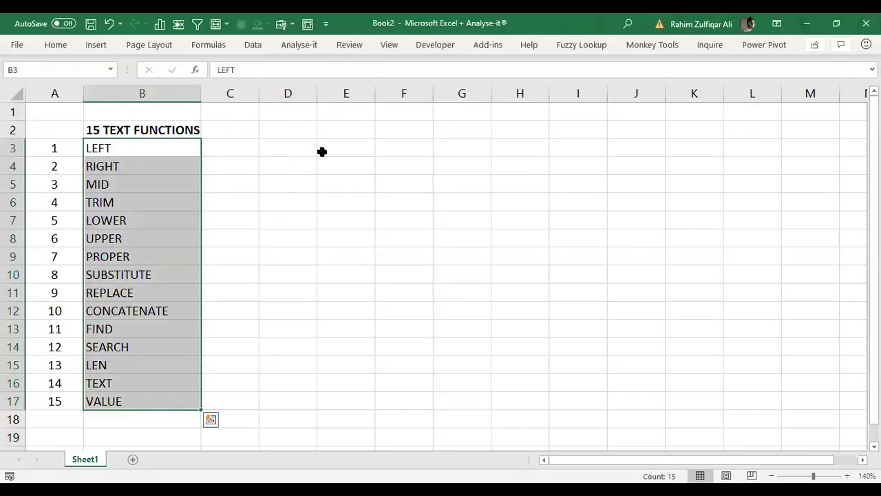
key("Right")
key("Right")
key("Left")
key("Left")
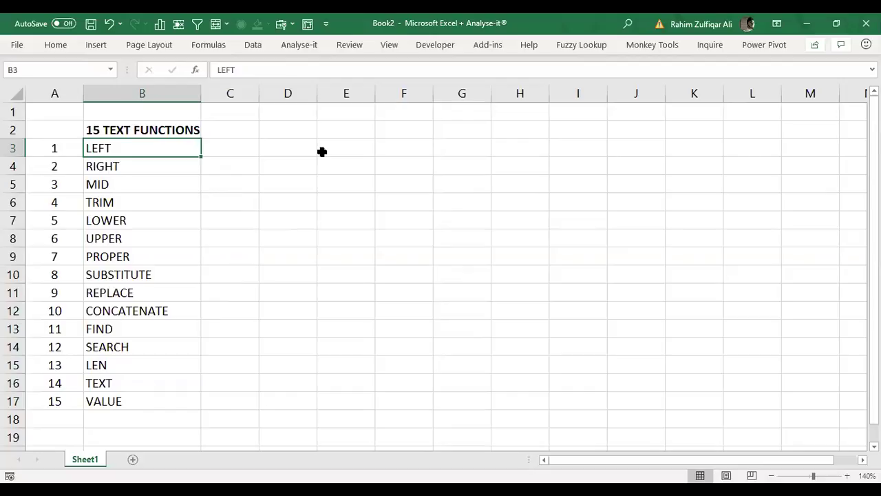
key("ctrl+shift+Down")
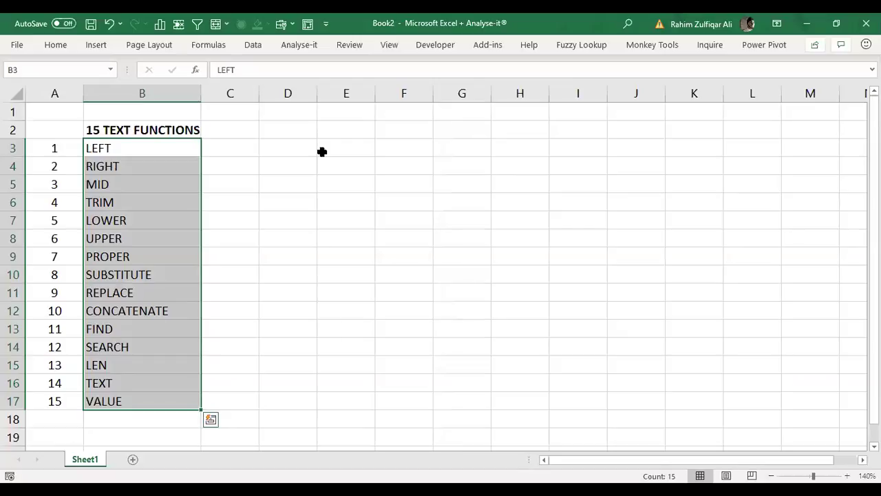
key("Right")
key("Right")
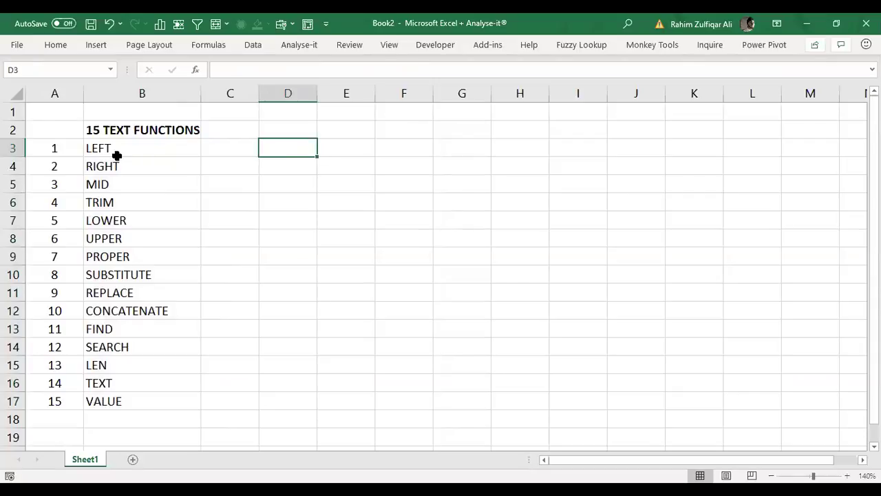
Step: Highlight LEFT, RIGHT and MID in B3:B5, then zoom the sheet in to 190%
left_click_drag(107, 149, 140, 183)
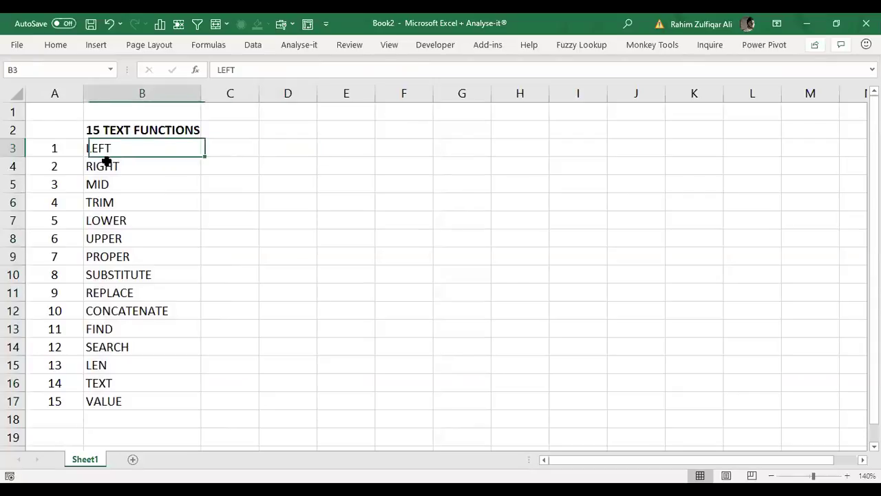
left_click(144, 166)
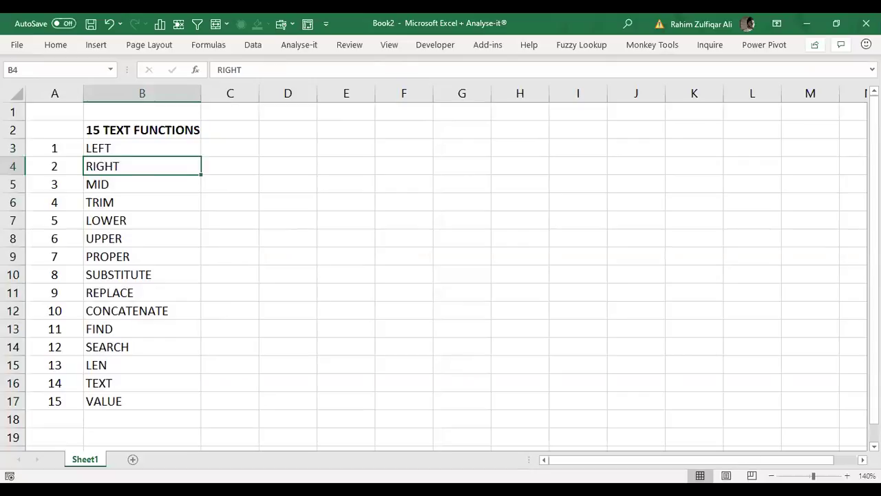
left_click(846, 475)
left_click(847, 475)
left_click(847, 475)
left_click(846, 475)
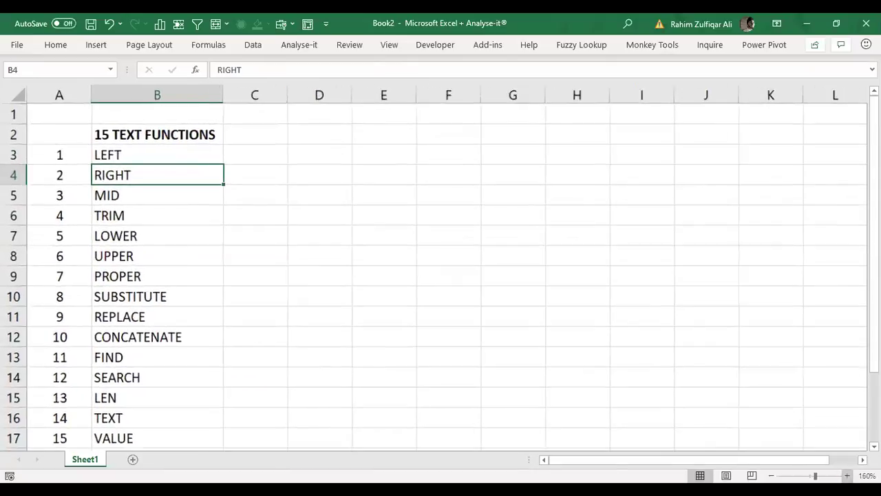
left_click(847, 475)
scroll(873, 275, "up", 1)
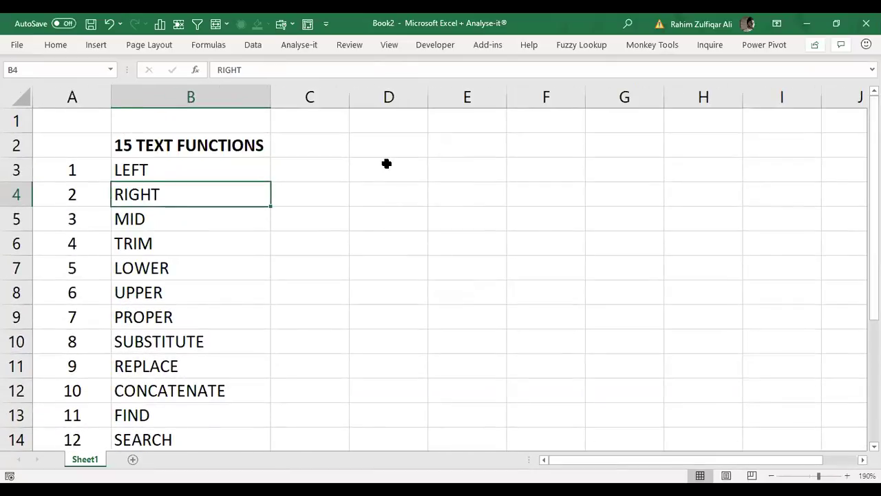
left_click(410, 146)
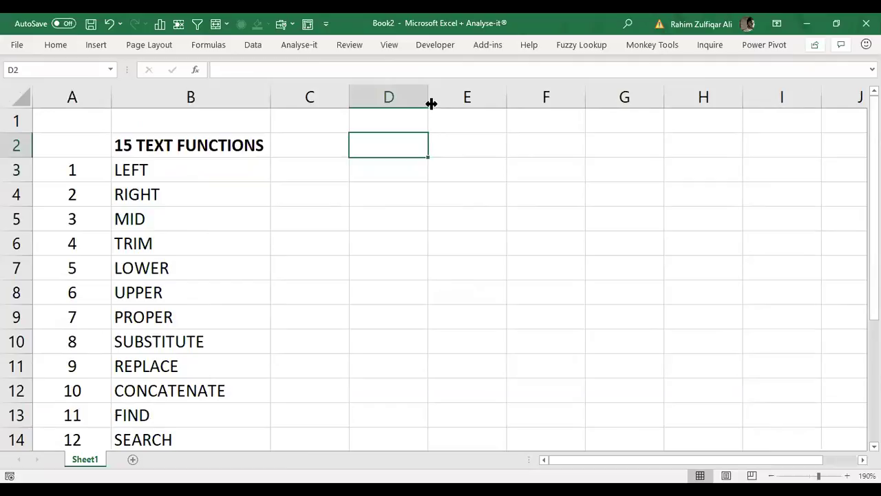
Step: Widen column D to roughly double its width, then select B3 holding LEFT
left_click_drag(431, 104, 557, 103)
left_click(441, 171)
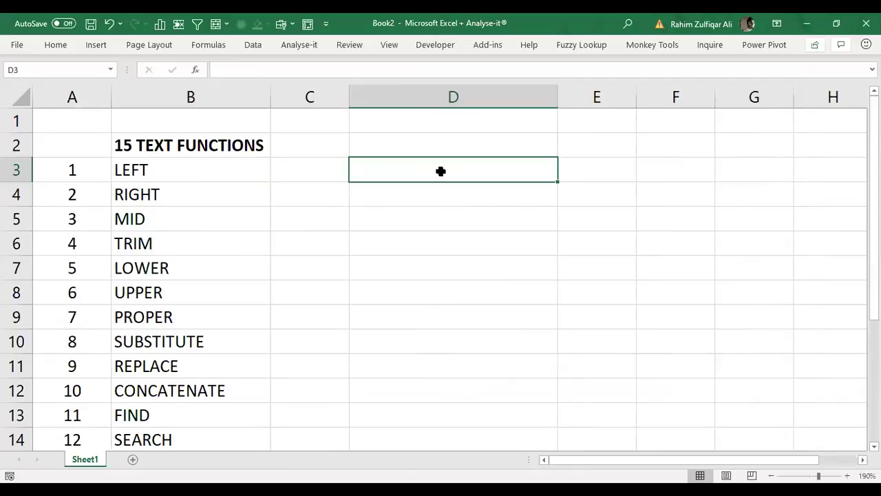
key("Left")
key("Left")
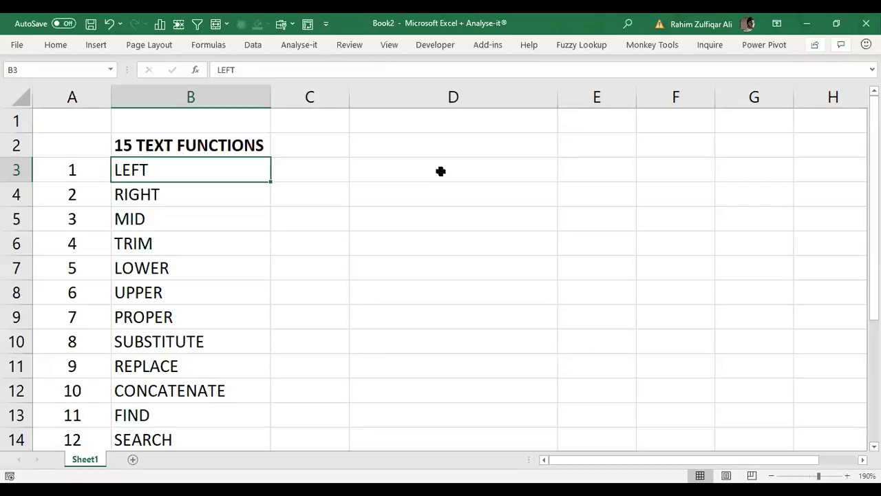
key("Right")
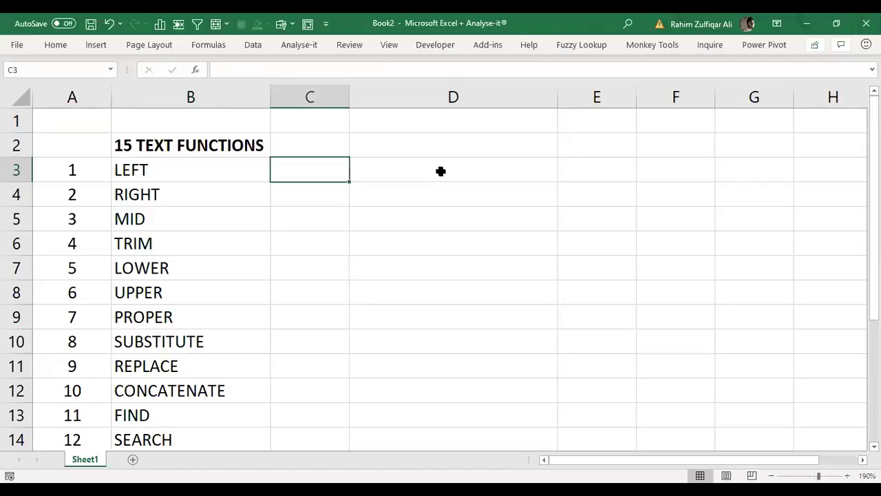
key("Left")
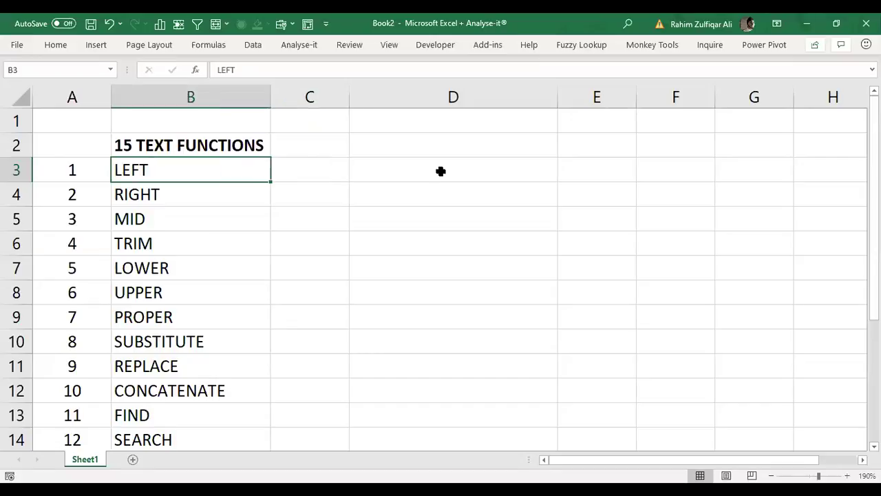
key("ctrl+shift+Down")
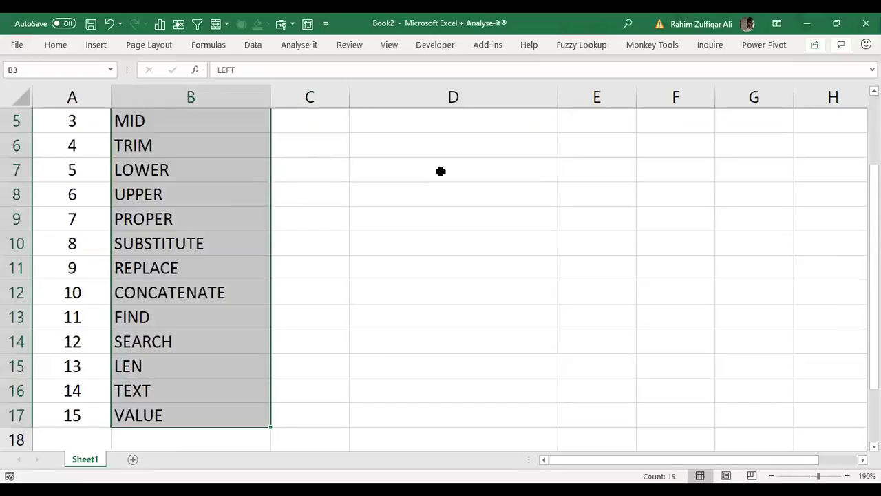
key("ctrl+Up")
key("ctrl+Up")
key("Down")
key("Down")
key("Right")
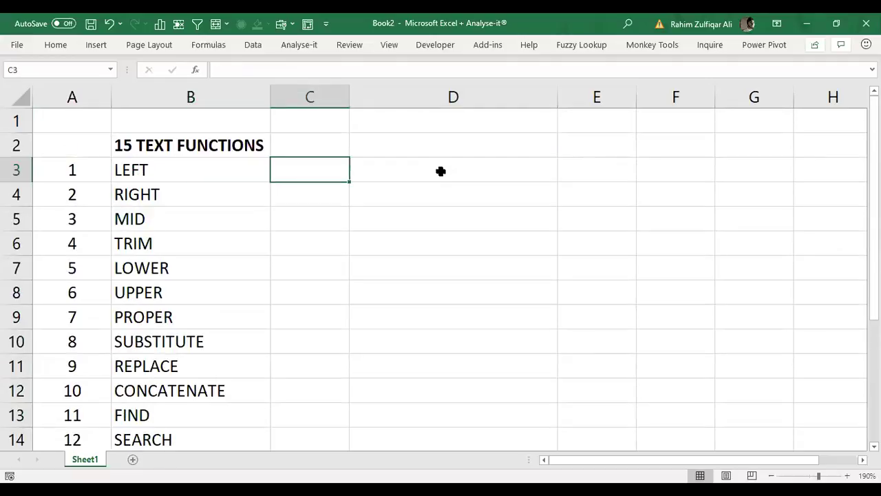
key("Right")
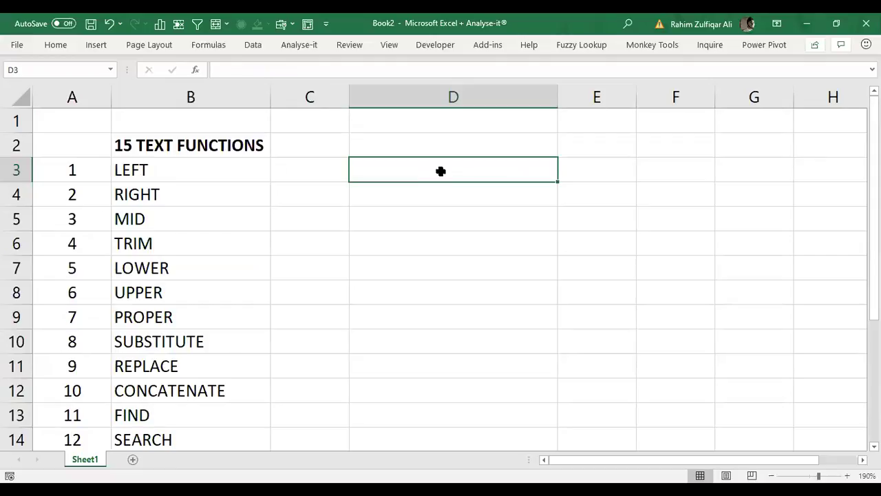
type("PKIA")
Step: Correct the entry in D3 to read PAKISTAN, then settle on cell D4
key("BackSpace")
key("BackSpace")
key("BackSpace")
type("AKIST")
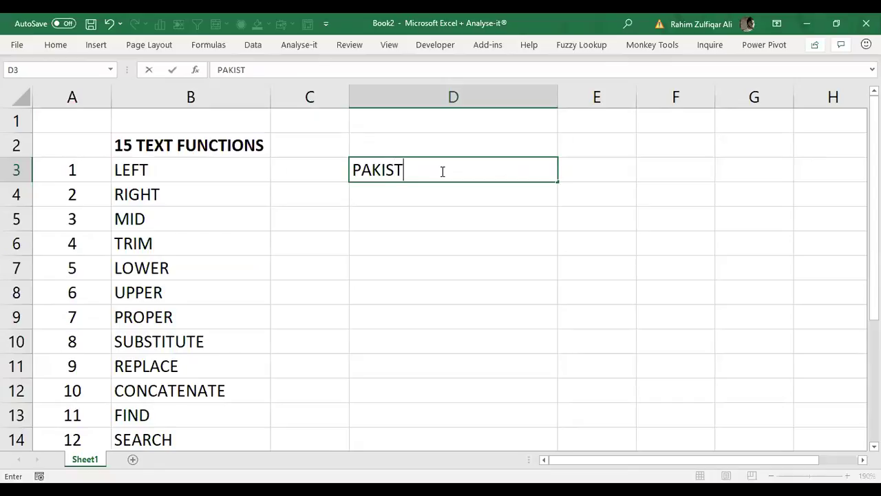
type("AN")
key("Return")
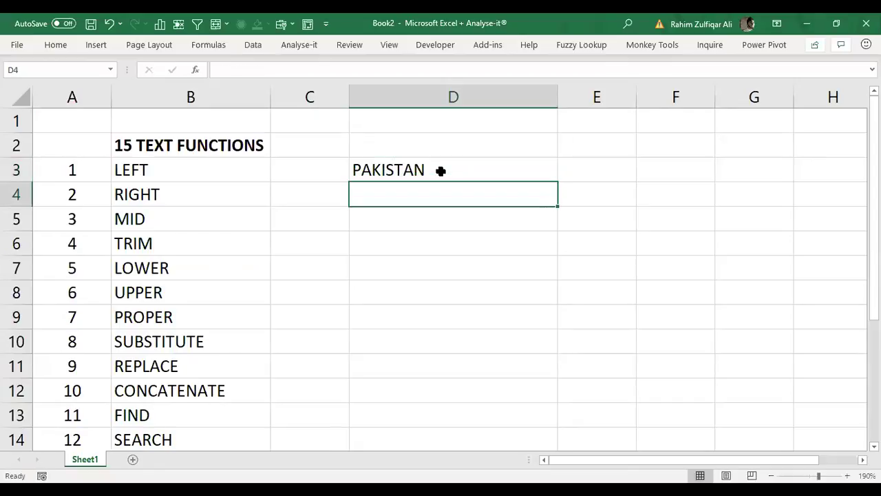
key("Left")
key("Left")
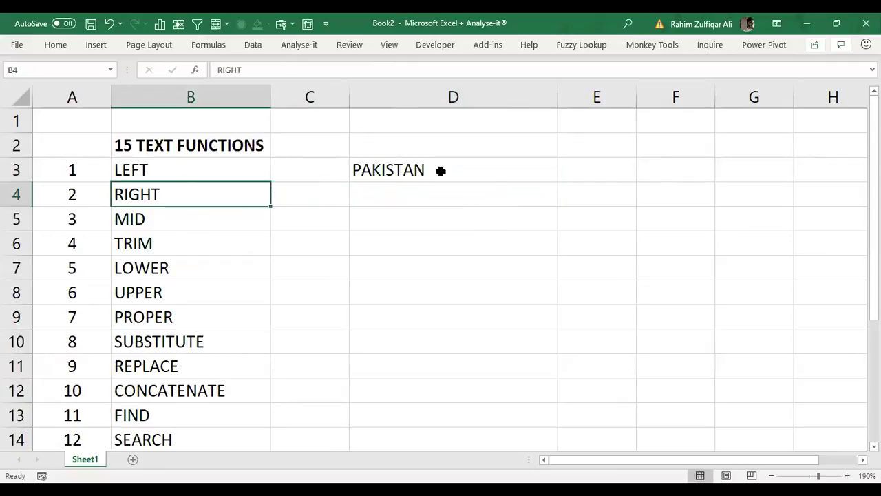
key("Up")
key("Down")
key("Down")
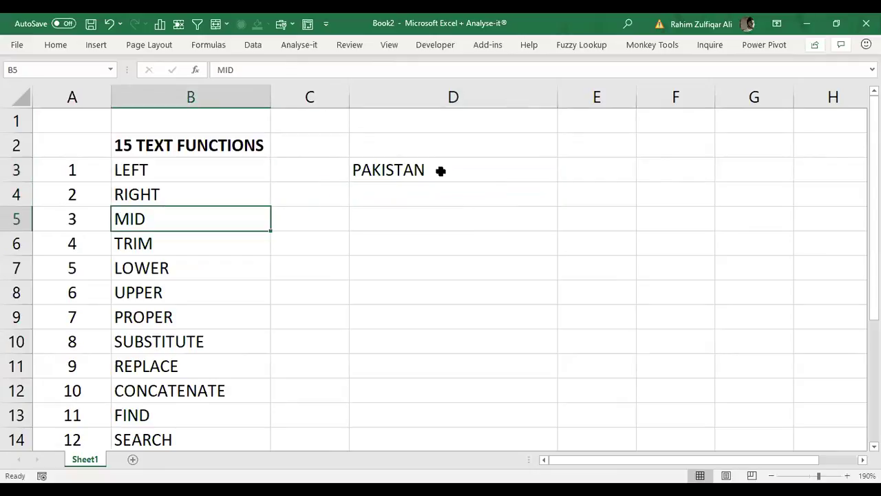
key("Right")
key("Right")
key("Up")
key("Up")
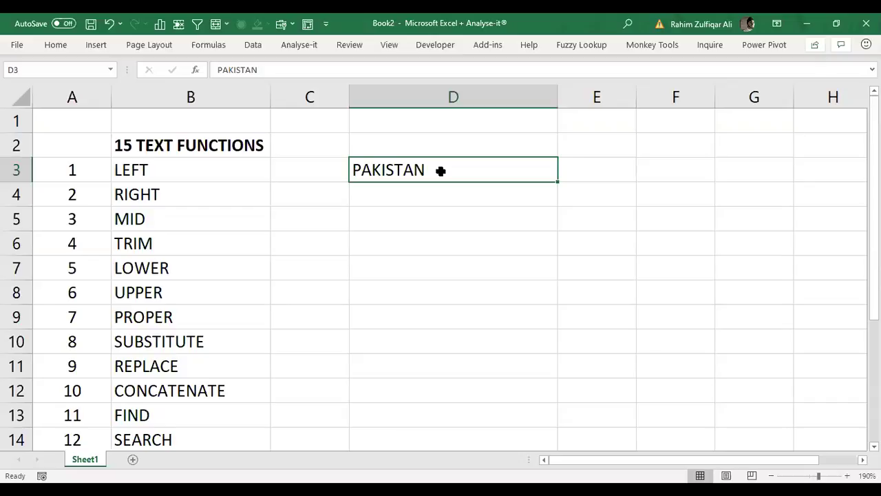
key("Down")
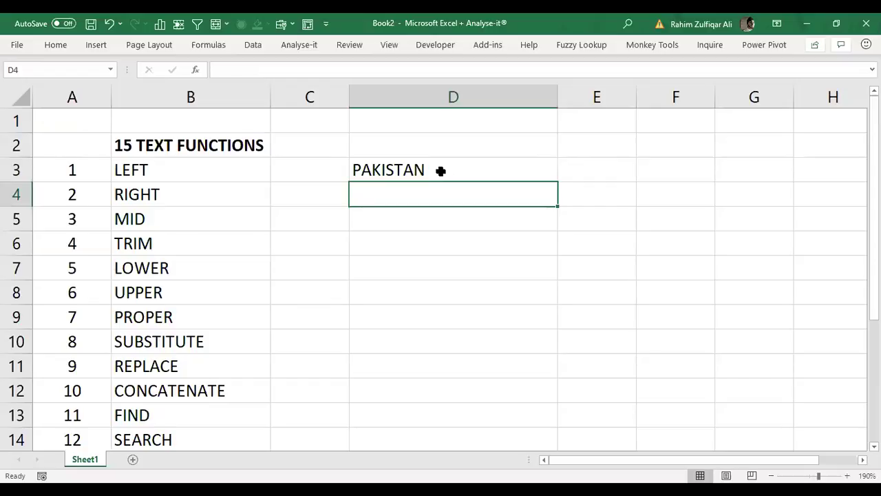
key("Up")
key("Up")
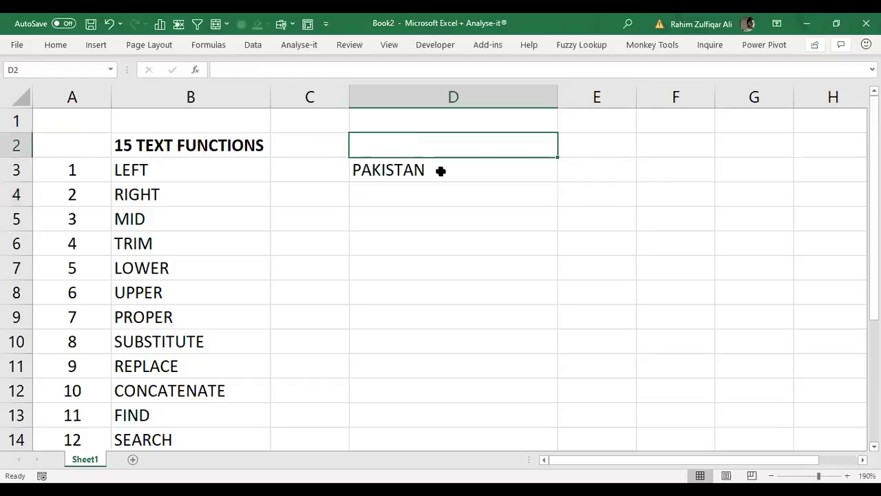
key("Down")
key("Down")
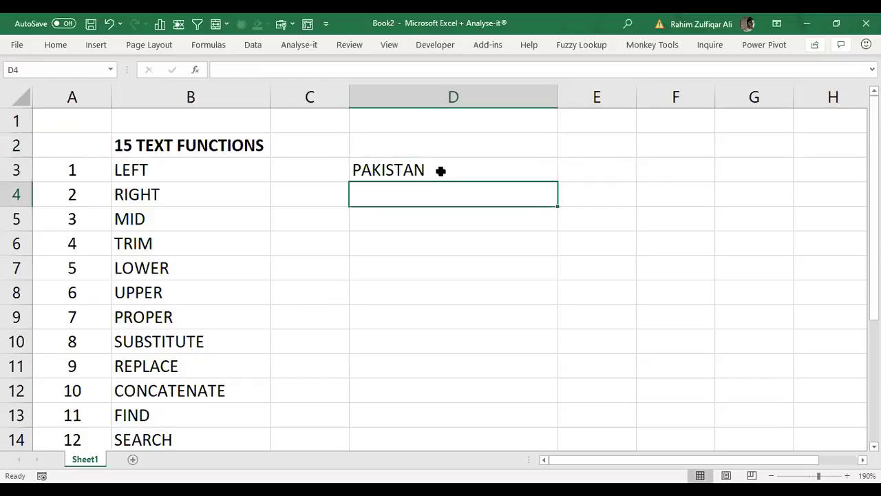
Step: Enter =LEFT(D3,3) in D4 to extract PAK from PAKISTAN
key("Up")
key("Down")
type("=LEFT(")
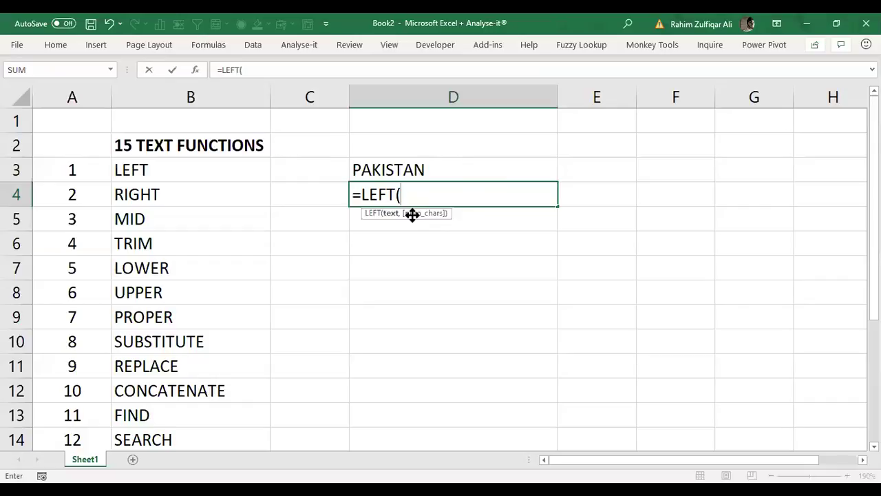
left_click_drag(438, 214, 443, 214)
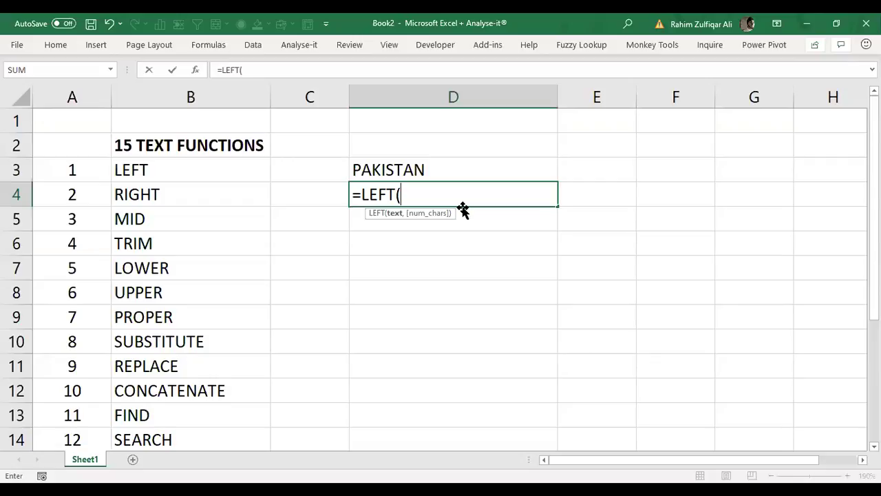
key("Up")
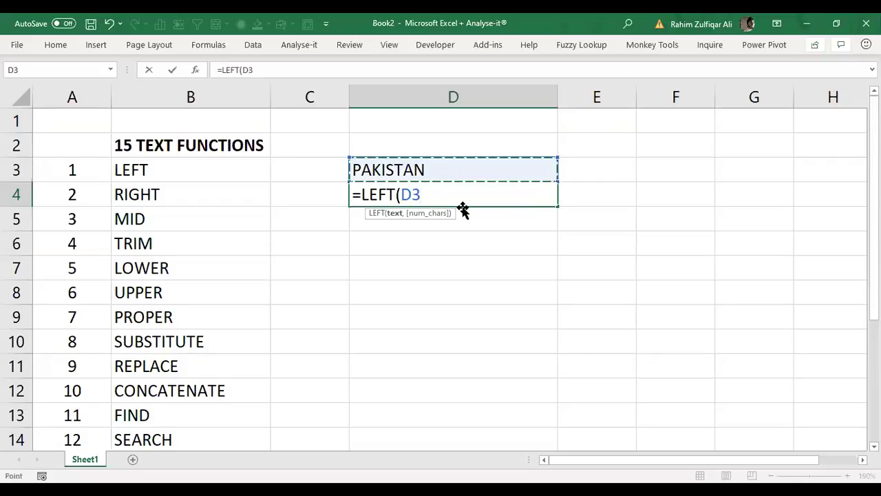
type(",")
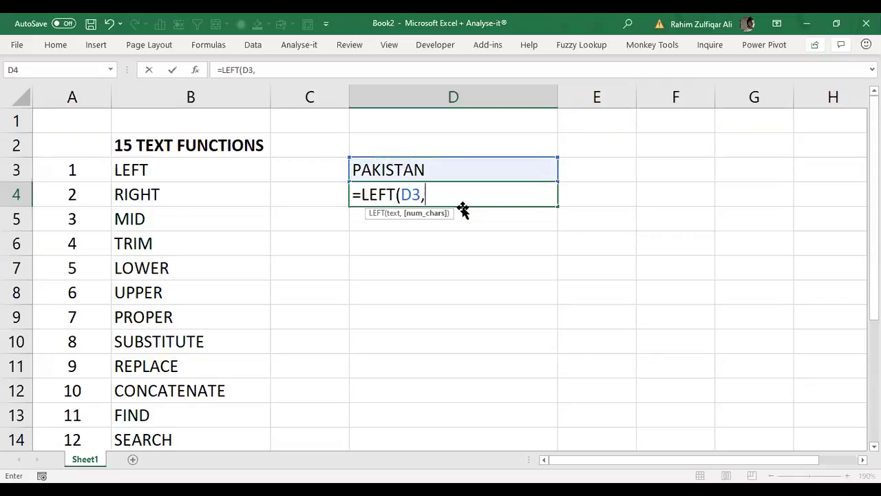
type("3")
type(")")
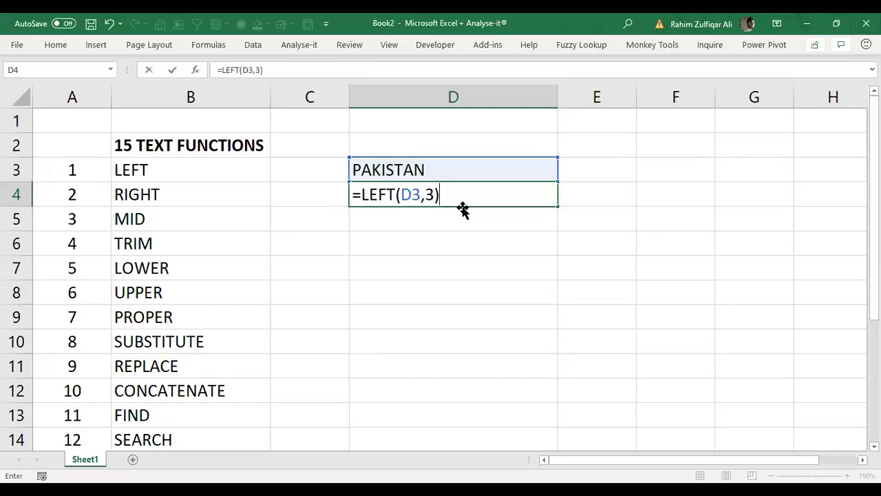
key("Return")
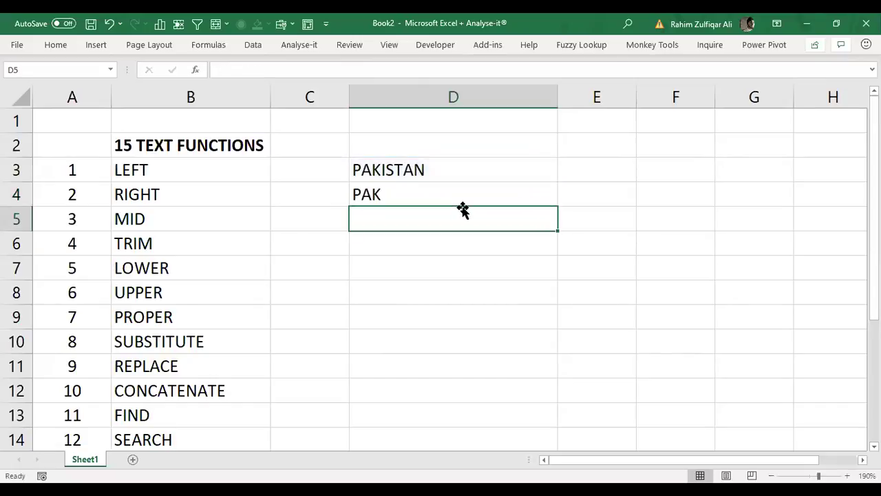
key("Up")
key("Up")
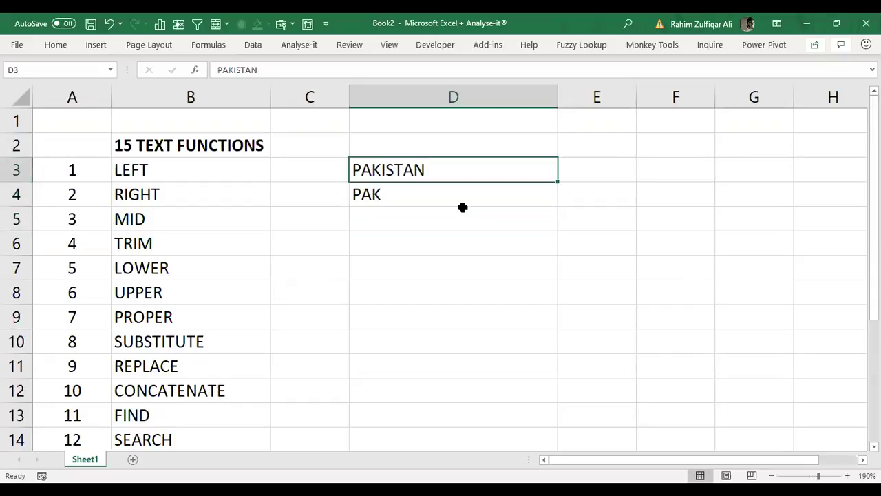
key("Down")
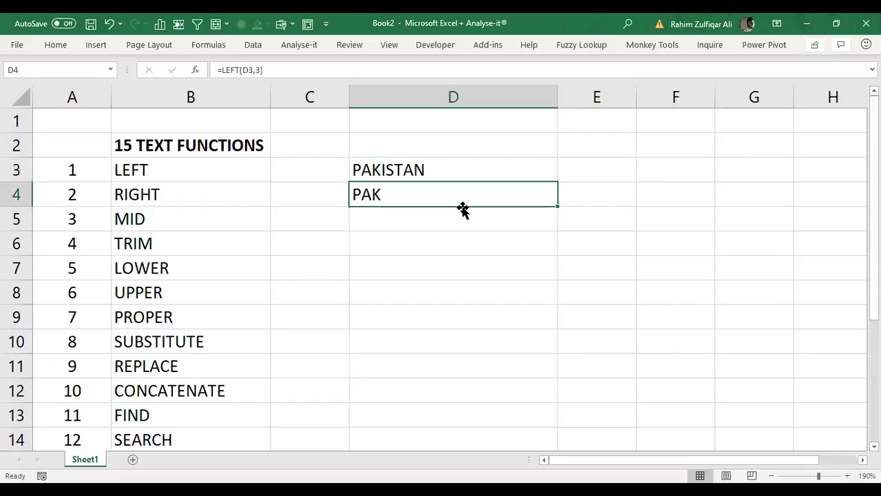
key("F2")
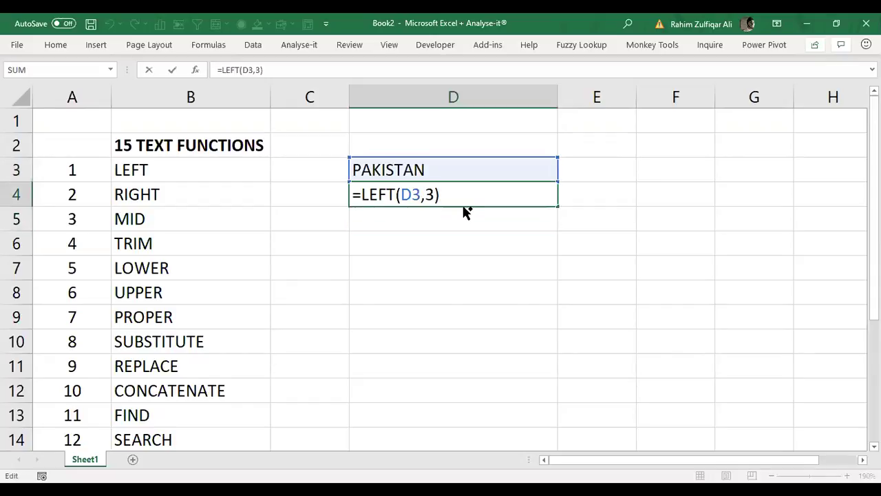
key("End")
key("Left")
key("BackSpace")
type("4")
key("Return")
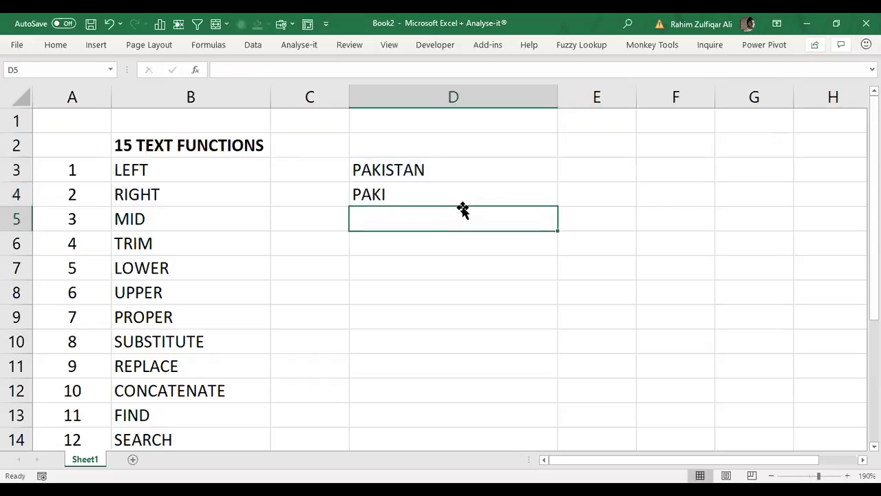
key("Up")
key("F2")
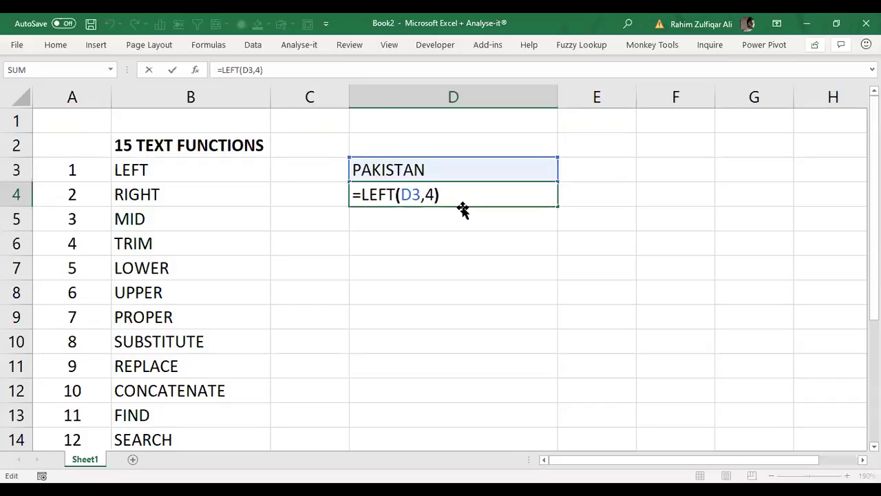
key("Left")
key("BackSpace")
type("5")
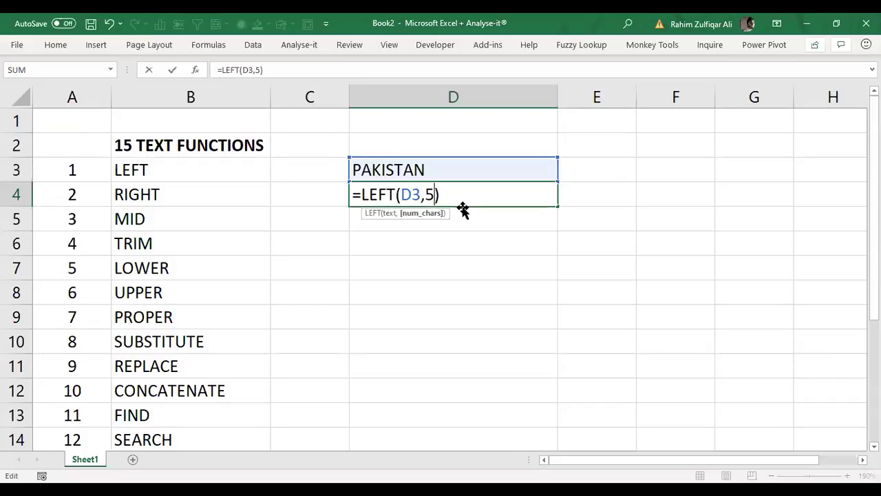
key("Return")
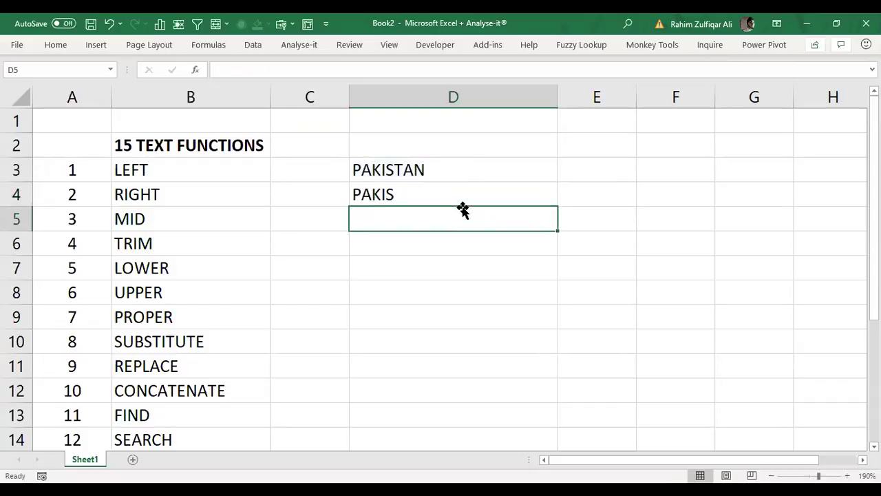
key("Up")
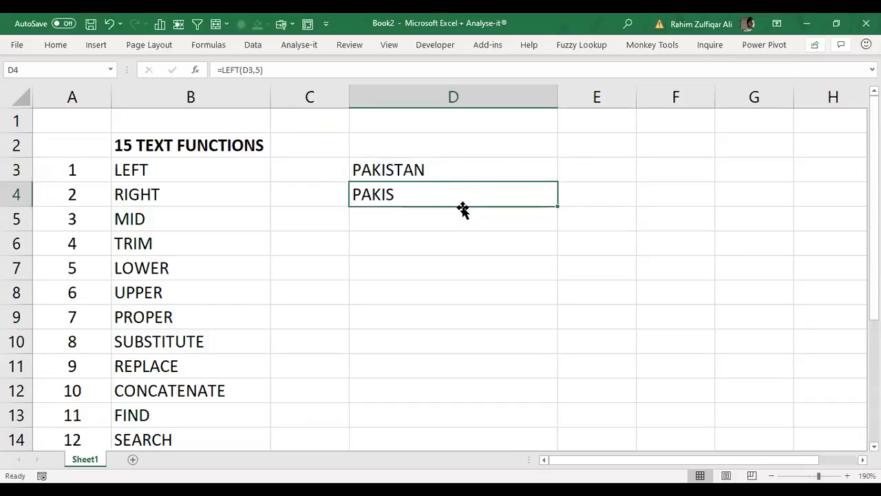
key("F2")
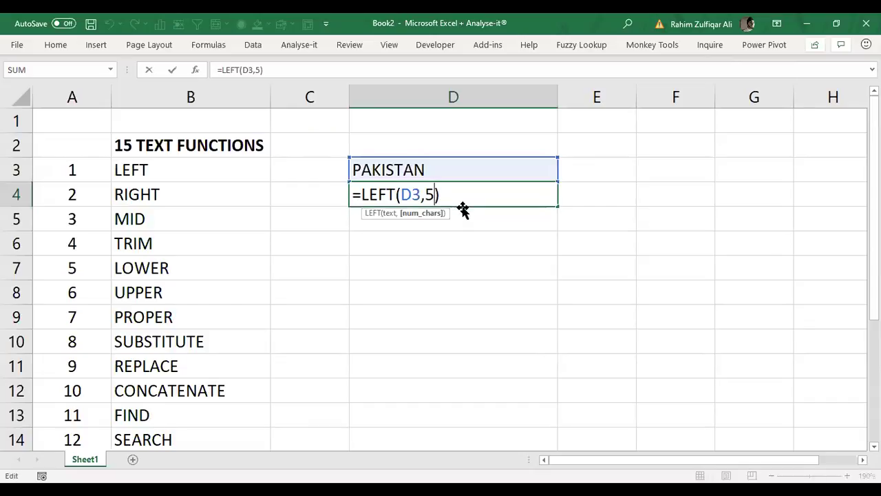
key("BackSpace")
key("BackSpace")
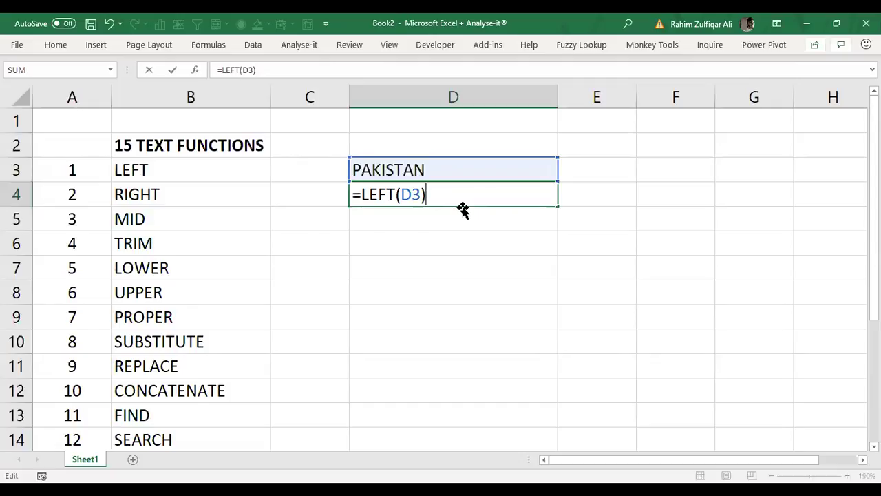
key("Return")
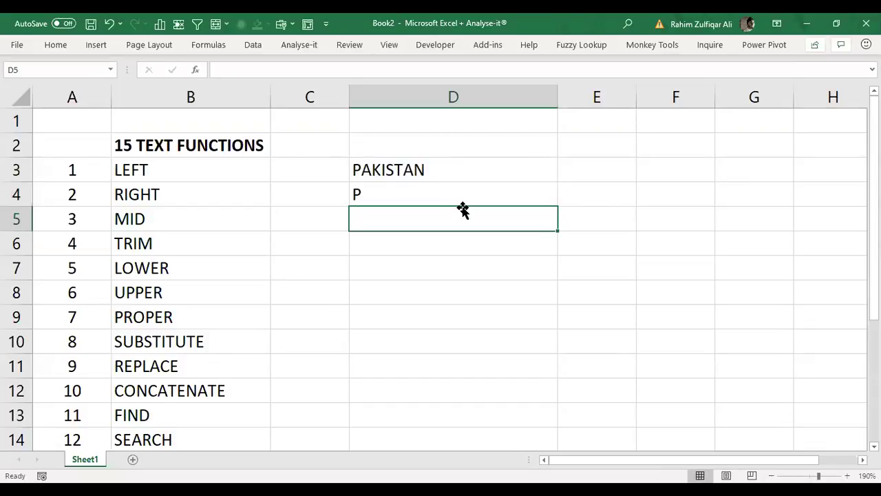
key("Up")
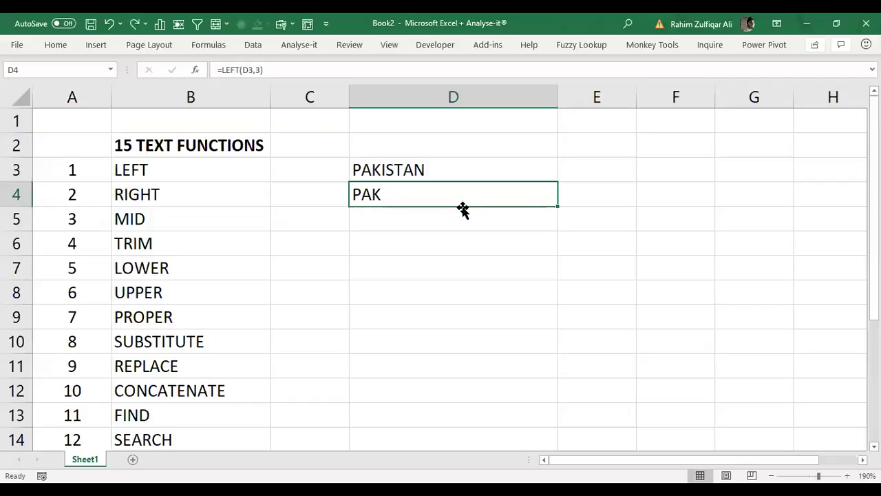
Step: Add the formula text =LEFT(D3,3) as a label in E4 beside PAK
key("F2")
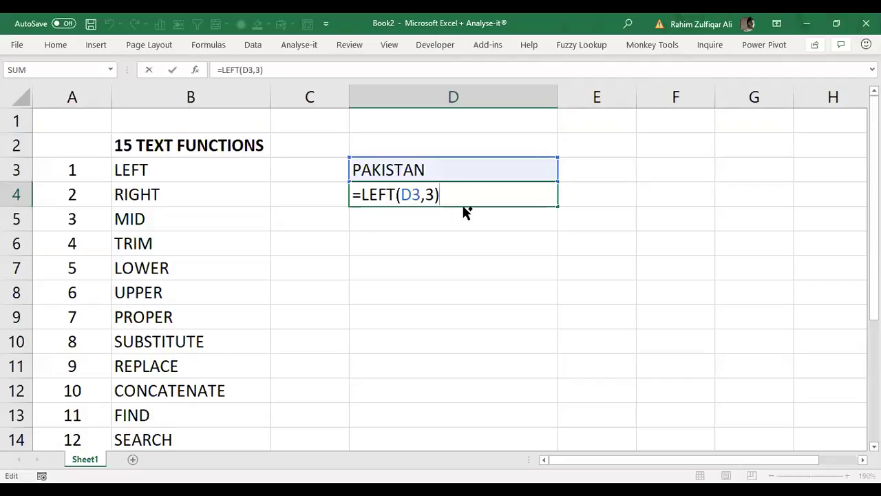
key("Tab")
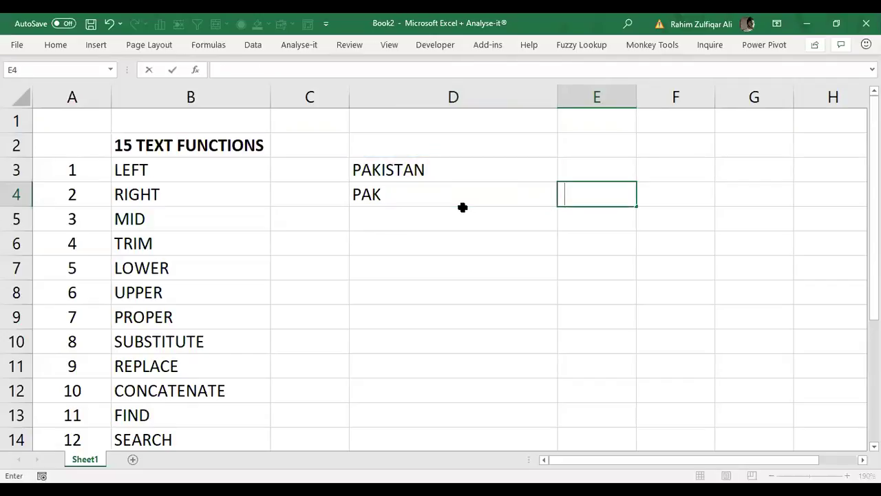
type("=LEFT(D3,3)")
left_click(462, 208)
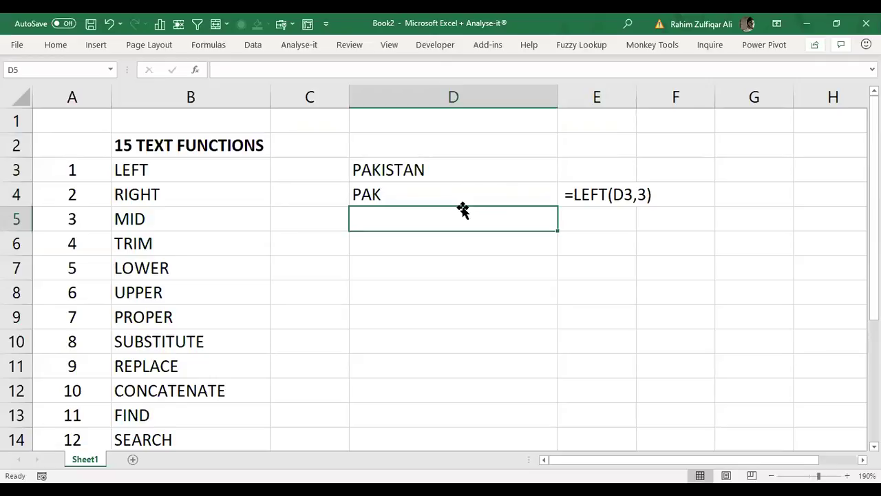
type("=R")
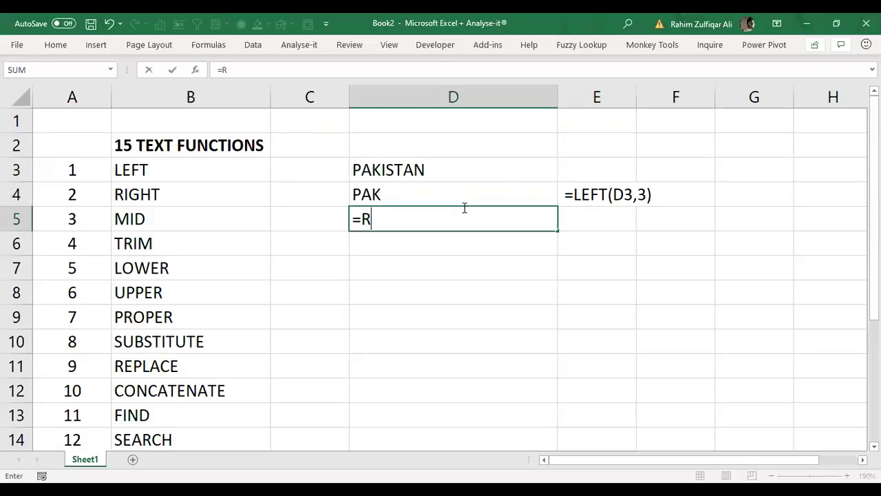
Step: Complete =RIGHT(D3,3) in D5 so it returns TAN
type("IGHT(")
key("Up")
key("Up")
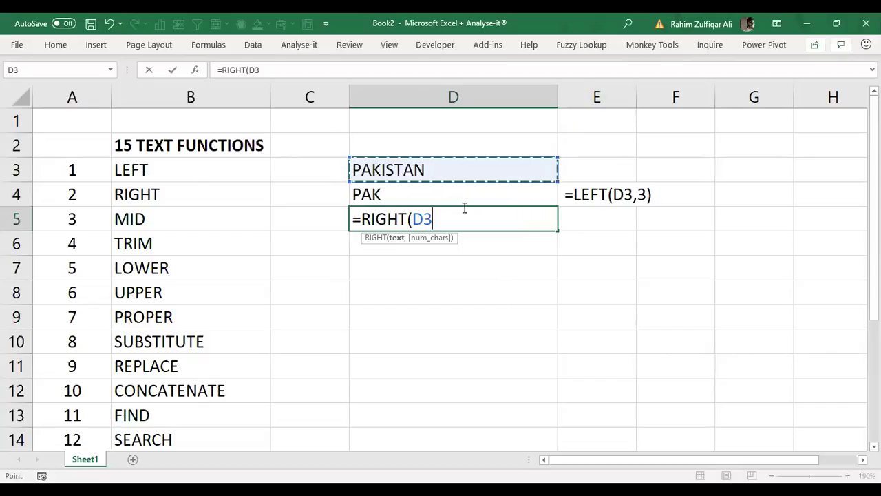
type(",3")
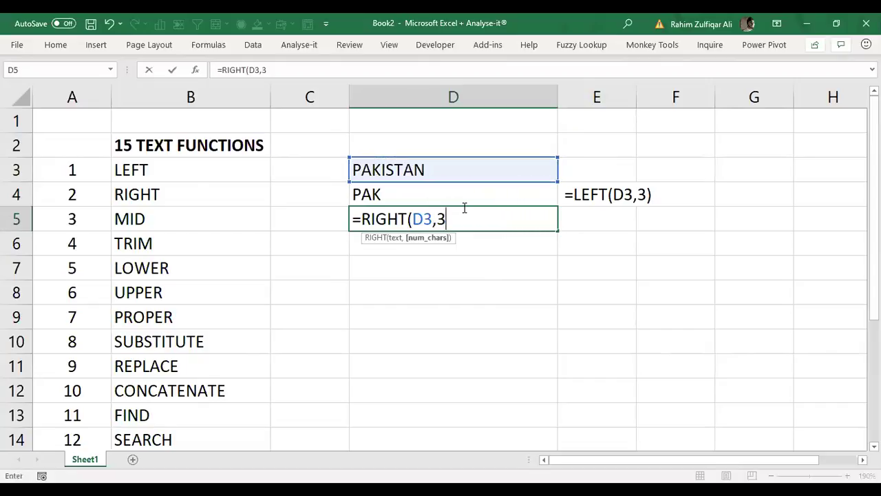
type(")")
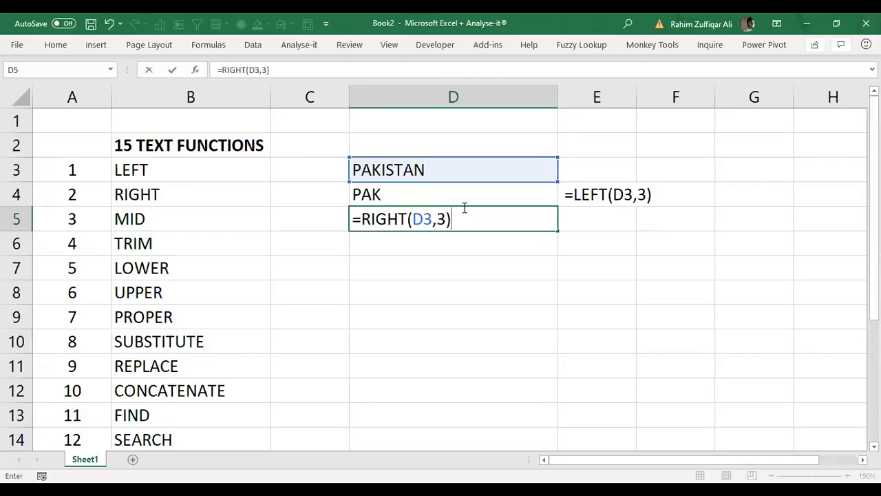
key("Return")
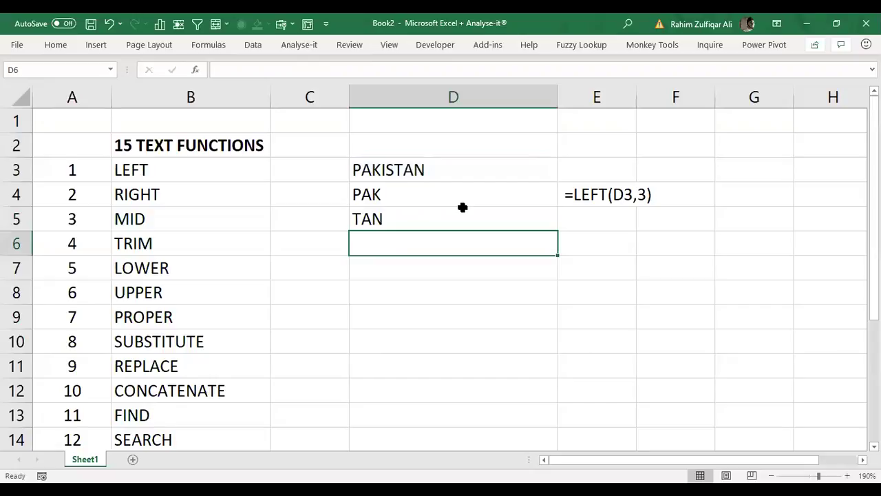
Step: Paste the formula text =RIGHT(D3,3) into E5 as a label
left_click(463, 208)
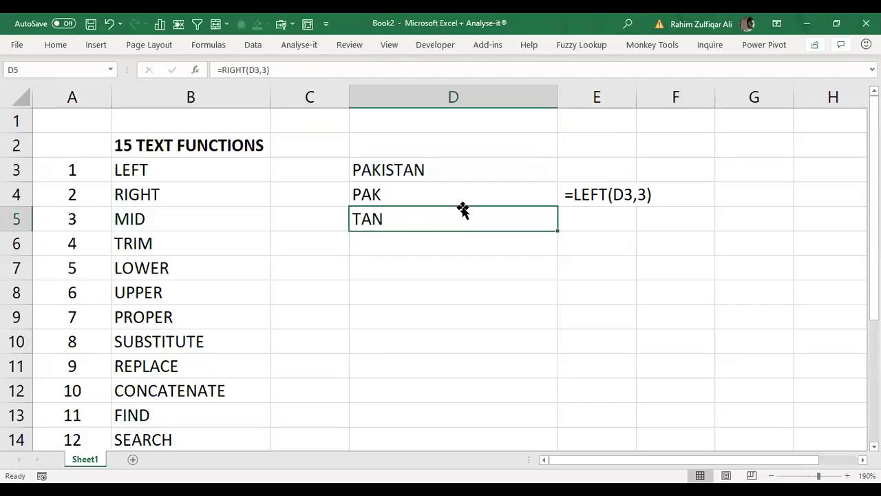
key("F2")
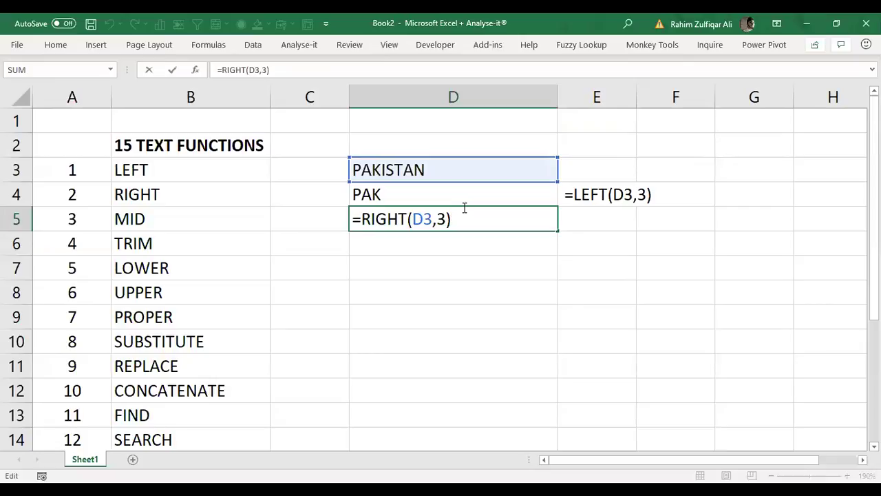
key("Tab")
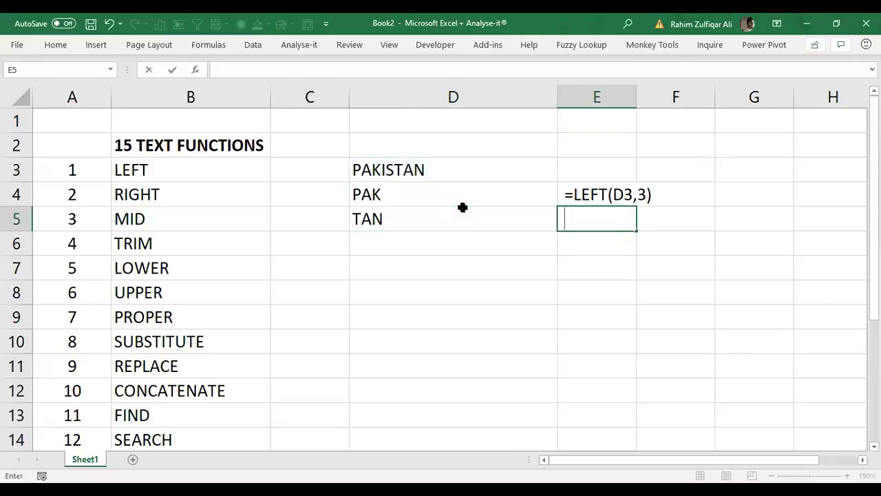
key("ctrl+v")
key("Return")
key("Left")
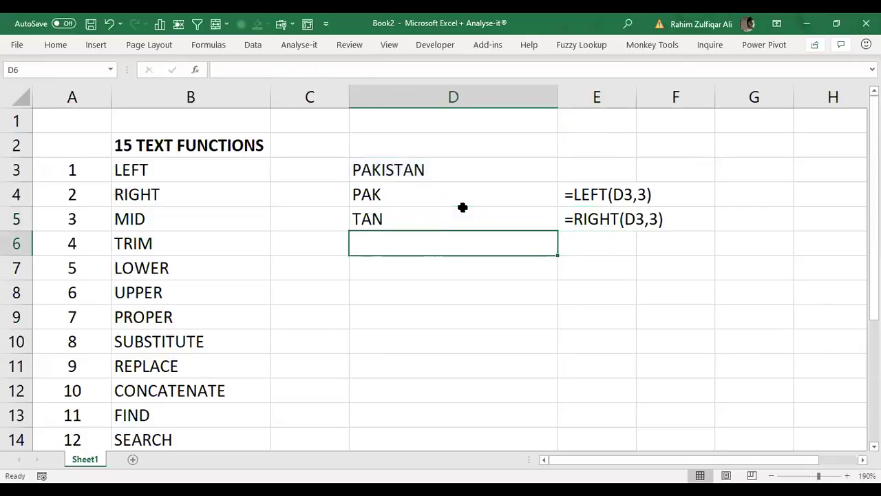
type("=MID(")
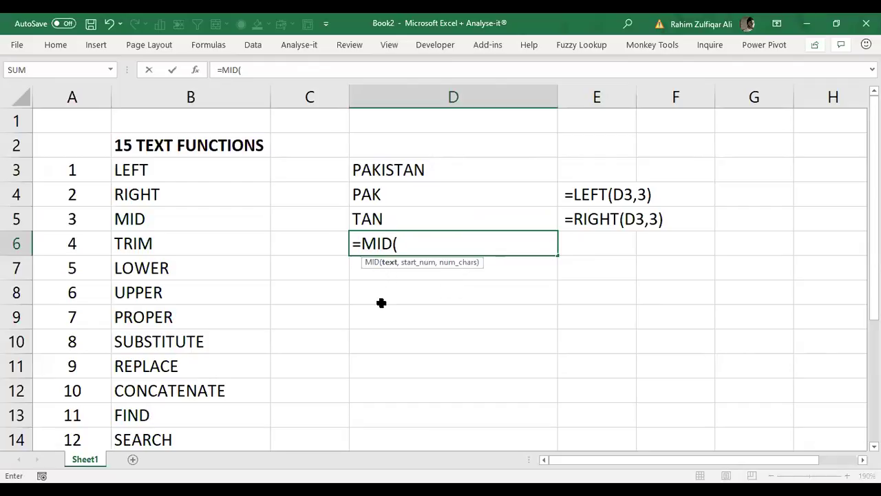
Step: Finish =MID(D3,4,2) in D6 so it returns IS from PAKISTAN
key("Up")
key("Up")
key("Up")
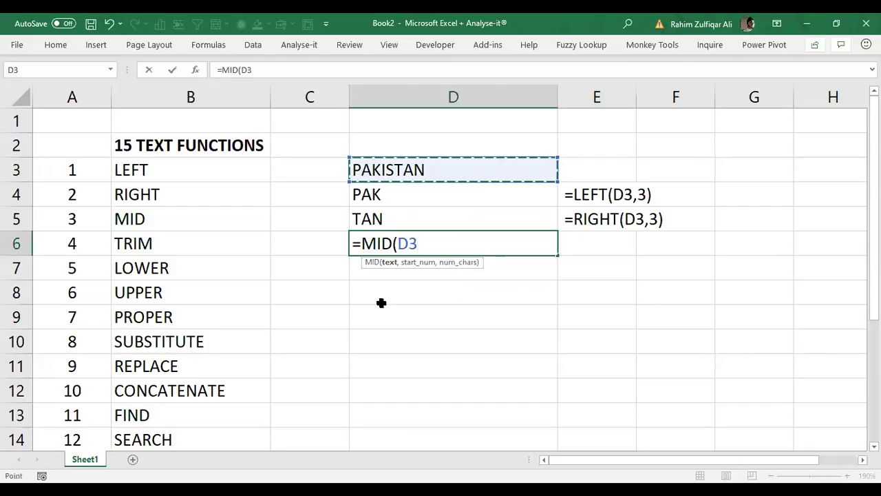
type(",")
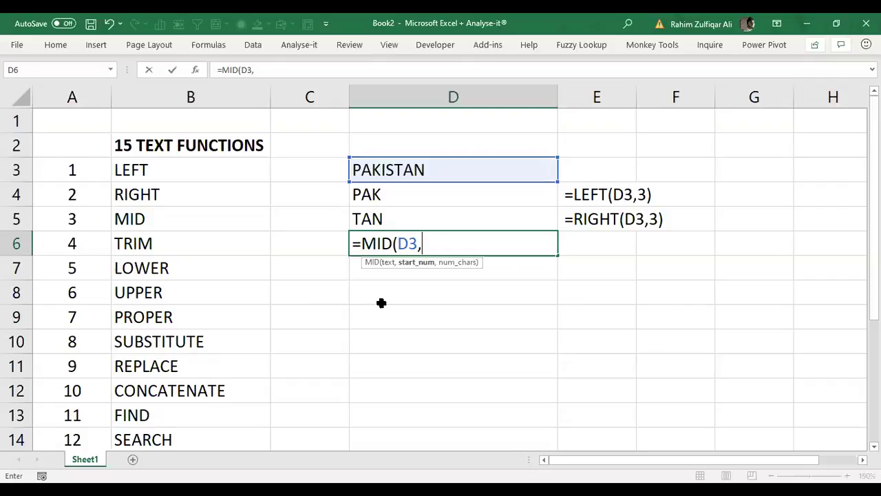
type("4,")
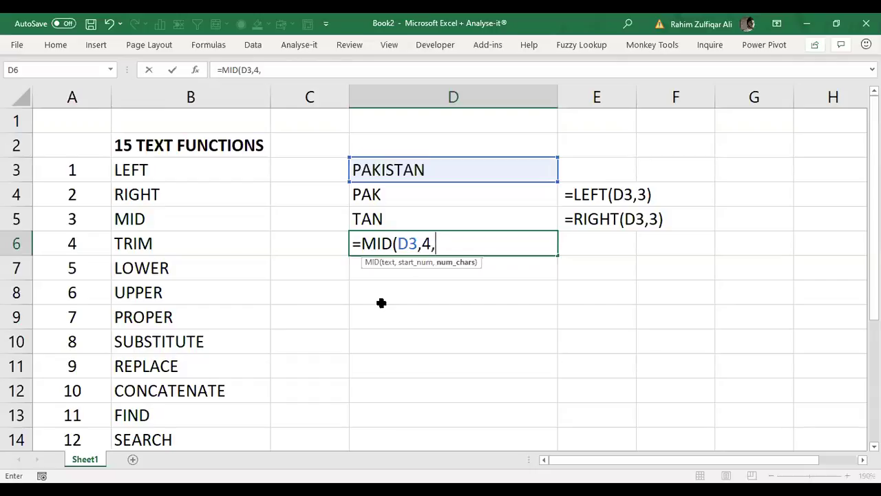
type("2")
type(")")
key("Return")
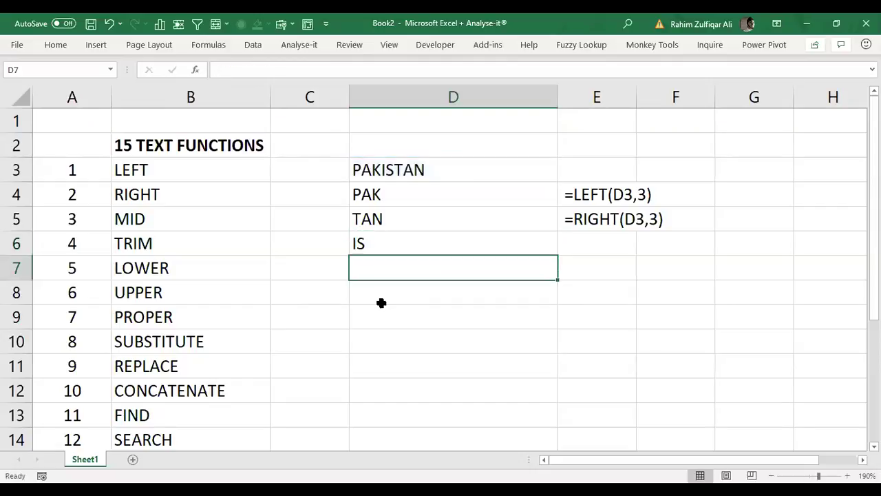
Step: Paste the formula text =MID(D3,4,2) into E6 as a label
key("Up")
key("F2")
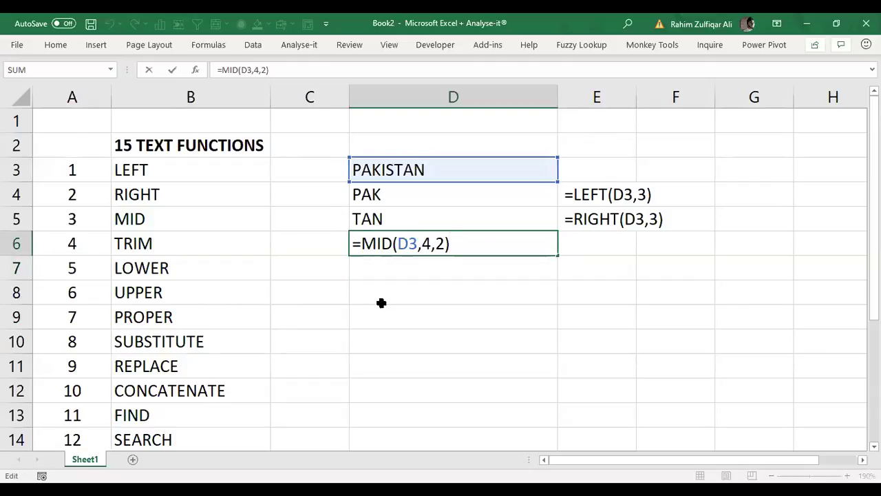
key("Escape")
key("Right")
key("F2")
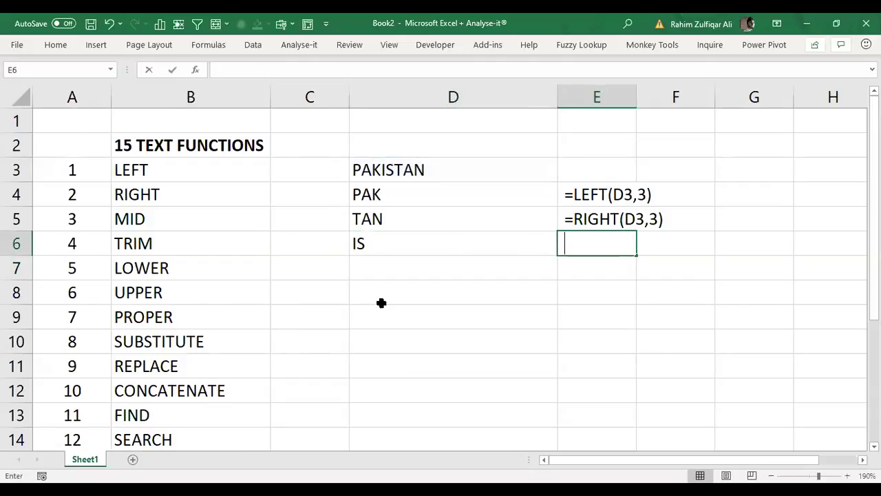
key("ctrl+v")
key("Return")
Step: Walk through D6's MID arguments D3, 4 and 2, leaving the formula unchanged
key("Left")
key("Up")
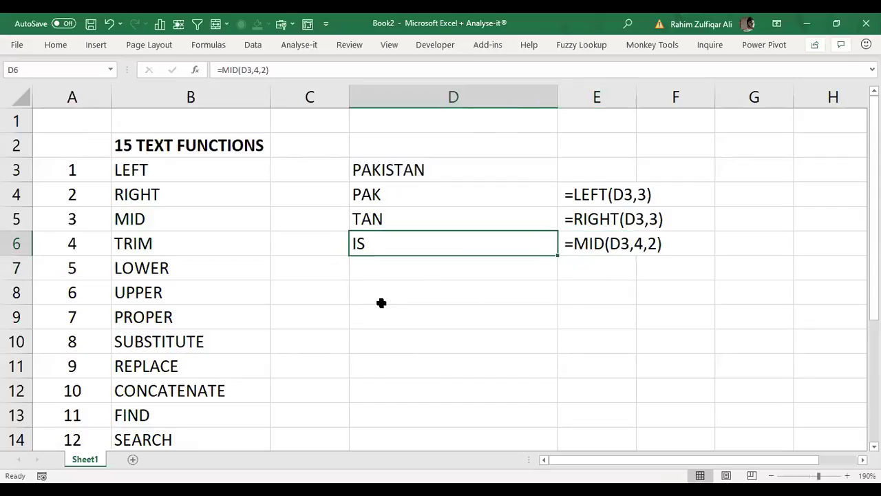
key("F2")
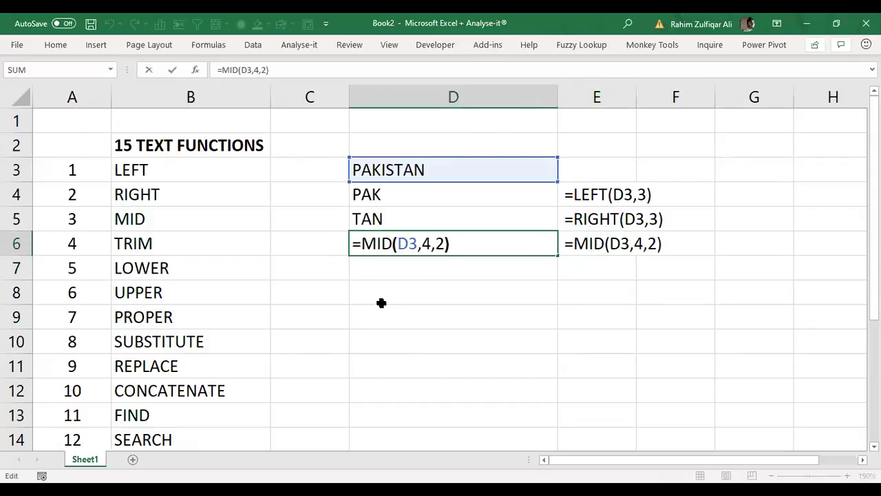
key("Right")
key("Right")
key("Right")
key("Right")
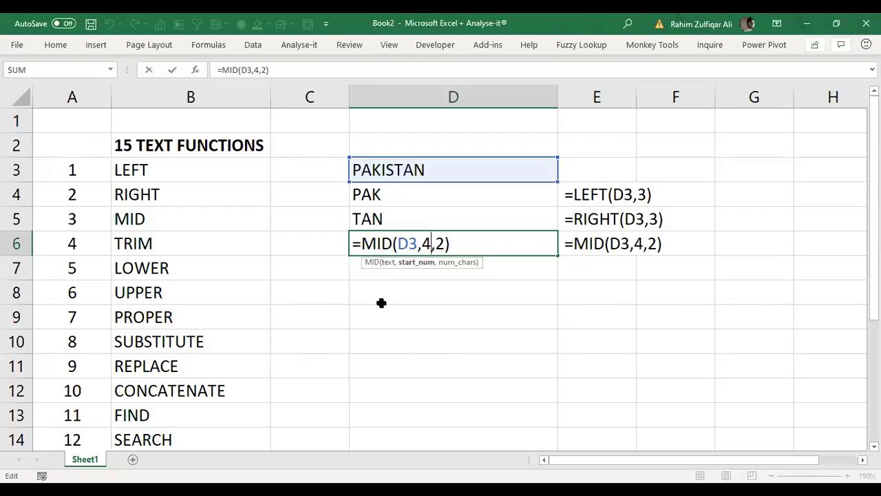
key("Right")
key("Left")
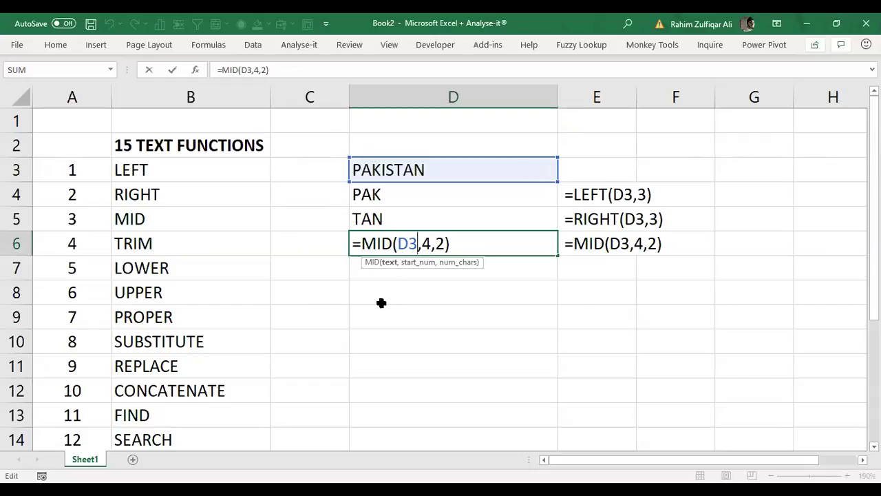
key("Right")
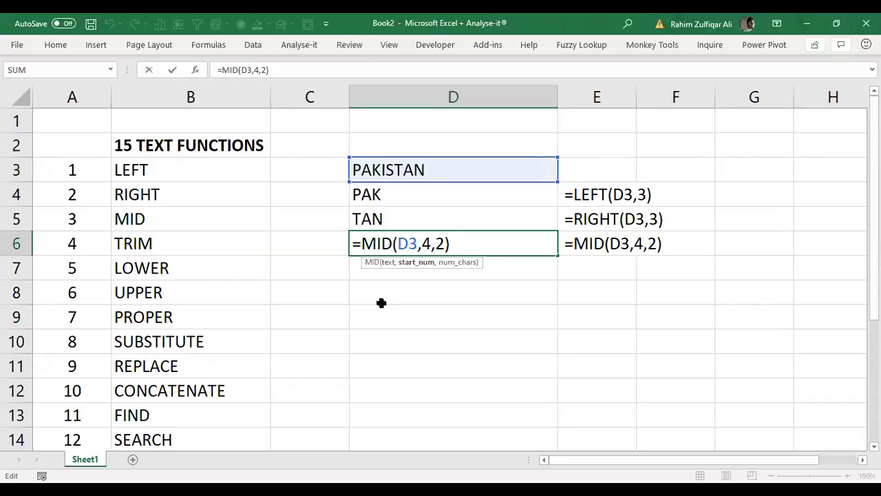
key("Right")
key("Right")
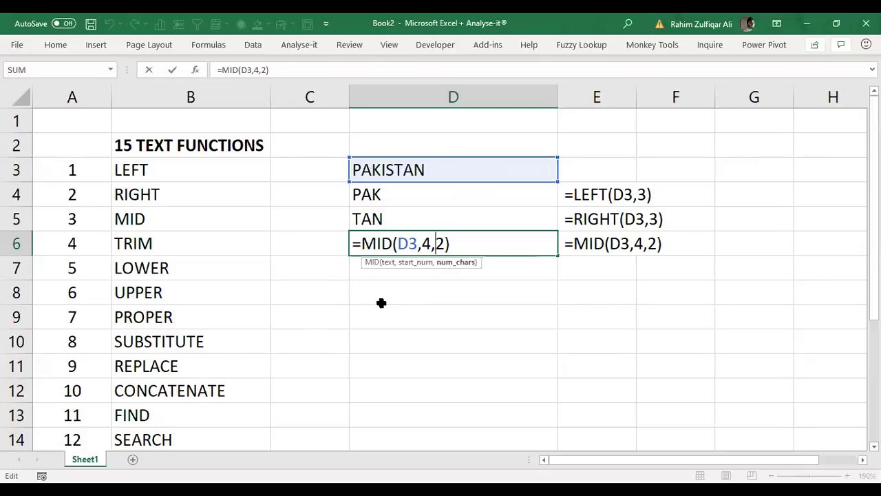
key("Right")
key("Right")
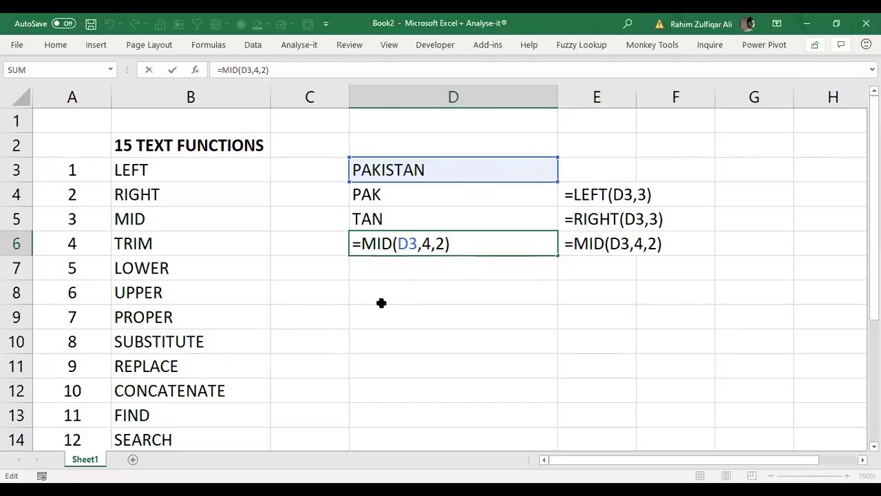
key("Return")
Step: Give cells B3:B5 (LEFT, RIGHT, MID) a yellow fill colour
left_click(381, 303)
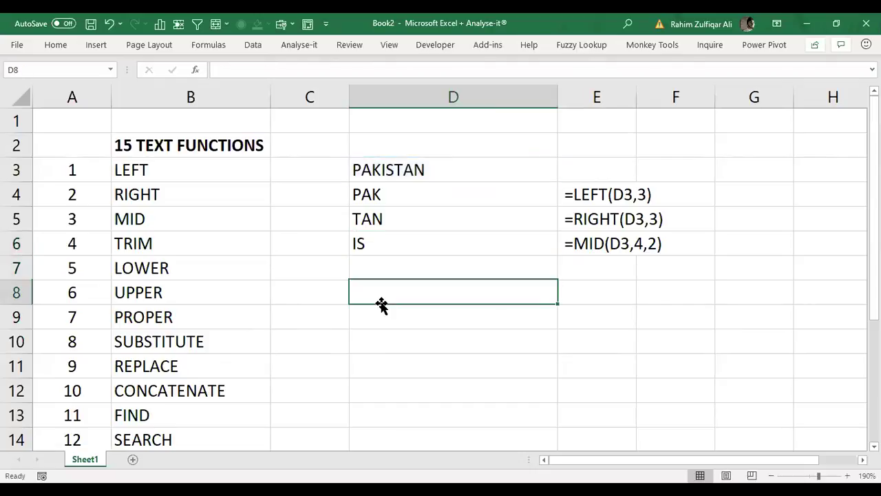
left_click_drag(152, 175, 234, 219)
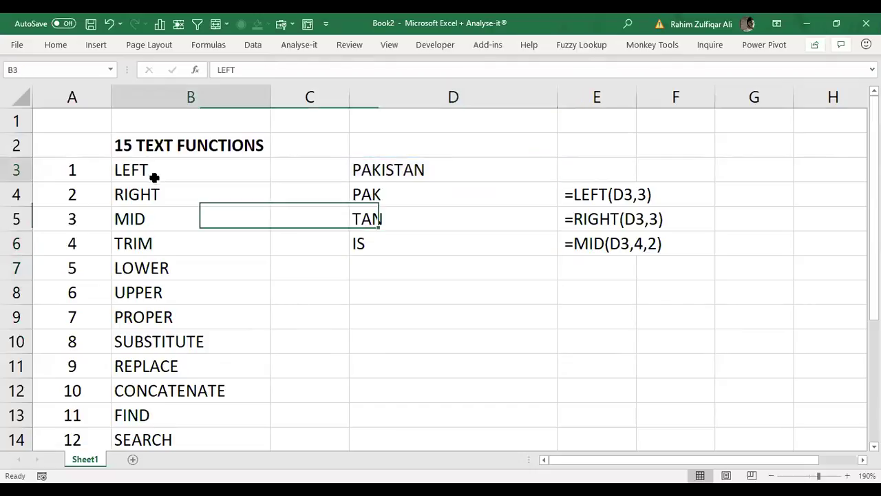
left_click(62, 48)
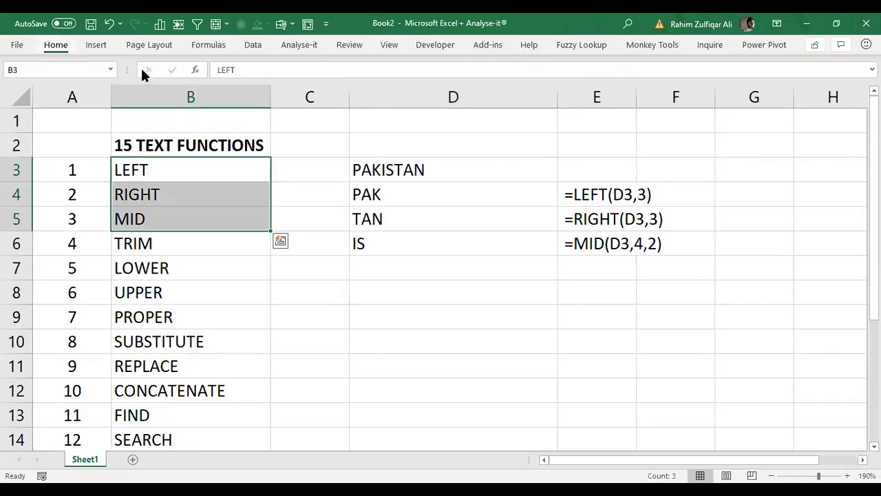
left_click(162, 89)
left_click(389, 220)
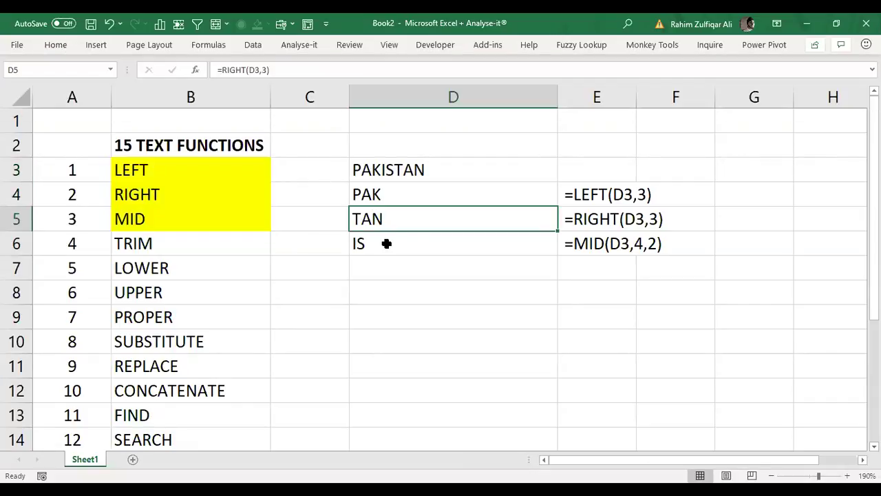
left_click(390, 243)
left_click(448, 270)
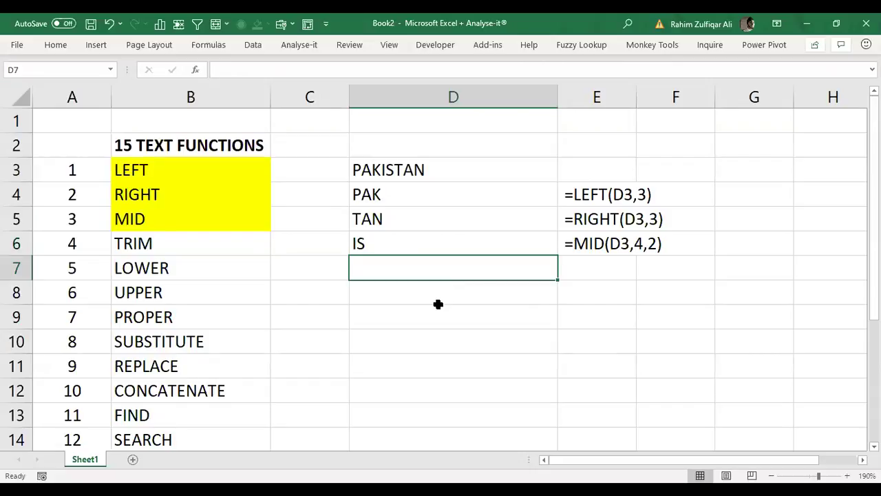
Step: Enter a sample first name in D8 and a surname in D9
left_click(438, 303)
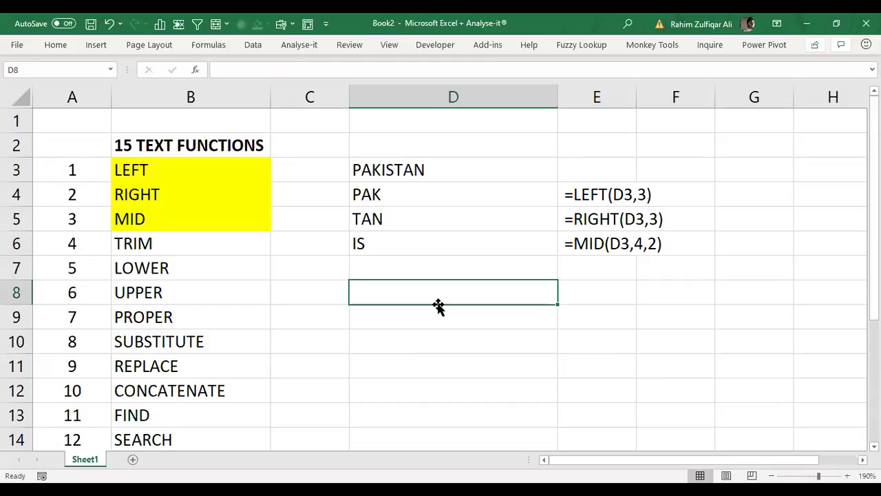
key("Return")
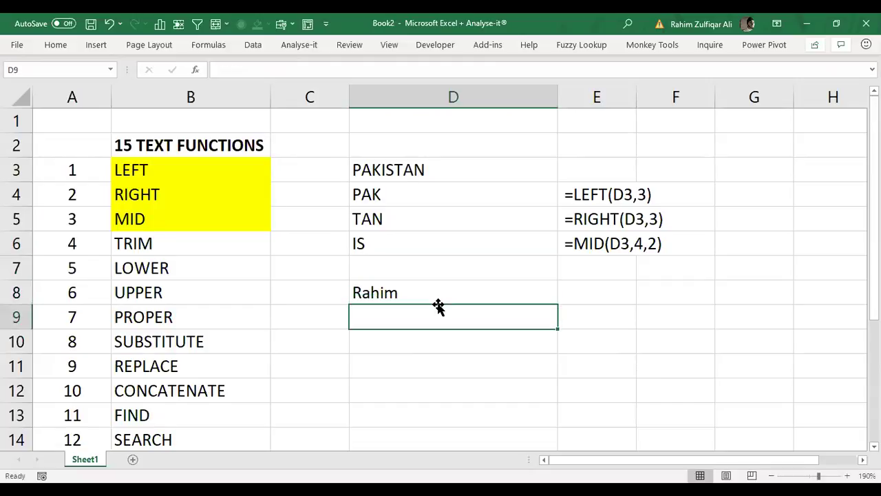
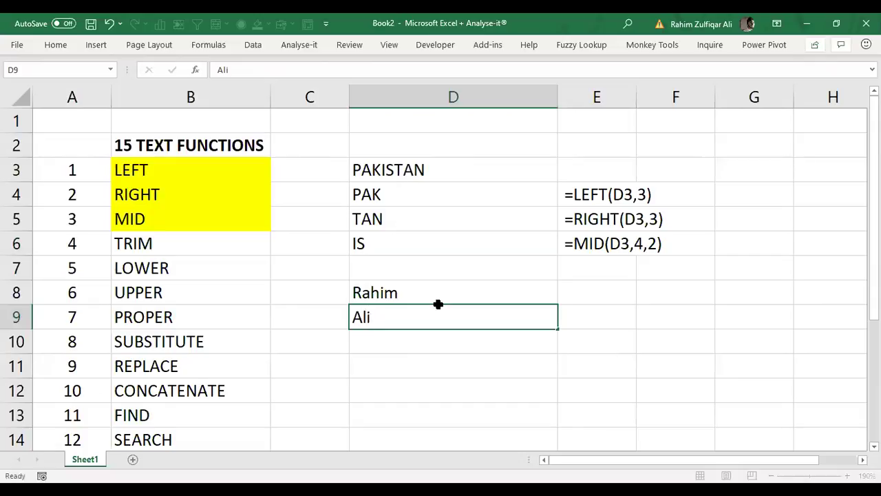
key("Return")
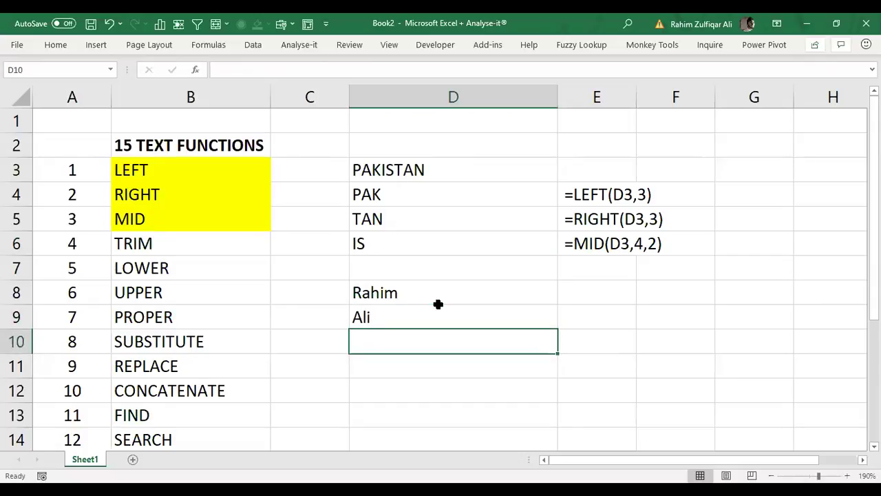
Step: Join them in E8 with the formula =D8&D9, giving the unspaced full name
key("Up")
key("Up")
key("Right")
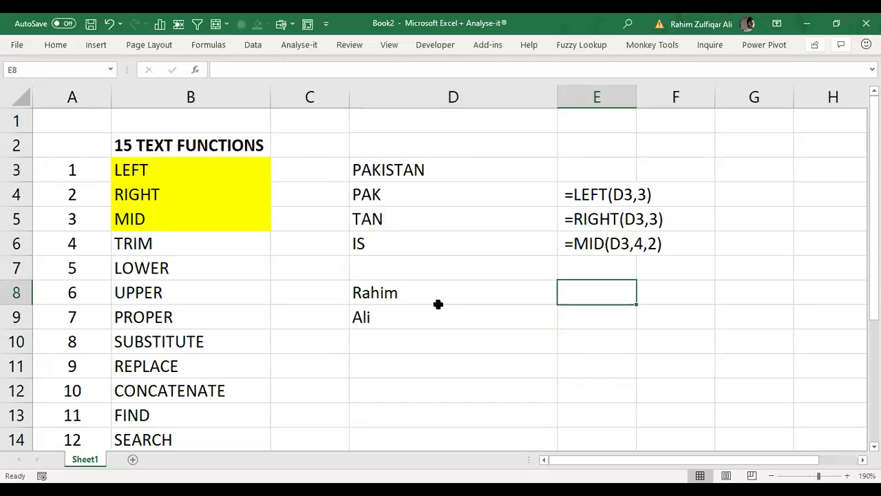
type("=")
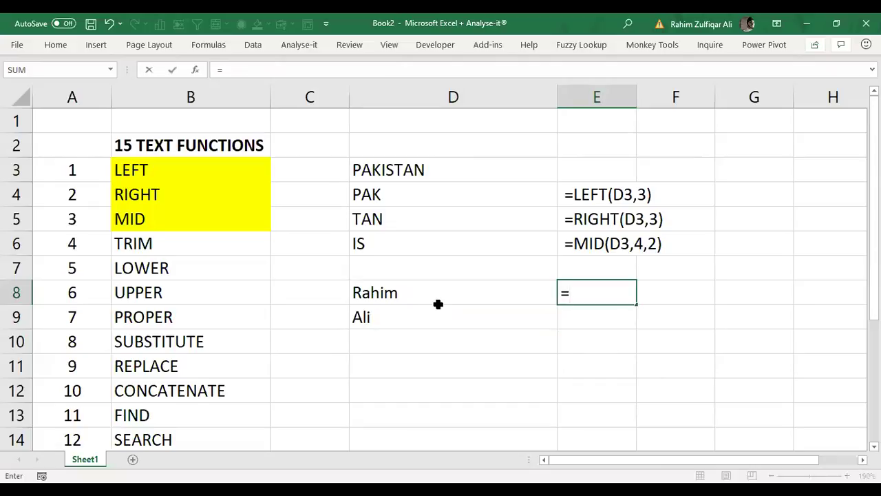
left_click(438, 304)
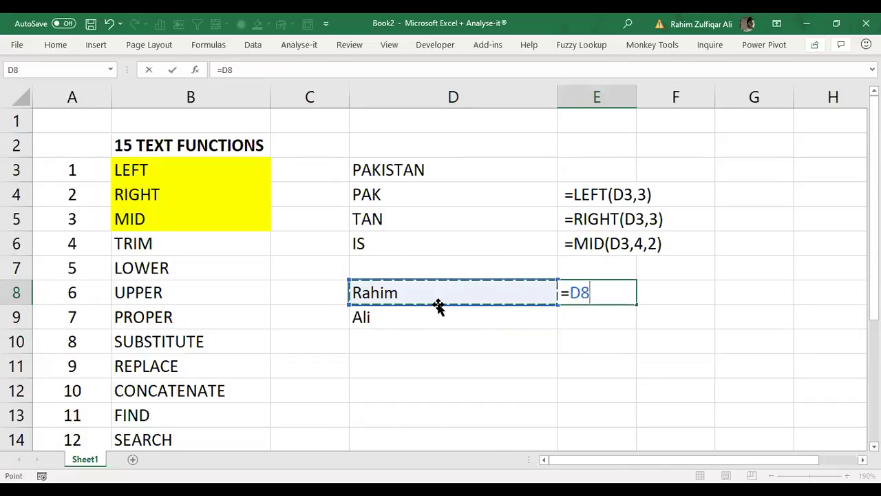
type("&")
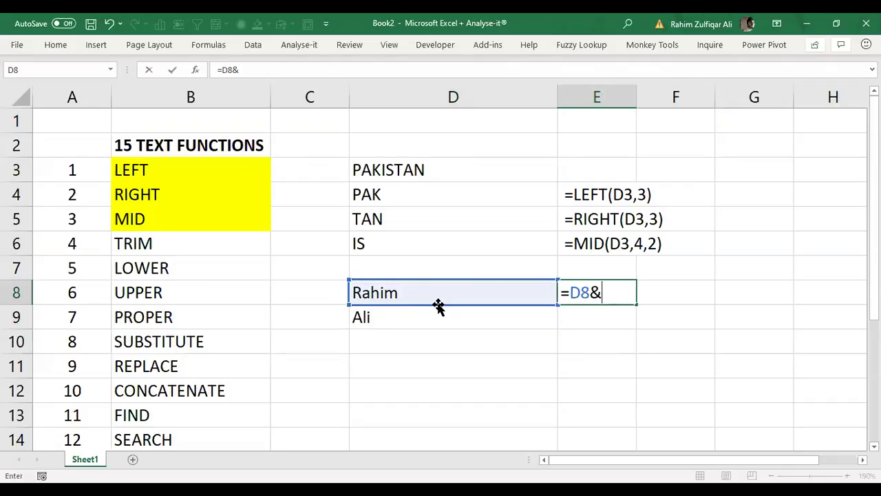
left_click(439, 308)
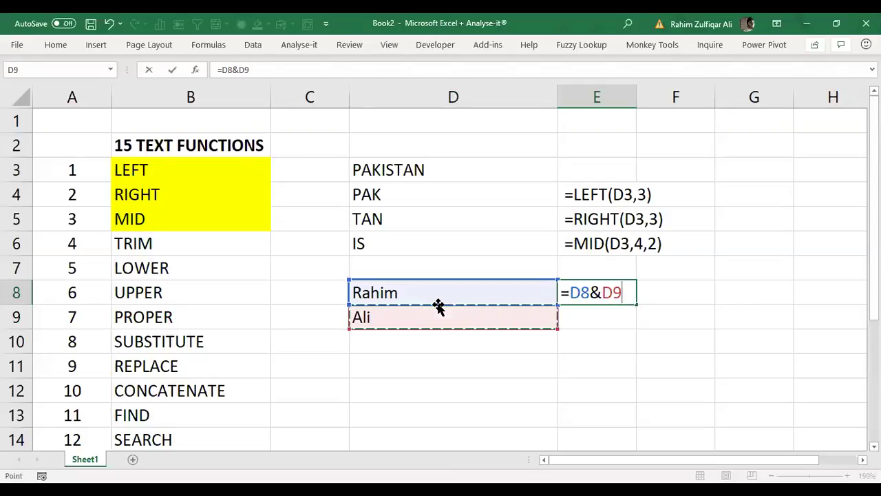
key("Return")
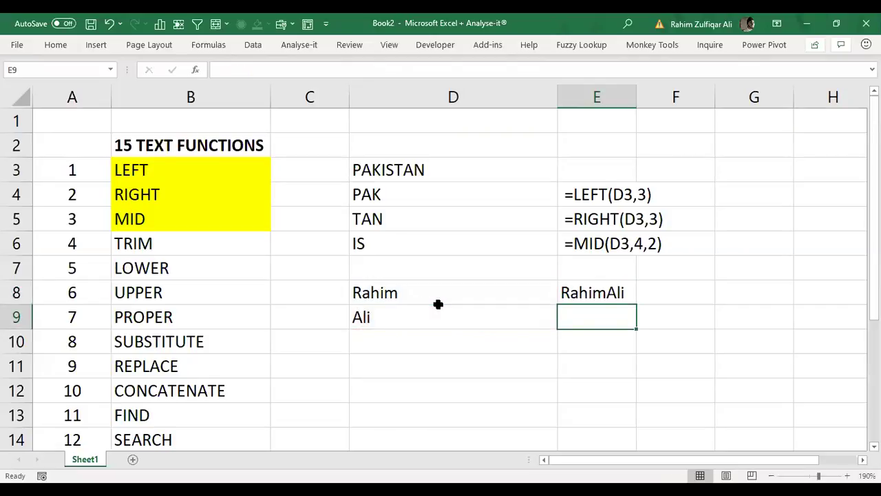
key("Left")
key("Down")
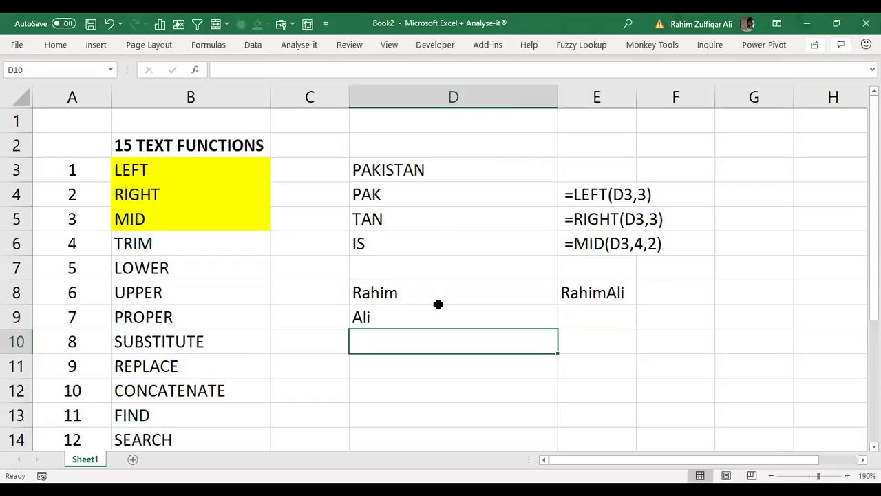
Step: Add the notes '& AMPERSAND' in D10 and 'TO JOIN TWO OR MORE THAN TWO CELLS' in D11
type("& ")
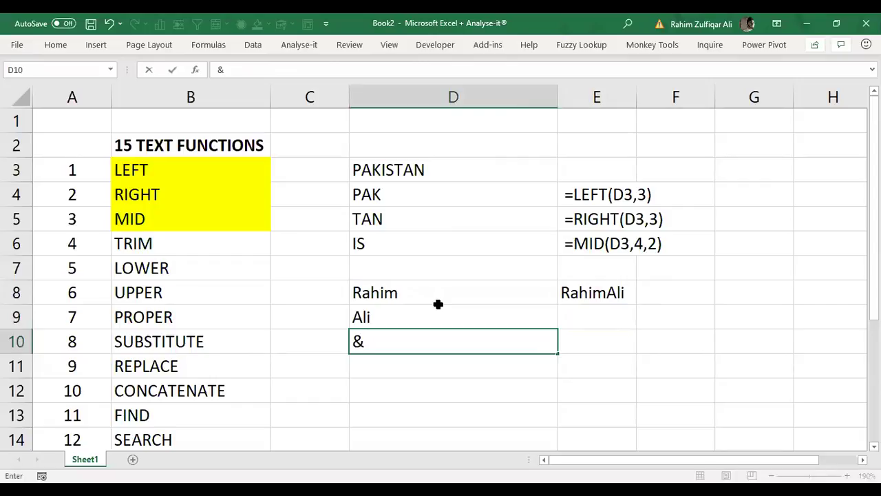
type("AMPERSAND")
key("Return")
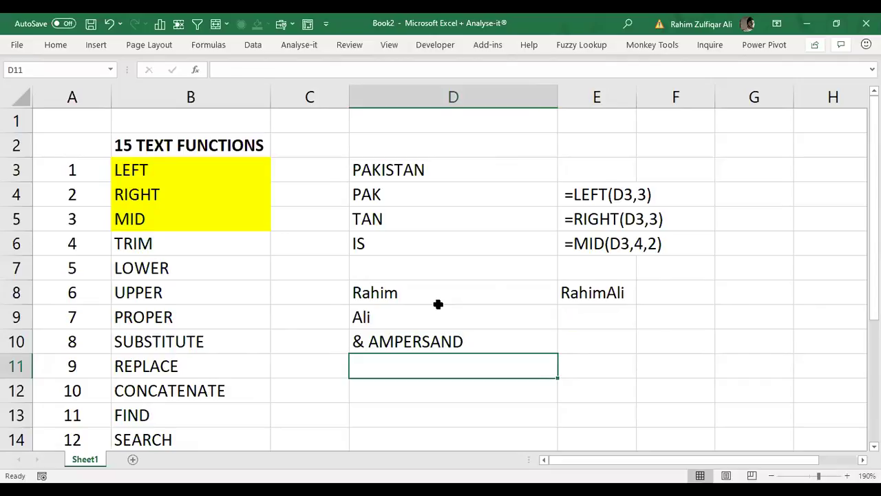
type("TO JOIN ")
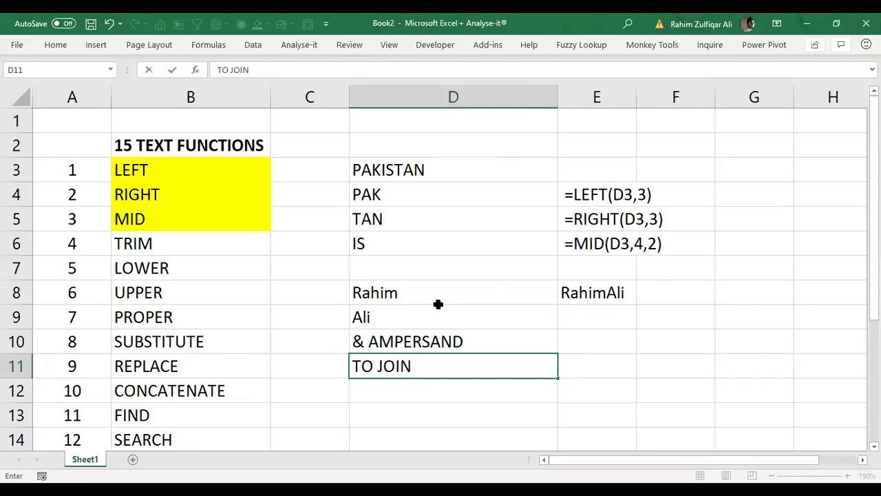
type("TWO OT M")
key("BackSpace")
key("BackSpace")
key("BackSpace")
type("R MORE THN T")
key("BackSpace")
key("BackSpace")
key("BackSpace")
type("AN TWO CEL")
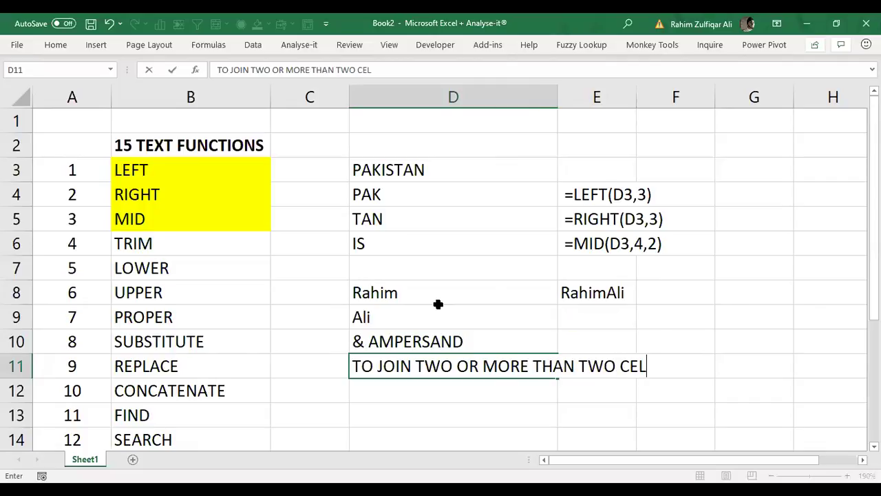
type("LS")
key("Return")
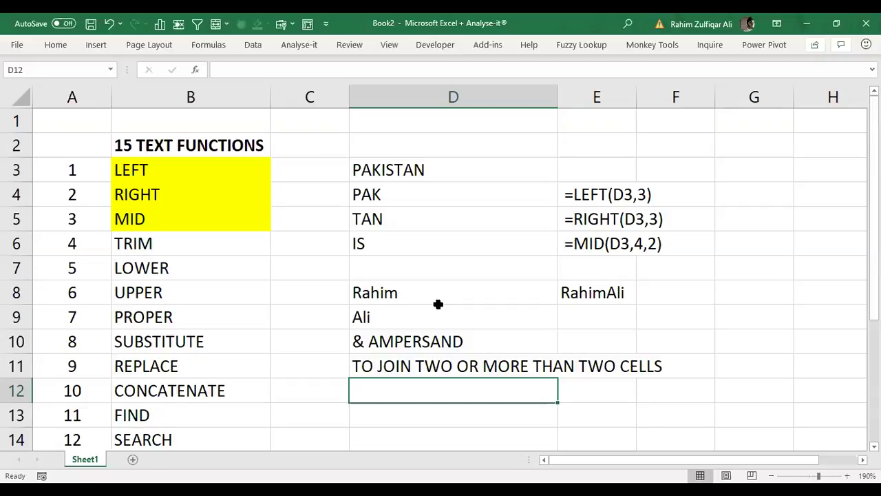
key("Up")
key("Up")
key("Up")
key("Up")
Step: Show the references of E8's =D8&D9 formula, then confirm it unchanged
key("Right")
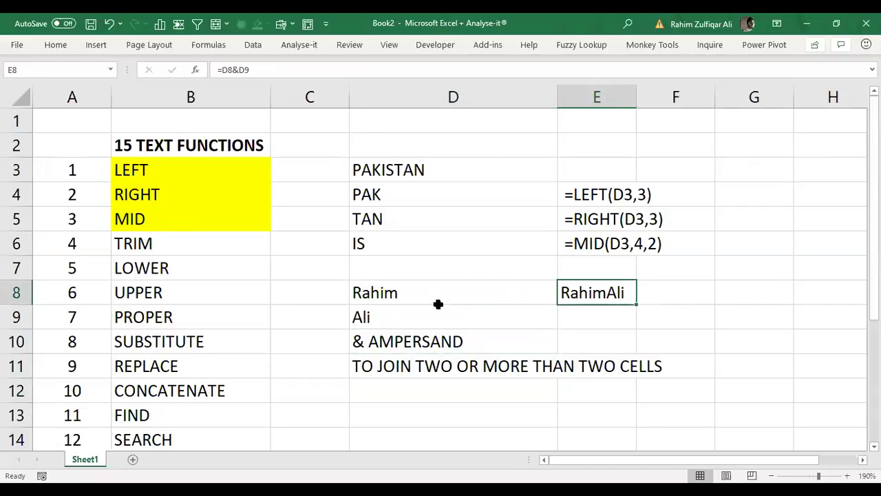
key("F2")
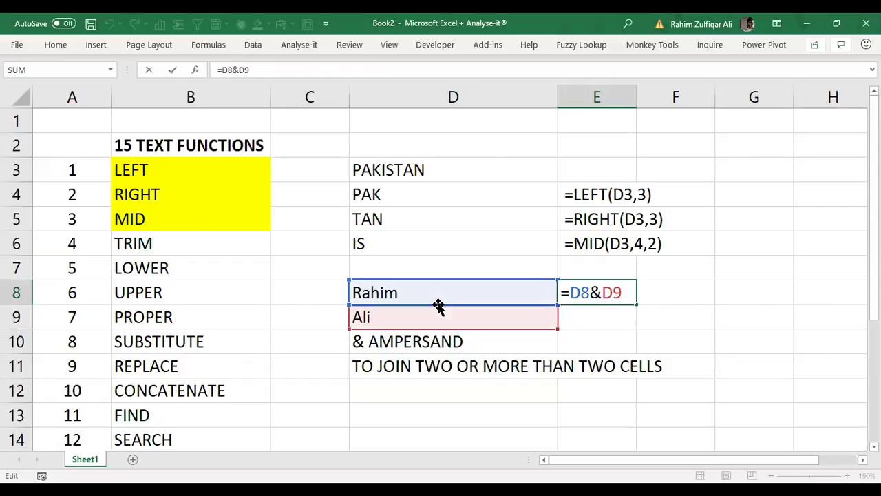
key("Return")
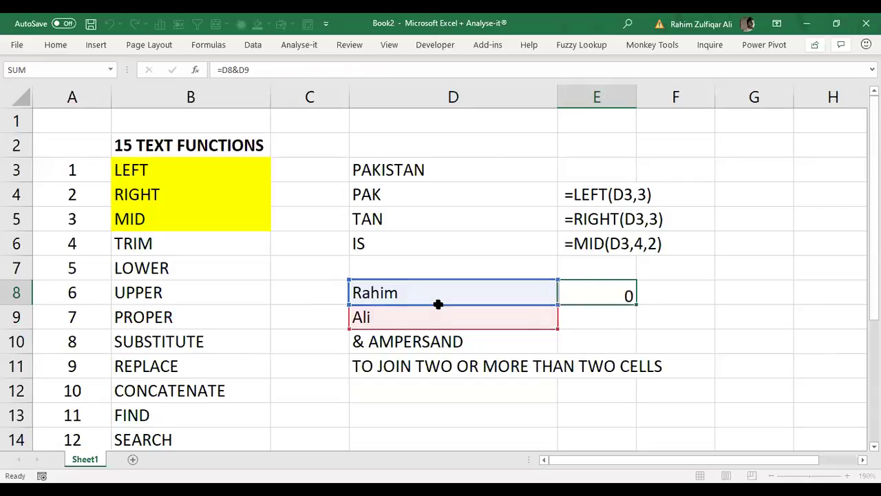
Step: Start a new formula in E9, leaving =CON typed for the function autocomplete
type("=C")
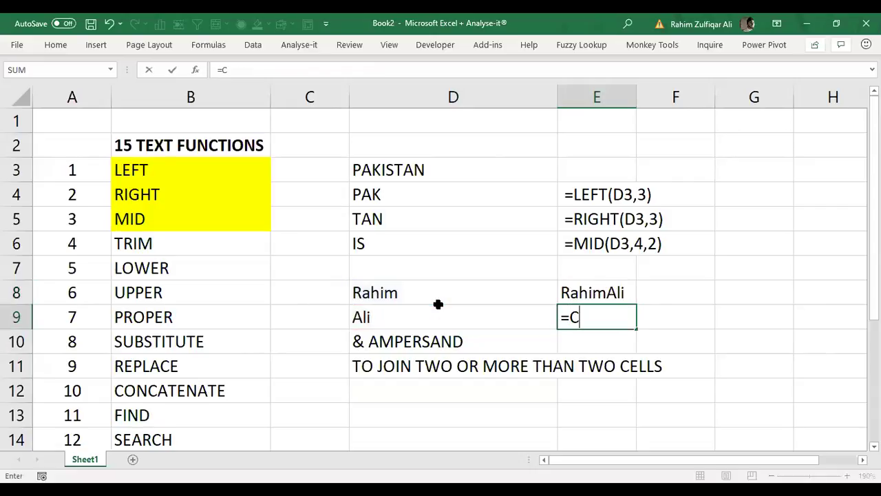
key("Return")
key("Return")
key("Up")
key("Up")
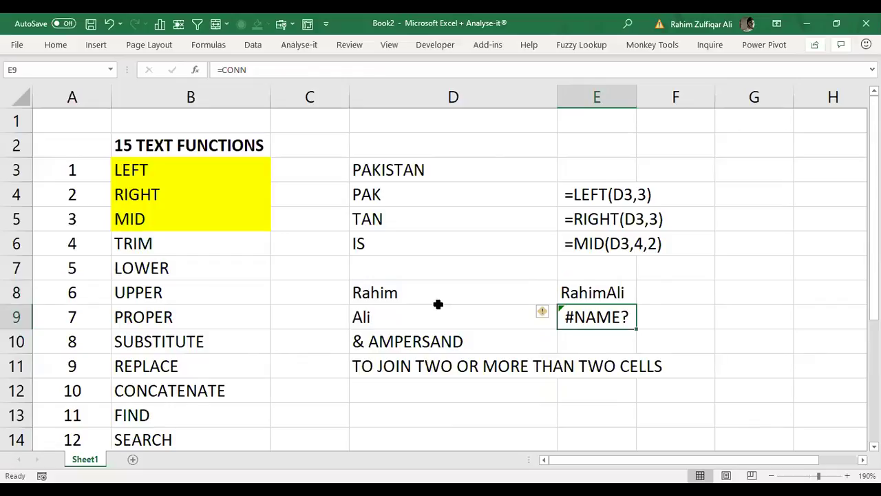
type("=")
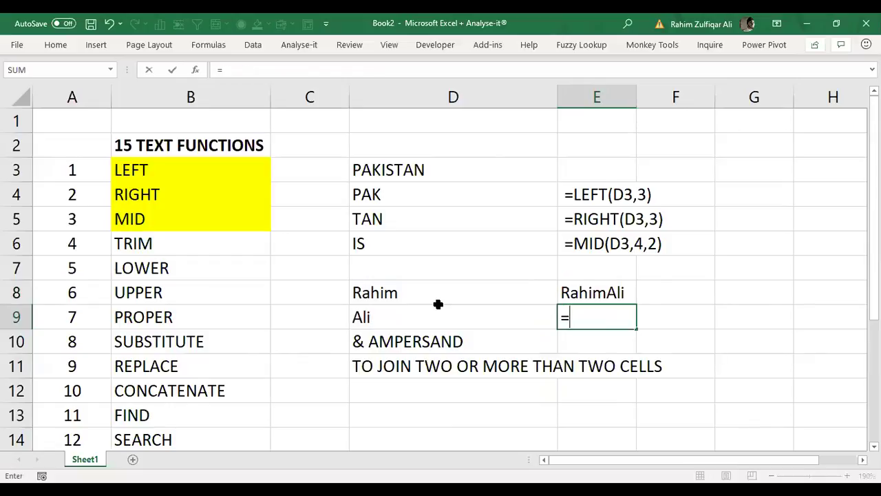
type("CONCATENATE(")
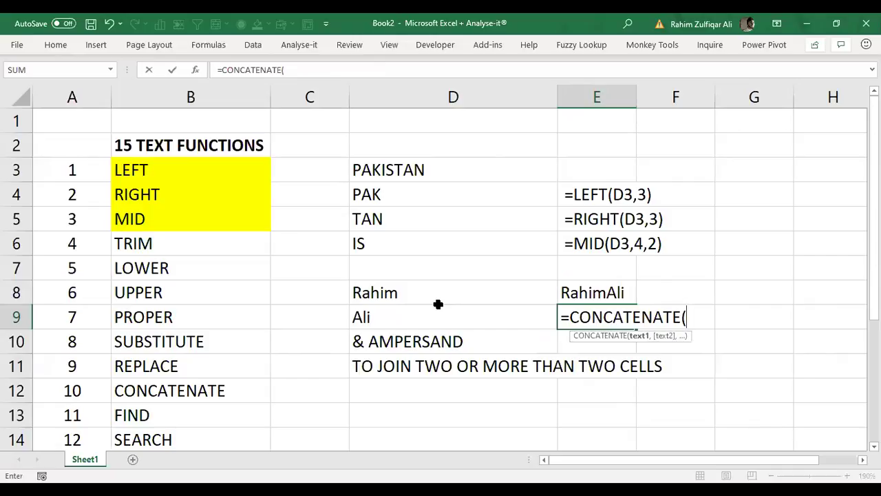
key("ctrl+Return")
type("=")
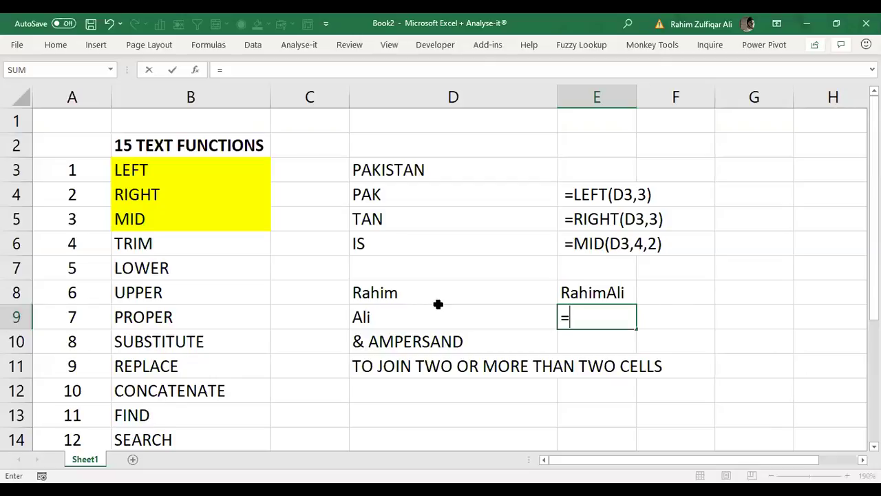
type("CON")
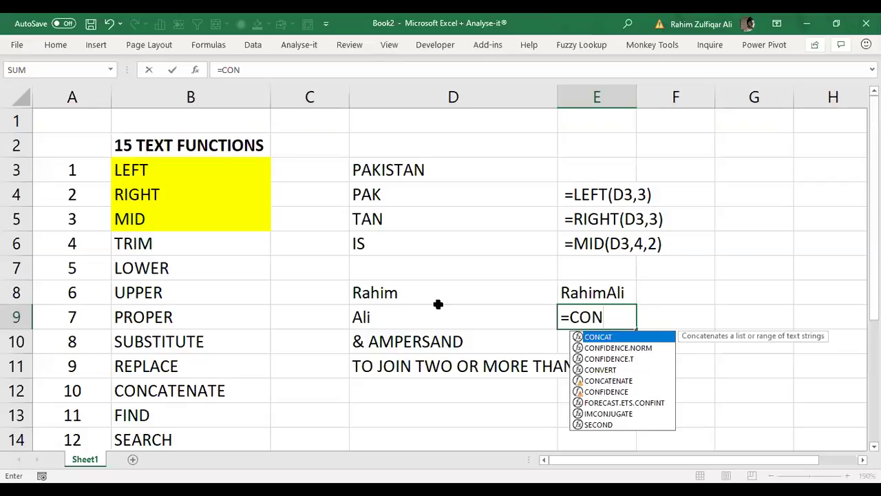
Step: Insert CONCATENATE from the autocomplete suggestions into E9
key("Down")
key("Down")
key("Down")
key("Up")
key("Up")
key("Up")
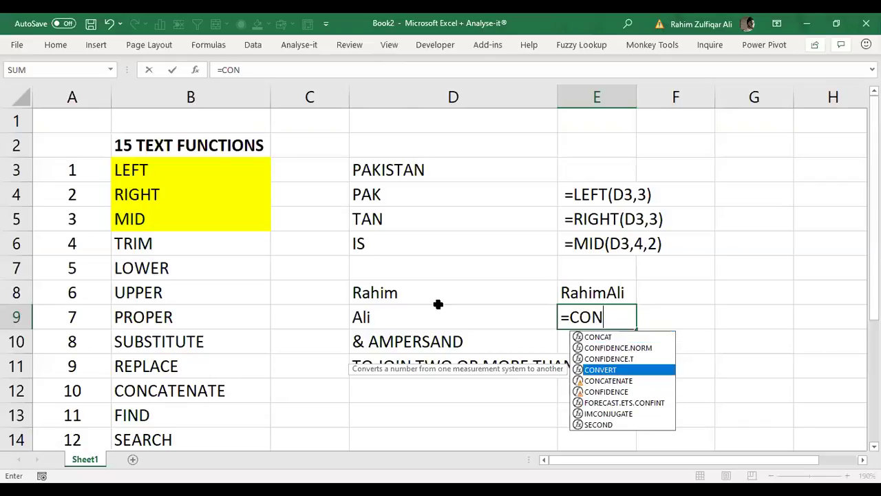
key("Down")
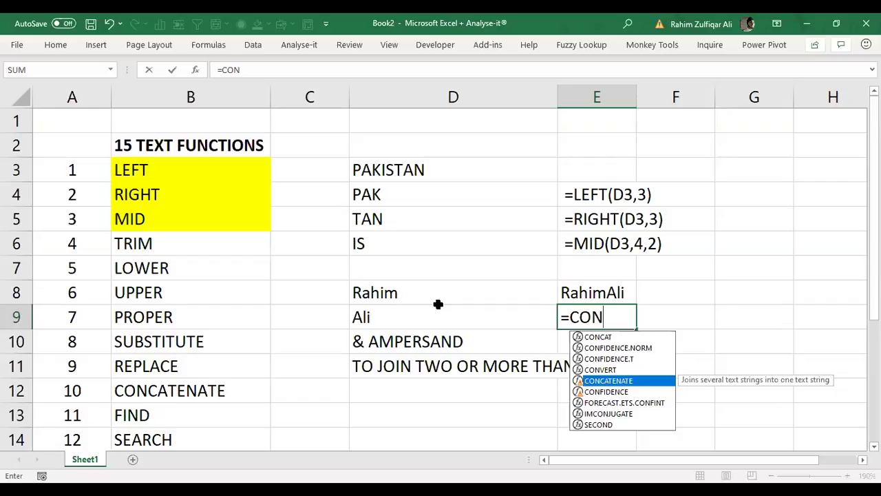
key("Tab")
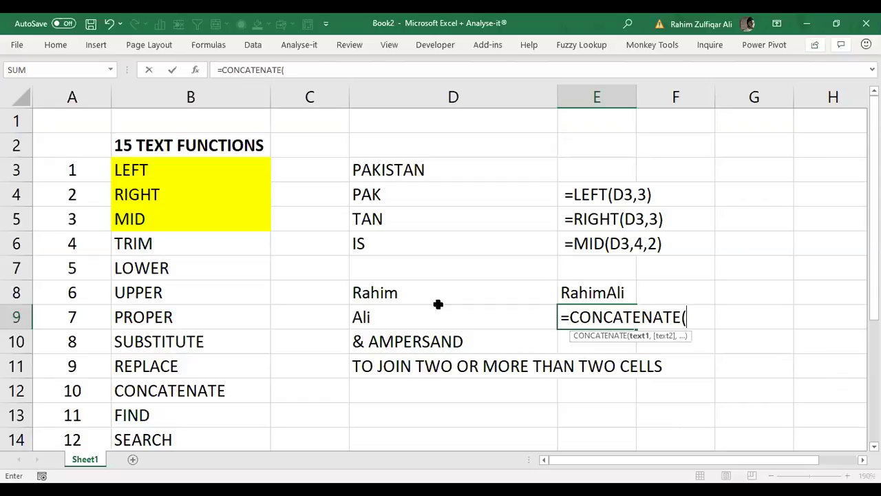
Step: Complete E9 as =CONCATENATE(D8,D9) and compare its result with E8
key("Left")
key("Up")
key("Right")
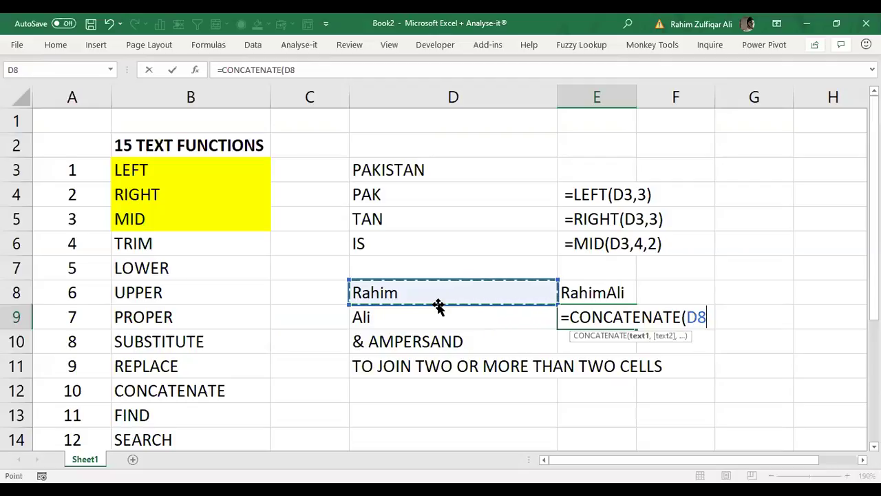
type(",")
key("Left")
key("Left")
key("Right")
type(")")
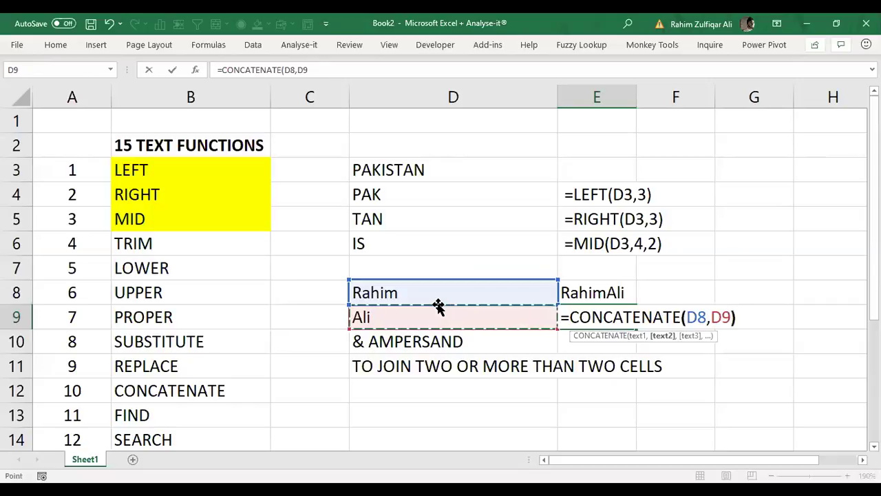
key("Return")
key("Up")
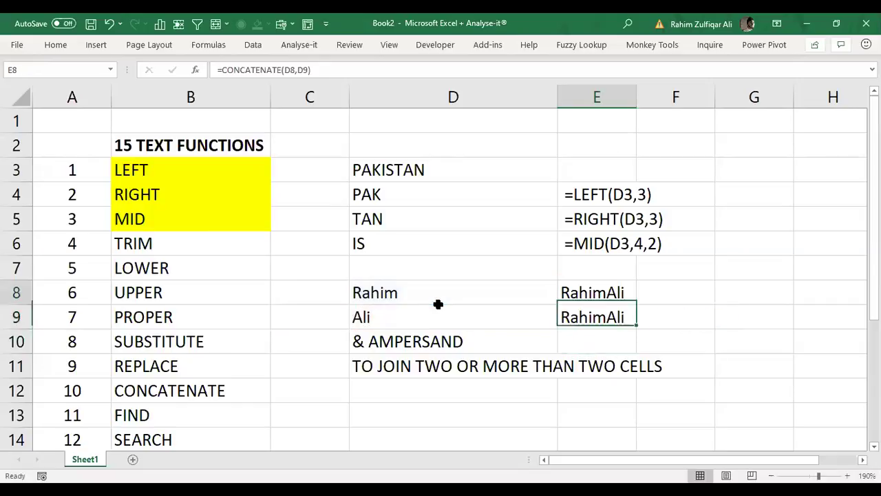
key("Up")
key("Down")
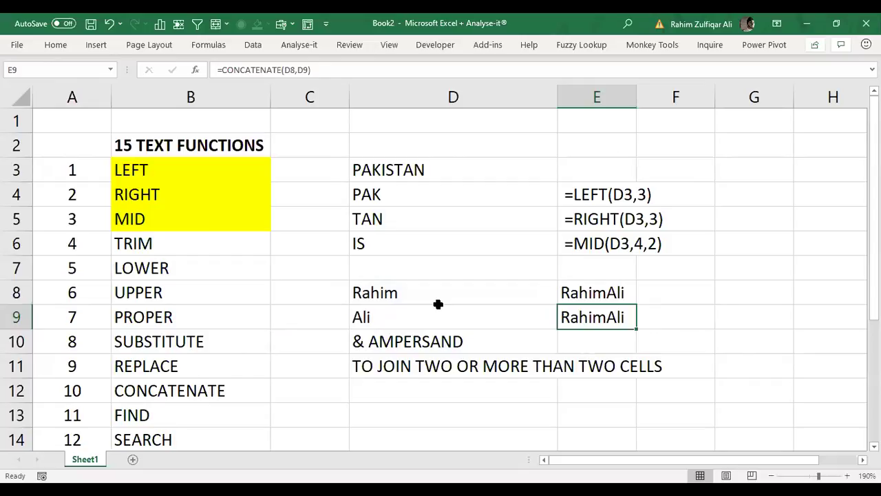
Step: Enter =D8&" "&D9 in F8 to join first name and surname with a space
key("Up")
key("Right")
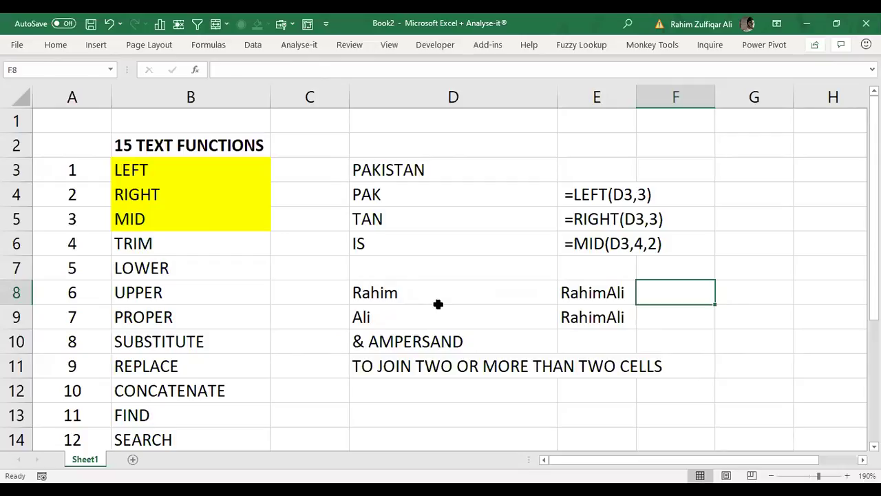
type("=")
left_click(437, 305)
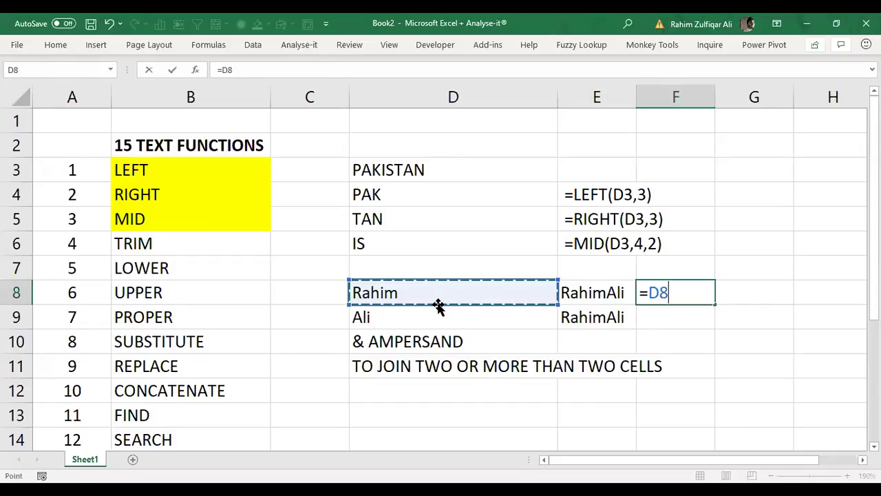
type("&")
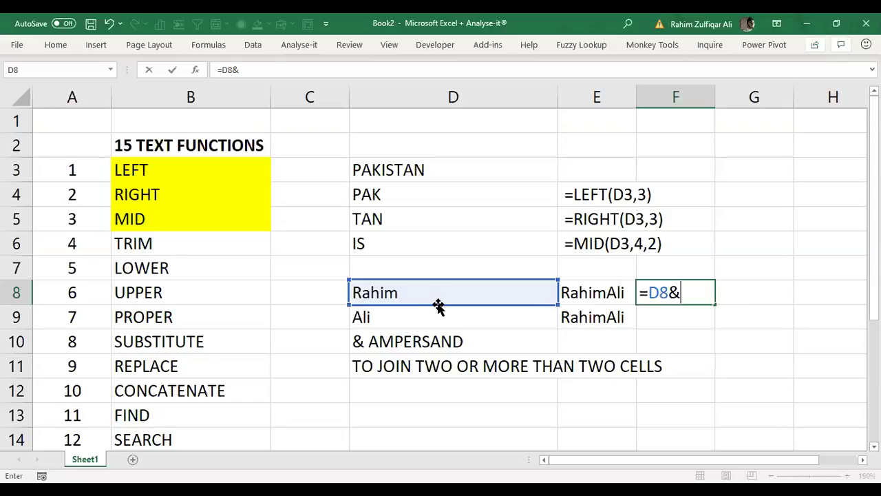
type("\"")
type(" \"")
type("&")
left_click(421, 315)
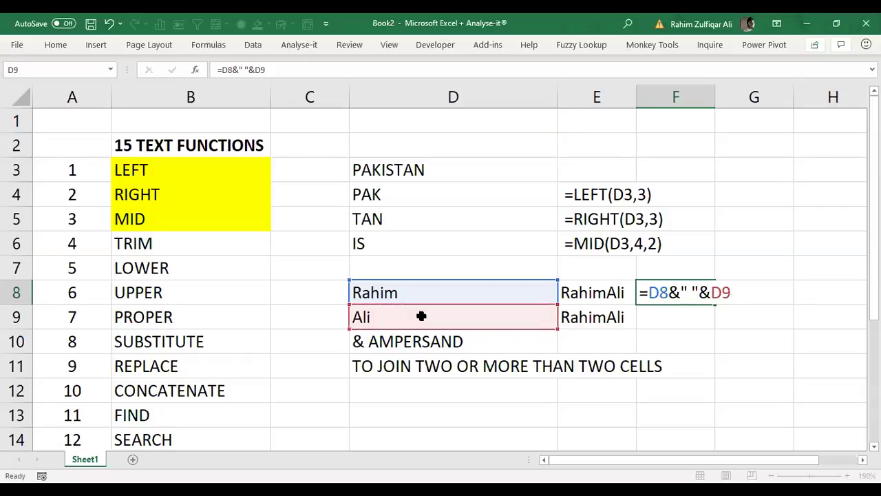
key("Return")
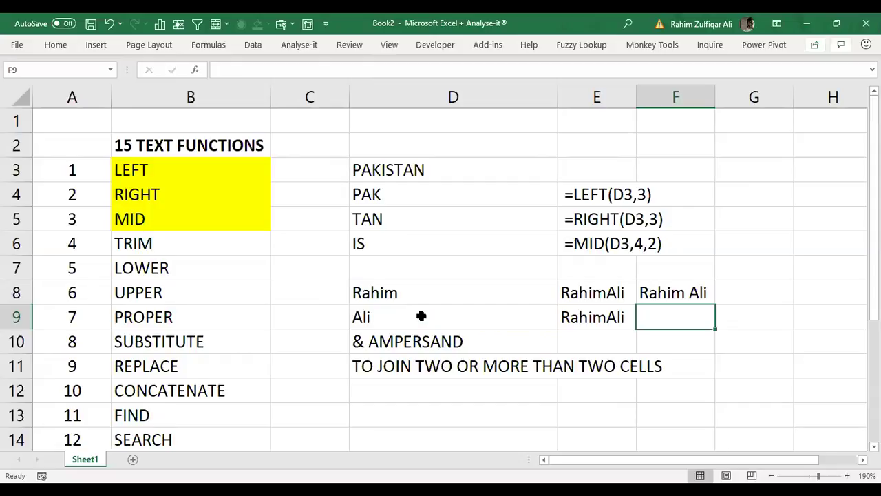
type("=CONCATENATE(E9")
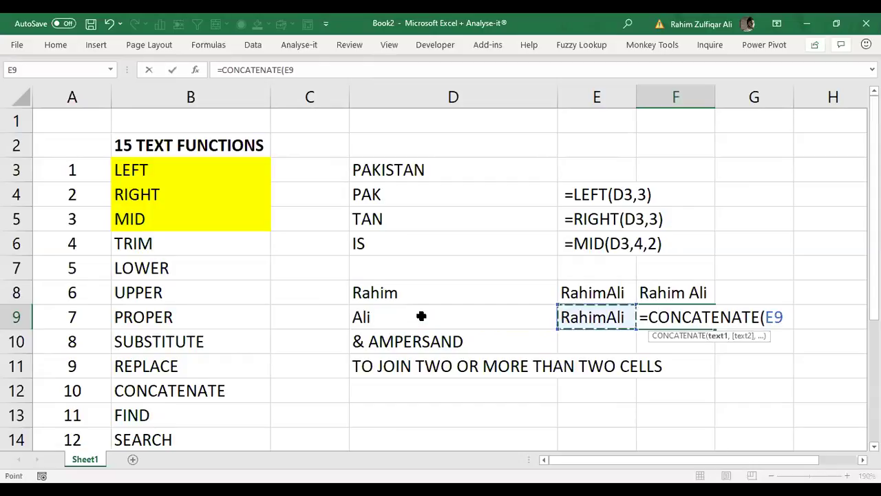
Step: Finish F9 as =CONCATENATE(D8," ",D9), matching F8's spaced full name
key("Left")
key("Up")
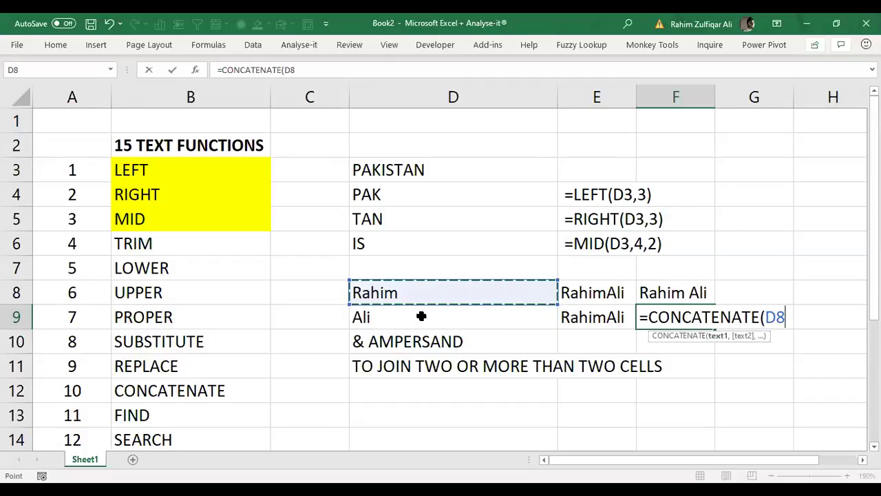
type(",")
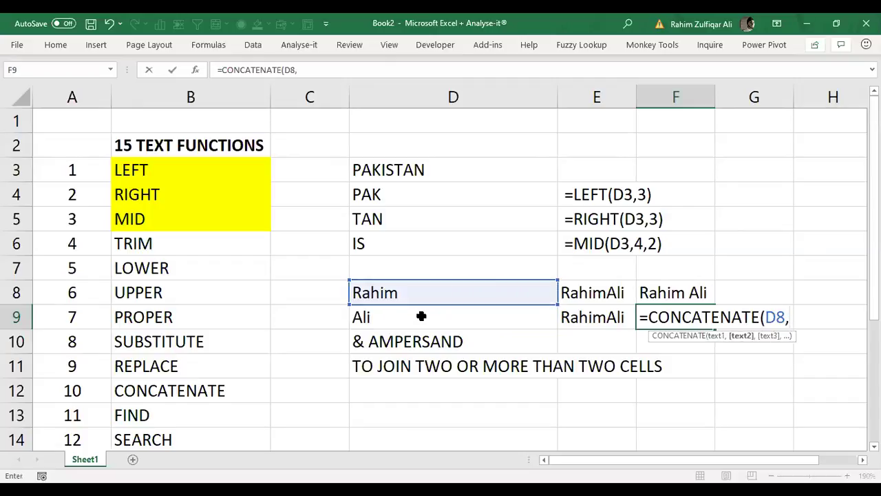
type("\" \",")
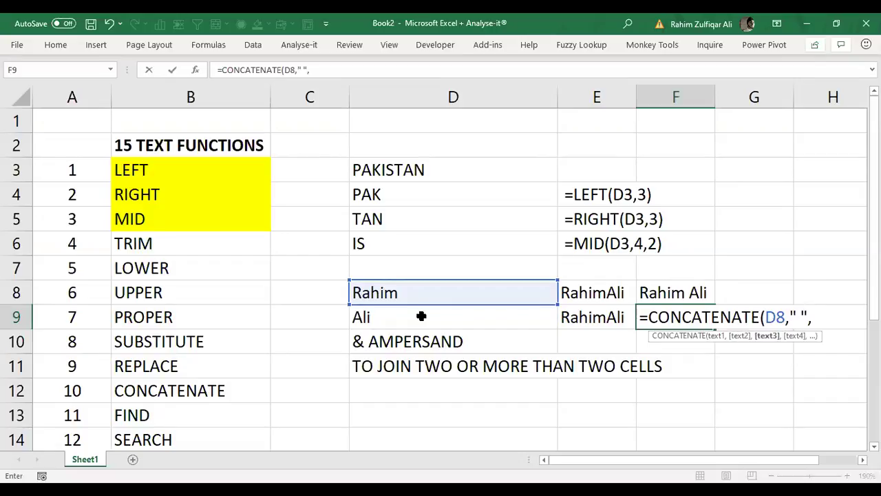
key("Left")
key("Left")
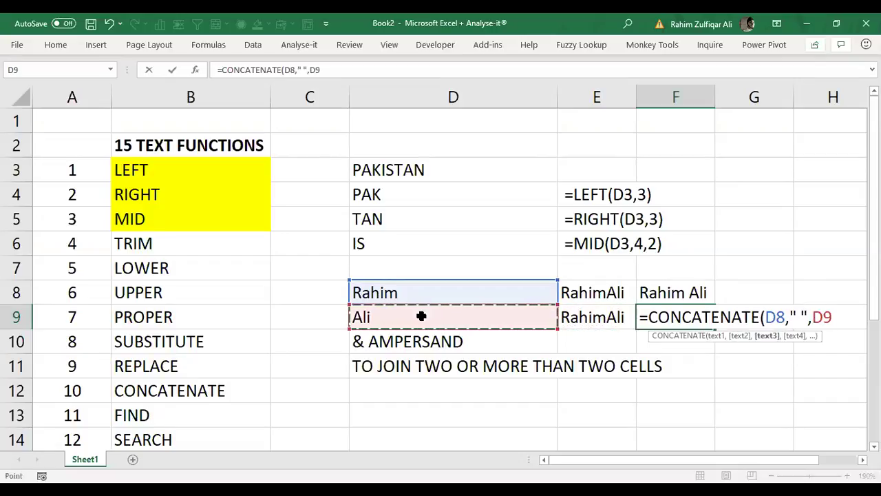
type(")")
key("Return")
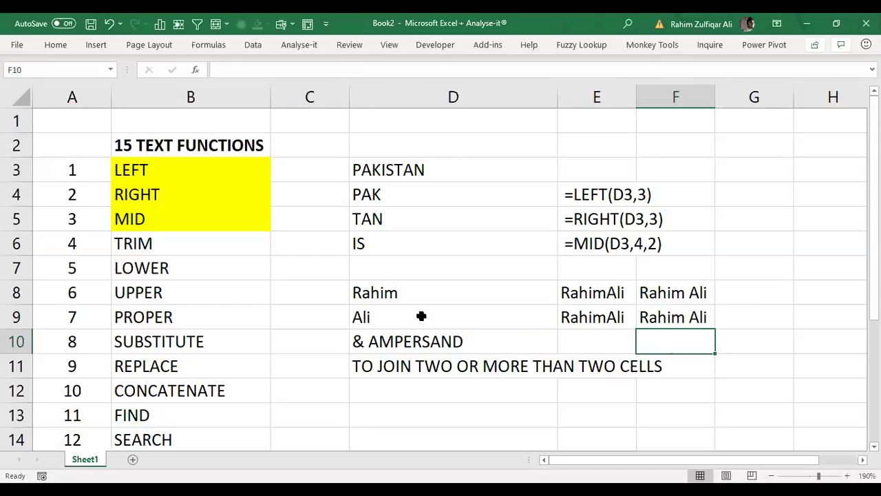
key("Left")
key("Left")
key("Left")
key("Left")
Step: Give the CONCATENATE entry in B12 a yellow fill
key("Down")
key("Down")
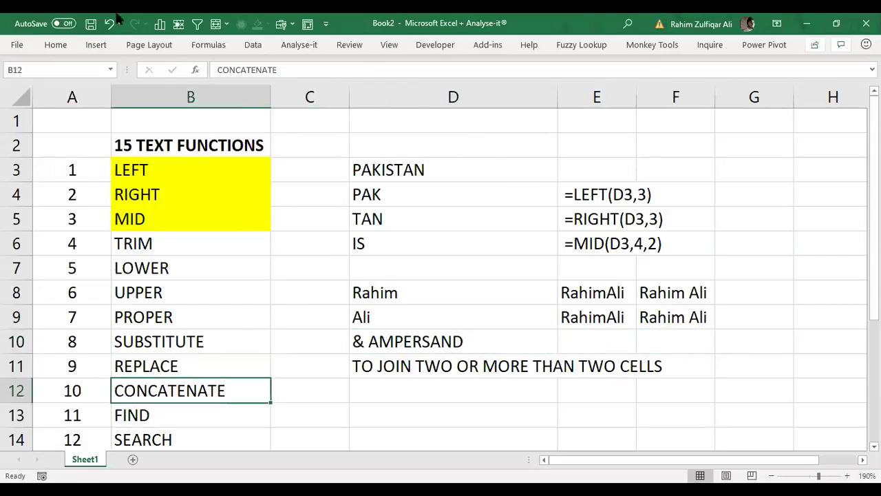
left_click(77, 44)
left_click(161, 90)
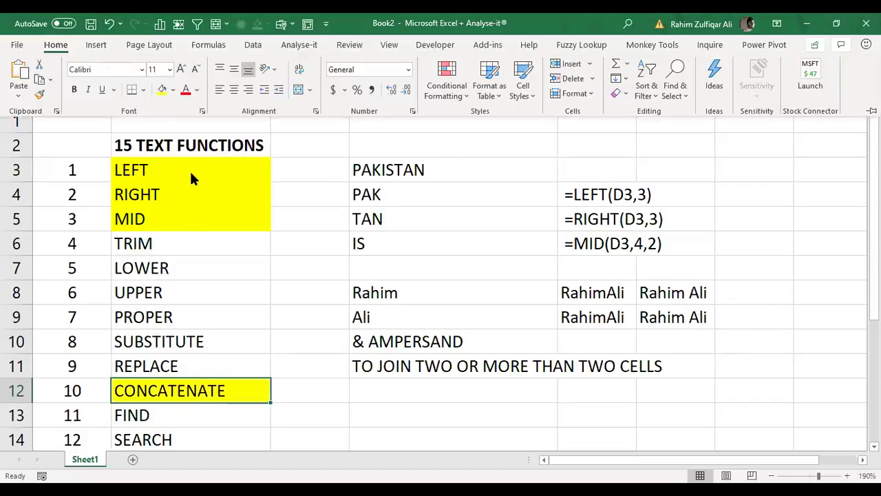
left_click(207, 244)
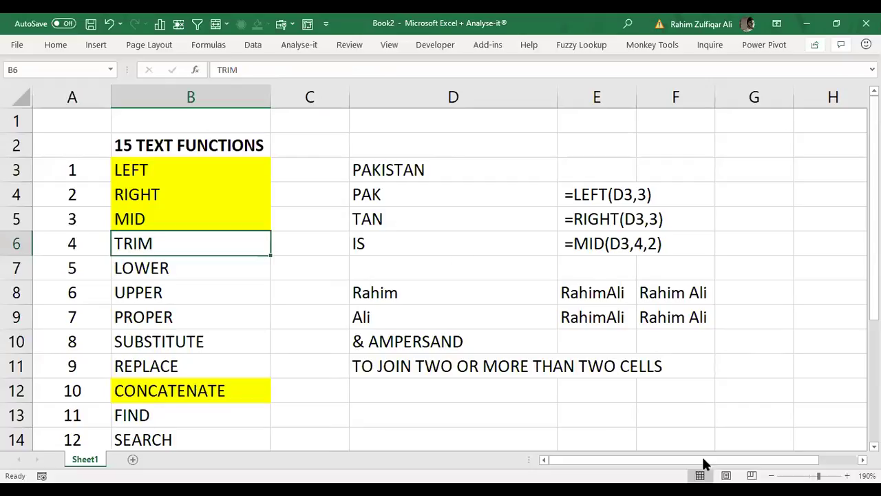
Step: Zoom the sheet out to 160% and select D13 for the next example
left_click(771, 475)
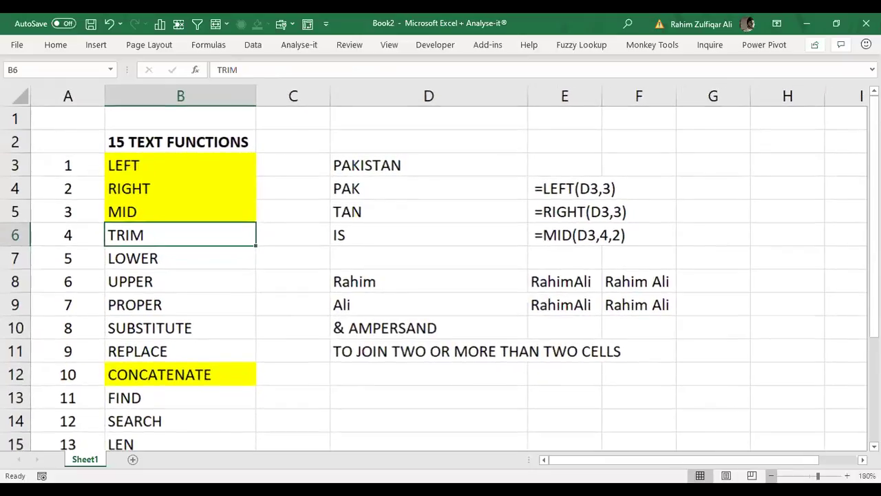
left_click(771, 475)
scroll(413, 426, "down", 1)
left_click(396, 359)
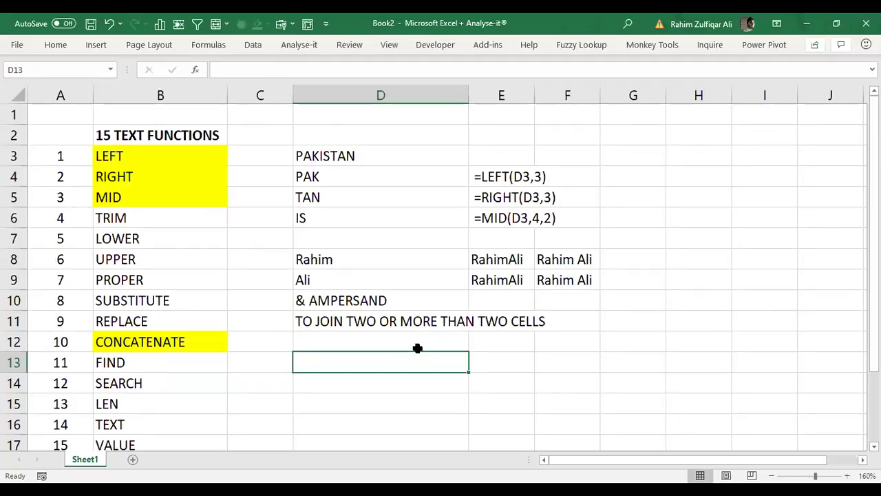
Step: Type a sample first name in all capitals into D13
type("RAHI")
key("BackSpace")
key("BackSpace")
key("BackSpace")
type("RAHIM")
key("ctrl+Return")
key("Return")
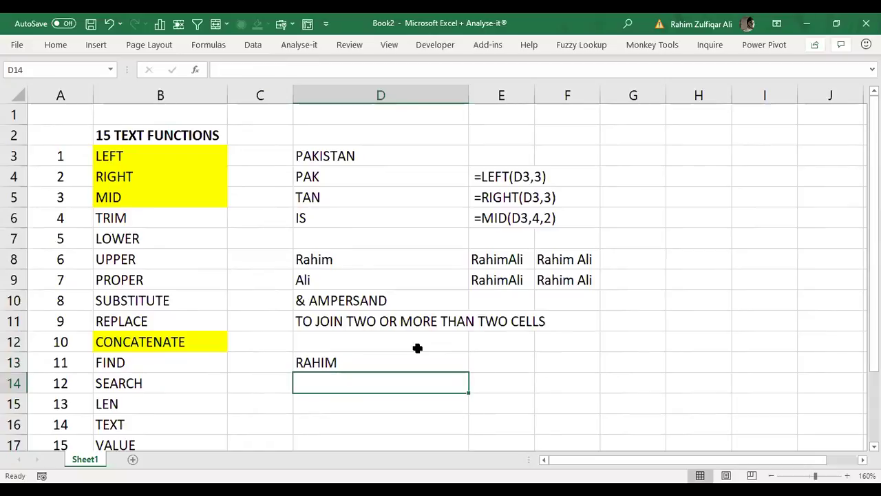
Step: Enter =LOWER(D13) in D14 to show the name in lowercase
type("=l")
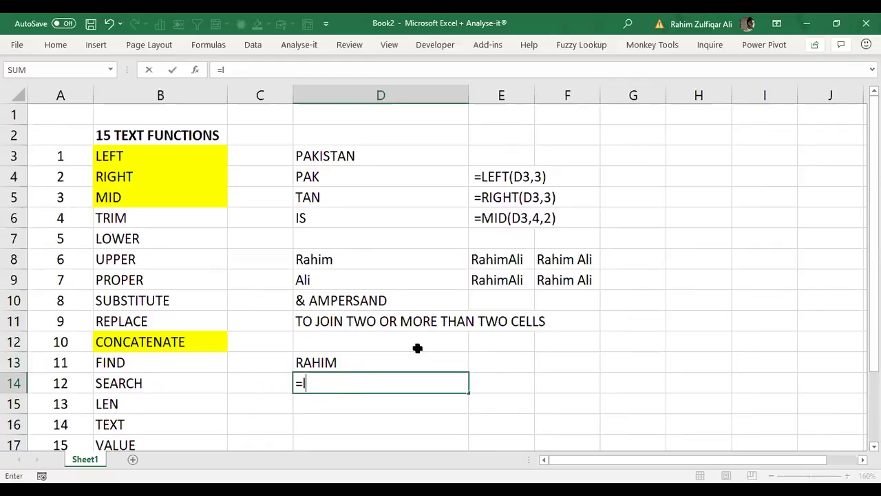
type("ow")
key("Tab")
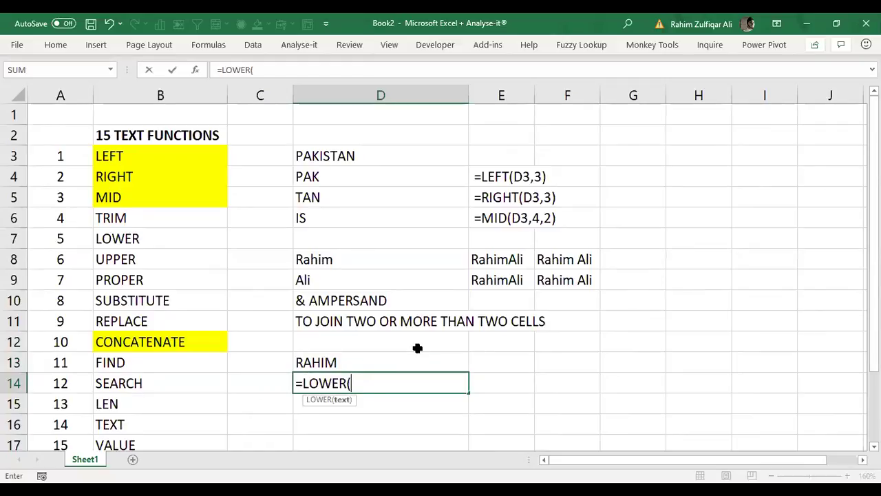
left_click(417, 348)
type(")")
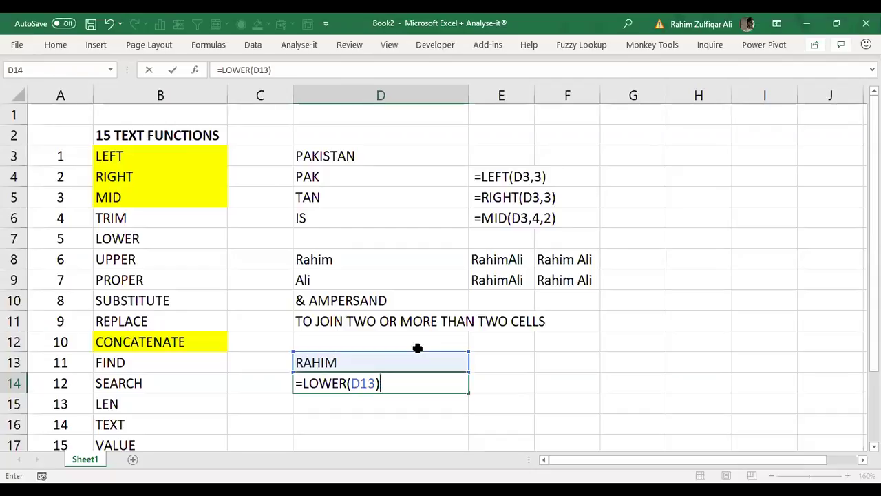
key("Return")
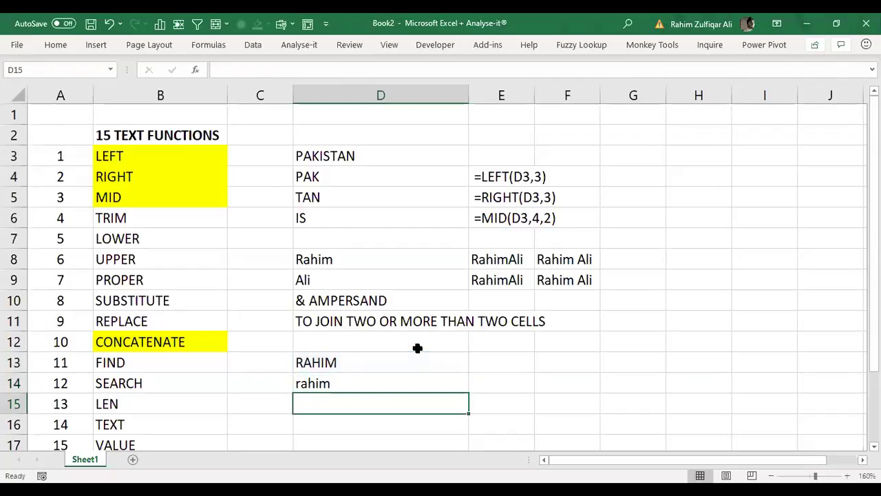
key("Up")
key("Up")
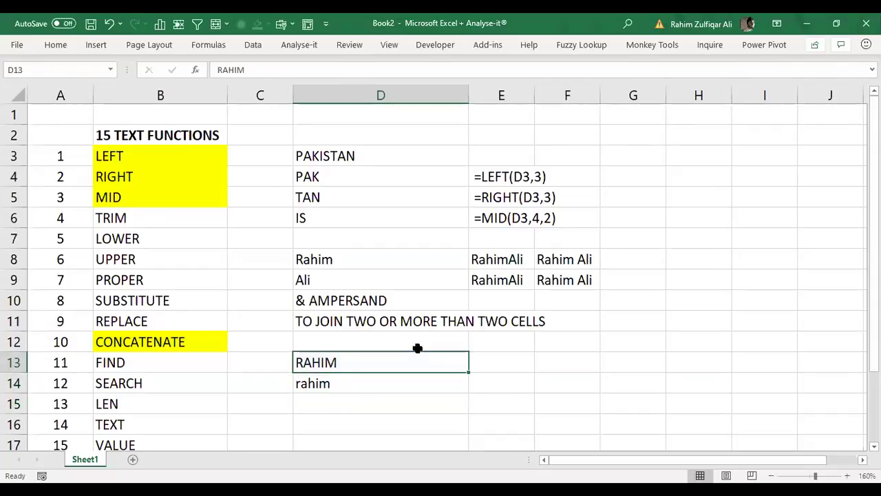
key("Down")
key("Down")
key("Right")
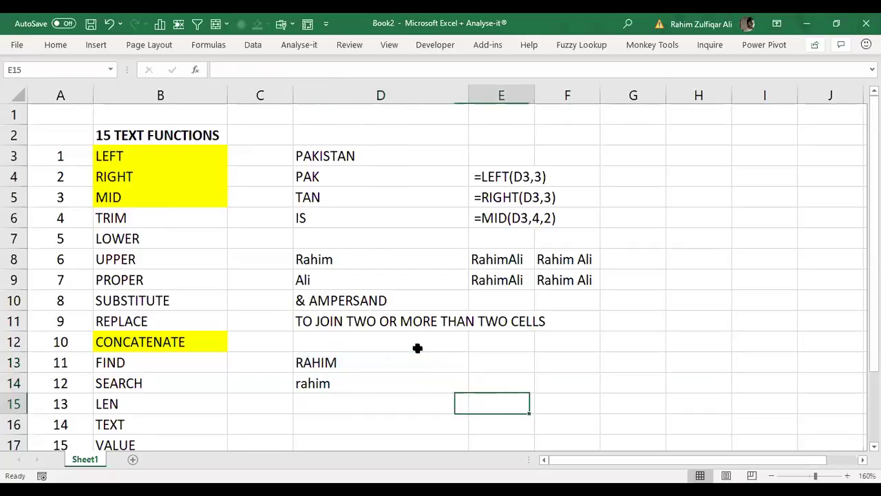
key("Up")
Step: Enter =UPPER(D14) in E14 to convert the lowercase name back to capitals
type("=")
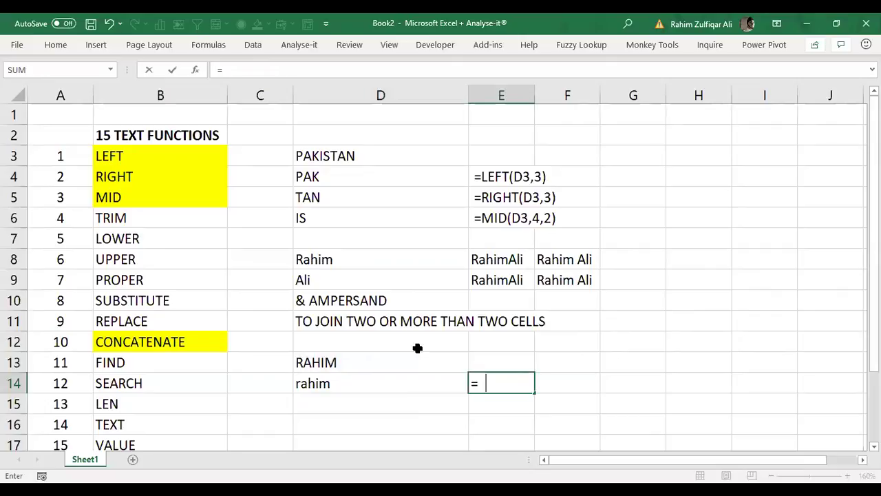
type(" UPPER(D14)")
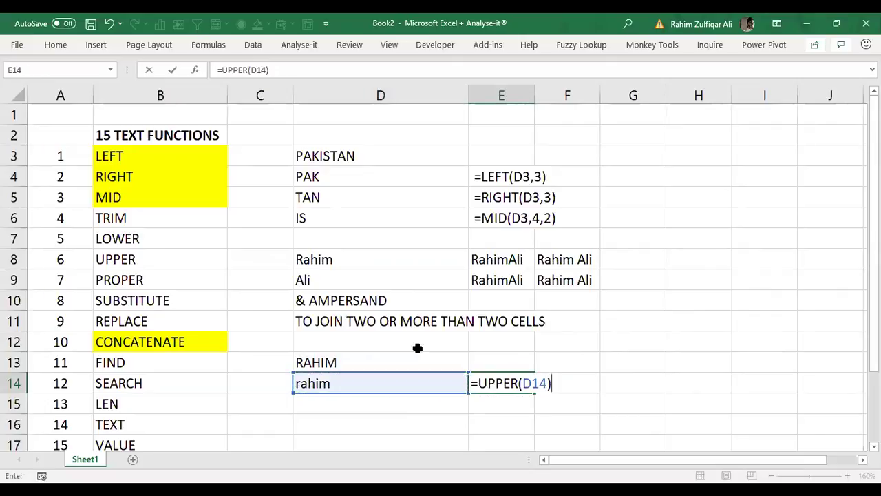
key("Return")
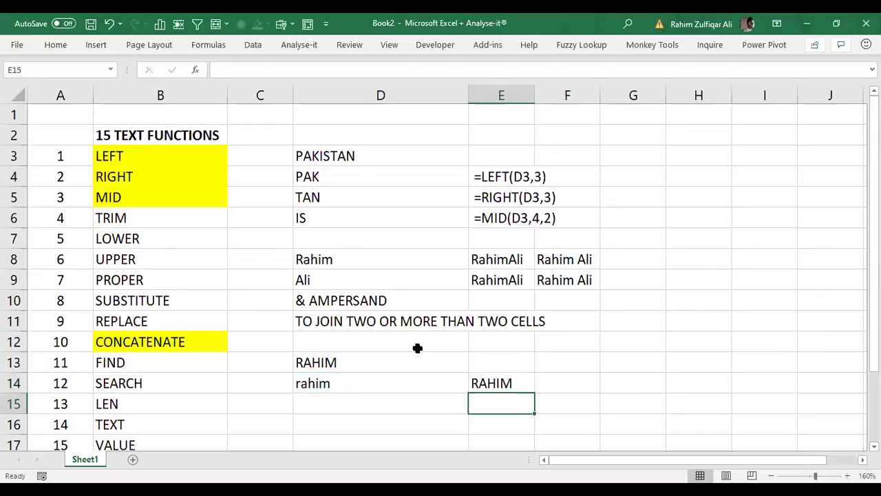
key("Up")
key("Right")
Step: Enter =PROPER(E14) in F14 to capitalise only the name's first letter
type("=")
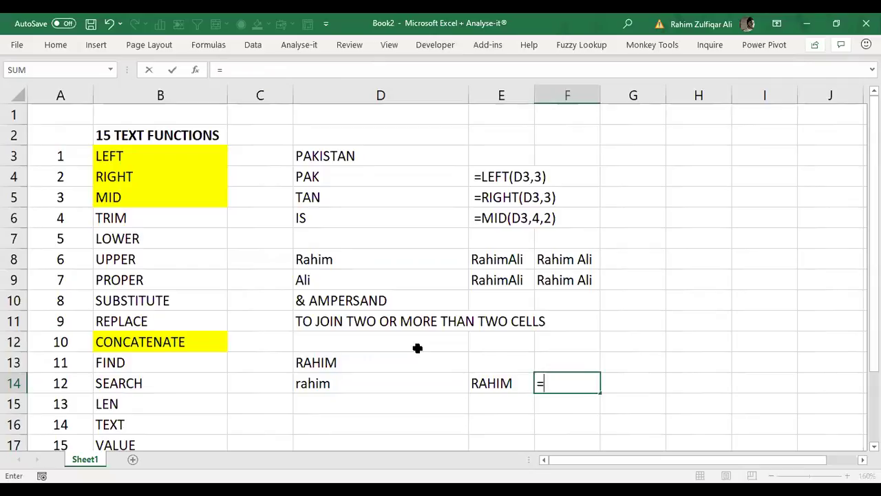
type("pro")
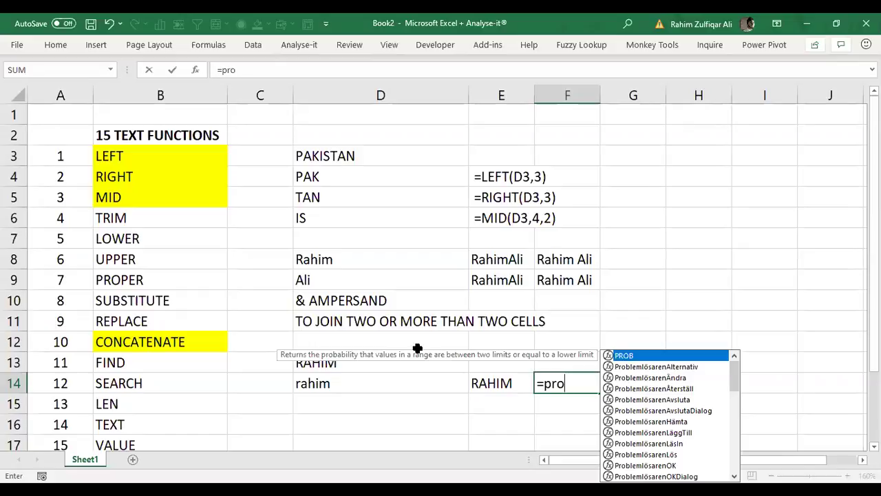
type("p")
key("Tab")
key("Left")
type(")")
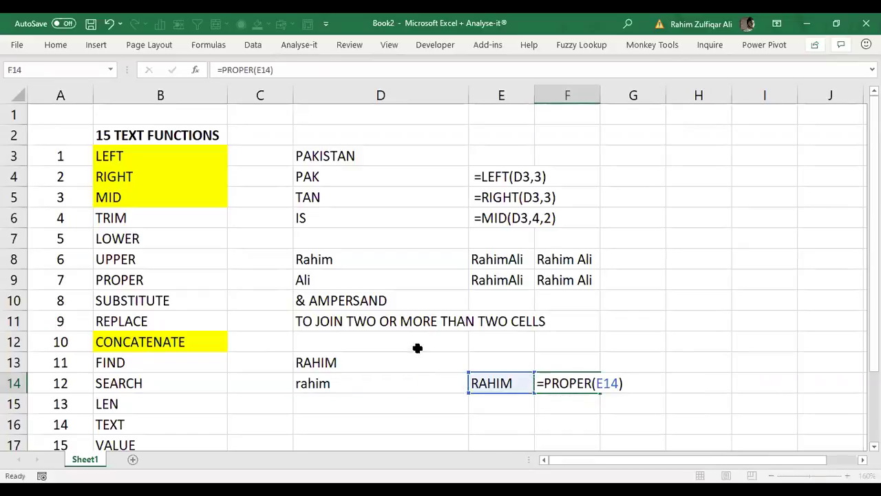
key("Return")
key("Up")
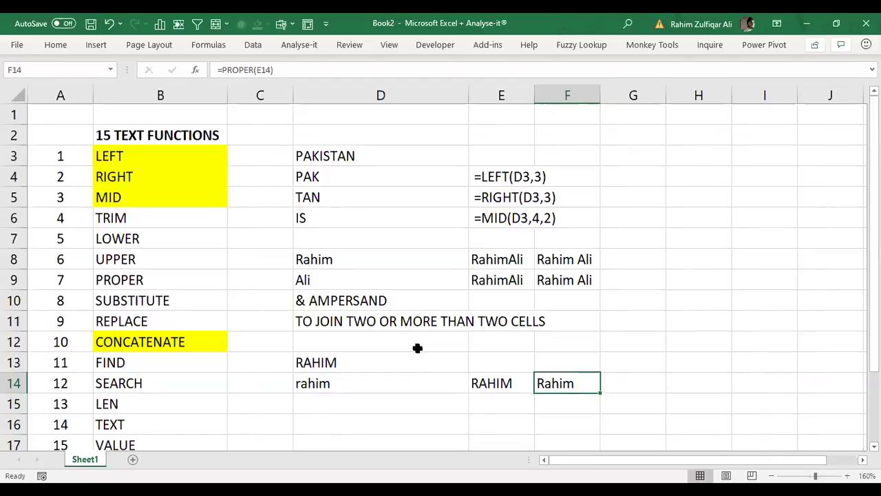
key("F2")
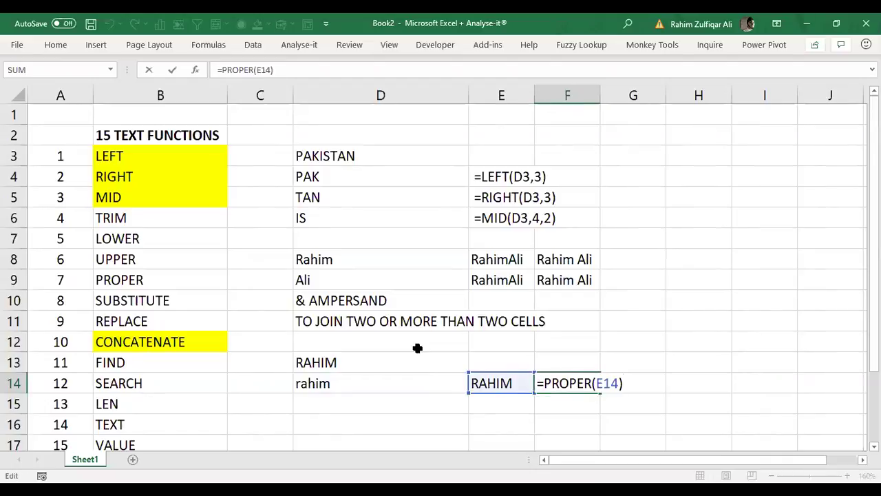
key("Escape")
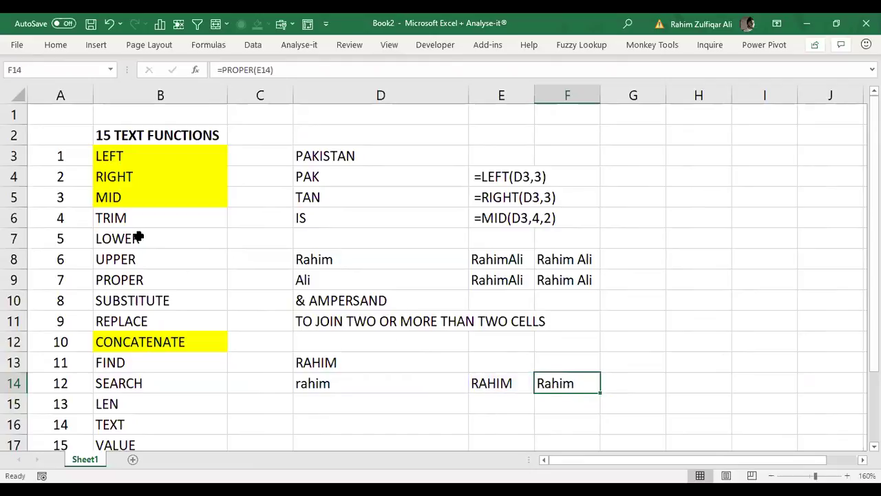
Step: Fill the LOWER, UPPER and PROPER labels in B7:B9 yellow
left_click(139, 239)
left_click(128, 261, "ctrl")
left_click(128, 278, "ctrl")
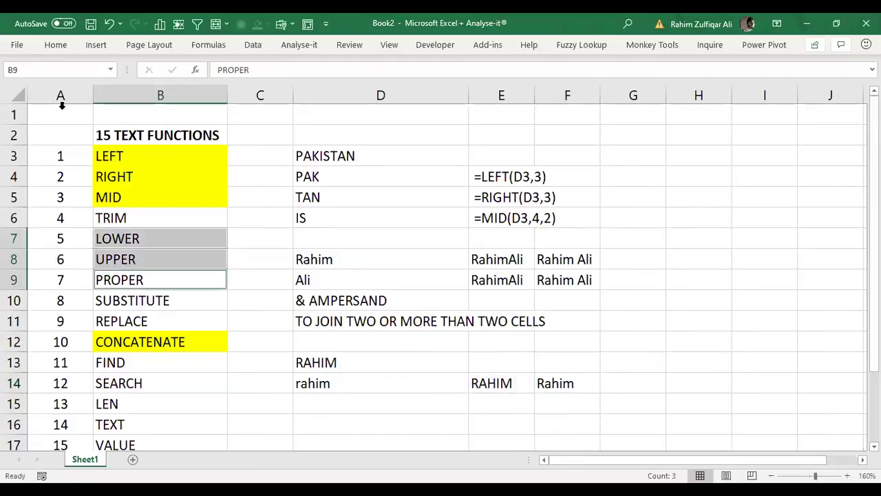
left_click(59, 45)
left_click(158, 90)
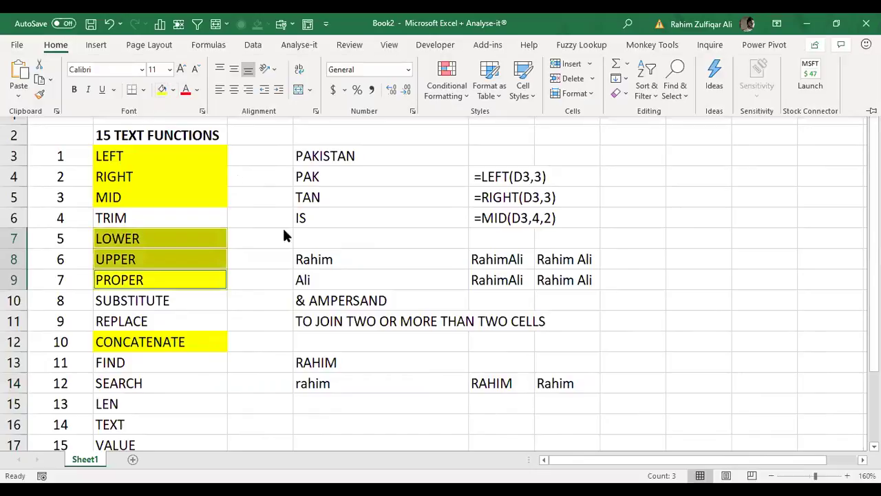
Step: Review the LOWER, UPPER and PROPER results across D14:F14
left_click(372, 387)
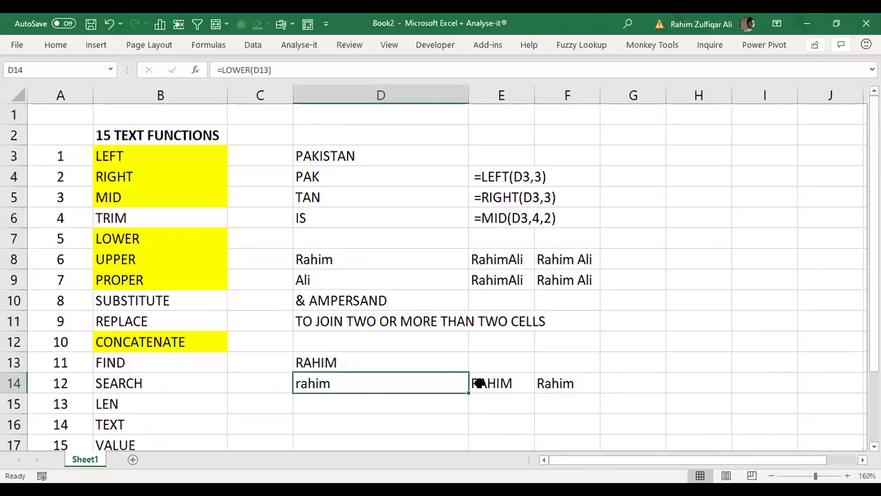
key("Right")
key("Right")
key("Right")
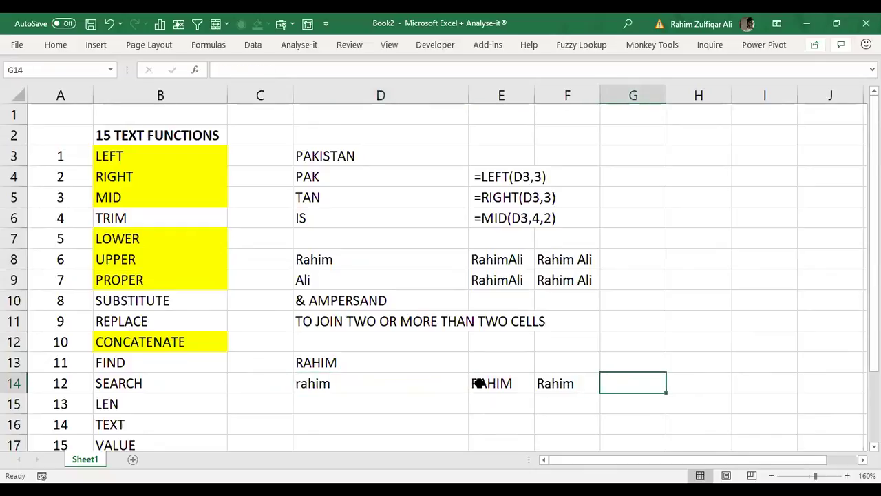
key("Left")
key("Left")
key("Left")
key("Left")
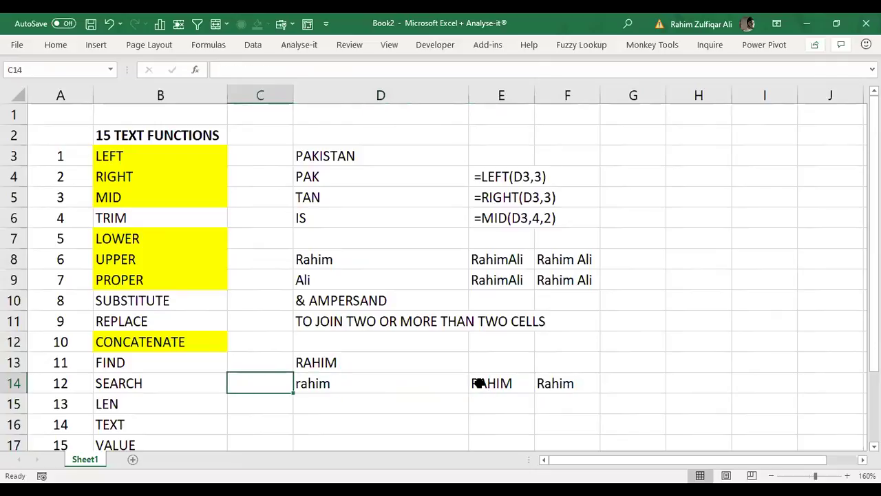
key("Right")
key("Right")
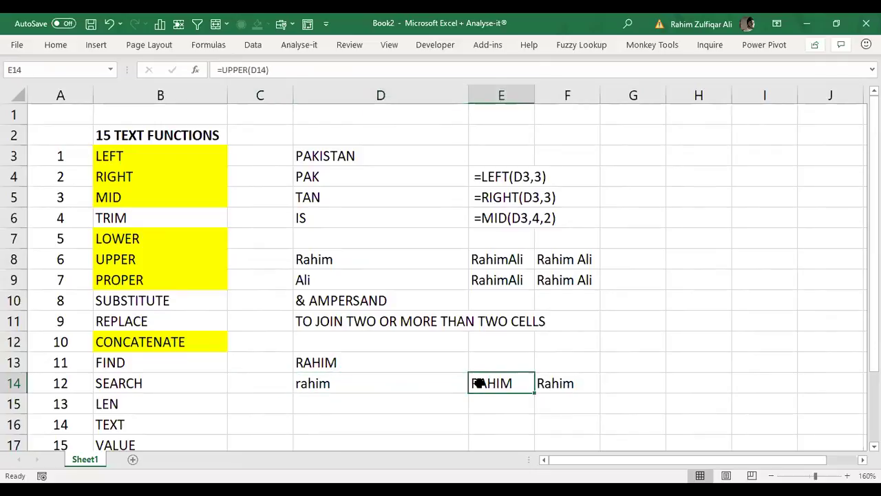
key("Right")
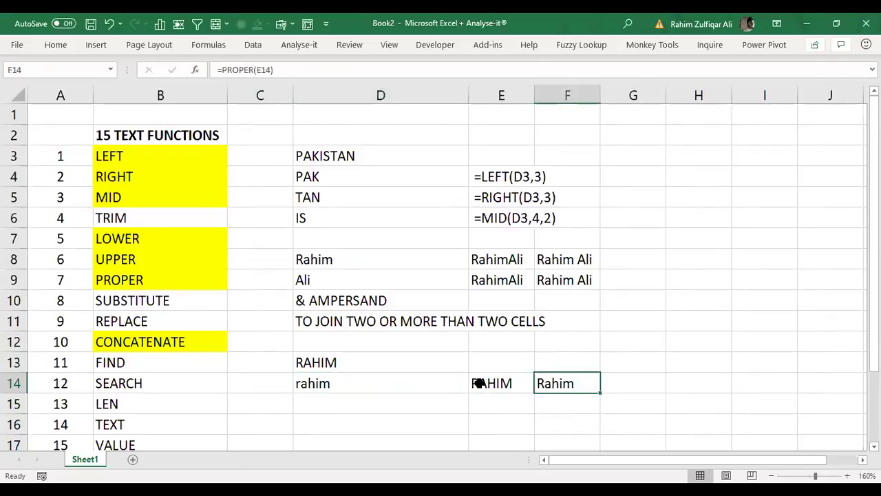
key("Right")
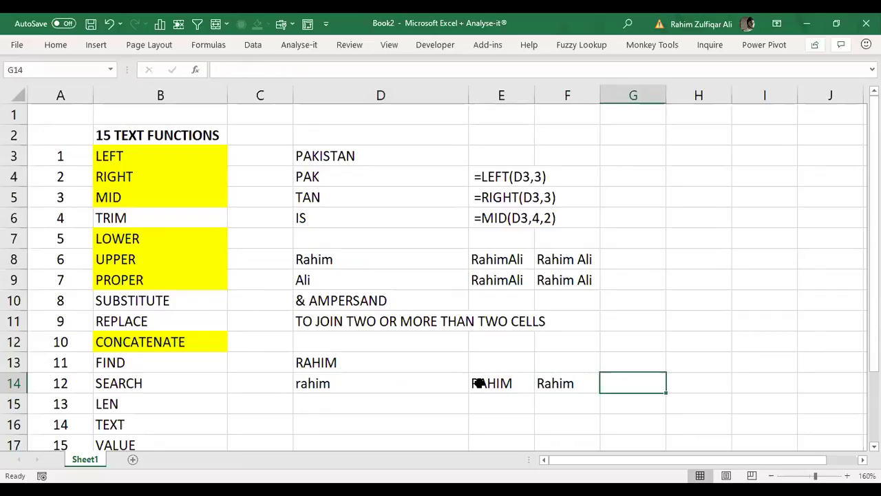
Step: Add a bold 'Challenge' heading in H3 with 'to be or not to be' in H4, widening column H
key("Right")
key("Right")
key("Right")
key("Right")
key("Right")
key("Right")
key("Right")
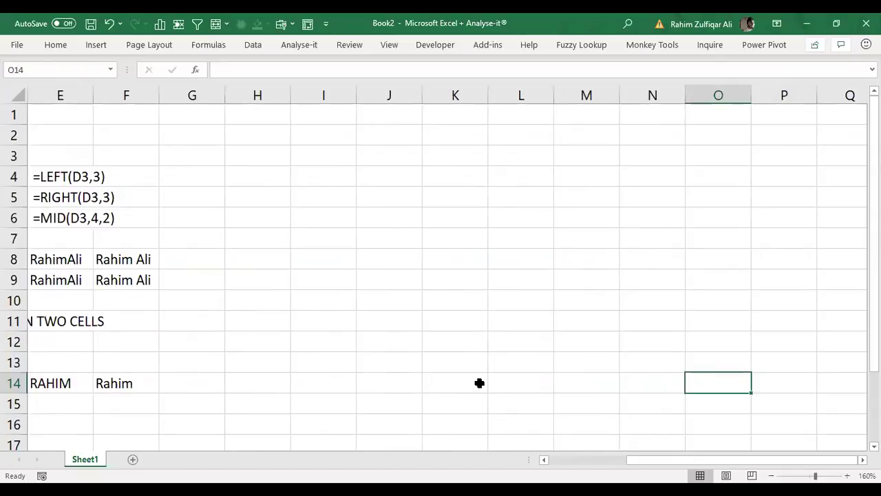
key("Right")
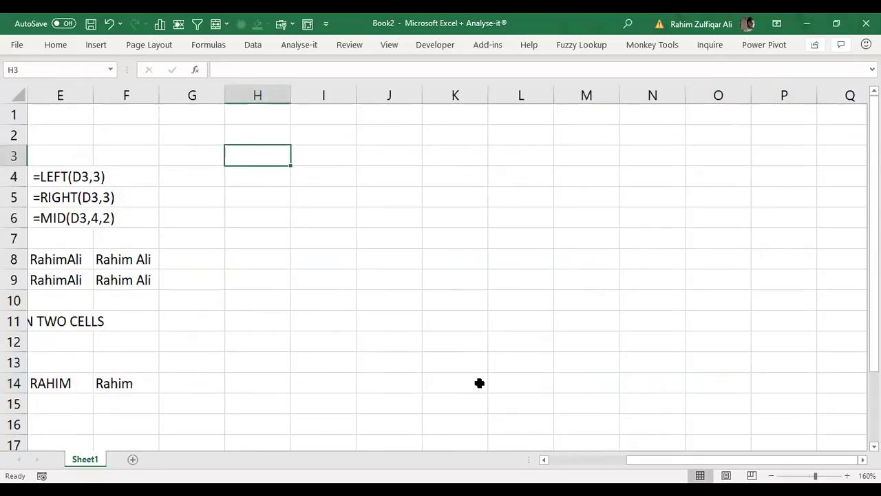
type("Challenge")
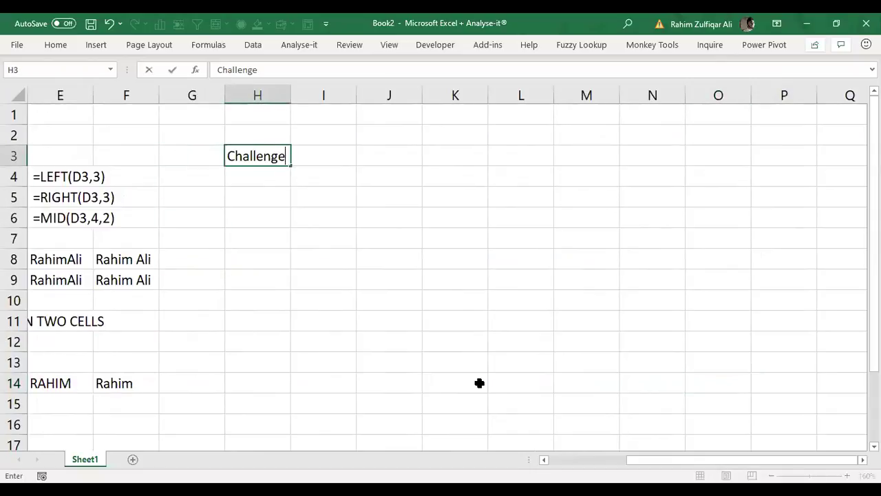
key("Return")
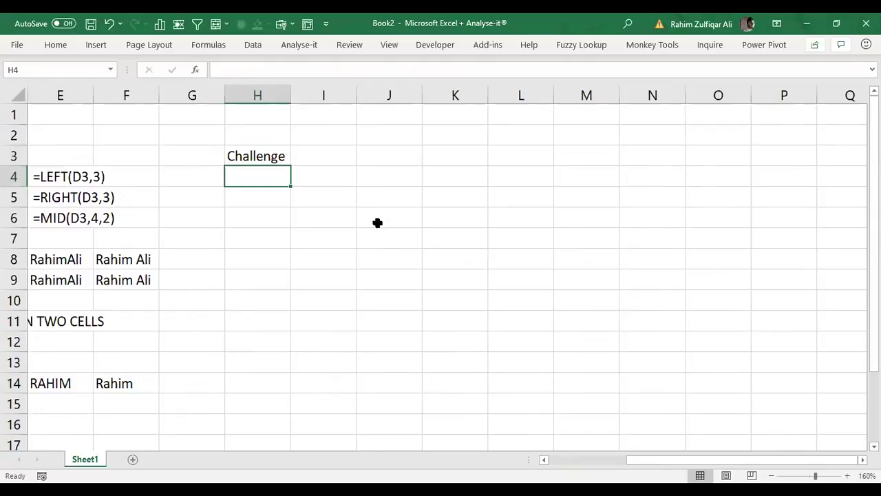
double_click(290, 97)
type("to")
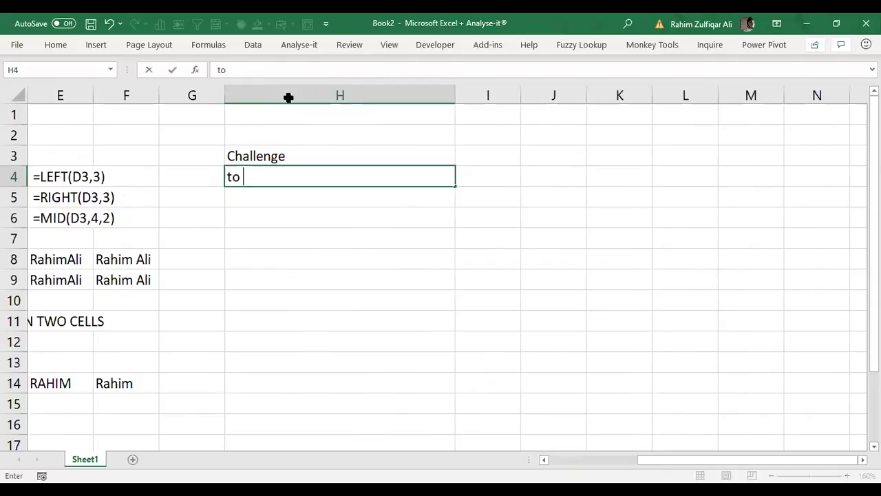
type(" be or not to")
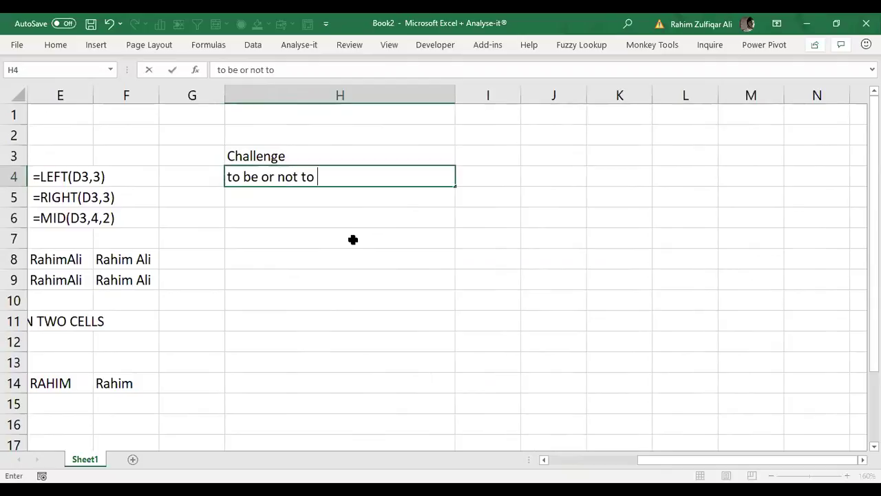
type(" be")
key("Return")
key("Up")
key("Up")
key("ctrl+b")
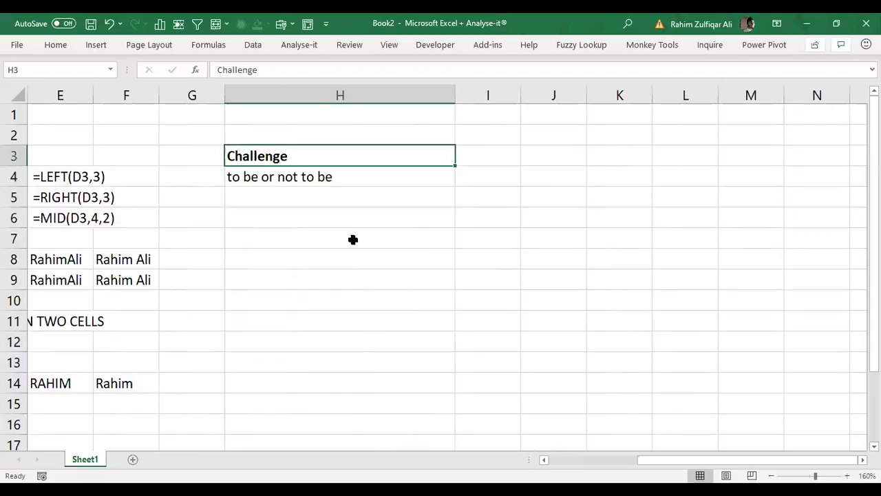
key("Down")
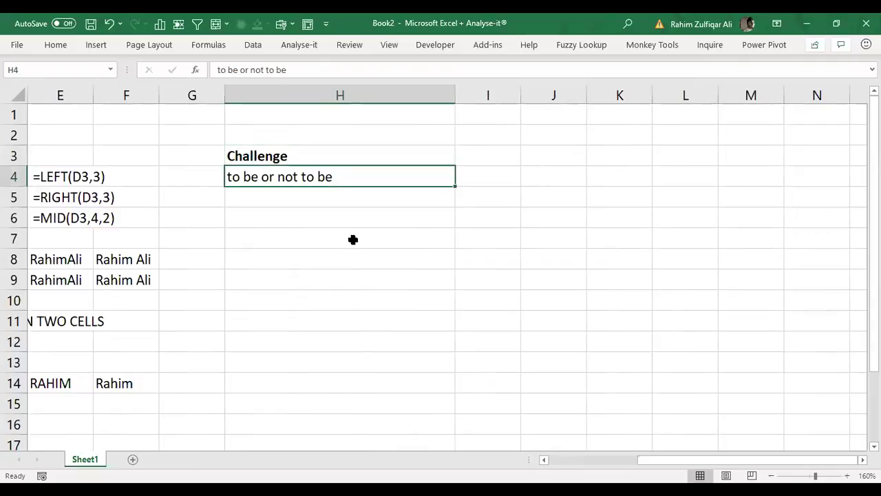
Step: Enter the capitalised 'To be or not to be' in H6
key("Down")
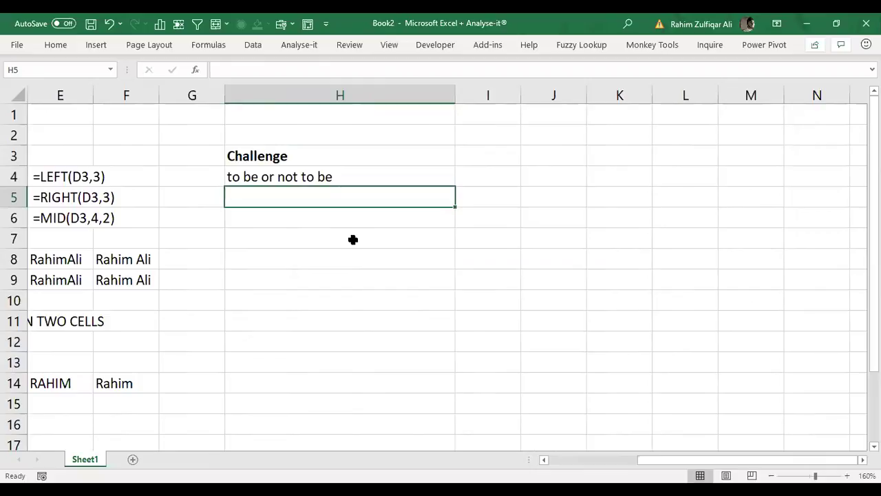
key("Down")
type("To be or not to b")
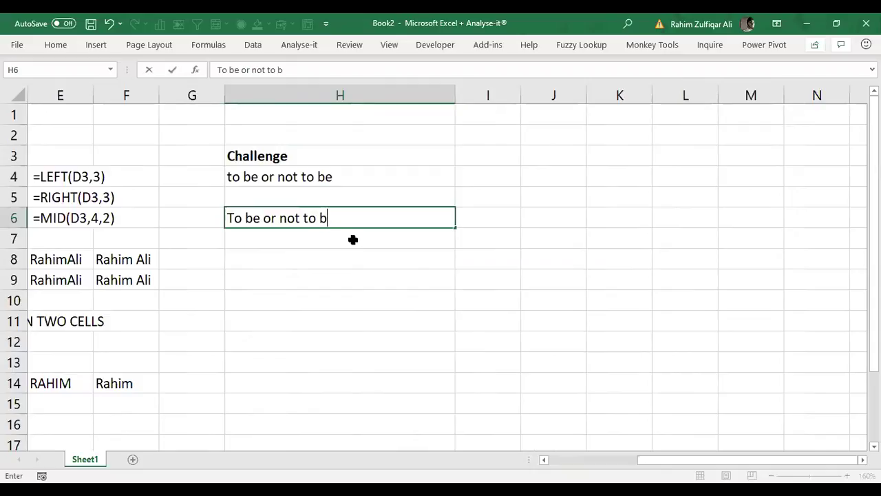
type("e")
key("Return")
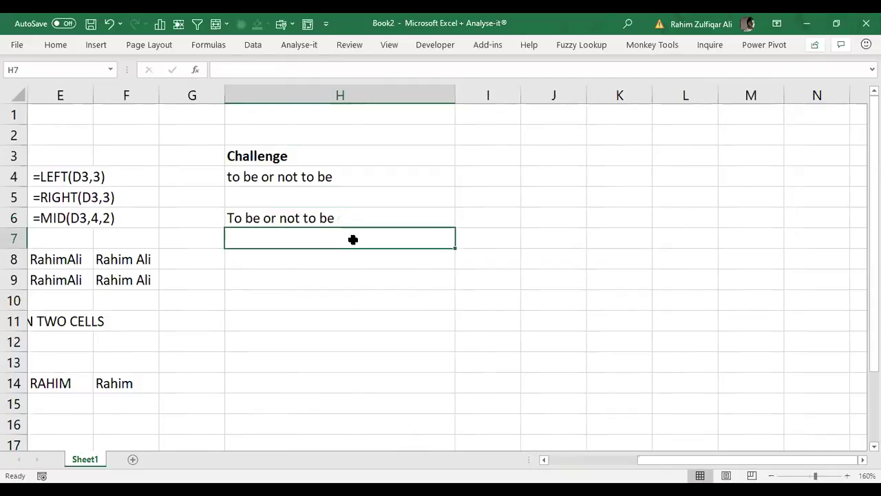
key("Up")
Step: Fill cell H4 with yellow
left_click(318, 176)
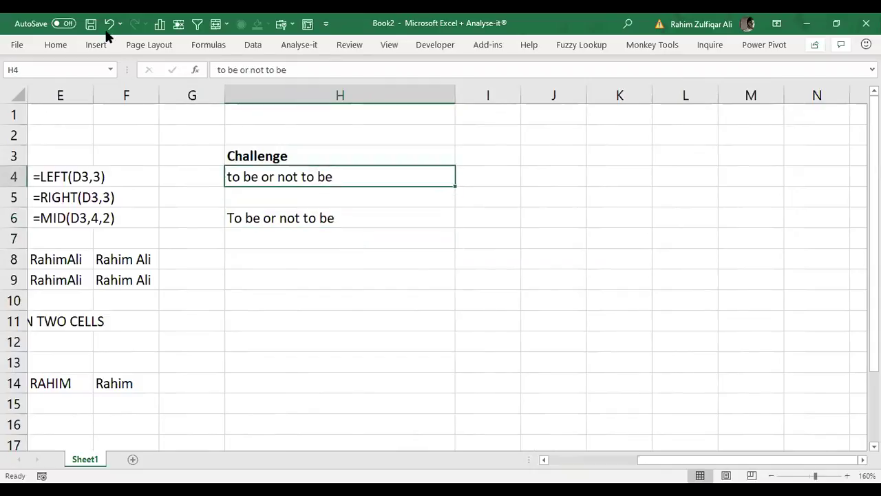
left_click(63, 43)
left_click(162, 89)
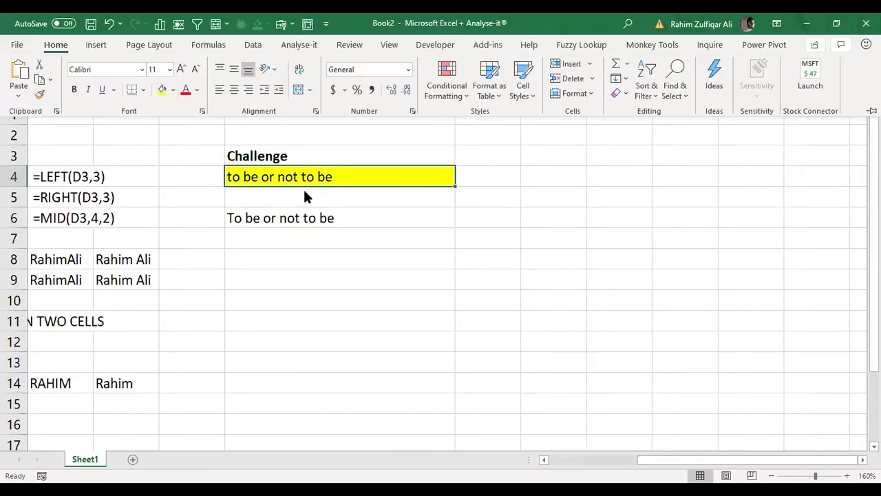
Step: Fill cell H6 with light green
left_click(297, 219)
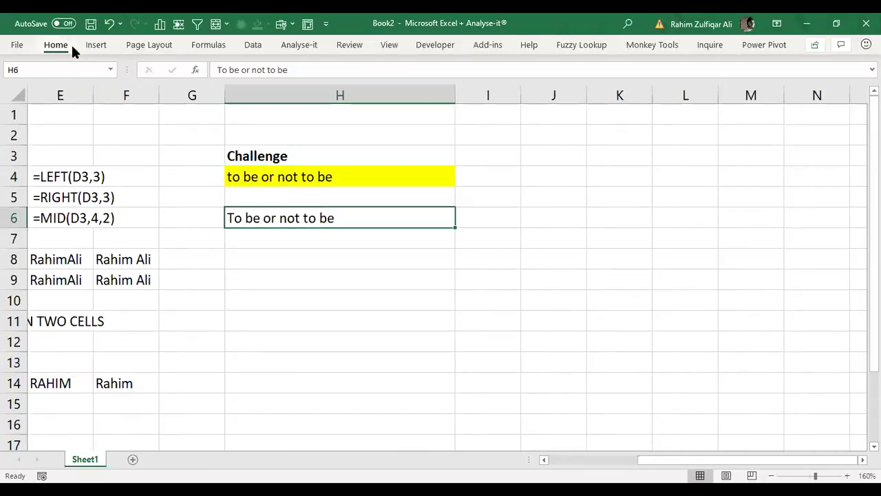
left_click(61, 44)
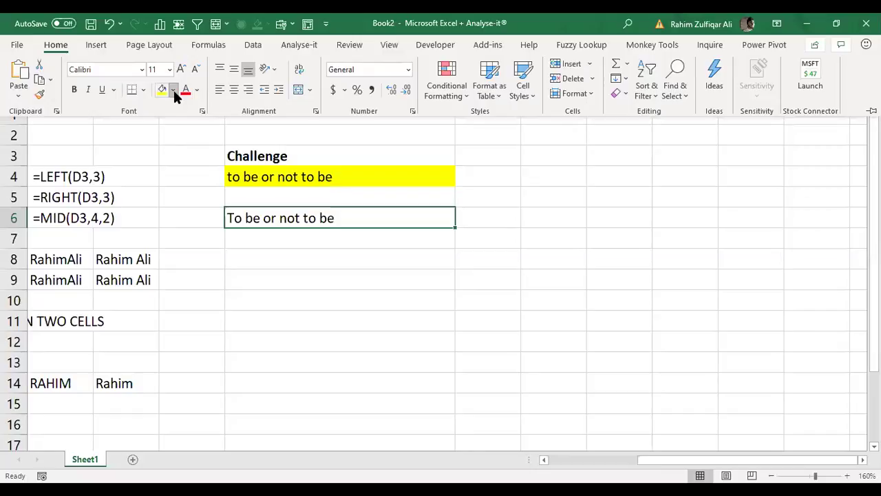
left_click(262, 155)
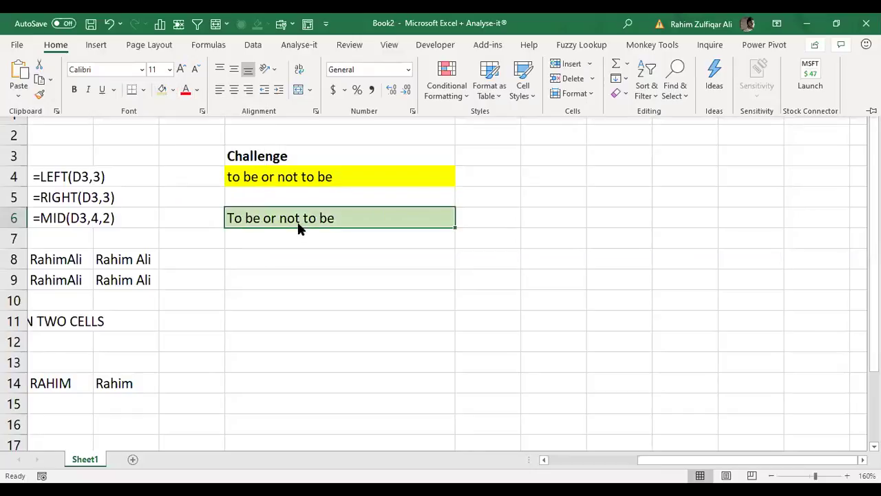
left_click(296, 178)
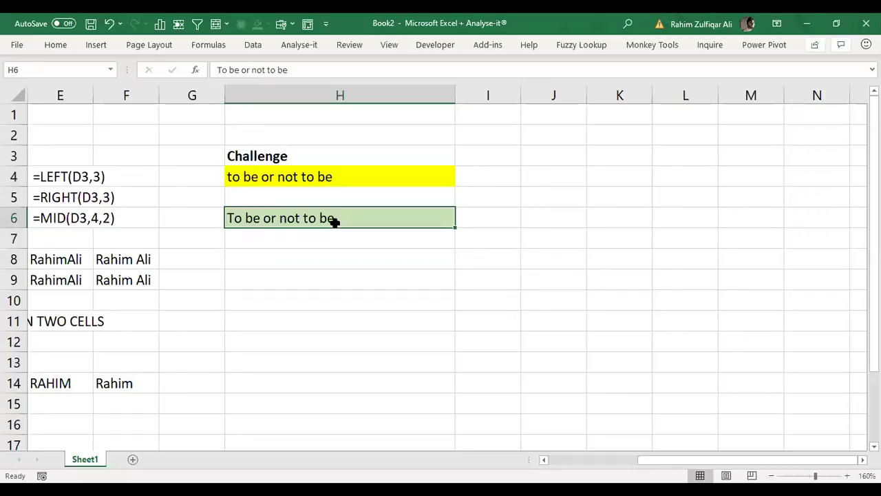
left_click(303, 176)
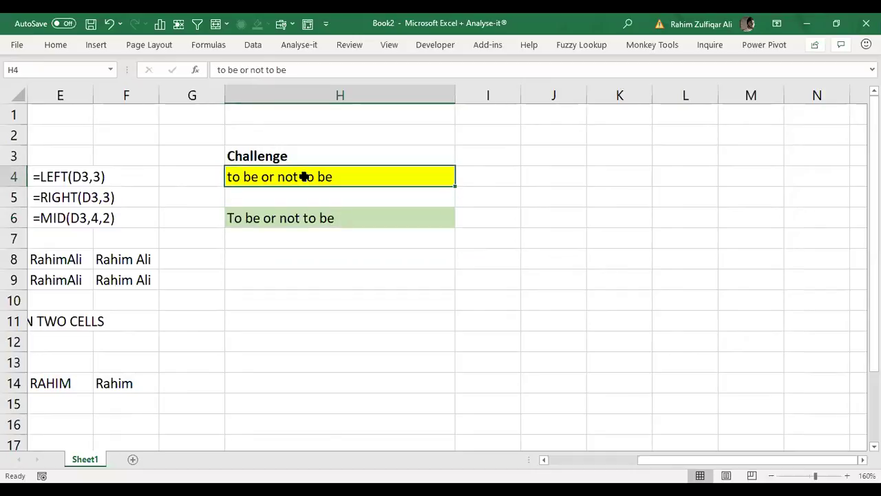
left_click(276, 222)
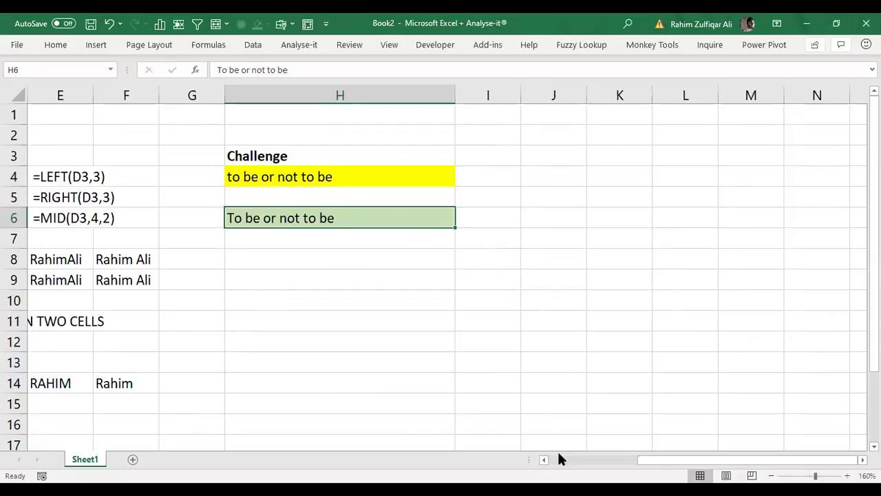
Step: Narrow columns C and G so the function list and column H fit on screen
scroll(275, 93, "left", 3)
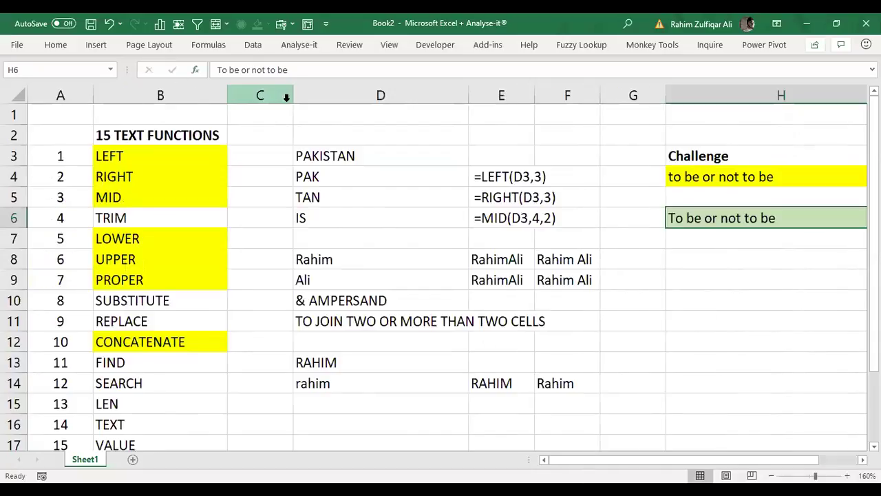
left_click_drag(289, 98, 238, 98)
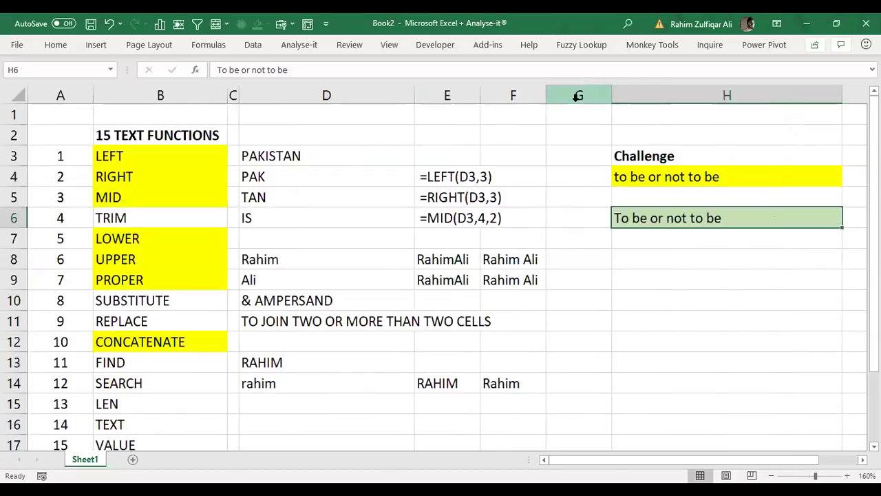
left_click_drag(606, 95, 554, 95)
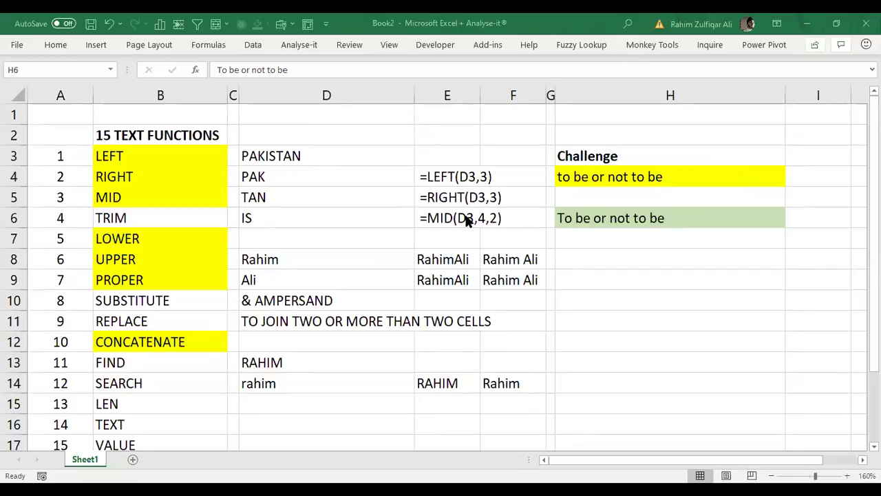
left_click(453, 177)
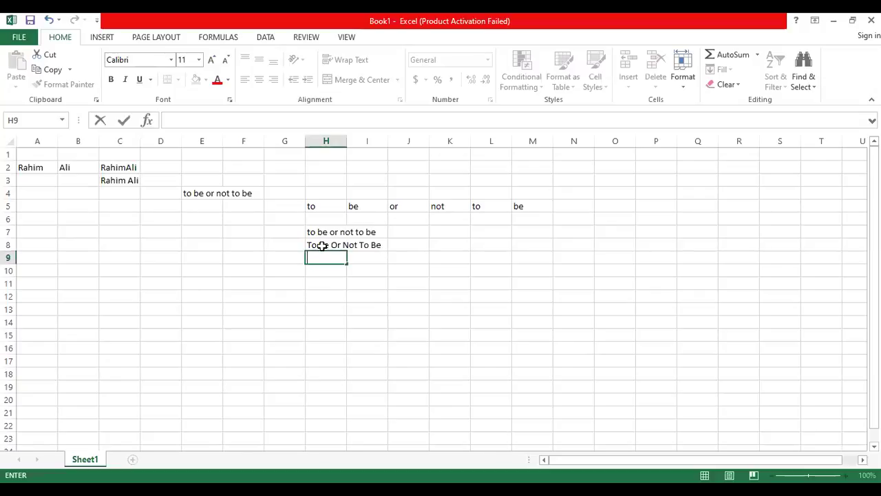
left_click(322, 245)
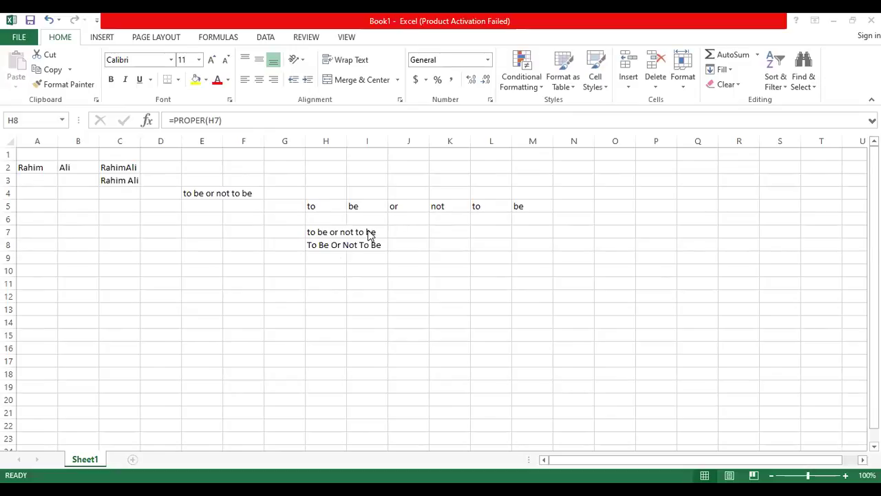
left_click(317, 230)
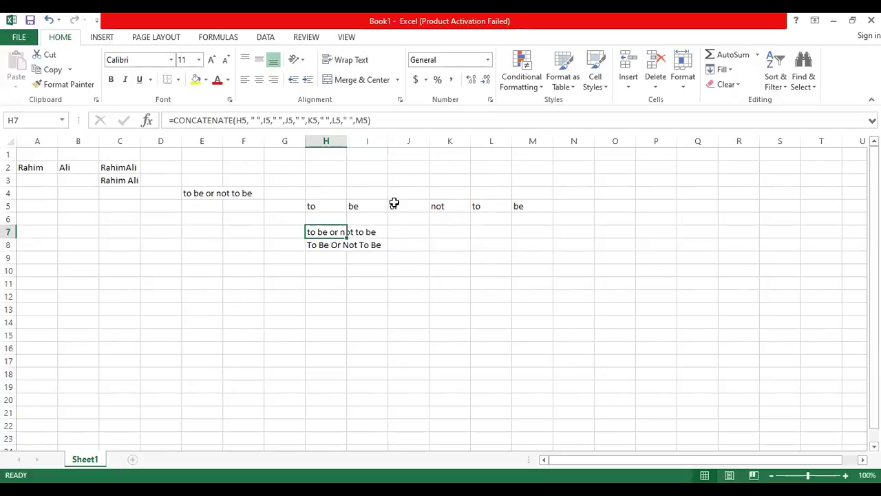
left_click(339, 245)
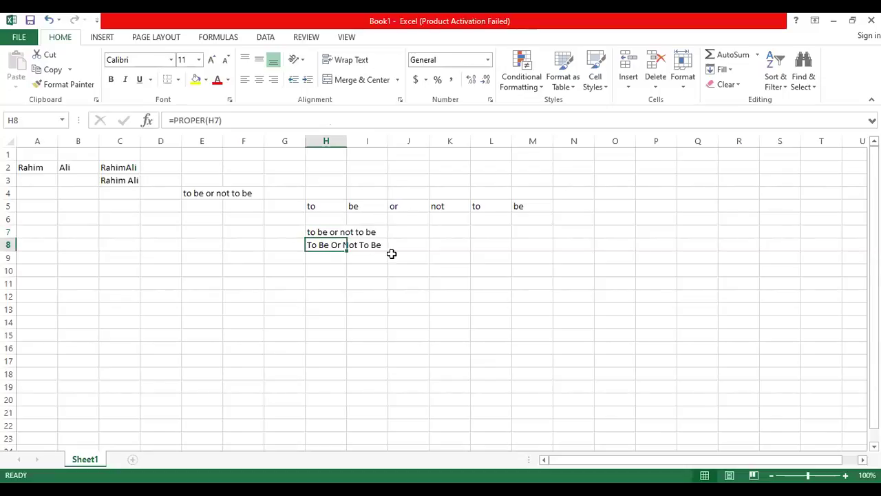
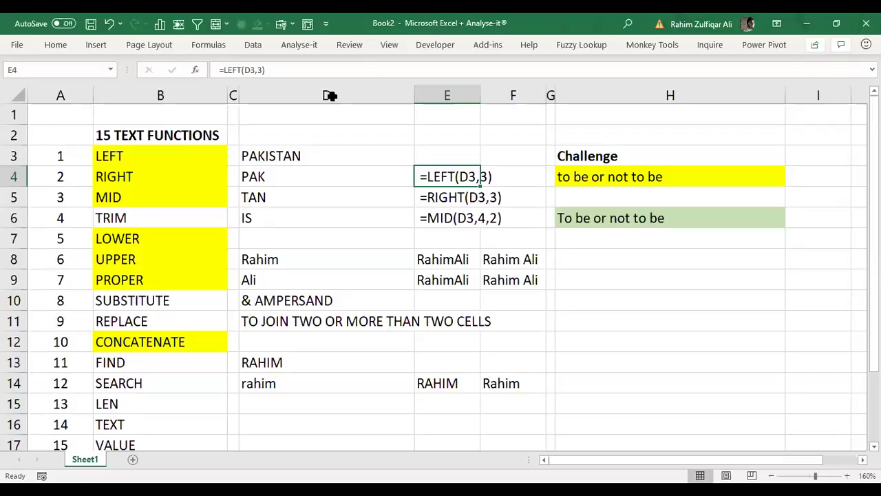
Step: Compare the capitalised answer sentence in H6 with the original lowercase sentence in H4
key("Right")
key("Right")
key("Right")
key("Down")
key("Down")
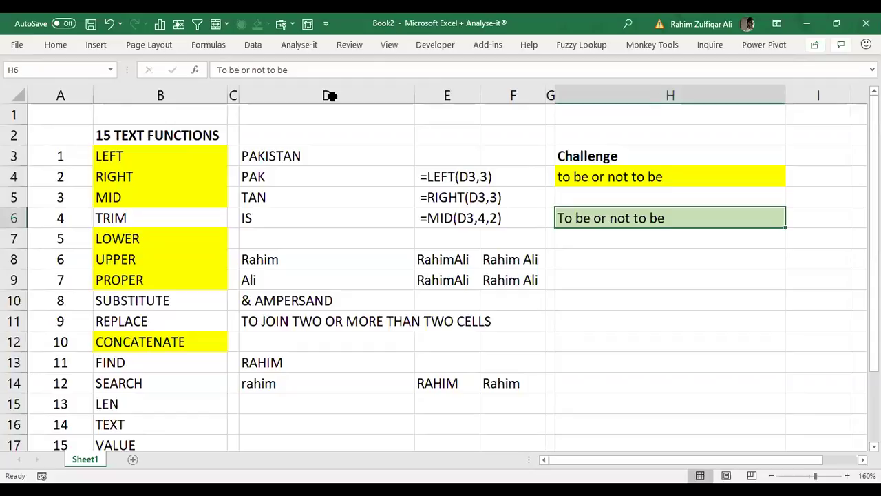
left_click(632, 232)
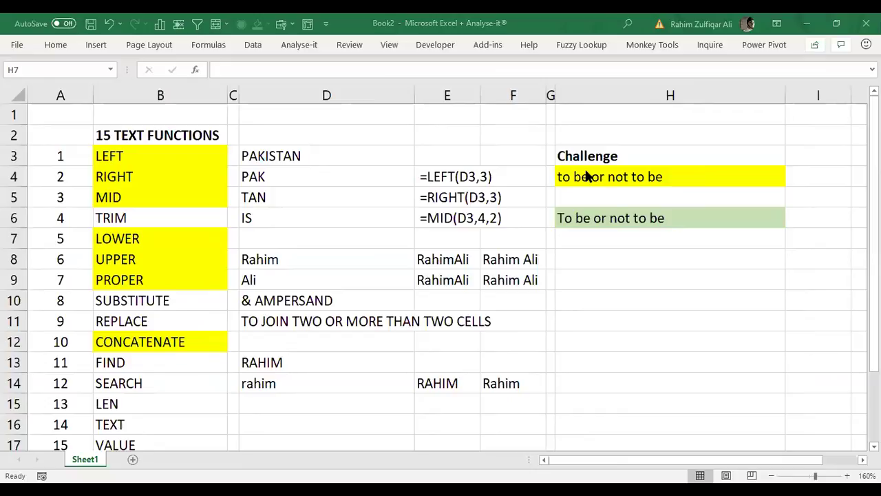
key("Up")
left_click(613, 179)
left_click(630, 219)
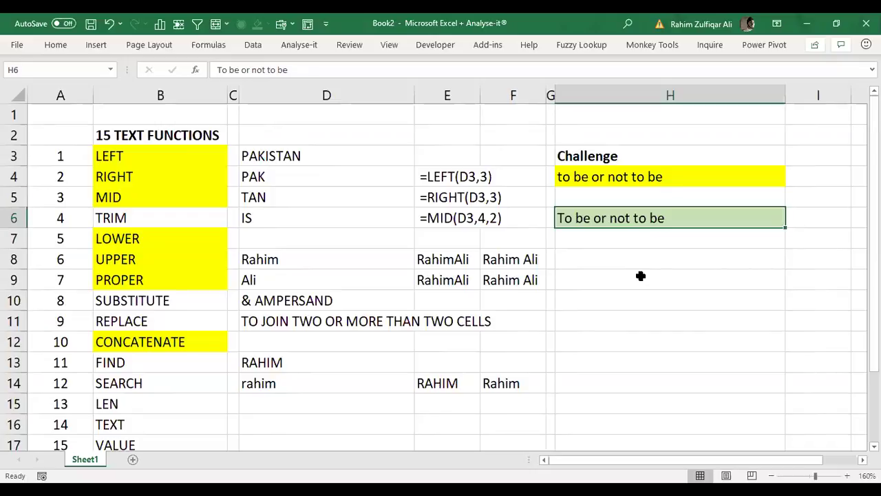
key("Up")
key("Up")
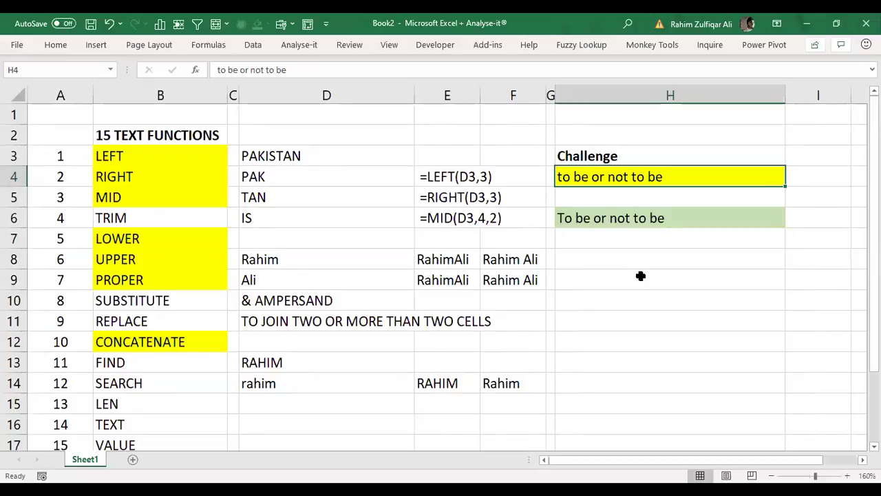
Step: Begin a new formula in cell H8 with an equals sign
key("Down")
key("Down")
key("Down")
key("Down")
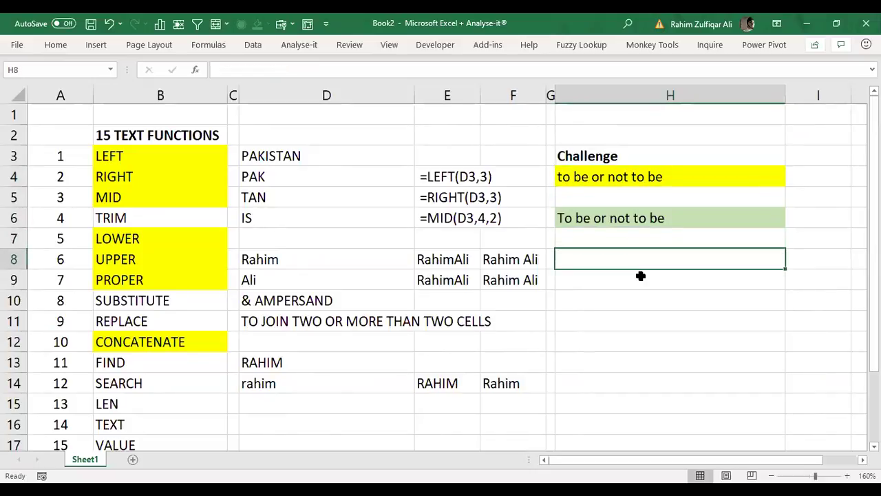
key("Up")
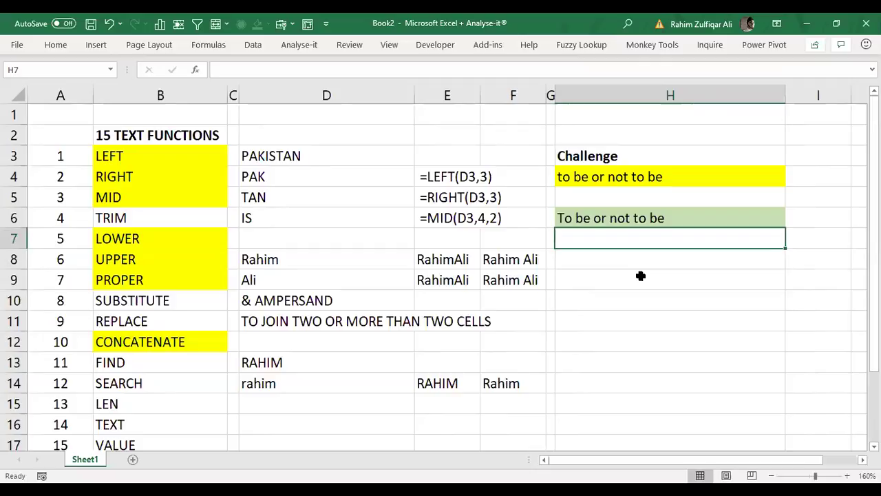
key("Down")
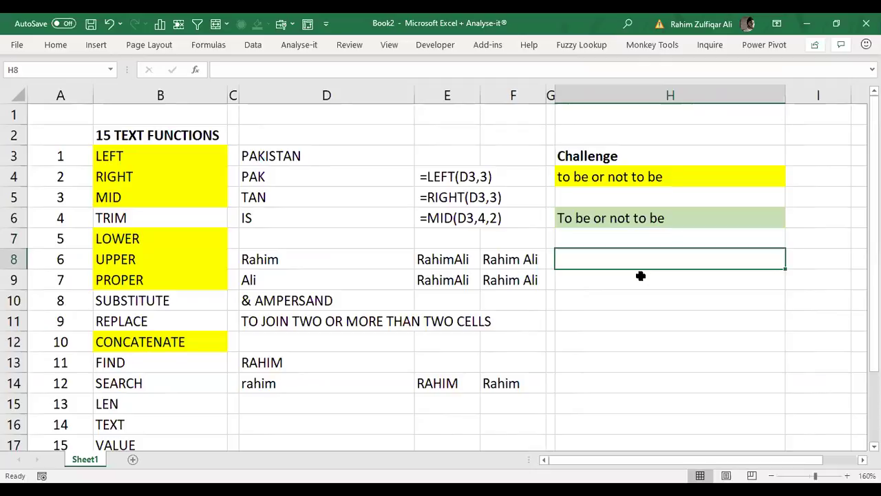
type("=")
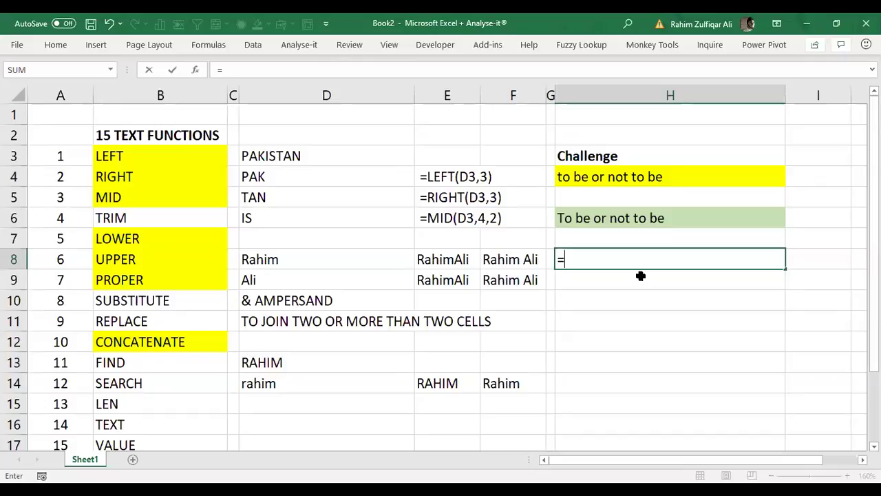
Step: Complete =LEFT(H4,1) in H8 to extract the first letter 't'
type("LEFT(")
key("Up")
key("Up")
key("Up")
key("Up")
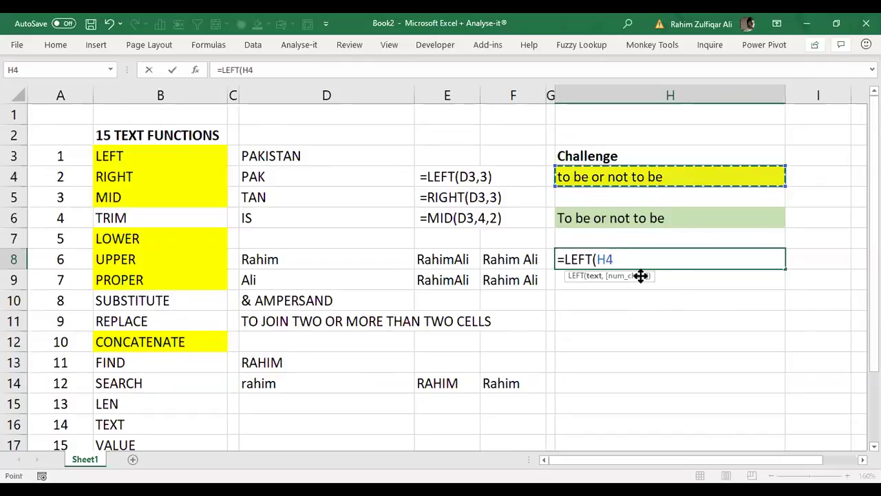
type(",1")
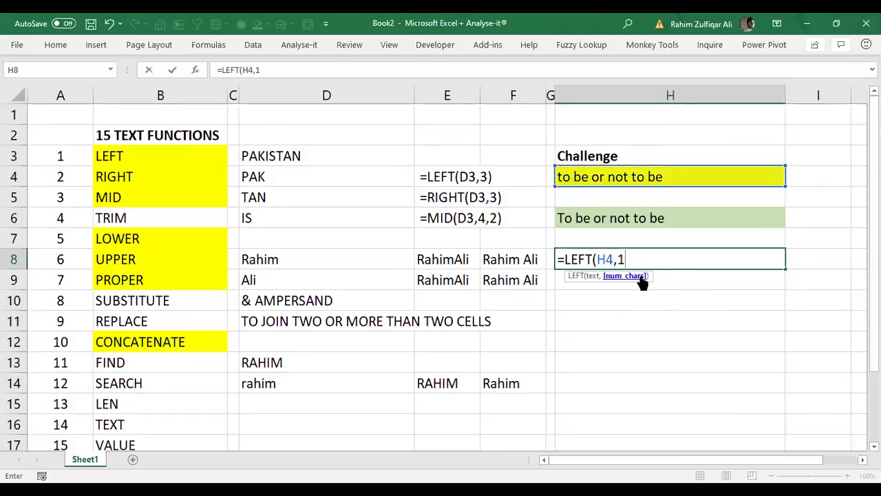
key("Return")
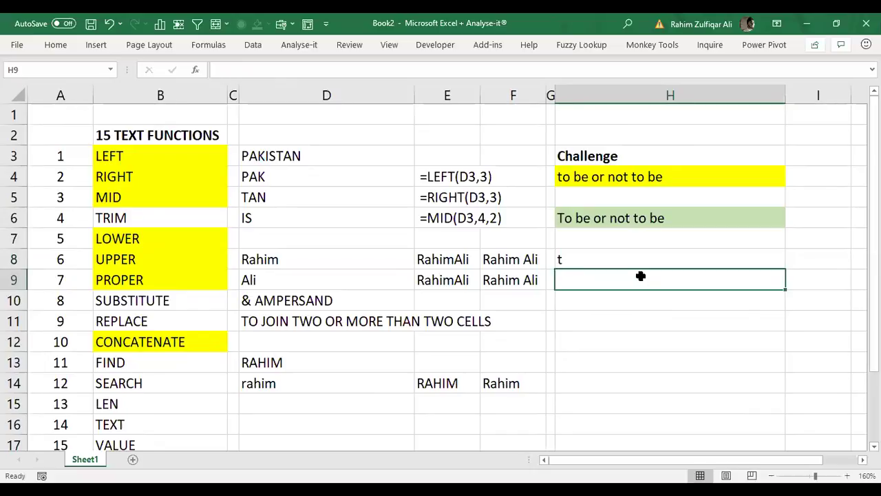
Step: Enter =UPPER(H8) in H9 to turn the letter into a capital 'T'
key("Up")
left_click(640, 275)
type("=")
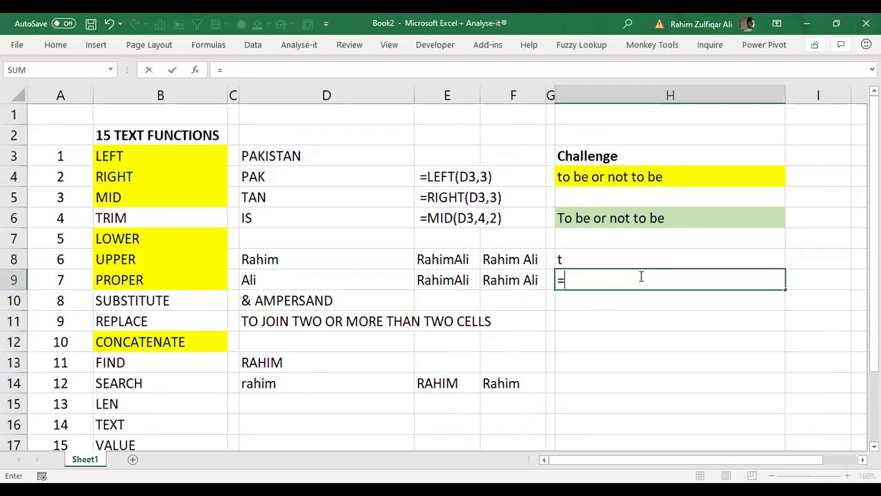
type("uppi")
key("BackSpace")
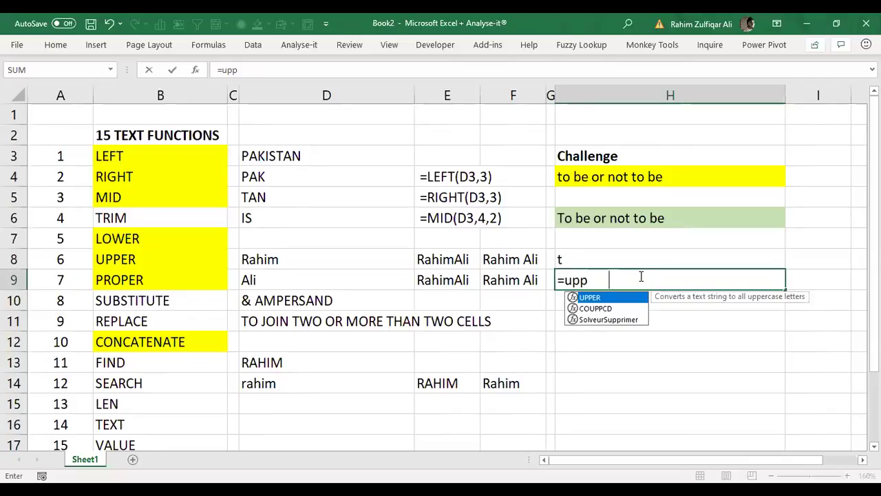
key("Tab")
key("Up")
type(")")
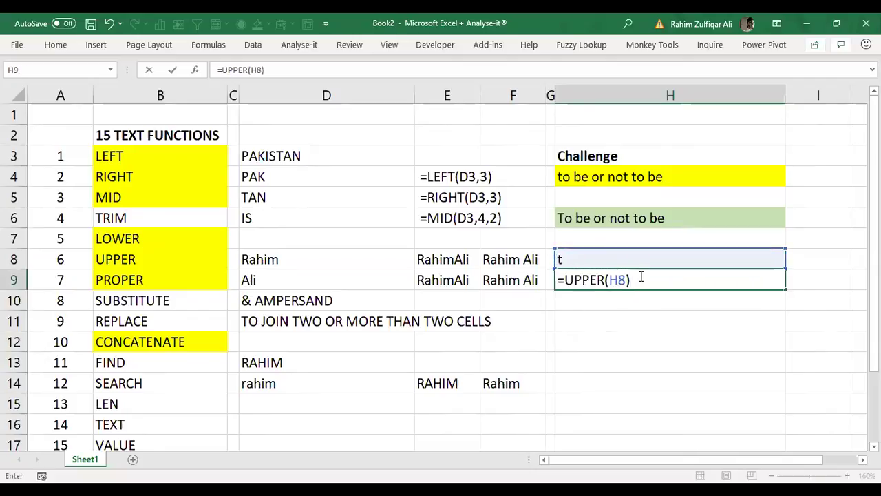
key("Return")
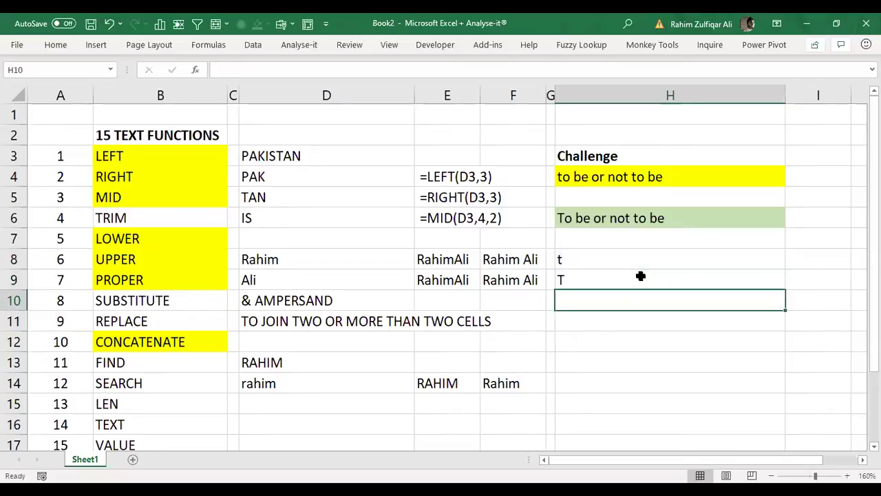
Step: Review the H8 and H9 formulas, then select both cells H8:H9
key("Up")
key("Up")
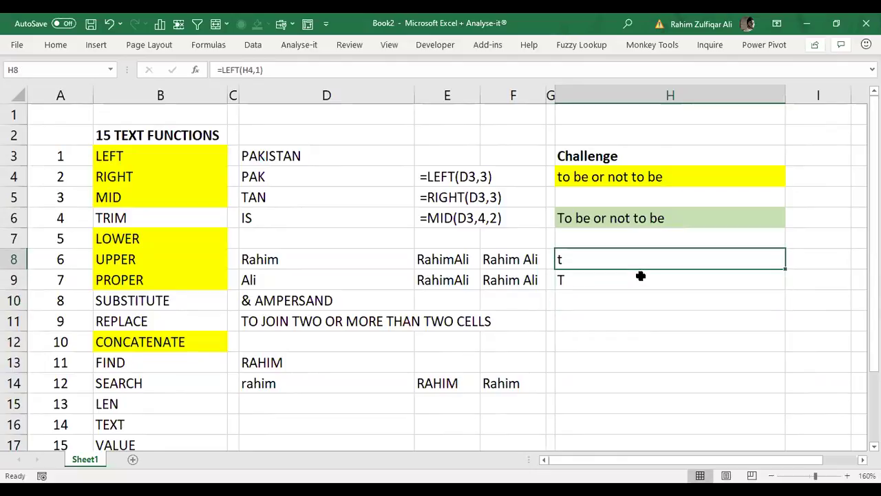
key("F2")
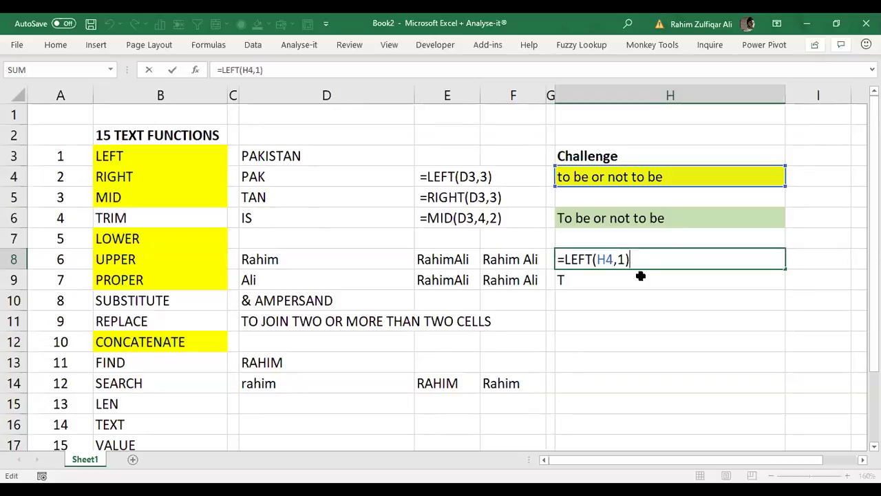
key("Return")
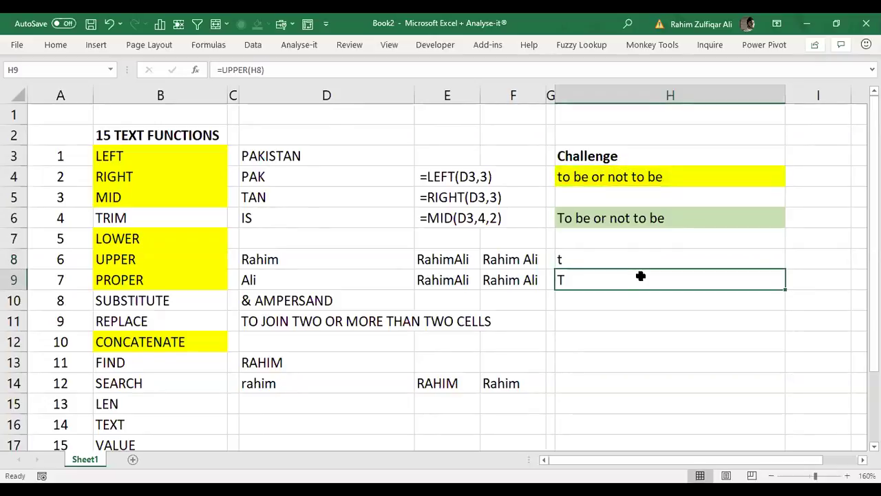
key("F2")
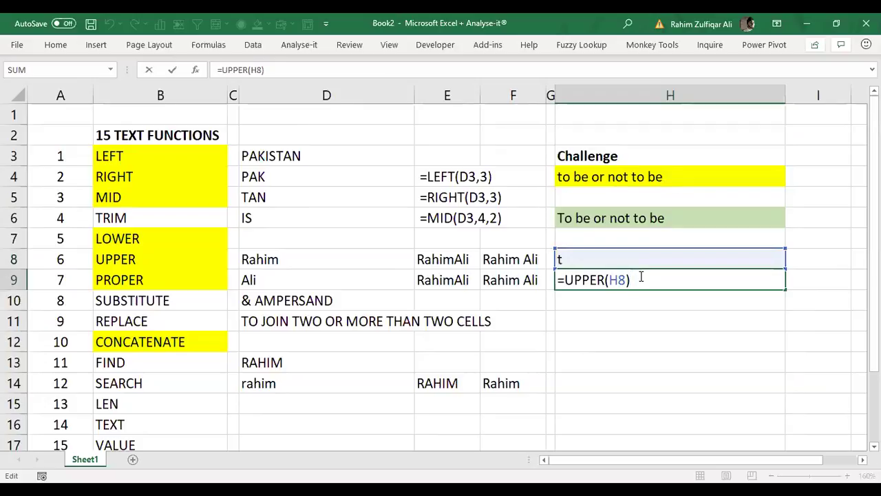
key("Return")
key("Up")
key("Up")
key("shift+Down")
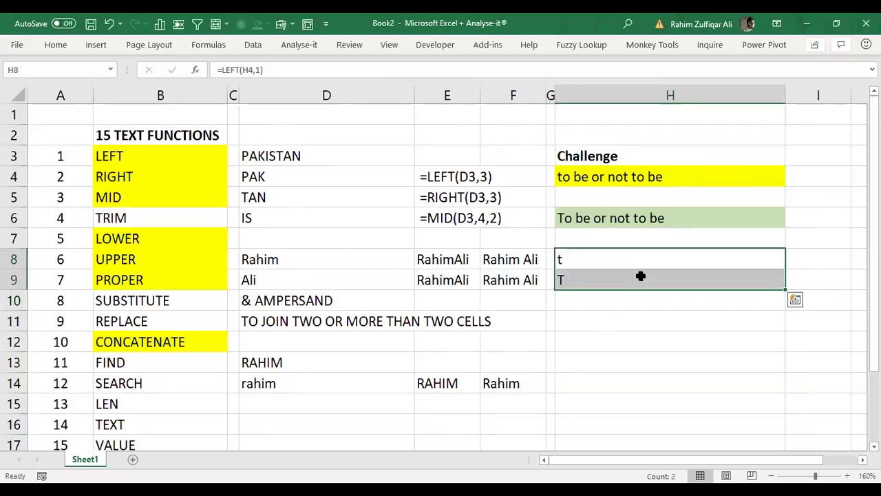
Step: Clear the helper formulas from H8:H9
key("Delete")
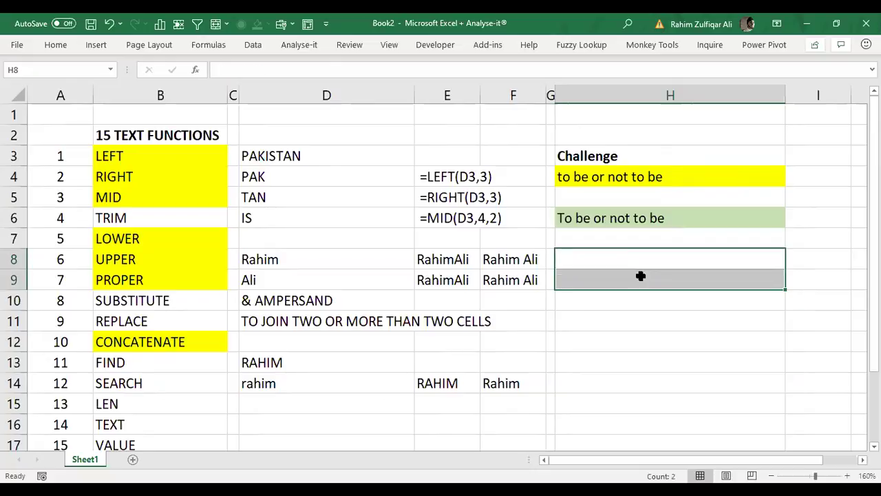
key("Up")
key("Down")
Step: Enter the nested =LEFT(UPPER(H4),1) in H8 and reopen it for editing
type("=l")
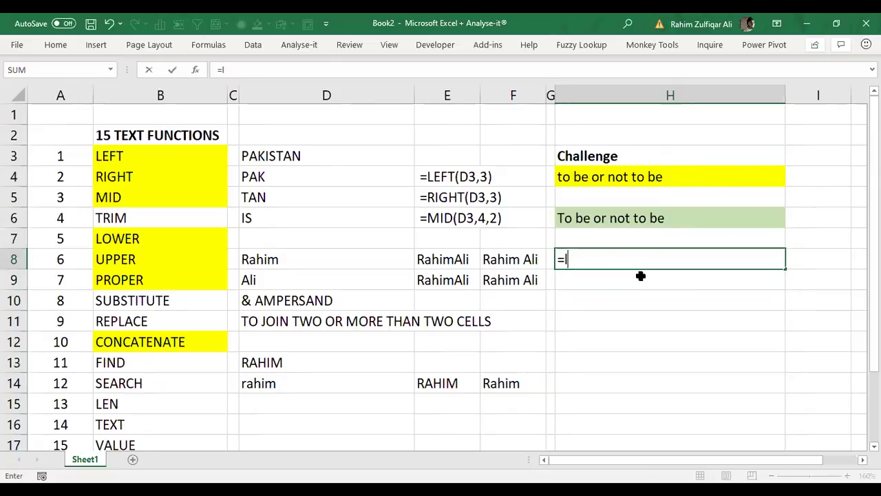
type("e")
key("Tab")
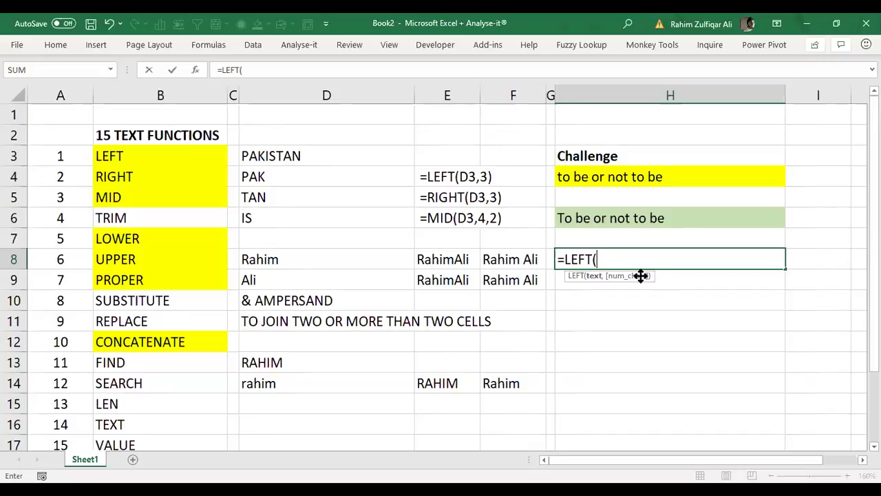
type("u")
type("pp")
double_click(641, 283)
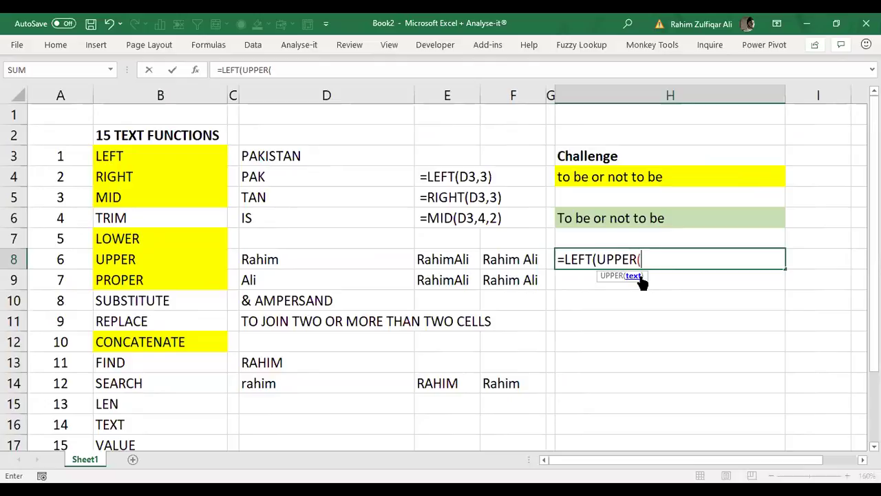
key("Up")
key("Up")
key("Up")
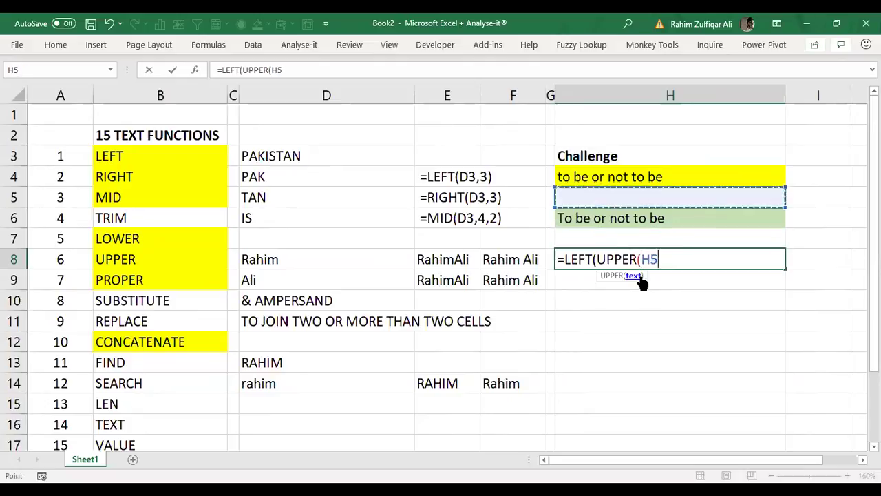
key("Up")
type(")")
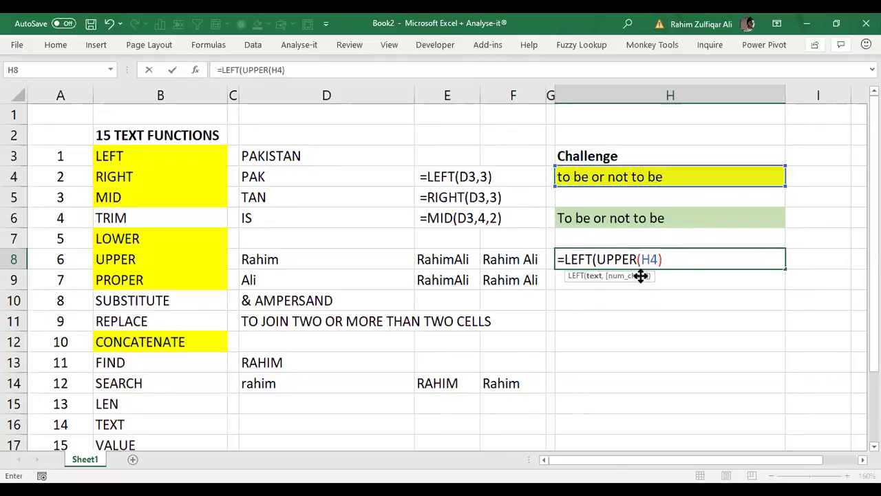
type(",1)")
key("Return")
key("Up")
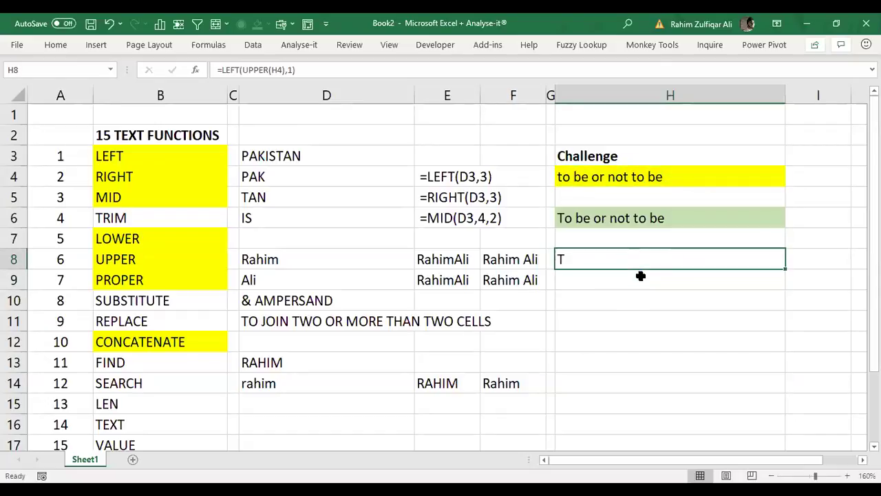
key("F2")
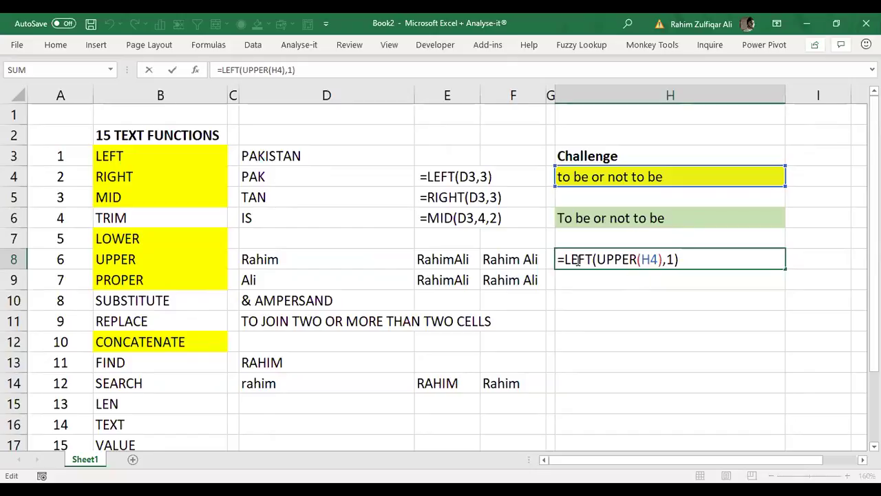
left_click(614, 255)
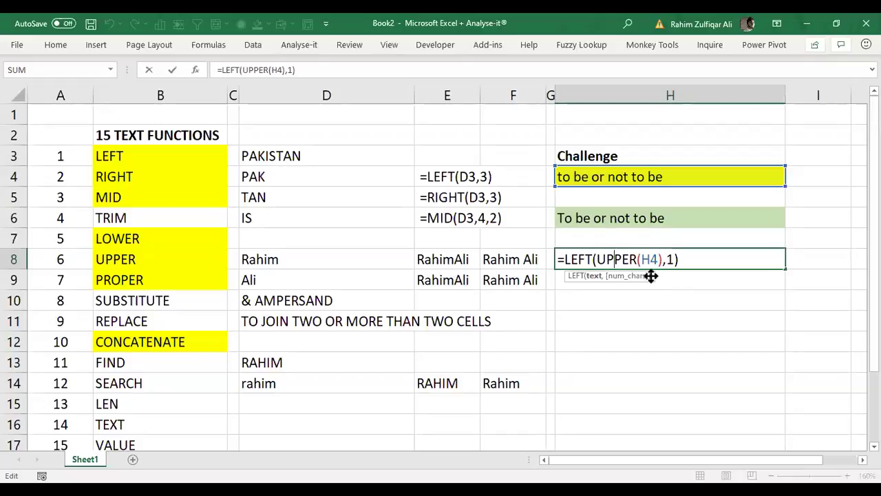
left_click_drag(596, 260, 663, 259)
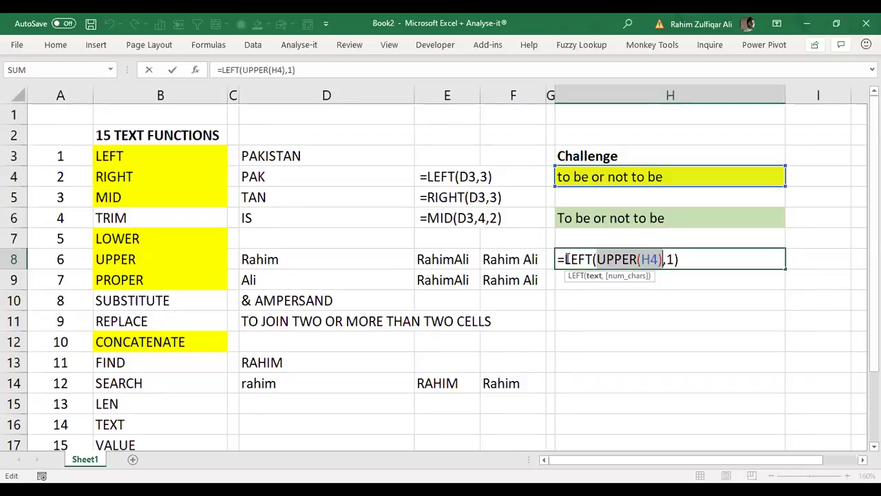
left_click_drag(565, 259, 685, 259)
left_click(689, 259)
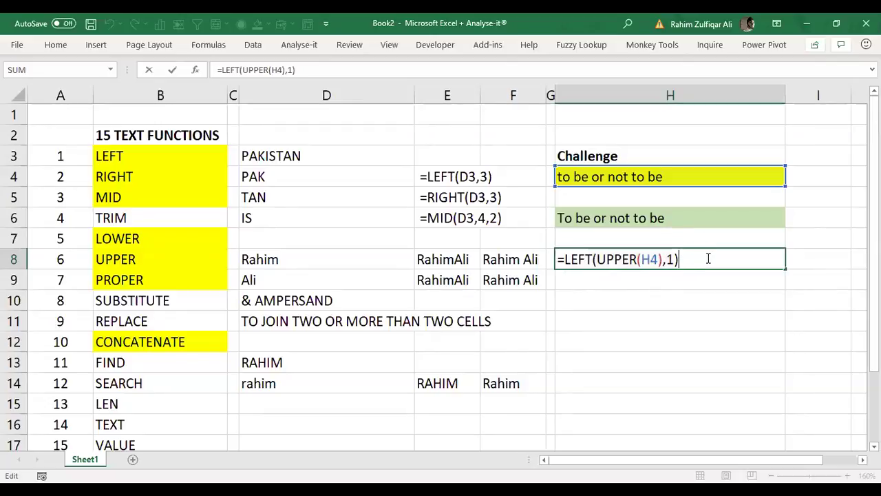
key("Return")
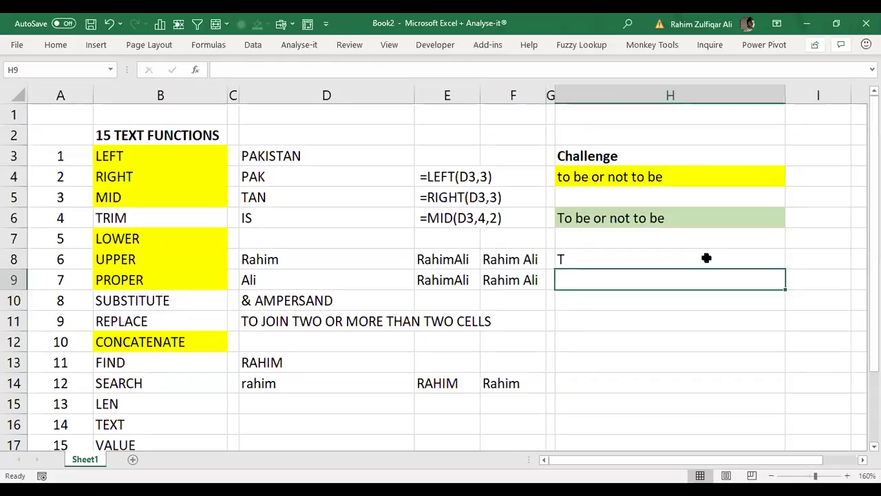
Step: Type =MID(H4,2,99) in H9 to take the sentence from its second character
type("=")
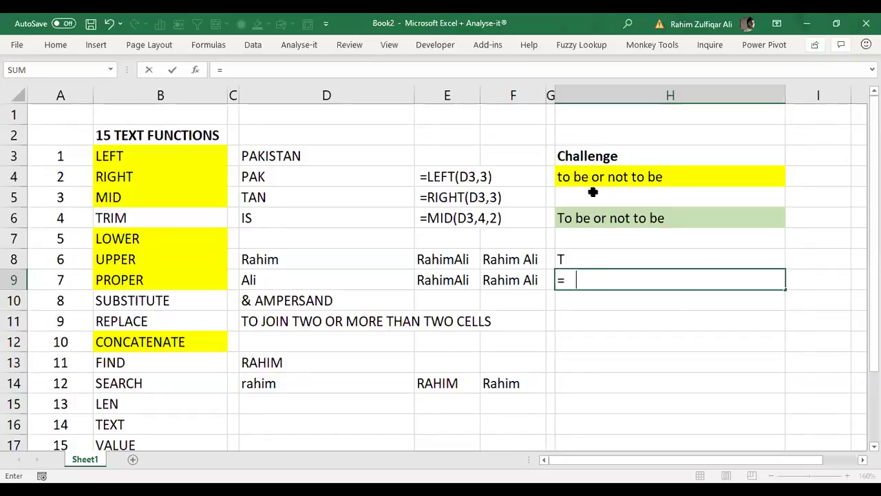
type("MID(")
key("Up")
key("Up")
key("Up")
key("Up")
key("Up")
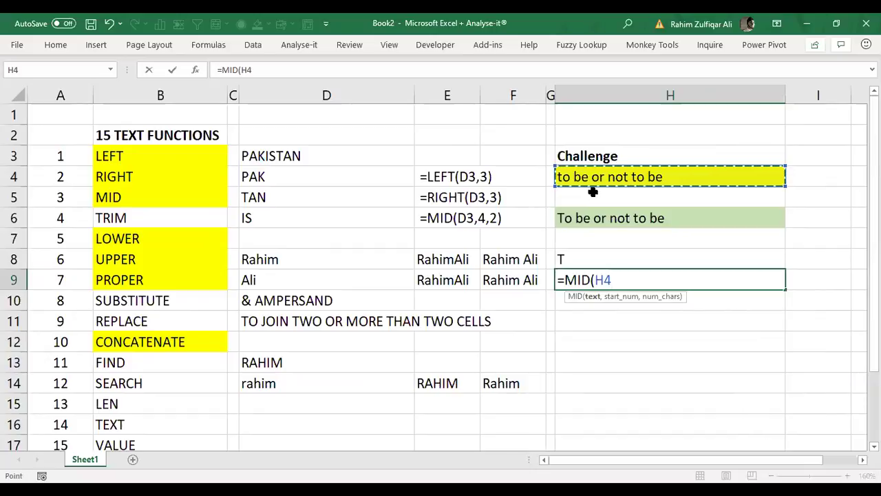
type(",")
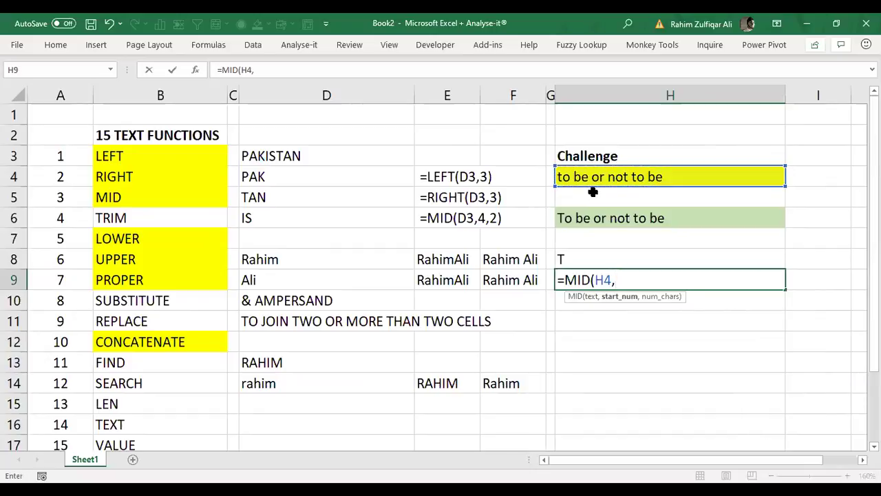
type("2")
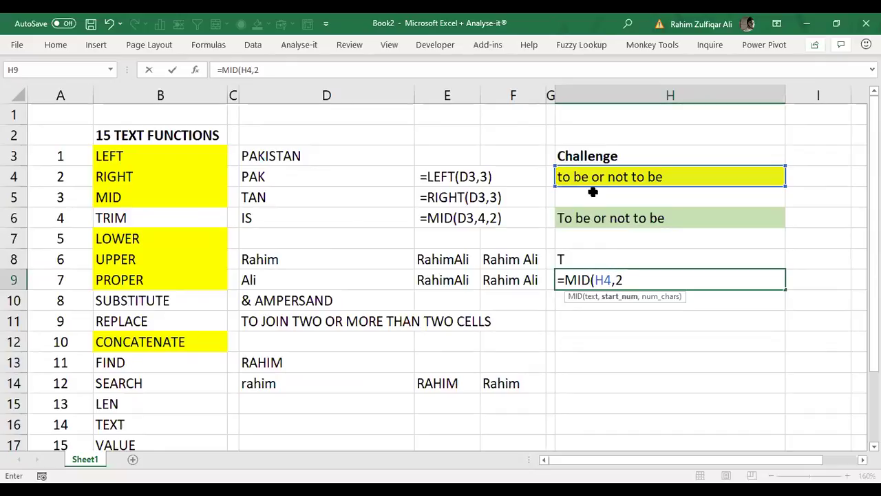
type(",")
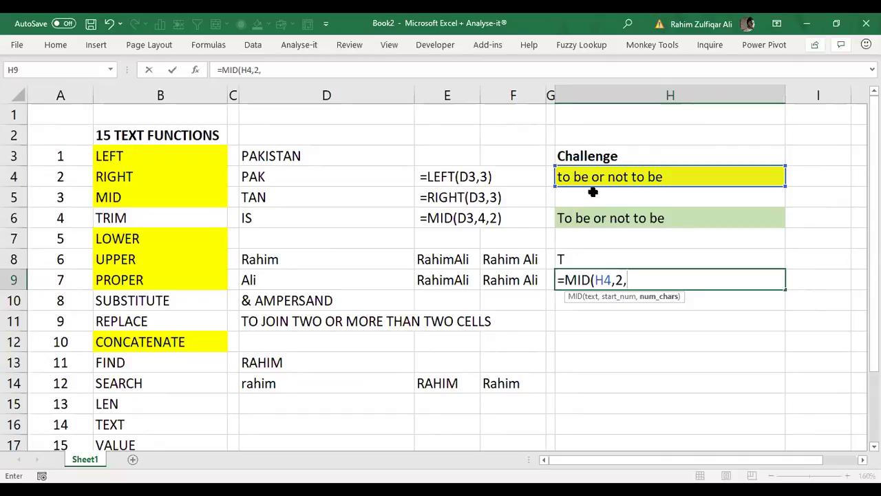
type("99")
type(")")
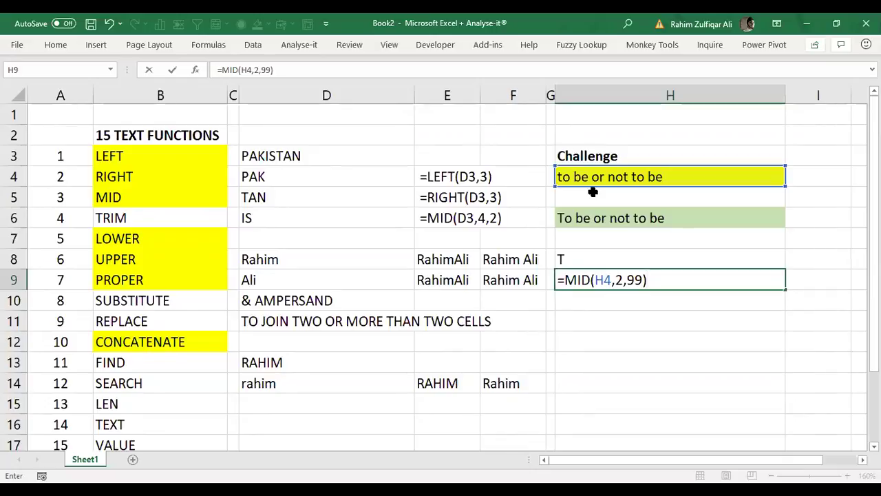
Step: Commit the MID formula, then join H8 and H9 with =H8&H9 in H10
key("Return")
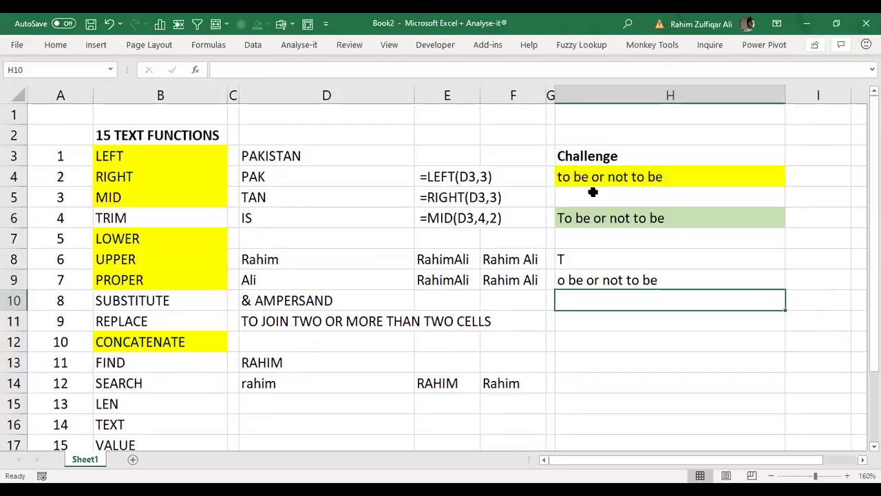
key("Up")
key("Down")
type("=")
key("Up")
key("Up")
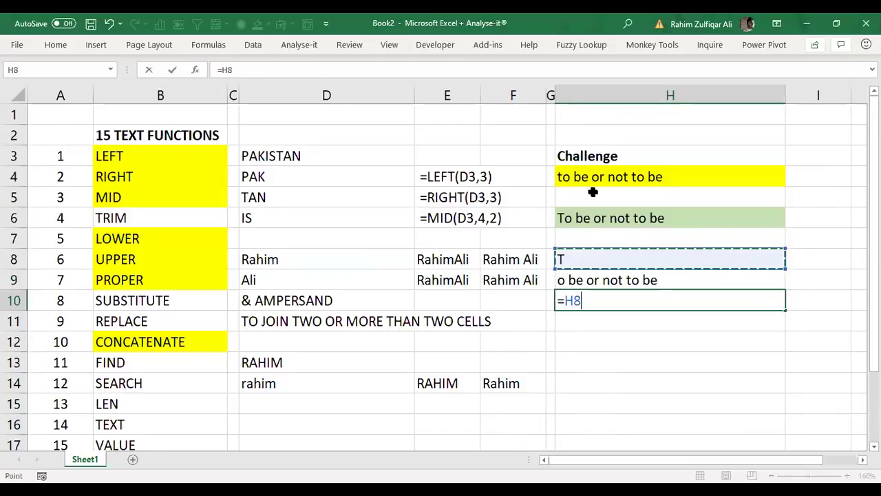
type("&")
key("Up")
key("Return")
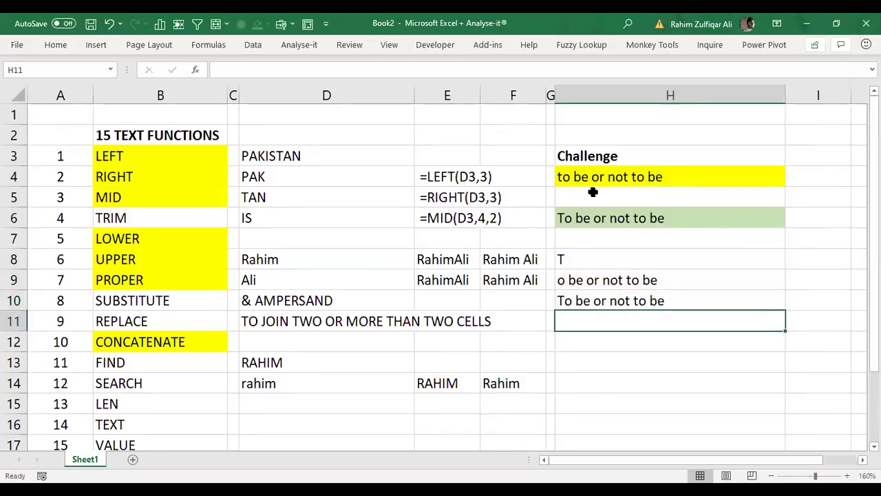
Step: Bold the joined text in H10, then clear H9:H10 and return to H8
key("Up")
key("ctrl+b")
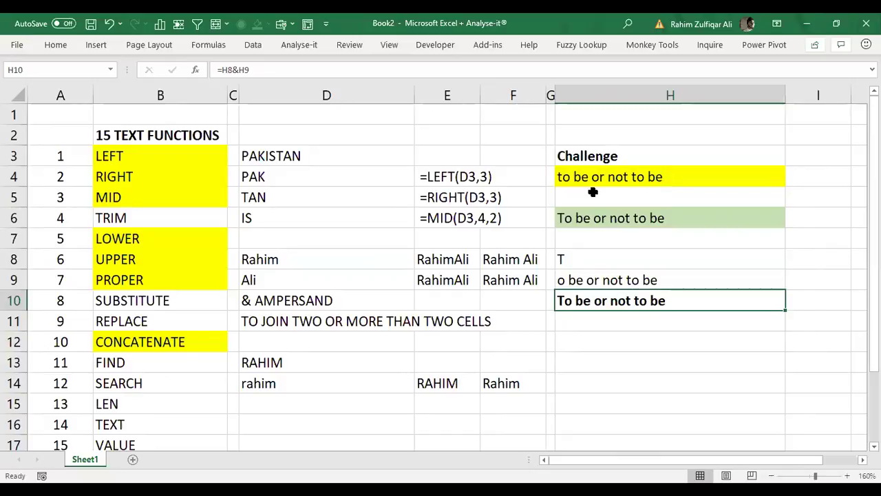
key("Delete")
key("Up")
key("Delete")
key("Up")
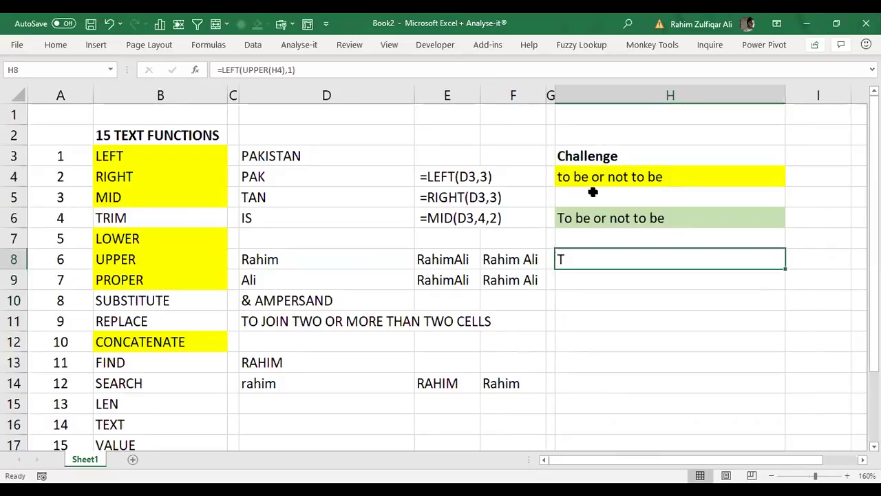
Step: Enter =LEFT(UPPER(H4),1)&MID(H4,2,99) in H8 to show 'To be or not to be'
type("=l")
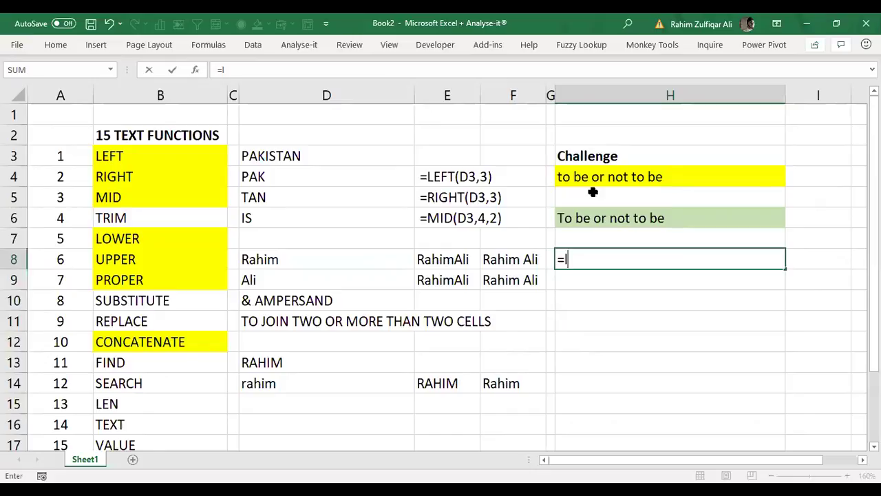
type("e")
key("Tab")
type("u")
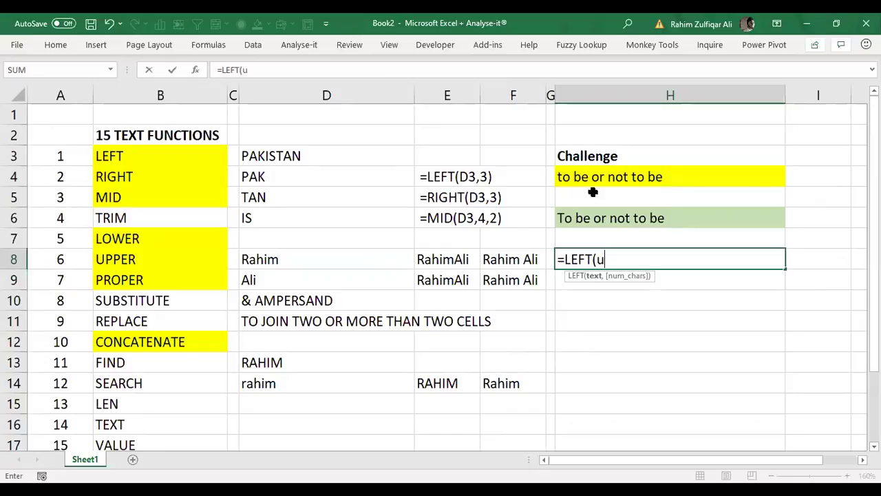
type("pper(")
key("Up")
key("Up")
key("Up")
key("Up")
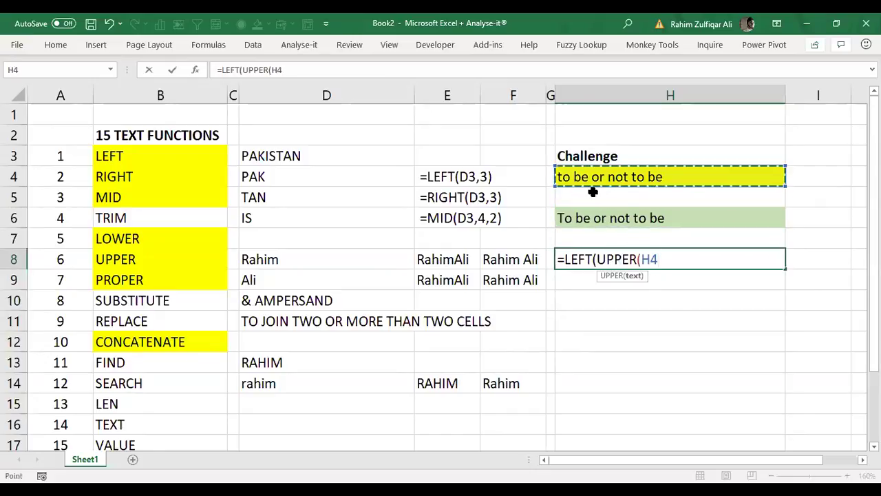
type(",1)")
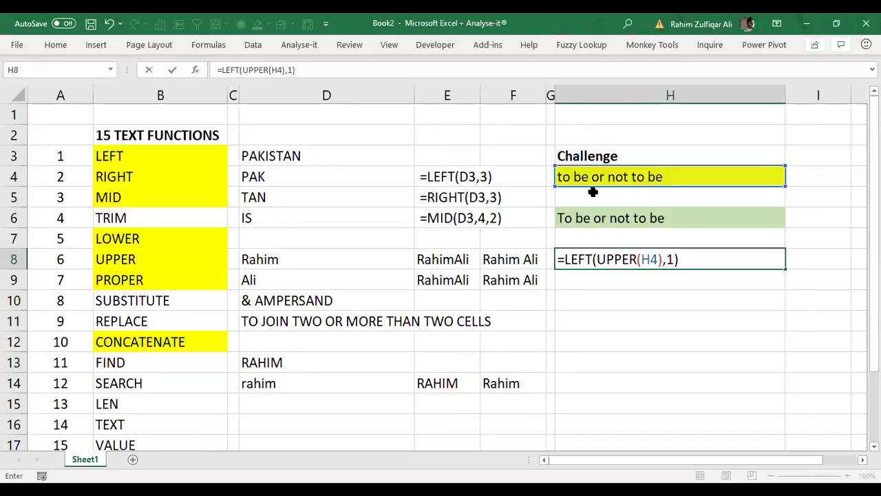
type("&m")
type("i")
key("Tab")
key("Up")
key("Up")
key("Up")
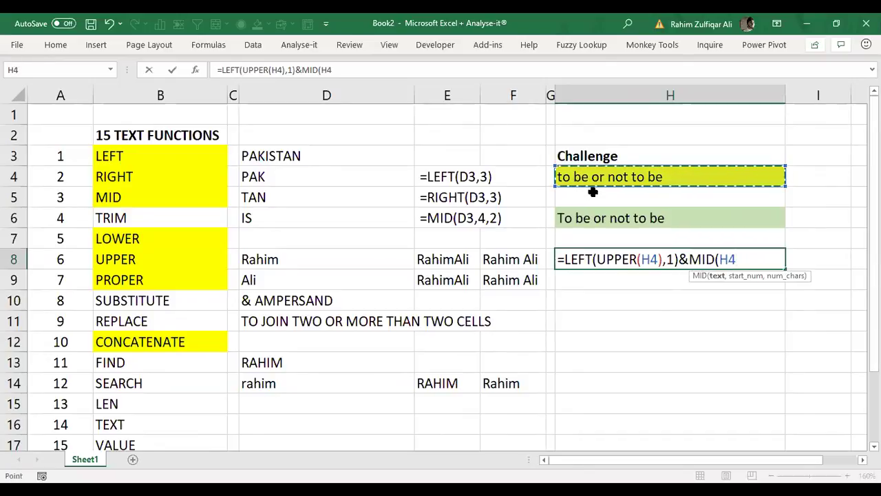
type(",2,99)")
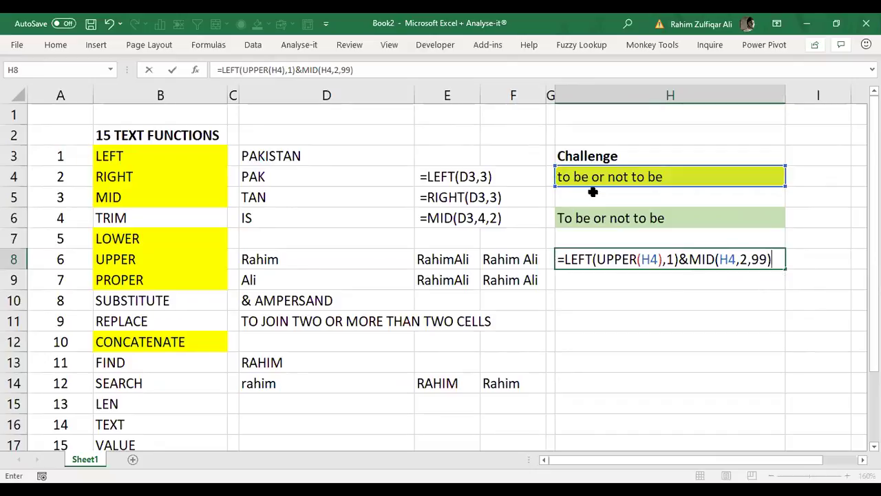
key("Return")
key("Up")
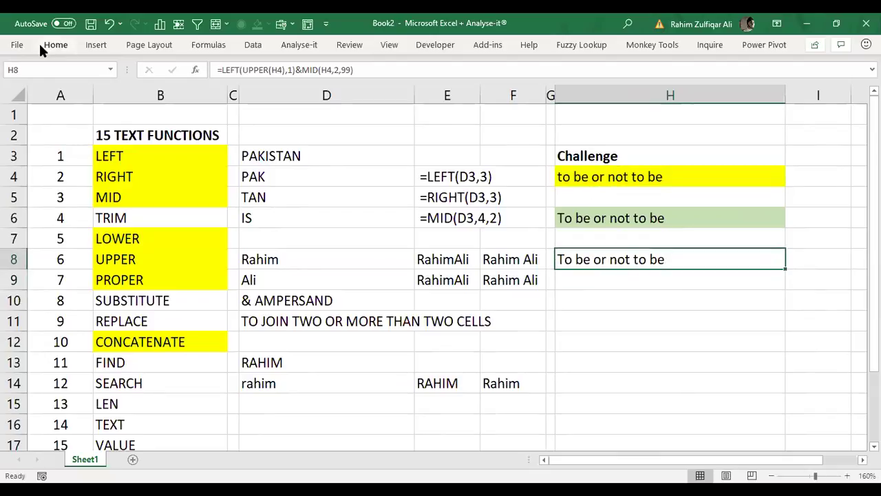
left_click(162, 90)
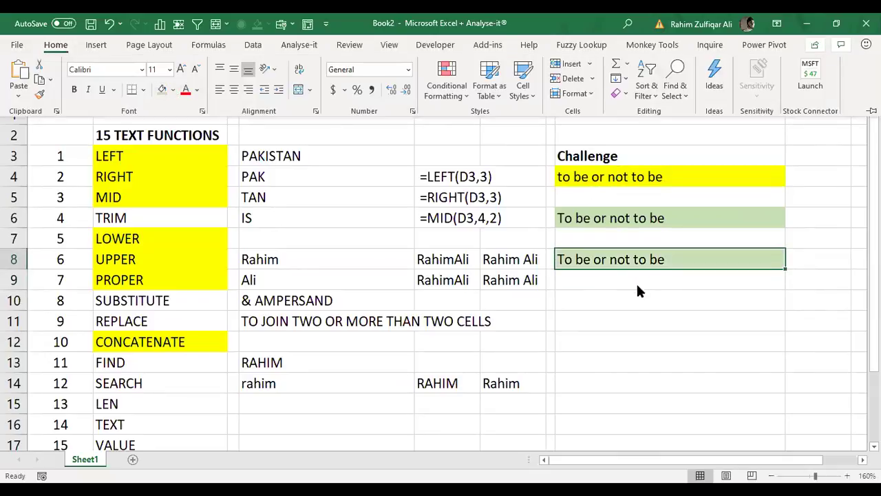
left_click(618, 260)
double_click(622, 259)
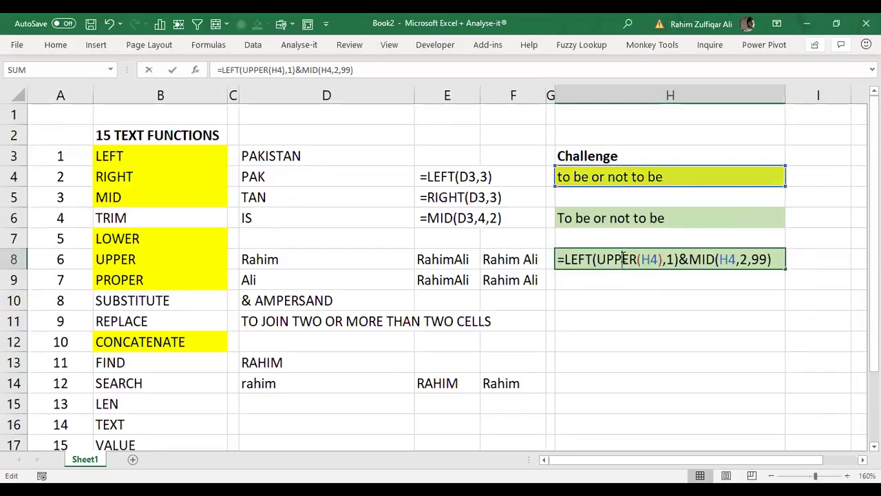
left_click(706, 254)
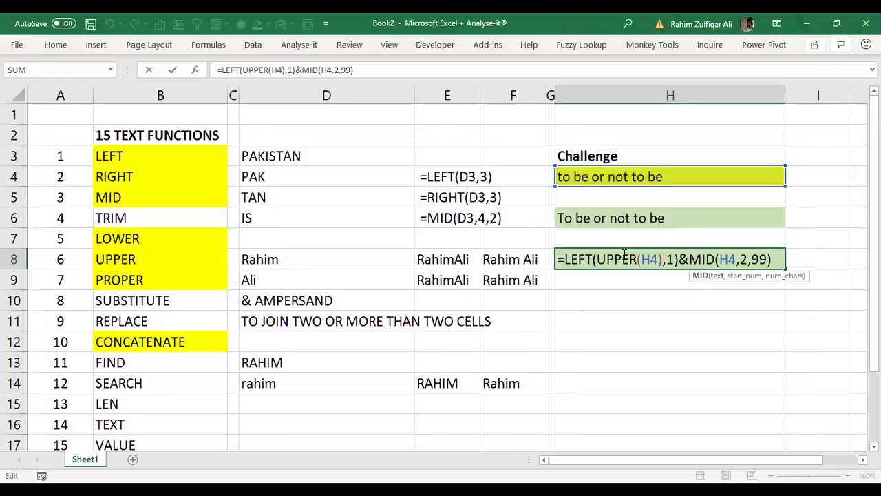
left_click_drag(556, 259, 772, 259)
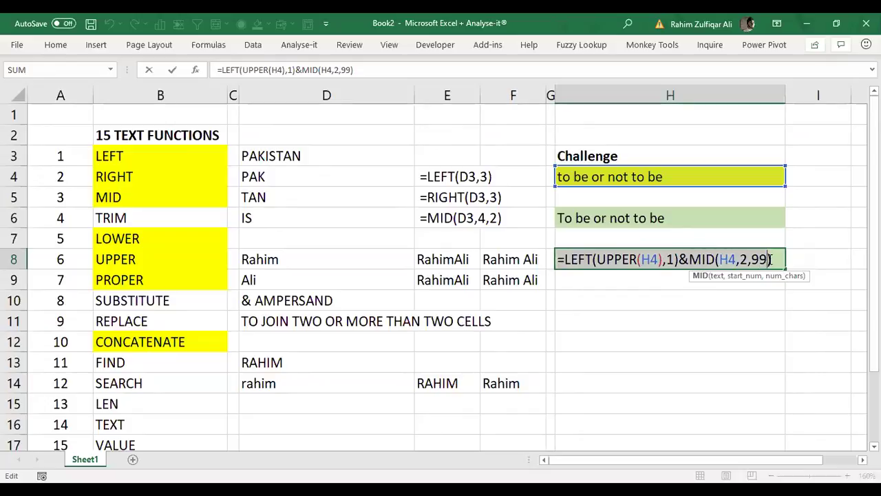
left_click(772, 259)
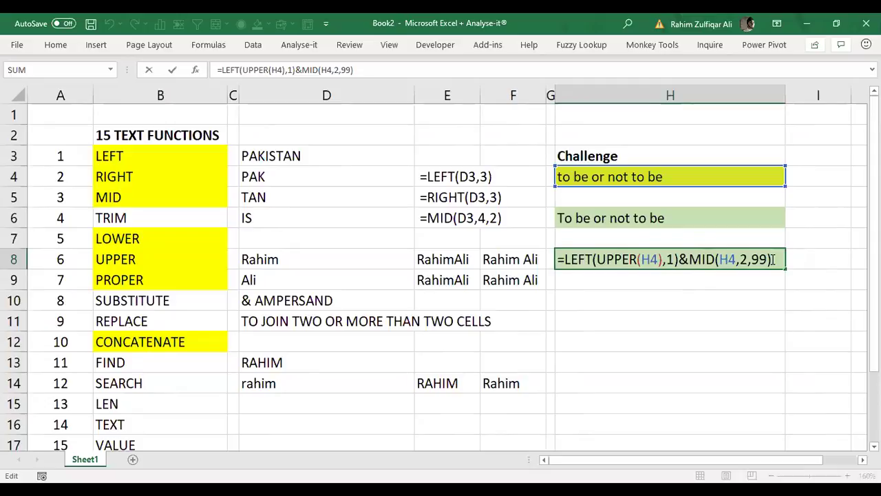
key("Left")
key("Left")
key("Left")
left_click(557, 259)
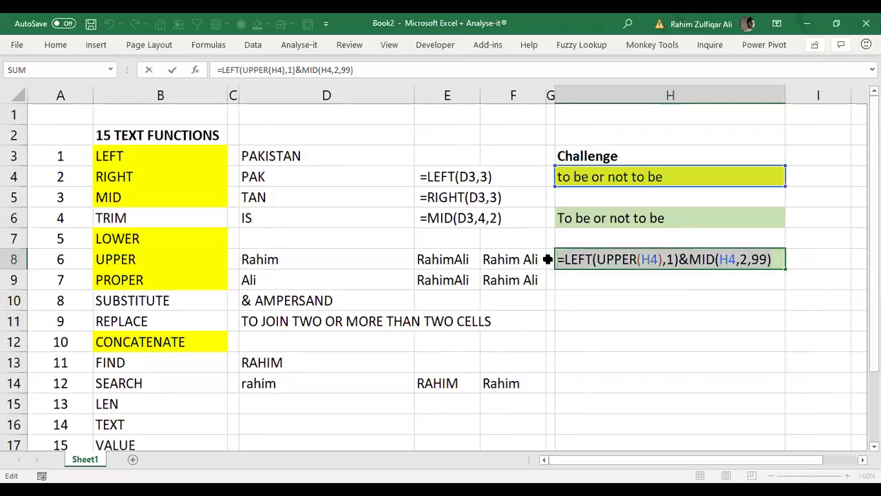
Step: Confirm the capitalising formula in H8 and review its references against the LEFT examples
key("ctrl+Return")
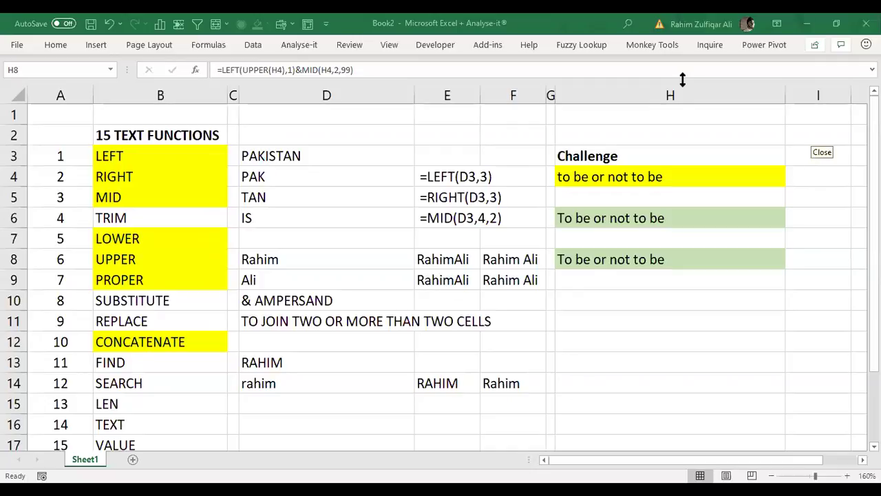
left_click(761, 253)
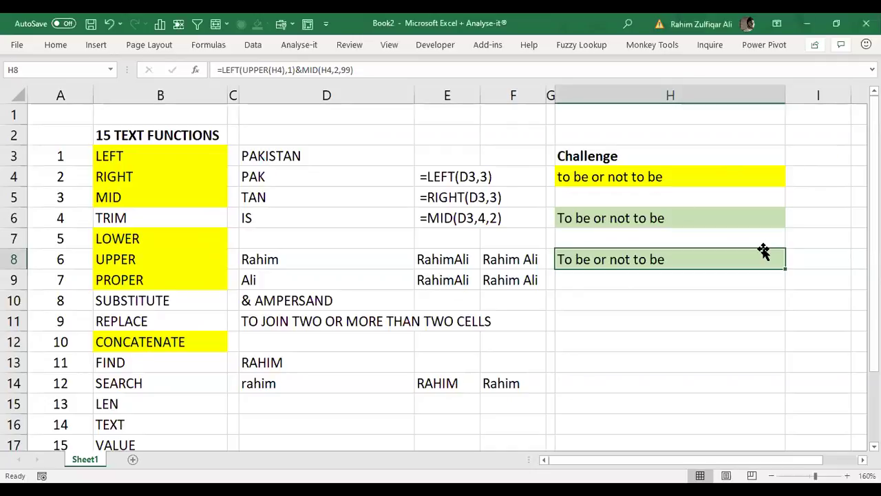
key("Up")
key("Up")
key("Up")
key("Up")
key("Left")
key("Left")
key("Left")
key("Left")
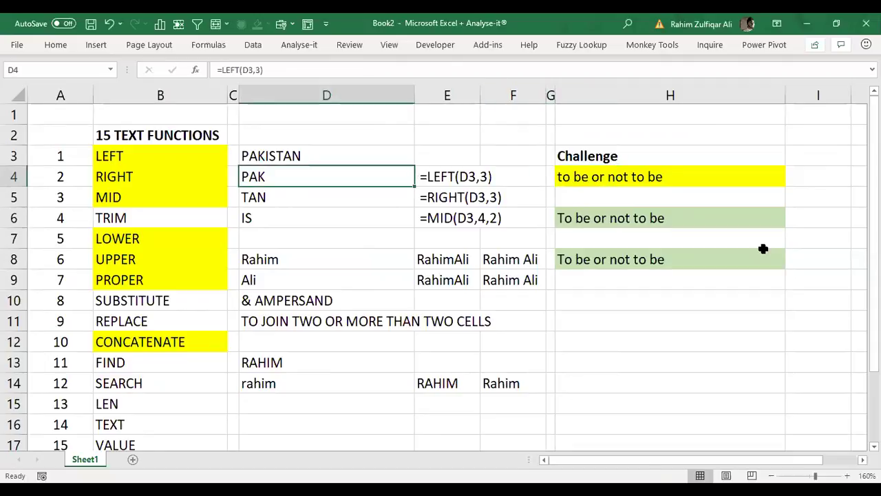
key("Right")
key("shift+Down")
key("shift+Down")
key("shift+Down")
key("shift+Down")
key("shift+Down")
key("shift+Down")
key("shift+Left")
key("Right")
key("Right")
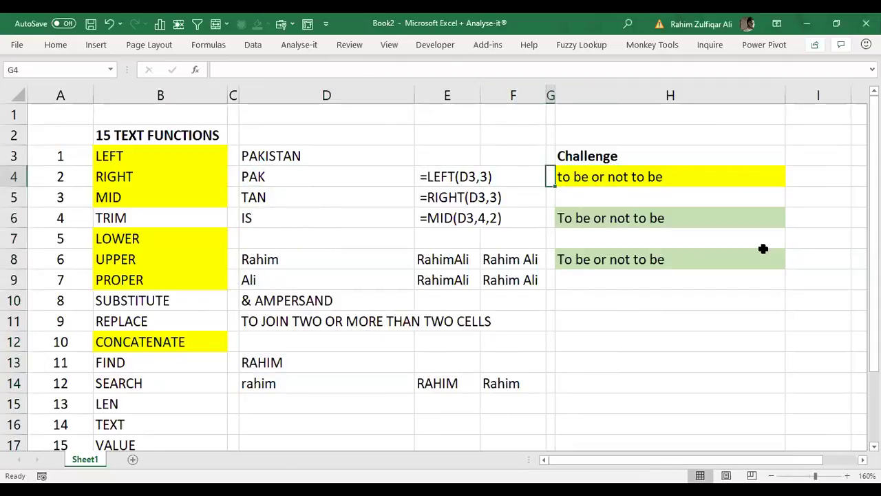
key("Right")
key("Down")
key("Down")
key("Down")
key("Down")
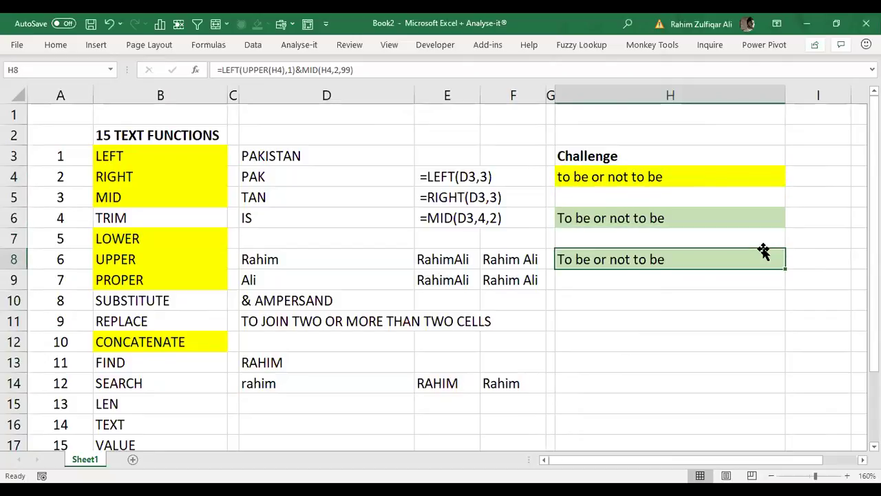
key("F2")
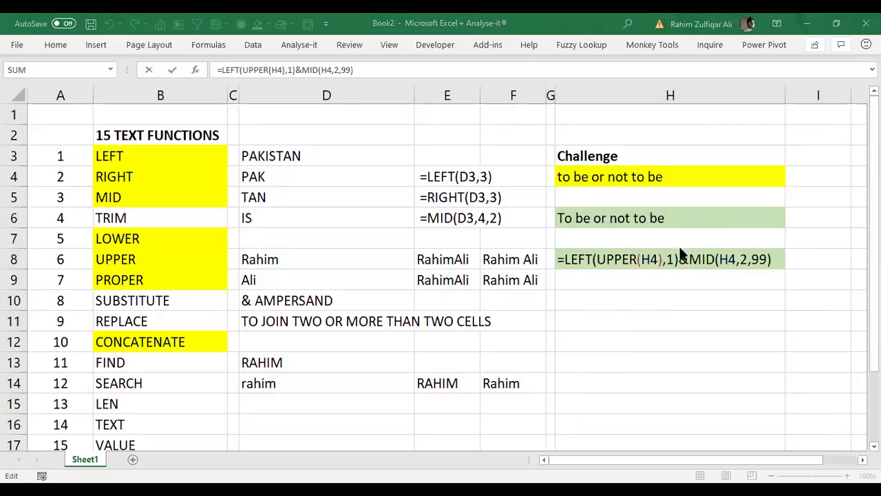
key("Return")
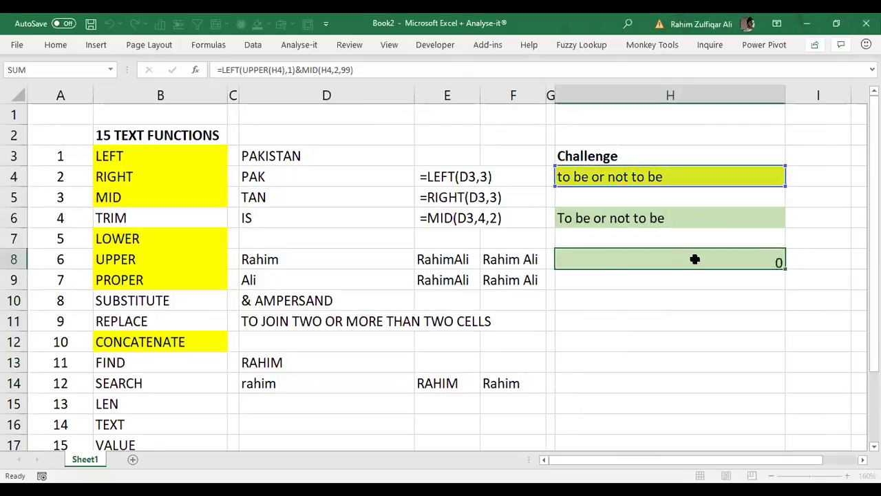
Step: Move through the column E examples to the empty cell H11
key("Left")
key("Left")
key("Left")
key("Down")
key("Down")
key("Down")
key("Down")
key("Down")
key("Left")
key("Left")
key("Left")
key("Down")
key("Right")
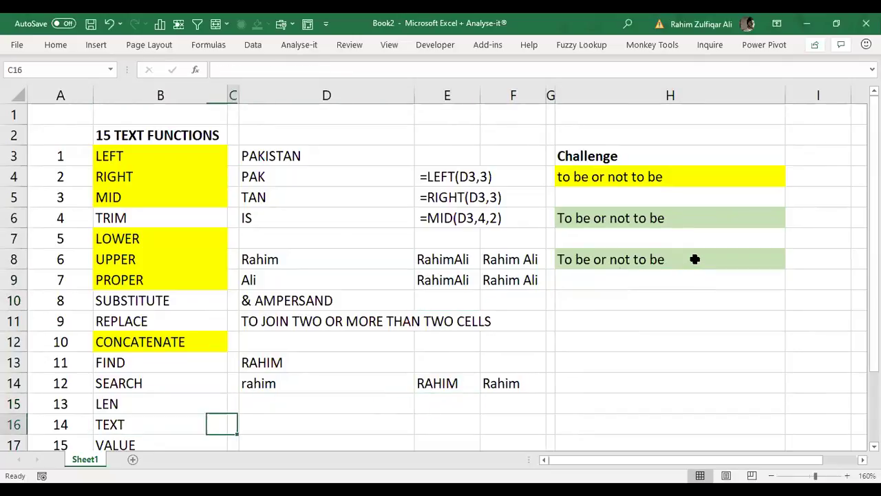
key("Right")
key("Up")
key("Up")
key("Right")
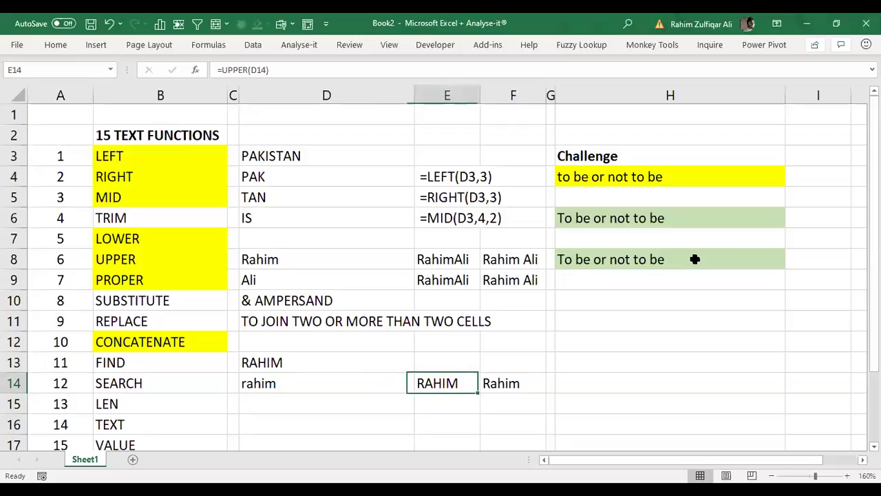
key("Right")
key("Right")
key("Right")
key("Right")
key("Up")
key("Up")
key("Left")
key("Up")
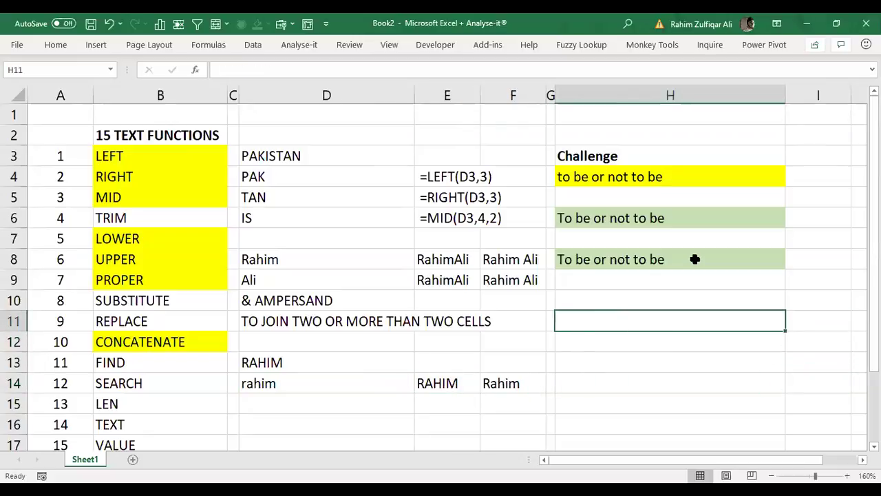
Step: Enter 'how are you ?' with extra spaces in H11, then type =TRIM(H11) in H12
type("how         ")
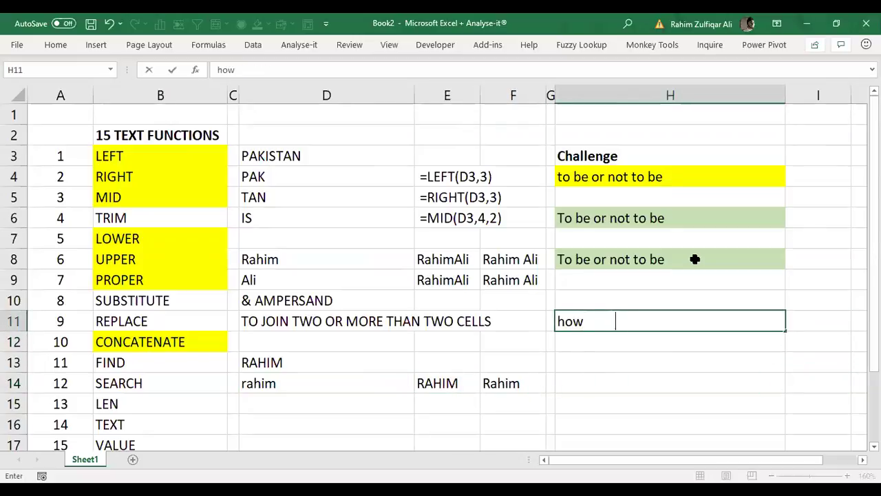
type("   are              ")
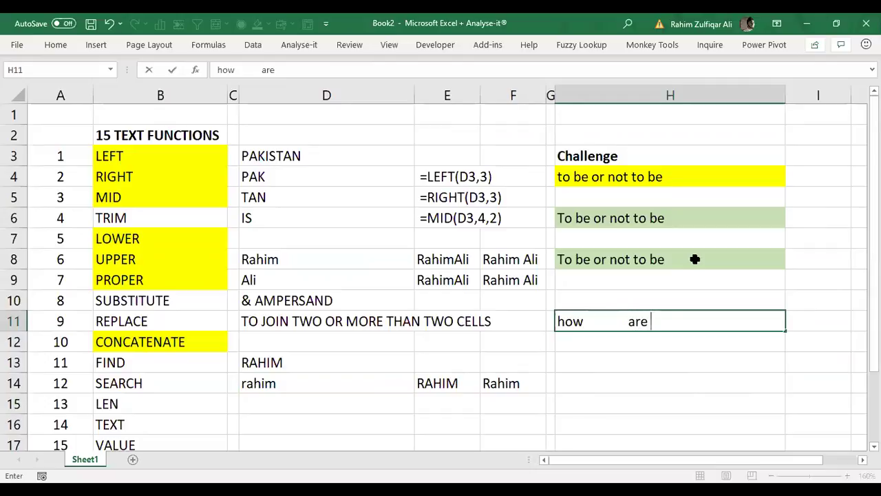
type("   you      ?")
key("Return")
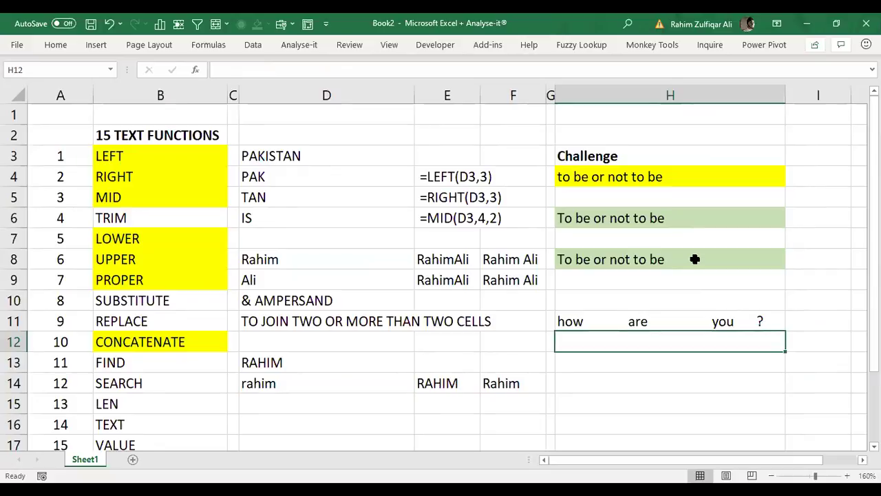
type("=")
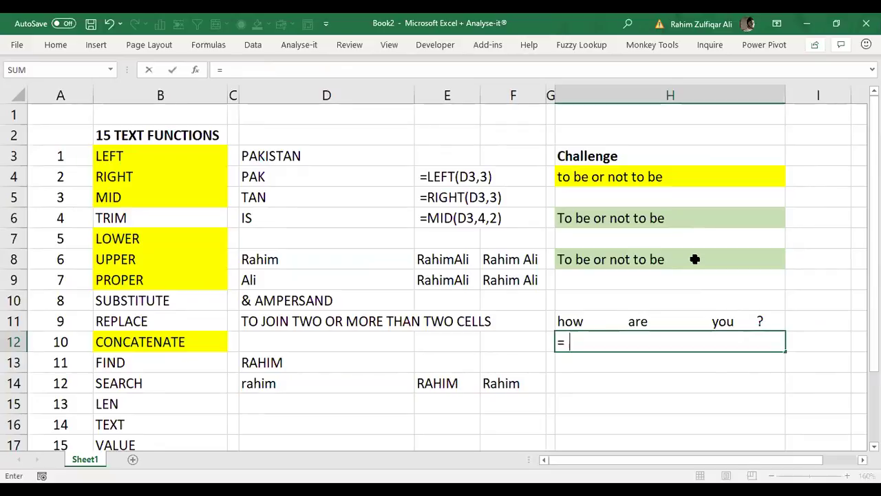
type("TRIM(H11)")
Step: Commit and review =TRIM(H11) in H12, which shows 'how are you ?' single-spaced
key("Return")
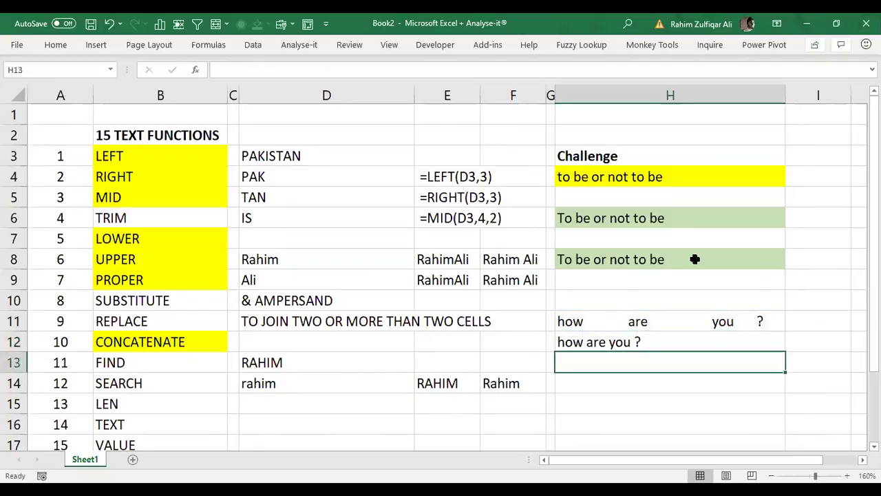
key("Up")
key("F2")
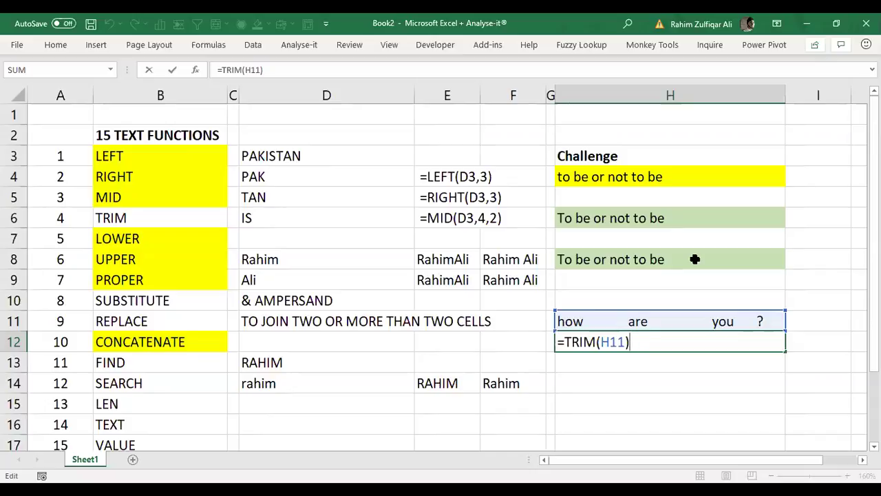
key("Return")
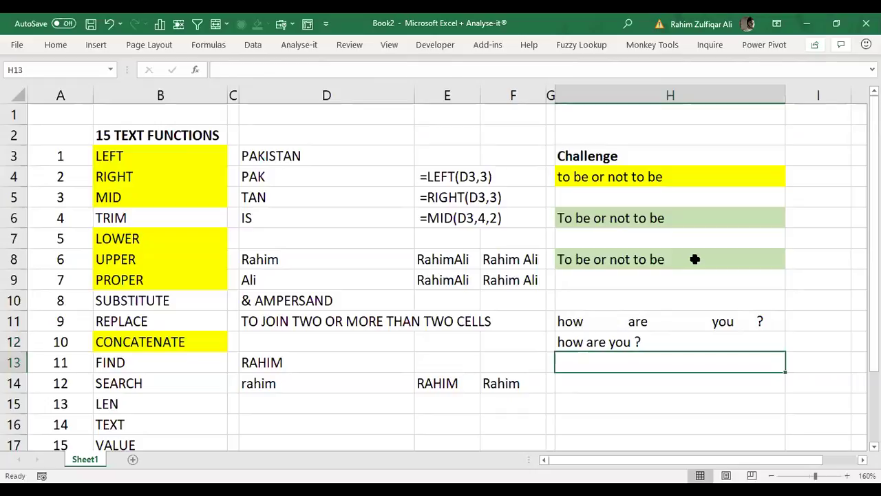
left_click(150, 219)
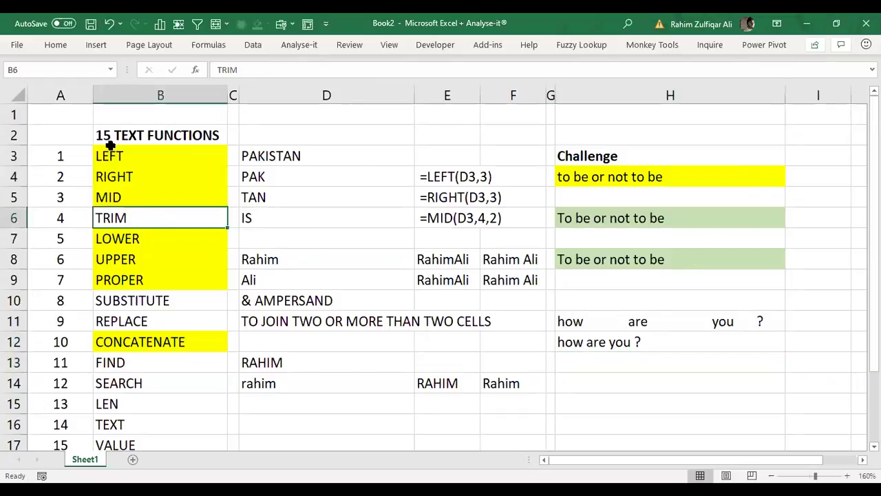
Step: Give the TRIM label in B6 a yellow fill
left_click(68, 40)
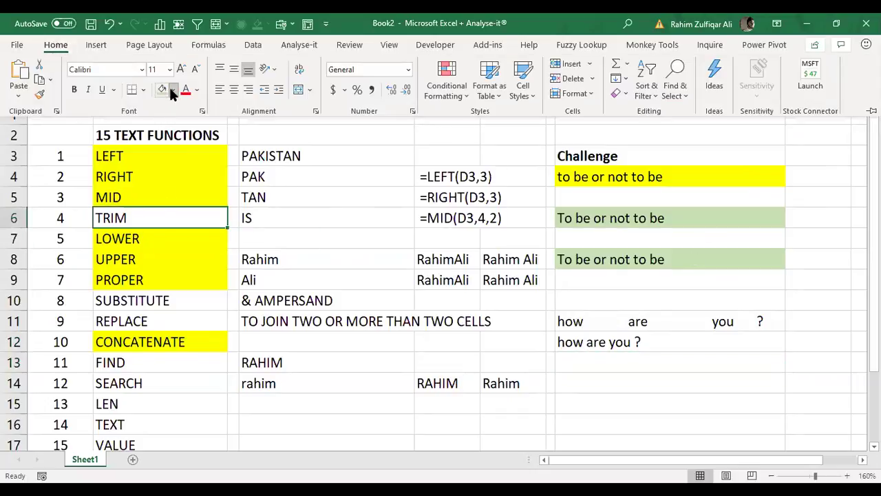
left_click(165, 90)
left_click(160, 383)
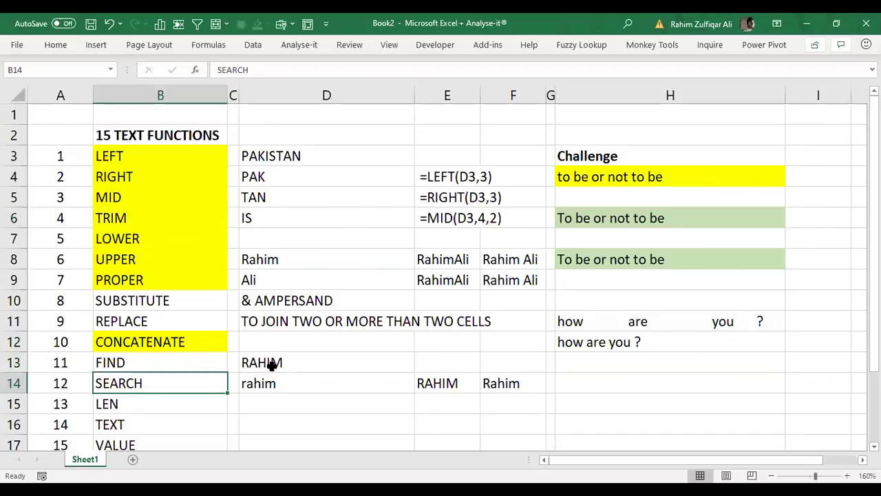
key("Right")
key("Right")
key("Right")
key("Right")
key("Right")
key("Right")
key("Right")
key("Right")
key("Right")
key("Right")
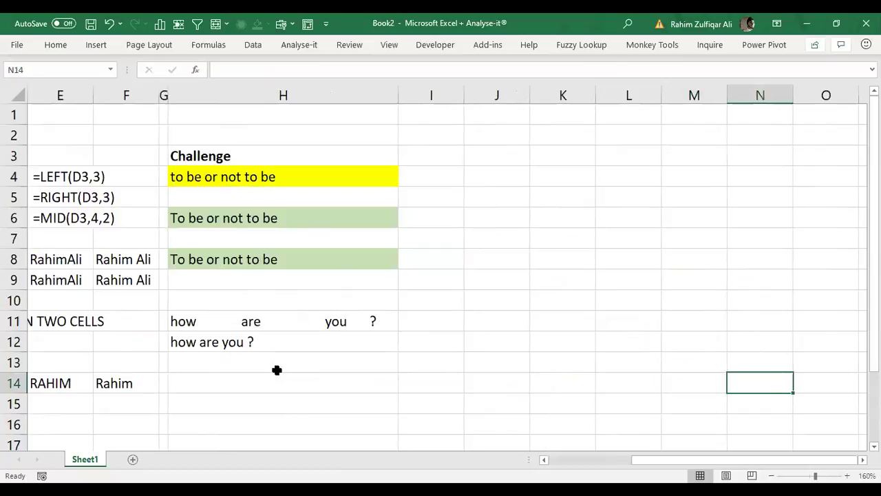
key("Right")
key("Right")
key("Right")
key("Left")
key("Left")
key("Left")
key("Left")
key("Left")
key("Left")
key("Left")
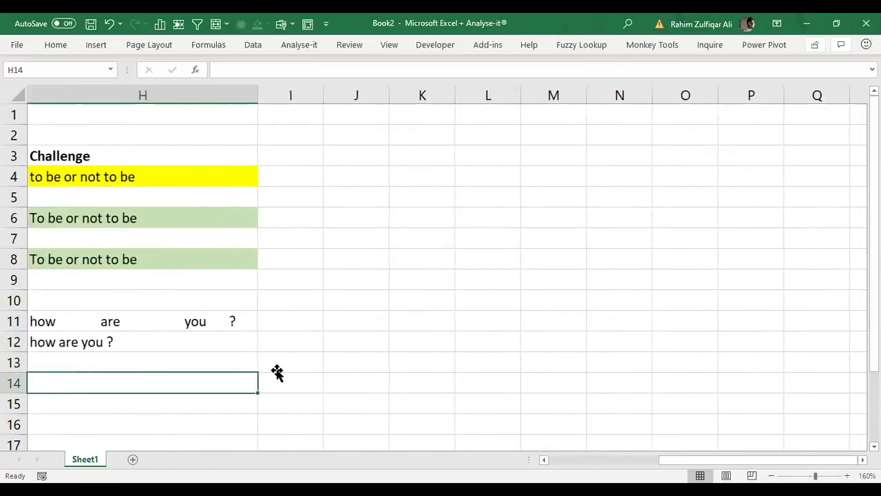
key("Right")
key("Right")
key("Up")
key("Up")
key("Up")
key("Up")
key("Up")
key("Right")
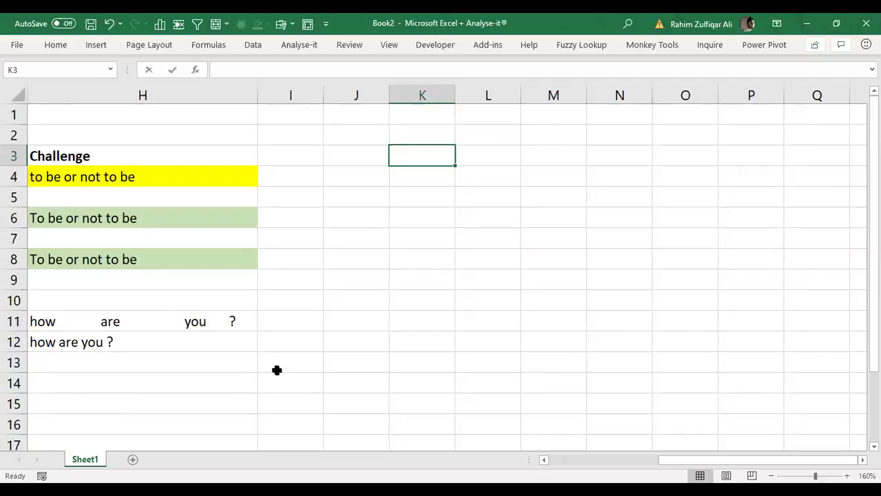
Step: Add a 'Names' header in K3 and widen column K to fit full names
type("Names")
key("Return")
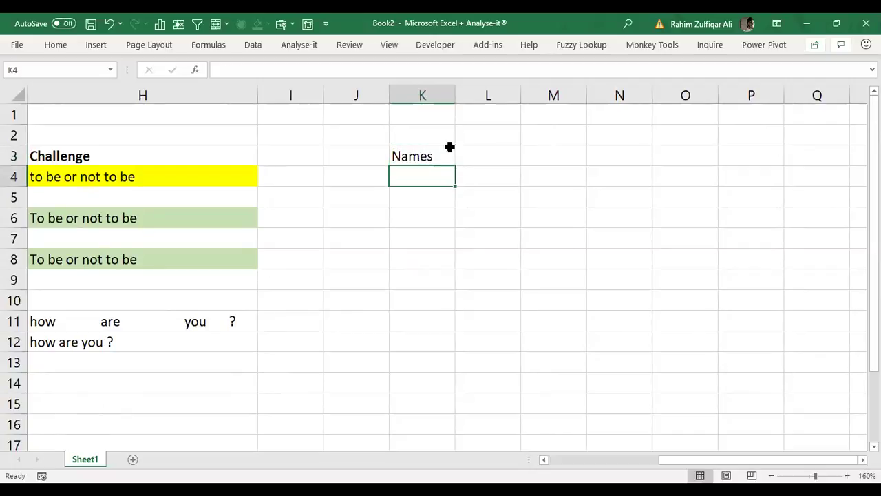
left_click_drag(453, 101, 618, 102)
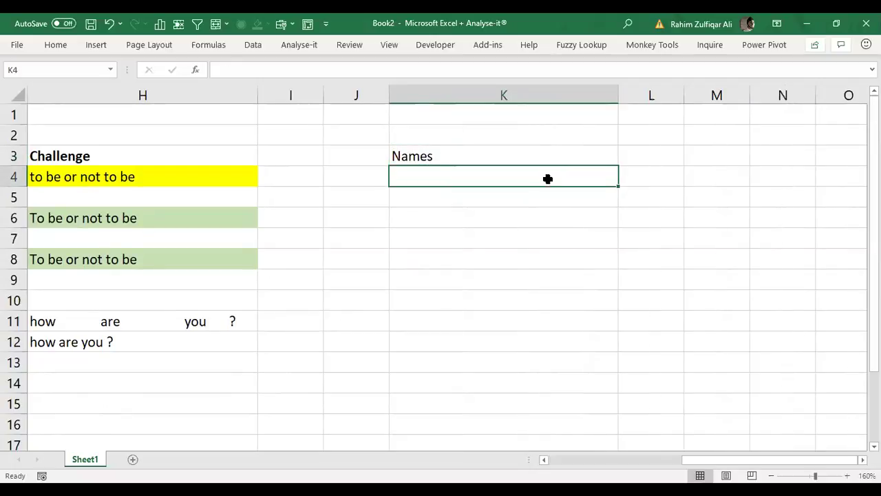
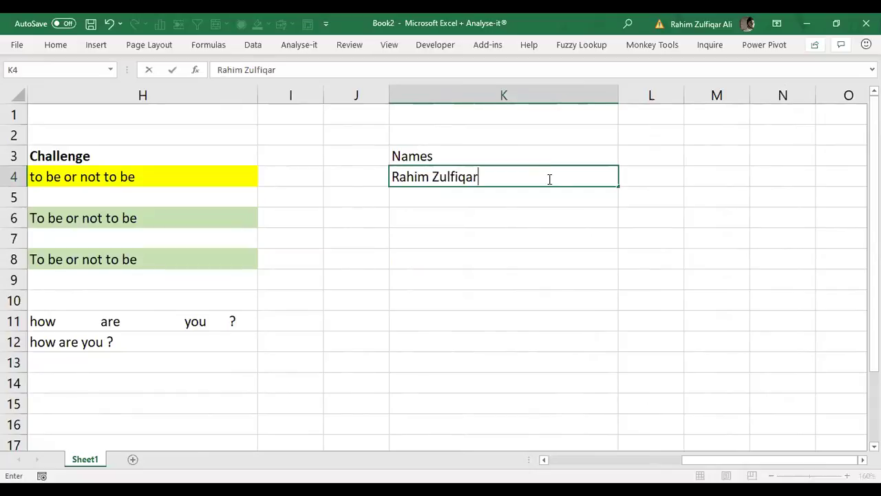
Step: Enter four people's full names in K4 through K7, then reselect the Names header
key("Return")
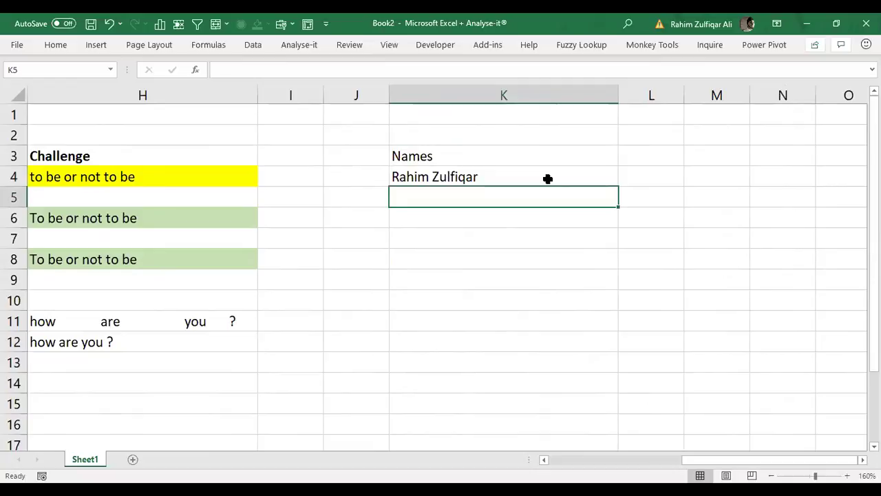
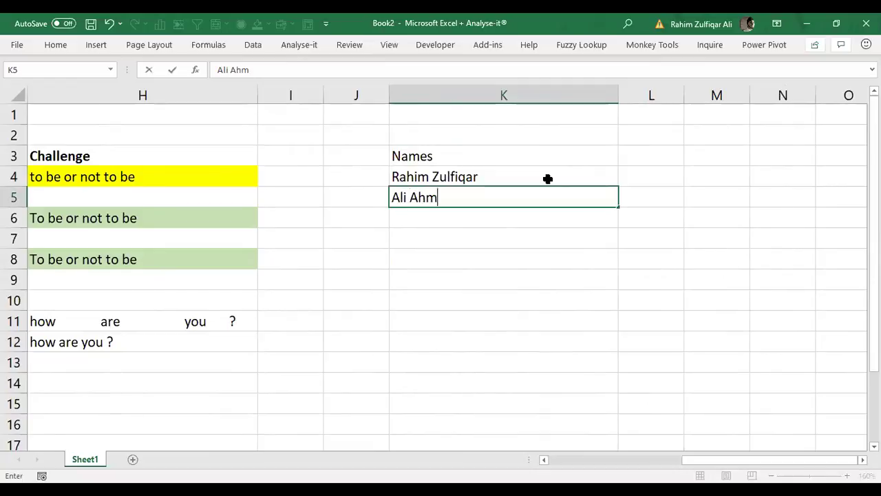
key("Return")
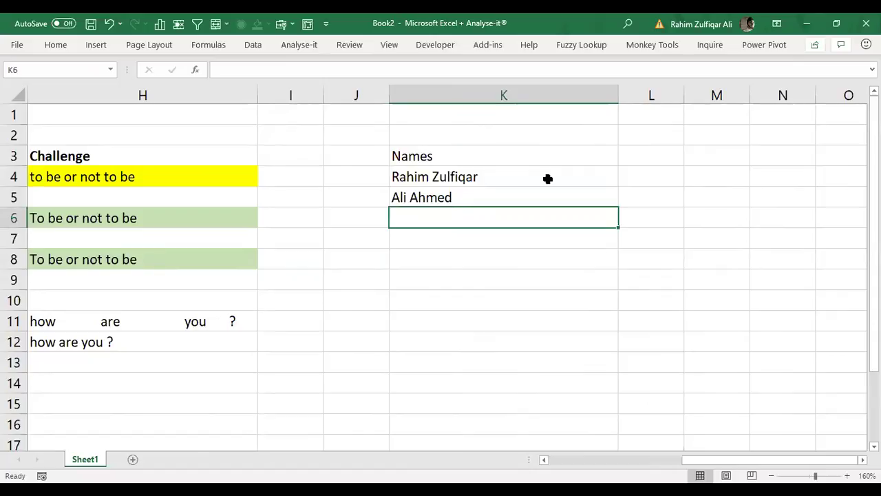
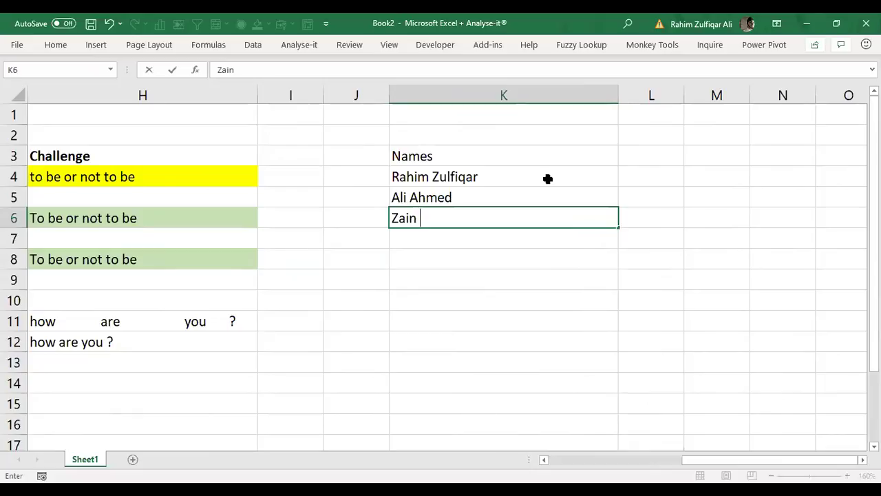
key("Return")
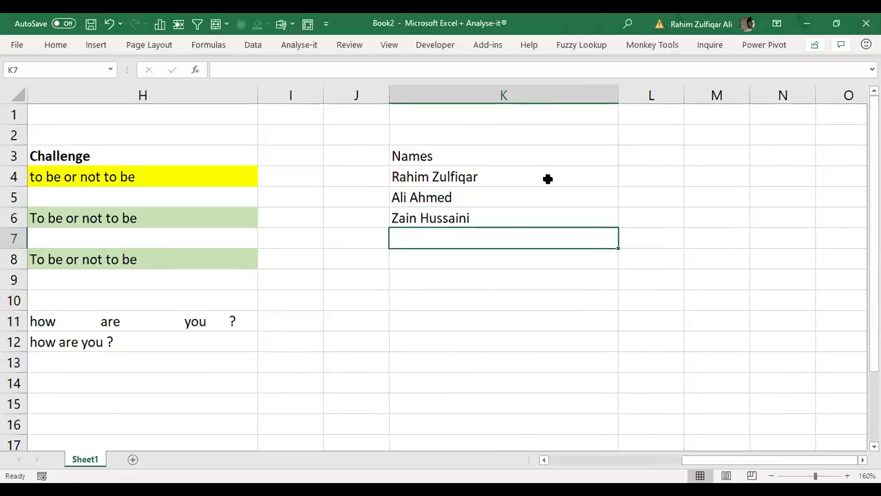
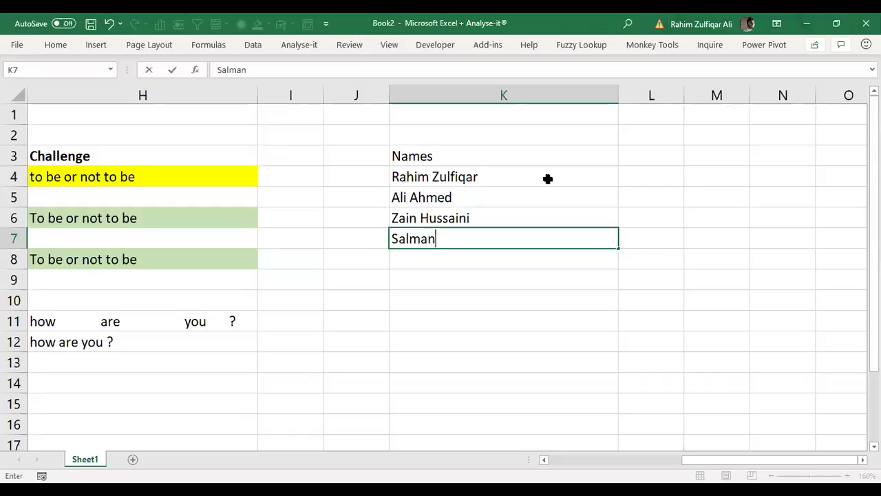
key("Return")
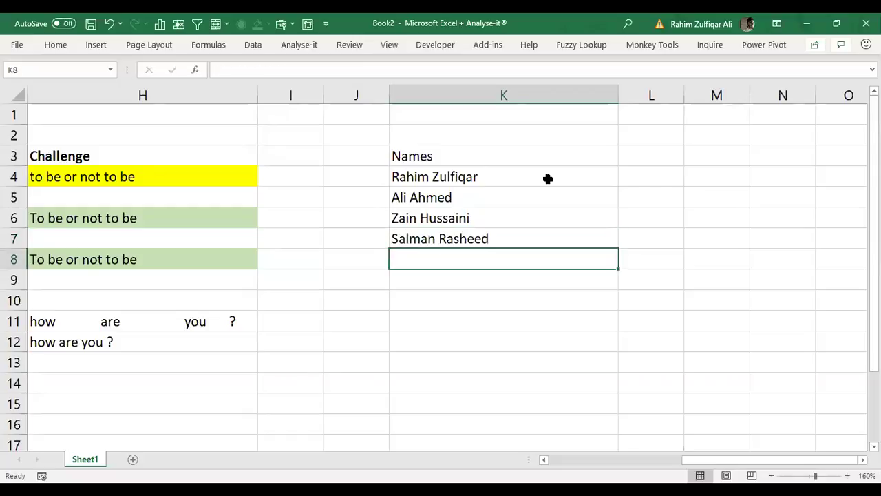
left_click(541, 163)
left_click(55, 45)
Step: Fill the Names header K3 yellow and resize columns K, L and M
left_click(161, 90)
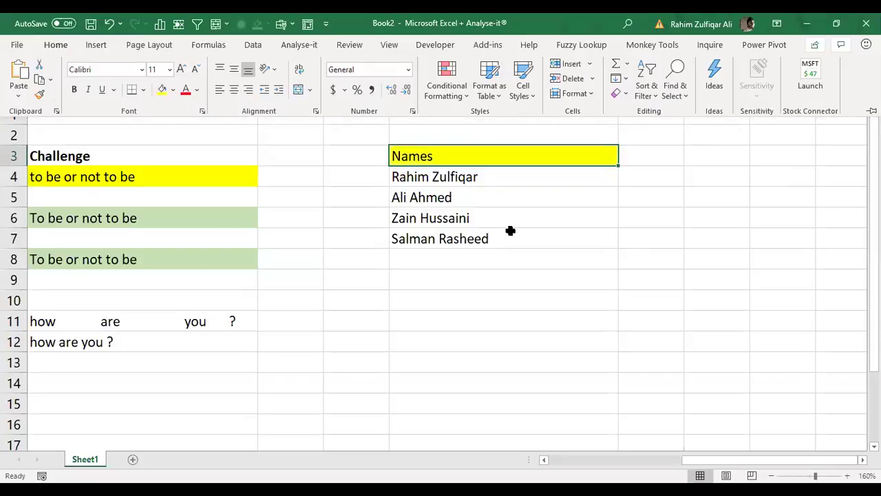
left_click(644, 156)
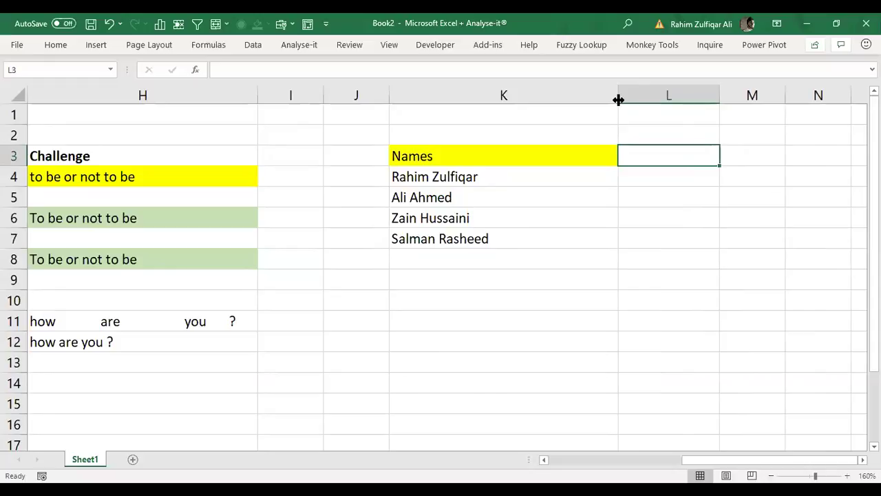
left_click_drag(617, 98, 530, 98)
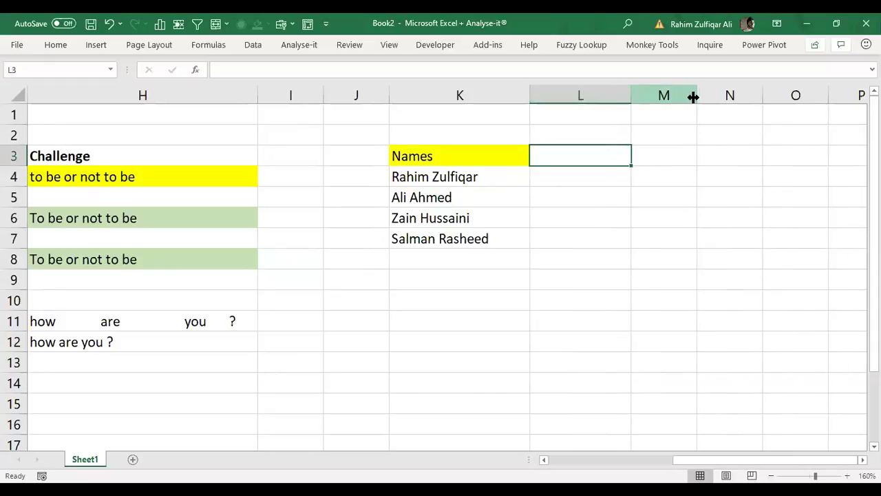
left_click_drag(694, 97, 750, 97)
key("Left")
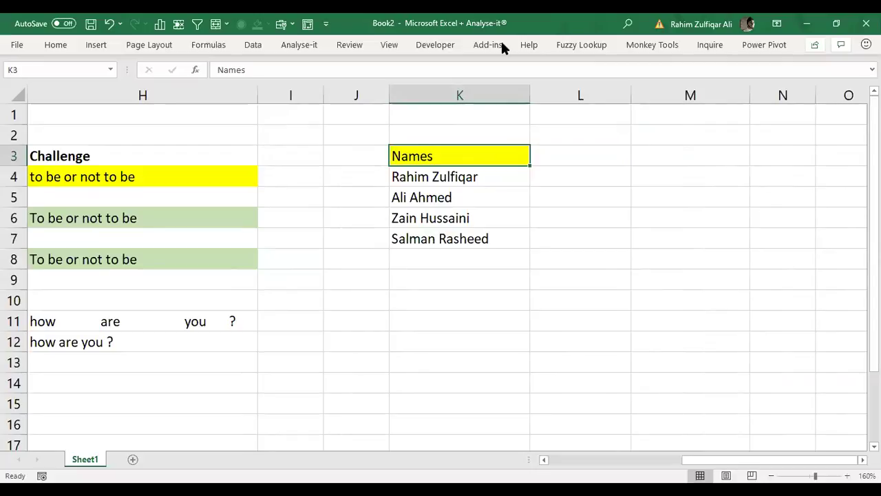
Step: Enter the headers 'First Name' in L3 and 'Last Names' in M3
left_click(603, 158)
type("First Nm")
key("BackSpace")
type("ame")
key("Tab")
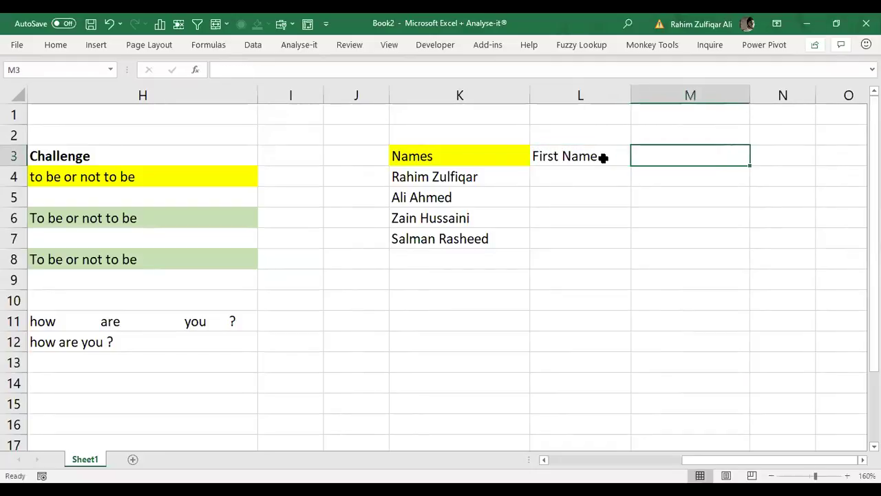
type("Last Name")
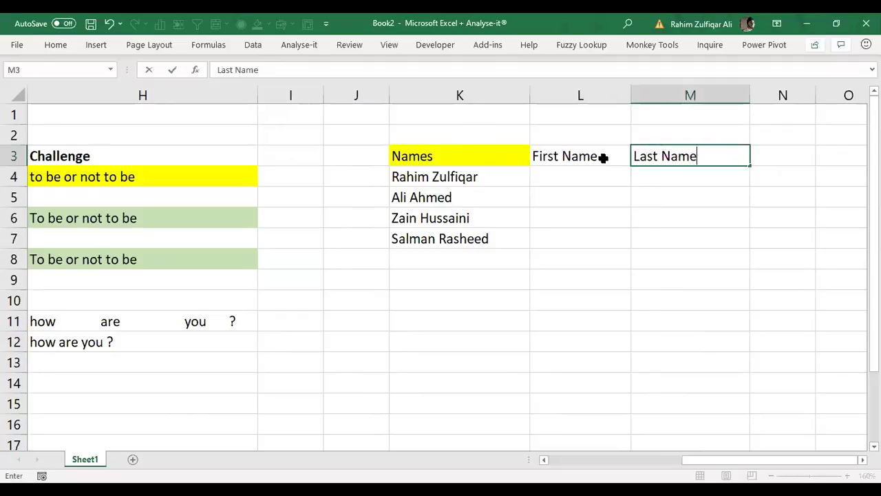
type("s")
key("Return")
key("Left")
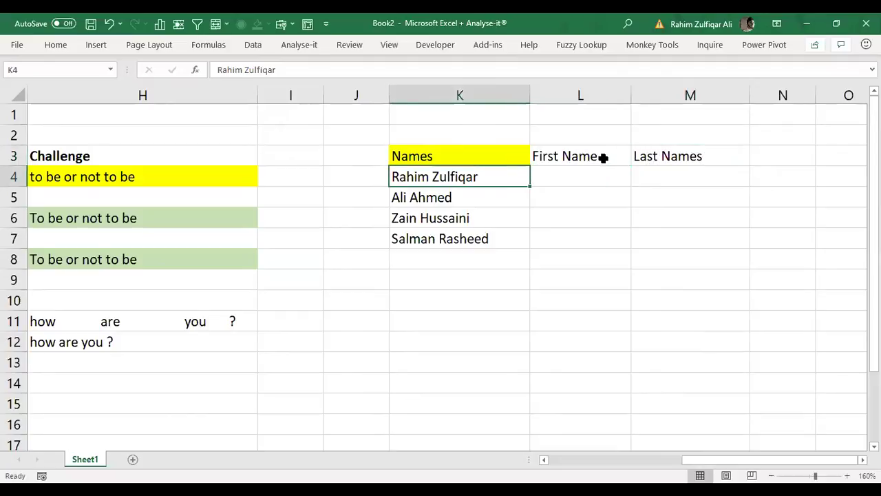
key("Right")
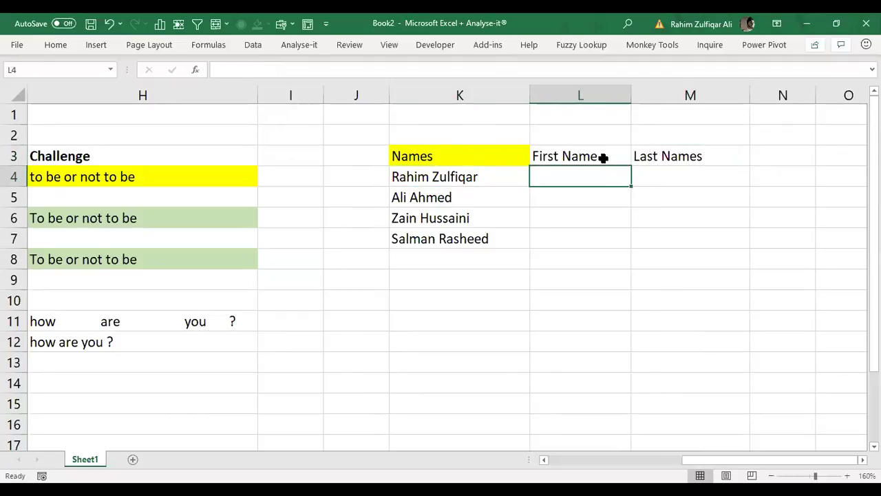
key("Left")
key("ctrl+shift+Down")
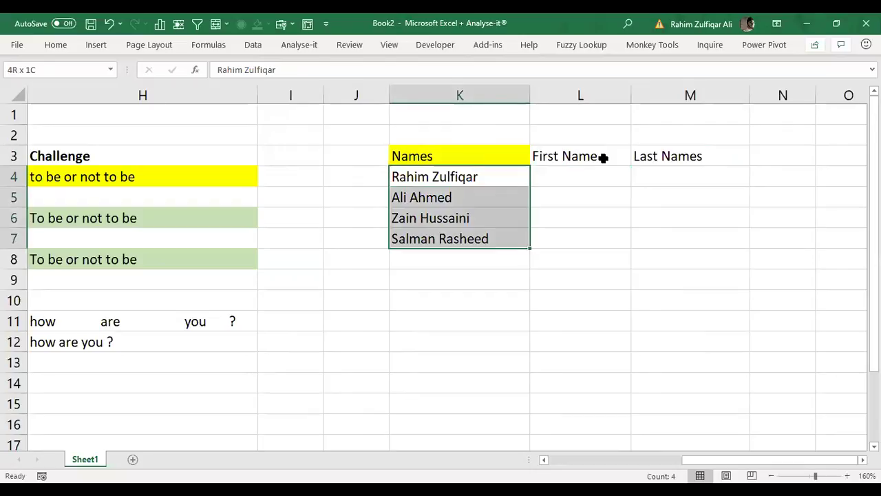
key("ctrl+Up")
key("ctrl+Up")
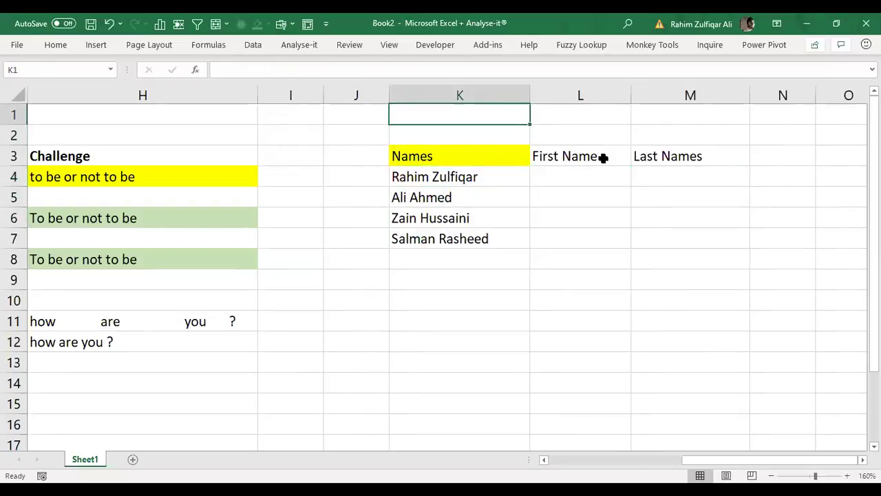
Step: Label K1 'Text To Columns (Delimiter)' and K2 'Flash Fill' above the names
type("Text To C")
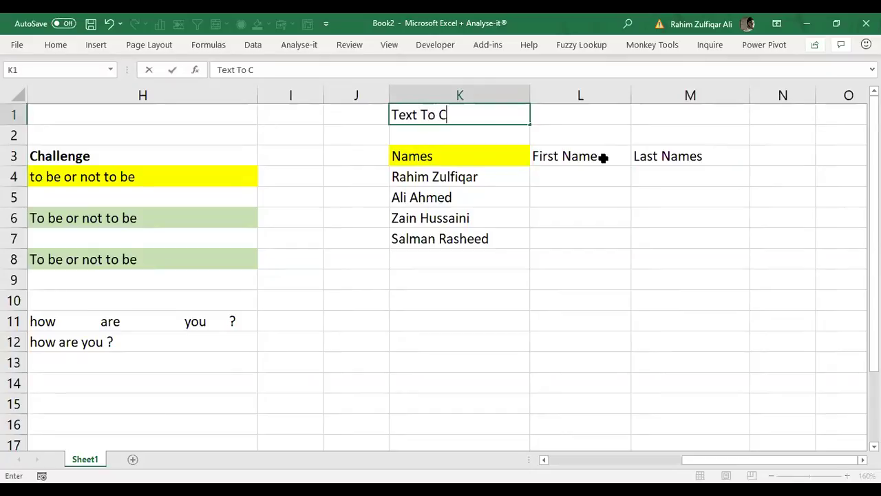
type("olumns (Delimini")
key("BackSpace")
key("BackSpace")
type("ter)")
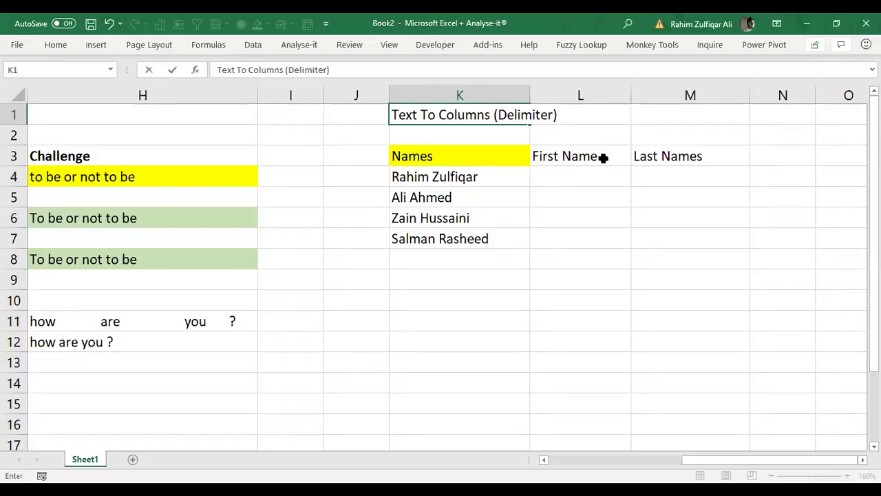
key("Return")
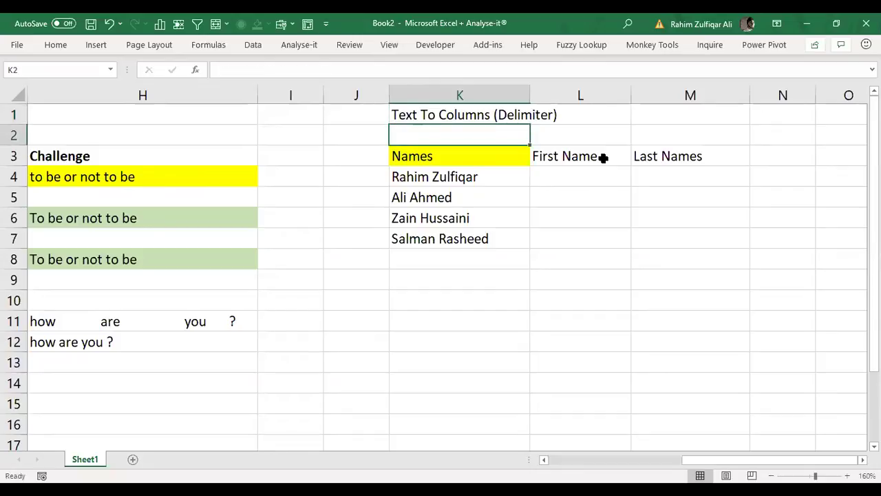
type("Flash ")
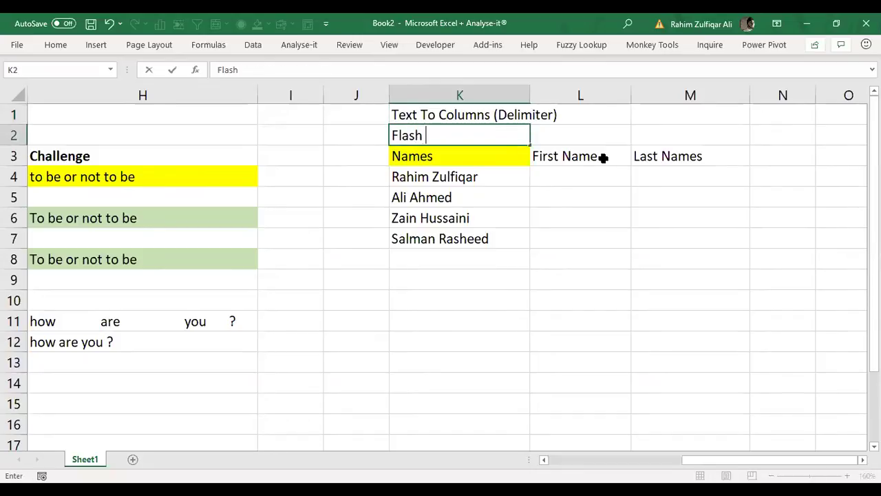
type("Fill")
key("Return")
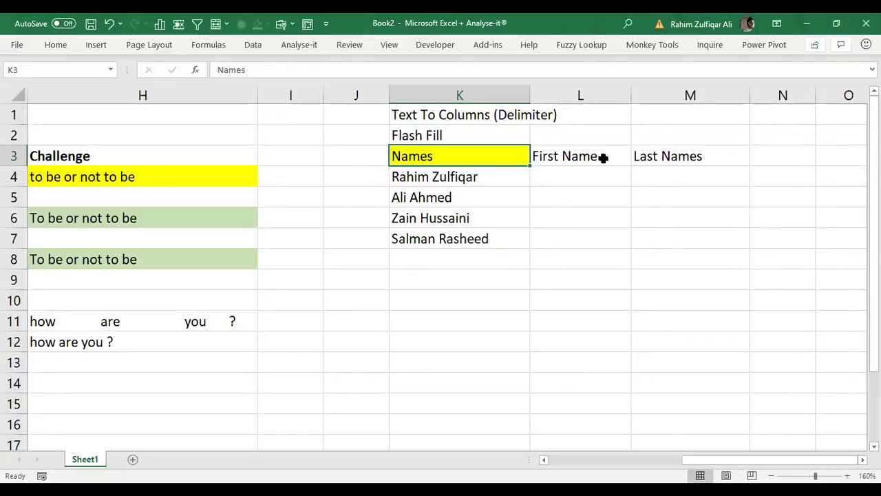
Step: Select L3:M3 and bold the First Name and Last Names headers
key("Up")
key("Right")
key("Right")
key("Left")
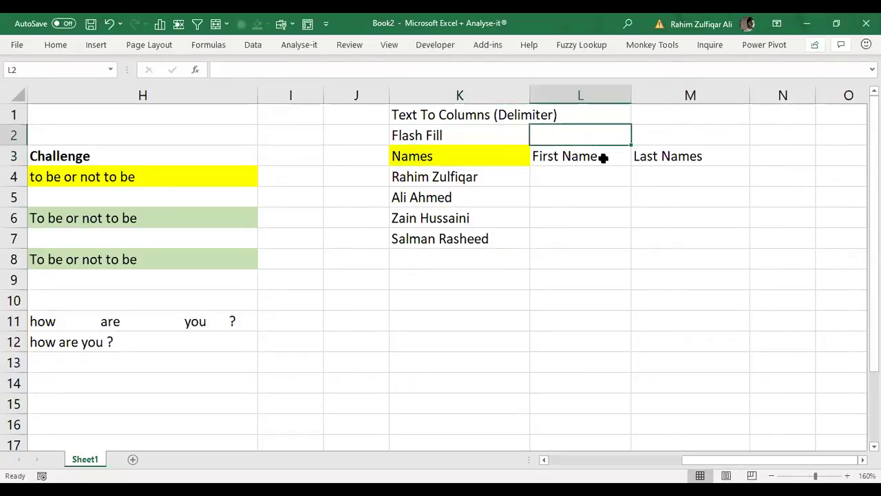
key("Left")
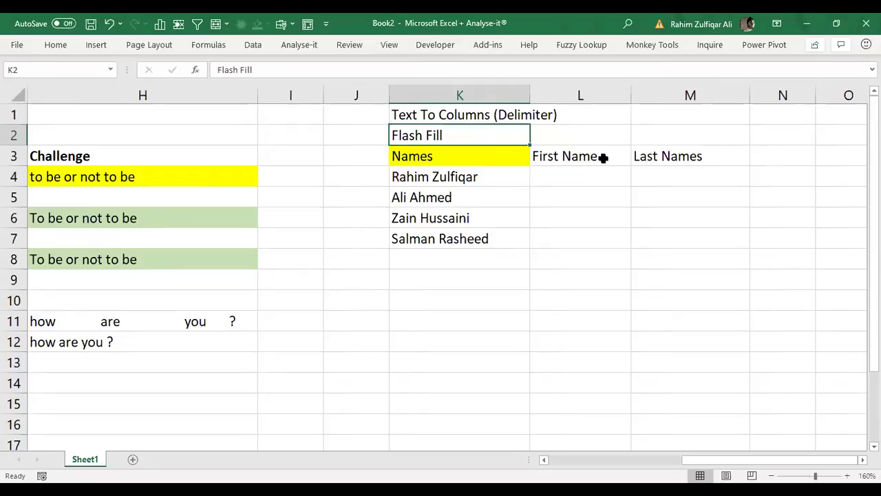
key("Right")
key("Down")
key("Down")
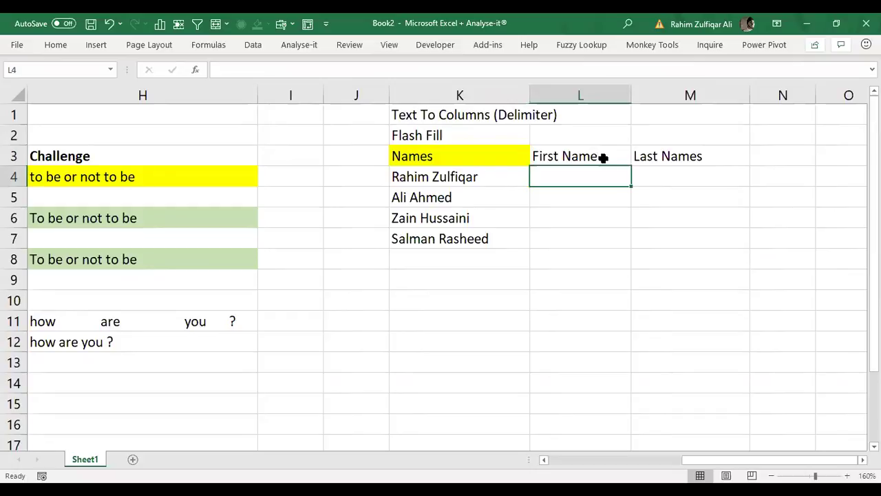
left_click(603, 157)
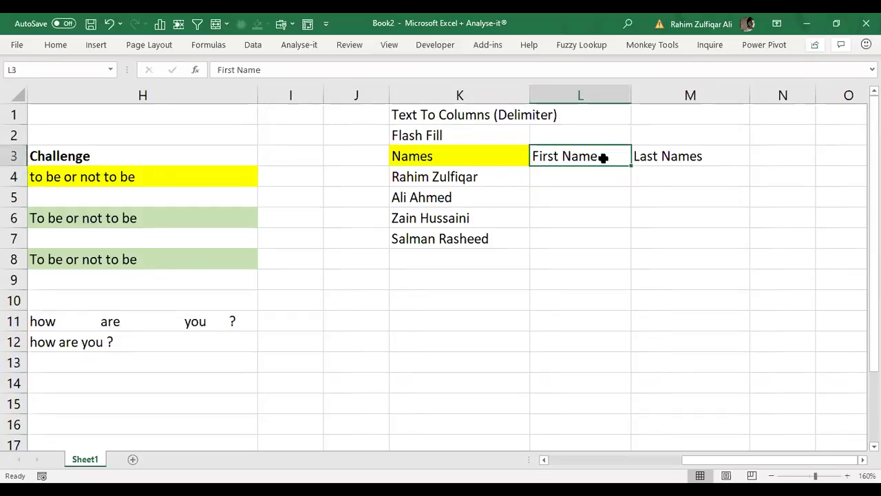
key("shift+Right")
key("ctrl+b")
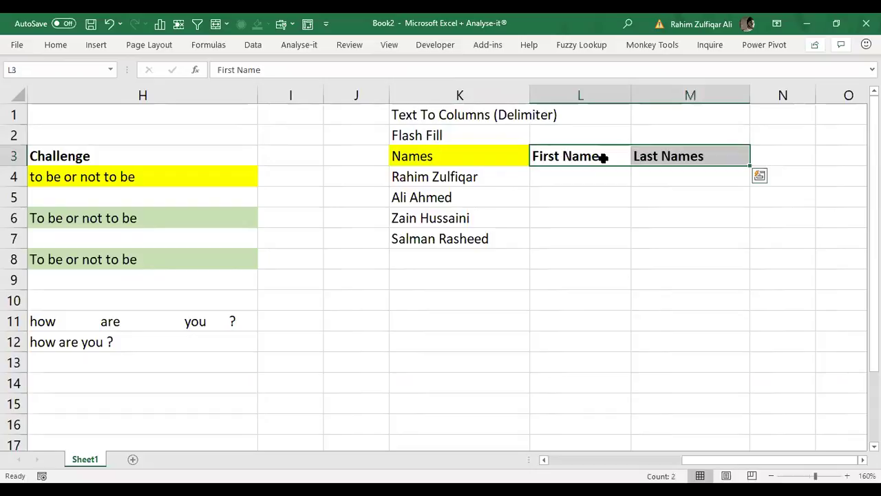
Step: Look over the labels and names, then select the whole names table from K3
key("Down")
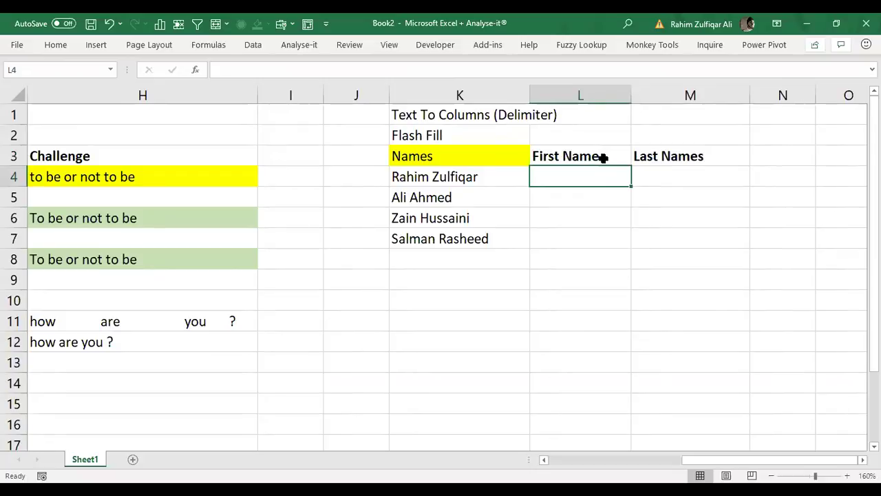
key("Left")
key("Right")
key("Right")
key("Up")
key("Left")
key("Left")
key("Left")
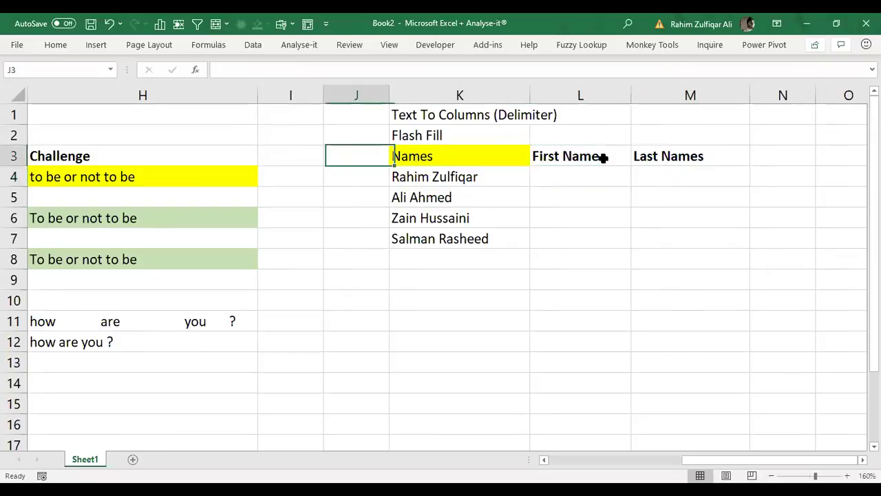
key("Up")
key("Right")
key("Up")
key("Down")
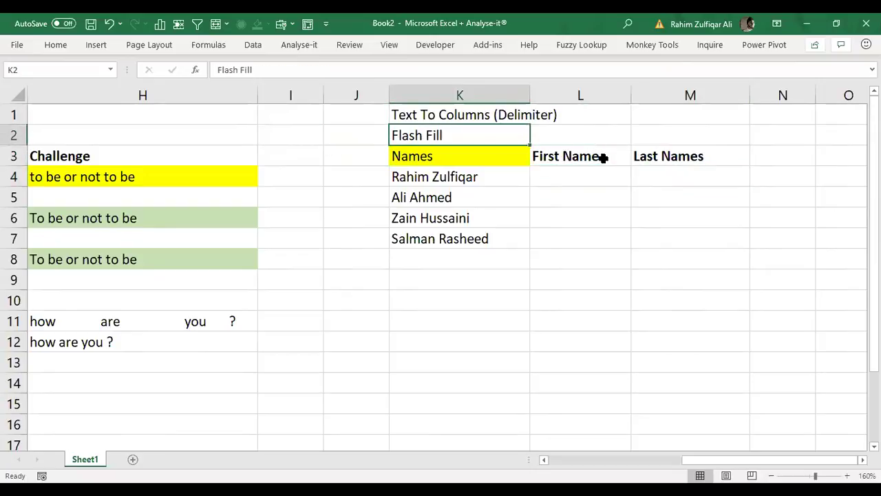
key("Up")
key("Right")
key("Right")
key("Right")
key("Right")
key("Right")
key("Left")
key("Left")
key("Left")
key("Left")
key("Left")
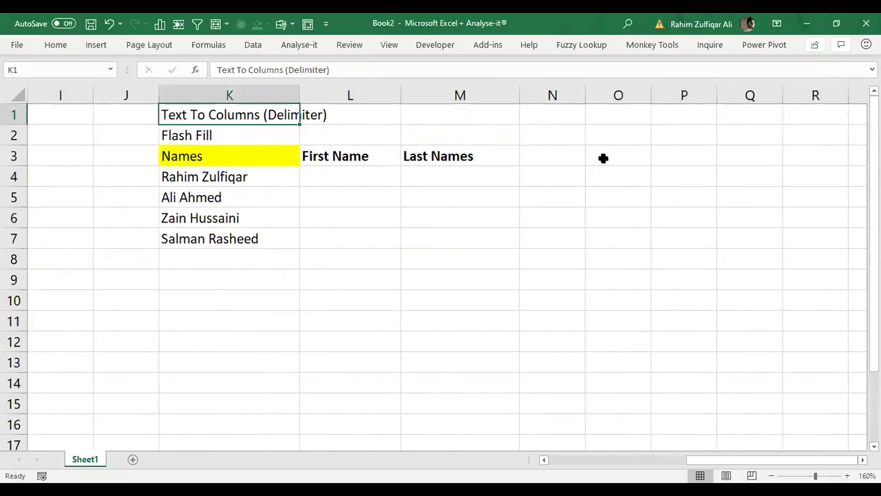
key("Down")
key("Down")
key("Down")
key("Up")
key("Up")
key("Up")
key("Down")
key("Down")
key("Down")
key("Up")
key("ctrl+shift+Right")
key("ctrl+shift+Down")
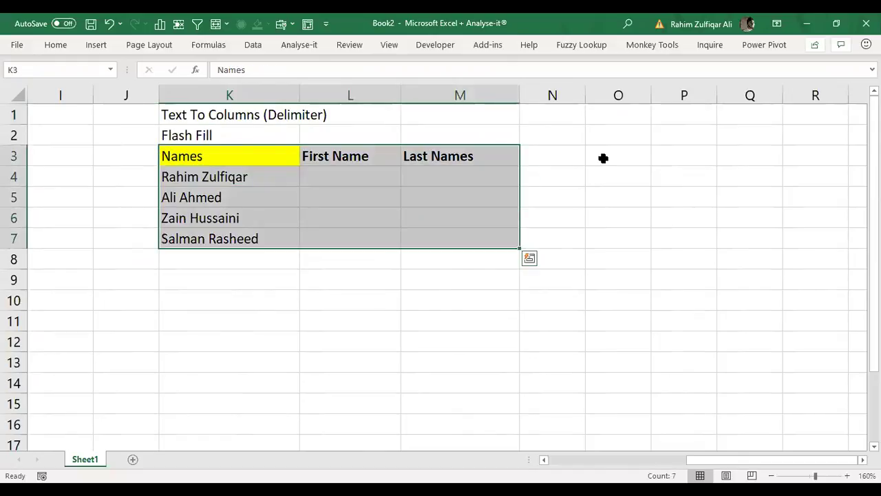
left_click(325, 177)
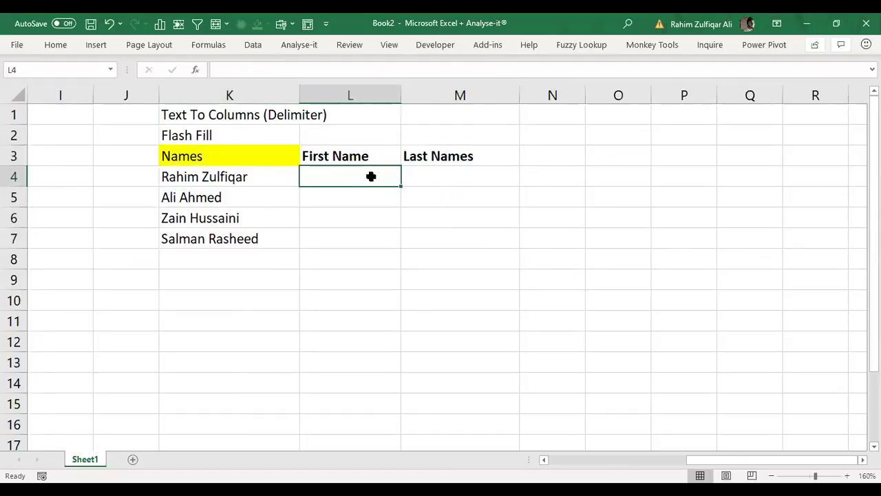
key("Left")
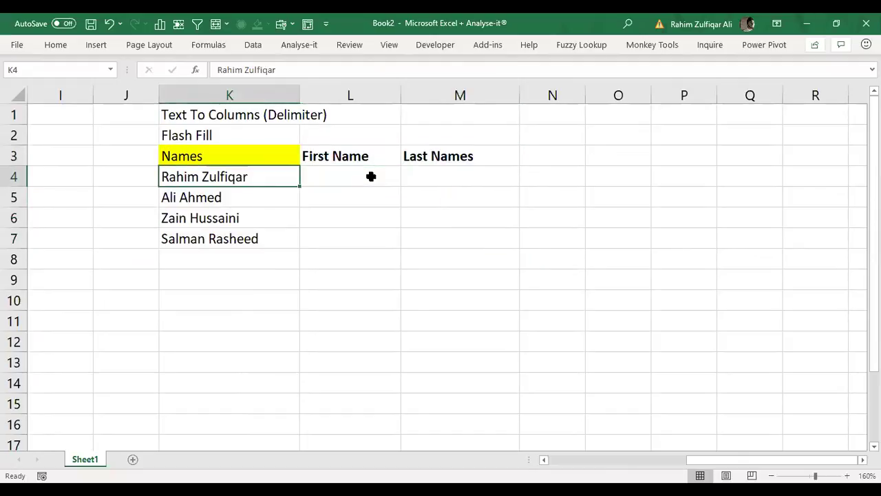
key("ctrl+shift+Down")
left_click(371, 176)
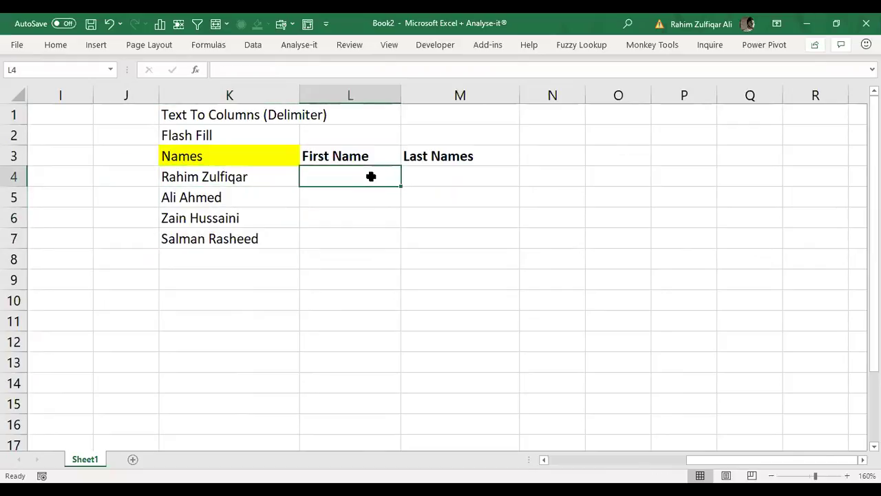
key("shift+Down")
key("shift+Down")
key("shift+Down")
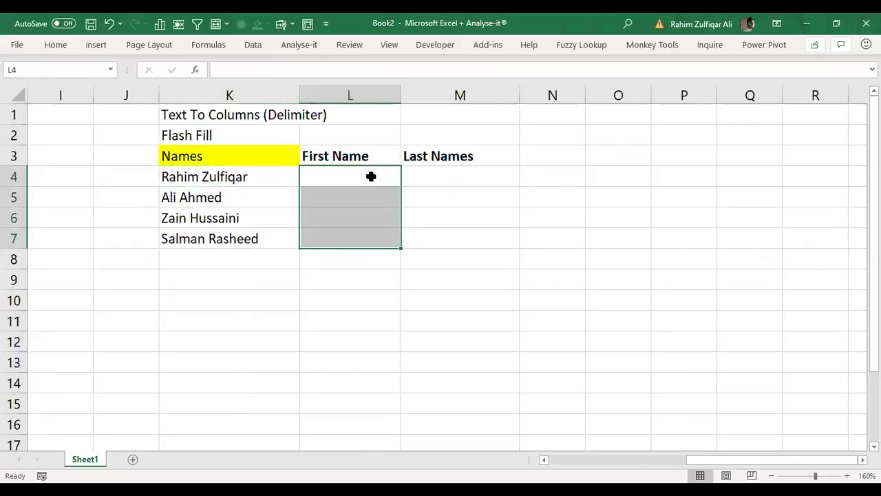
key("Right")
key("shift+Down")
key("shift+Down")
key("shift+Down")
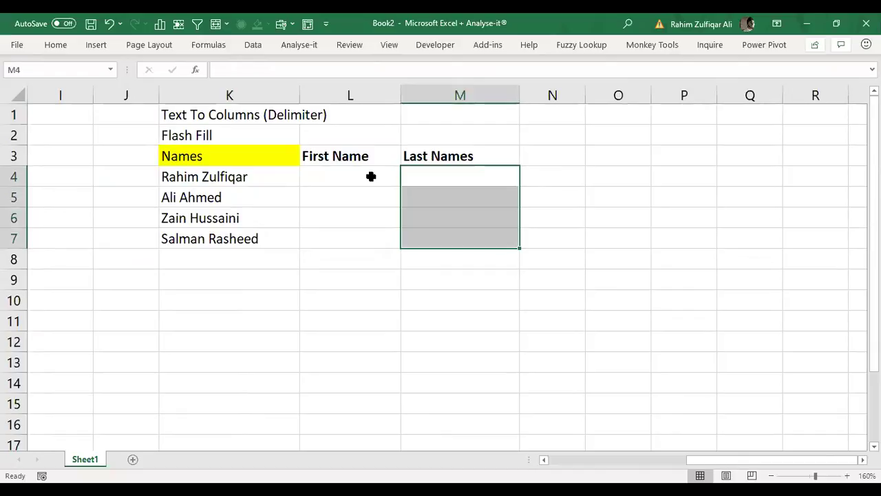
left_click(372, 176)
key("Tab")
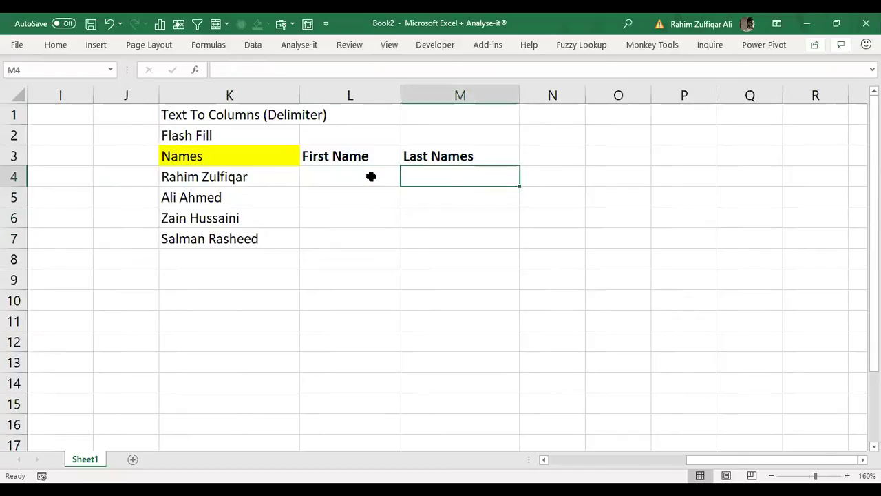
key("Left")
key("Left")
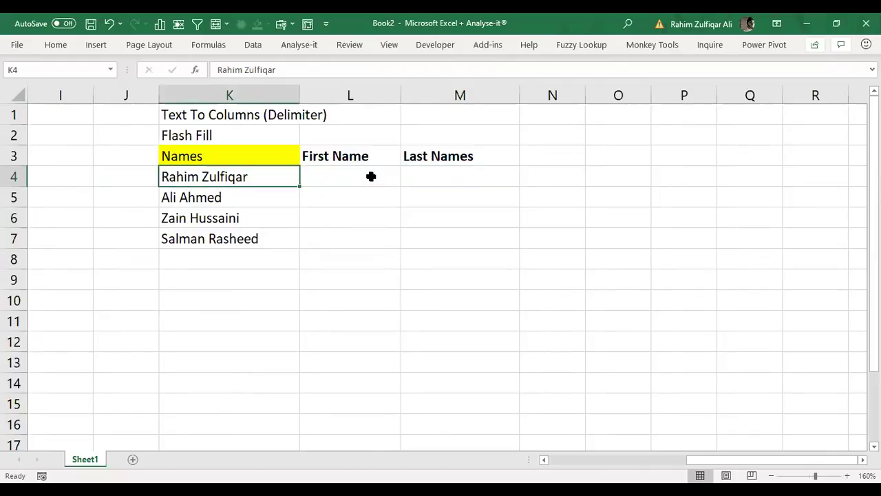
key("Right")
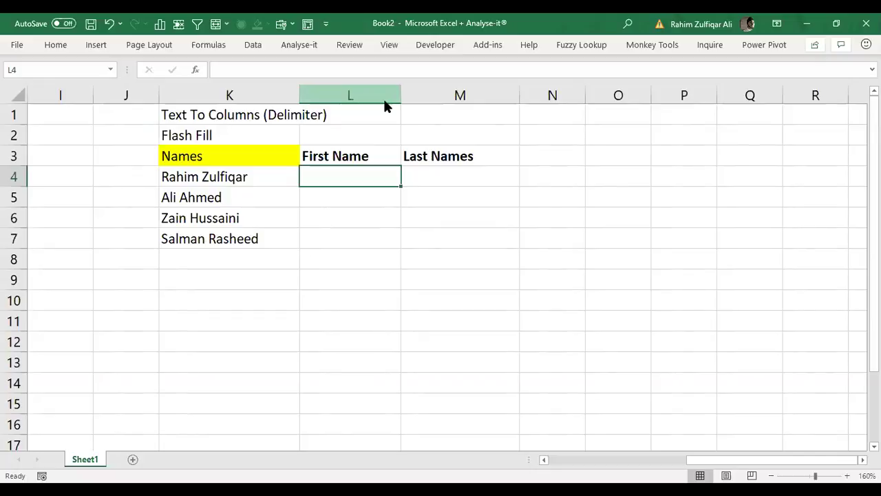
left_click(387, 41)
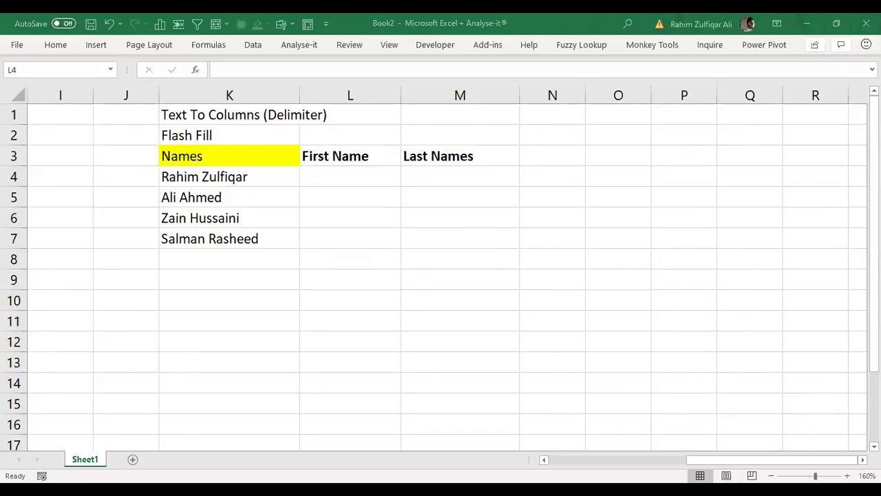
Step: Zoom the sheet to 200% so the names table and its labels appear larger
scroll(441, 268, "up", 3)
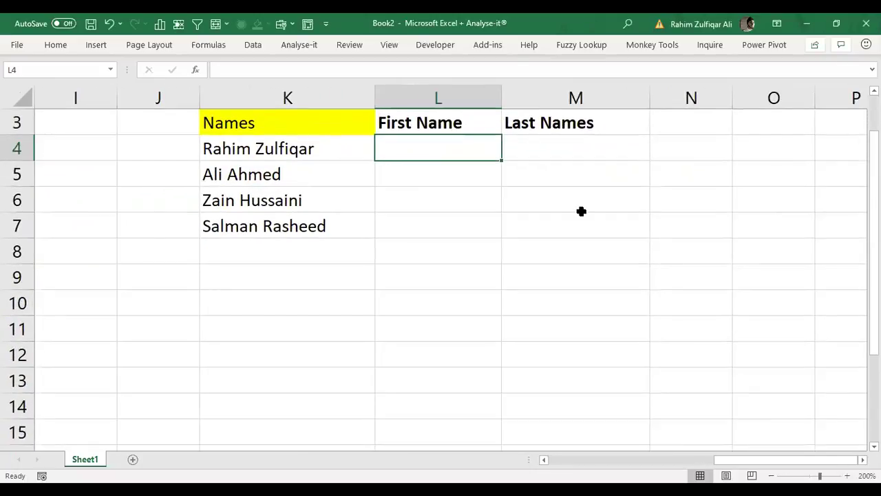
scroll(581, 211, "up", 1)
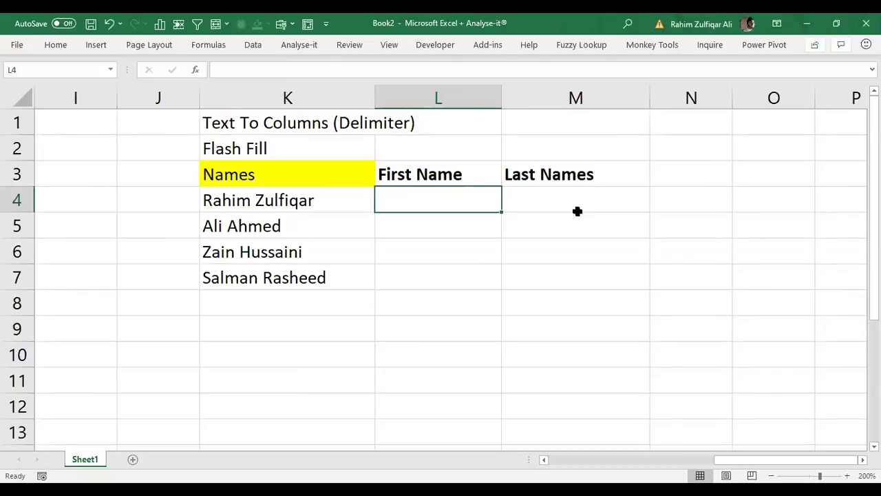
left_click(486, 103)
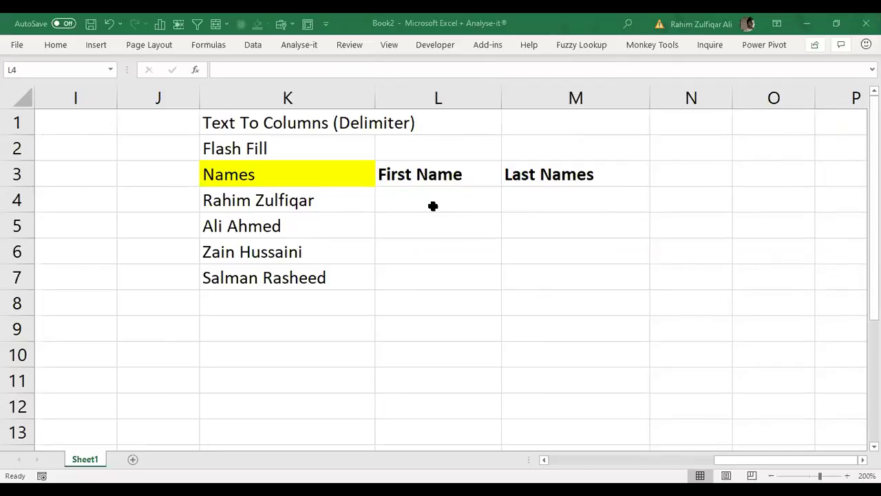
left_click(454, 198)
left_click(389, 181)
left_click(338, 208)
left_click(408, 190)
left_click(338, 172)
left_click(338, 199)
left_click(420, 198)
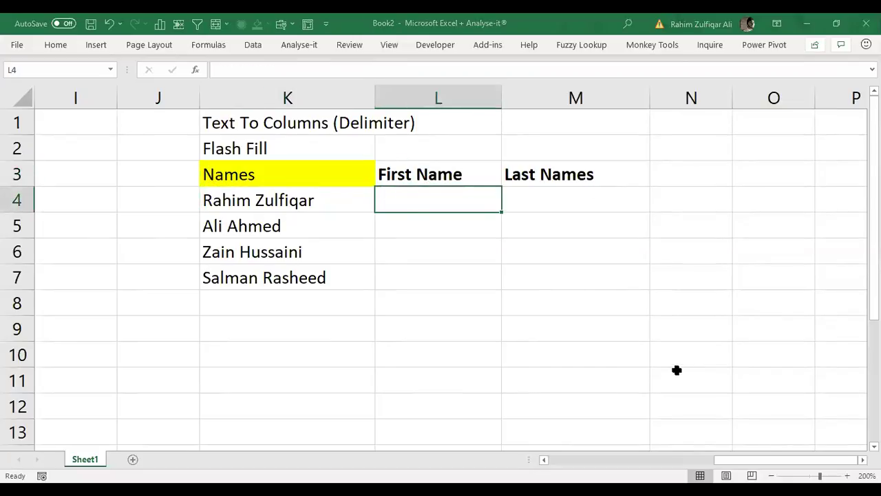
Step: Return to the Names header K3, discarding a partly typed 'Try to' entry
key("Up")
key("Left")
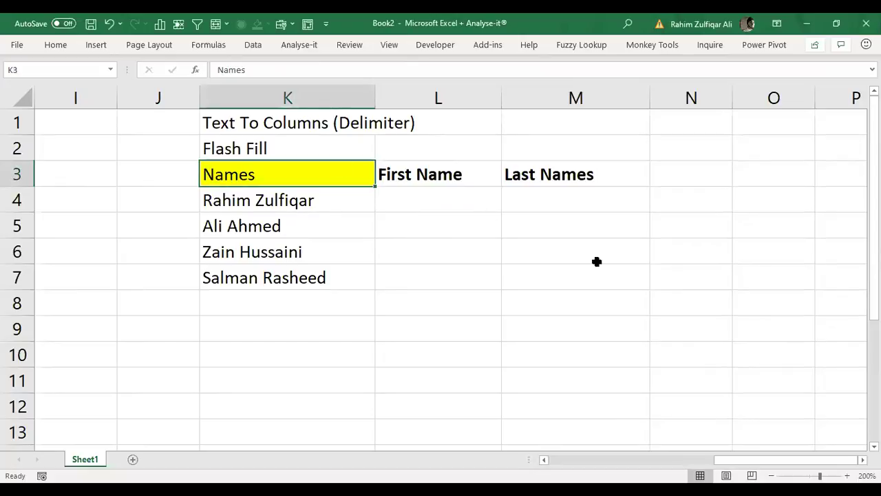
type("Try to")
key("Escape")
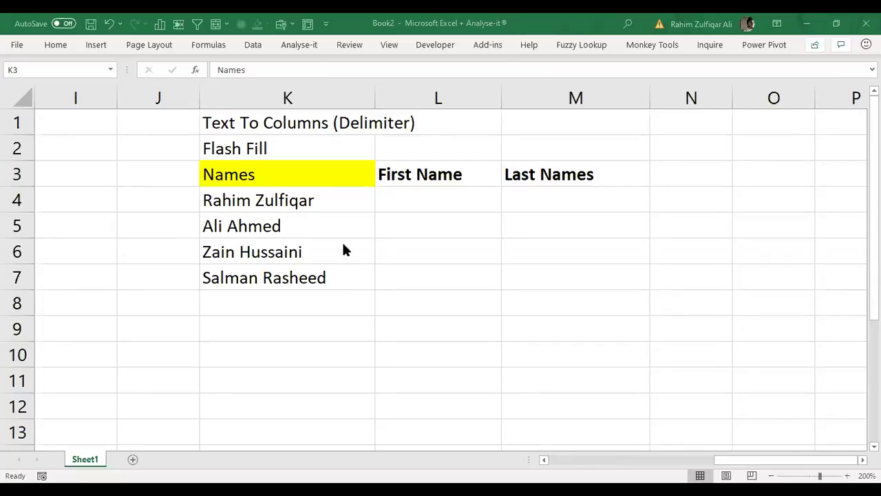
left_click(296, 200)
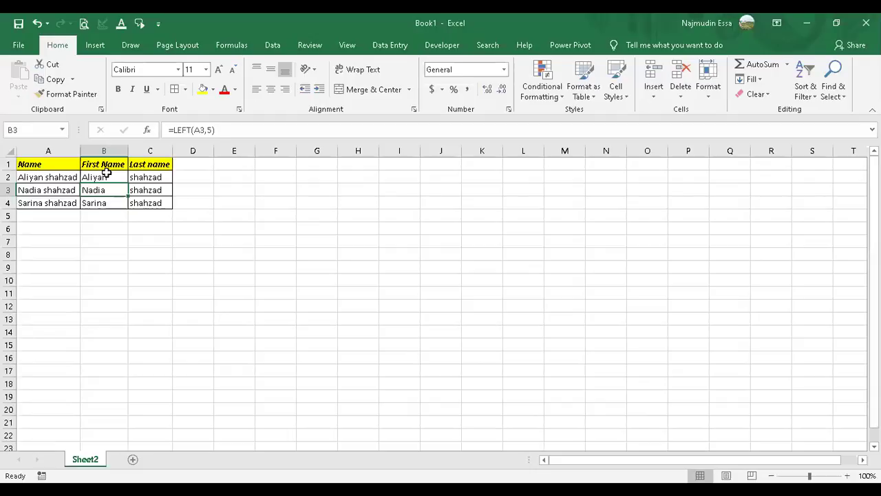
Step: Move right from the last-name formula to the first empty First Name cell
key("Right")
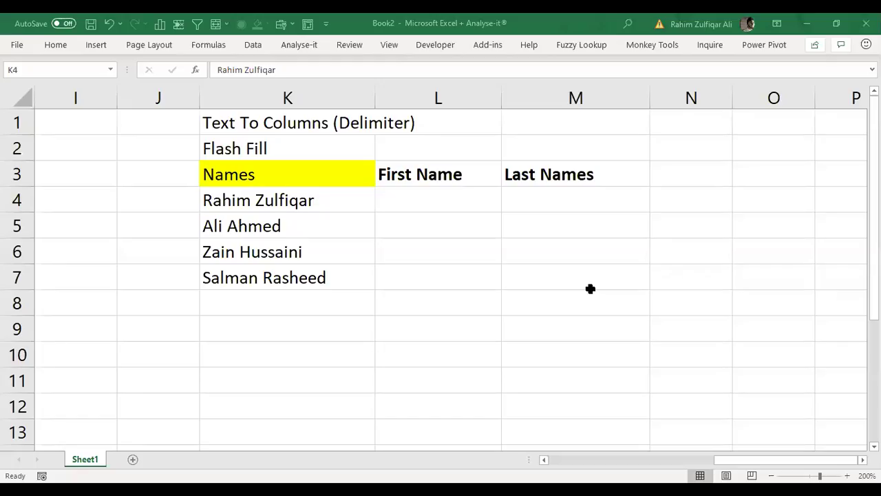
key("Right")
left_click(513, 177)
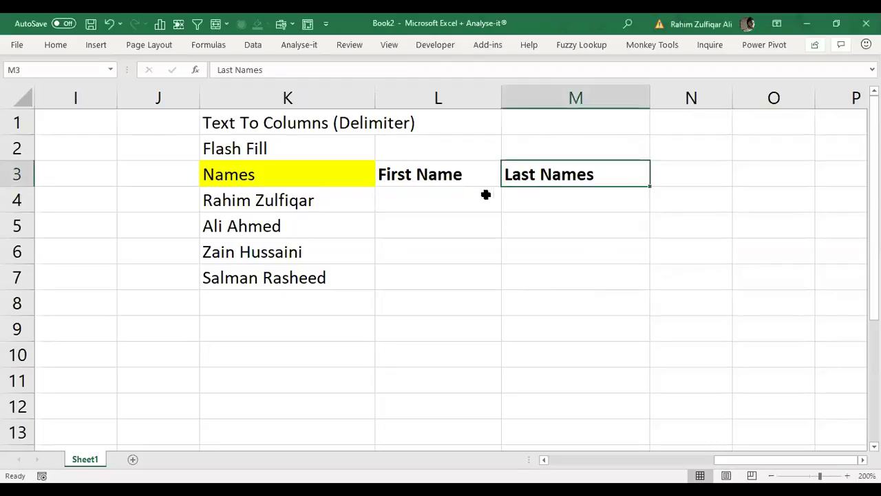
left_click(493, 196)
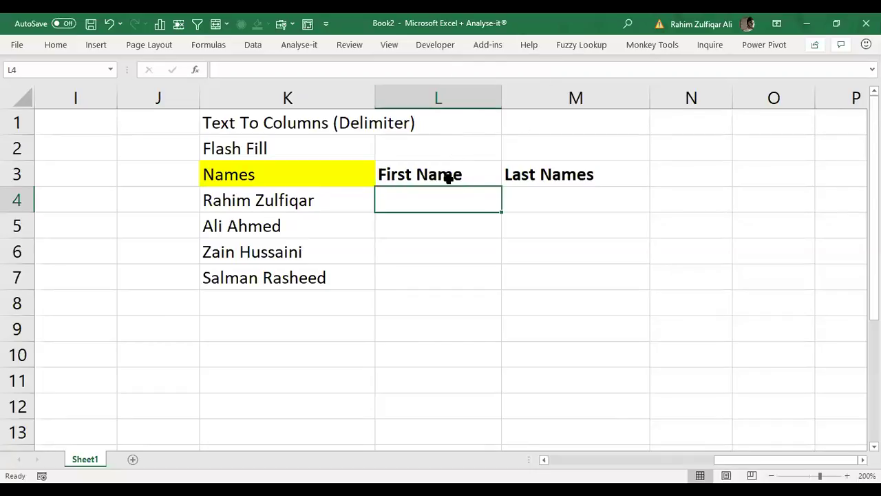
key("Left")
key("Right")
Step: Enter =LEFT(K4,5) in L4 so it returns Rahim
type("=l")
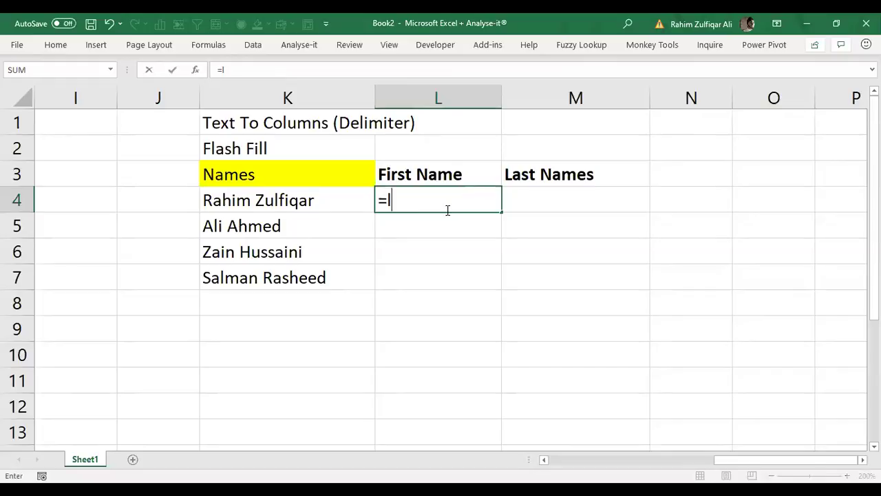
type("EFT(")
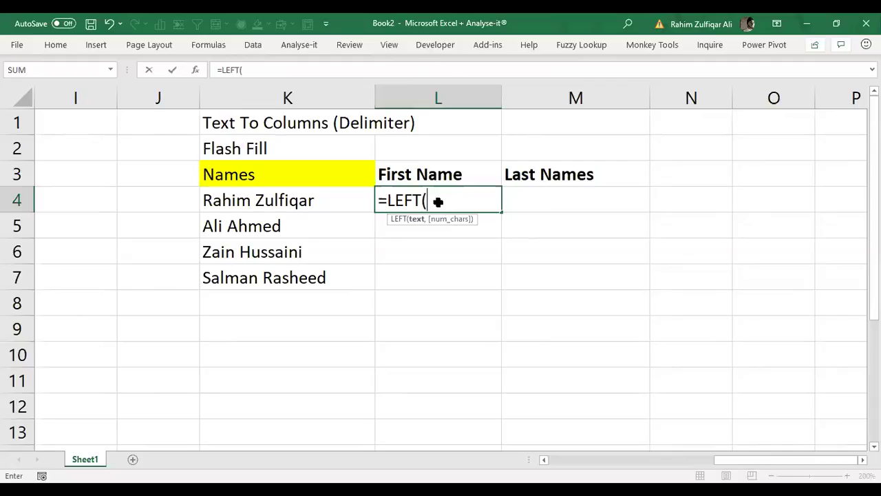
left_click(277, 199)
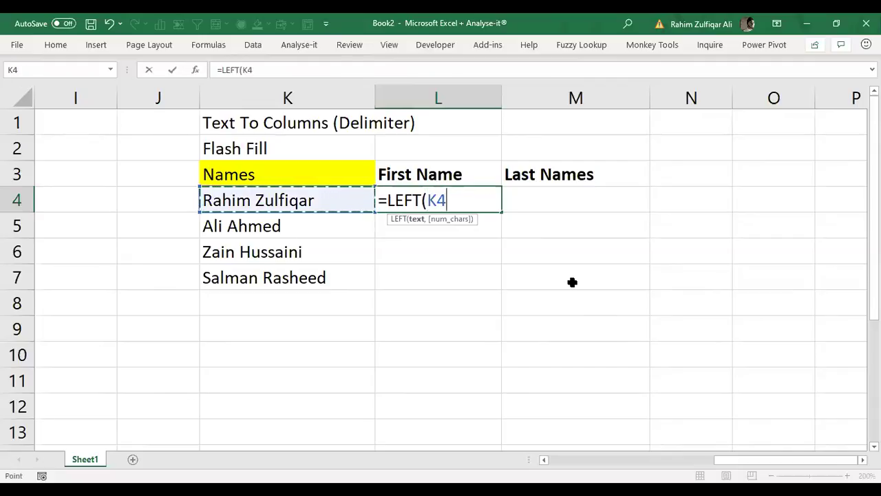
type(",")
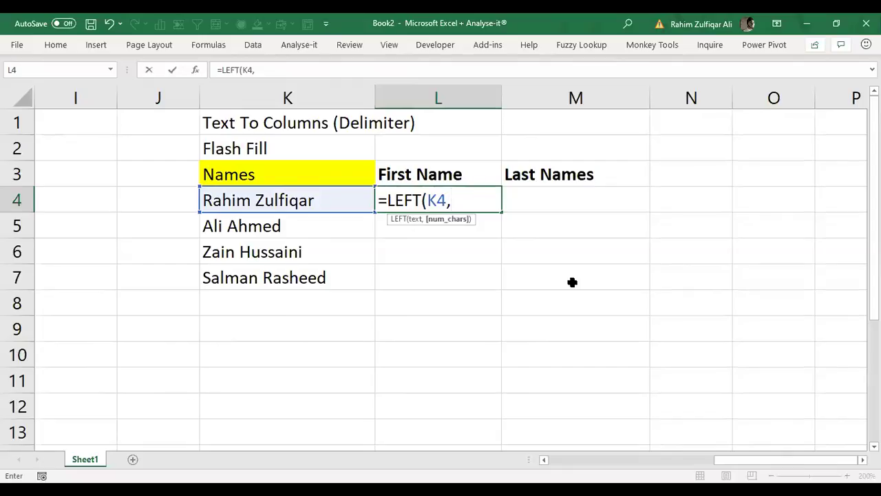
type("5)")
key("Return")
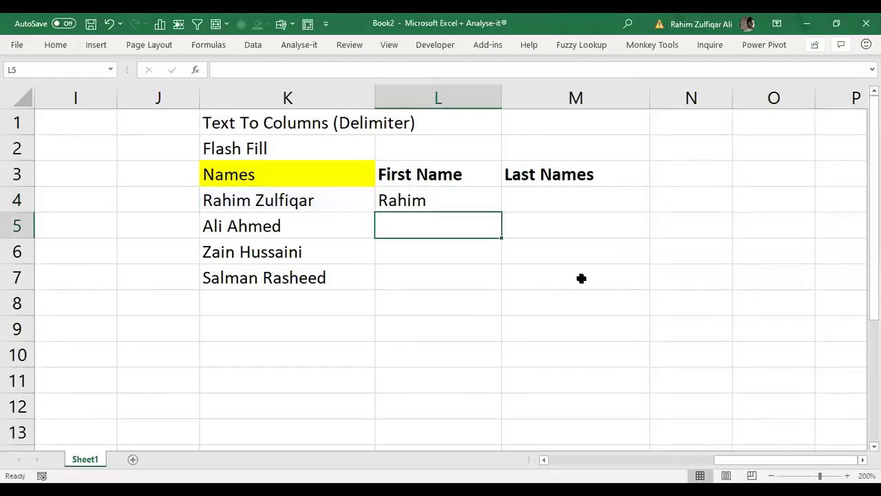
Step: Copy the LEFT formula from L4 down to L7
left_click(474, 199)
left_click_drag(502, 214, 484, 283)
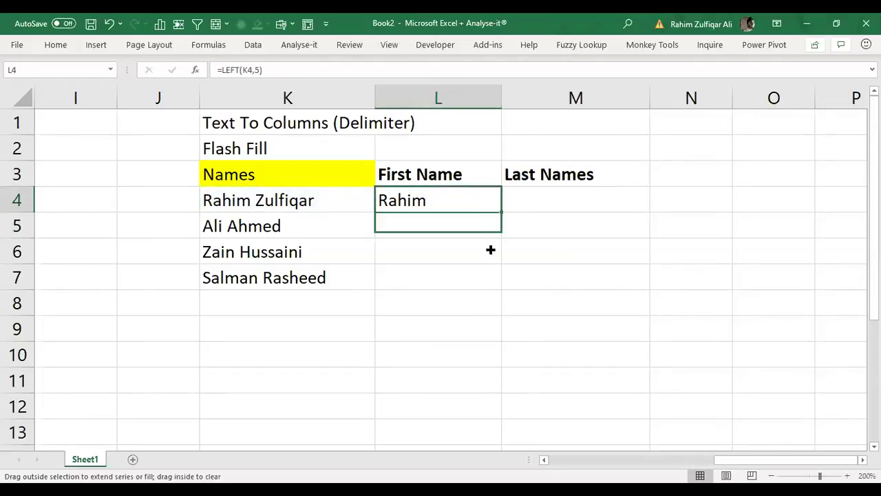
key("Down")
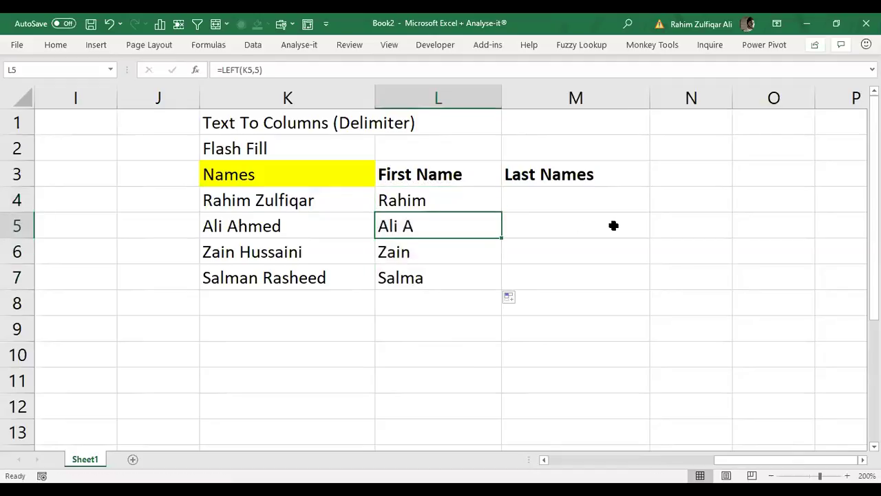
key("Up")
Step: Check each copied LEFT formula against its full name in column K
key("F2")
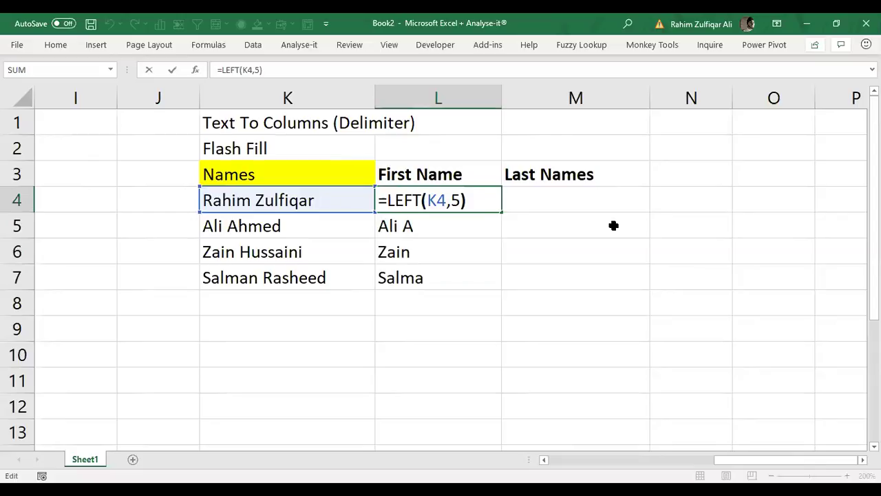
key("Left")
key("shift+Left")
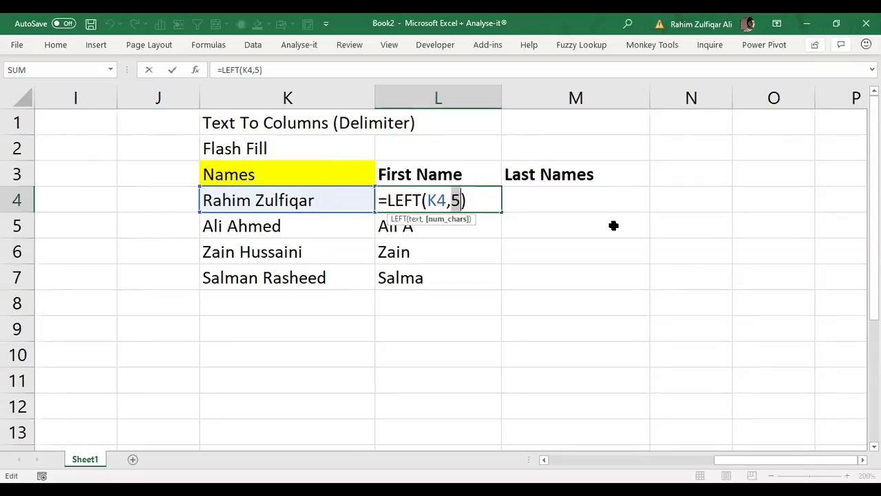
key("Return")
key("F2")
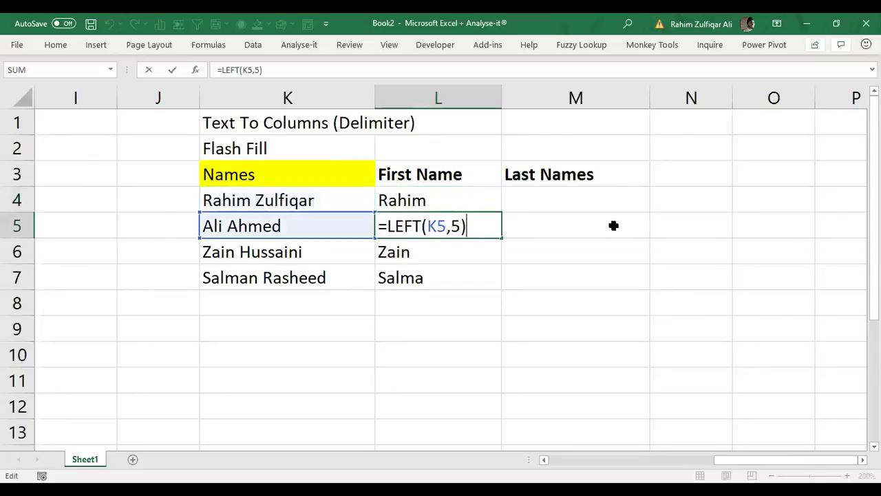
key("ctrl+Return")
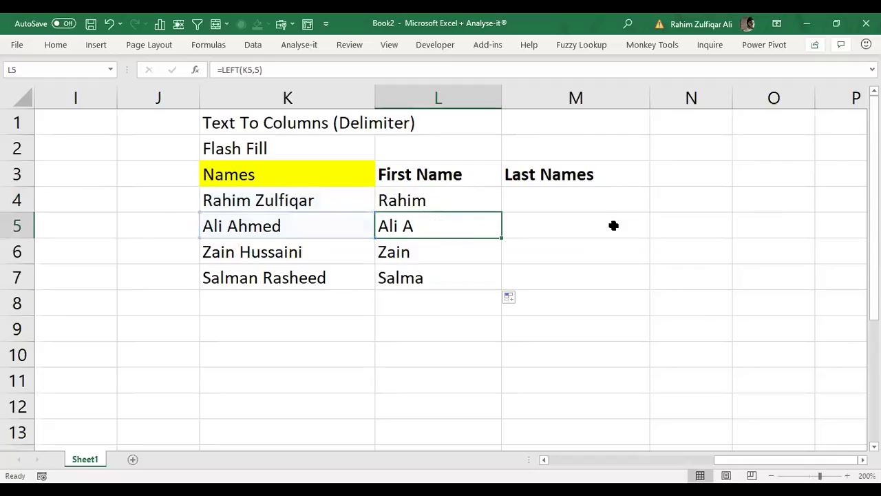
key("Down")
key("F2")
key("ctrl+Return")
key("Down")
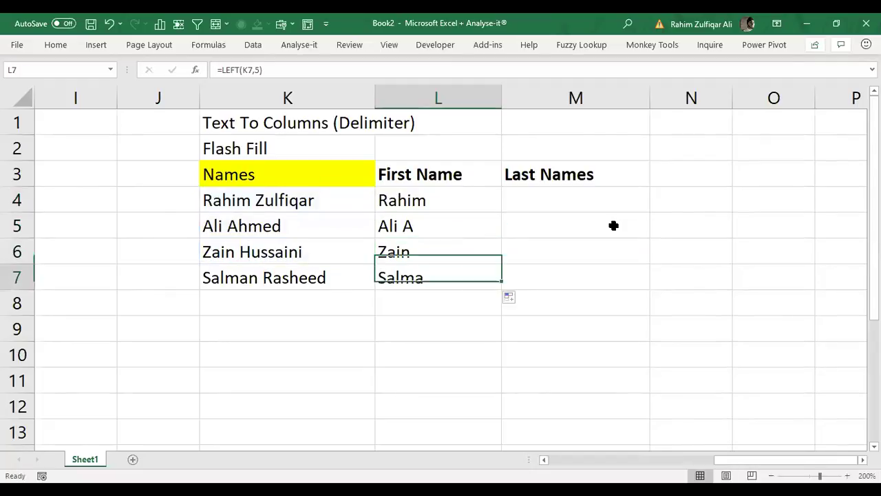
key("Left")
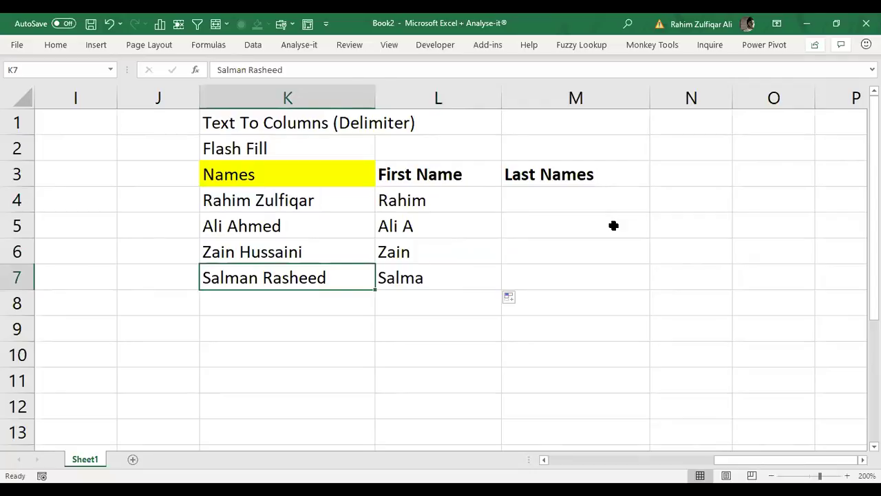
key("Right")
key("Up")
key("Up")
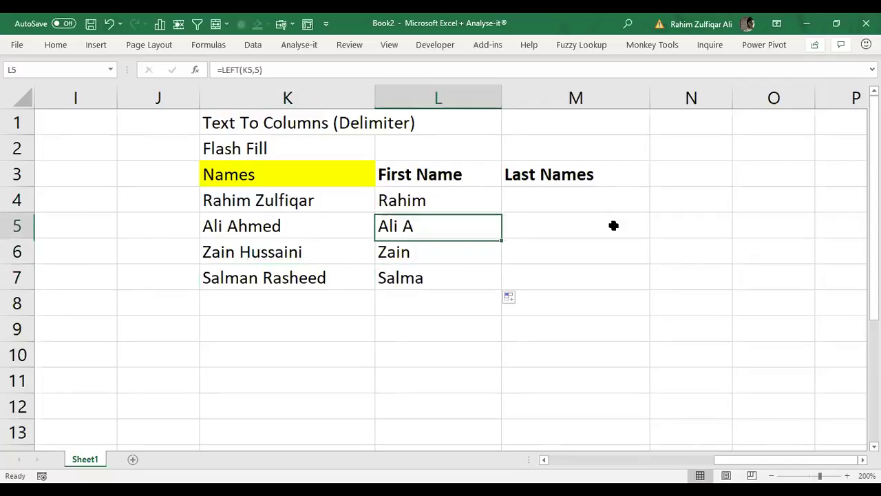
key("Left")
key("Right")
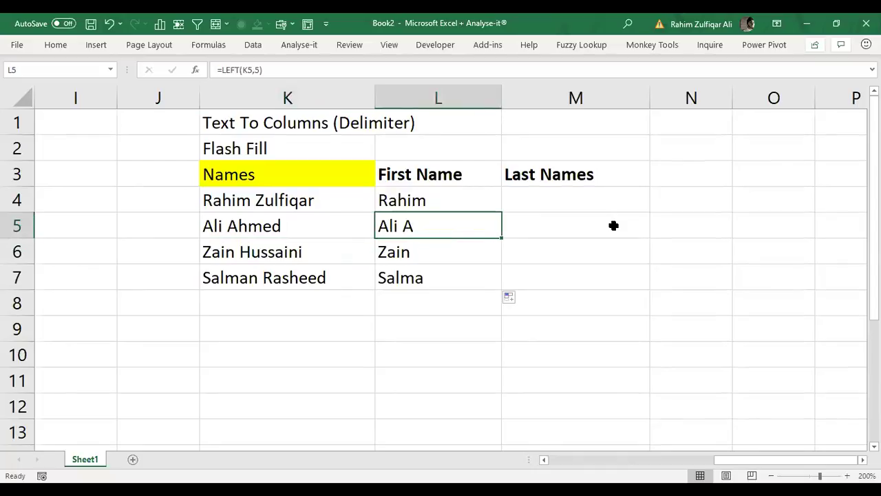
Step: Change the character count to 3 in L5 and 6 in L7, then select the first names
key("F2")
key("Left")
key("BackSpace")
type("3")
key("Return")
key("Return")
key("F2")
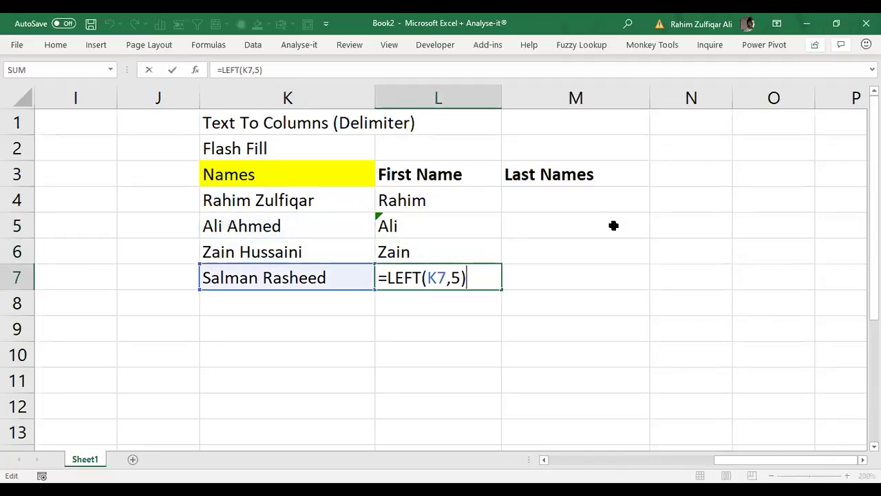
key("Left")
type("6")
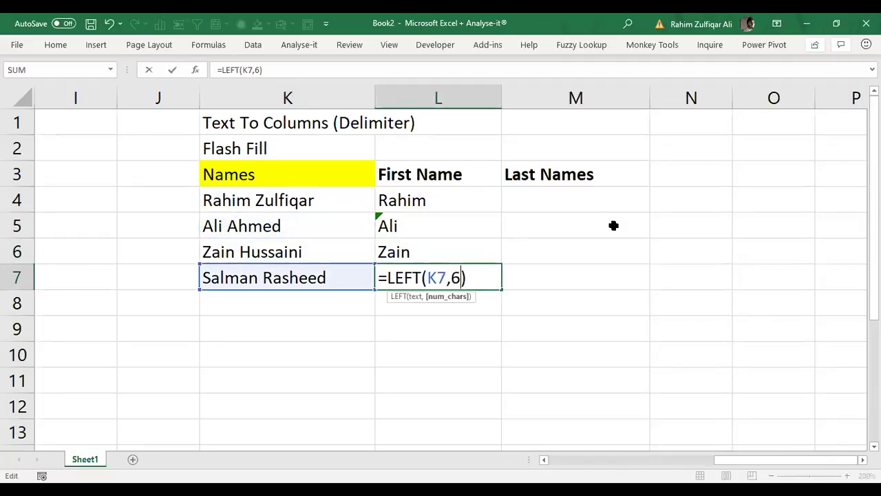
key("Return")
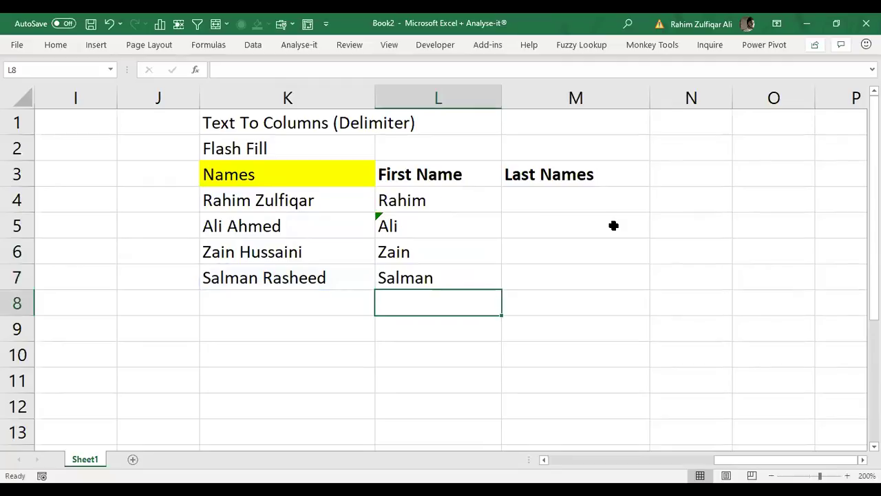
key("Up")
key("shift+Up")
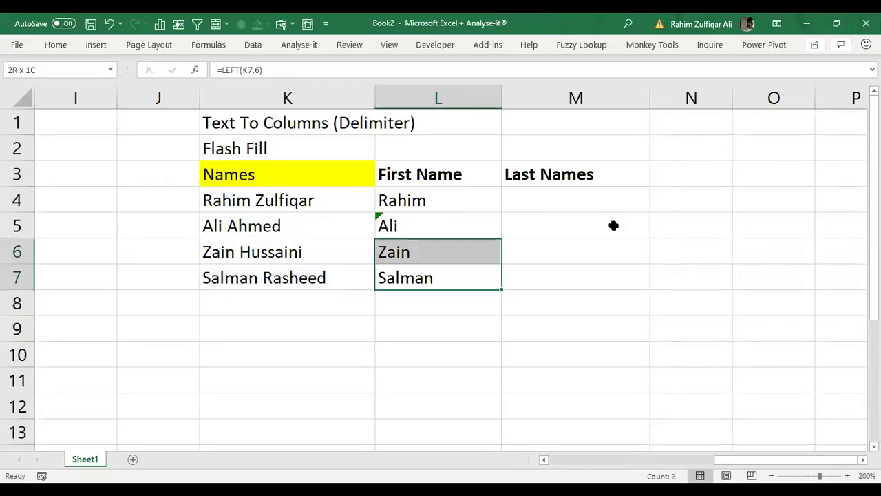
key("shift+Up")
key("shift+Up")
Step: Clear the LEFT-formula first names from L4:L7
key("Delete")
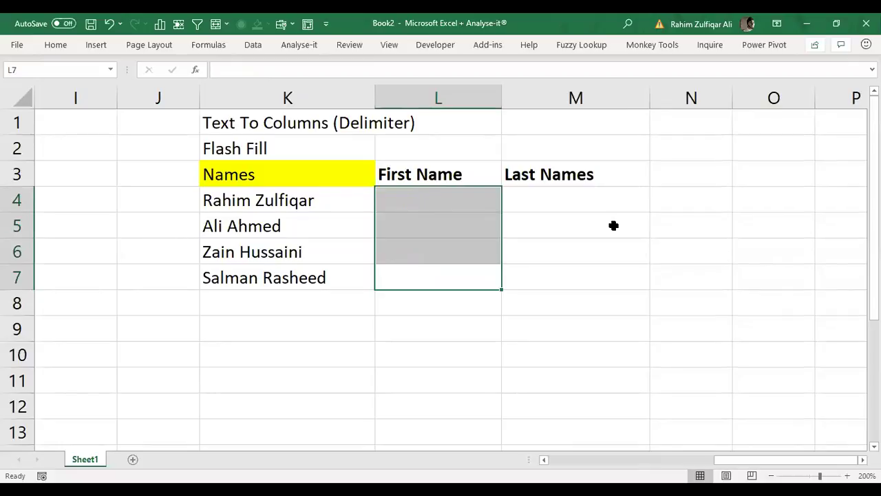
key("Left")
key("Up")
key("Up")
key("Up")
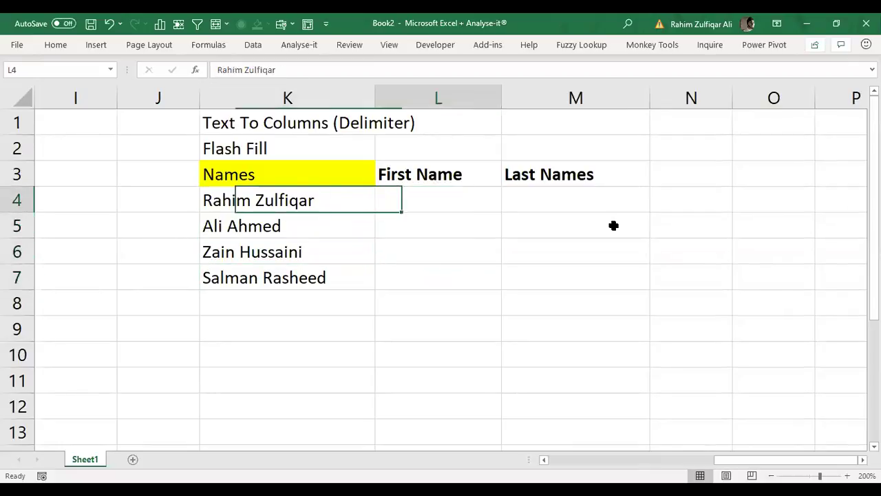
key("Right")
key("Right")
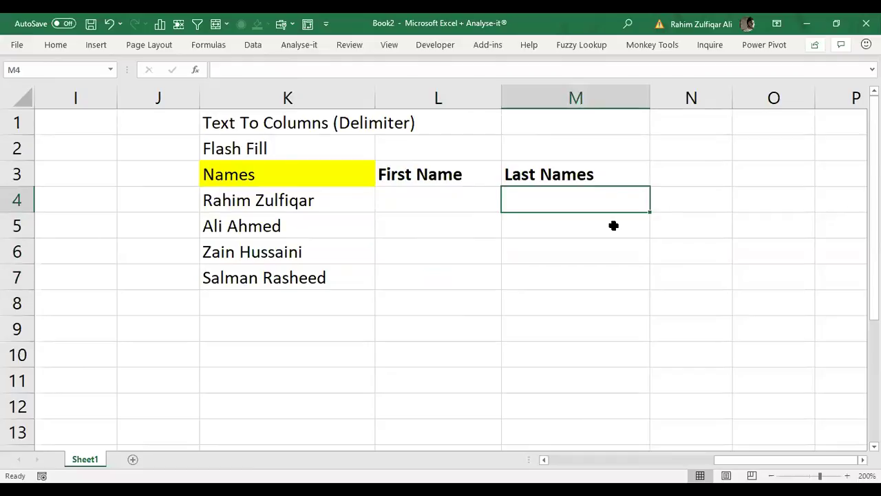
key("Left")
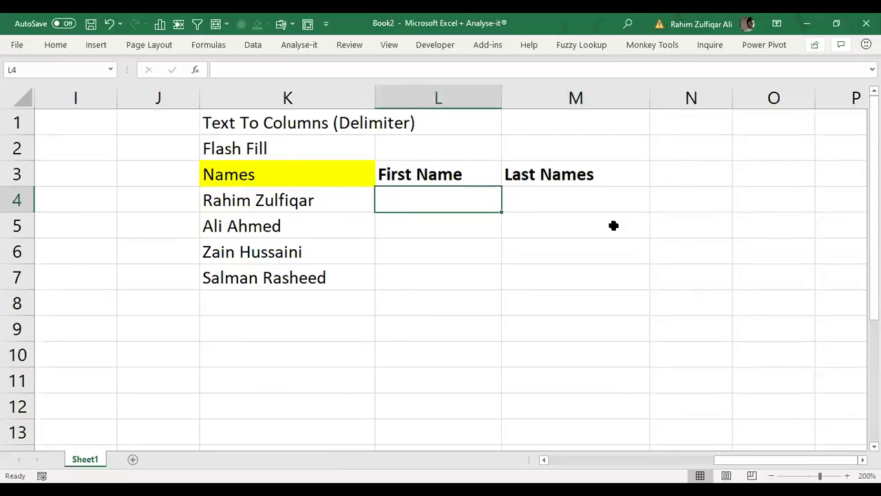
Step: Type the example first name Rahim in L4 and select L4:L7 with the Data tab showing
type("Rahim")
key("Return")
key("Up")
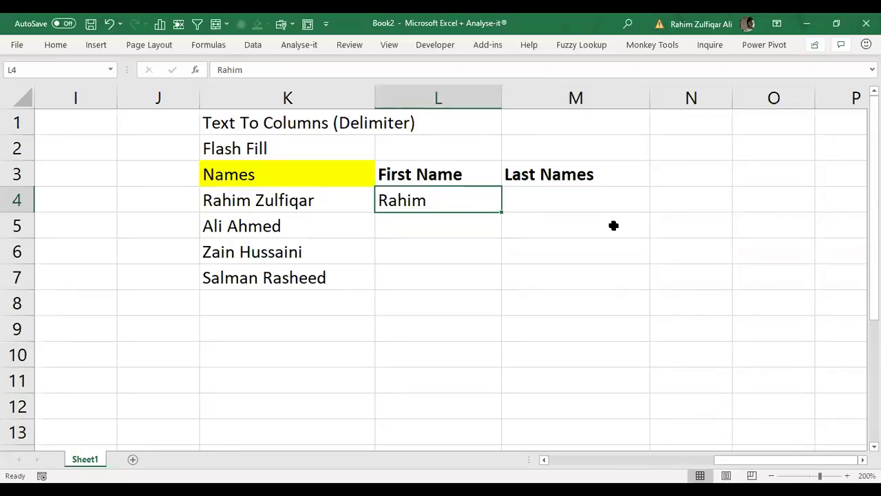
left_click_drag(445, 198, 440, 256)
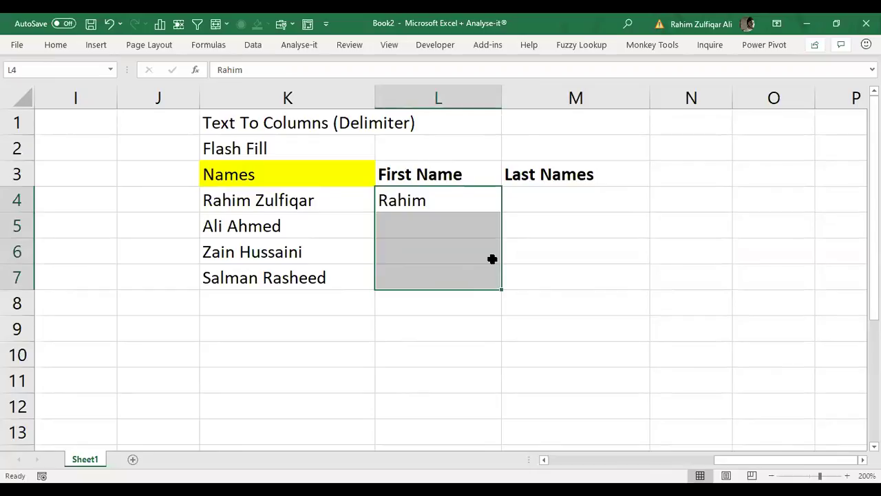
left_click(252, 43)
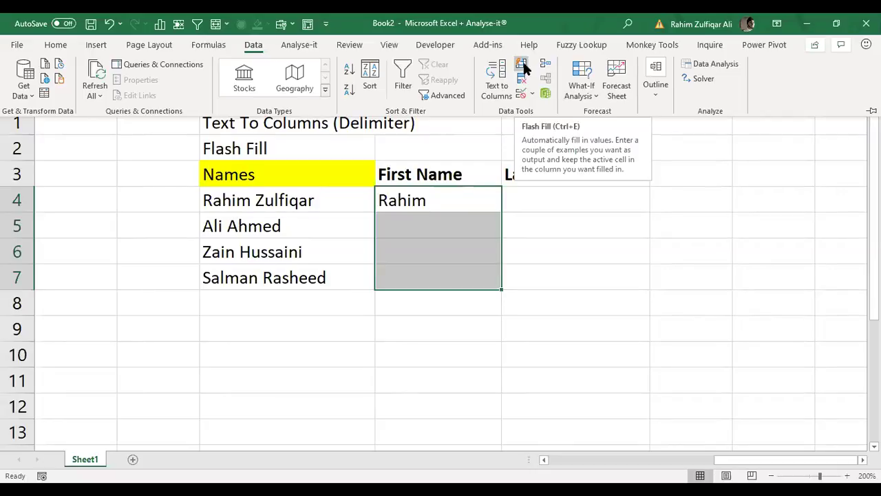
Step: Flash Fill Ali, Zain and Salman into L5:L7 and check the filled first names
left_click(523, 67)
left_click(461, 217)
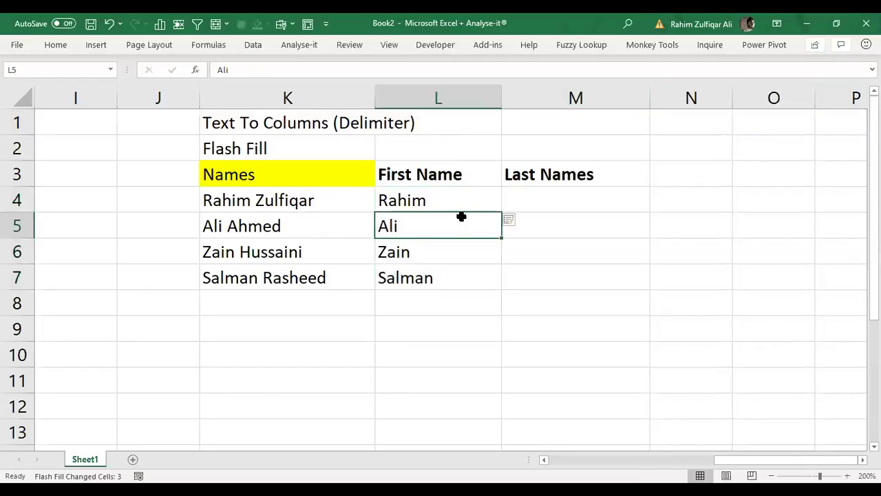
left_click(429, 252)
left_click(432, 274)
left_click_drag(431, 198, 431, 278)
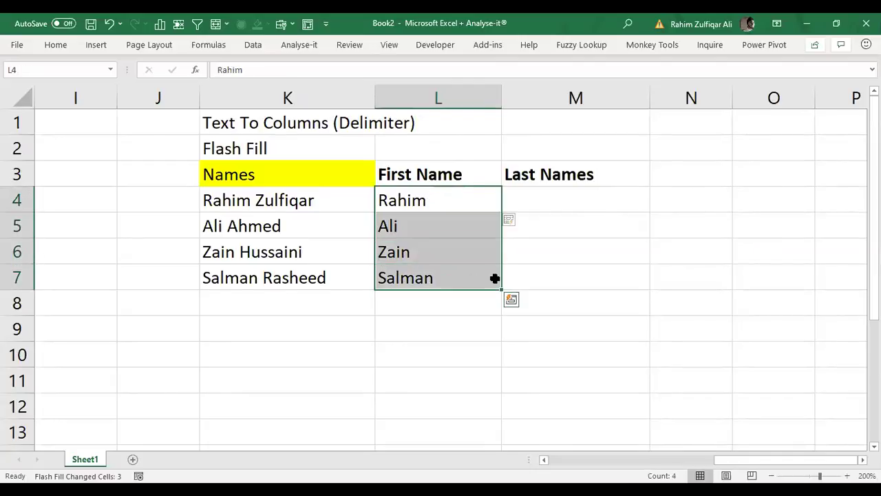
left_click(554, 201)
type("Zulfiqar")
key("Return")
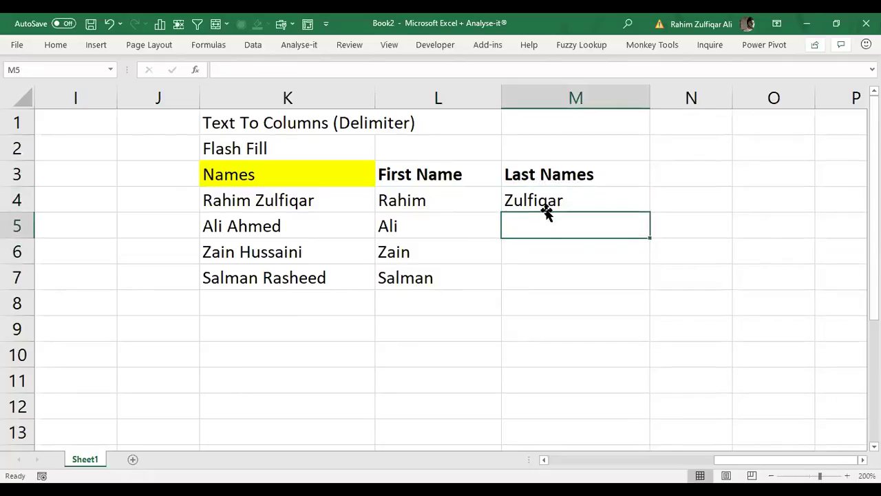
left_click_drag(546, 196, 622, 281)
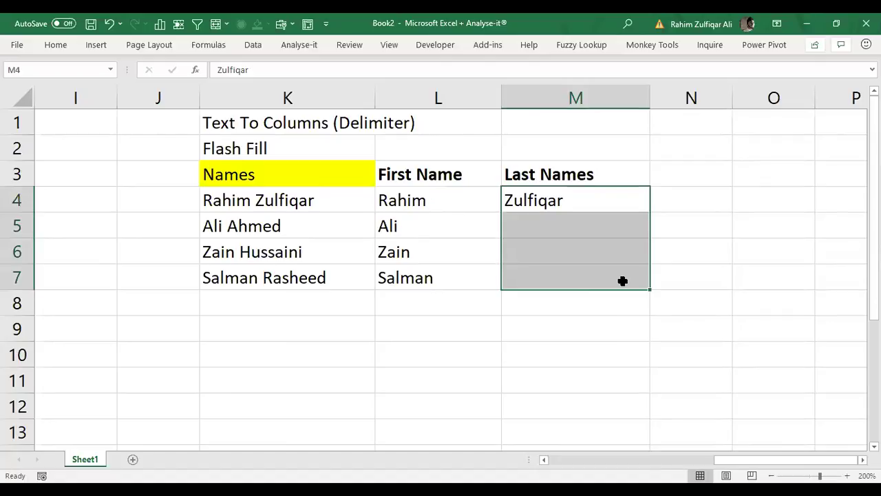
left_click(248, 46)
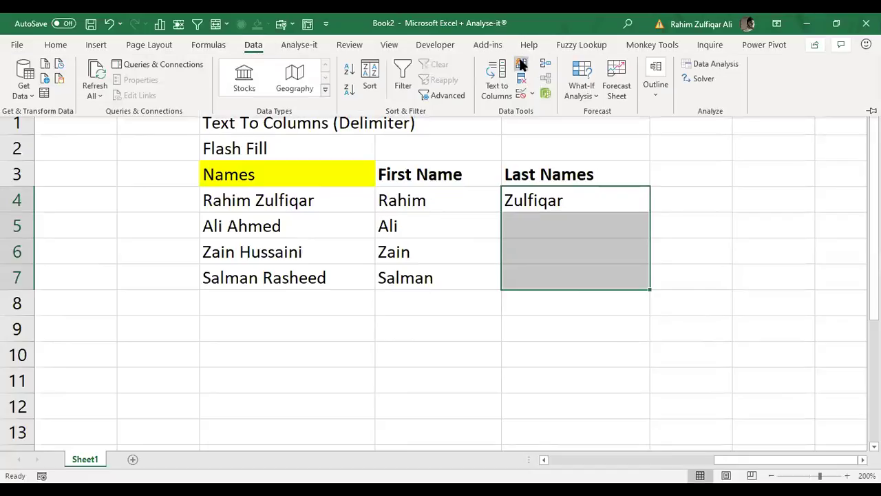
left_click(521, 63)
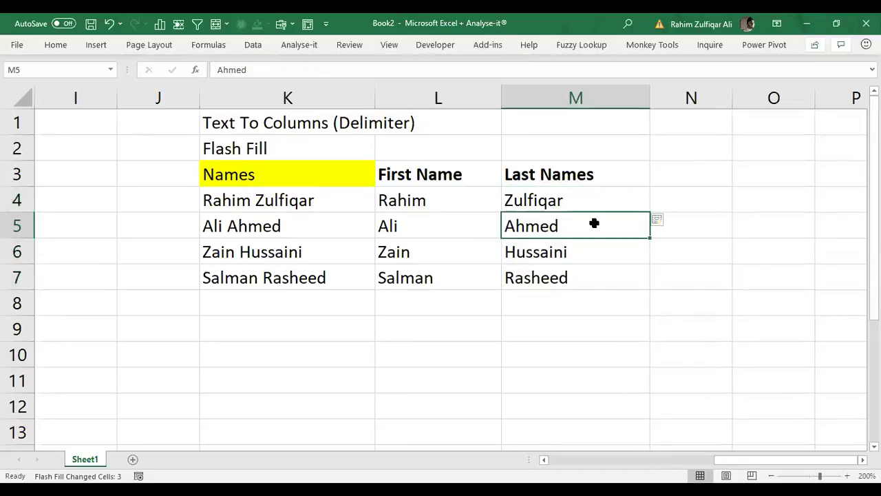
key("Up")
key("Down")
key("Down")
key("Down")
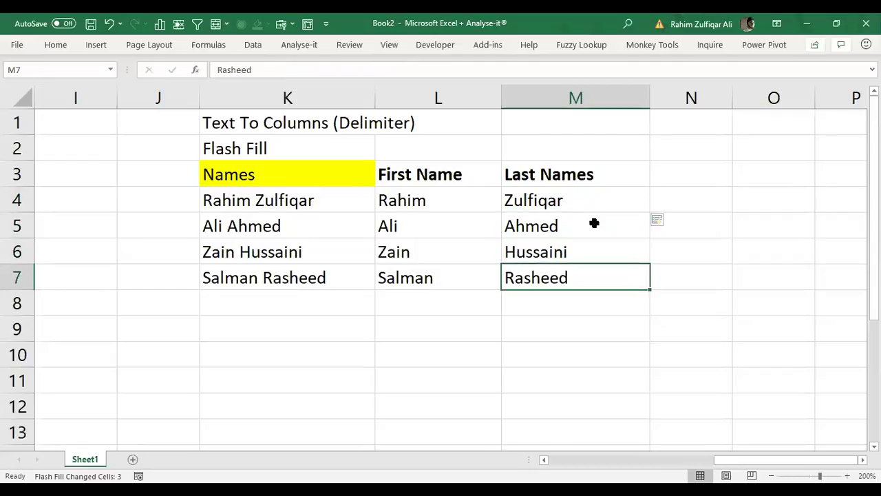
Step: Append ' (Adjacent)' to the K2 label so it reads Flash Fill (Adjacent)
key("Up")
key("Up")
key("Up")
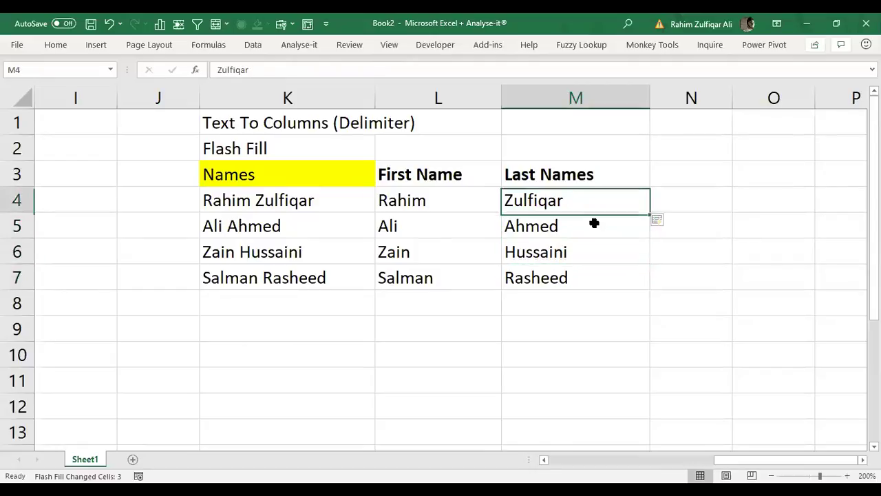
key("Up")
key("Up")
key("Left")
key("Left")
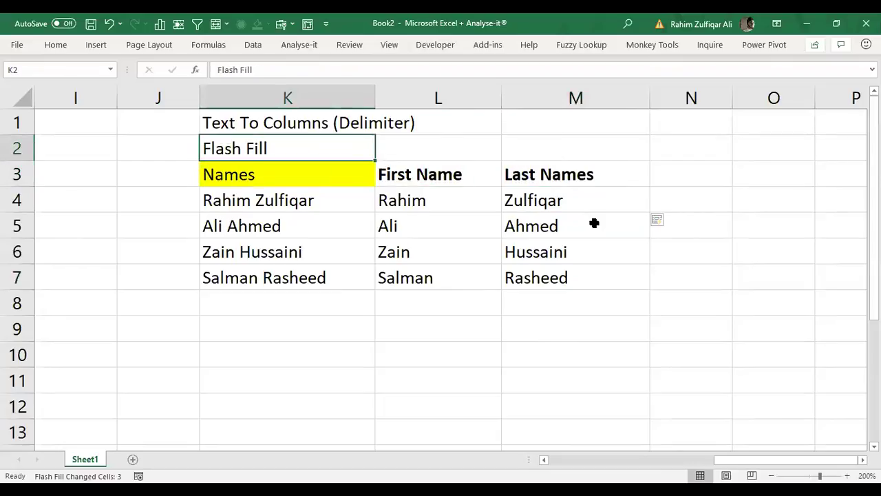
key("F2")
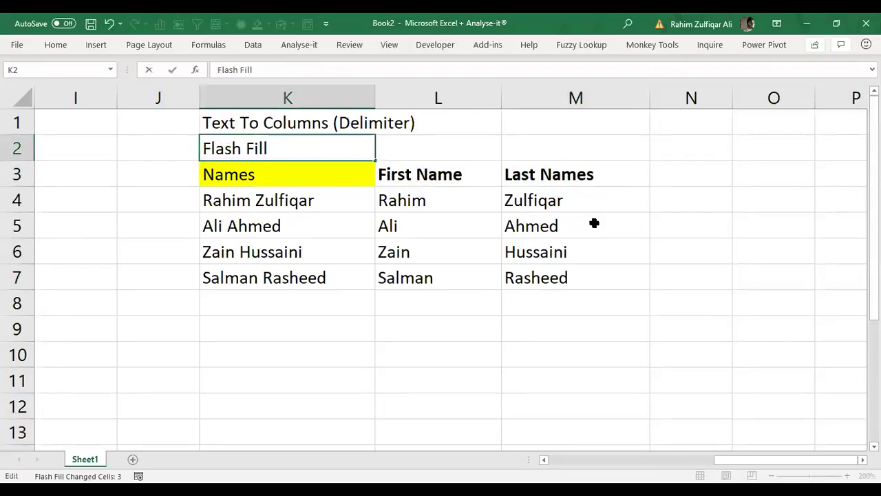
type("(Adjacent)")
key("Return")
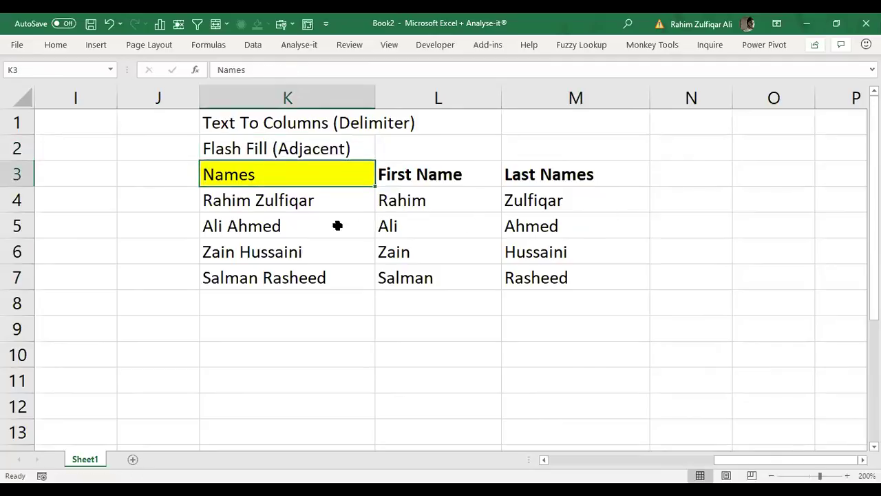
Step: Insert and then delete a blank column before First Name, leaving L4:M7 empty
left_click_drag(300, 174, 296, 272)
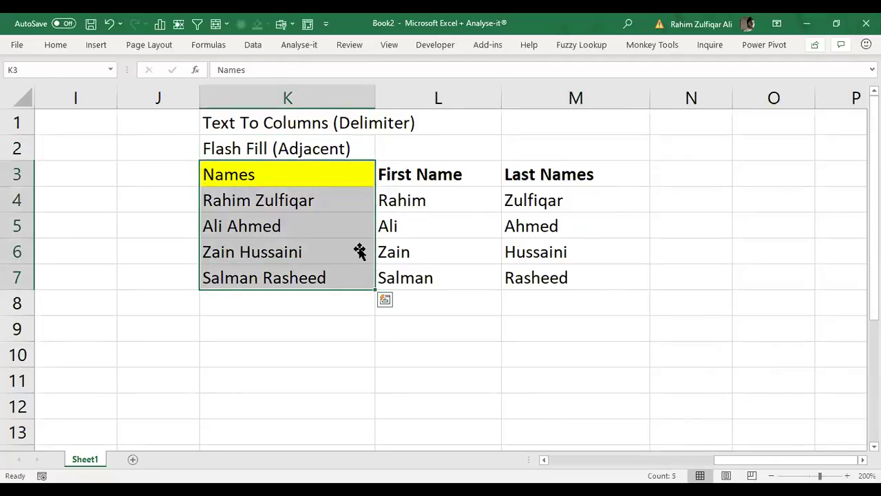
left_click_drag(413, 174, 413, 278)
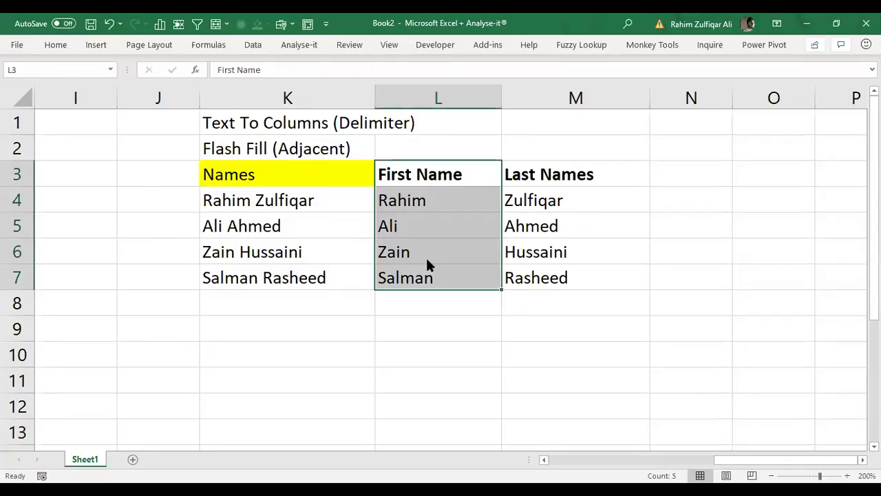
key("alt+i")
key("c")
left_click_drag(447, 180, 449, 331)
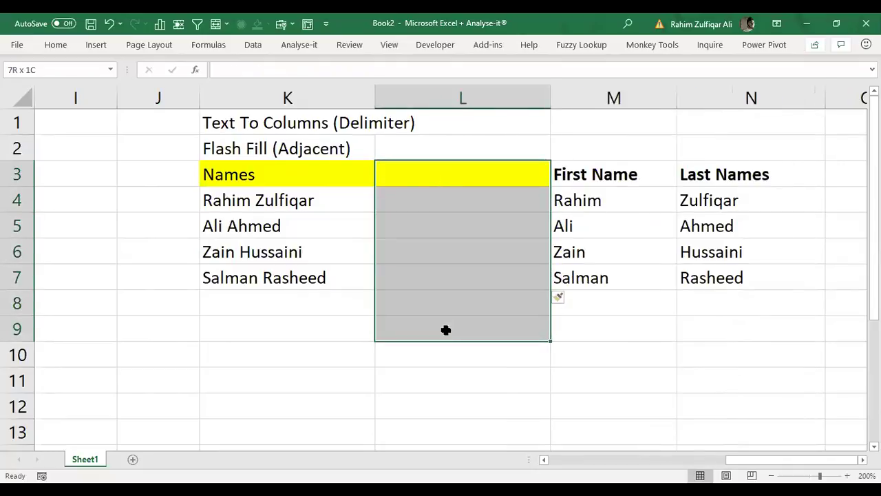
left_click_drag(598, 204, 700, 282)
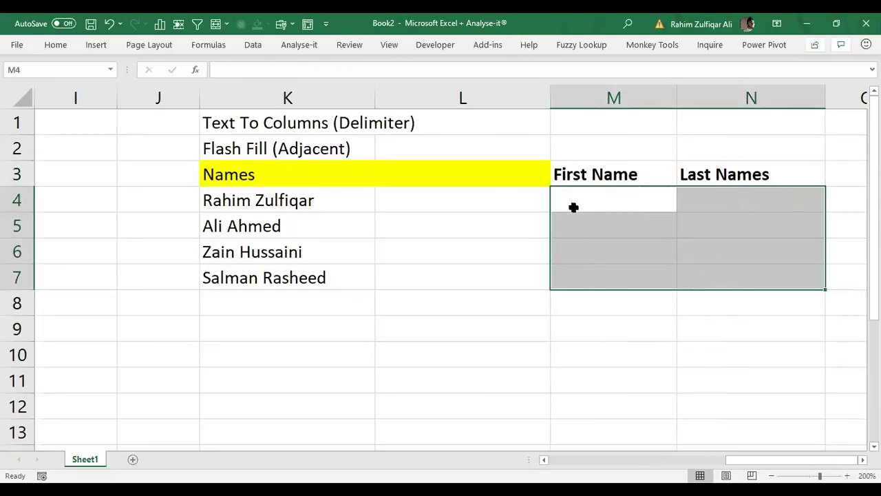
left_click(458, 98)
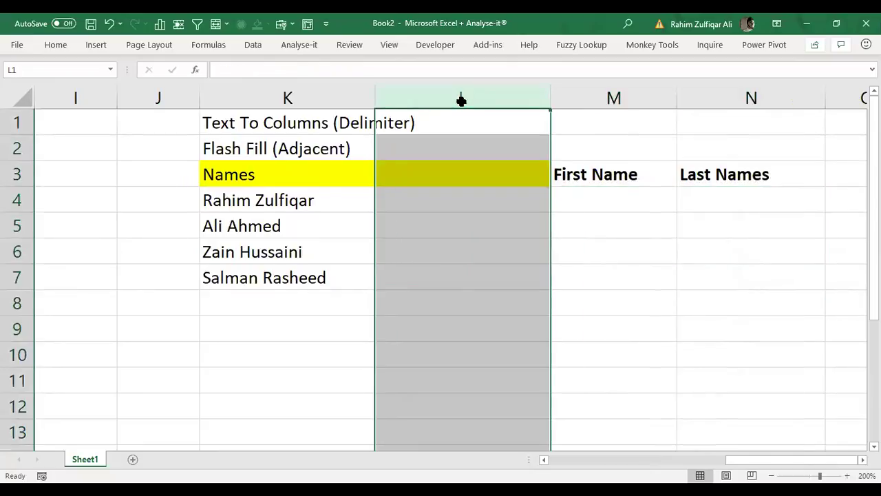
key("ctrl+minus")
left_click_drag(443, 199, 437, 284)
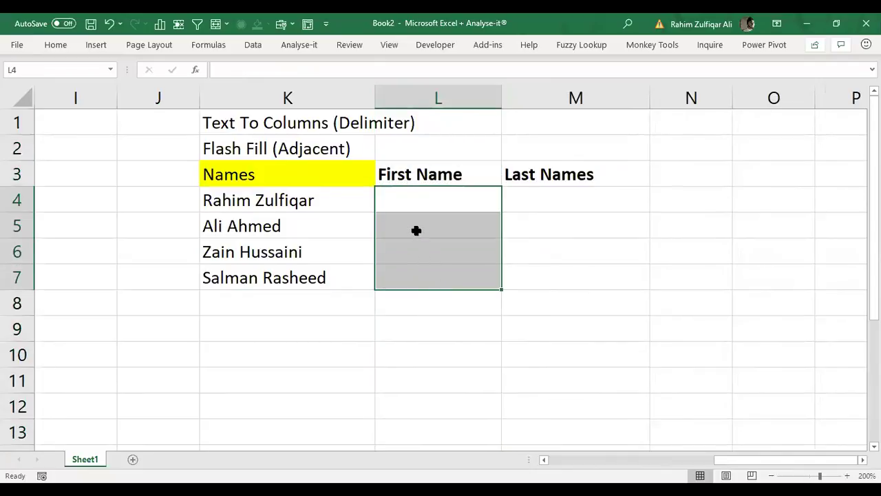
left_click_drag(258, 199, 260, 276)
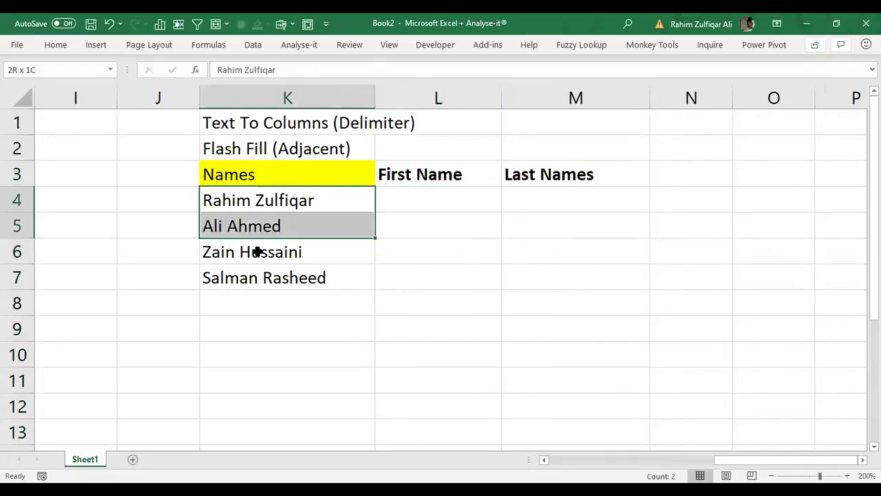
left_click(324, 147)
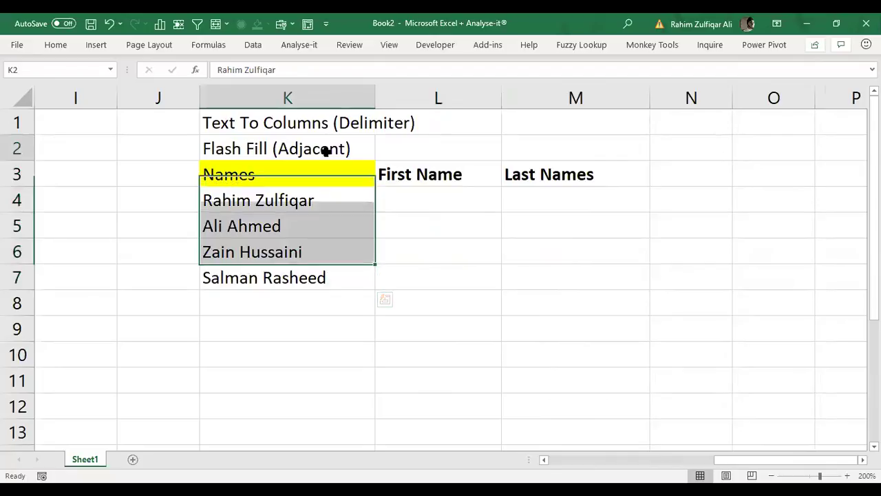
left_click(439, 209)
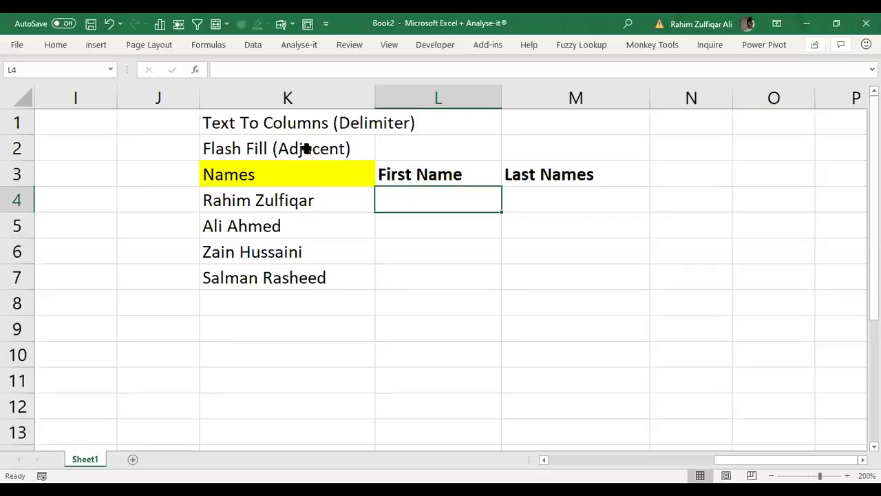
Step: Copy the four full names from K4:K7 and paste them into L4:L7
left_click_drag(215, 125, 409, 121)
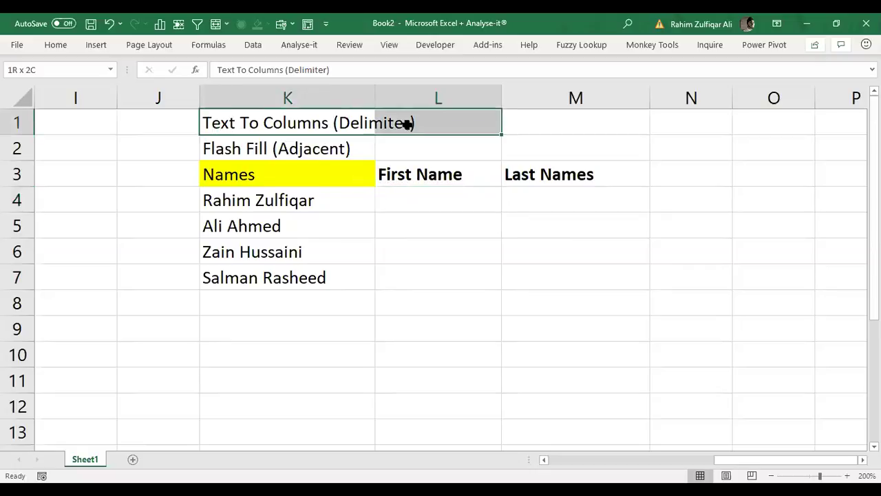
left_click_drag(305, 204, 302, 270)
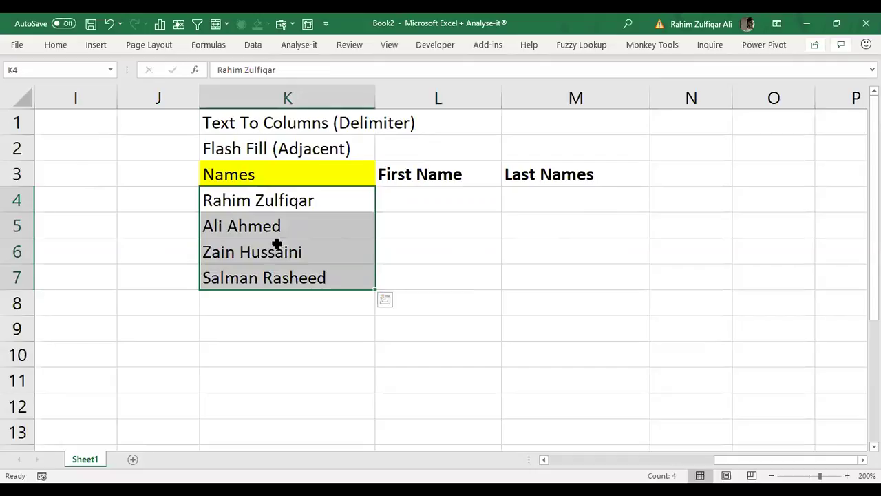
key("ctrl+c")
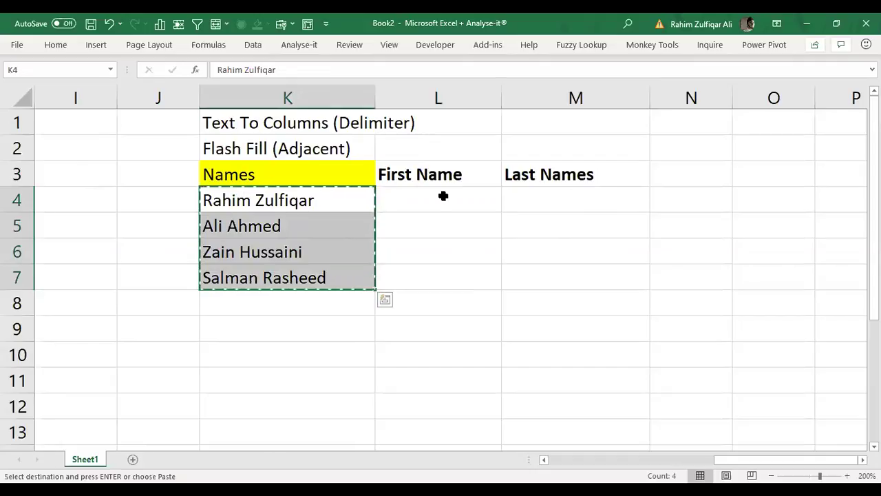
left_click(442, 196)
key("ctrl+v")
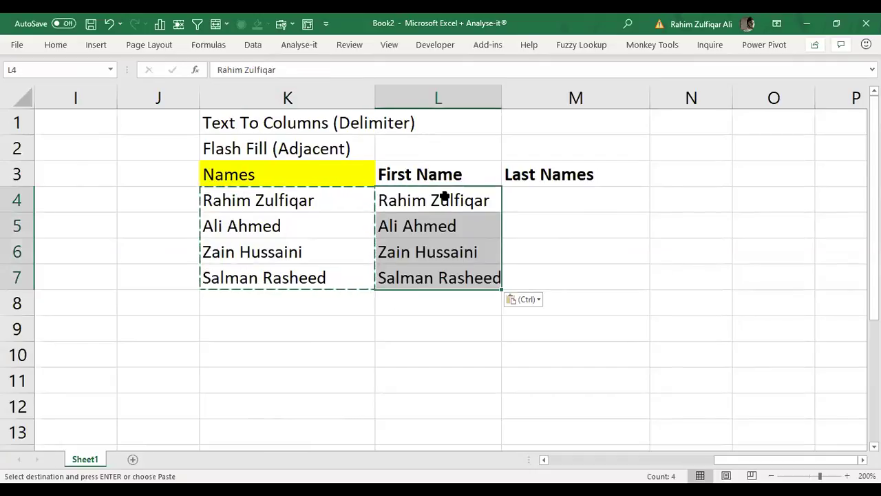
key("Escape")
left_click(313, 200)
key("ctrl+shift+Down")
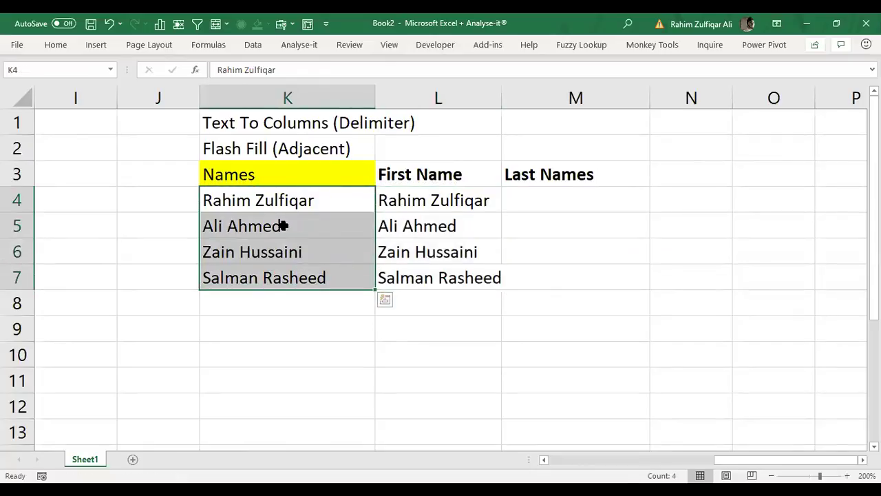
left_click(468, 203)
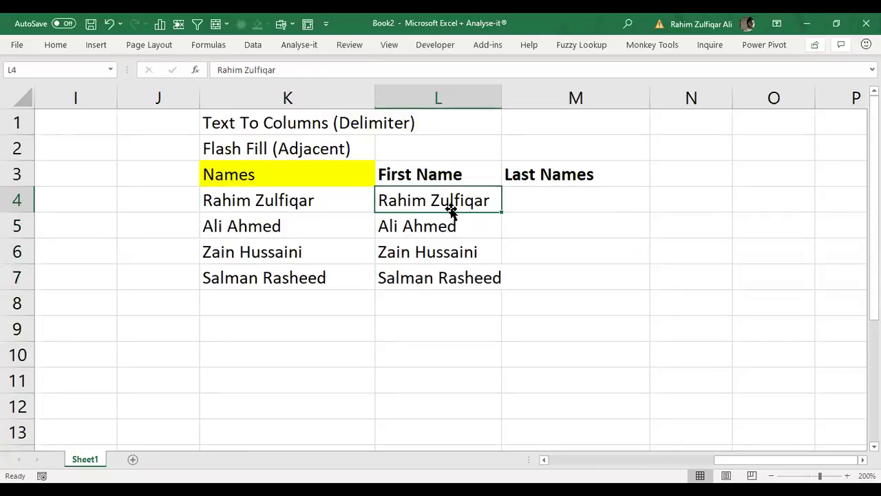
left_click_drag(435, 234, 437, 273)
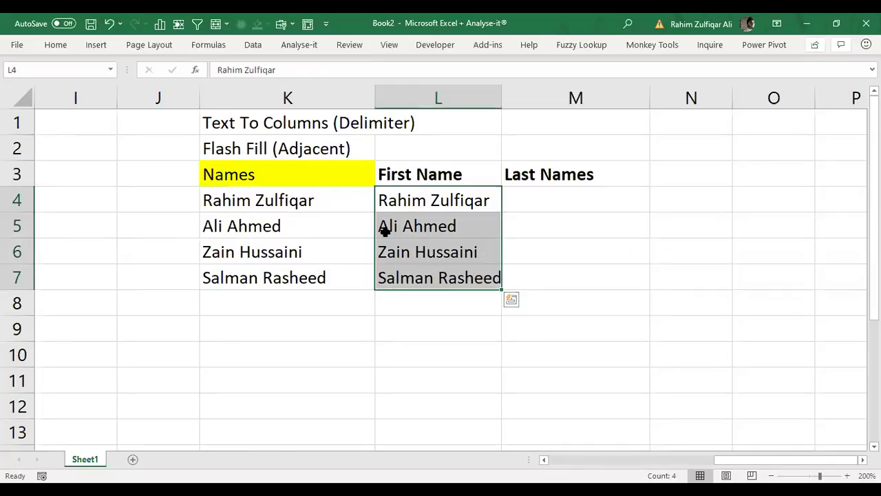
Step: Run Text to Columns on L4:L7 as Delimited, using Space instead of Tab
left_click(256, 45)
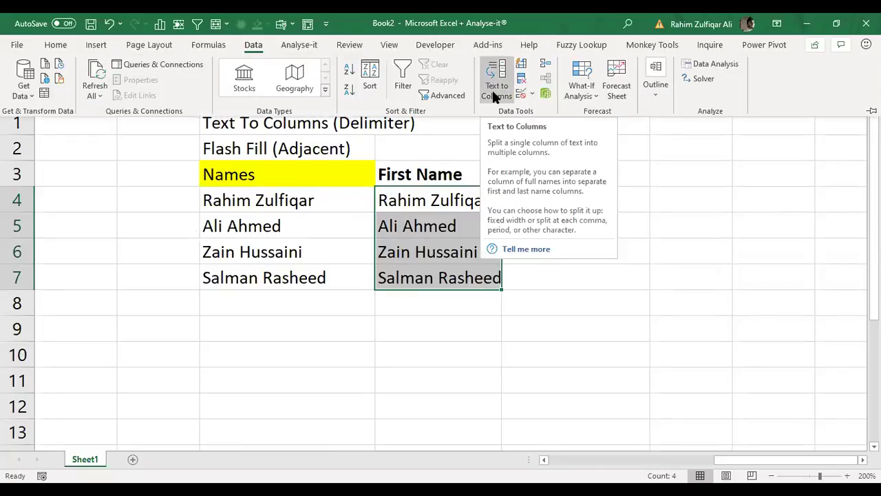
left_click(493, 91)
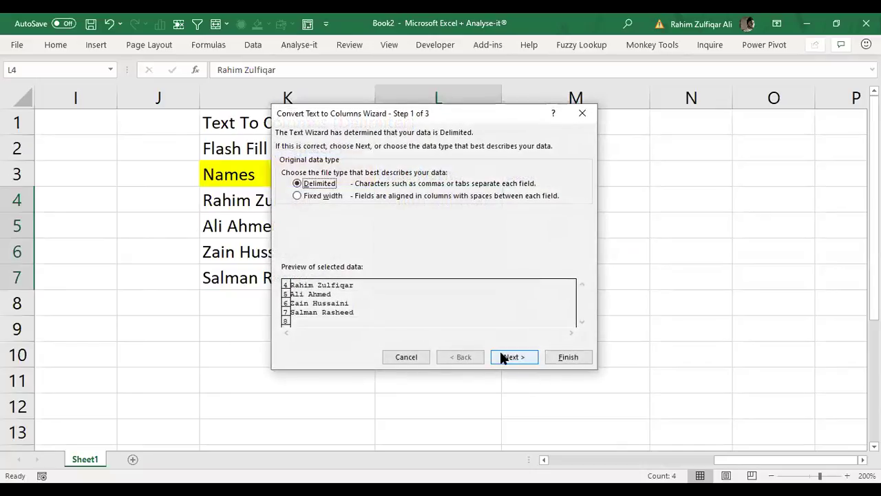
left_click(509, 356)
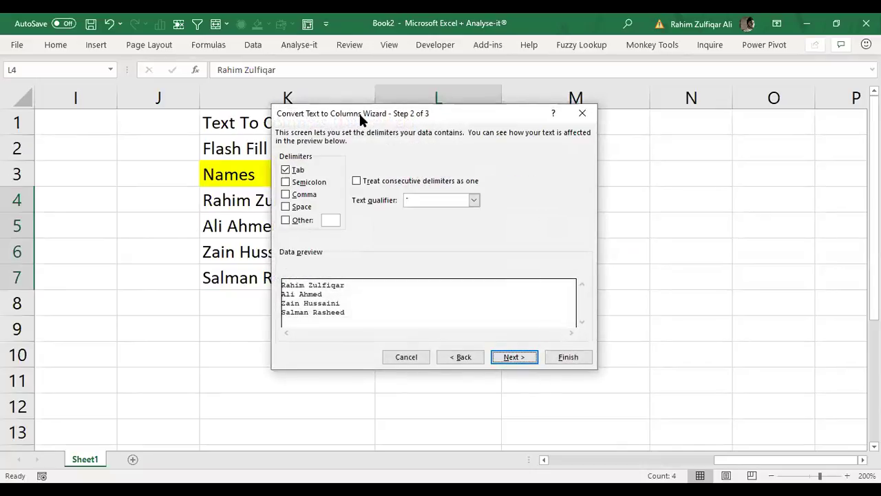
left_click_drag(358, 112, 588, 108)
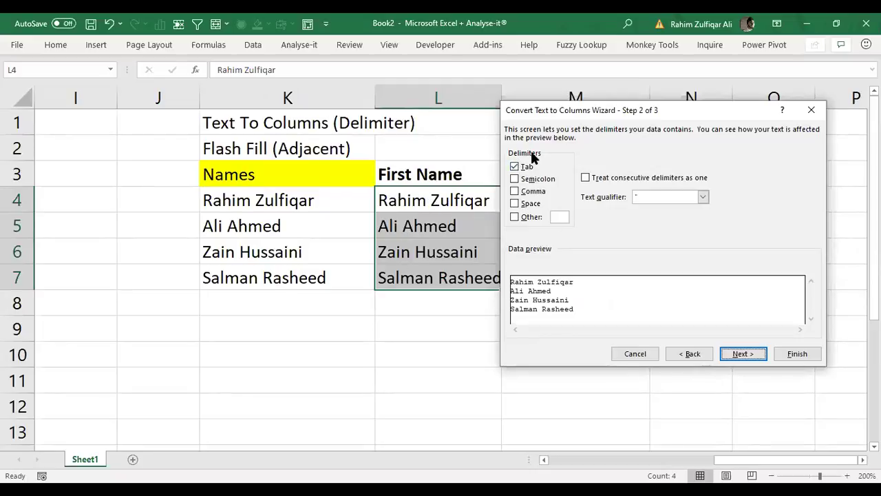
left_click(511, 203)
left_click(515, 166)
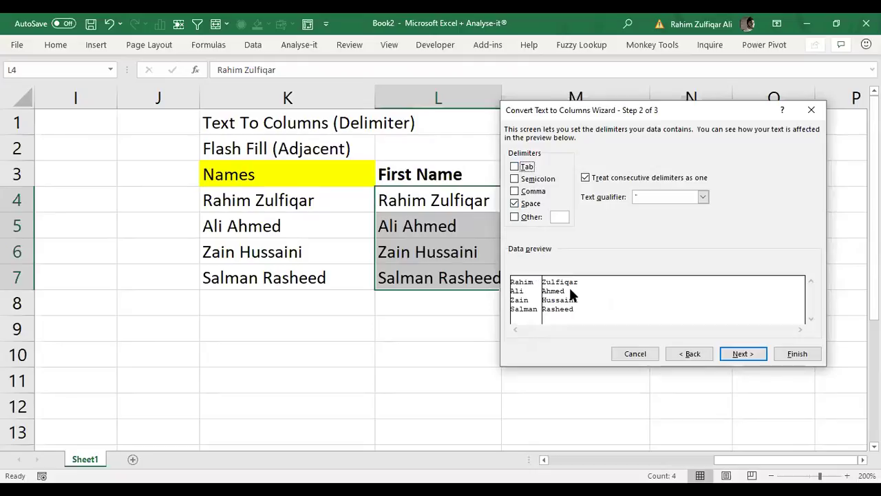
left_click(739, 354)
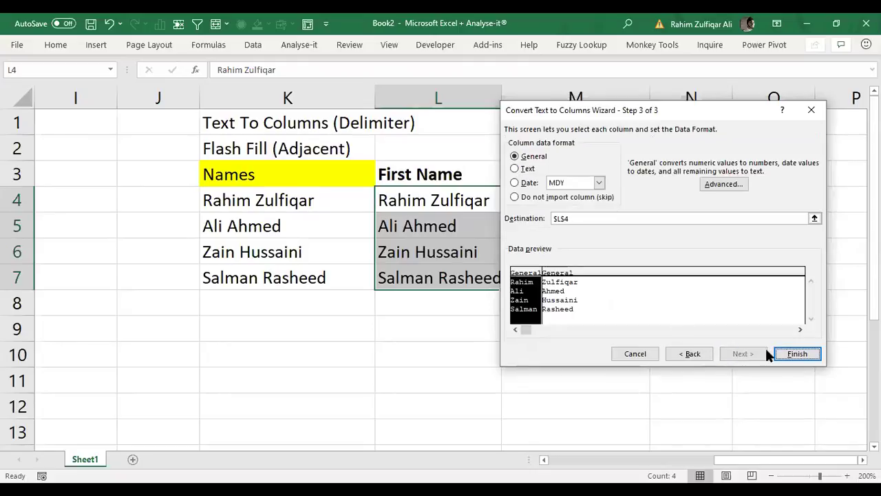
left_click(787, 354)
left_click(584, 196)
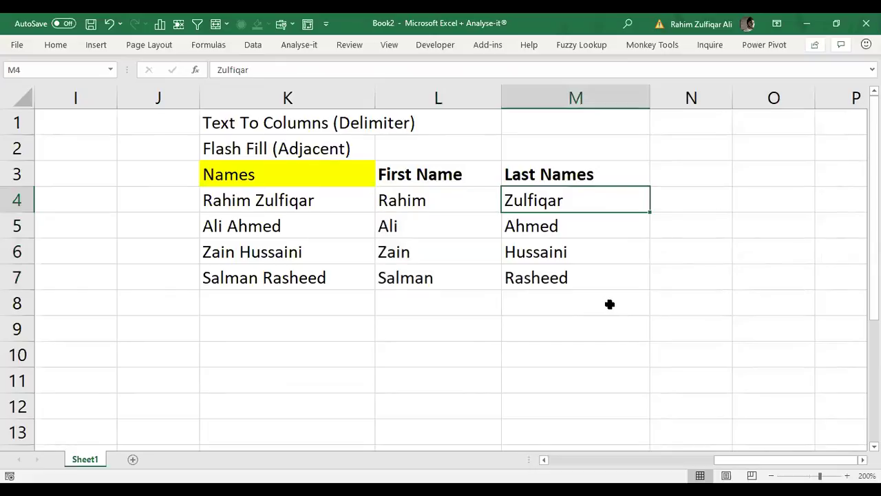
Step: Select L4:M7 and delete the split first and last names
key("Left")
key("shift+Right")
key("ctrl+shift+Down")
key("Delete")
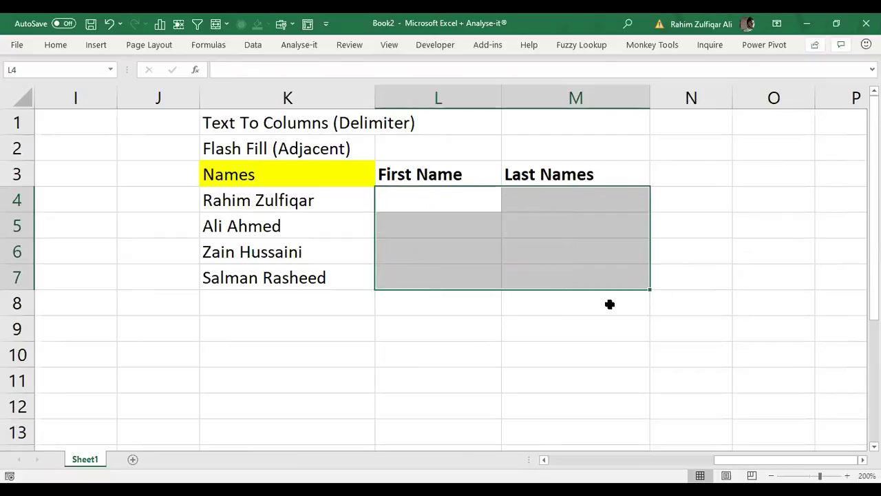
key("shift+BackSpace")
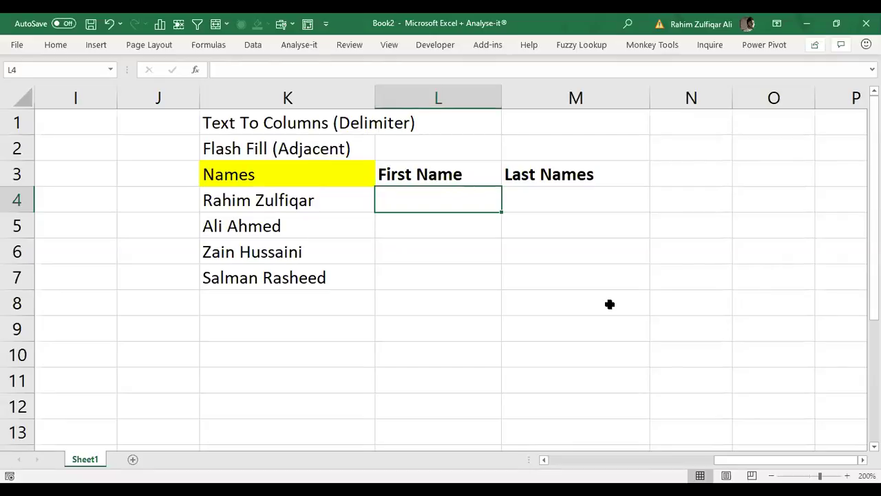
type("=l")
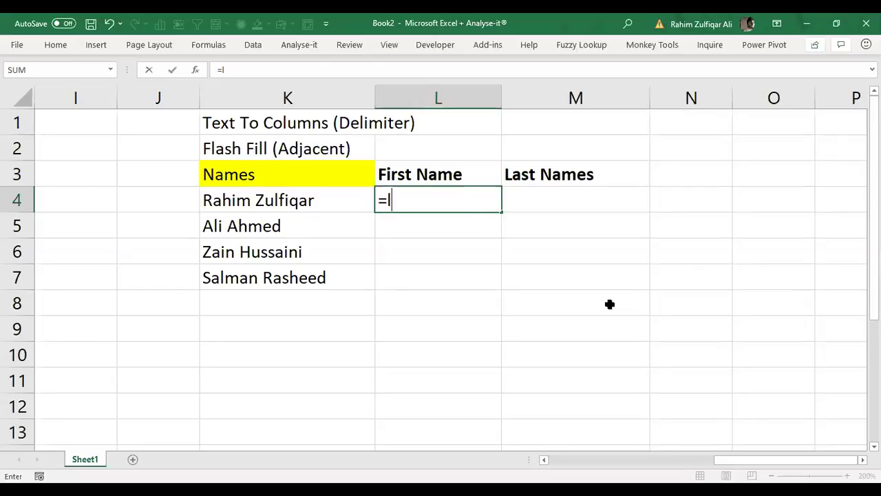
type("eft(")
key("Left")
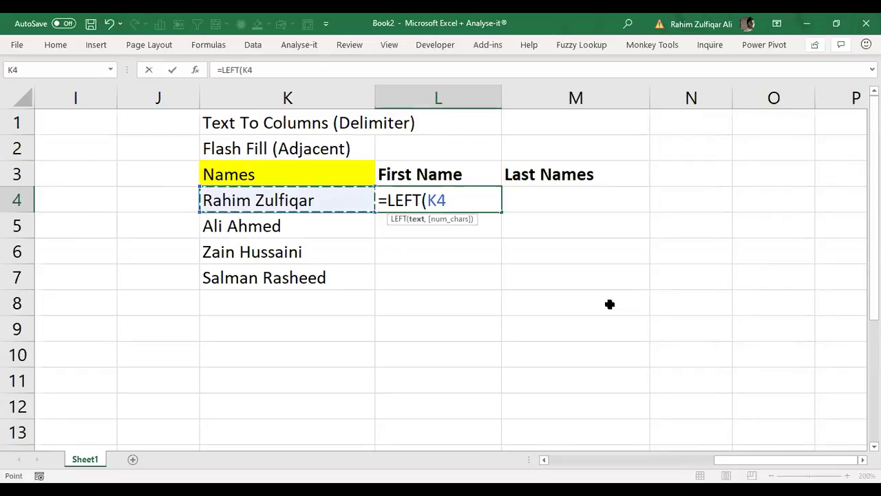
key("Escape")
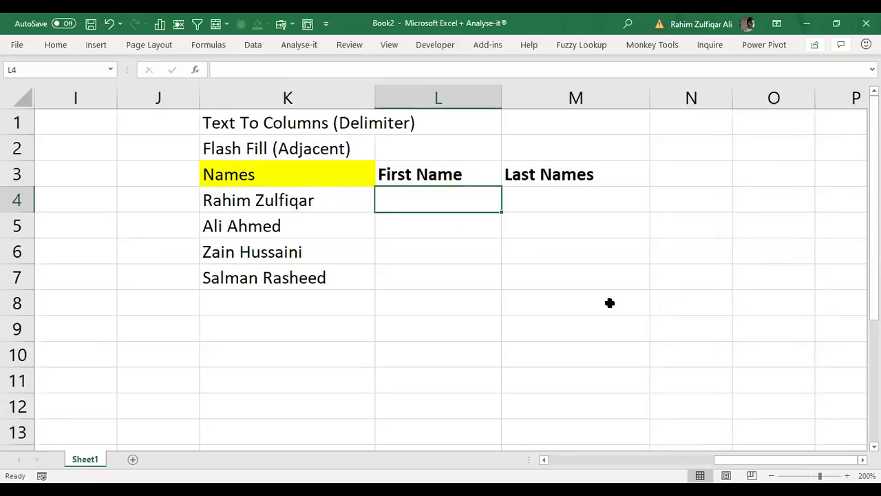
left_click(847, 476)
left_click(848, 475)
left_click(848, 476)
left_click(847, 476)
left_click(847, 475)
left_click(847, 476)
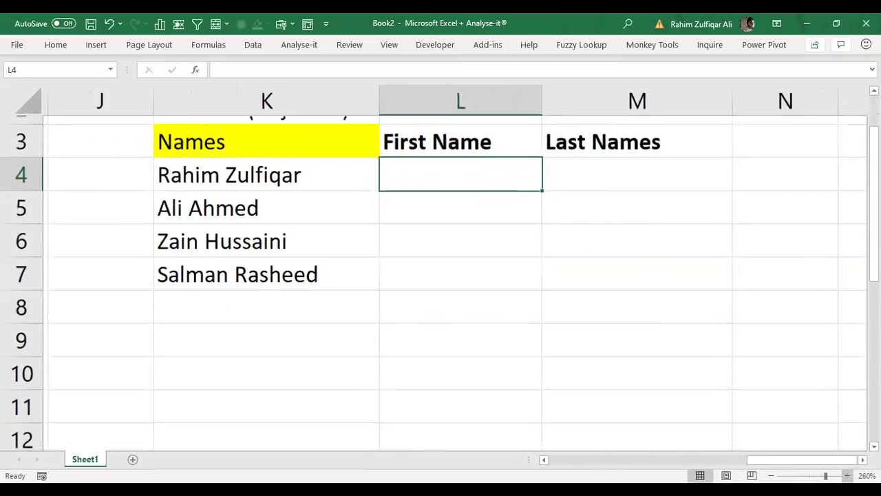
scroll(324, 172, "up", 2)
left_click(275, 231)
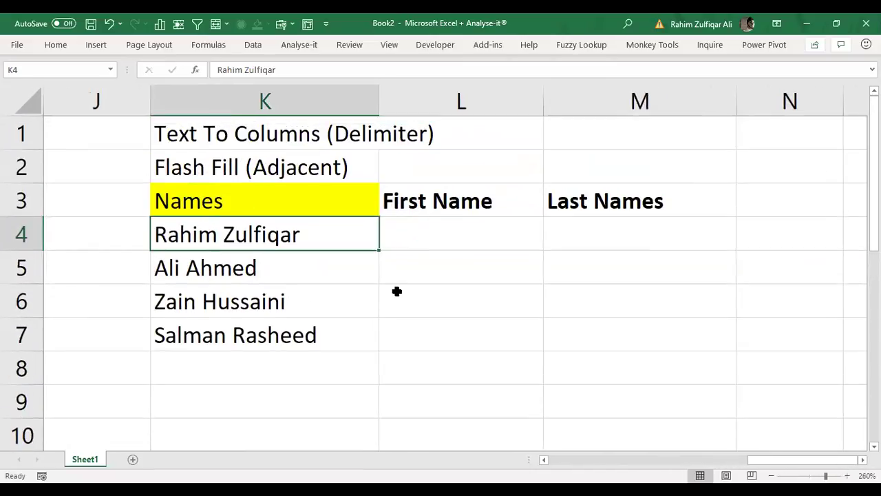
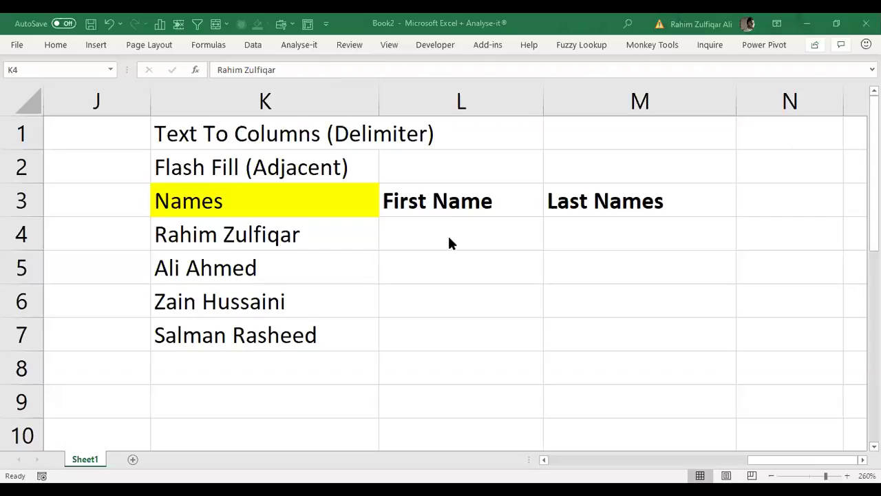
Step: Enter test values 6 in L4 and 5 in L6, then erase them again
left_click(485, 235)
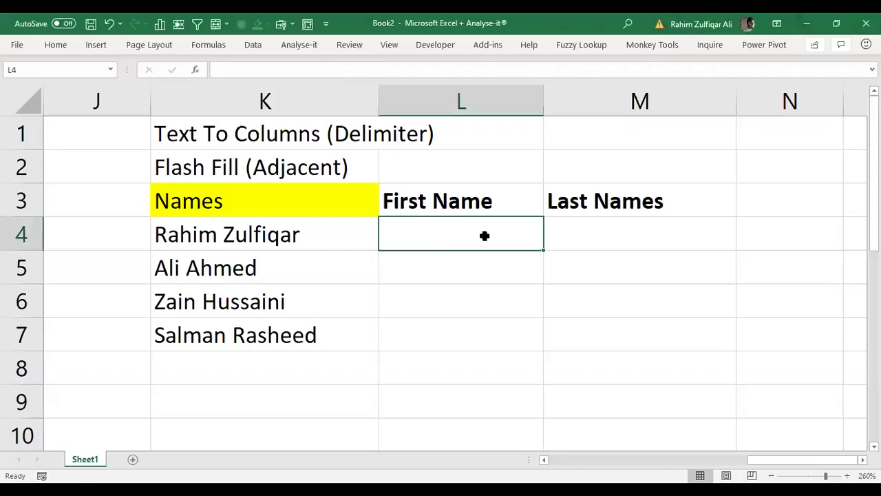
type("6")
key("Return")
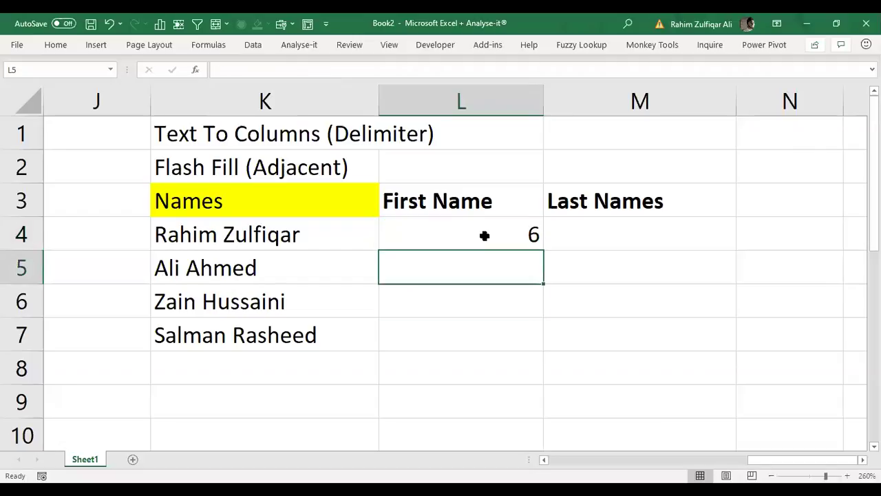
key("Return")
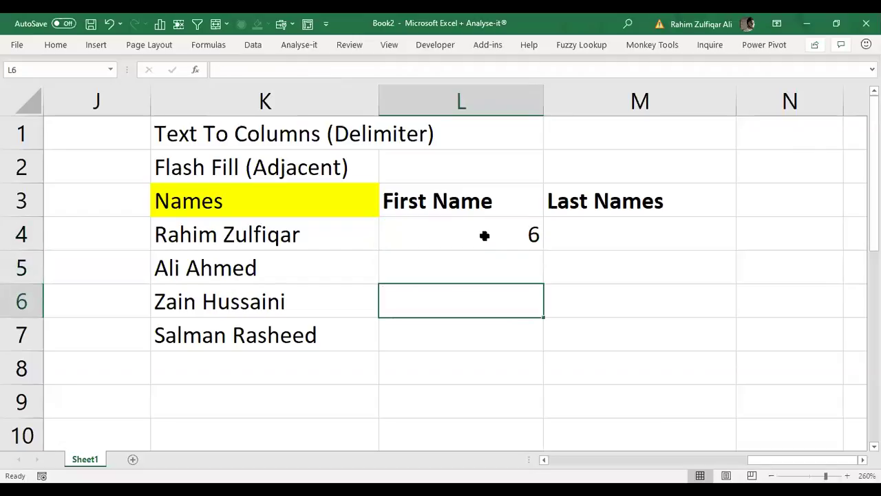
type("5")
key("Return")
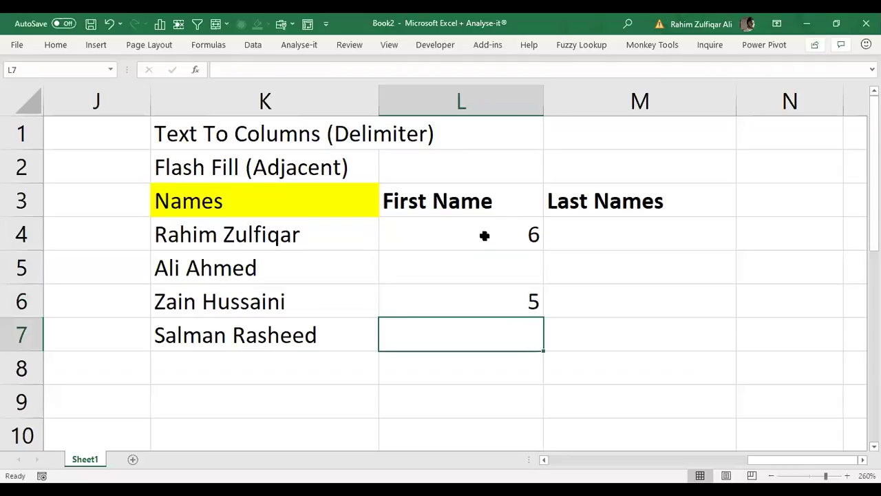
key("Up")
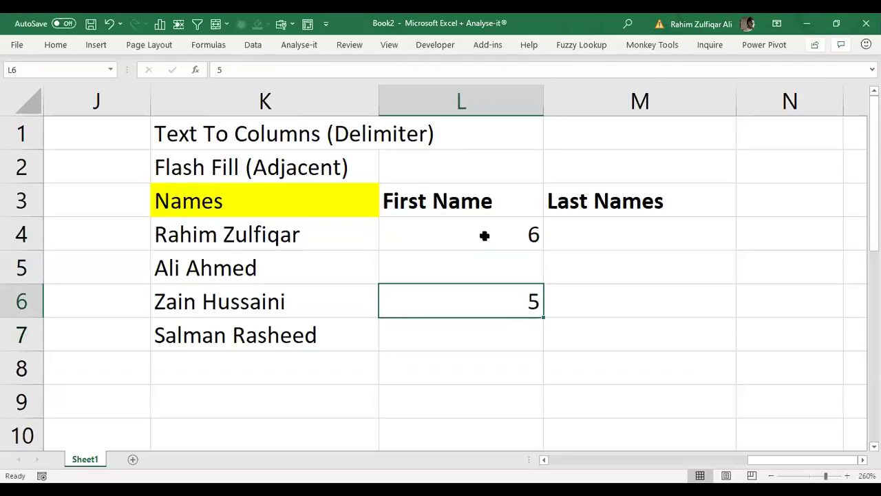
key("Up")
key("Up")
key("Delete")
key("Down")
key("Down")
key("Delete")
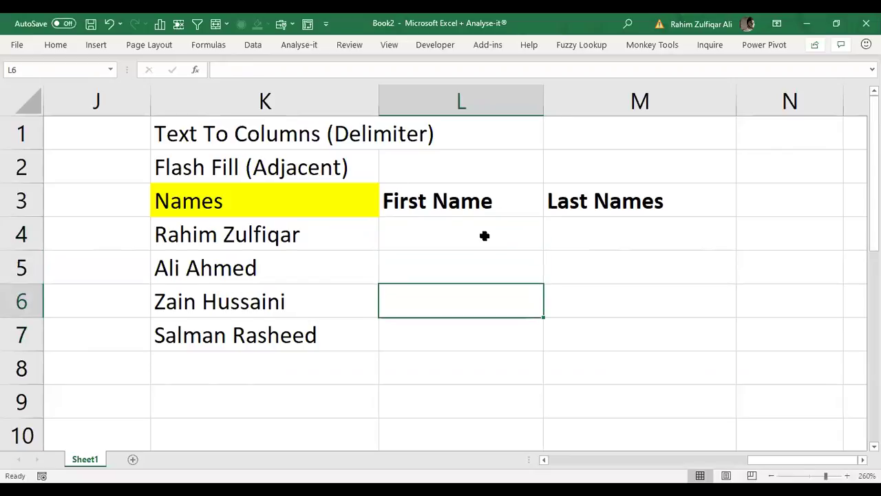
key("Up")
key("Up")
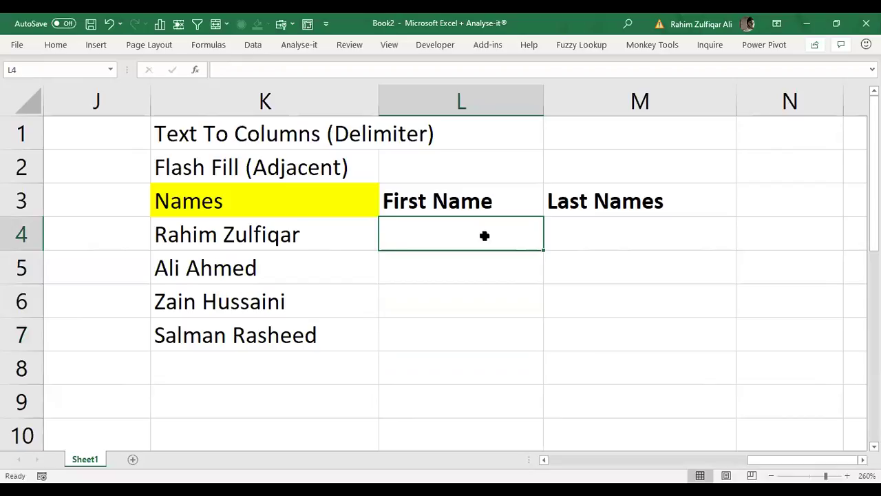
Step: Enter =FIND(" ",K4) in L4 to locate the space in the full name
type("=fin")
key("Tab")
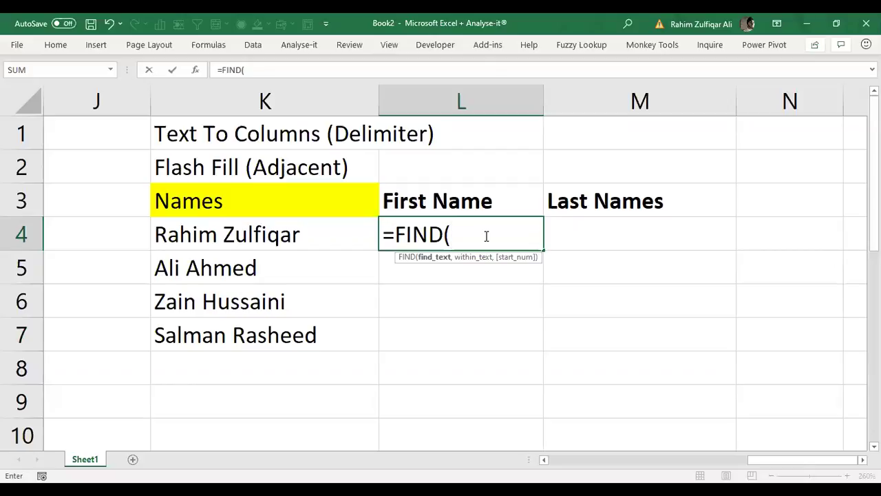
type("\" \"")
type(",")
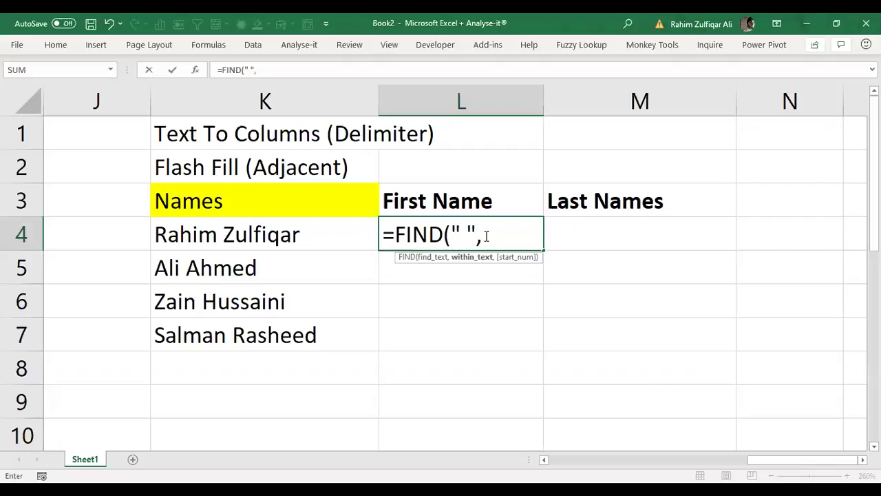
left_click(296, 236)
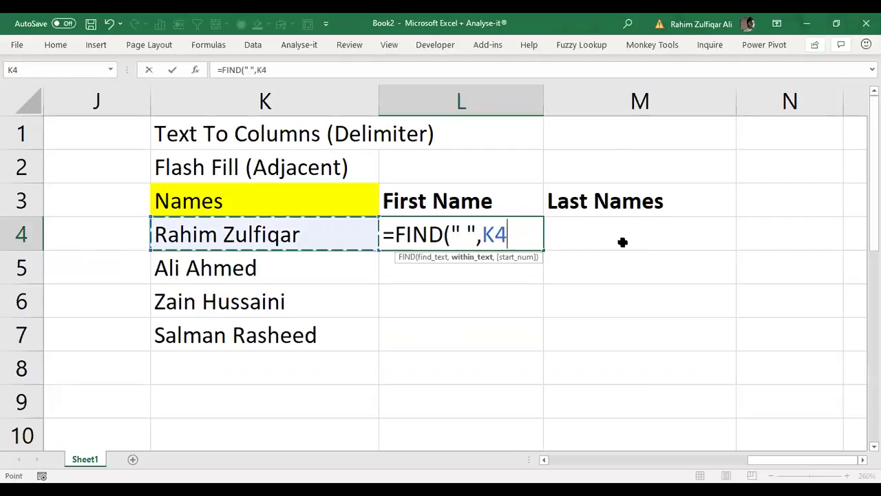
type(")")
key("Return")
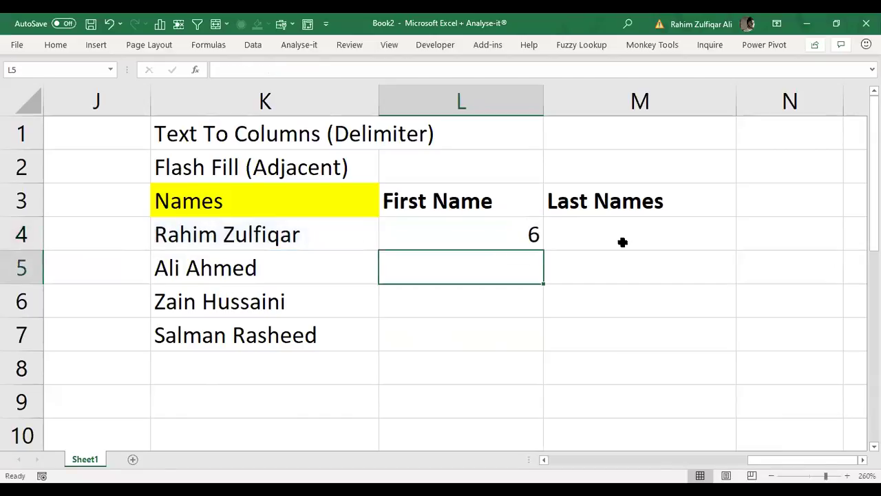
Step: Fill the FIND formula down to L7 and review the space positions
key("Up")
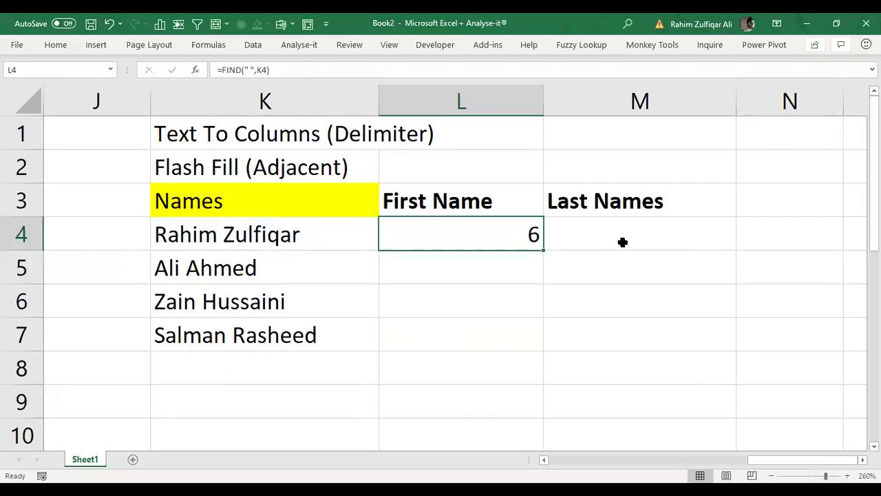
key("shift+Down")
key("shift+Down")
key("shift+Down")
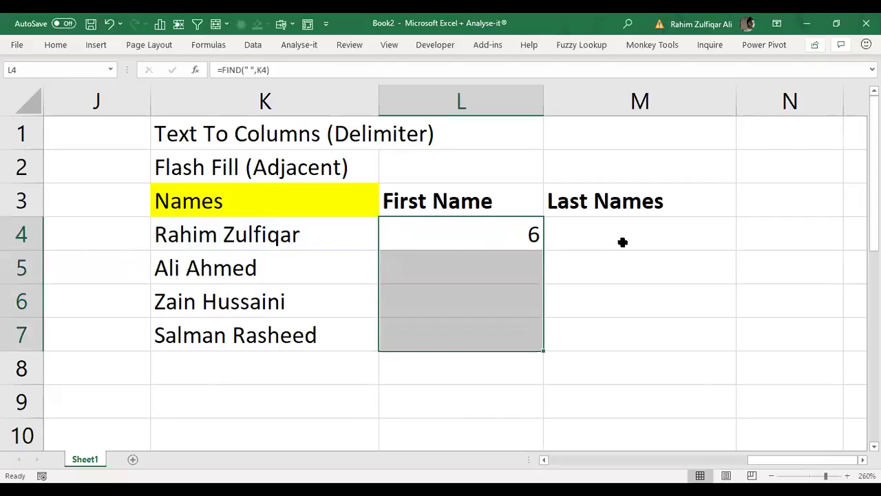
key("ctrl+d")
key("Down")
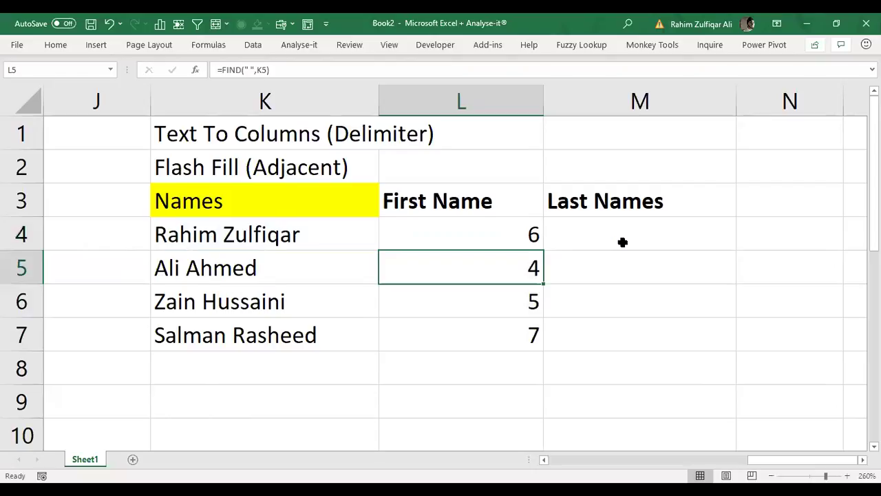
key("Up")
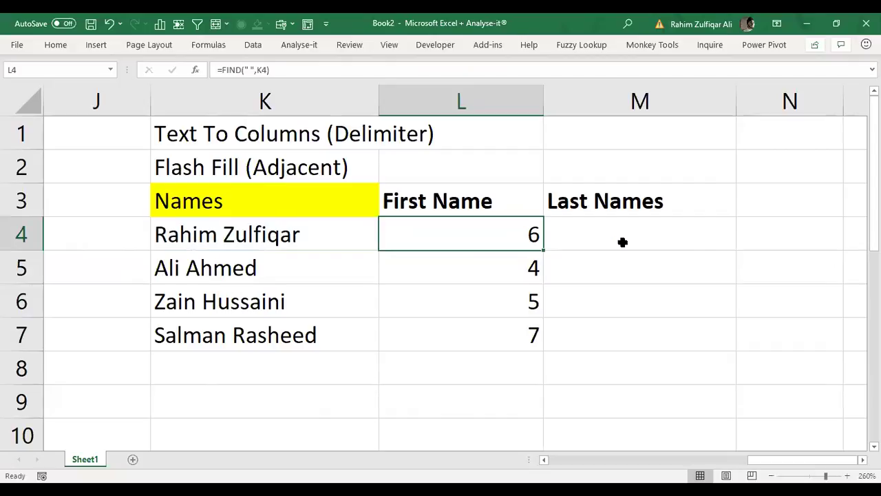
key("Down")
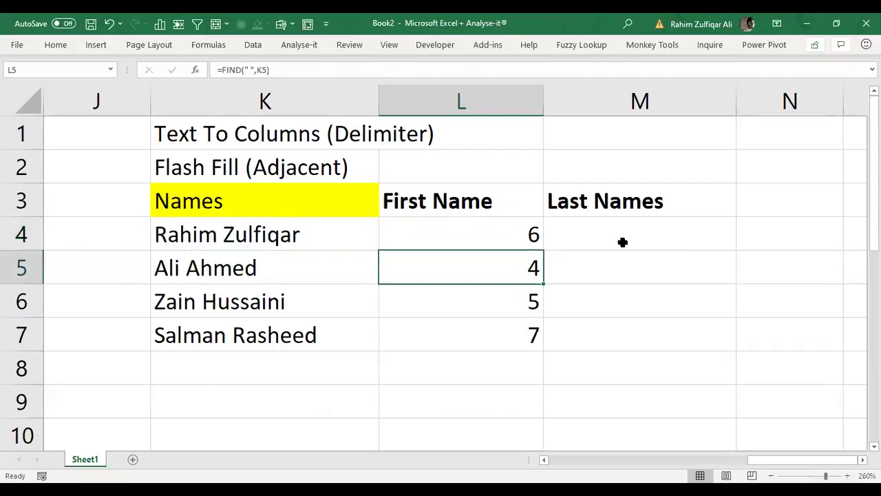
key("Down")
key("Down")
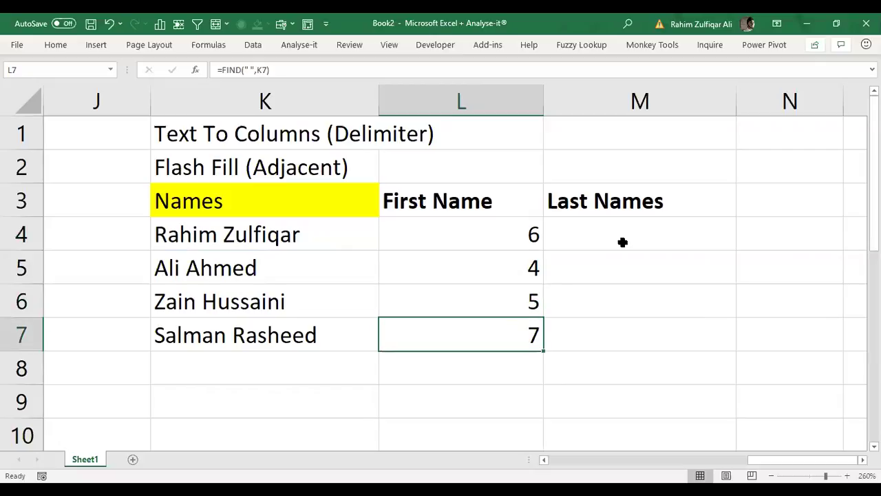
key("Up")
key("Up")
key("Up")
Step: Clear the FIND results from L4:L7
key("F2")
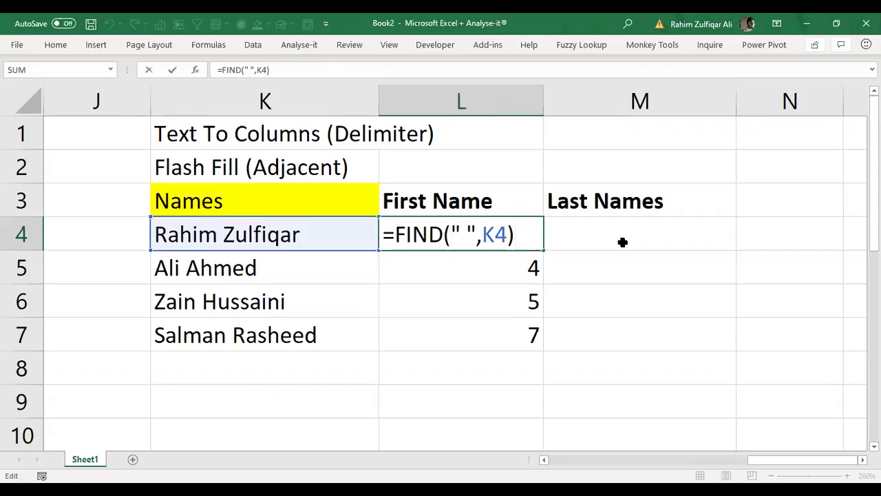
key("Return")
key("Up")
key("ctrl+shift+Down")
key("Delete")
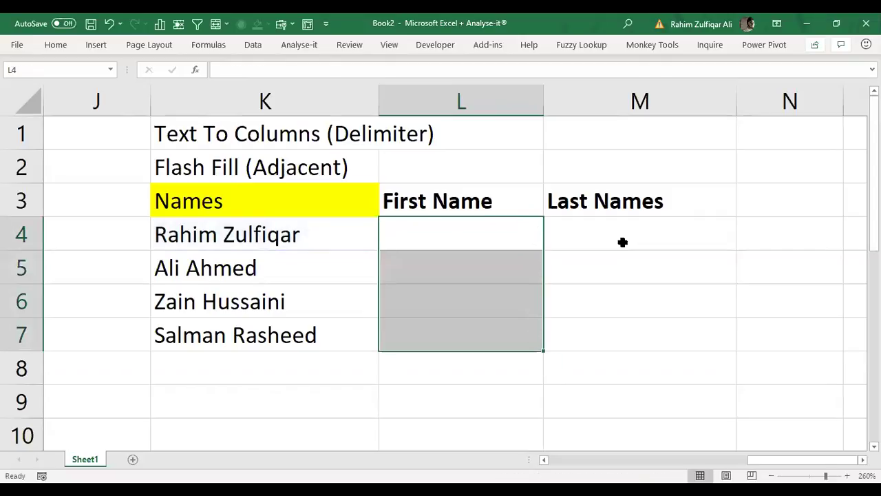
Step: Enter =LEFT(K4,FIND(" ",K4)) in L4, giving Rahim
key("ctrl+shift+Up")
type("=l")
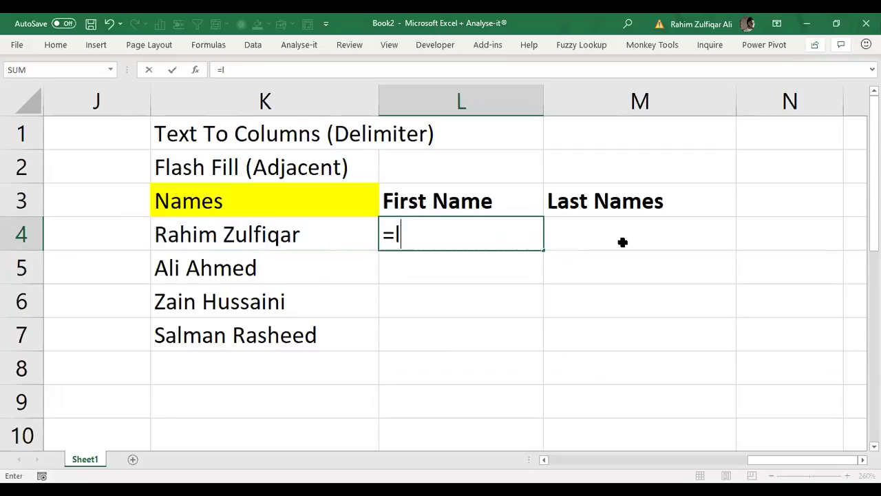
key("Tab")
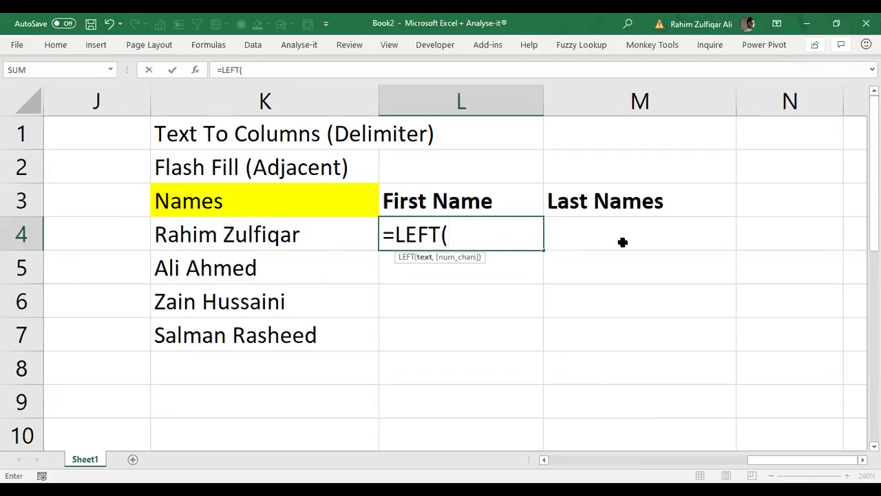
key("Left")
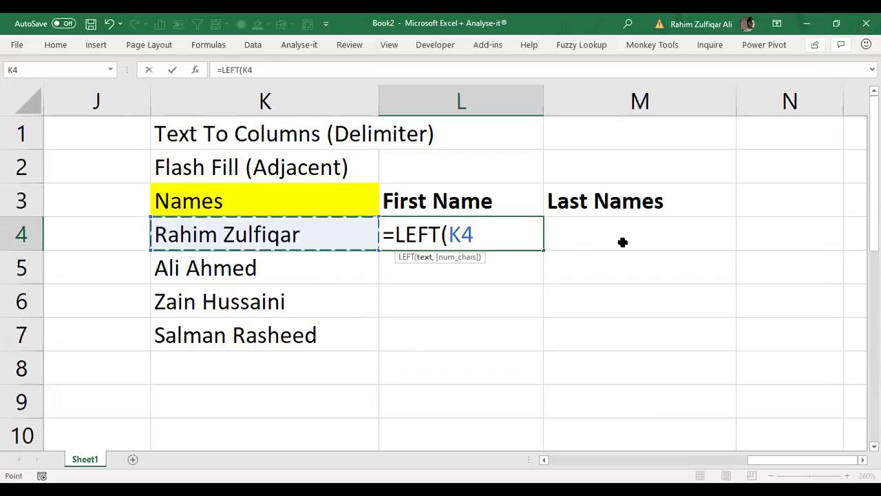
type(",")
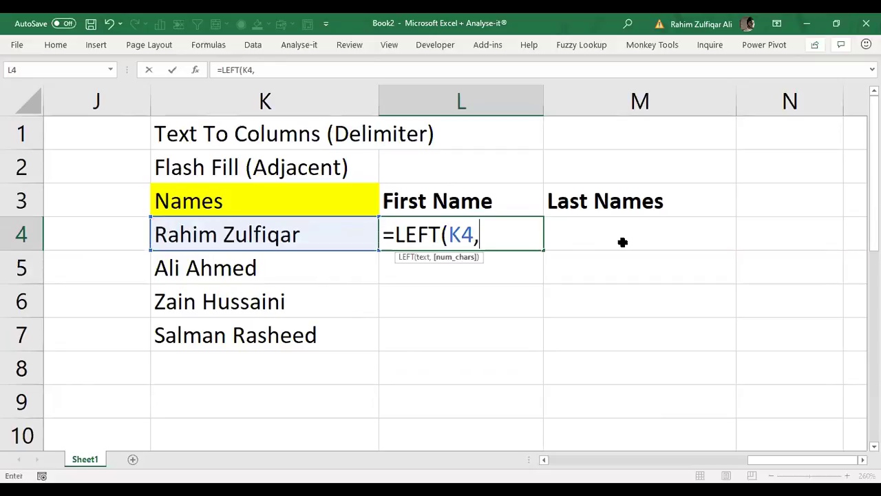
type("5")
key("BackSpace")
type("f")
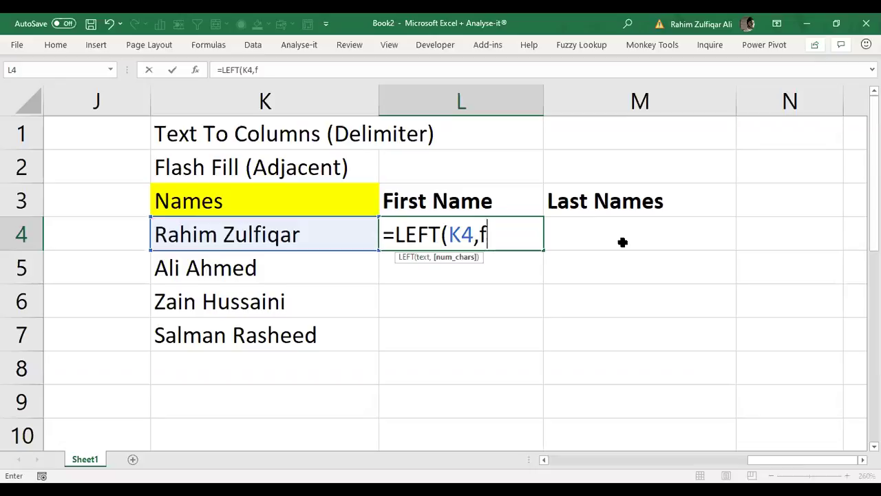
type("ind")
key("Tab")
type("\" \"")
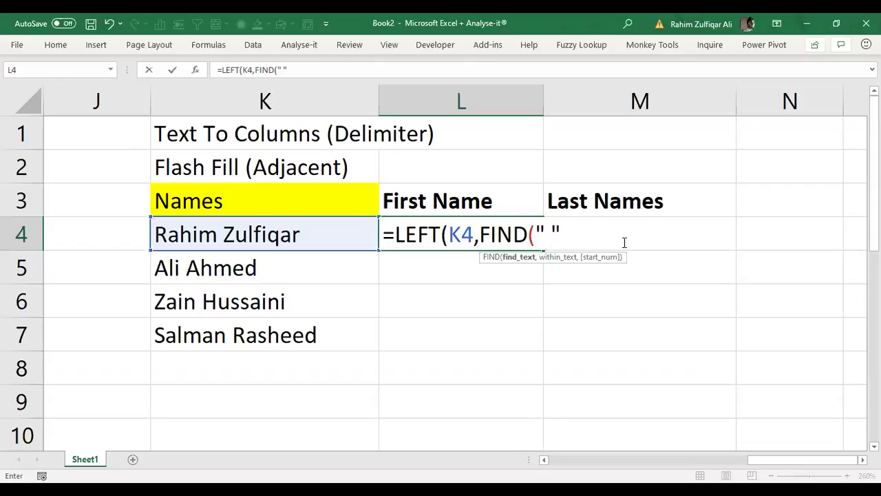
type(",")
key("Left")
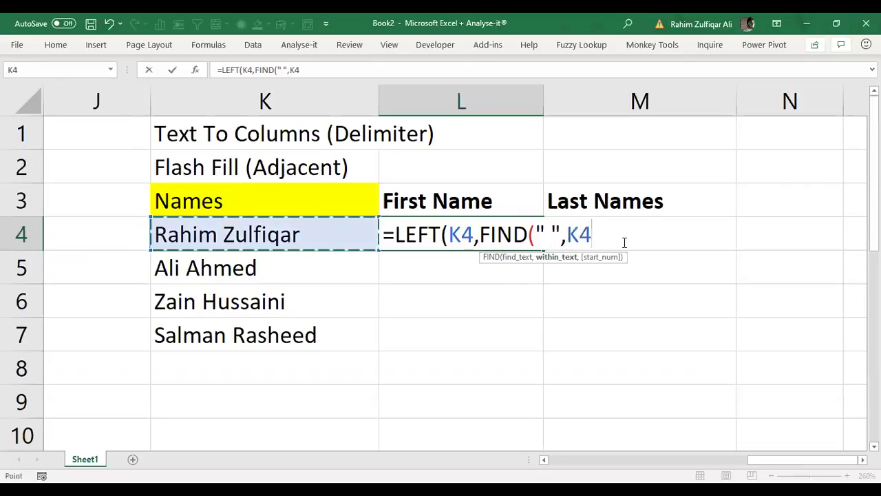
type("))")
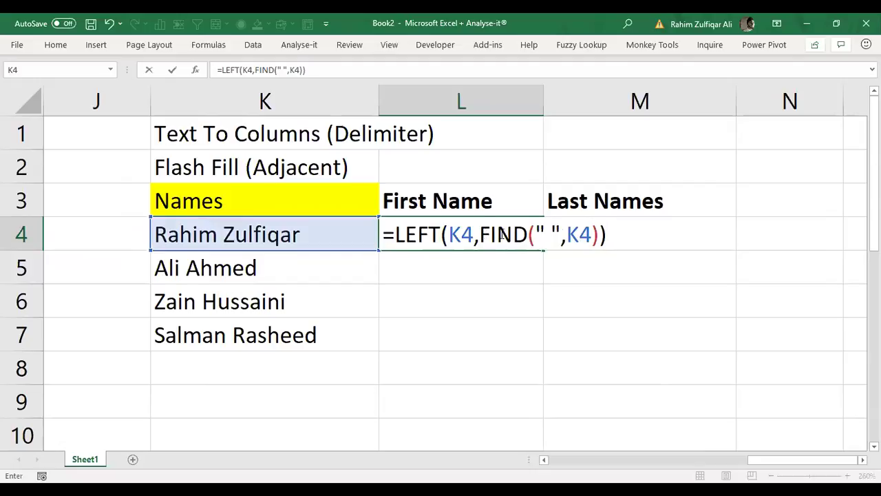
left_click_drag(482, 234, 600, 234)
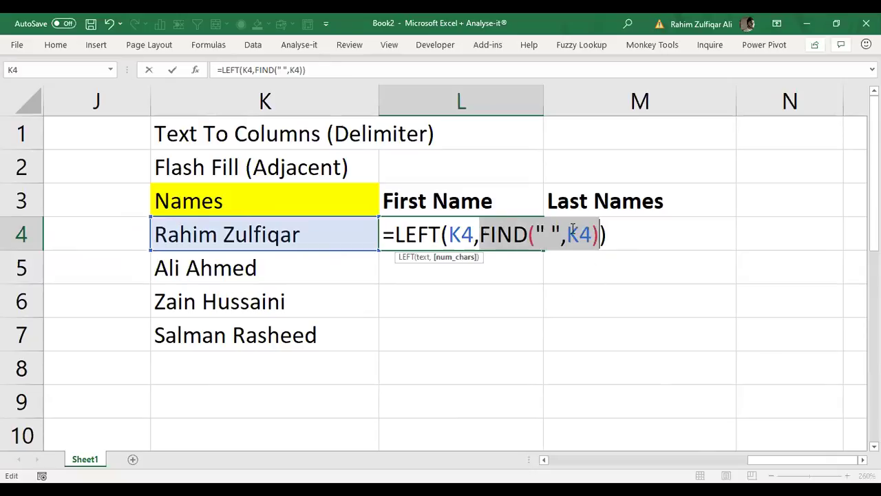
key("Return")
Step: Fill the LEFT formula down to L7 to show Rahim, Ali, Zain and Salman
left_click(429, 231)
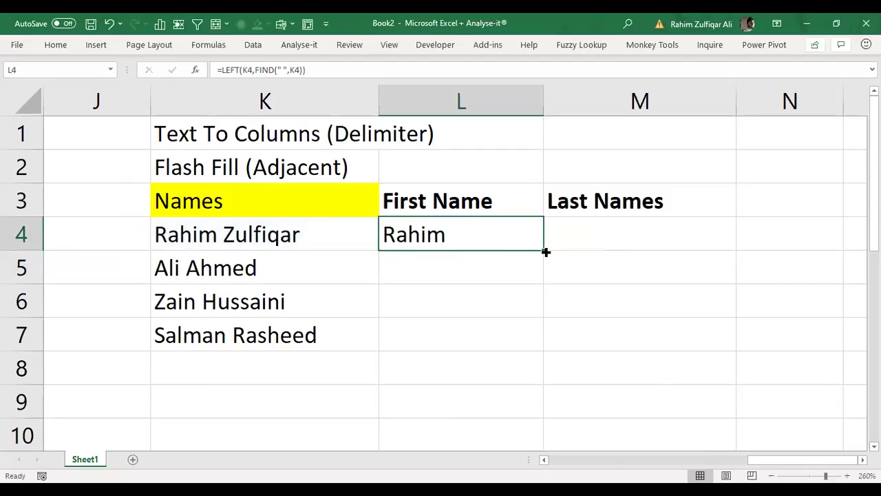
left_click_drag(545, 252, 539, 338)
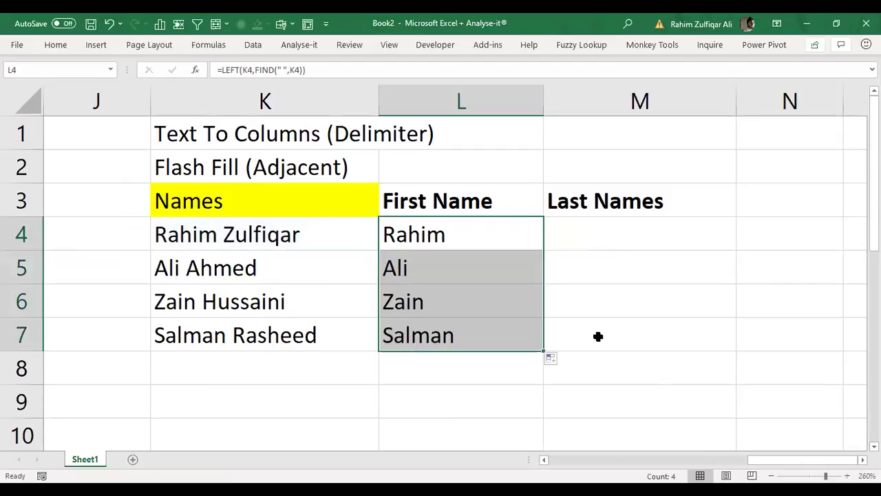
key("Up")
key("Down")
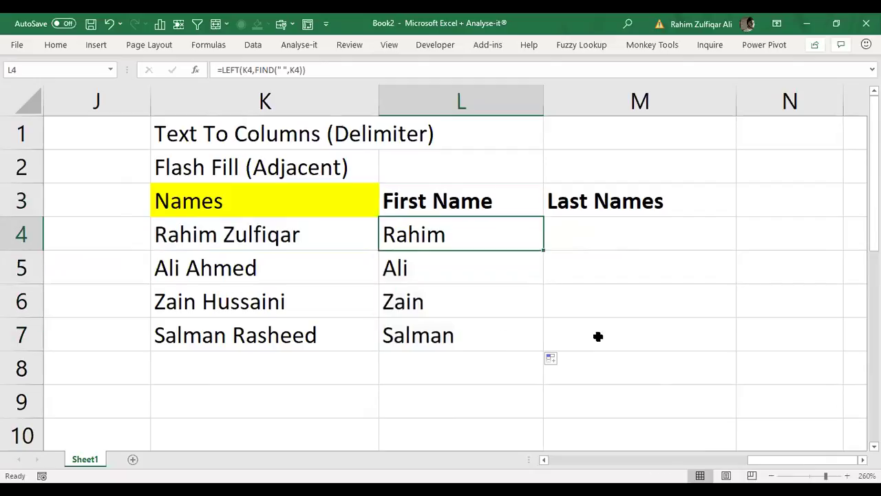
key("Down")
key("Down")
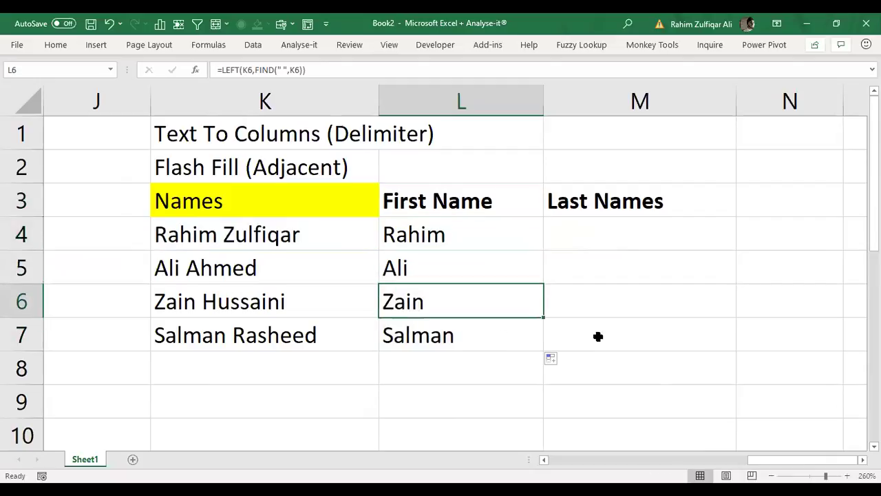
key("Down")
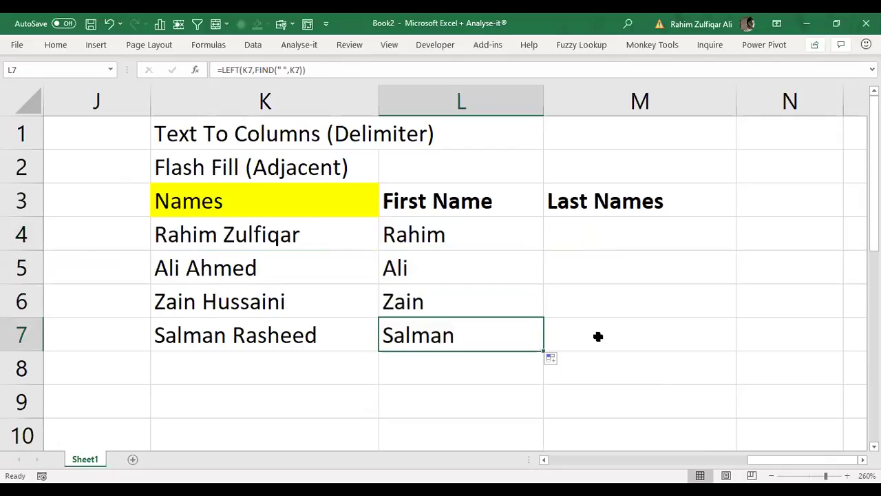
key("Up")
key("Up")
key("Up")
key("Right")
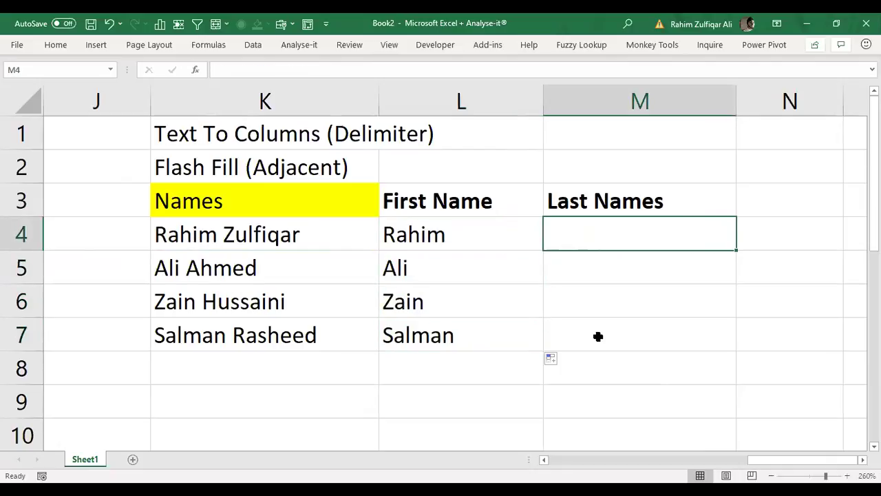
Step: Check L4's length with =LEN(L4) in M4, which shows 6, then clear it
key("Left")
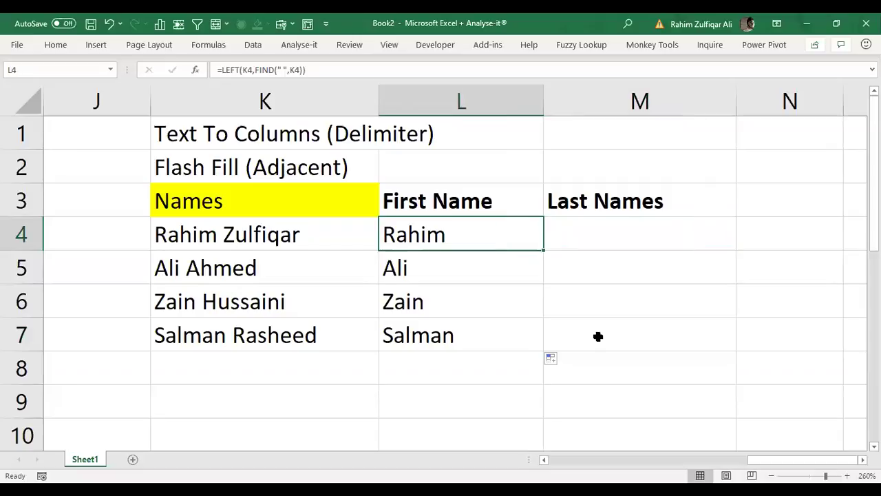
key("Right")
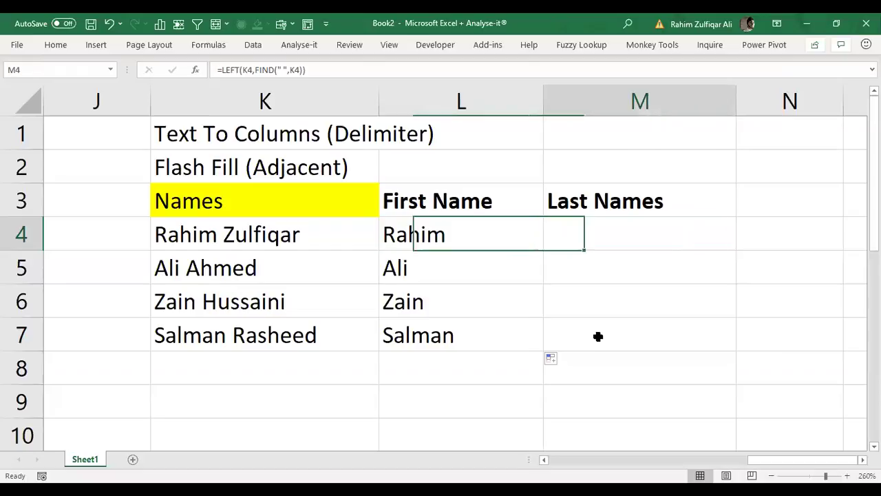
type("=")
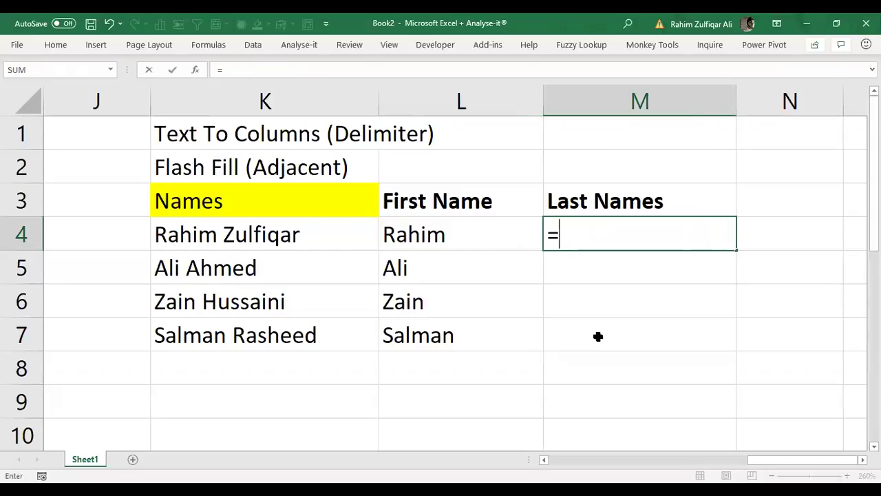
type("LEN(")
key("Left")
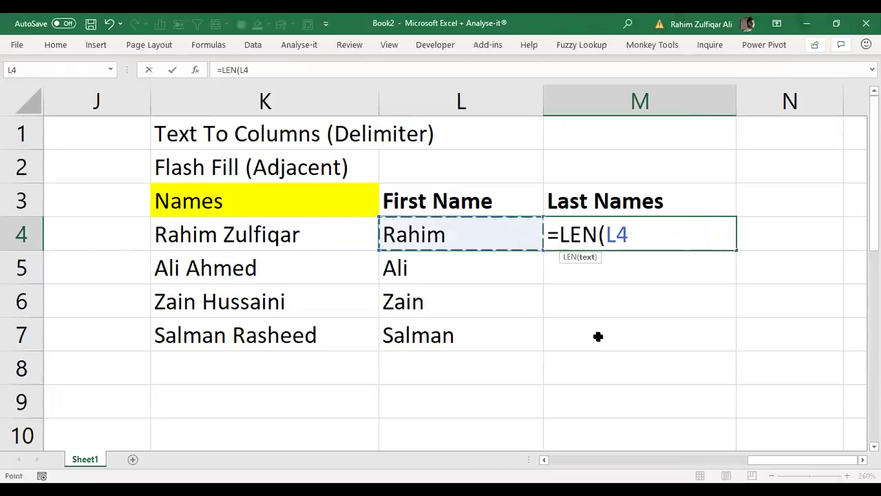
type(")")
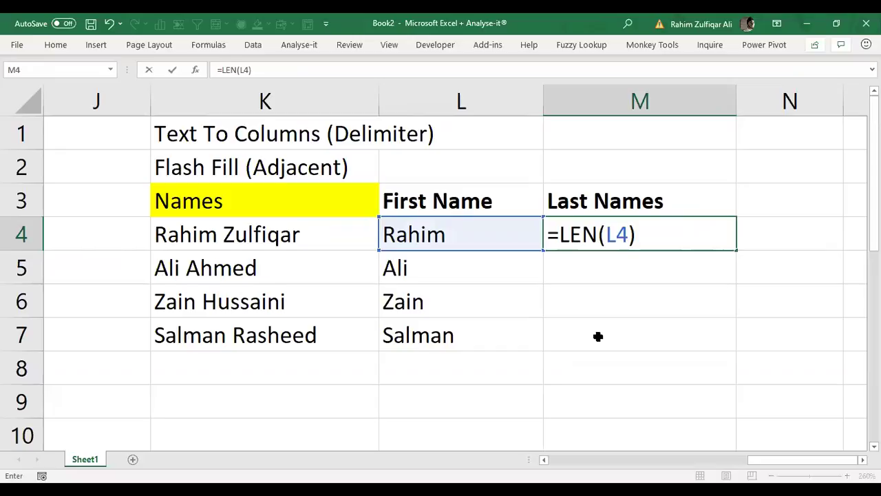
key("Return")
key("Up")
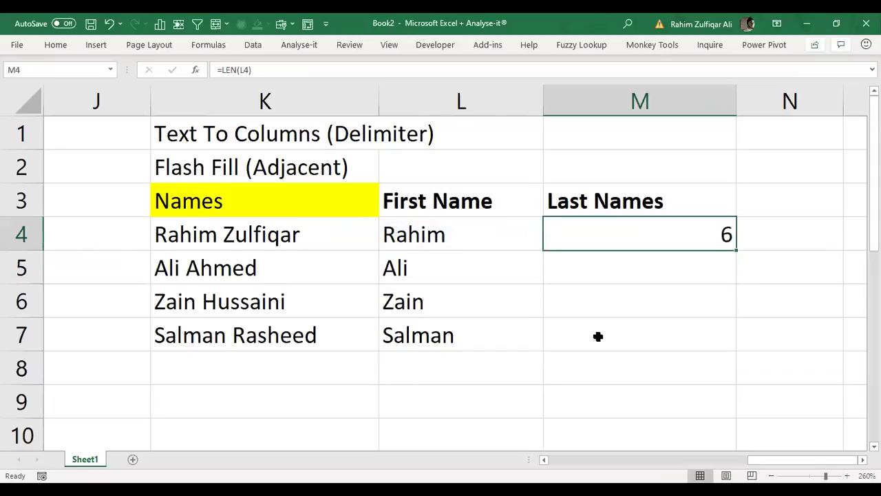
key("Left")
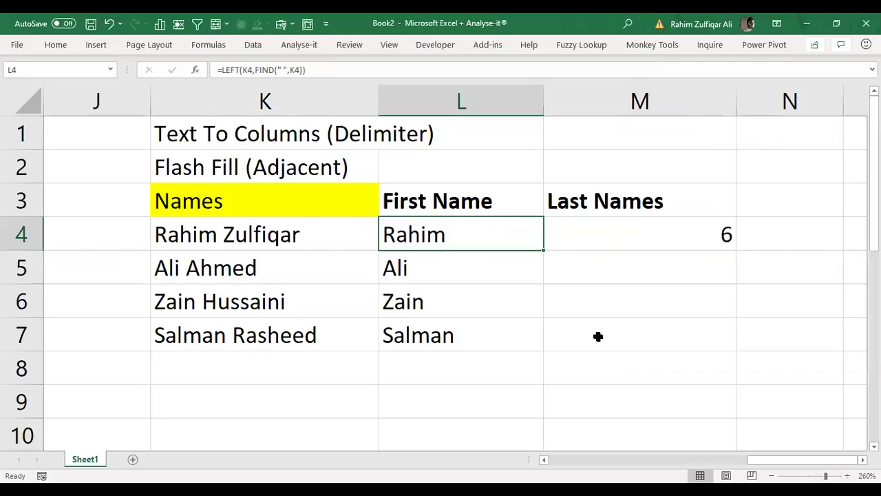
key("Right")
key("Delete")
key("Left")
Step: Change L4's formula to =LEFT(K4,FIND(" ",K4)-1) and select L4:L7
key("F2")
key("Left")
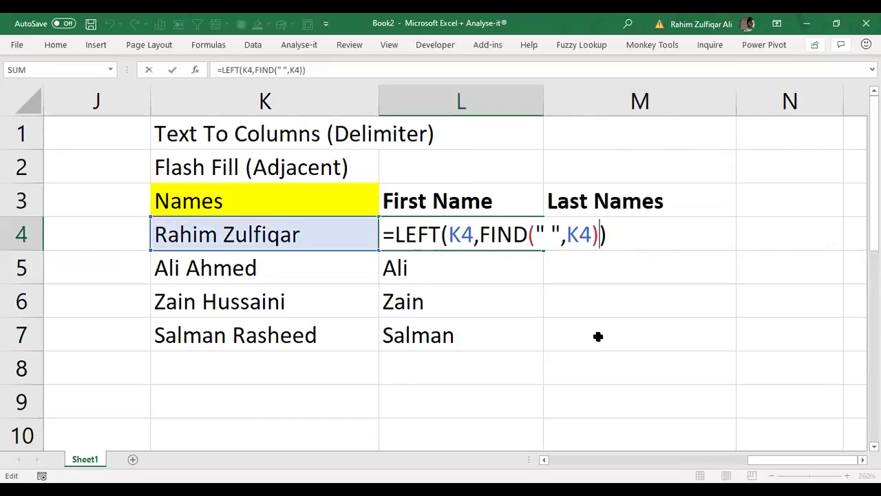
type("-1")
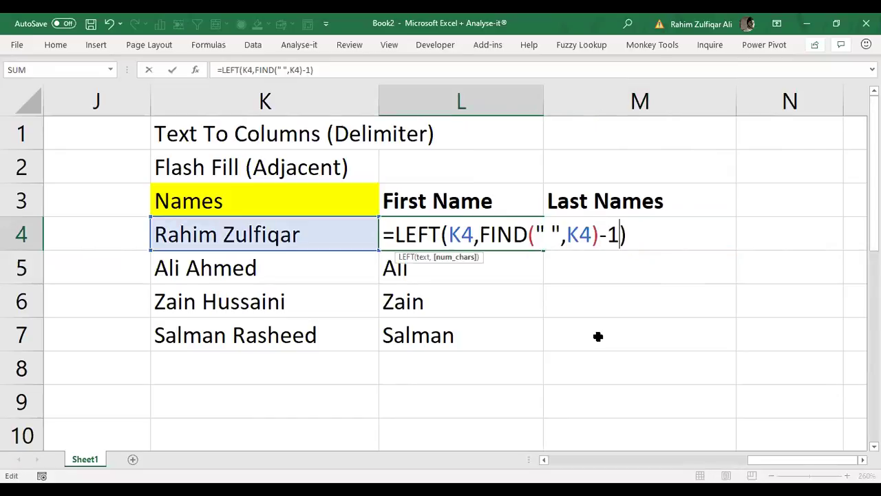
key("ctrl+Return")
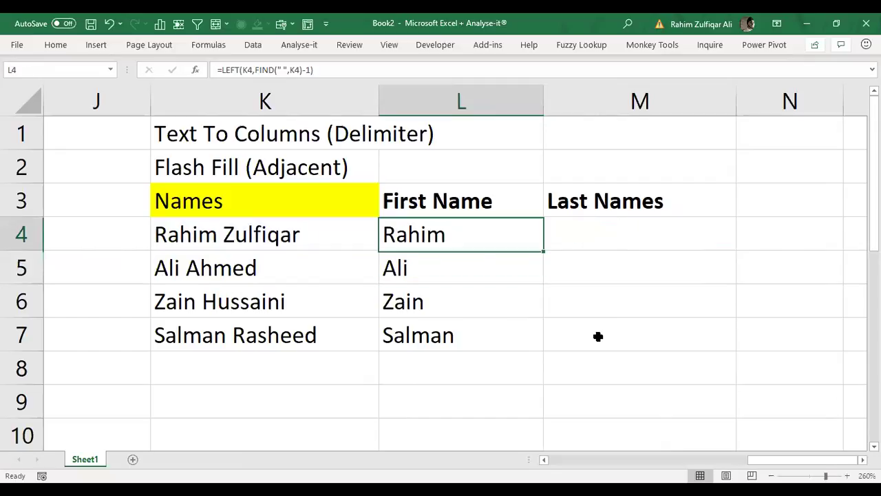
key("ctrl+shift+Down")
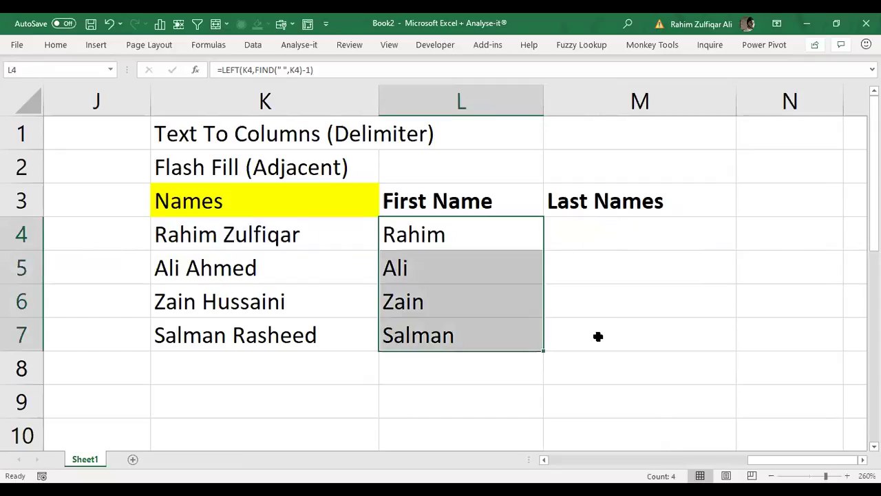
key("shift+Up")
key("shift+Up")
key("shift+Up")
key("F2")
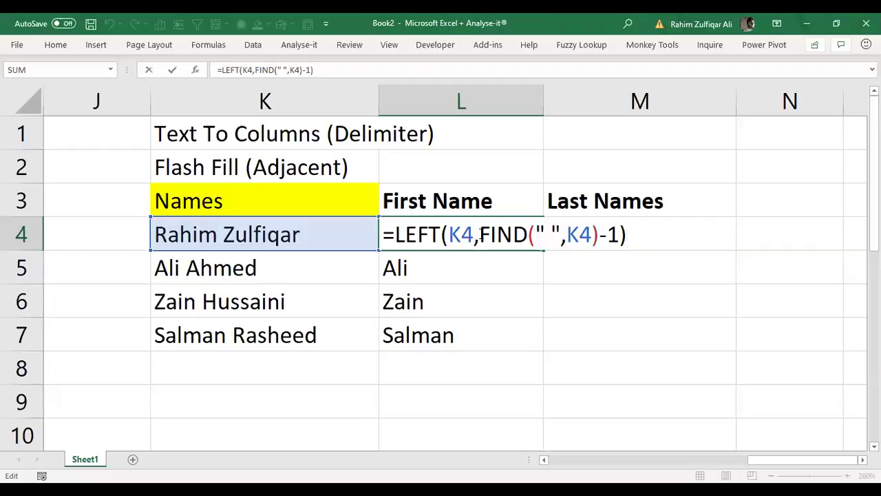
left_click_drag(480, 234, 598, 235)
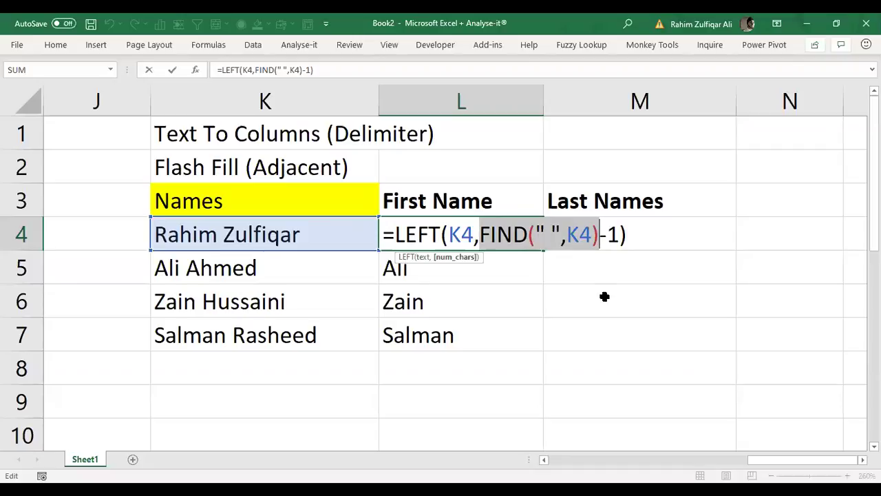
left_click_drag(599, 235, 617, 234)
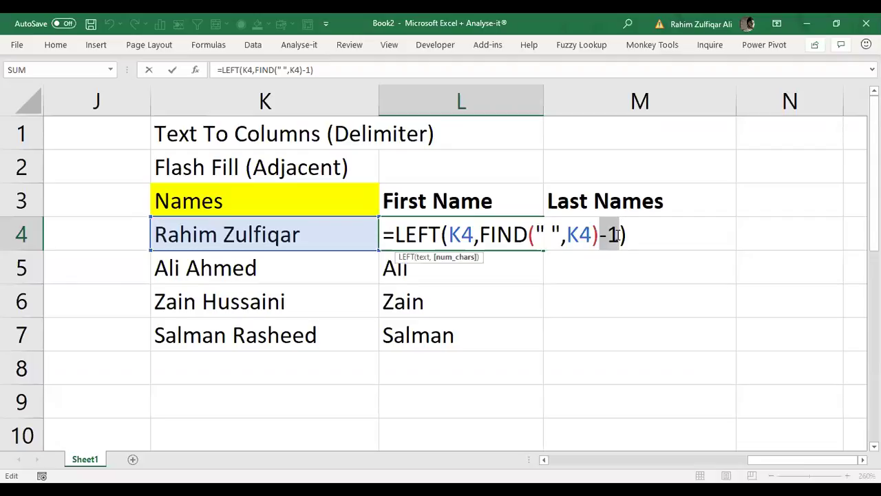
left_click_drag(480, 235, 620, 235)
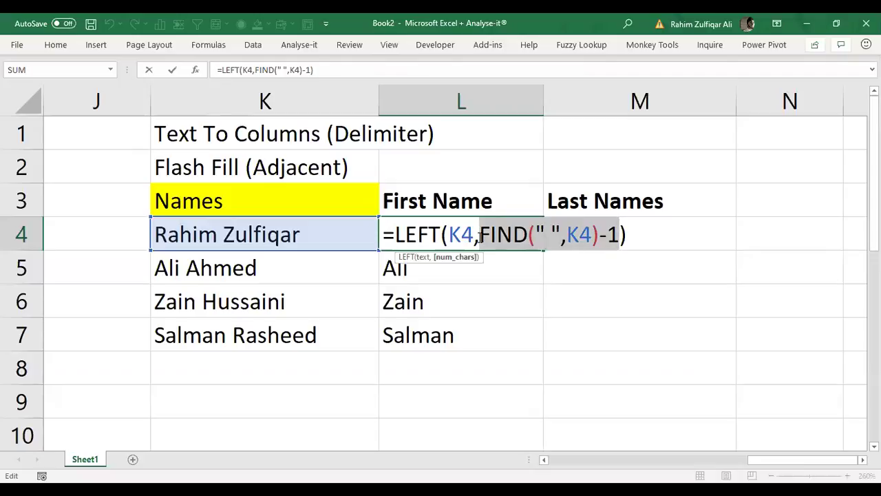
left_click_drag(396, 234, 473, 234)
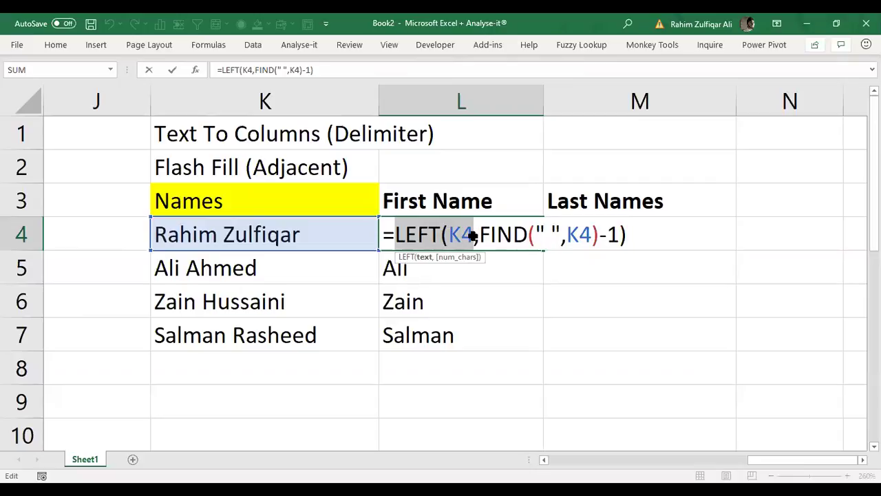
key("Escape")
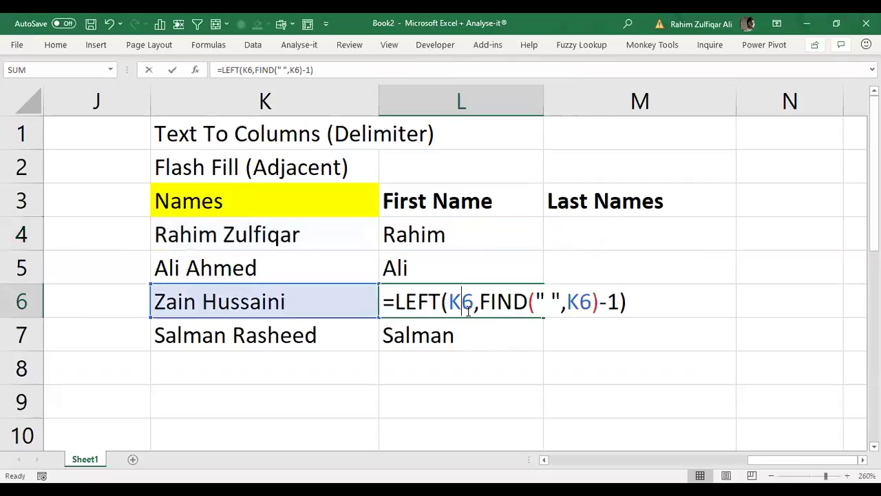
double_click(503, 301)
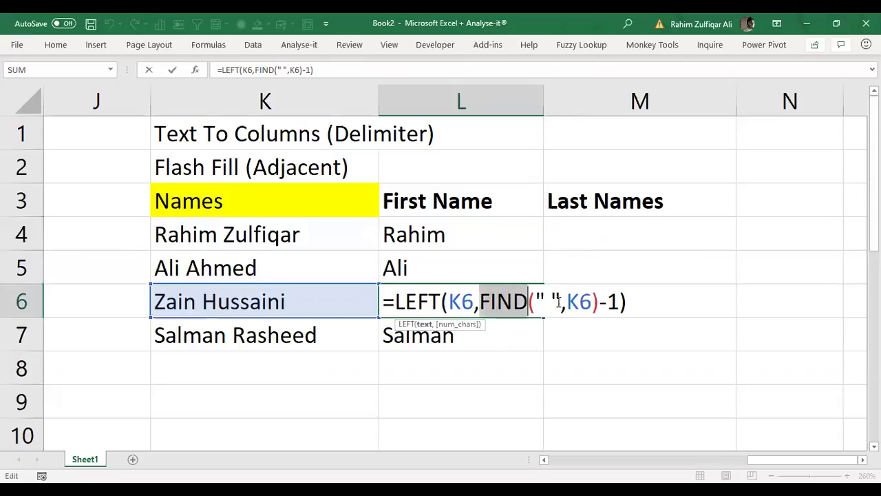
left_click_drag(557, 300, 598, 301)
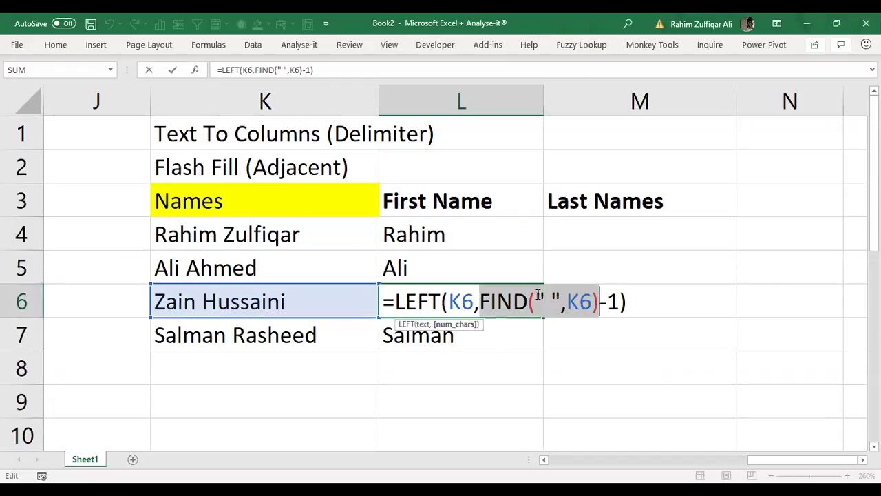
left_click(602, 299)
left_click_drag(594, 300, 621, 301)
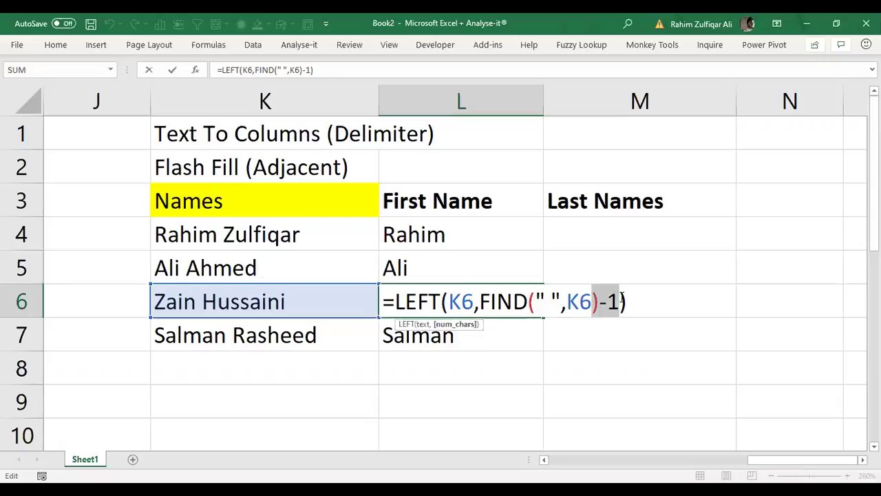
mouse_move(480, 301)
left_mouse_down()
mouse_move(628, 301)
mouse_move(620, 301)
left_mouse_up()
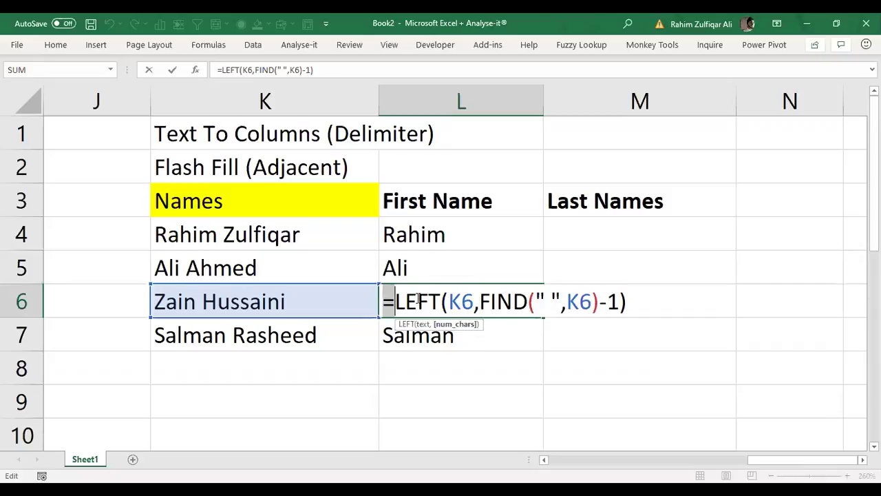
left_click_drag(387, 301, 475, 301)
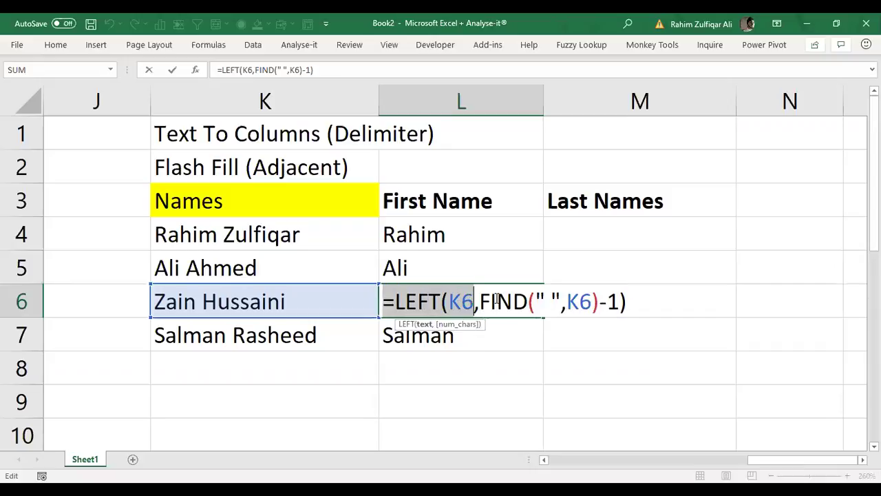
key("Return")
left_click(495, 298)
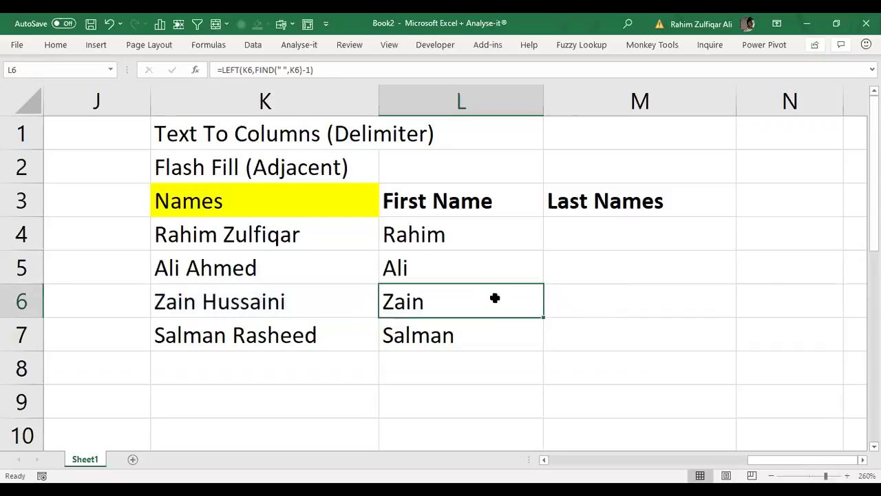
key("Up")
key("Up")
key("Right")
Step: Enter =MID(K4,FIND(" ",K4)+1,99) in M4 to extract the last name
type("=")
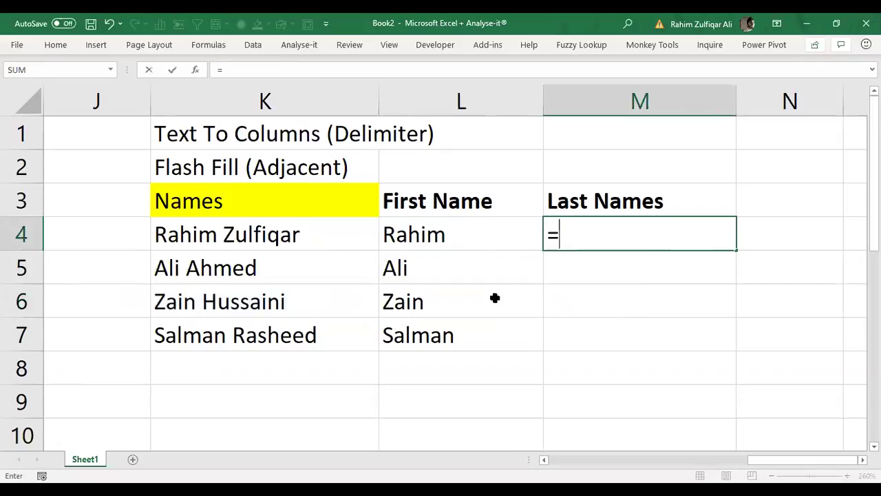
type("MID(")
key("Left")
key("Left")
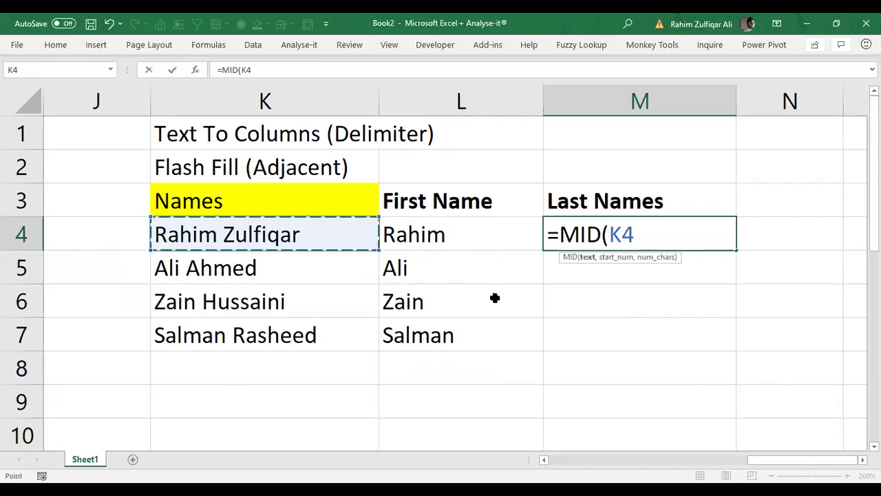
type(",")
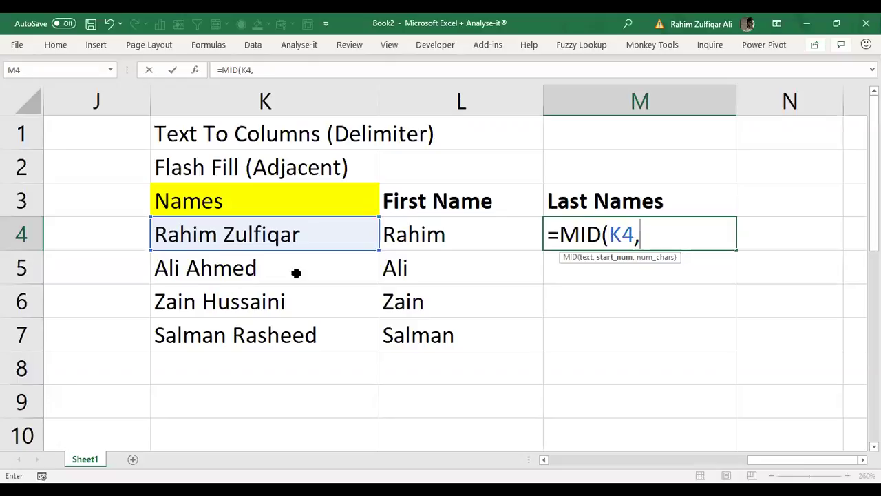
type("f")
type("ind")
key("Tab")
type("\" \"")
type(",")
key("Left")
key("Right")
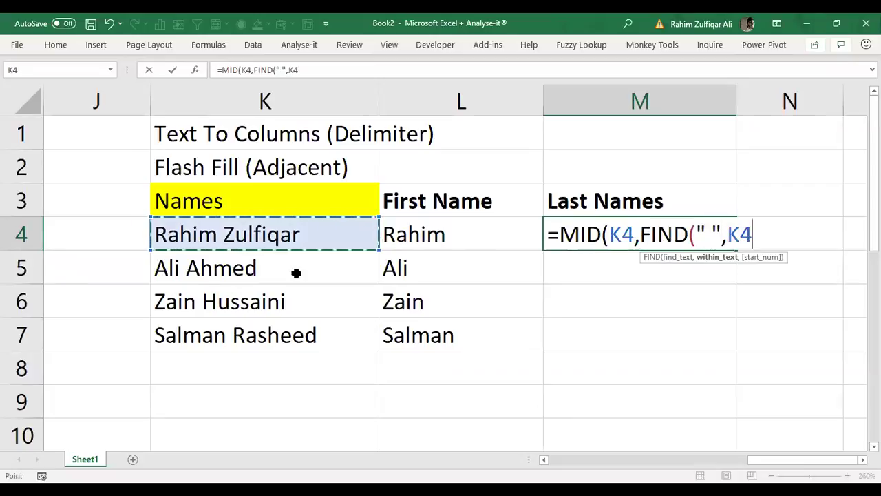
type(")")
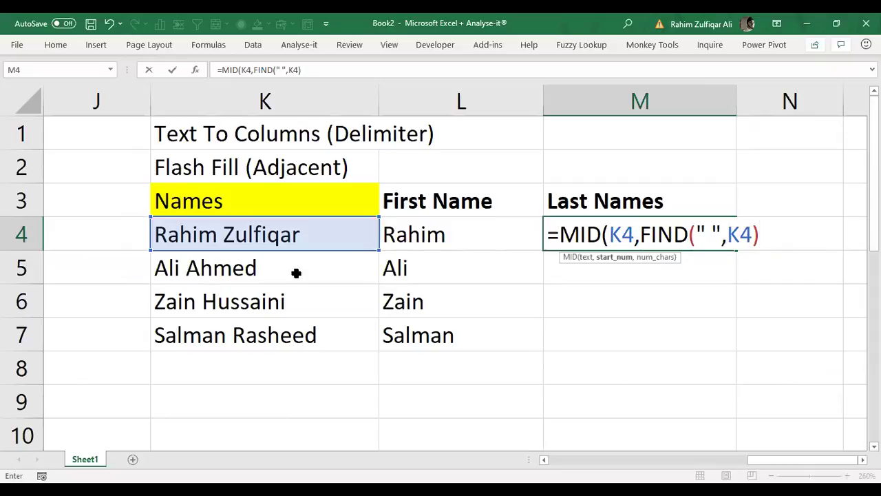
type("+1")
type(",")
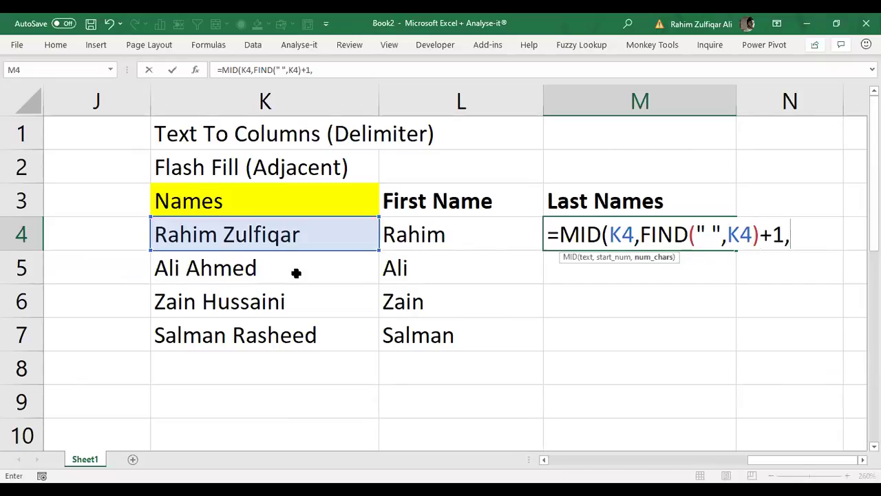
key("BackSpace")
type("99)")
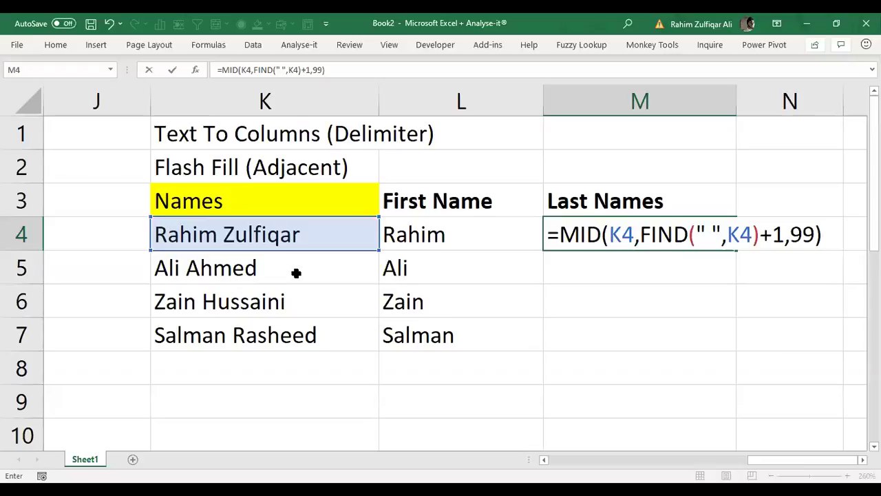
key("ctrl+Return")
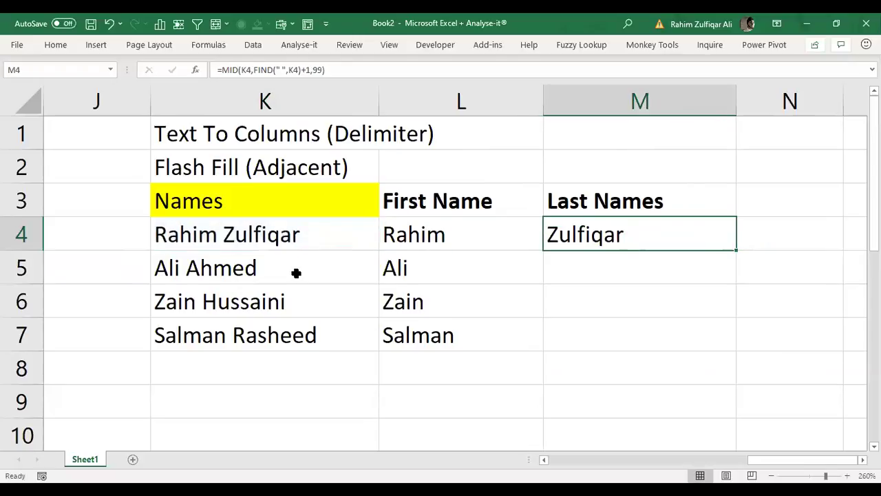
Step: Fill the MID formula into M5:M7 to show Zulfiqar, Ahmed, Hussaini and Rasheed
key("F2")
key("Left")
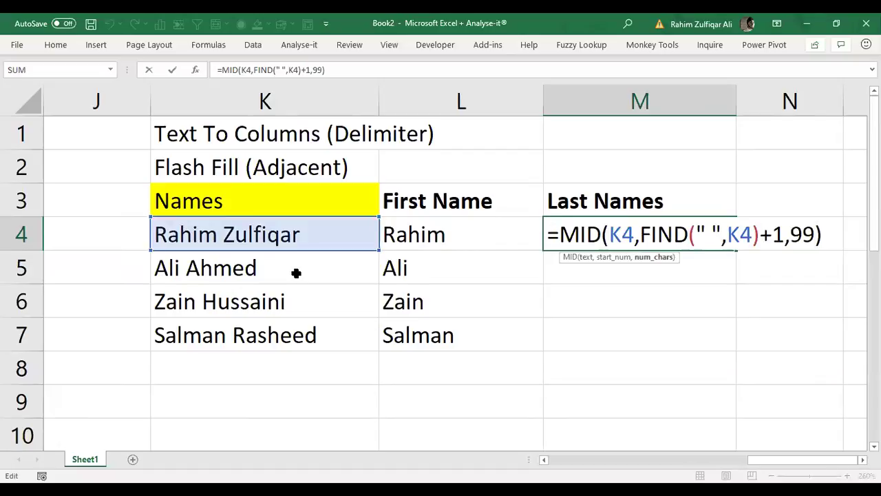
key("ctrl+Return")
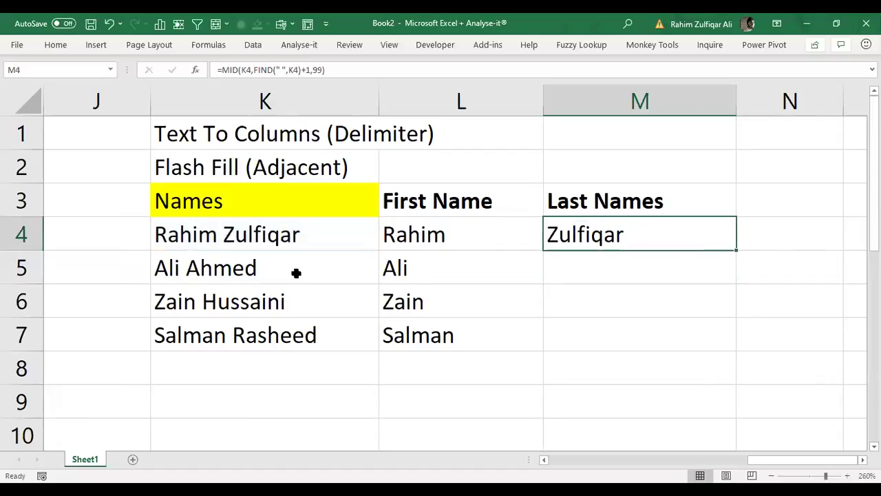
key("shift+Down")
key("shift+Down")
key("shift+Down")
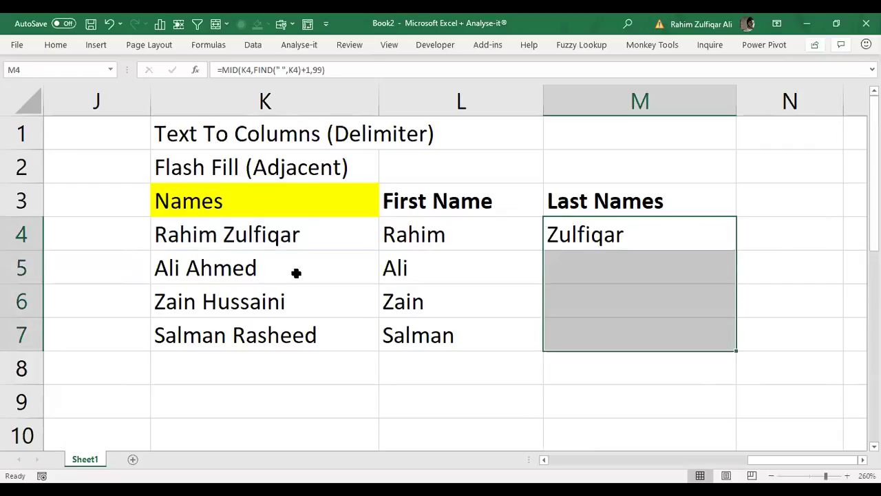
key("ctrl+d")
key("shift+Up")
key("shift+Up")
key("shift+Up")
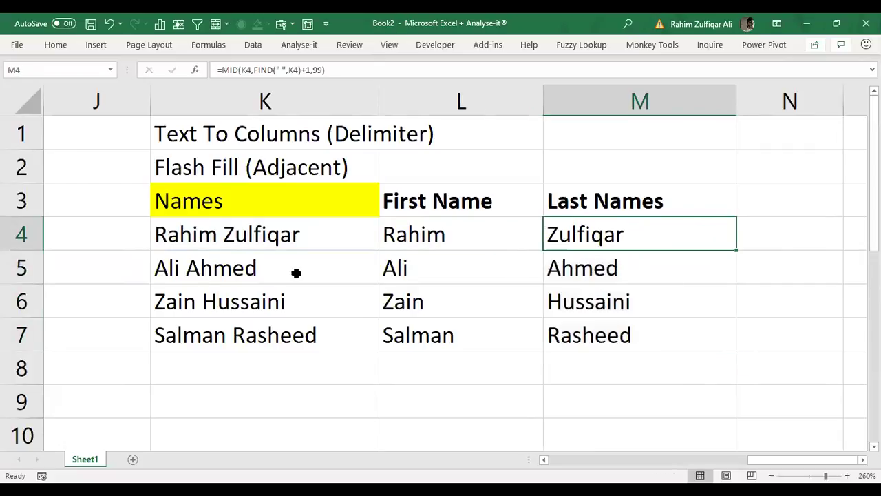
key("Down")
key("Down")
key("Down")
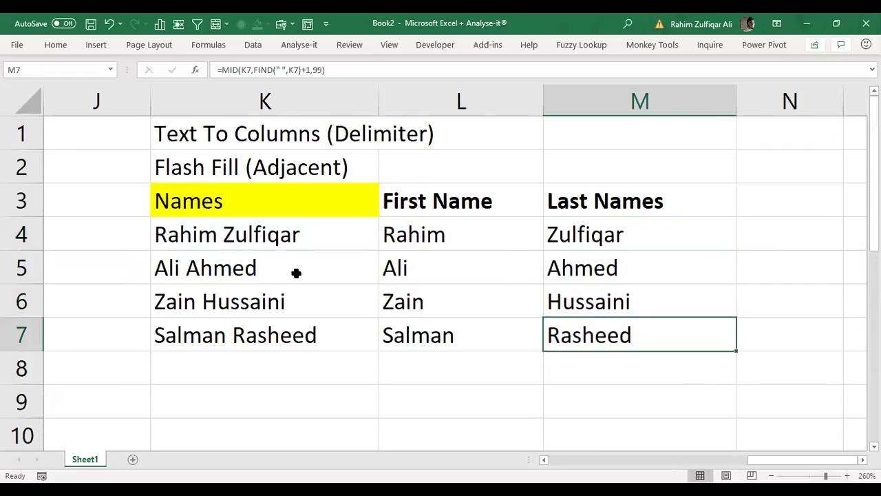
key("Up")
key("Up")
key("Up")
key("F2")
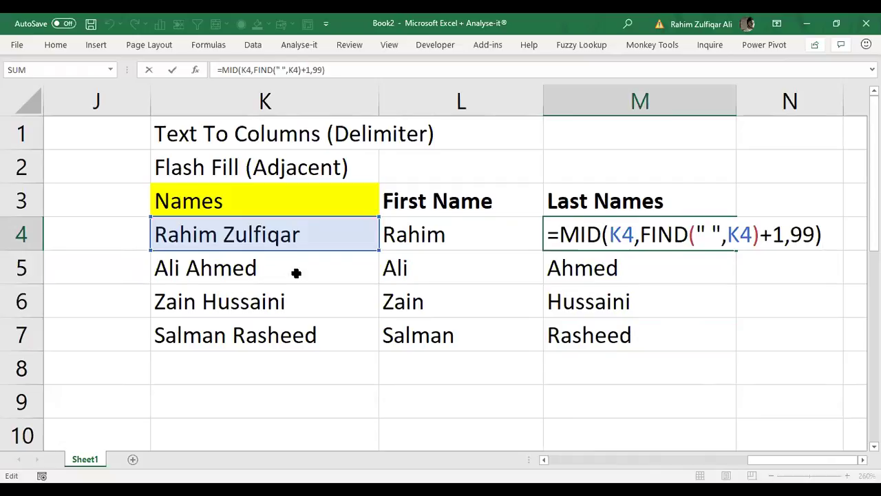
key("Escape")
key("Left")
key("F2")
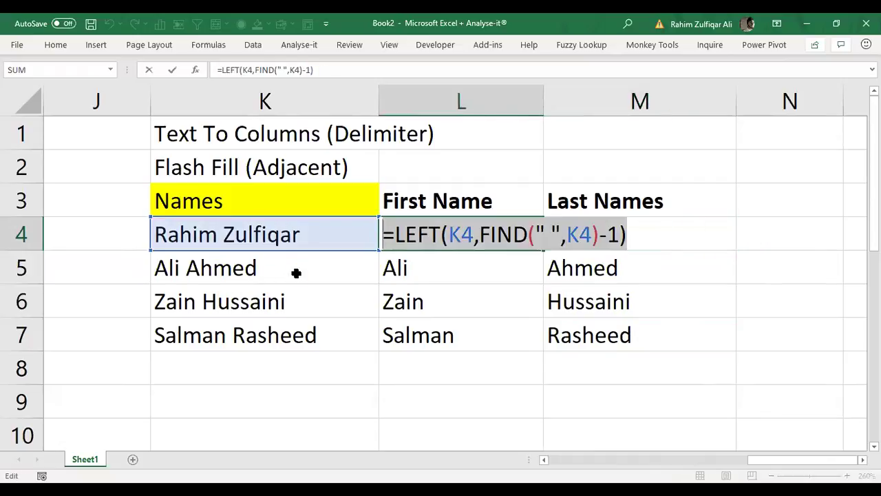
key("Escape")
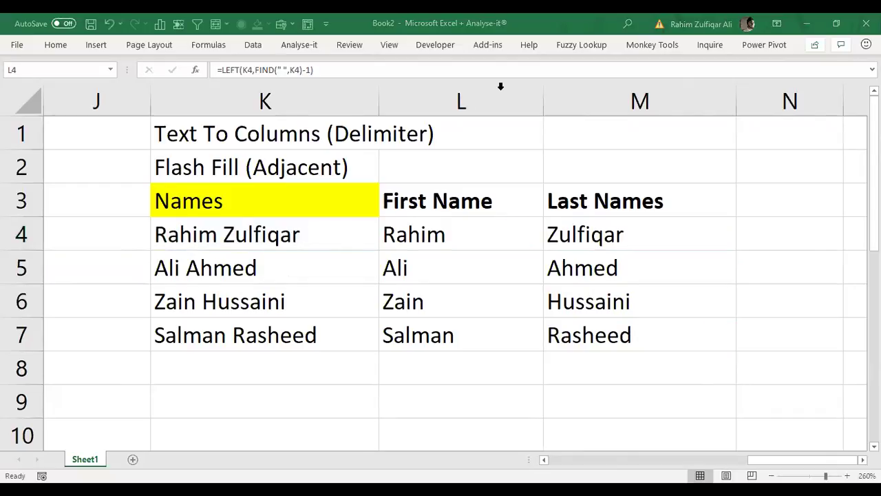
double_click(589, 240)
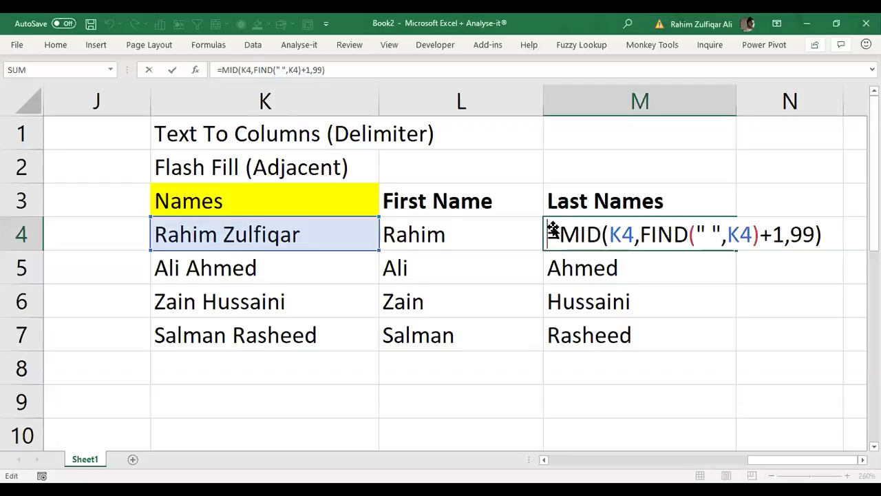
left_click(617, 234)
left_click_drag(548, 234, 841, 230)
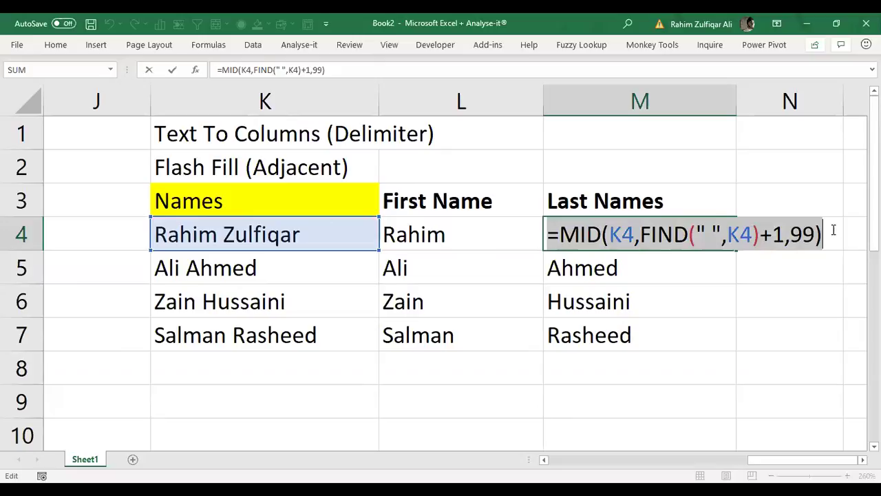
key("ctrl+x")
key("Escape")
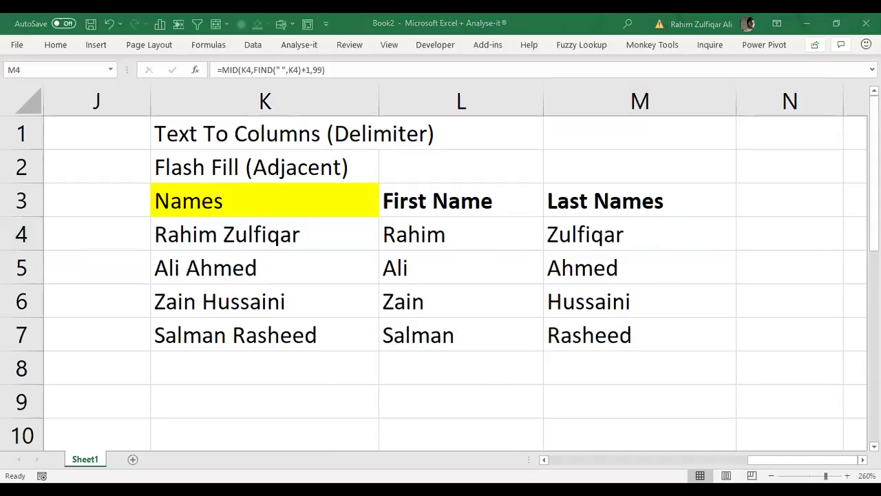
left_click(615, 235)
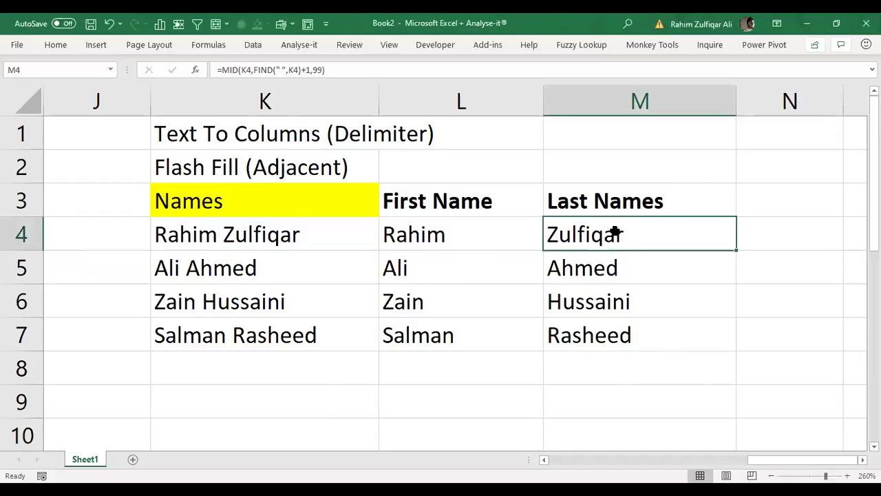
key("Left")
key("F2")
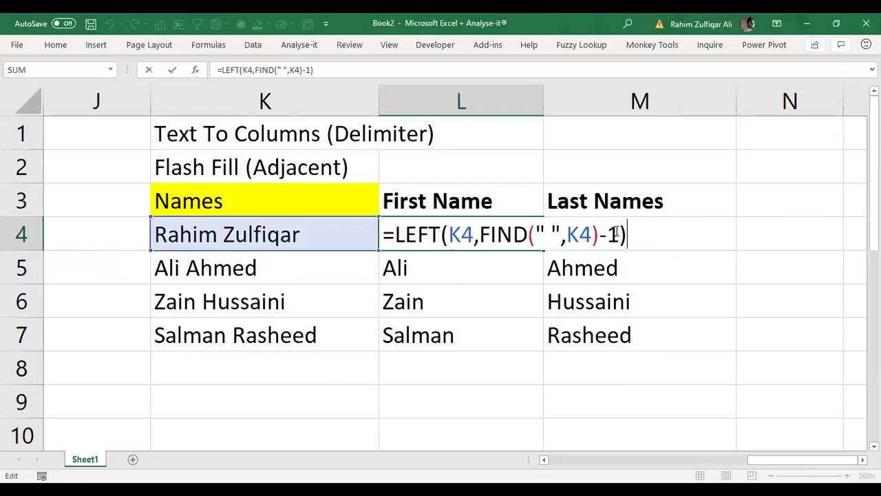
key("Escape")
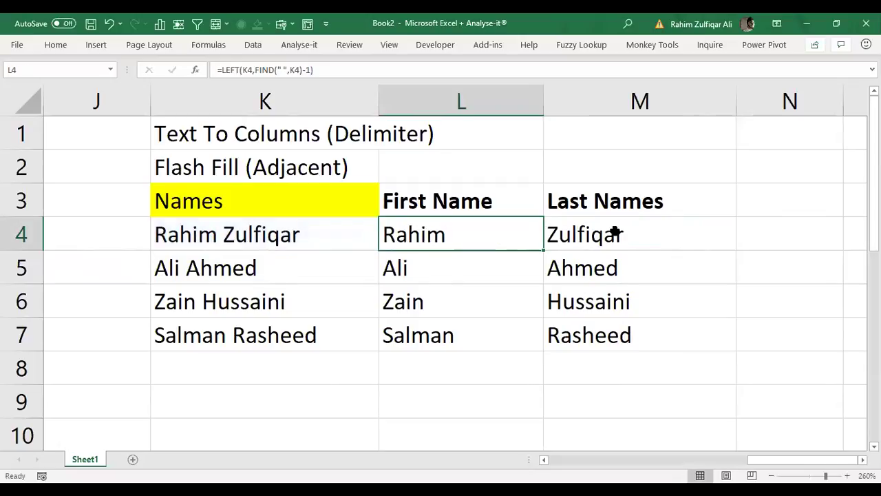
key("Left")
key("Right")
key("Left")
key("ctrl+shift+Down")
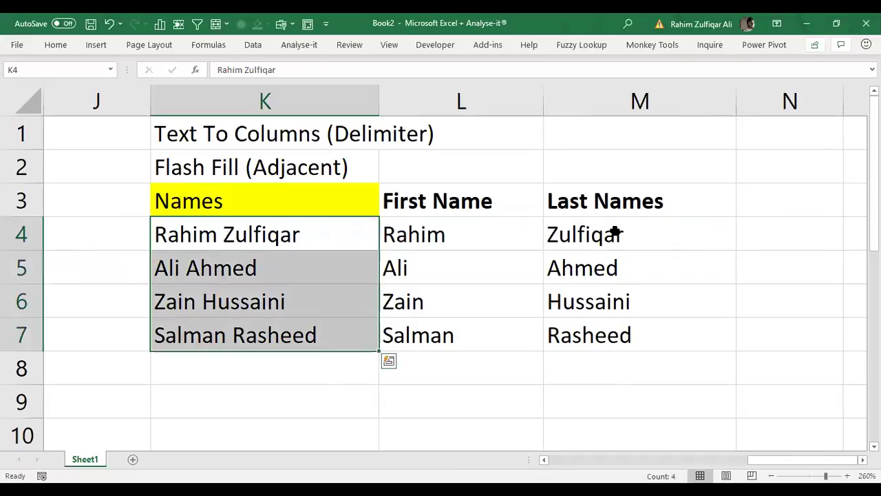
Step: Enter an e-mail address in K8 and clear the #VALUE! errors in L8:M8
key("Down")
key("Down")
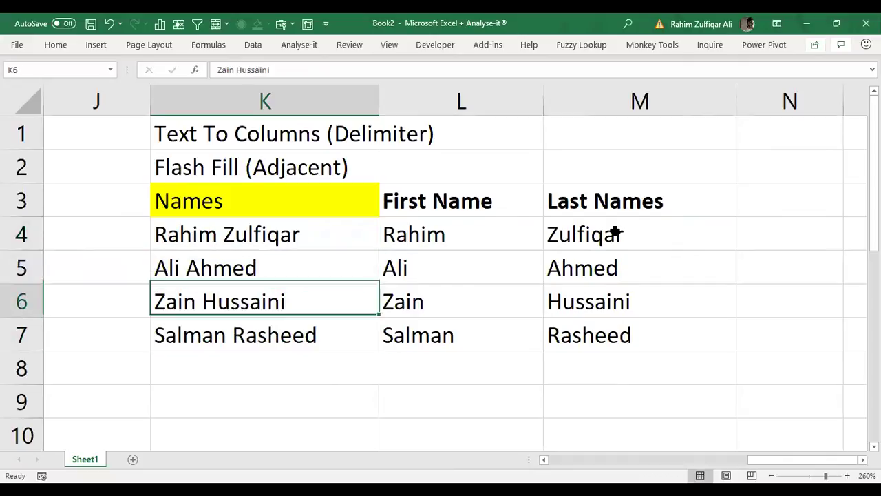
key("Down")
key("Down")
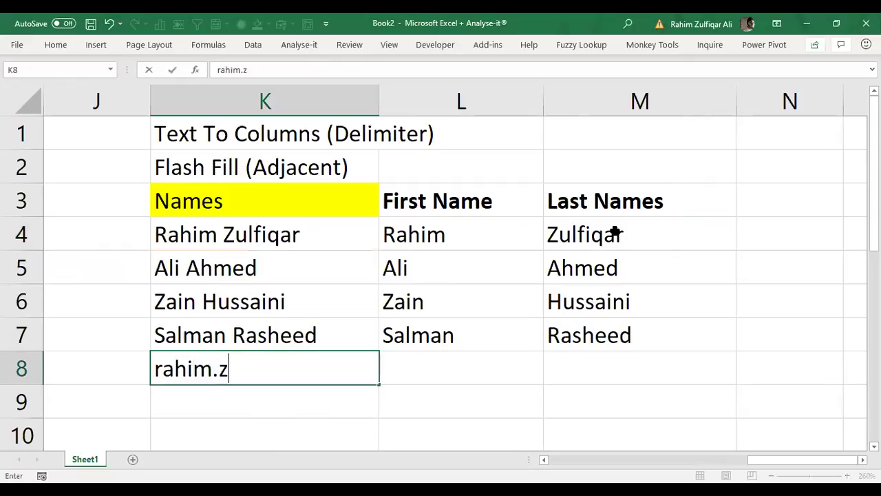
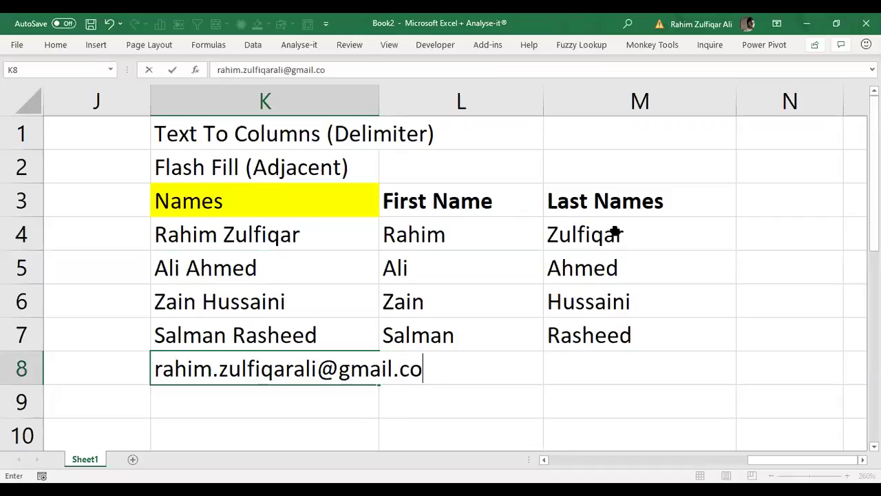
key("Return")
key("Up")
key("Right")
key("shift+Right")
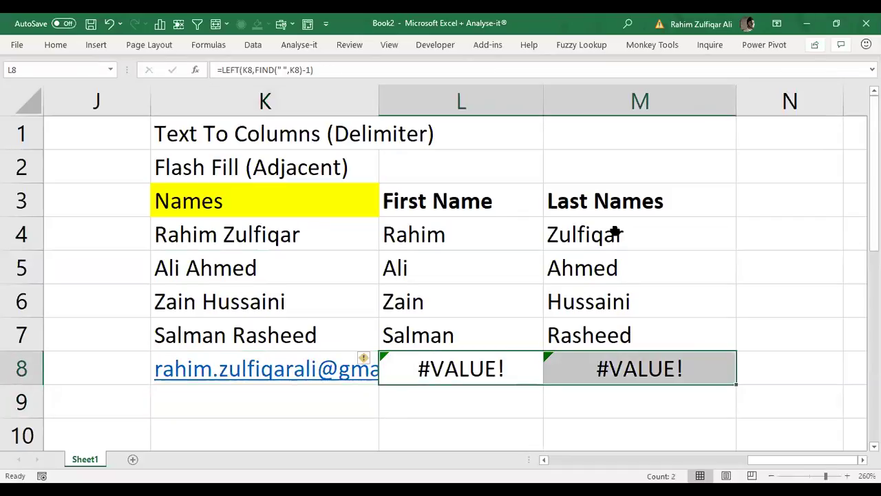
key("Delete")
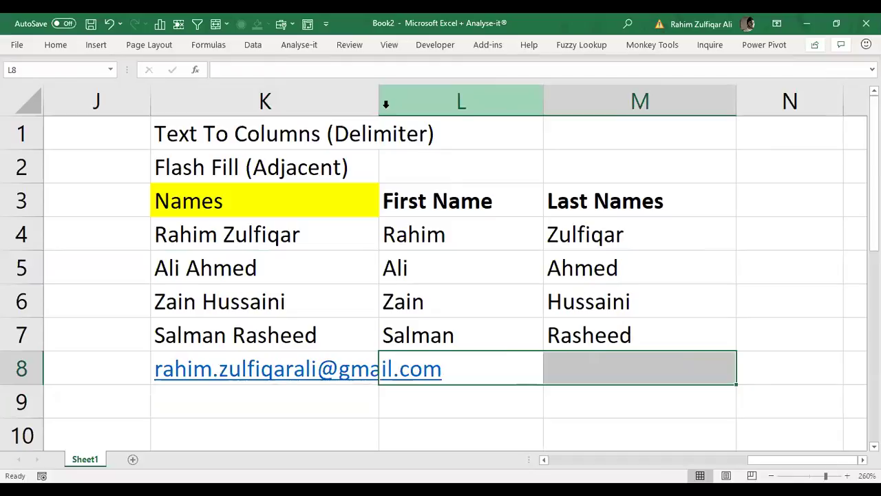
Step: Widen column K to fit the e-mail address and copy it
left_click_drag(380, 105, 494, 105)
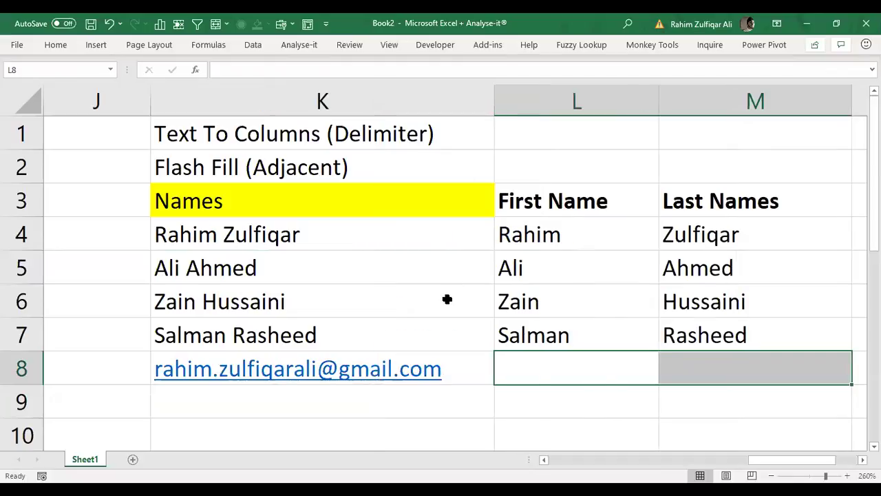
key("Left")
key("ctrl+c")
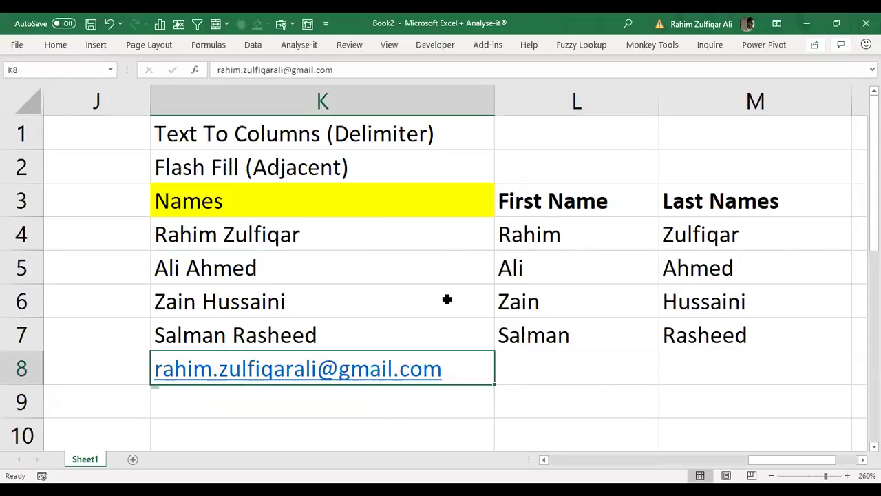
key("Right")
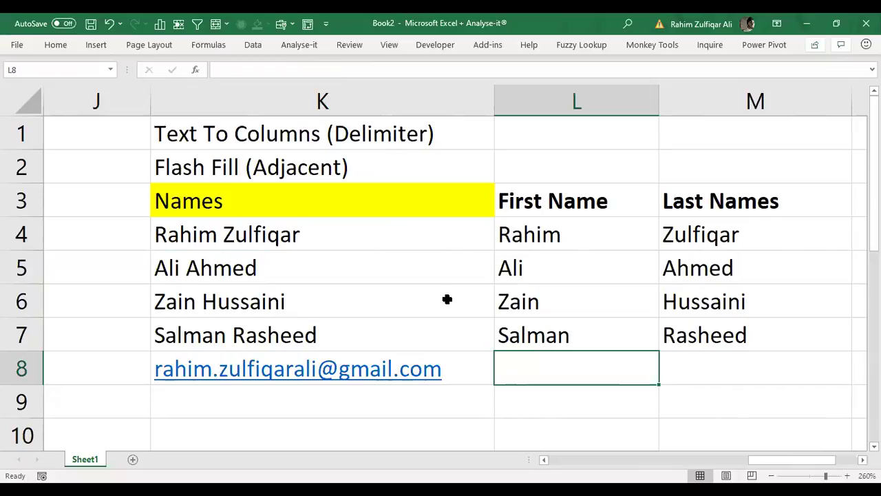
Step: Re-edit L7's LEFT formula, keeping a space as FIND's search character
key("Up")
key("F2")
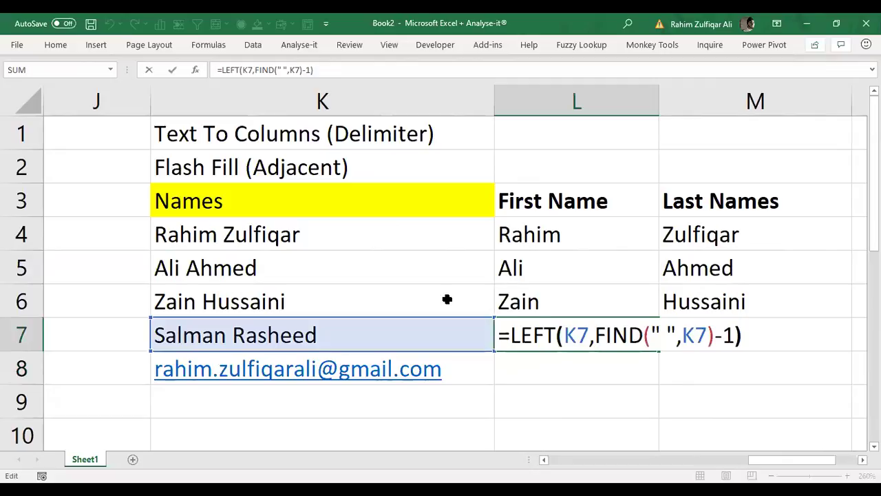
key("Left")
key("Left")
key("Left")
key("Left")
key("Left")
key("Left")
type("@")
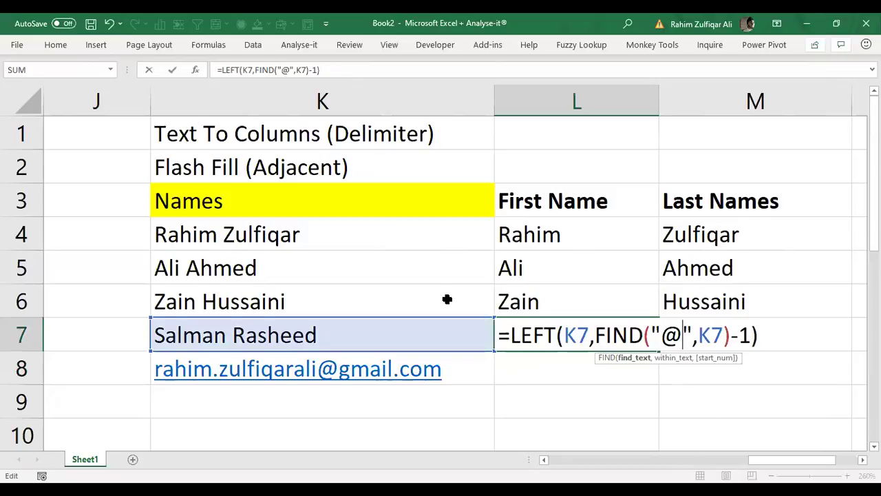
key("BackSpace")
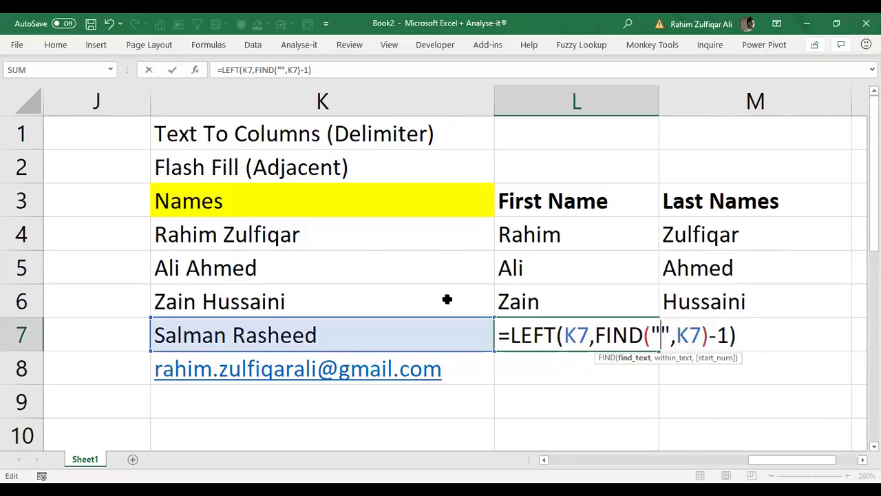
key("Return")
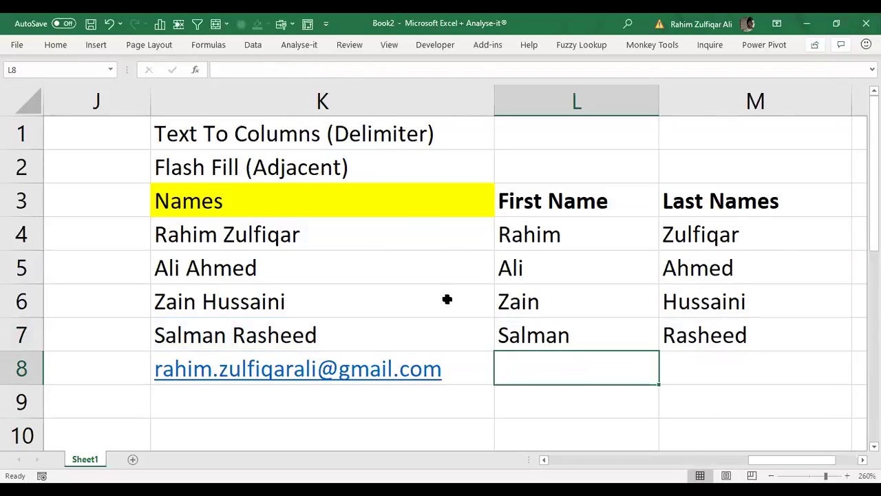
Step: Delete the e-mail entry from K8
key("Left")
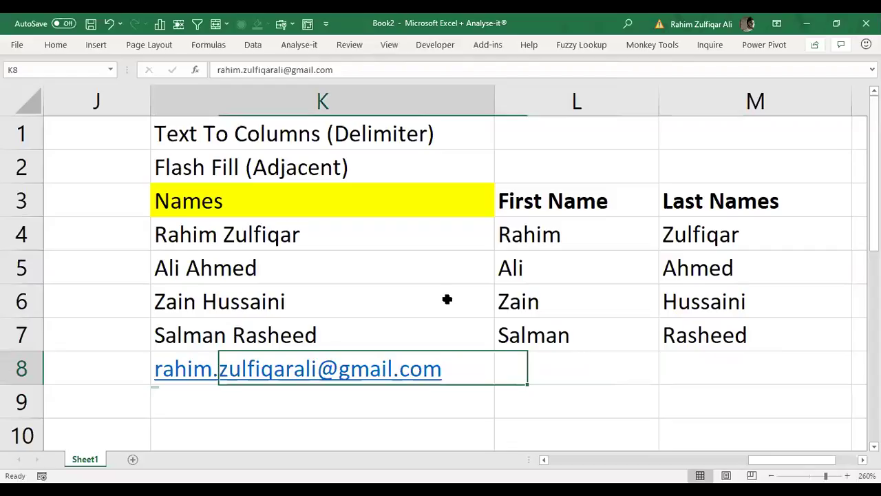
key("Delete")
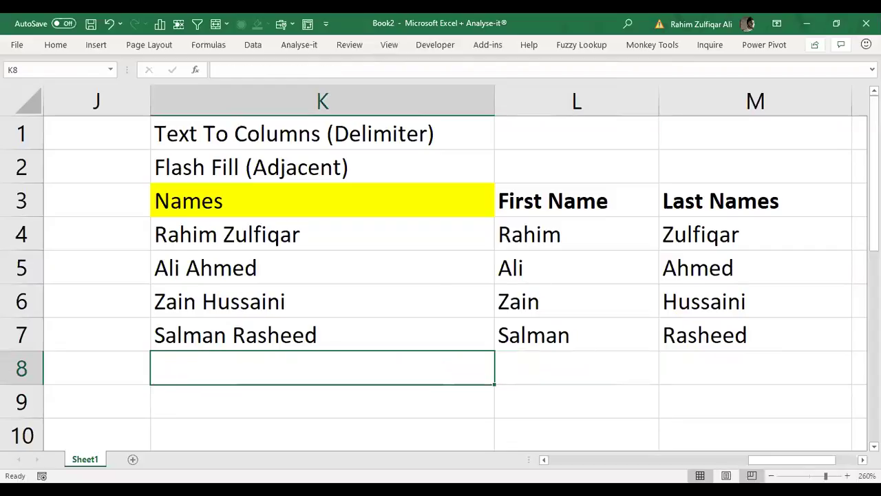
scroll(599, 354, "down", 4, "ctrl")
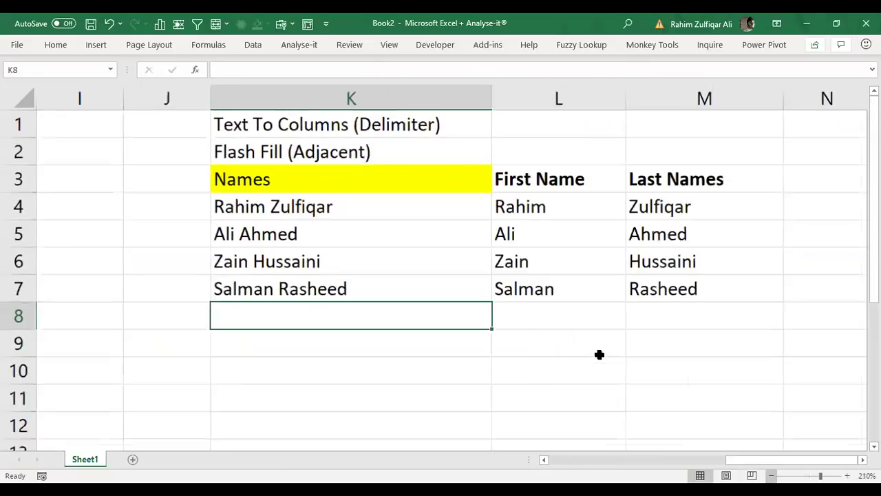
scroll(599, 354, "down", 1, "ctrl")
Step: Fill the FIND and SEARCH entries in B13:B14 yellow
key("Left")
key("Left")
key("Left")
key("Left")
key("Left")
key("Left")
key("Left")
key("Left")
key("Left")
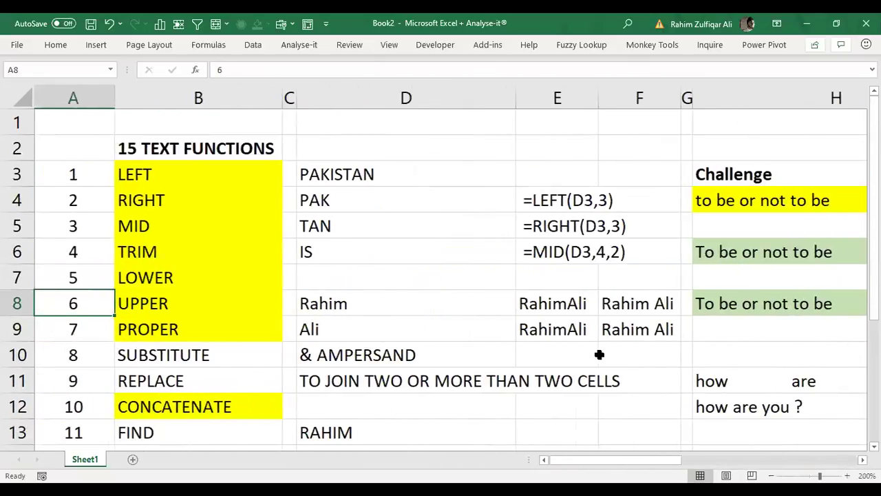
key("Down")
key("Down")
key("Down")
key("Down")
key("Down")
key("Down")
key("Up")
key("Up")
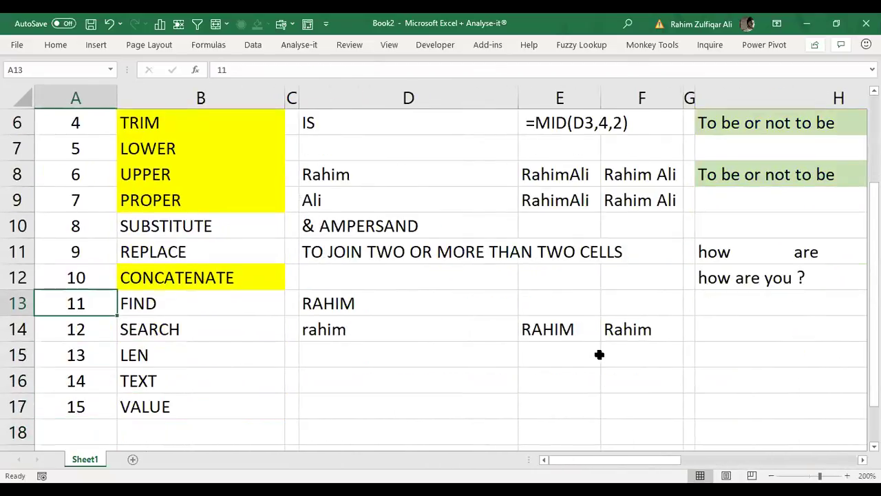
key("Right")
key("shift+Down")
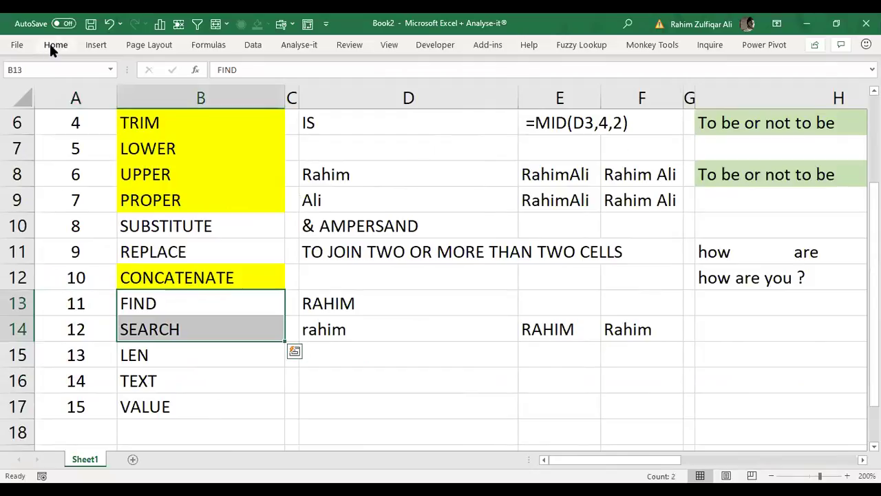
left_click(55, 45)
left_click(163, 89)
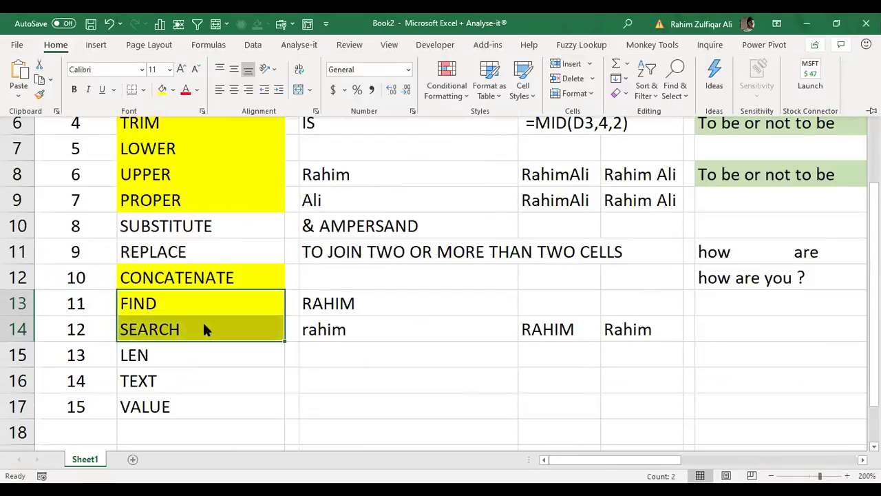
left_click(239, 303)
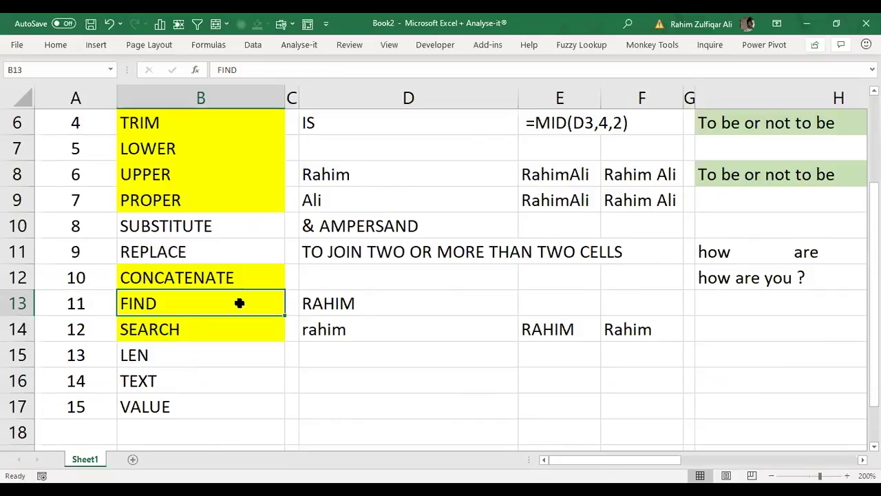
Step: Enter a sample first name in empty cell P3, beside the name table
key("Right")
key("Right")
key("Right")
key("Right")
key("Right")
key("Right")
key("Right")
key("Right")
key("Right")
key("Right")
key("Left")
key("Left")
key("Left")
key("Left")
key("Left")
key("Left")
key("Right")
key("Right")
key("Right")
key("Right")
key("Right")
key("Right")
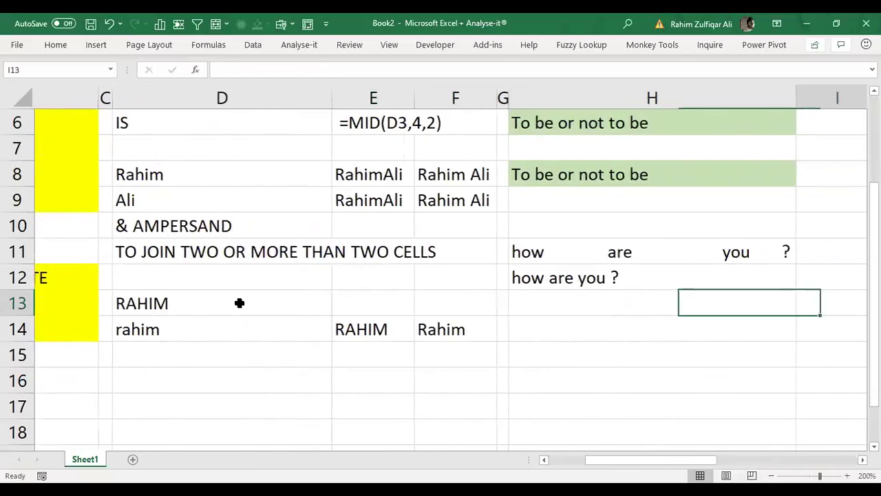
key("Right")
key("Right")
key("Right")
key("Up")
key("Up")
key("Up")
key("Up")
key("Right")
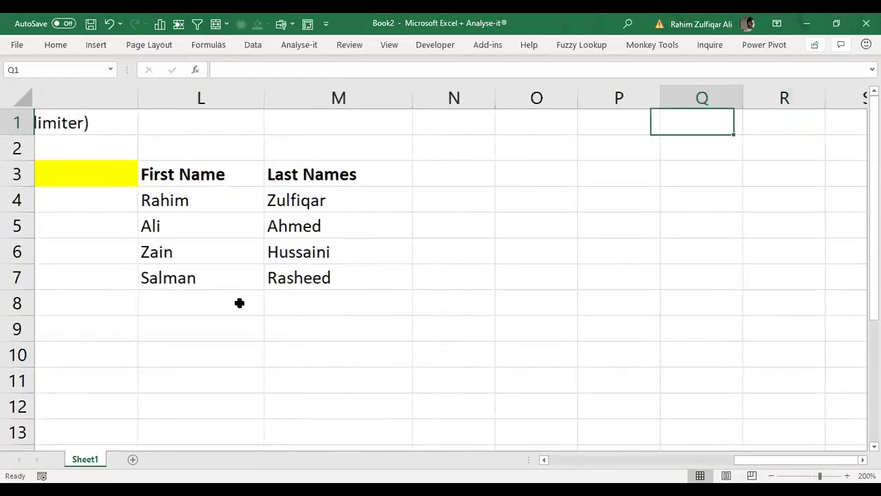
key("Right")
key("Right")
key("Right")
key("Left")
key("Left")
key("Left")
key("Left")
key("Left")
key("Down")
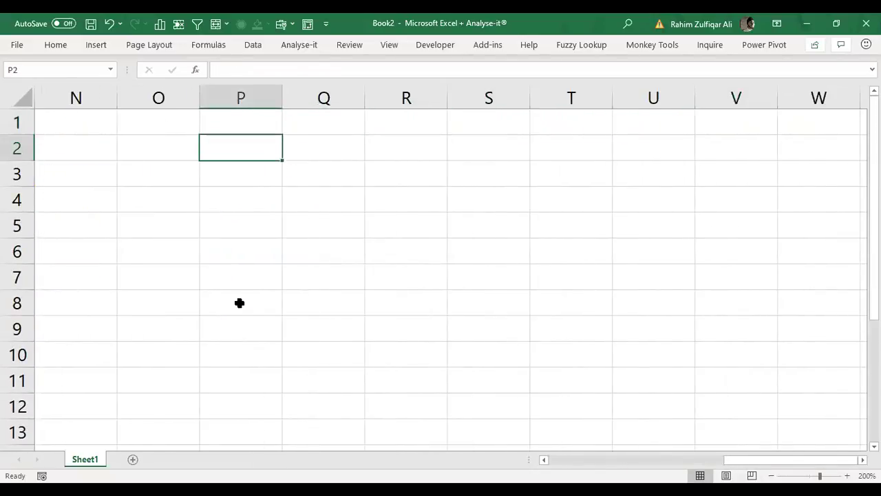
key("Down")
type("Rahim")
key("Return")
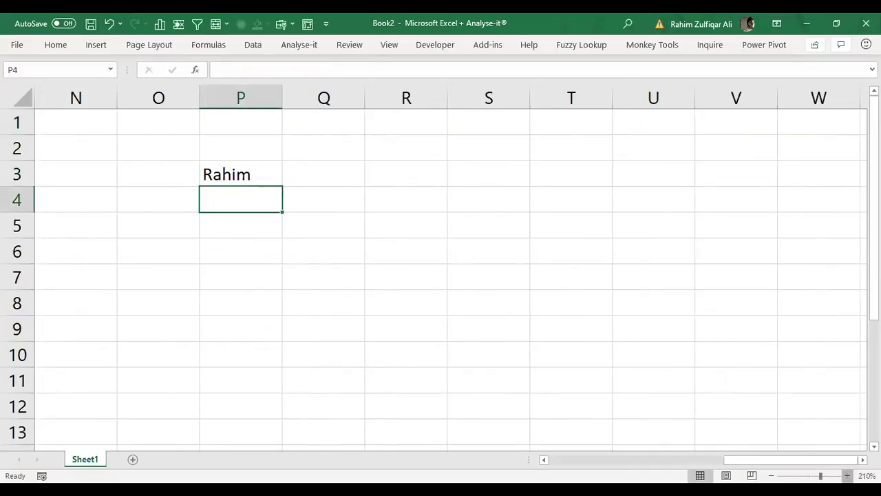
Step: Zoom in on the sheet and select cell Q3 next to the name
left_click(848, 475)
left_click(847, 475)
left_click(847, 475)
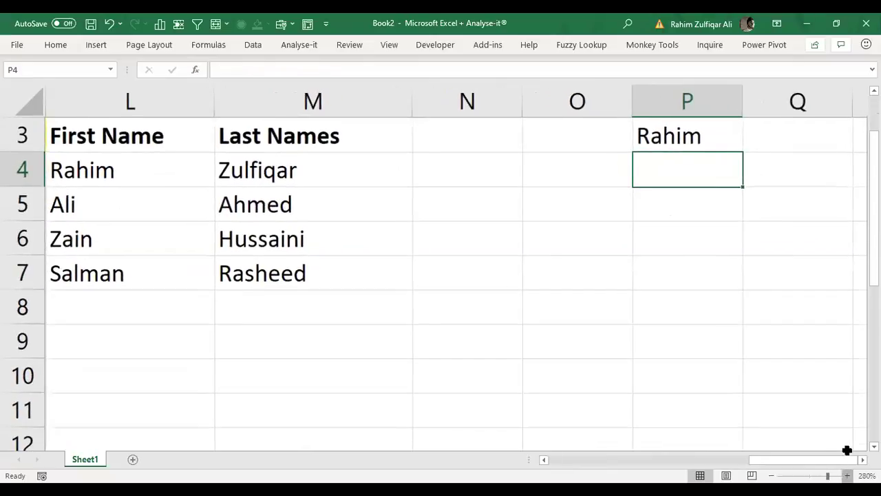
scroll(854, 348, "right", 2)
scroll(358, 137, "up", 1)
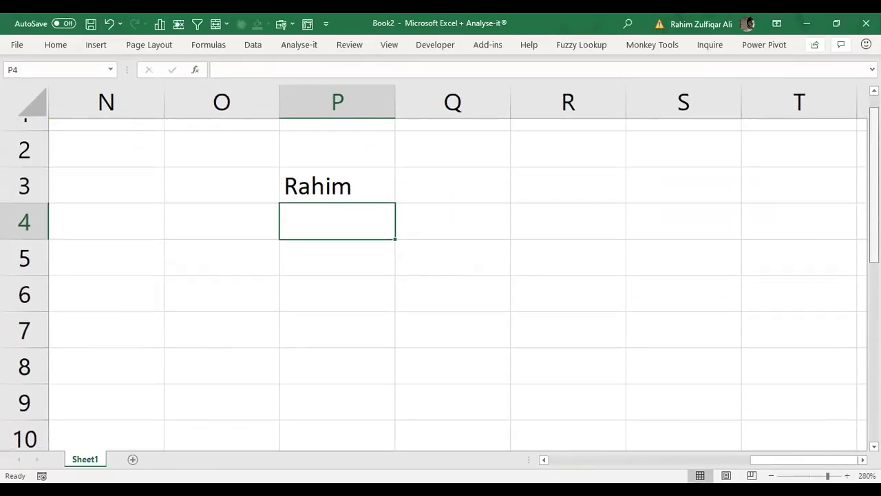
left_click(358, 138)
left_click(438, 184)
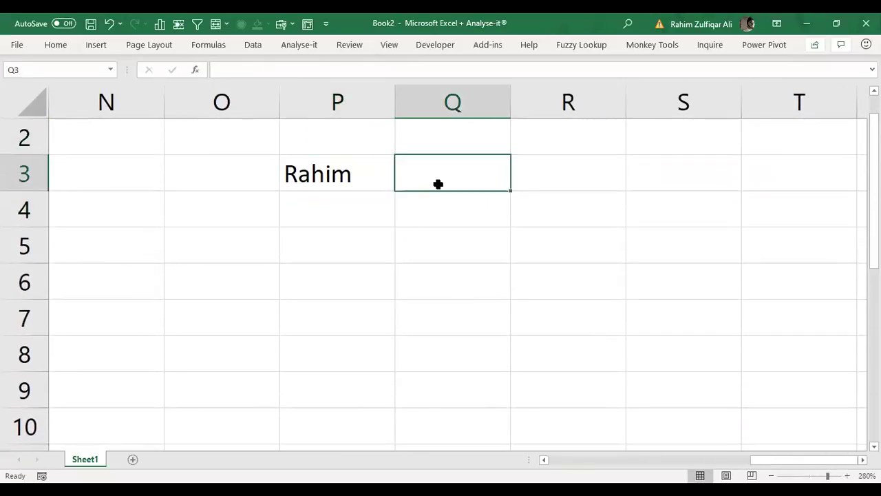
Step: Enter =FIND("h",P3) in Q3 to locate the lowercase h in the name
key("Left")
key("Right")
type("=f")
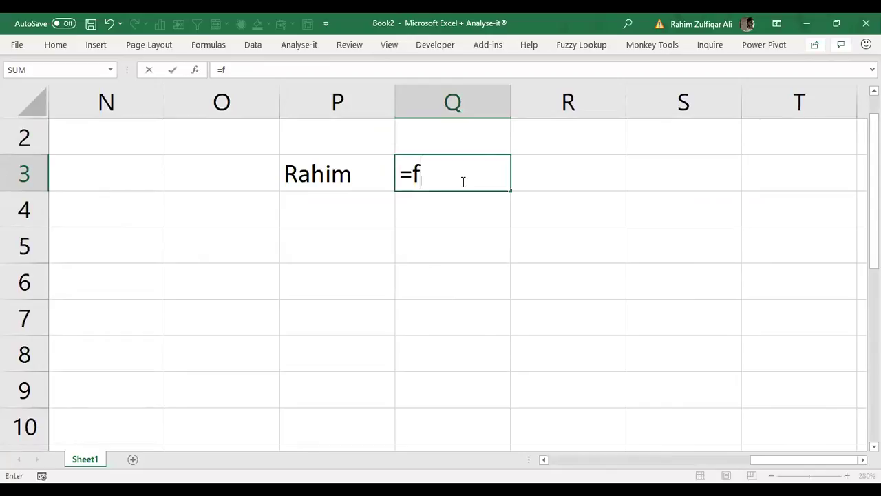
type("ind")
key("Tab")
type("\"h\"")
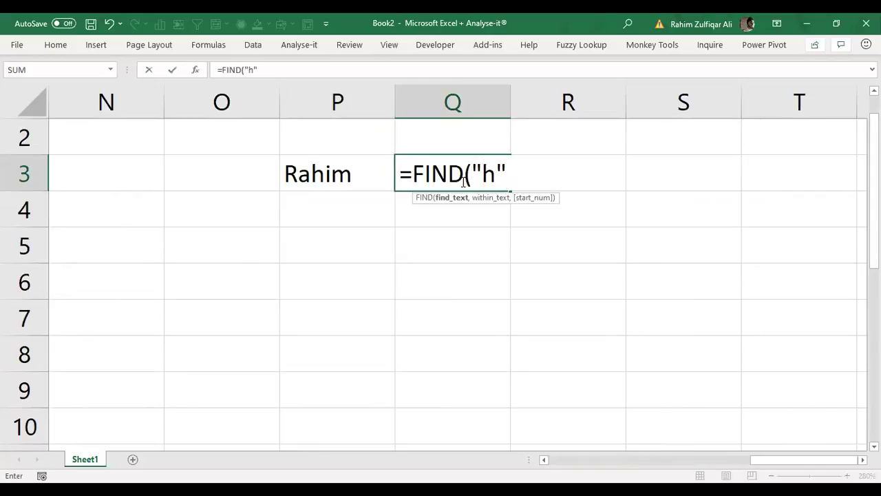
type(",")
key("Left")
type(")")
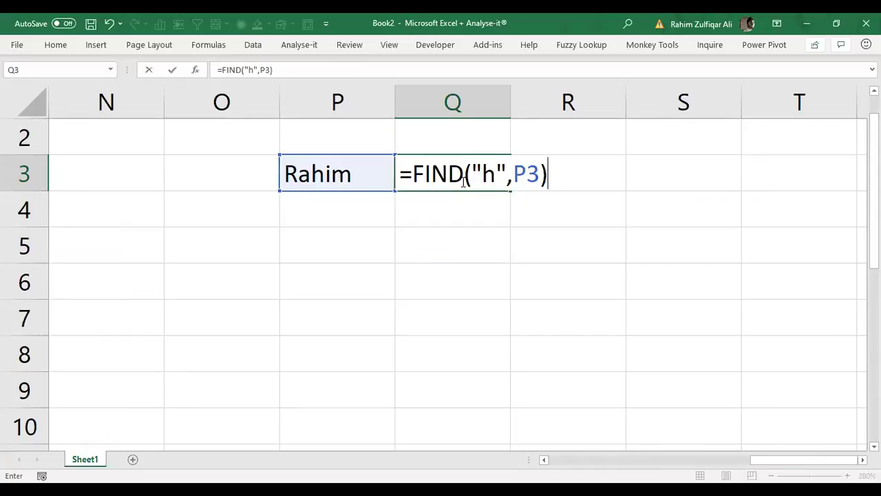
key("Return")
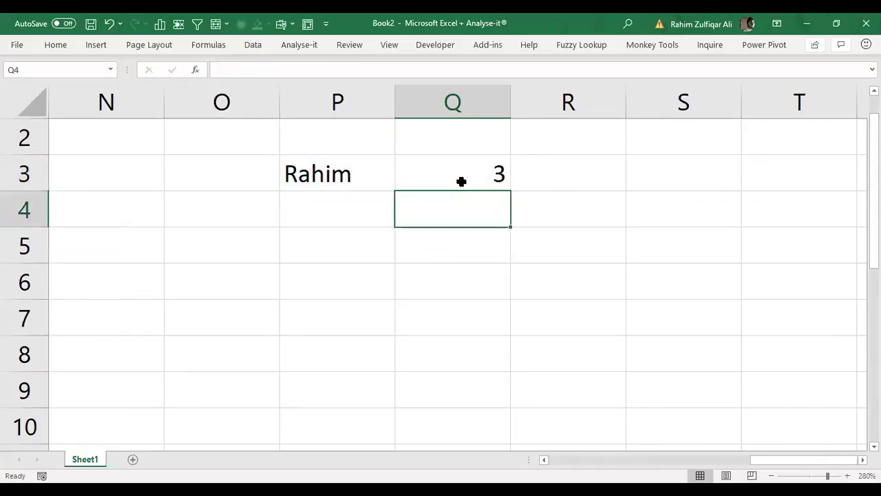
Step: Enter the uppercase =FIND("H",P3) in Q4, which returns #VALUE!
key("Up")
key("Left")
key("Right")
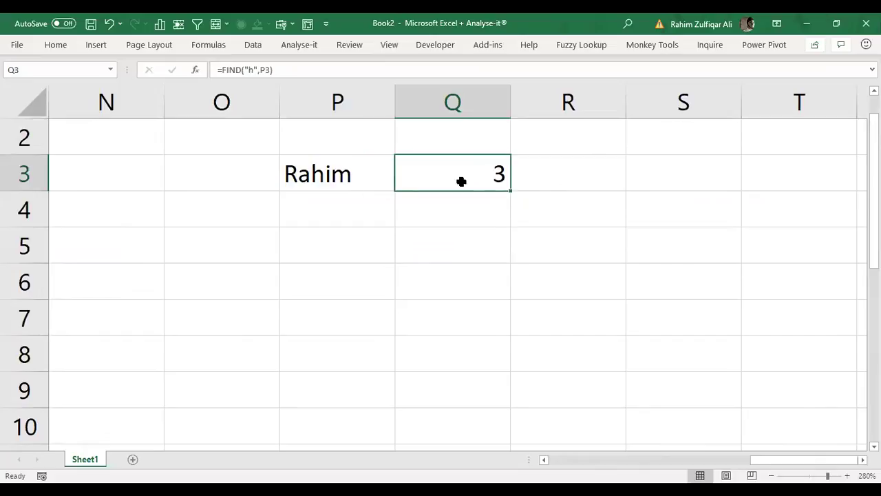
key("Down")
type("=f")
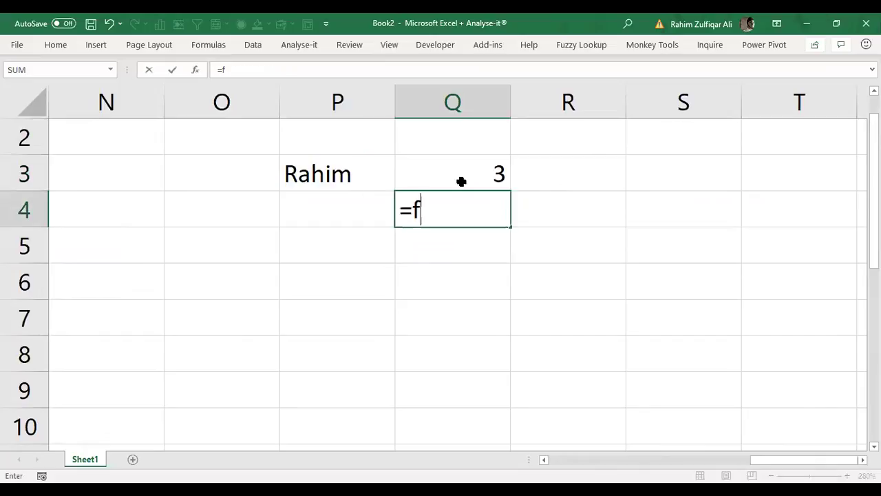
type("IND(\"H\"")
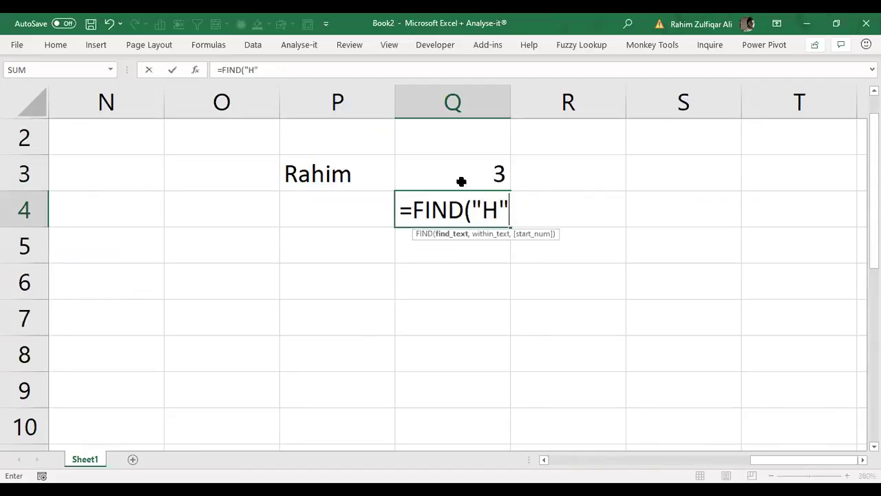
type(",")
key("Up")
key("Left")
type(")")
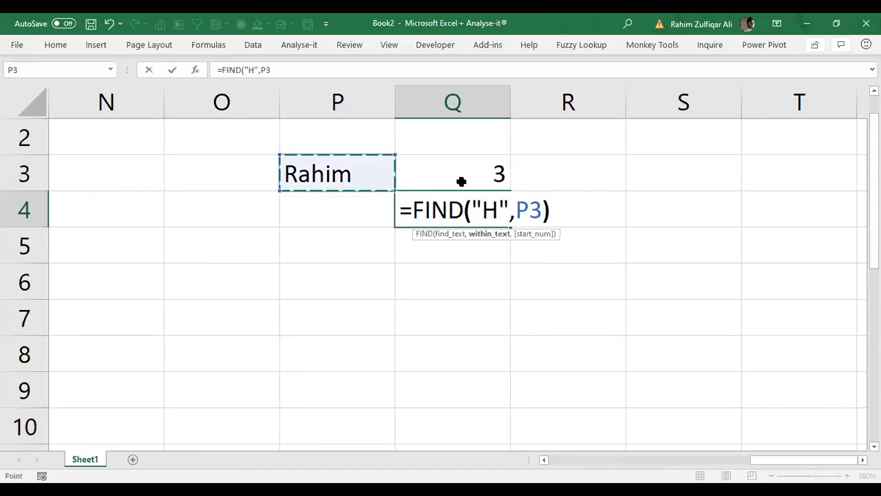
key("Return")
key("Up")
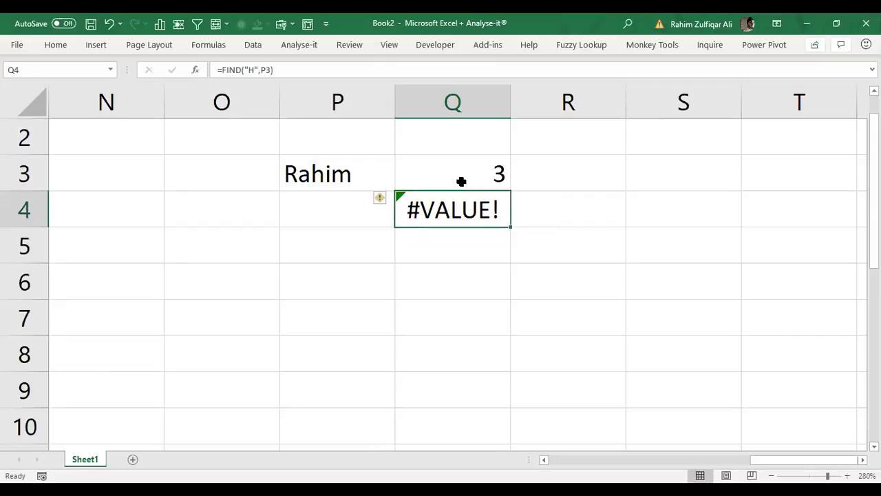
Step: Enter =SEARCH("H",P3) in R4, returning 3, then move to P5
key("Right")
type("=s")
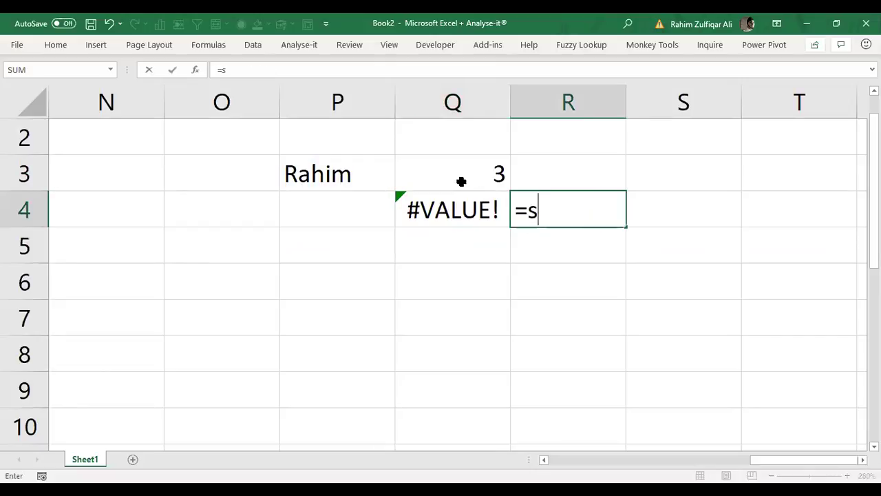
key("Tab")
type("\"")
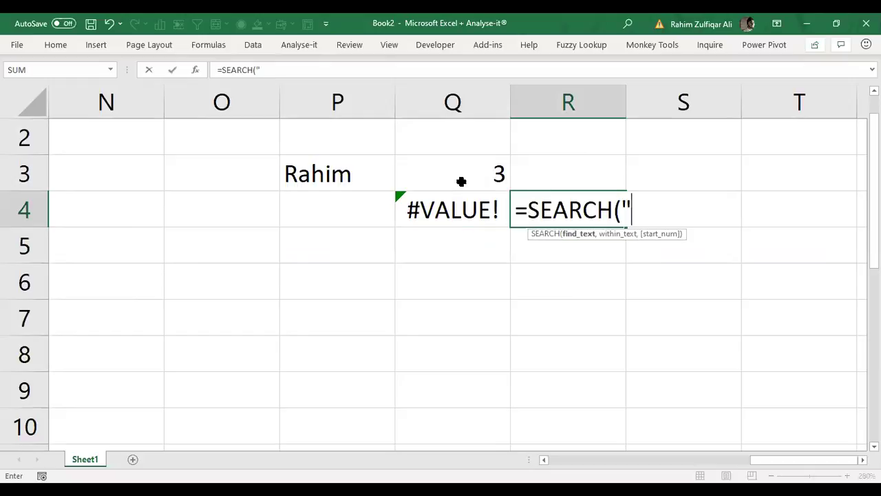
type("H\"")
type(",P3)")
key("Return")
key("Up")
key("F2")
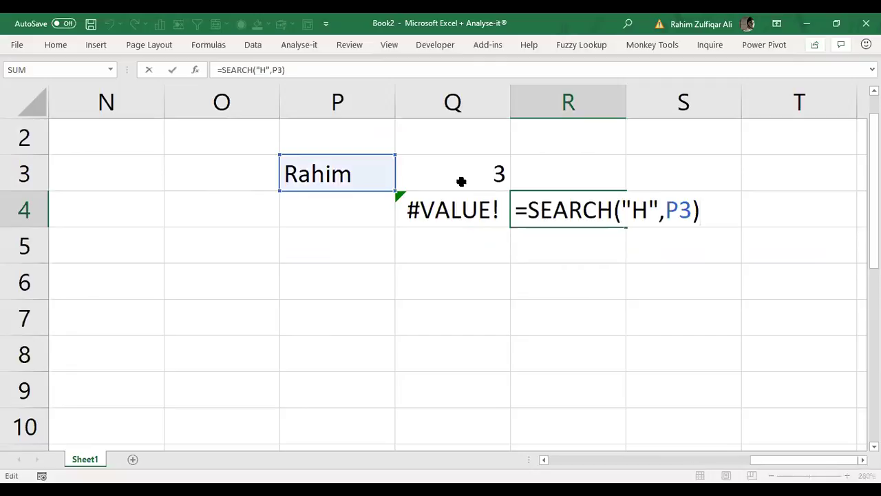
key("Escape")
key("Left")
key("Left")
key("Down")
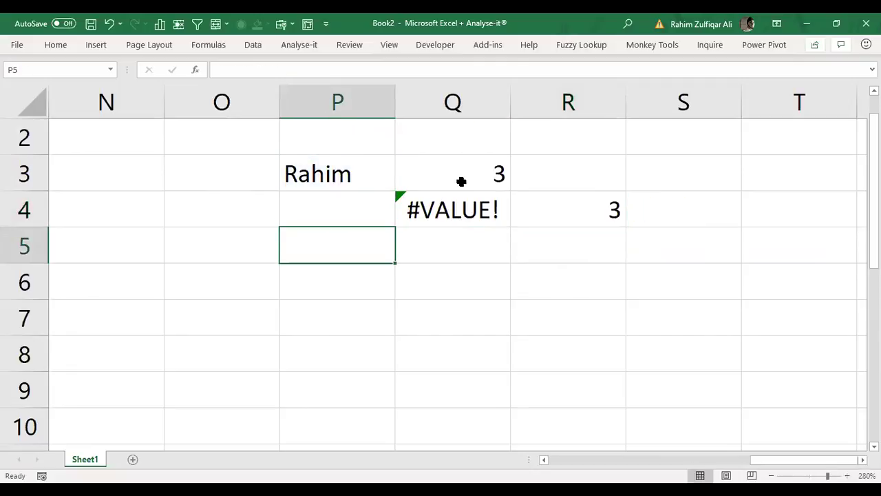
Step: Label P5 Find with the note CASE SENSITIVE in Q5
type("Find")
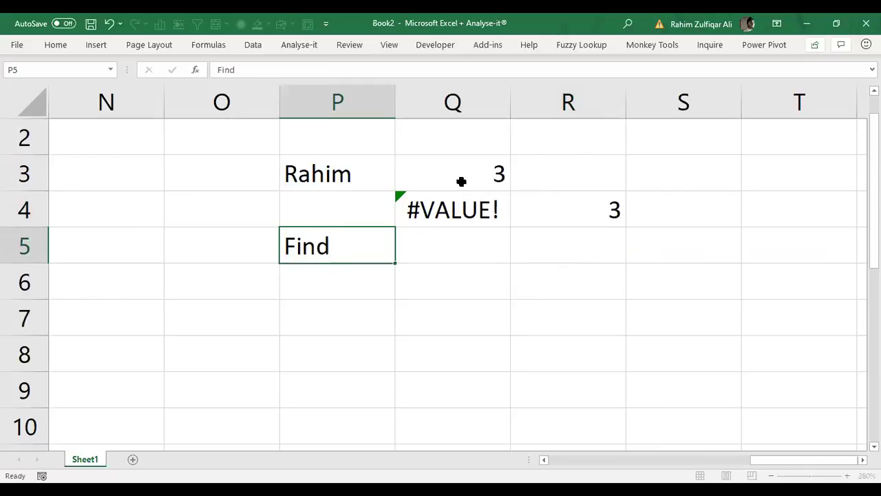
key("Tab")
type("CA")
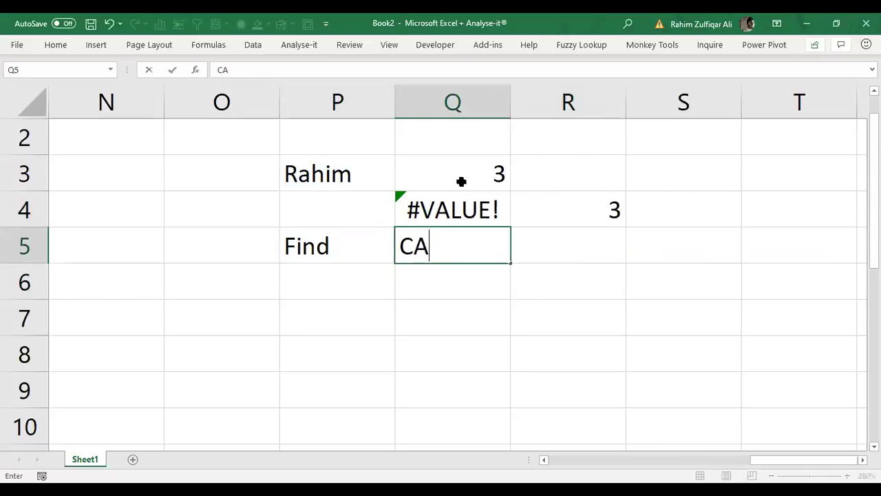
type("SE SENSITIV")
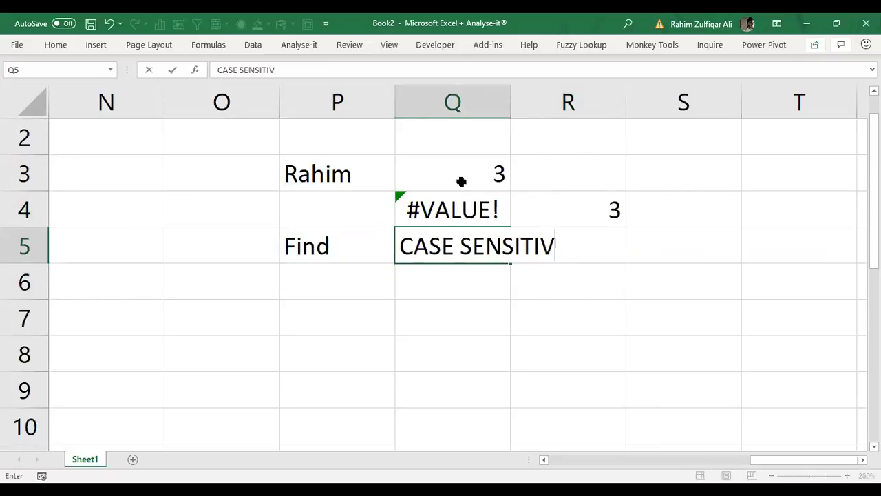
type("E")
key("Return")
Step: Label P6 Search with the note NON CASE SENSITIVE in Q6
key("Left")
type("sEARCH")
key("Tab")
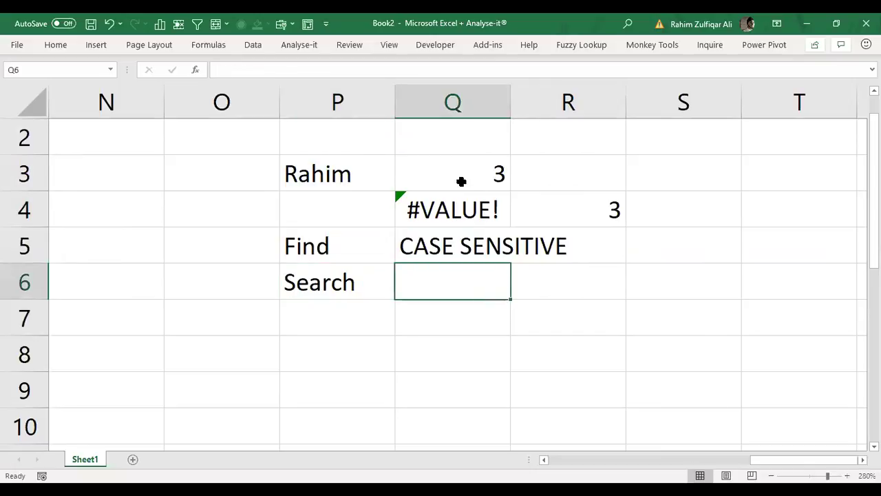
type("NON CASE C")
key("BackSpace")
type("SENSITIVE")
key("Return")
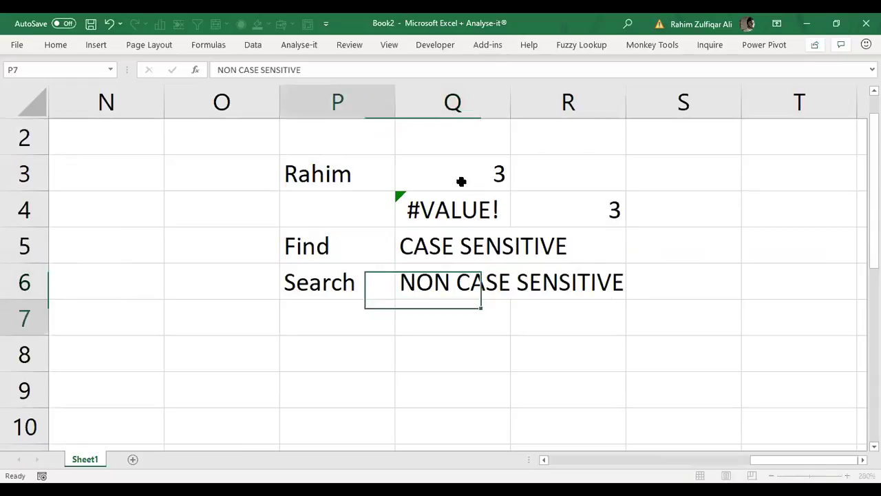
Step: Review the Find and Search notes and head back toward the text function list
key("Up")
key("Up")
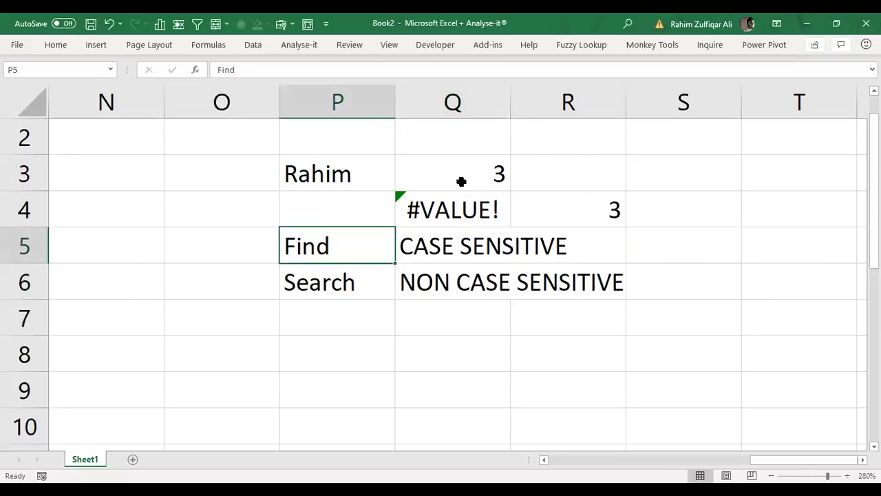
key("Left")
key("Right")
key("Down")
key("Right")
key("Left")
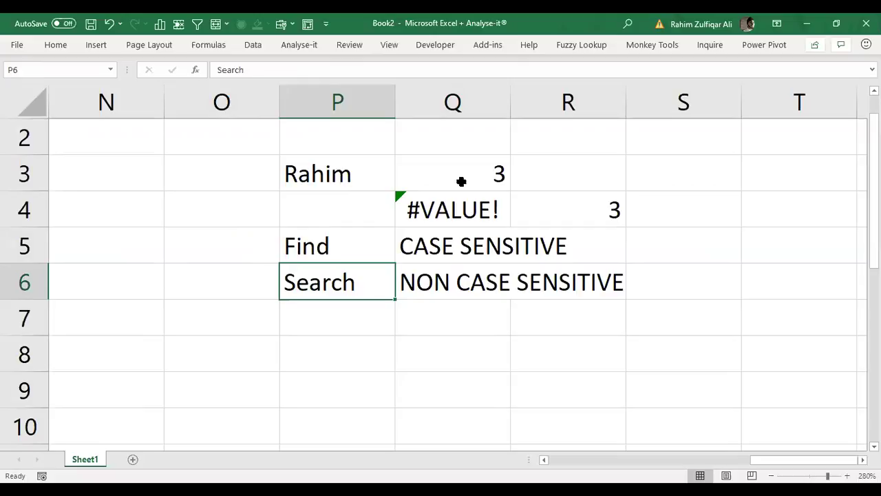
key("Up")
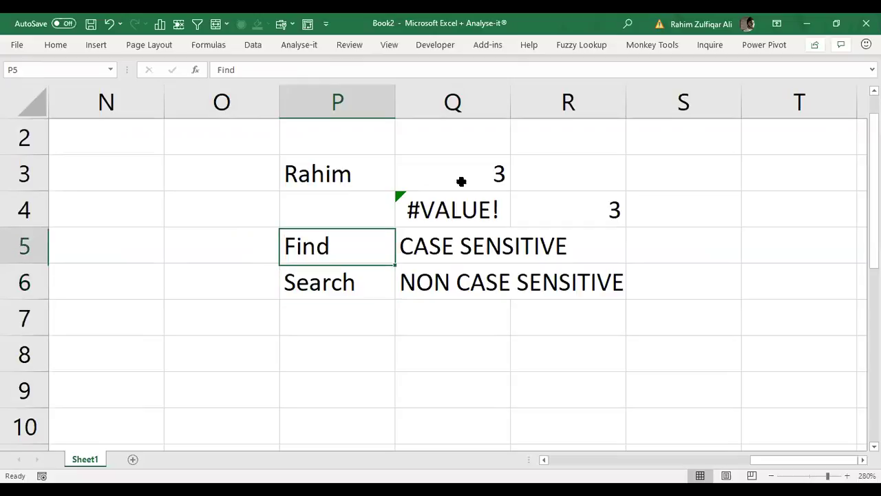
key("Up")
key("Right")
key("Left")
key("Left")
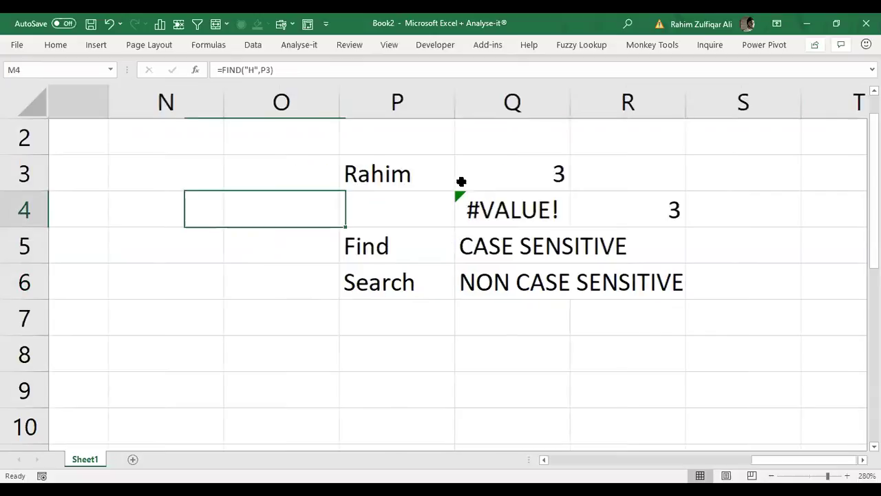
key("Left")
key("Left")
key("Left")
key("Left")
key("Left")
key("Left")
key("Left")
key("Left")
key("Left")
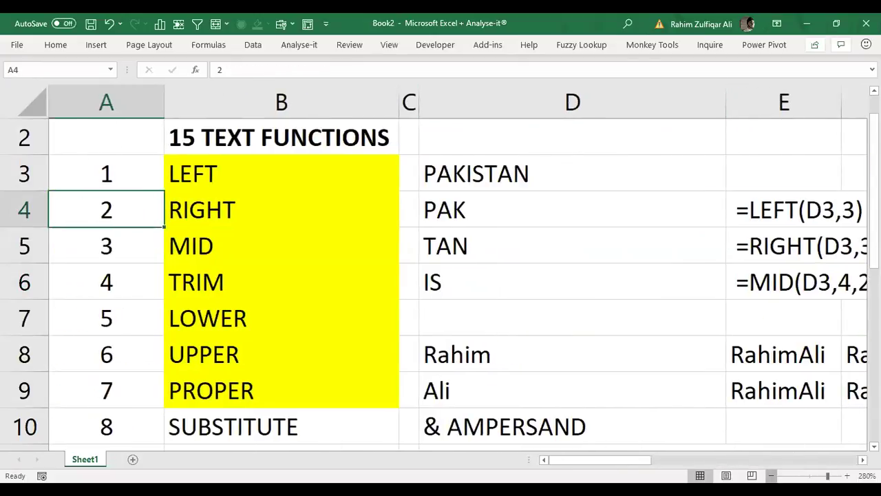
Step: Zoom out to 150% to see the full function list, fill LEN yellow, then select FIND
left_click(771, 475)
left_click(771, 475)
left_click(771, 475)
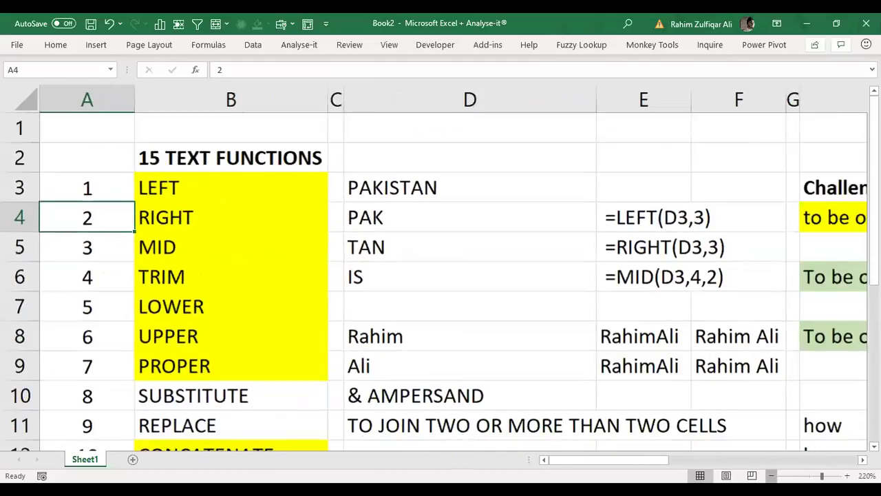
scroll(90, 383, "down", 5)
left_click(96, 384)
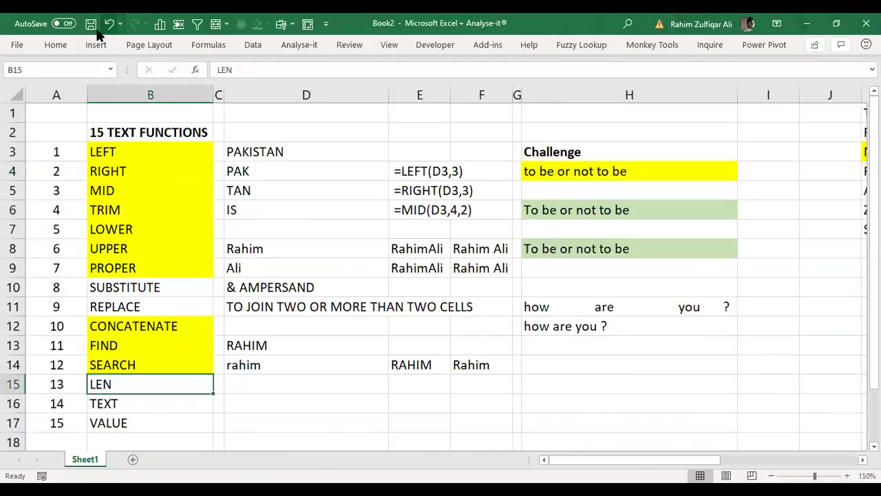
left_click(96, 45)
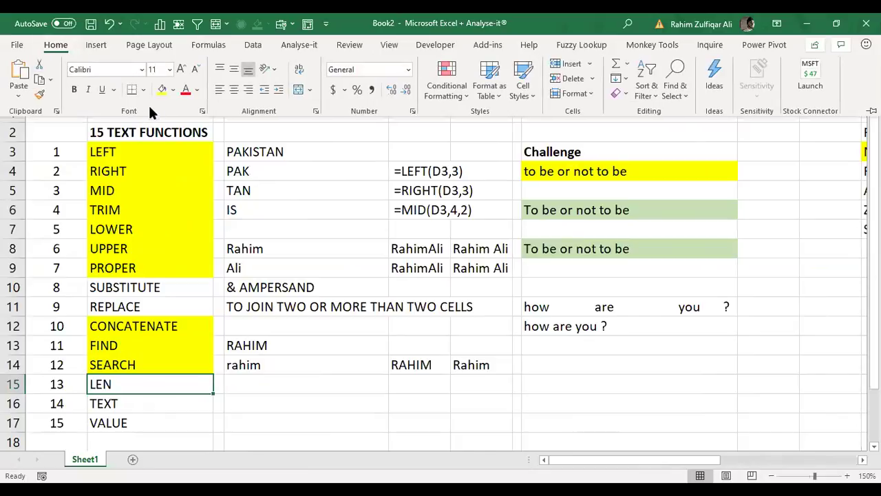
left_click(162, 89)
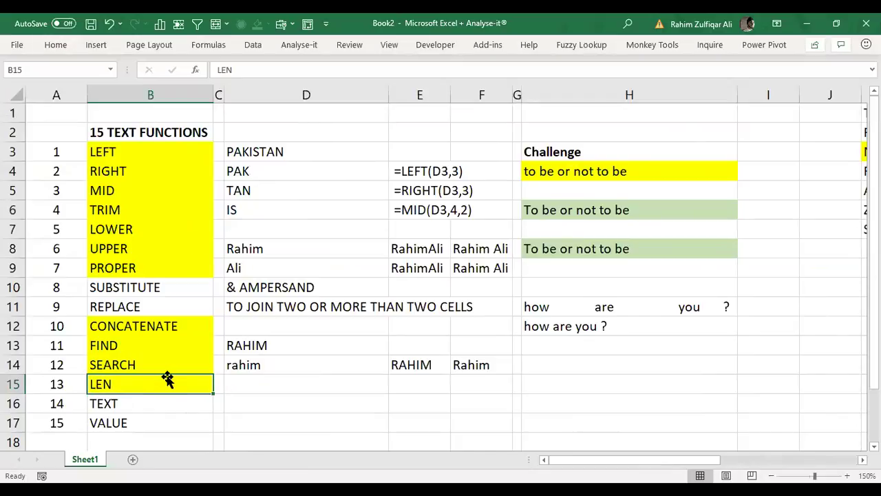
left_click(163, 341)
Step: Scroll to column P, zoom to 210%, and enter the label TEXT in P8
left_click_drag(700, 461, 850, 460)
scroll(441, 276, "right", 1)
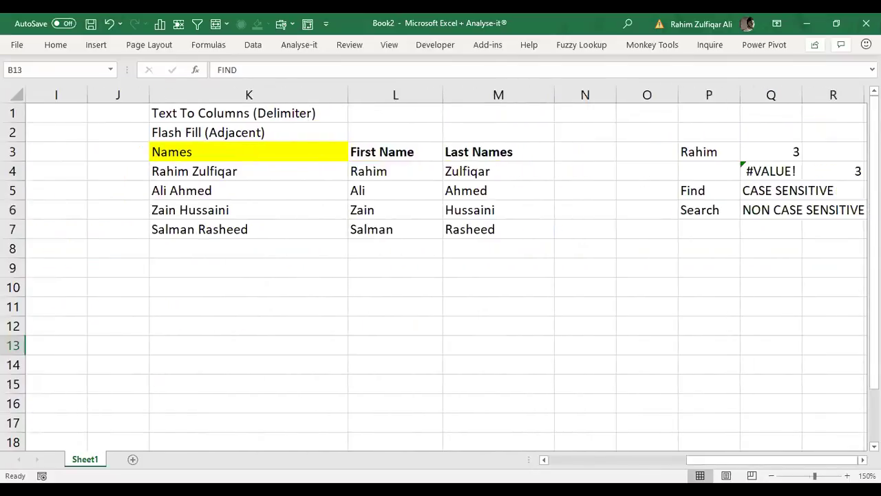
scroll(441, 275, "right", 8)
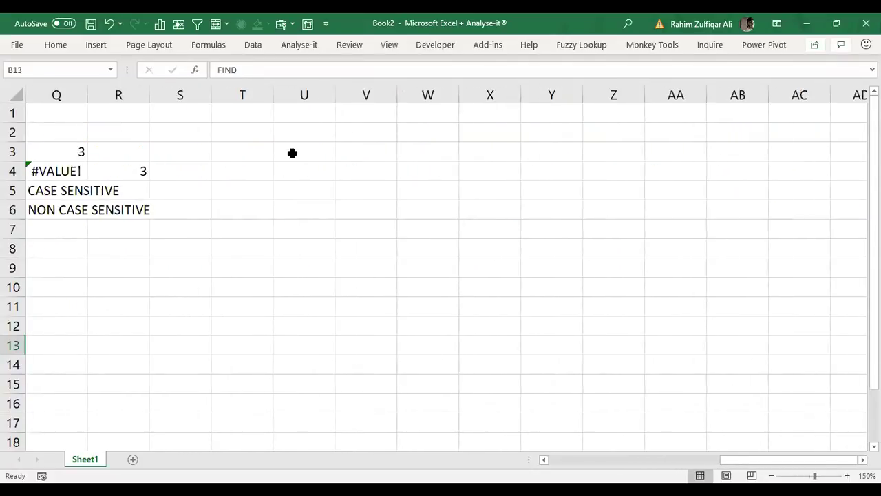
left_click(292, 151)
left_click(848, 475)
left_click(847, 475)
left_click(848, 476)
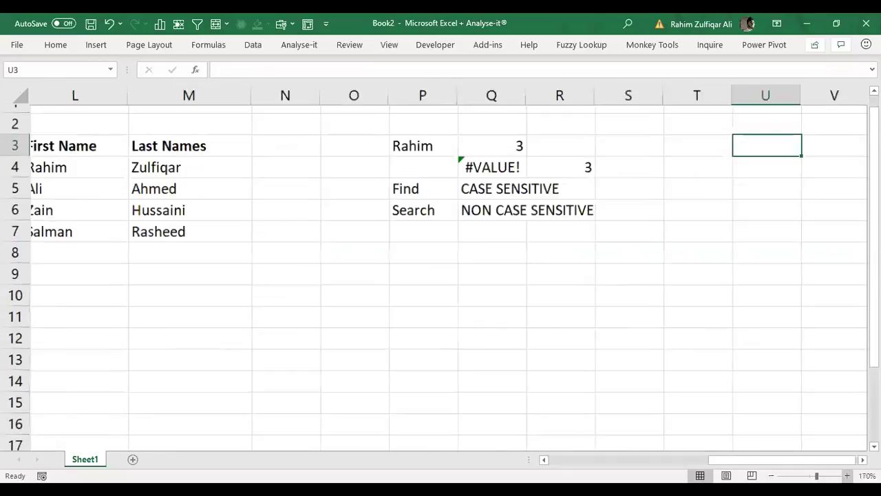
scroll(377, 292, "up", 2)
left_click(281, 261)
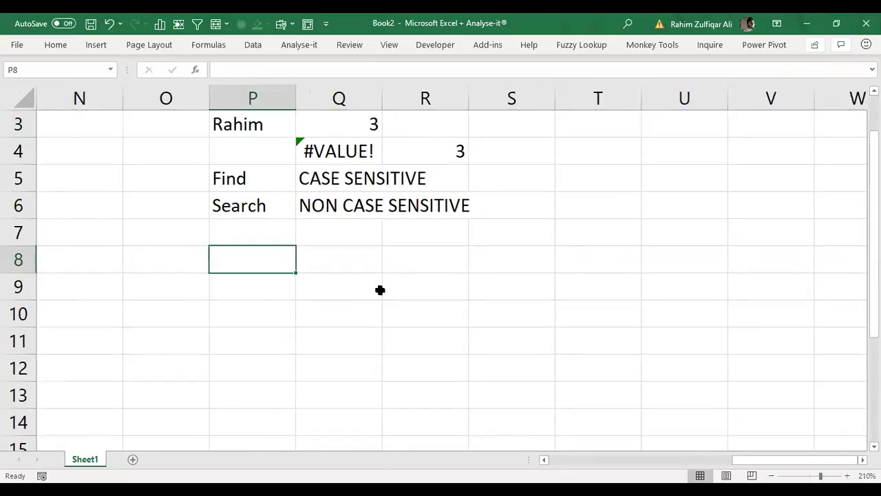
type("TEXT")
key("Tab")
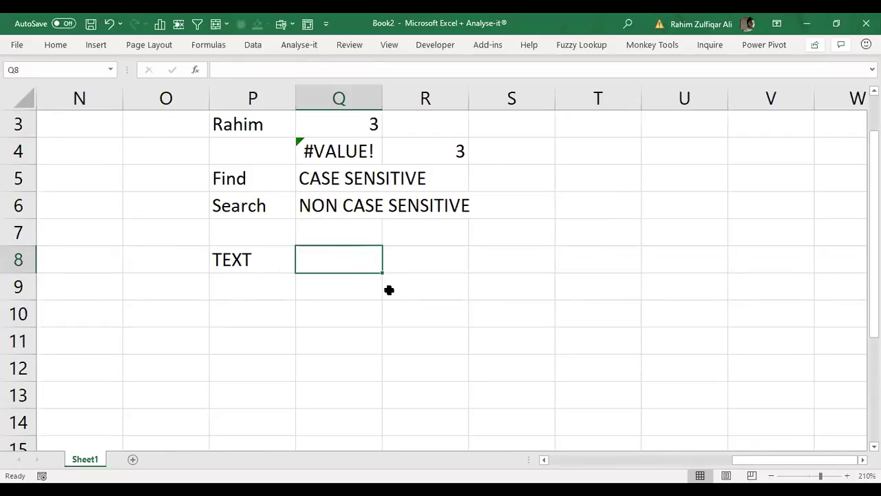
Step: Enter =TODAY() in R8 showing 10/4/2020, widen column R, and type =NOW() in R9
key("Right")
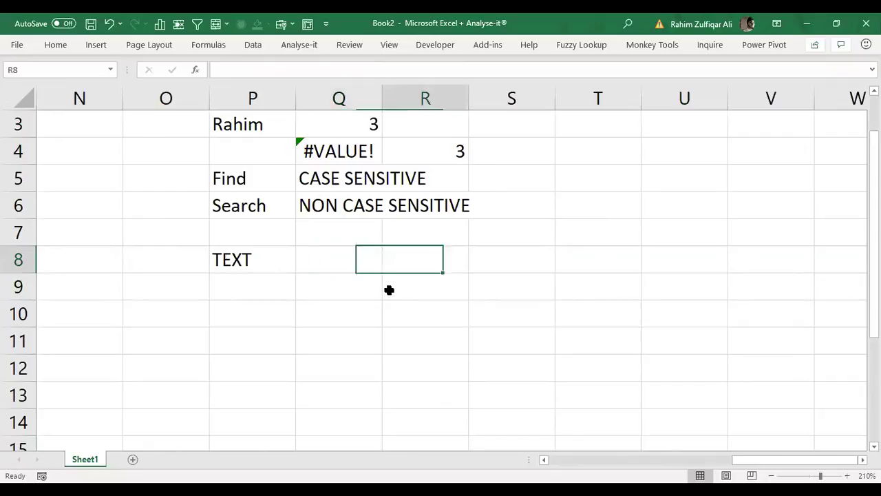
type("=T")
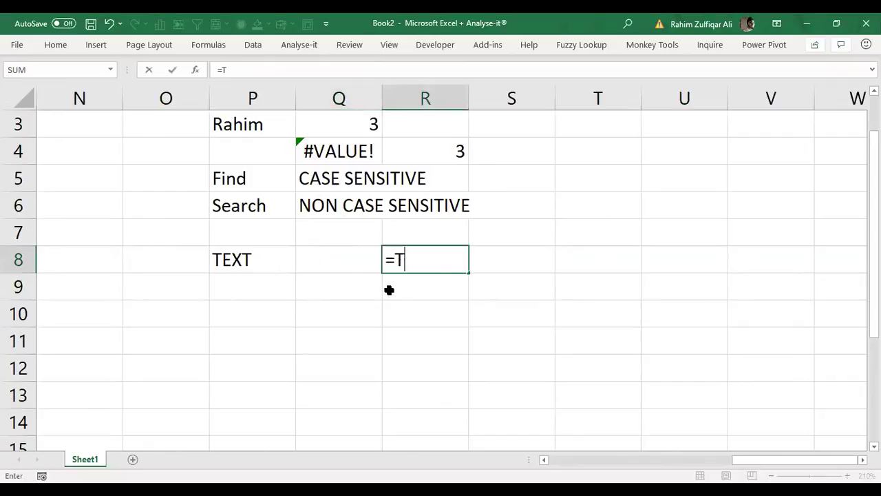
type("ODAY()")
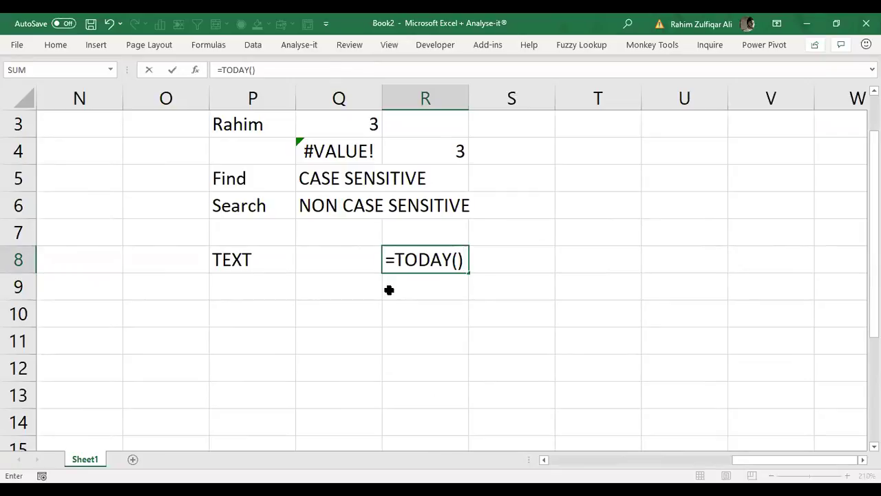
key("Return")
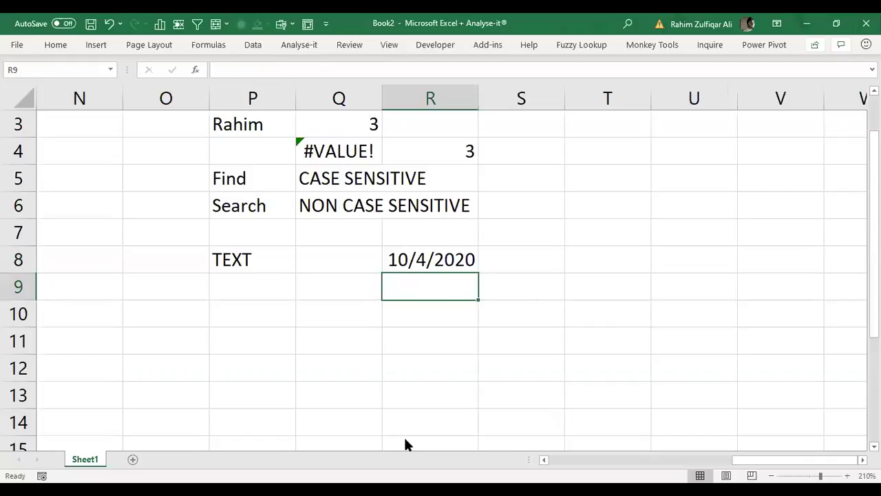
scroll(407, 413, "down", 1)
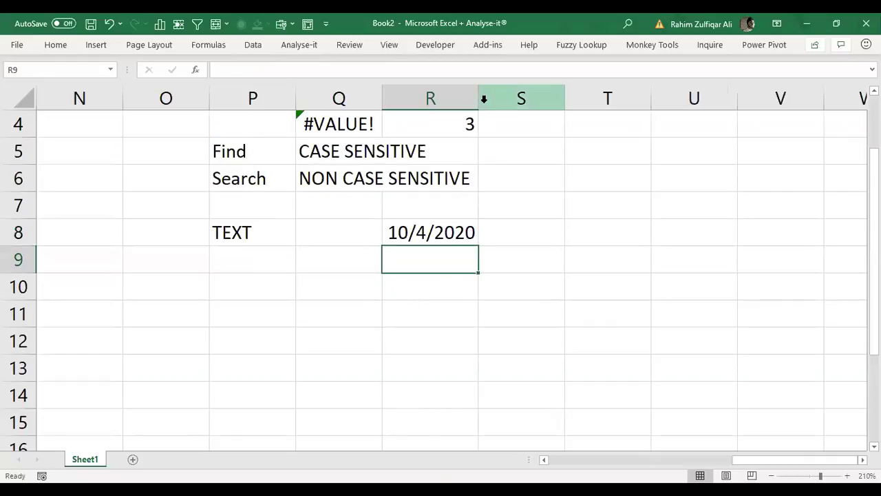
left_click_drag(477, 101, 531, 101)
key("Up")
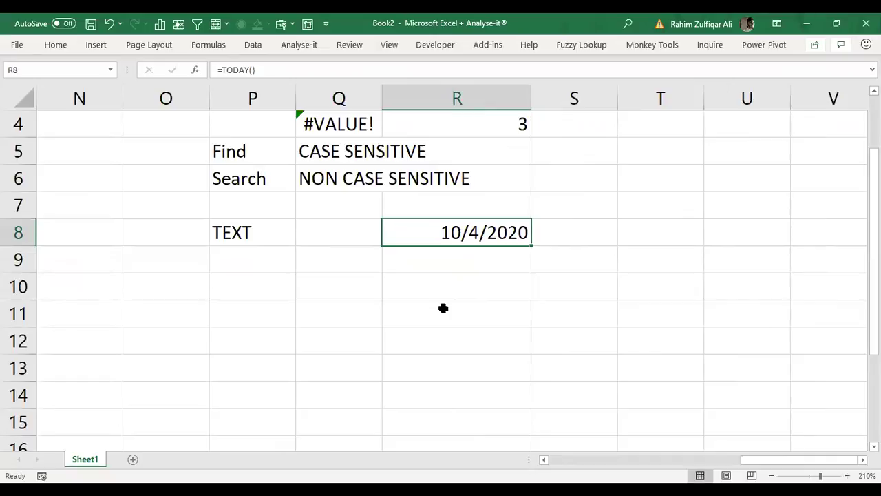
key("Down")
type("=N")
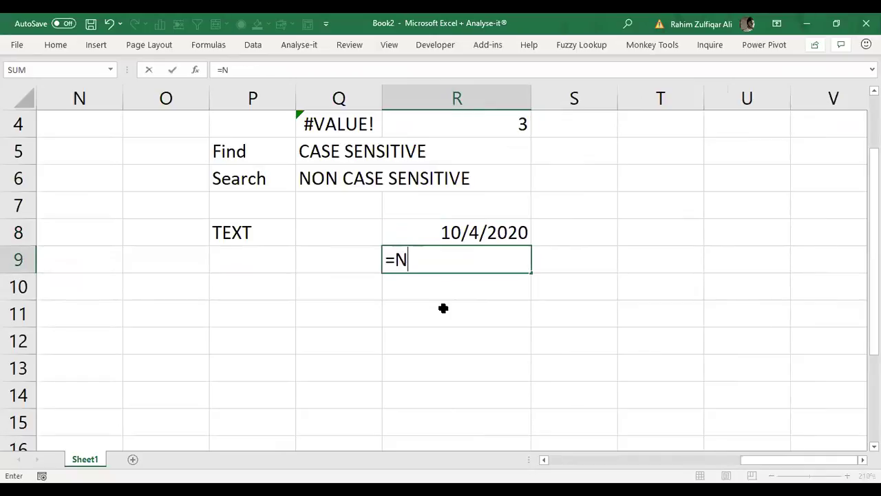
type("OW()")
Step: Commit =NOW() in R9, showing 10/4/2020 21:37, and inspect both date formulas
key("Return")
left_click(446, 258)
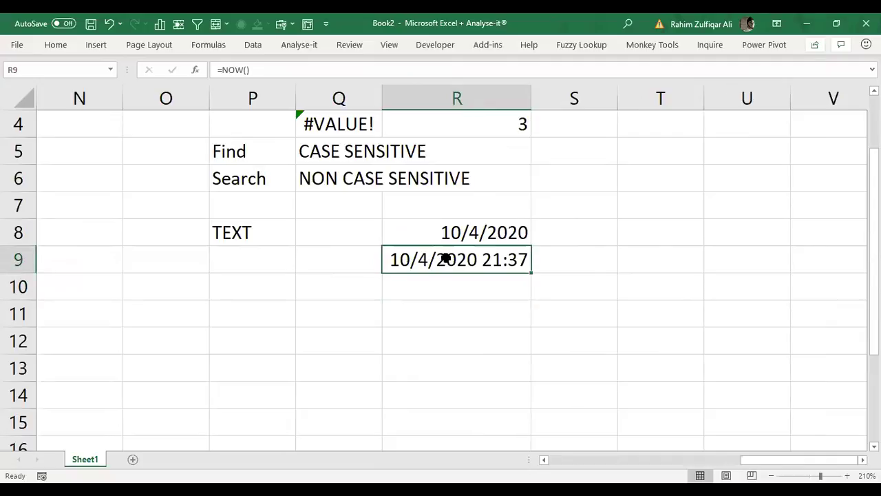
key("Up")
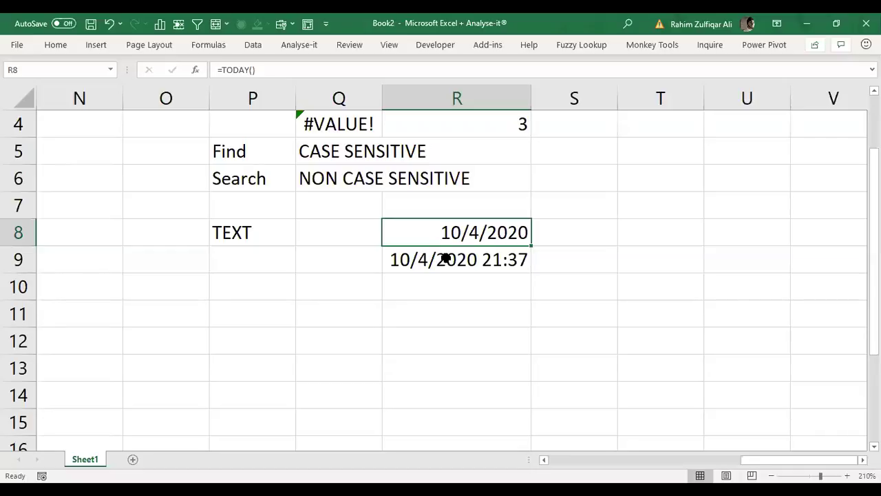
key("F2")
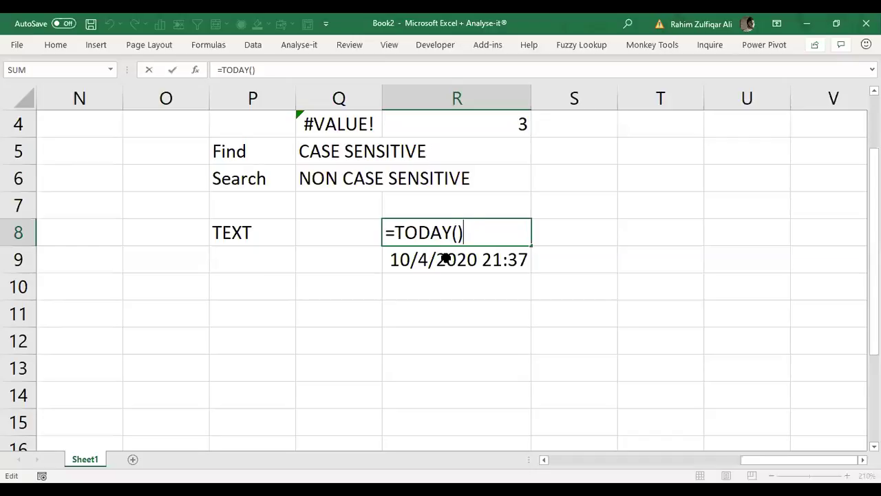
key("Return")
key("F2")
key("Return")
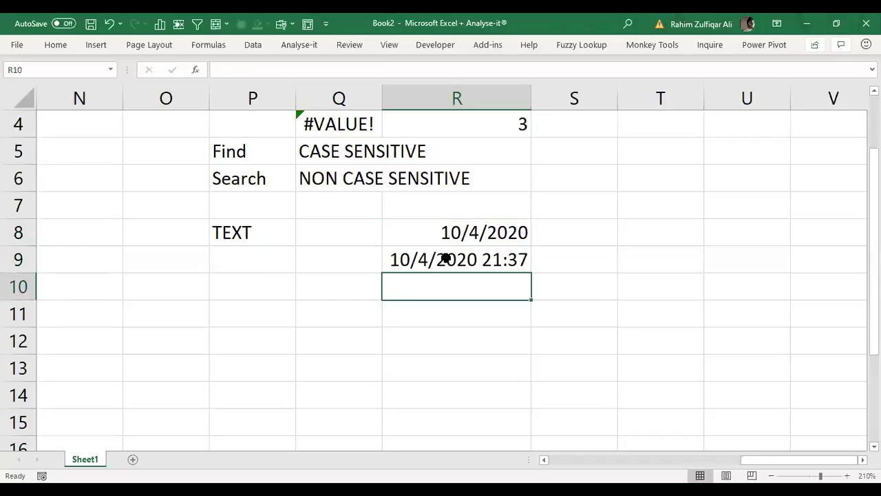
Step: Compare the TODAY and NOW results in R8 and R9, ending on cell S8
key("Up")
key("Up")
key("Right")
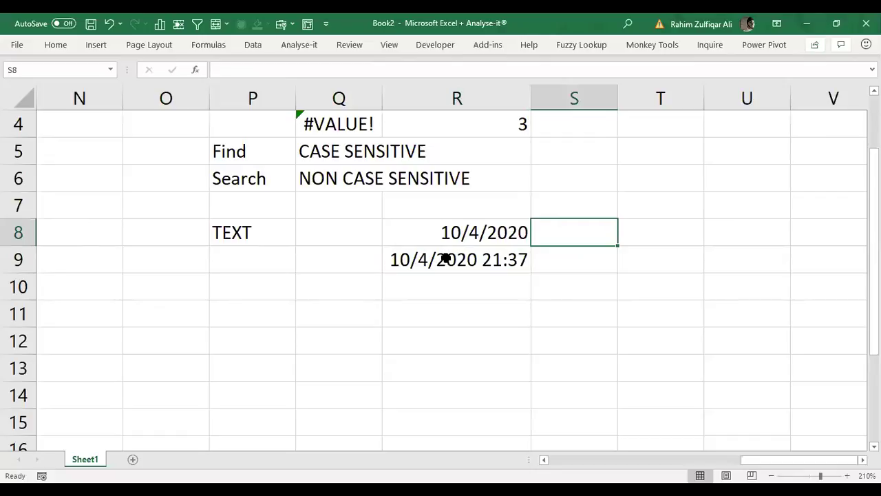
key("Left")
key("Down")
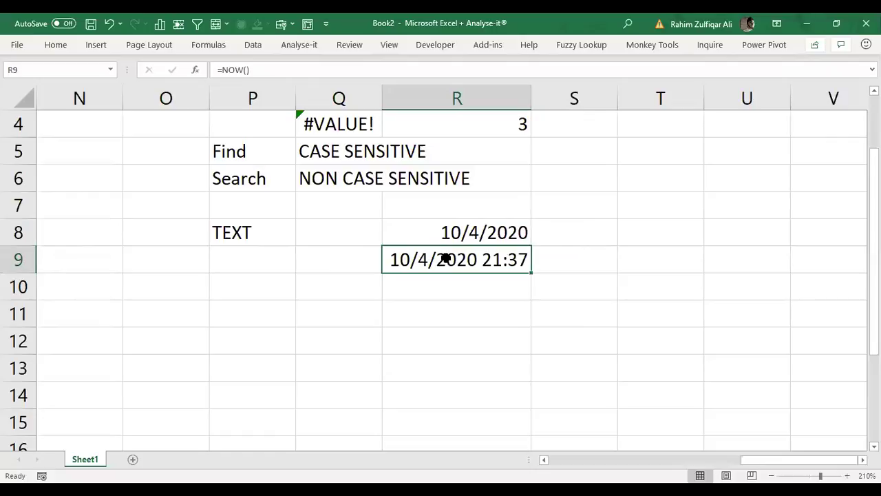
key("Up")
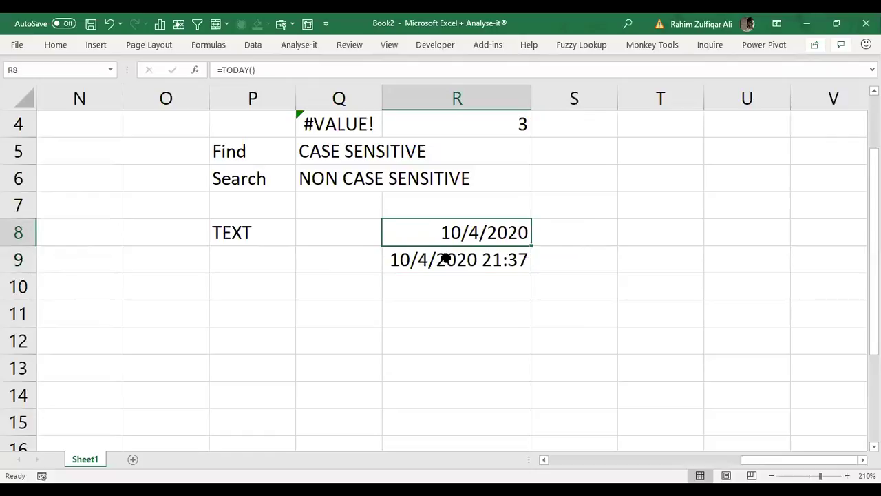
key("Right")
key("Up")
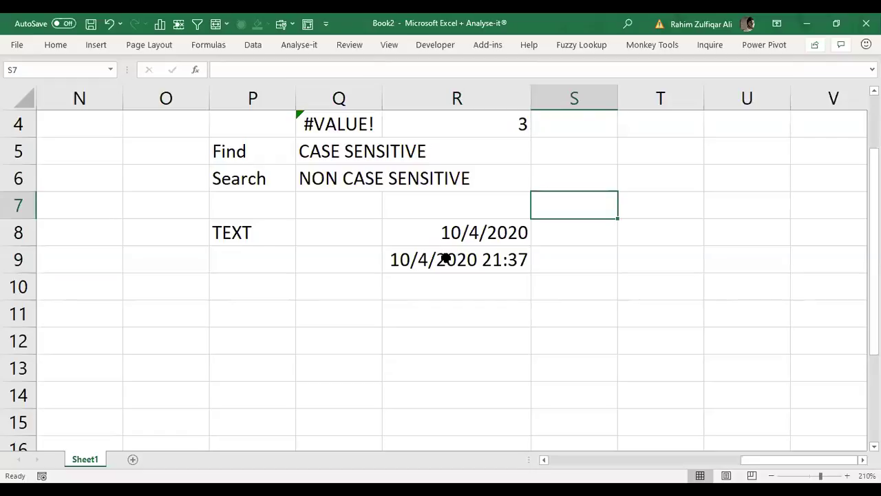
key("Down")
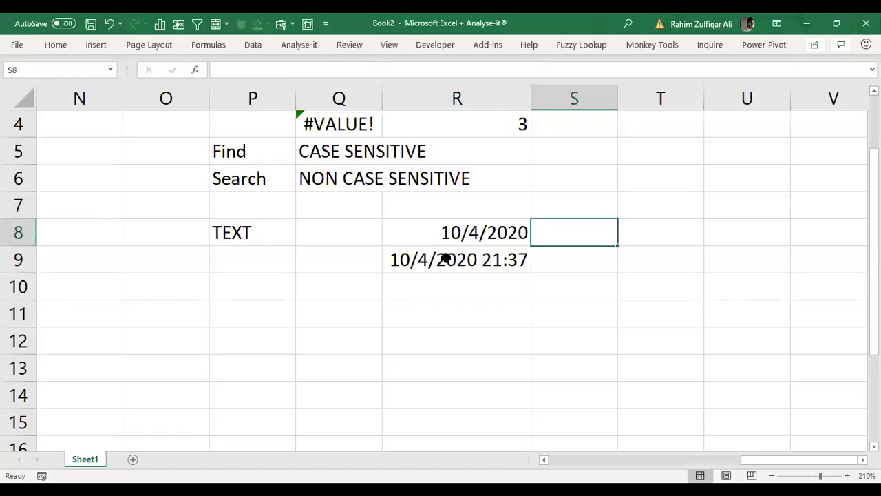
Step: Add the bold heading Volatile Functions in S8
type("vOLATILE Functions")
key("Return")
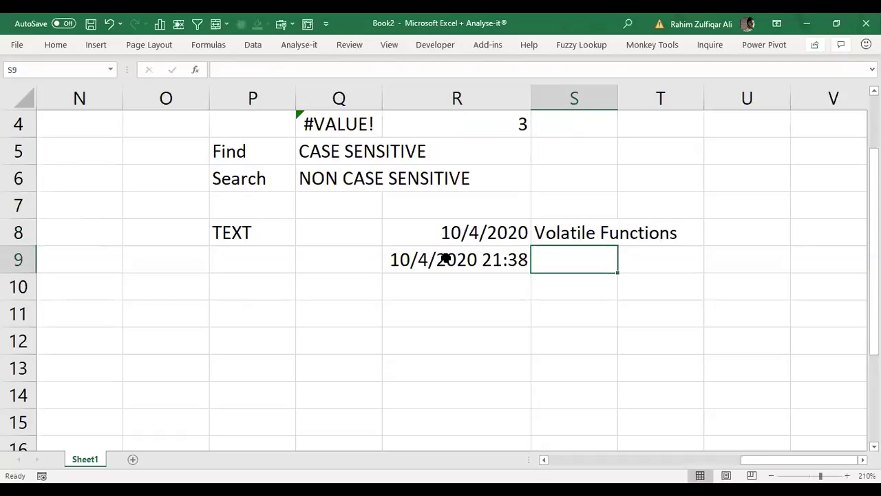
left_click(446, 259)
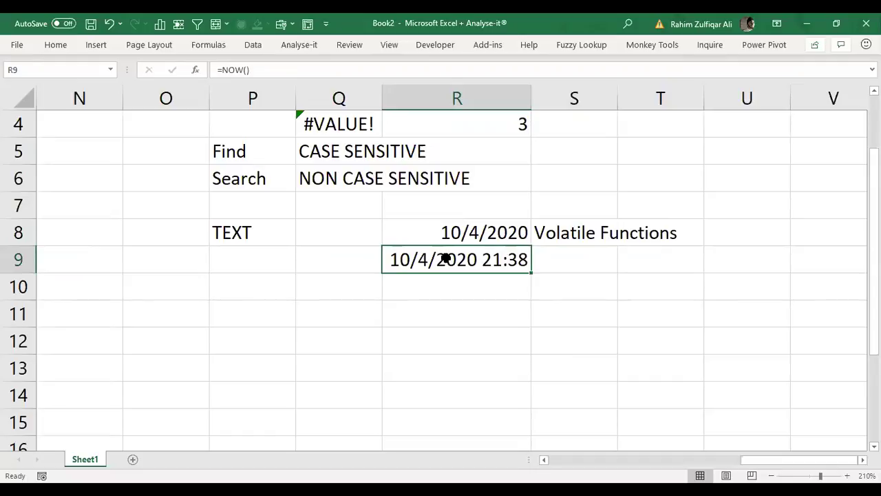
key("Up")
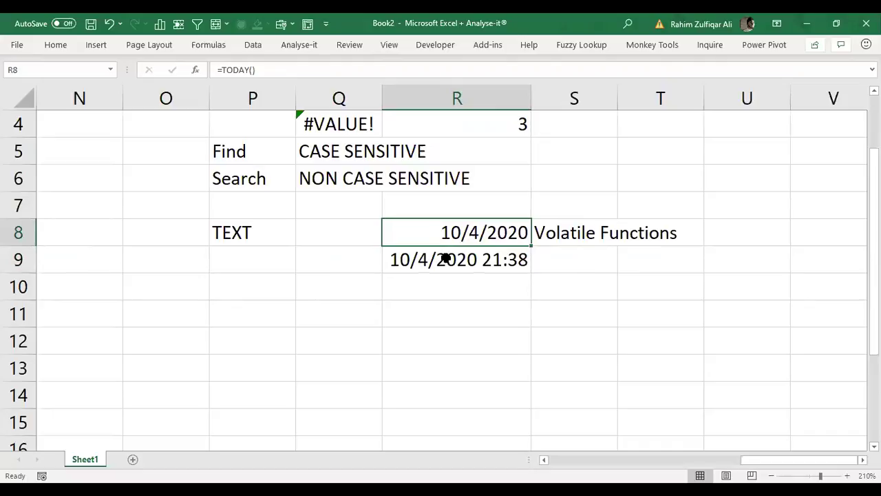
key("Right")
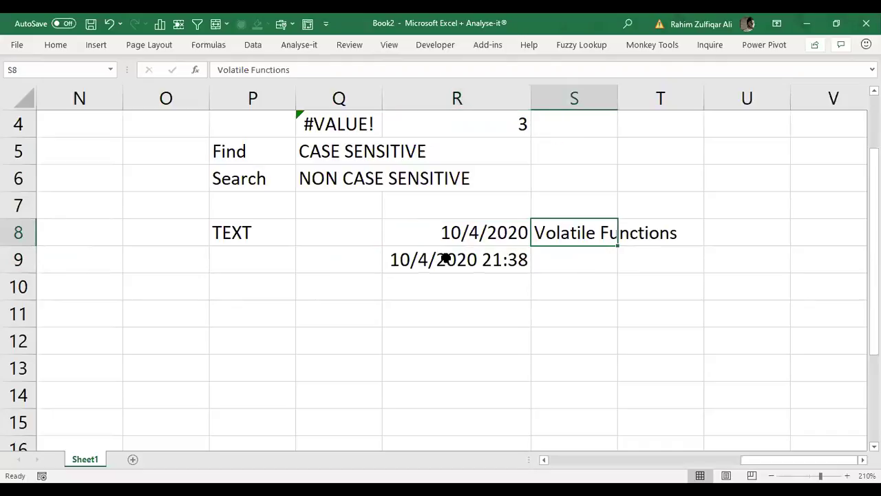
key("ctrl+b")
Step: Add the bold heading Non Volatile Functions in S11
key("Down")
key("Down")
key("Down")
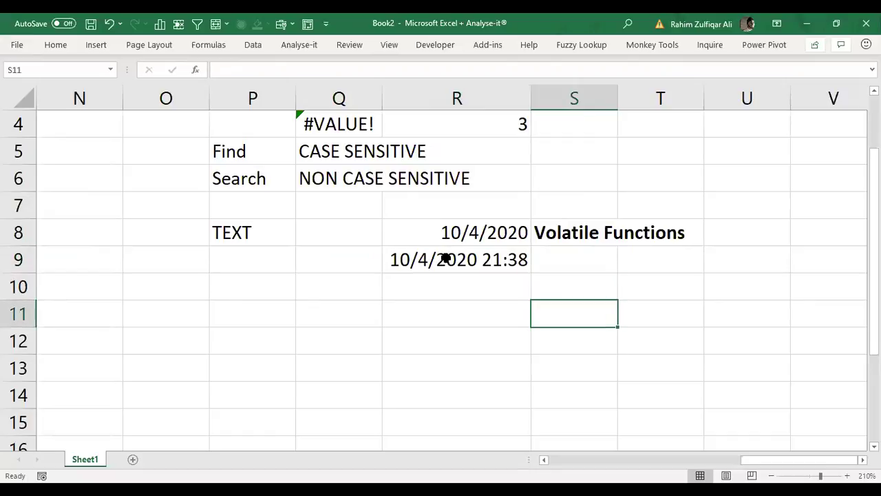
type("Non Volatile Functin")
key("BackSpace")
type("ons")
key("Return")
key("Up")
key("ctrl+b")
Step: Enter the values 10 and 12 in R11 and R12
key("Left")
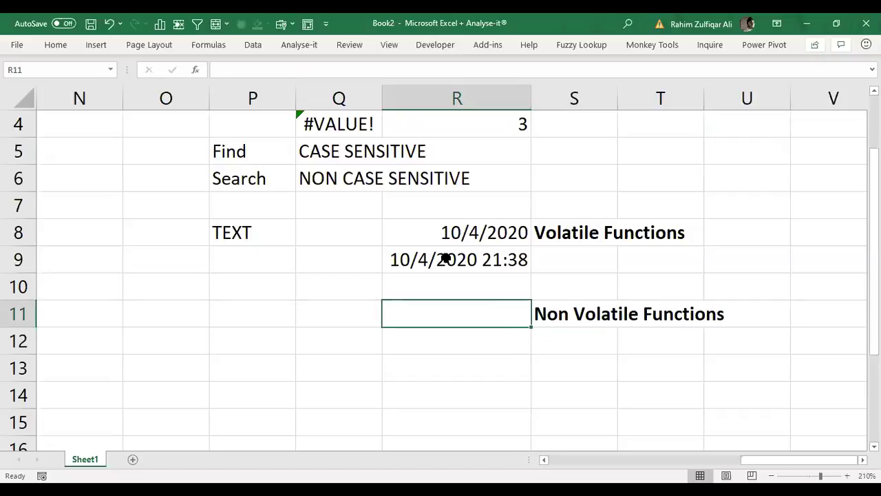
type("10")
key("Return")
type("12")
key("Return")
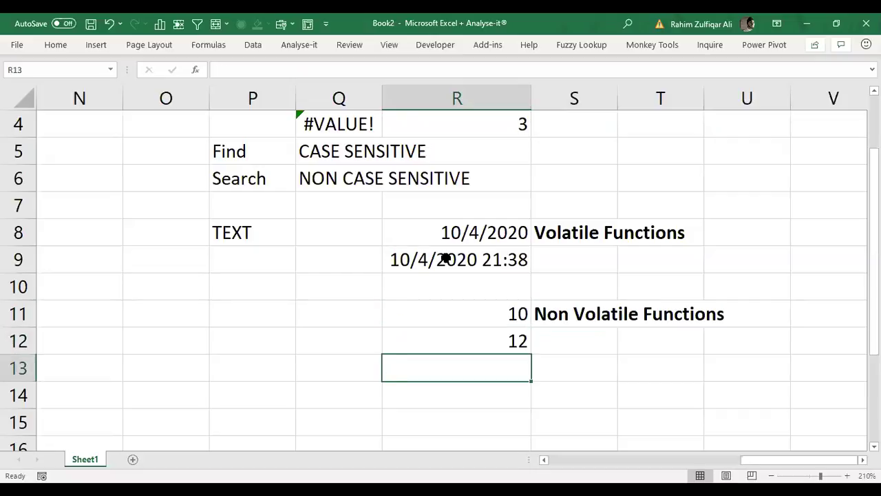
Step: Total R11:R12 with =SUM(R11:R12) in R13 and make the 22 bold
type("=s")
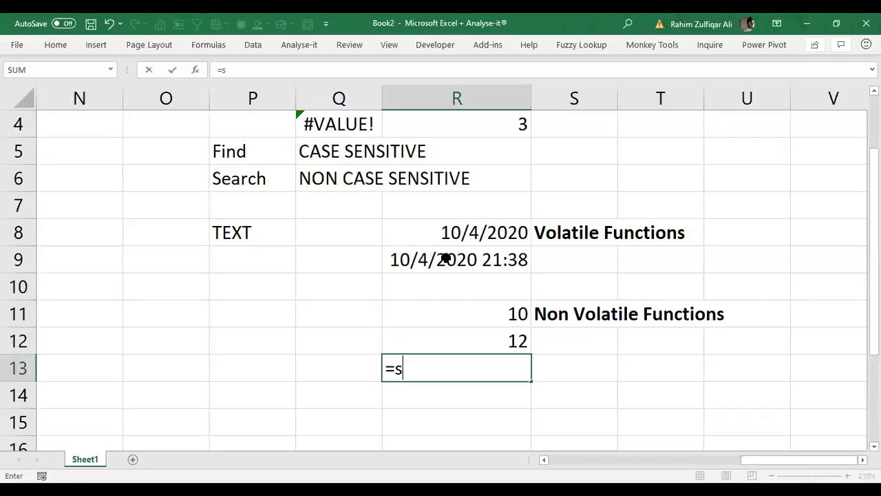
type("um(R11:R12)")
key("Return")
key("Up")
key("ctrl+b")
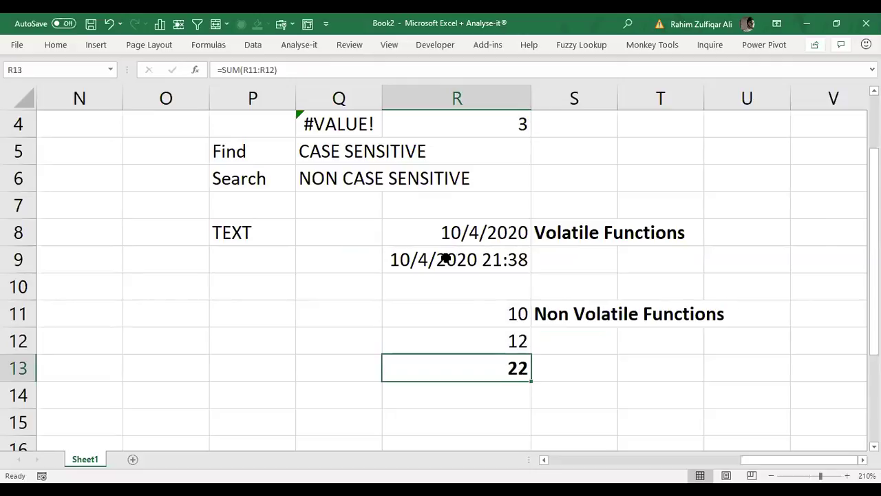
Step: Review the TODAY and NOW formulas in R8 and R9 beside the Volatile Functions heading
key("Up")
key("Up")
key("Up")
key("Right")
key("Down")
key("Left")
key("Up")
key("Up")
key("Up")
key("Down")
key("Up")
key("Right")
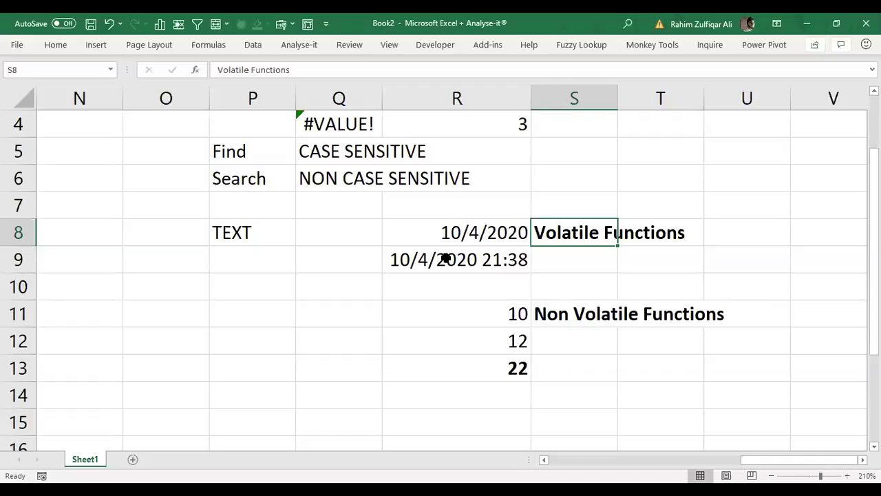
key("Left")
key("Down")
key("Up")
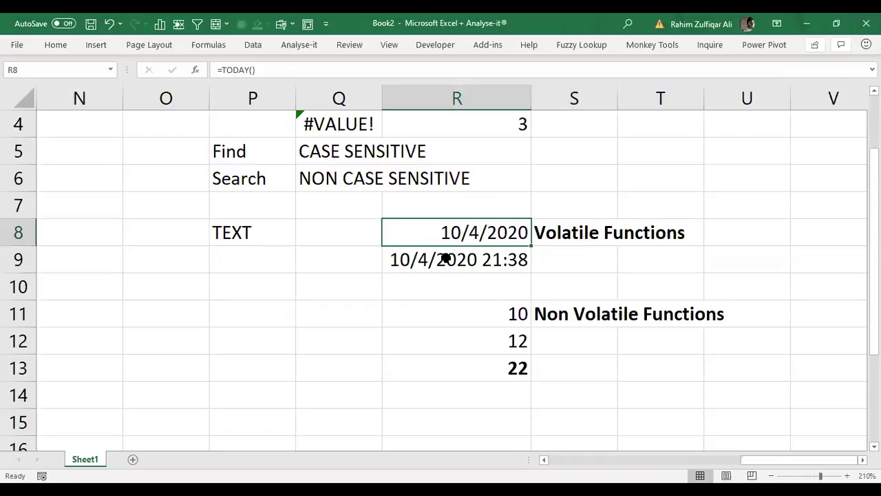
key("Right")
Step: Clear R11:S13, removing 10, 12, the 22 total and the Non Volatile heading
key("Down")
key("Down")
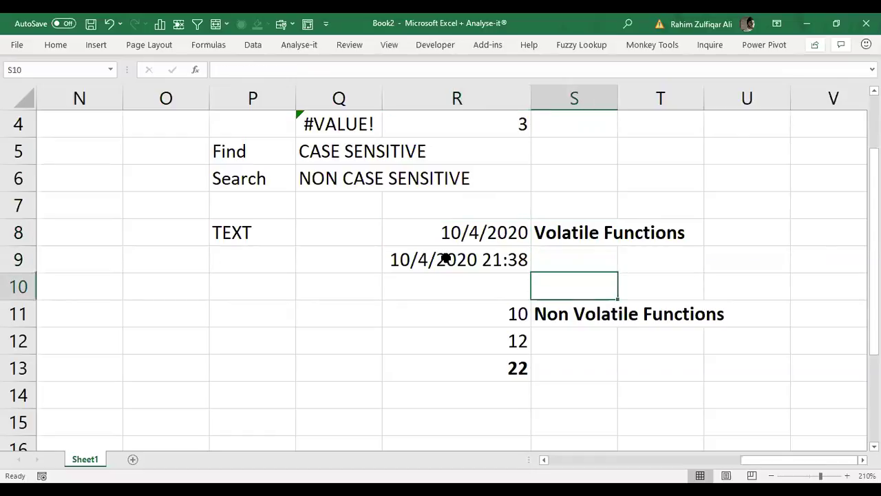
key("Down")
key("Left")
key("Up")
key("Up")
key("Up")
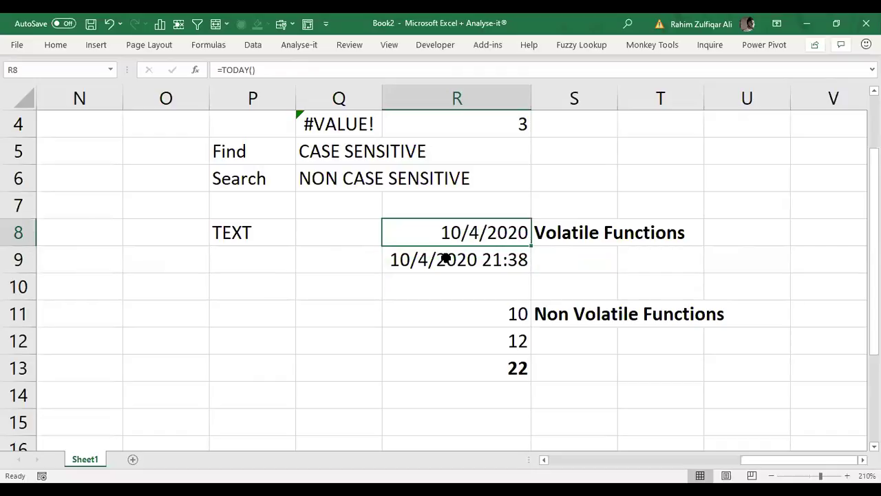
key("Down")
key("Down")
key("Down")
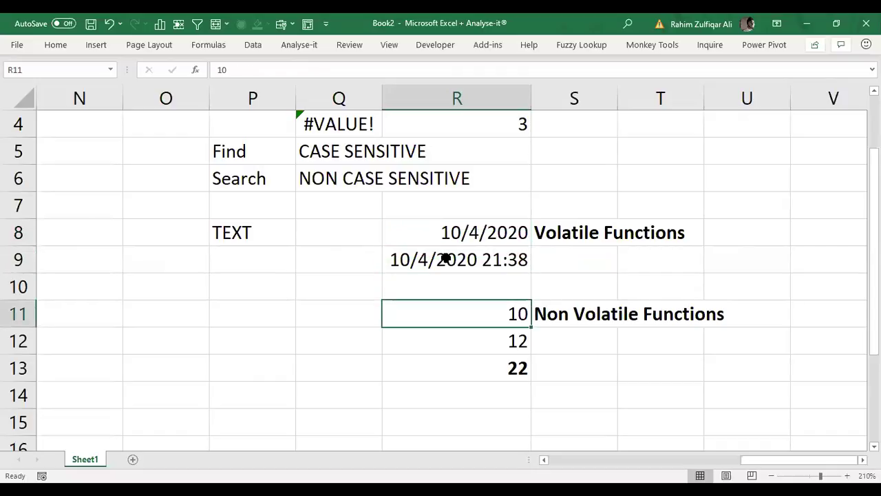
key("Right")
key("Left")
key("shift+Right")
key("shift+Down")
key("shift+Down")
key("Delete")
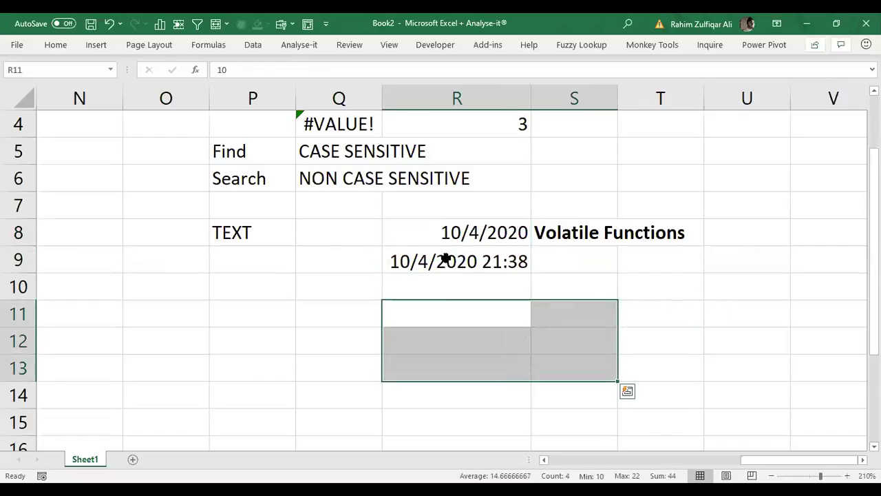
key("Up")
key("Up")
key("Up")
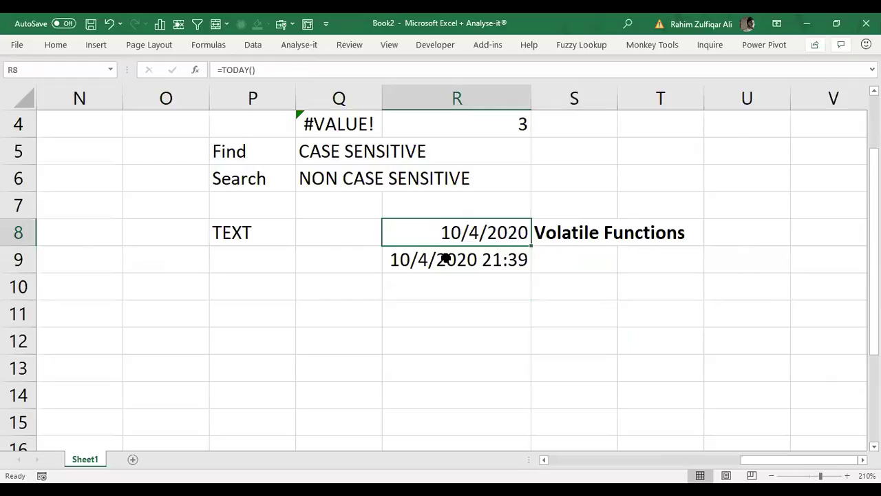
key("Down")
key("Down")
key("Down")
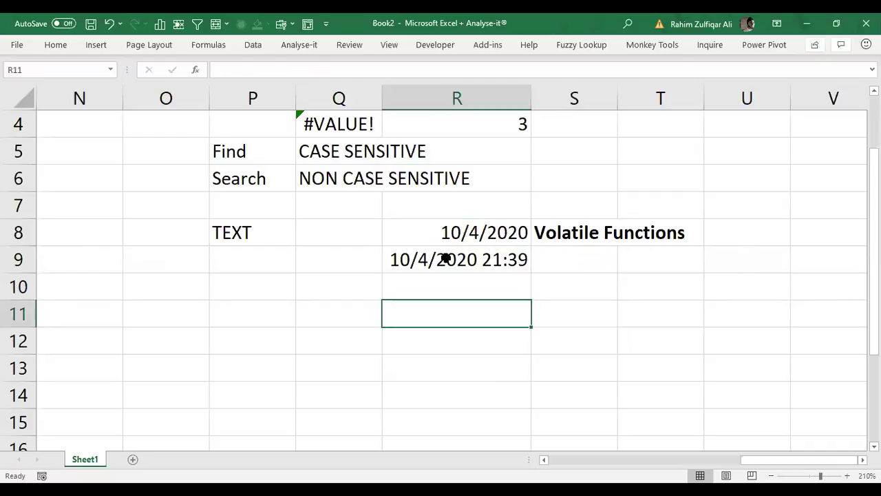
Step: Enter the Shortcut key heading in R11, Date in Q12, and the note CTRL ; in S12
type("Shortcut key")
key("Return")
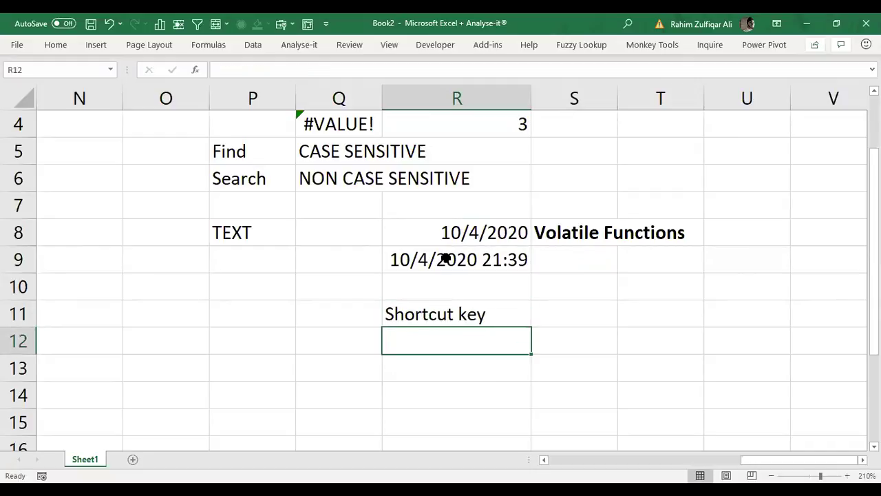
key("Left")
type("Date")
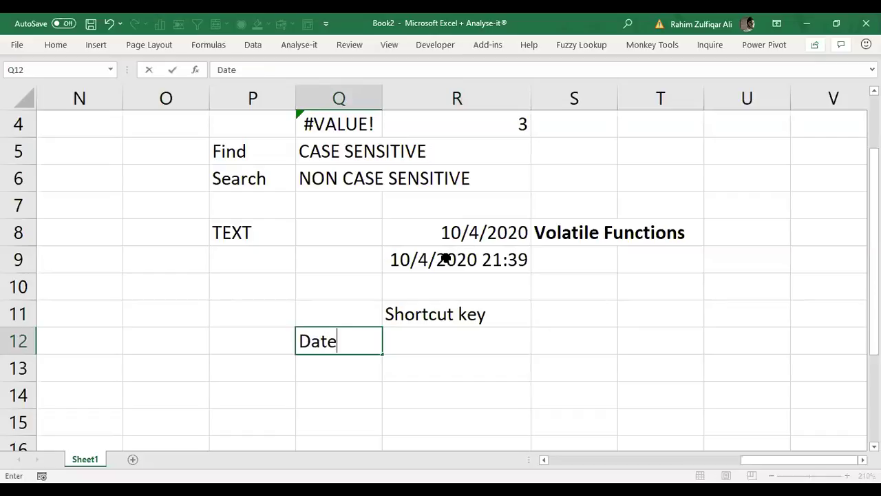
key("Tab")
key("Tab")
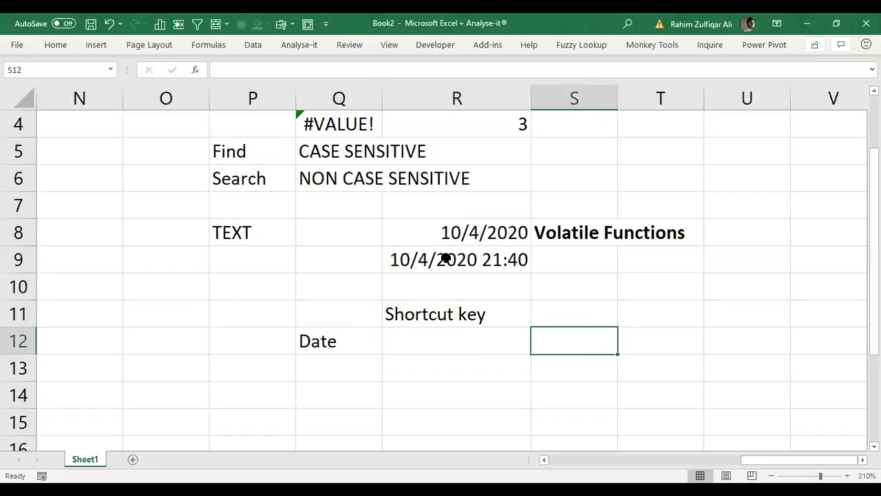
type("CTRL ;")
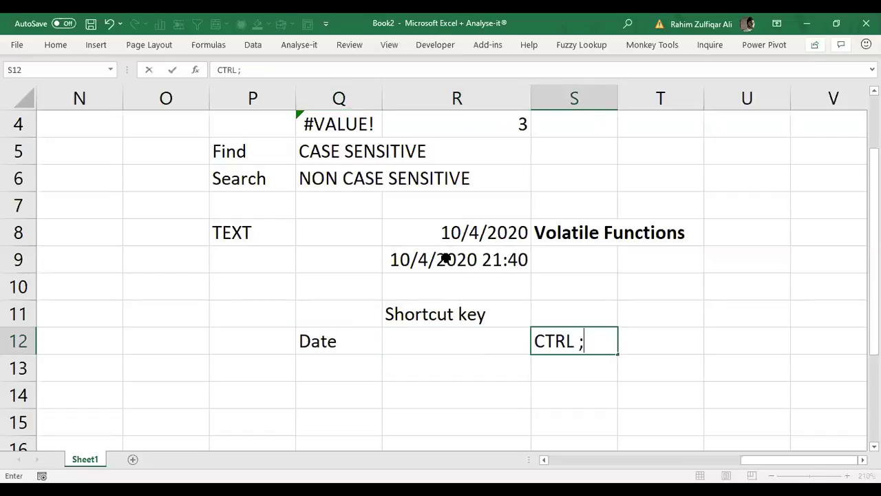
key("Return")
Step: Insert today's date 10/4/2020 as a fixed value in R12 with Ctrl+;
key("Left")
key("Up")
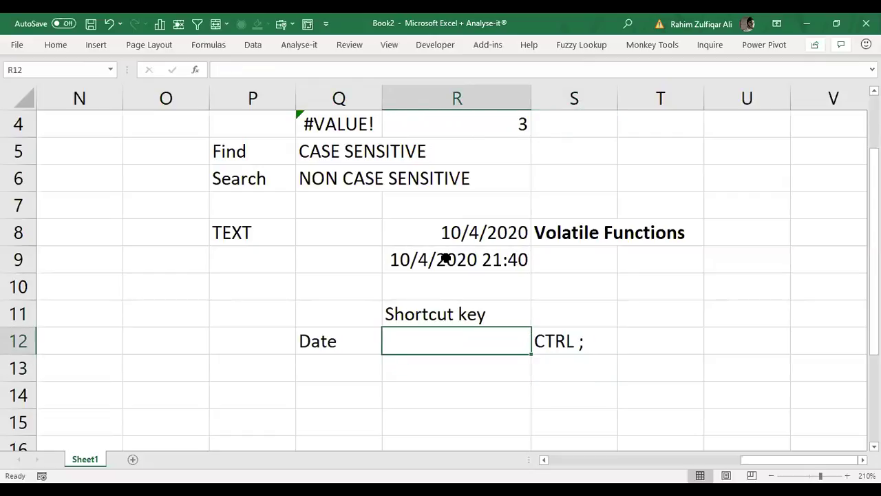
key("ctrl+semicolon")
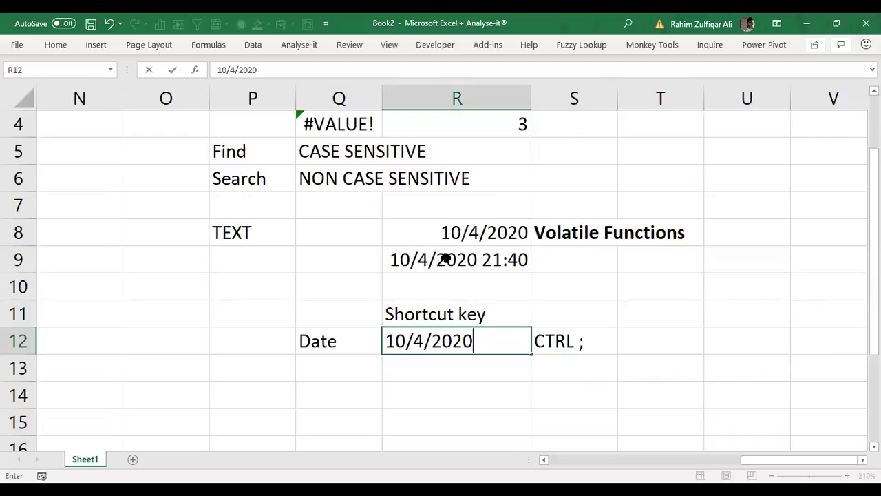
key("Return")
key("Up")
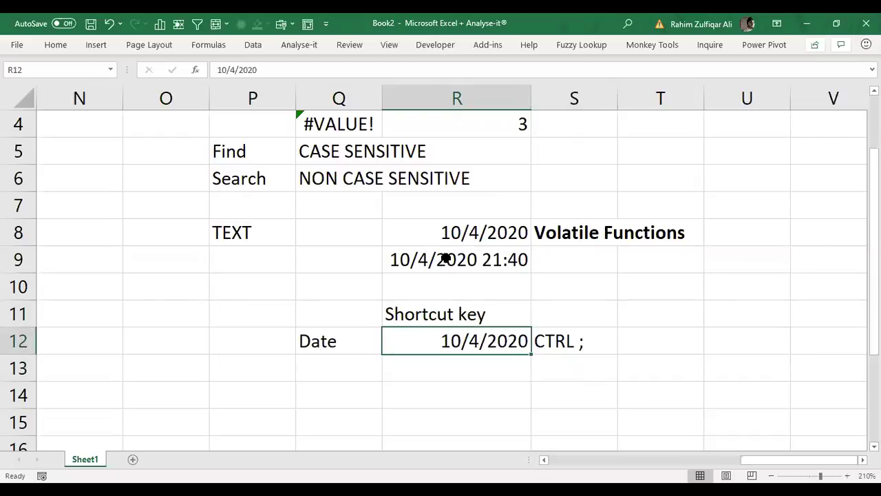
key("Left")
key("Down")
type("Date an")
key("BackSpace")
key("BackSpace")
key("BackSpace")
key("BackSpace")
key("BackSpace")
key("BackSpace")
Step: Label row 13 Time in Q13 with the note CTRL SHIFT ; in S13
type("Time")
key("Tab")
key("Tab")
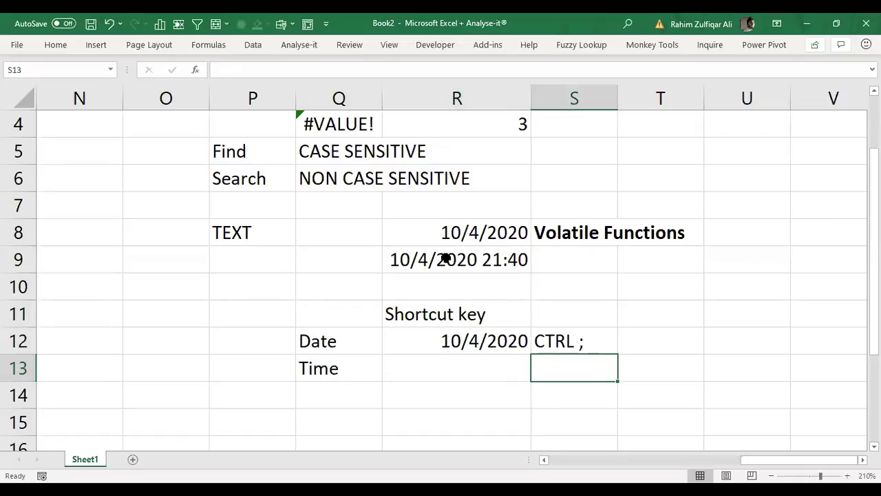
type("SHIFT")
key("BackSpace")
key("BackSpace")
key("BackSpace")
key("BackSpace")
key("BackSpace")
type("CTRL SHIFT ;")
key("Return")
Step: Insert the current time 9:40 PM as a fixed value in R13 with Ctrl+Shift+;
key("Left")
key("Up")
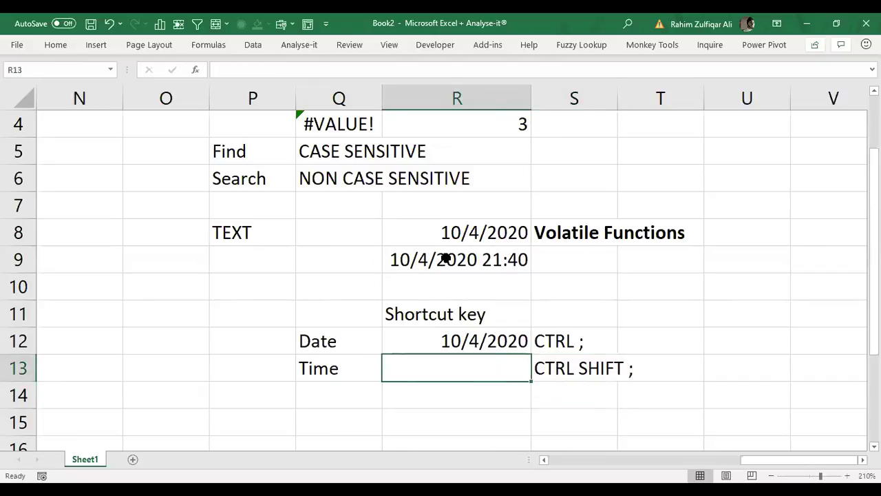
key("ctrl+shift+semicolon")
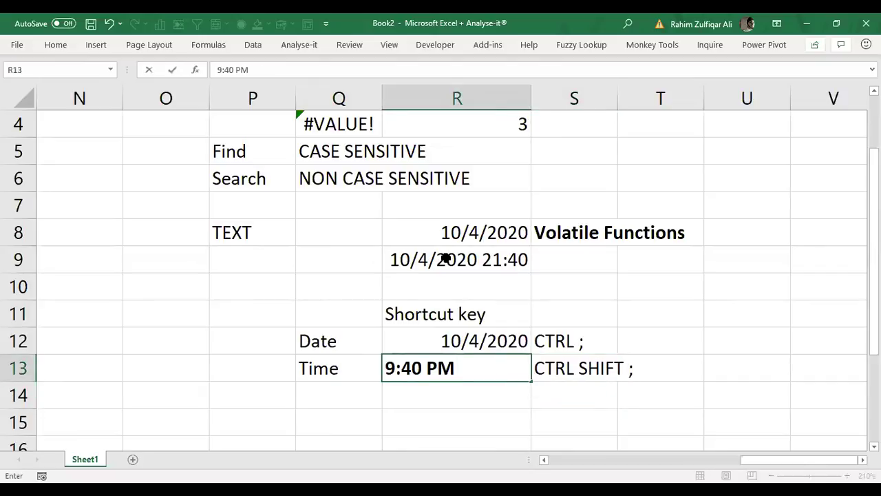
key("Return")
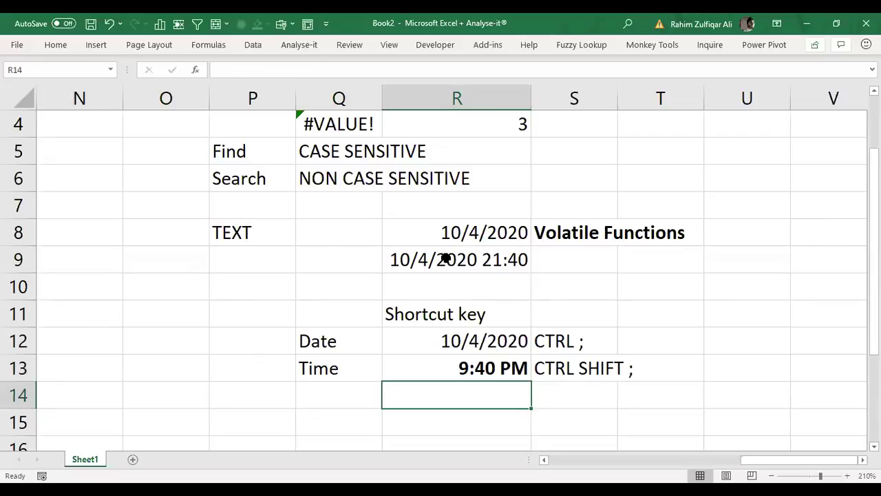
key("Up")
key("Up")
key("Down")
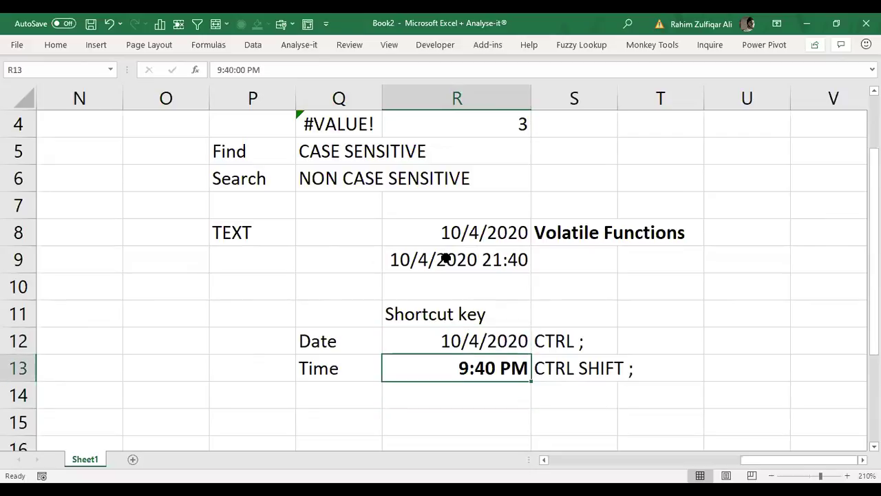
key("Up")
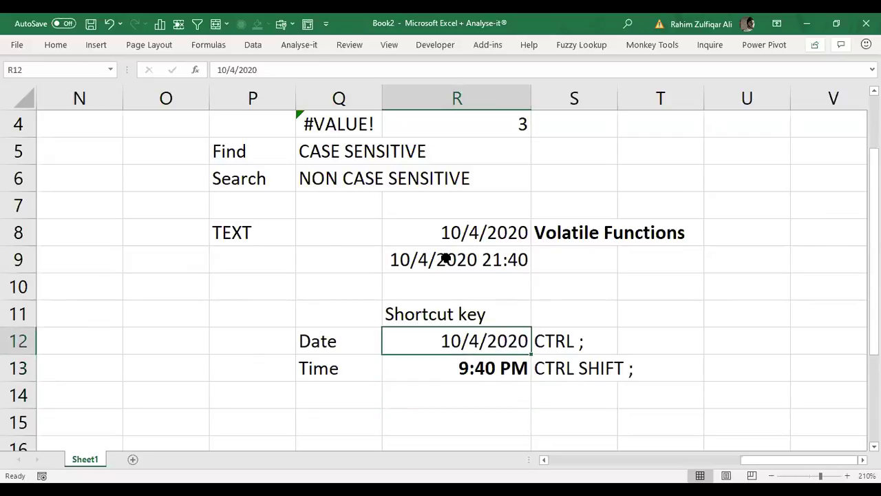
Step: Review the shortcut examples and inspect the TODAY formula in R8
key("Right")
key("Down")
key("Left")
key("Up")
key("Up")
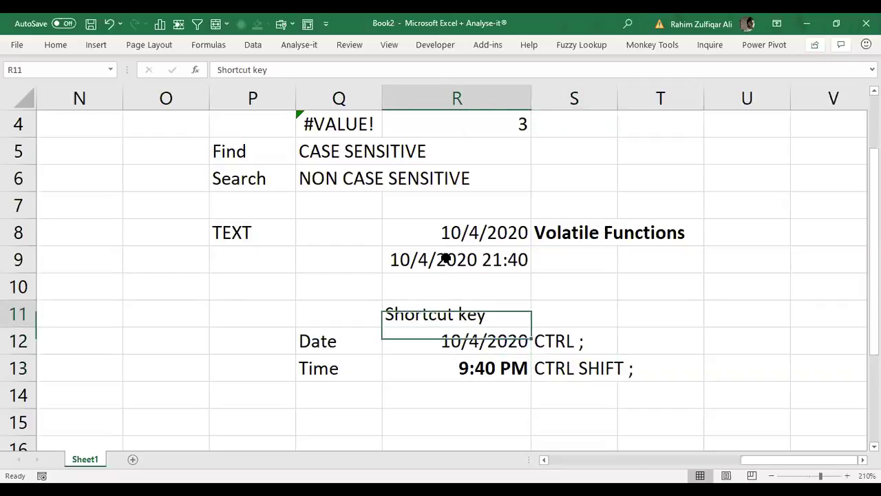
key("Right")
key("Up")
key("Up")
key("Up")
key("Up")
key("Down")
key("Left")
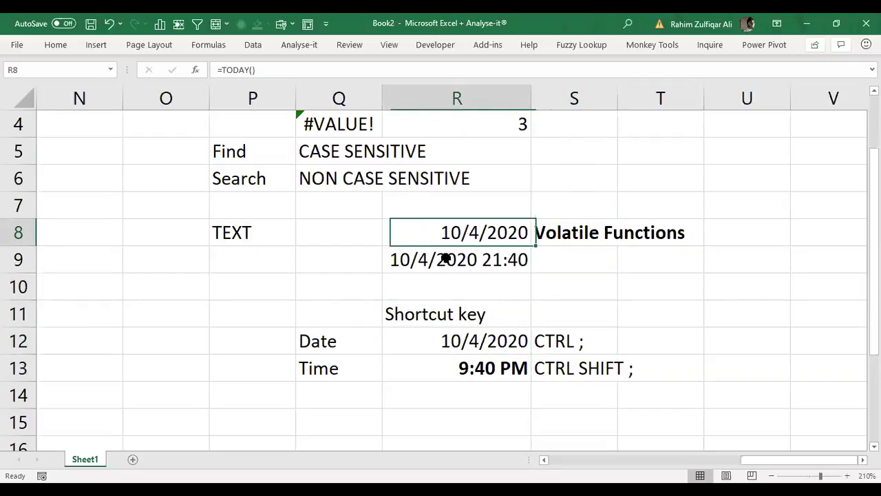
key("F2")
key("Return")
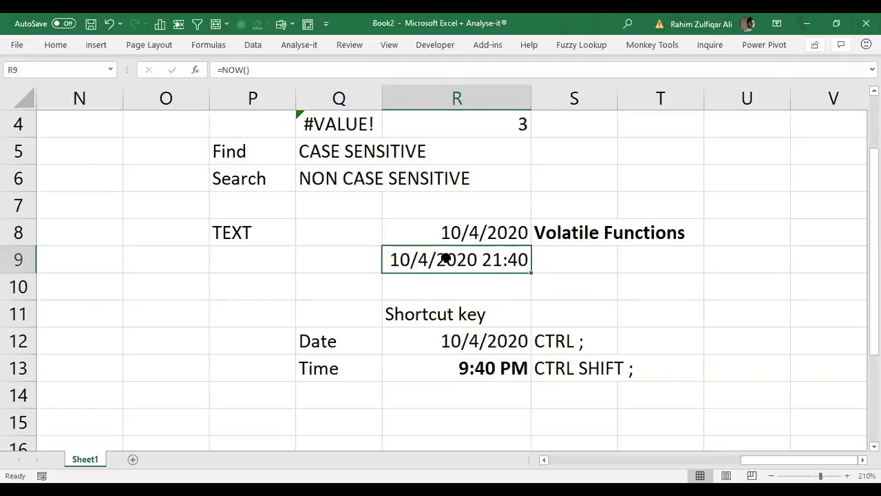
key("Up")
key("Left")
key("Left")
Step: Bold the TEXT label in P8 and autofit column Q with Alt+H,O,I
key("ctrl+b")
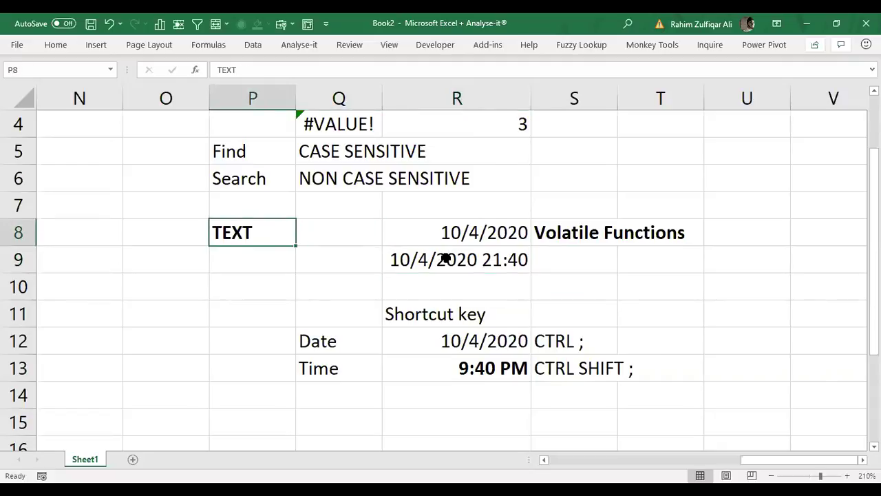
key("Right")
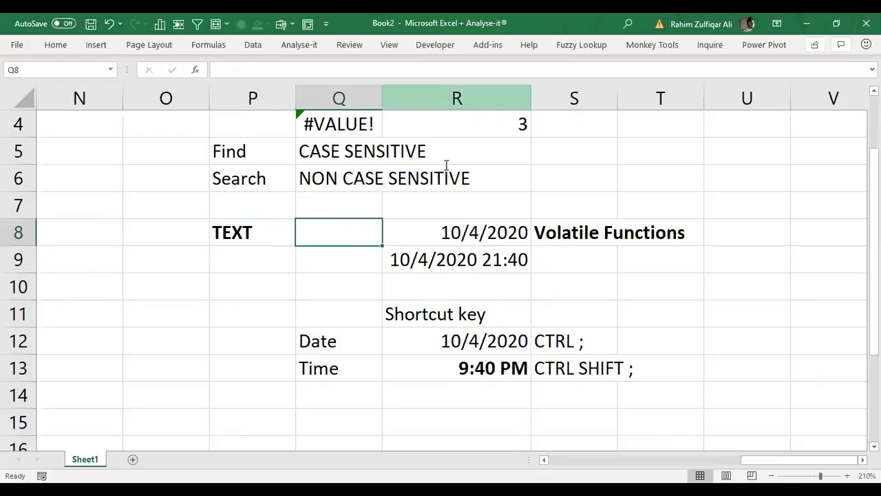
key("alt+h")
key("o")
key("i")
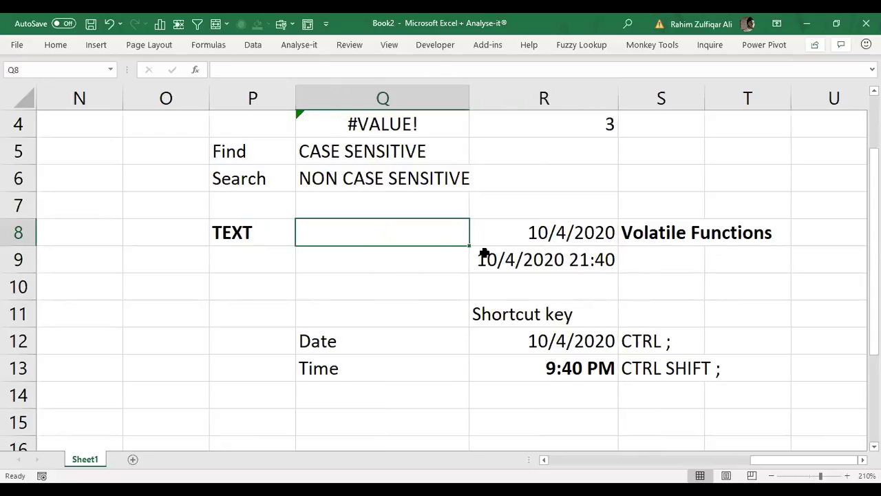
Step: Enter =TEXT(R8,"dd") in Q8 to show the day 04
type("=t")
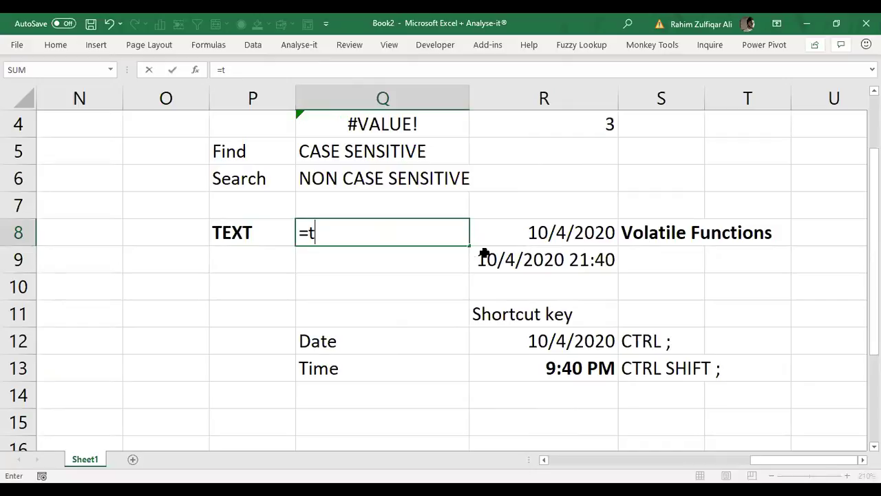
type("e")
key("Tab")
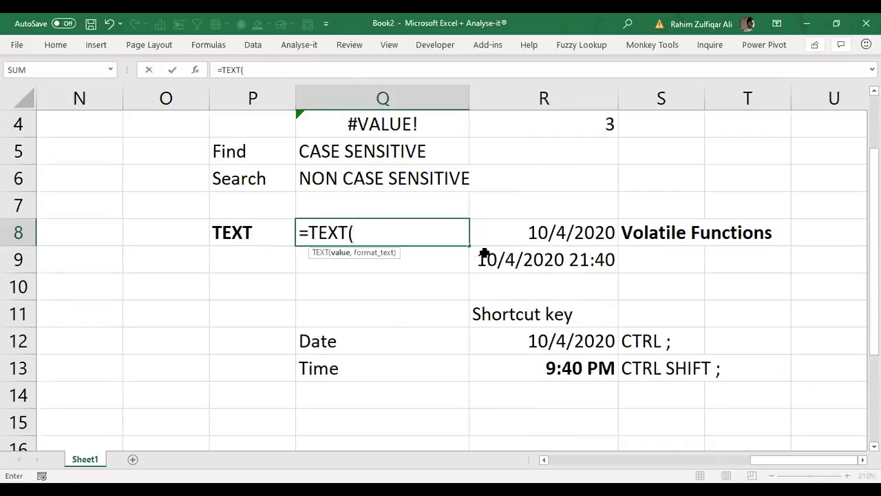
key("Right")
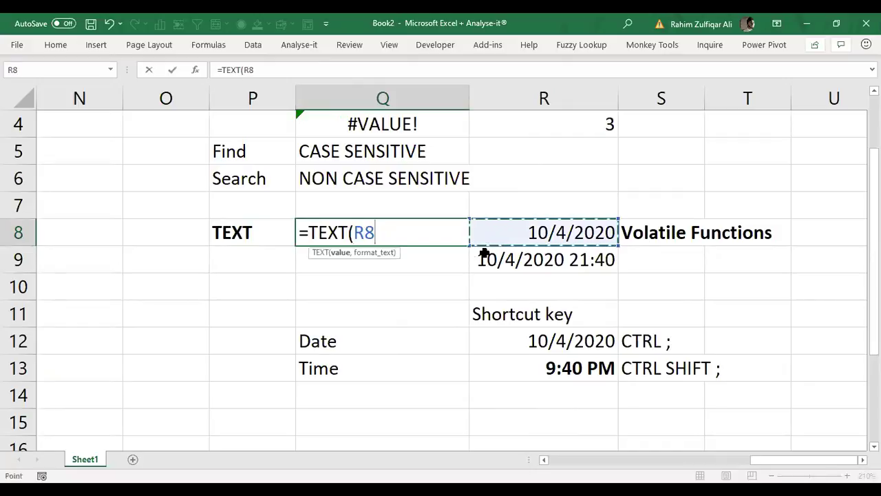
type(",\"")
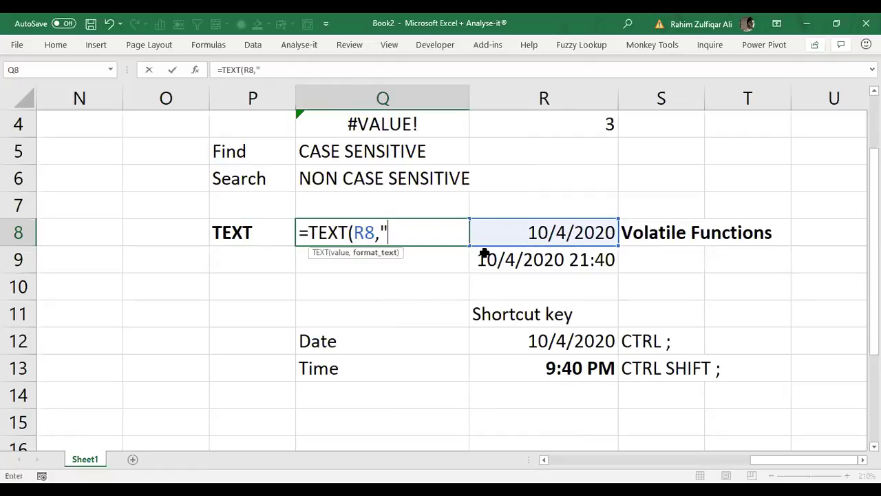
type("dd\" )")
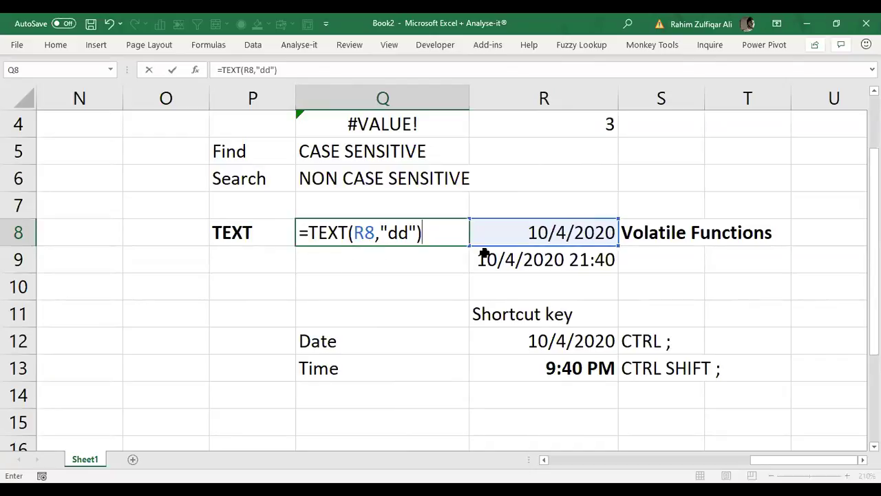
key("Return")
key("Up")
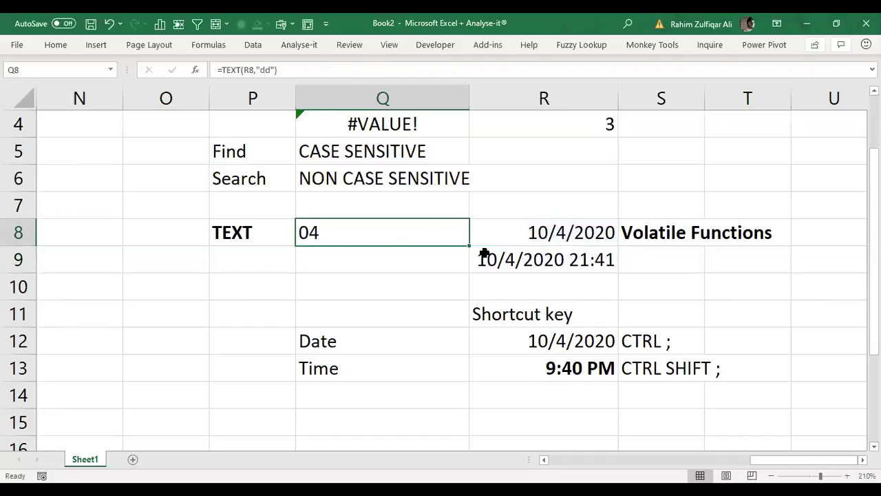
Step: Inspect the Q8 TEXT formula with F2 and add the note F2 in P9
key("Right")
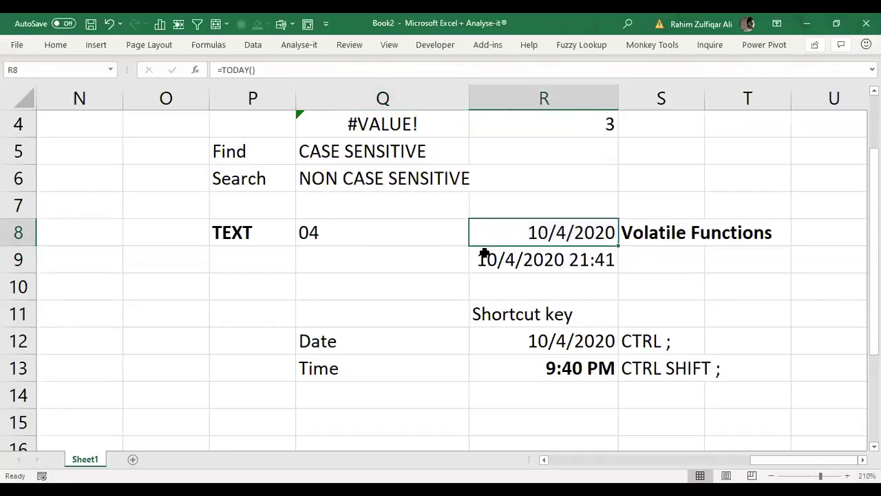
key("Left")
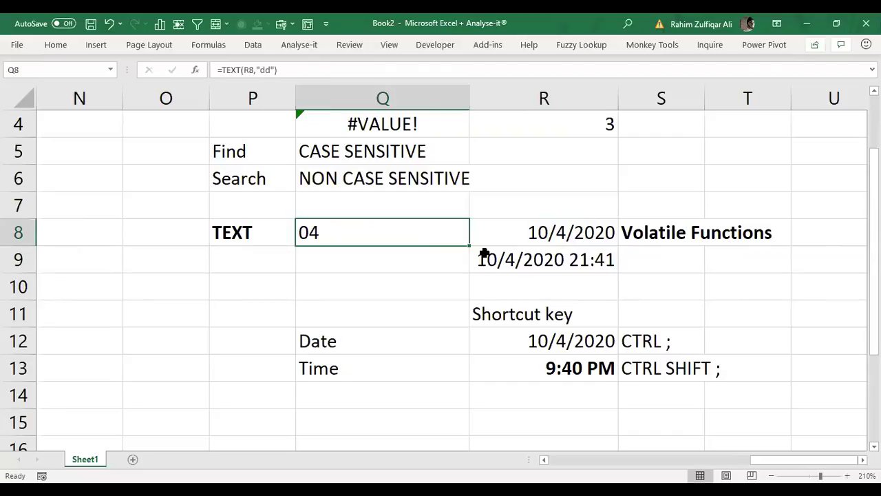
key("F2")
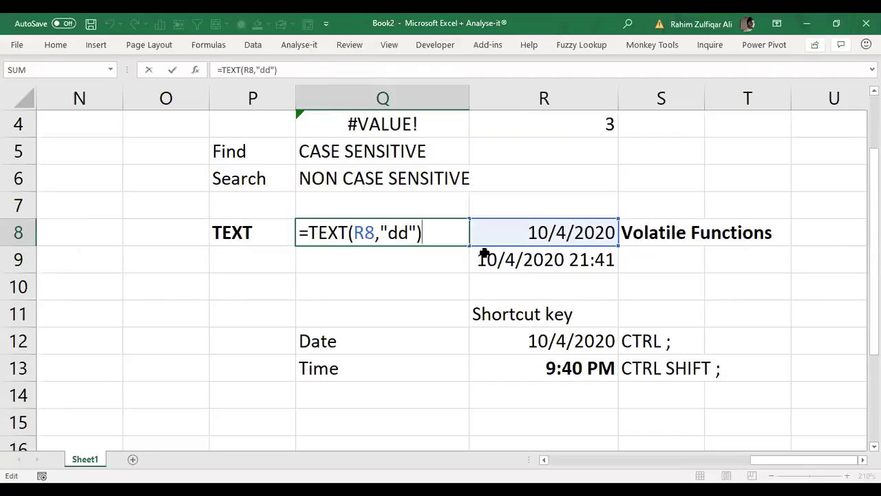
key("Left")
key("ctrl+Return")
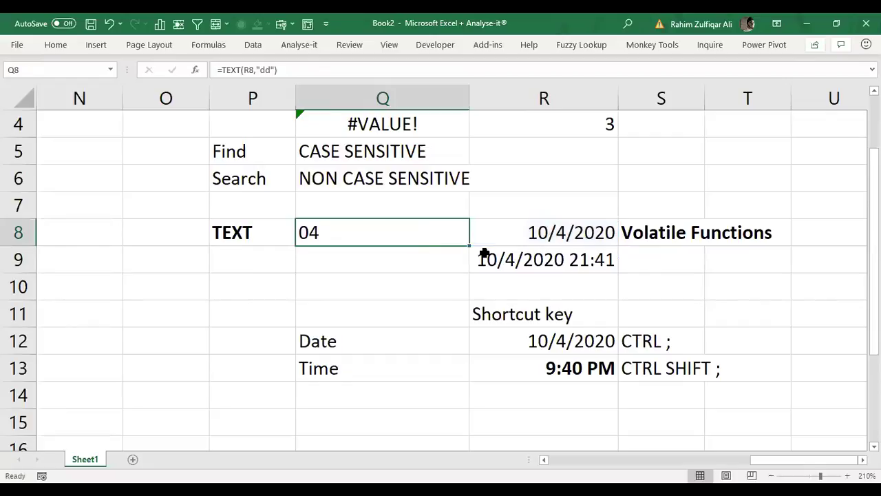
key("Down")
key("Left")
type("F2")
key("Return")
key("Up")
key("Up")
key("Right")
Step: Change Q8's format code to "ddd", then "dddd" to show Sunday
key("F2")
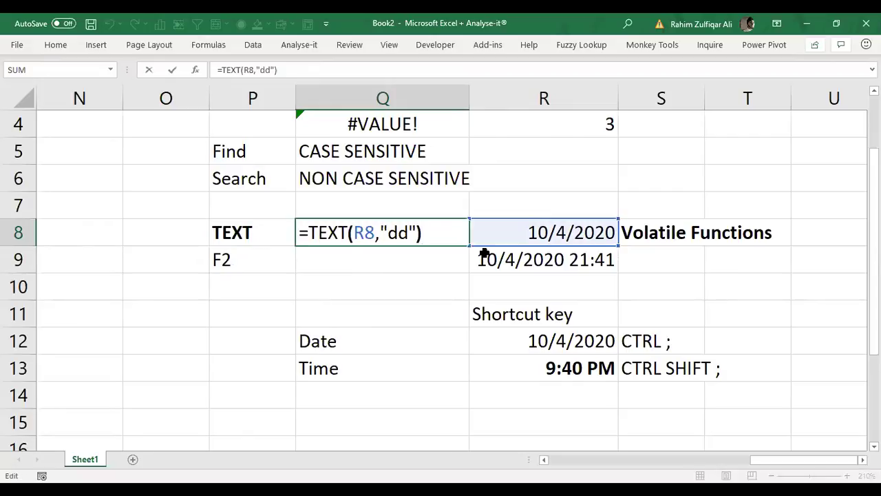
type("d")
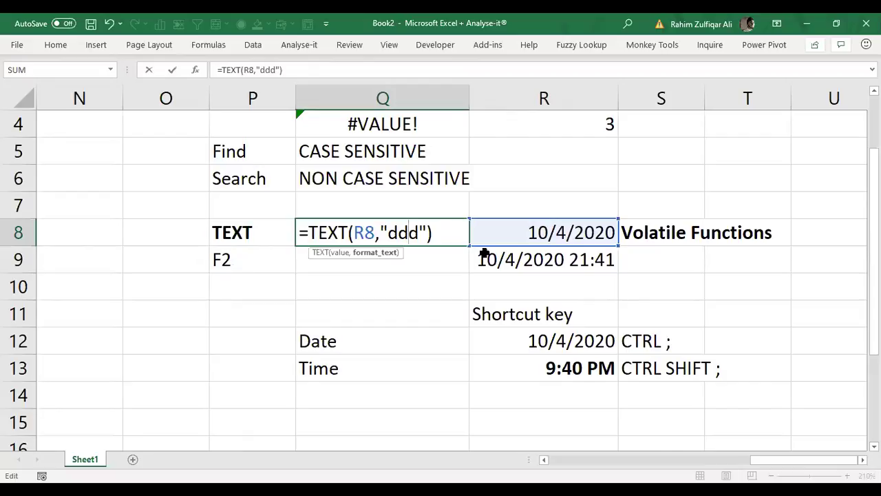
key("Return")
key("Up")
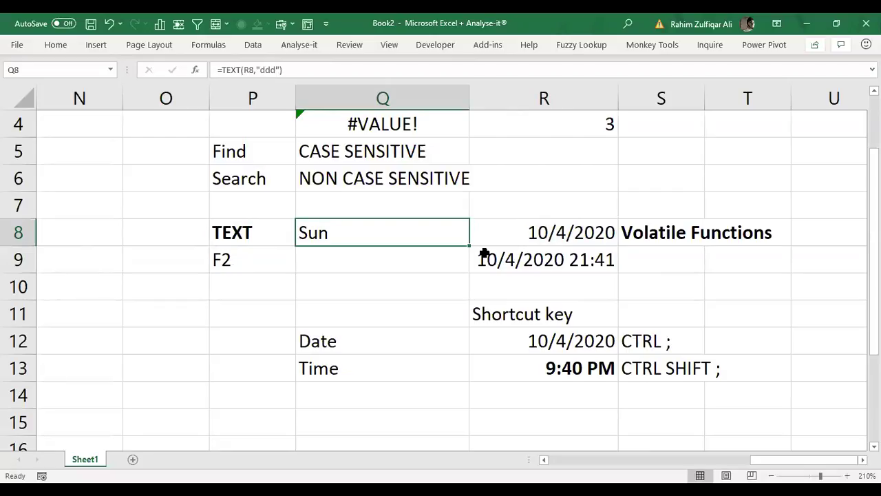
key("F2")
key("Left")
key("Left")
key("Left")
key("Left")
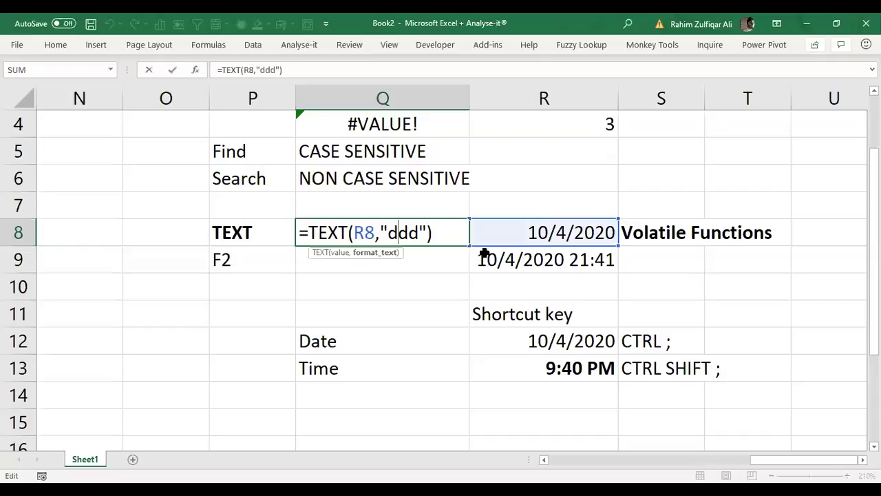
type("d")
key("Return")
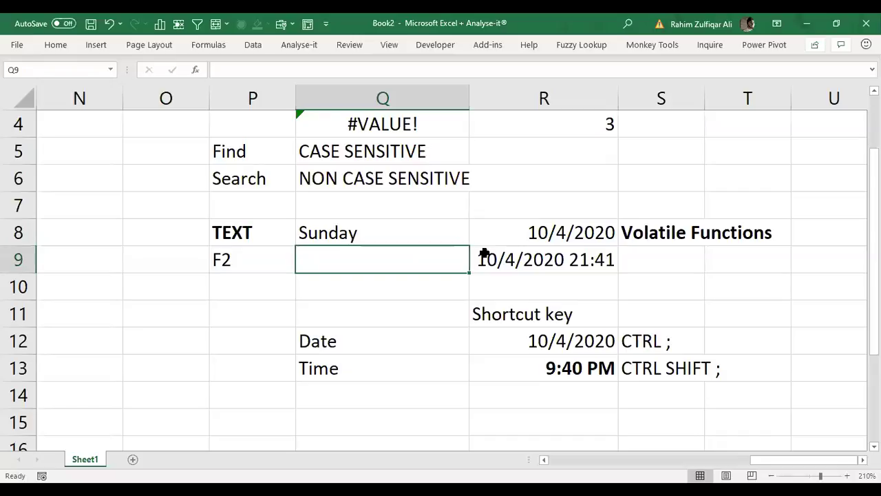
Step: Enter =TEXT(R8,"mm") in Q9 to show the month number
type("=t")
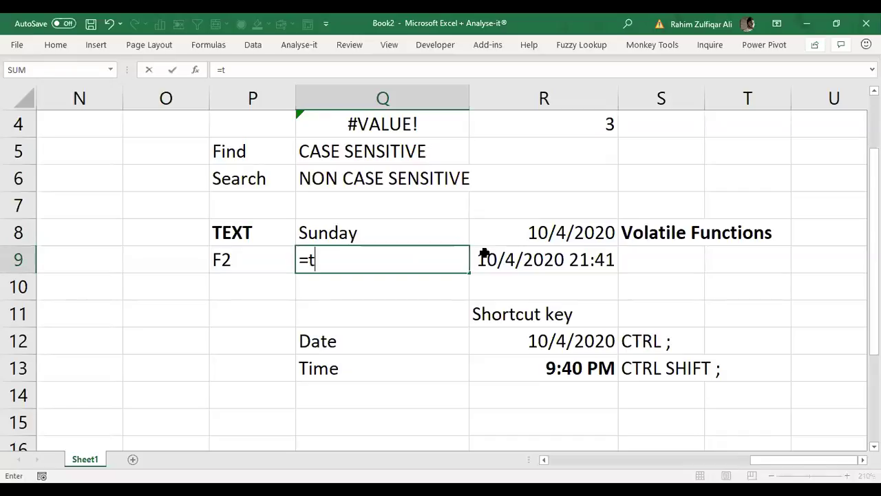
type("ext(")
key("Up")
key("Right")
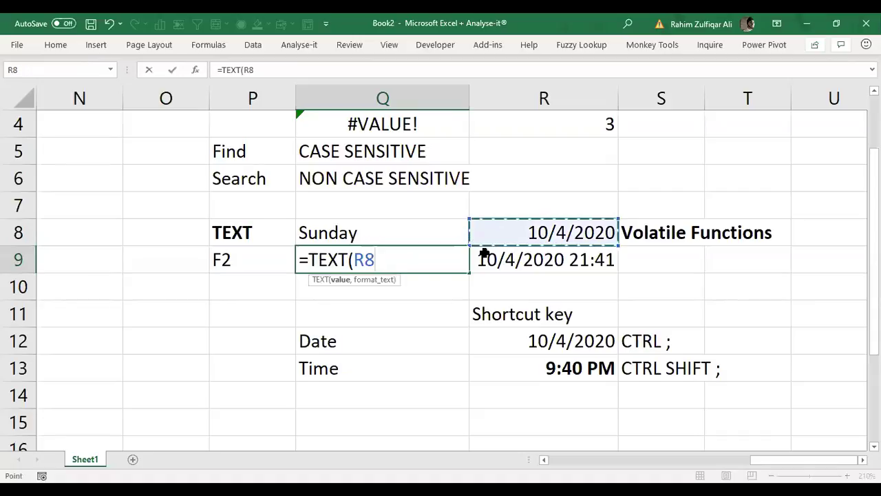
type(",\"mm\")")
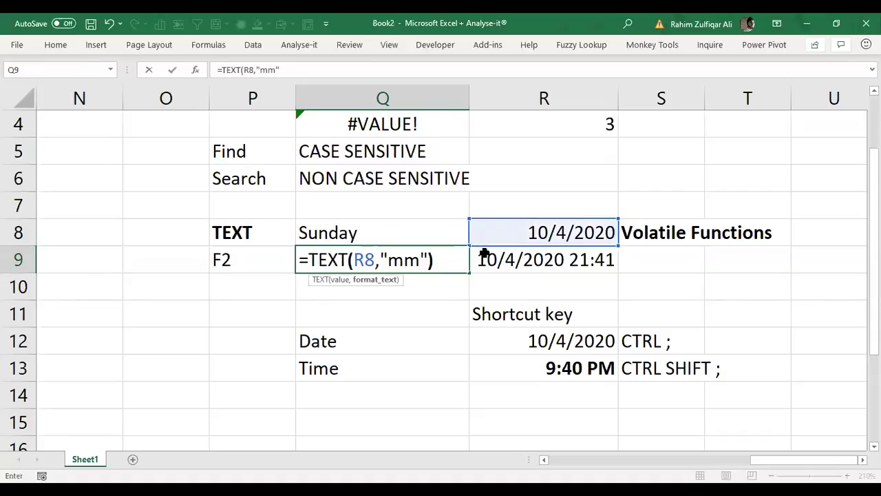
key("Return")
key("Up")
Step: Change Q9's format code to "mmm", then "mmmm" to show October
key("F2")
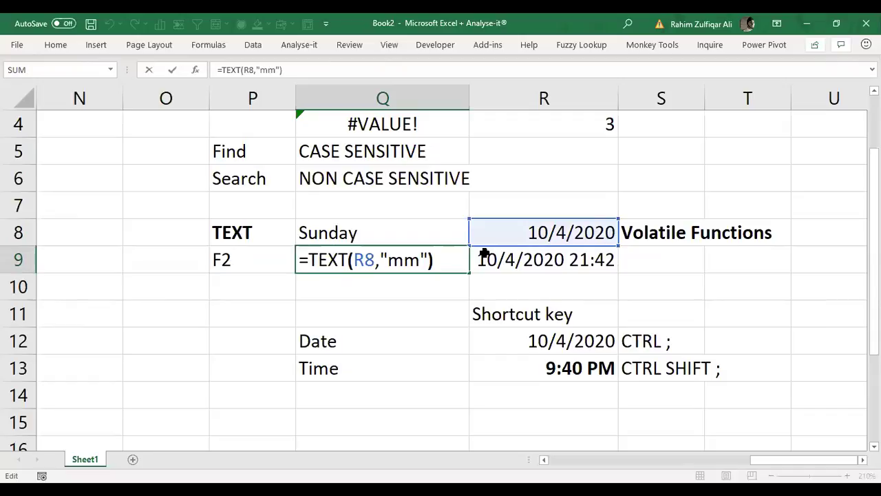
key("Left")
key("Left")
key("Left")
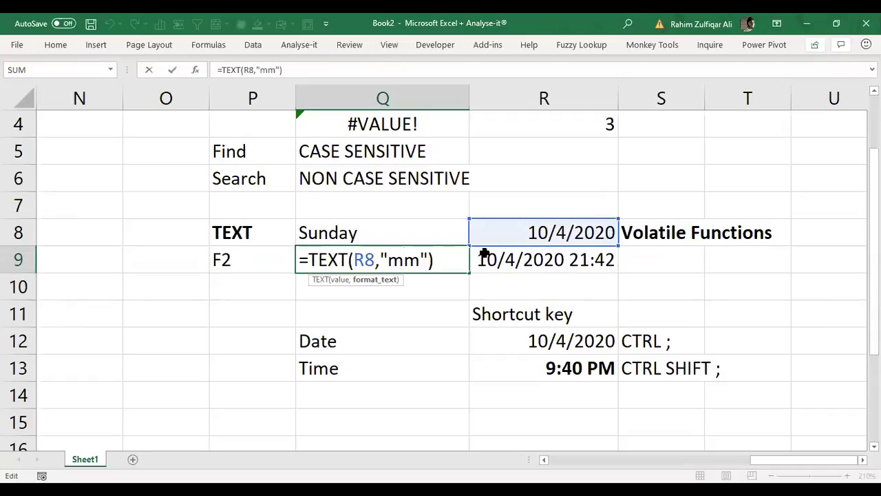
type("m")
key("ctrl+Return")
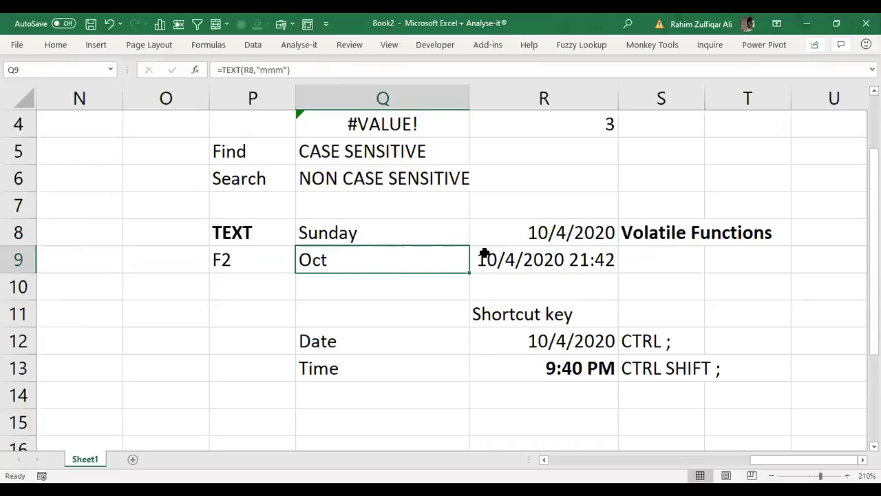
key("F2")
key("Left")
key("Left")
key("Left")
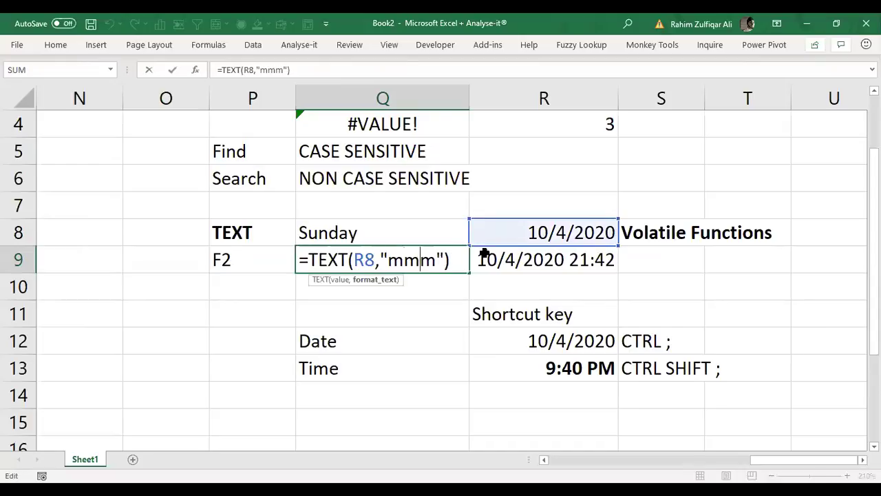
type("m")
key("Return")
key("Up")
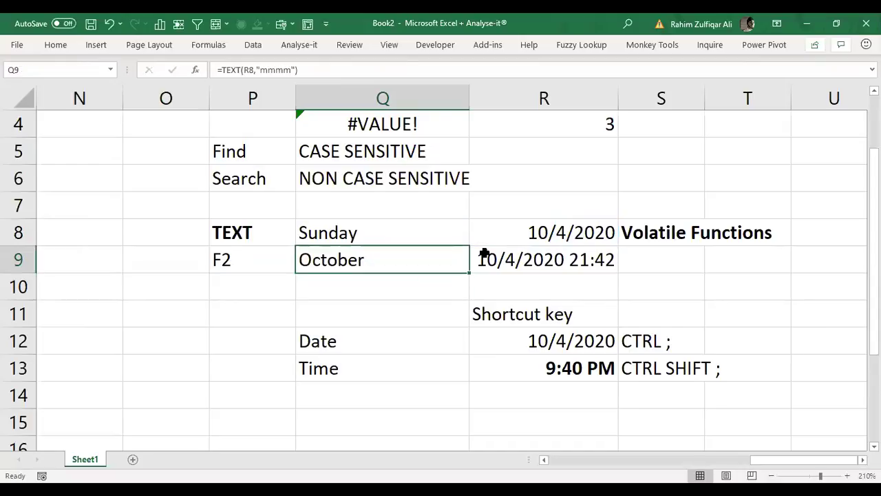
key("Down")
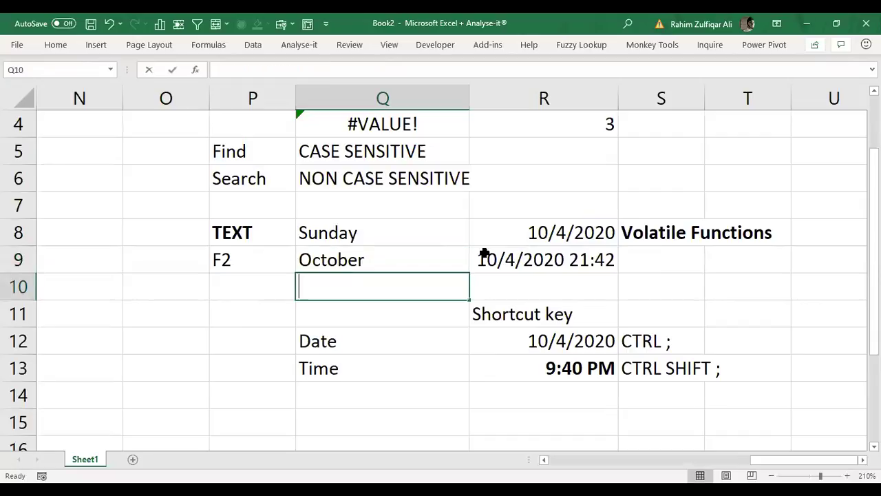
Step: Enter =TEXT(R8,"yy") in Q10 for the two-digit year
type("=t")
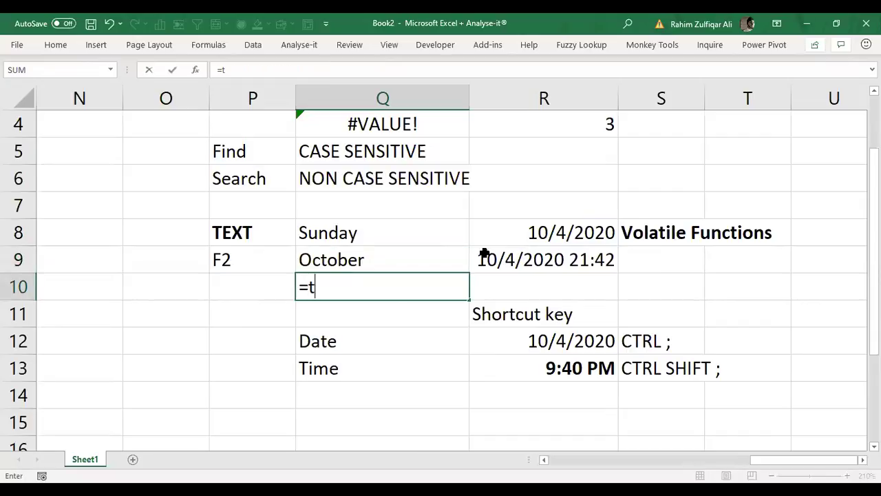
type("ex")
key("Tab")
key("Up")
key("Right")
key("Up")
type(",\"yy\")")
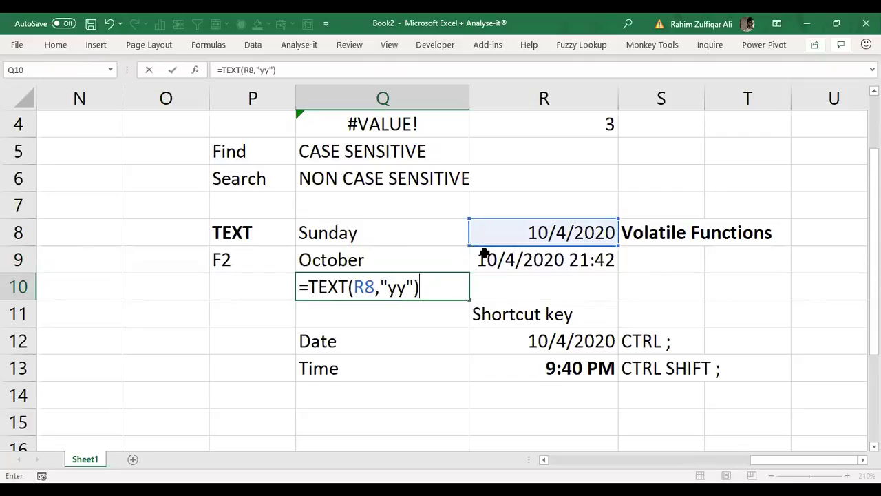
key("Return")
key("Up")
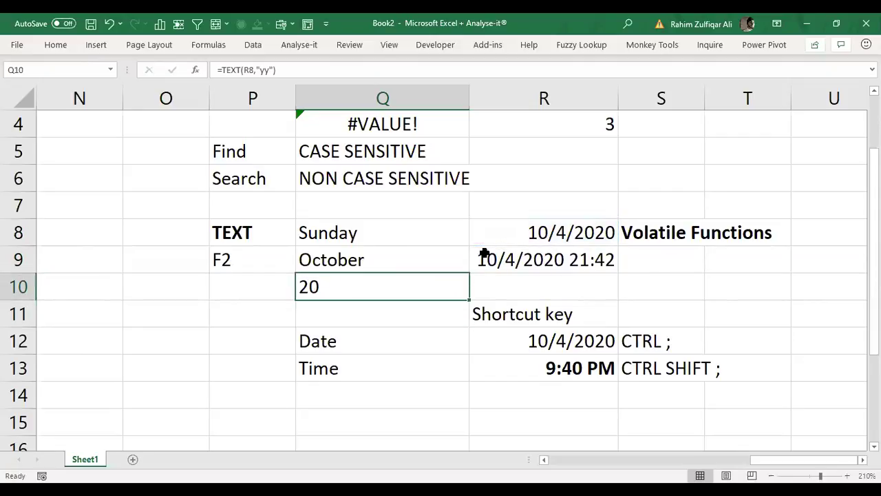
Step: Change Q10's format code to "yyyy" to show 2020
key("F2")
key("Left")
key("Left")
type("yy")
key("Return")
key("Up")
Step: Clear the Sunday, October and 2020 examples from Q8:Q10
key("Up")
key("Up")
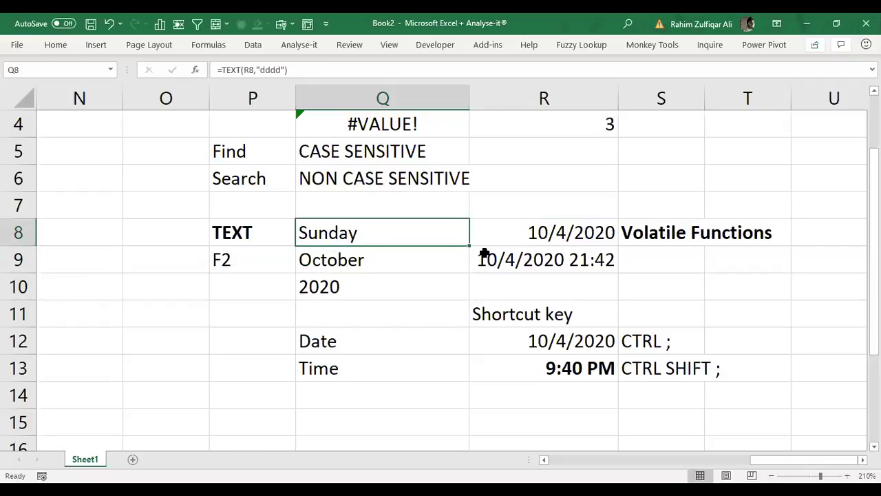
key("shift+Down")
key("shift+Down")
key("Delete")
key("Up")
key("Down")
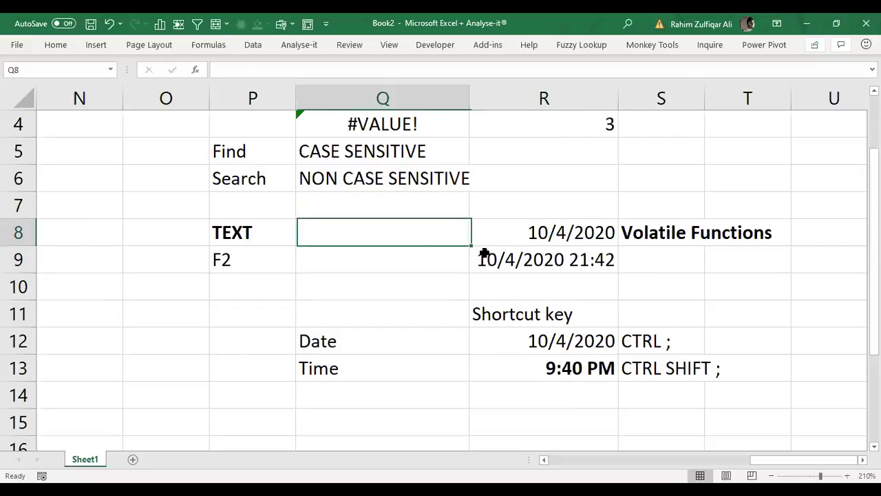
Step: Enter =TEXT(R8,"mmmm, ddd mm, yyyy") in Q8 to format R8's date
key("Right")
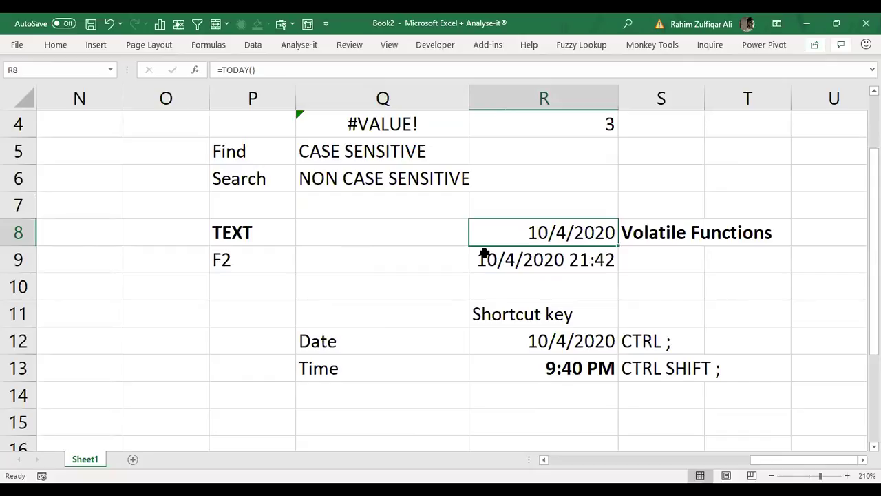
key("Left")
type("=t")
key("Tab")
key("Right")
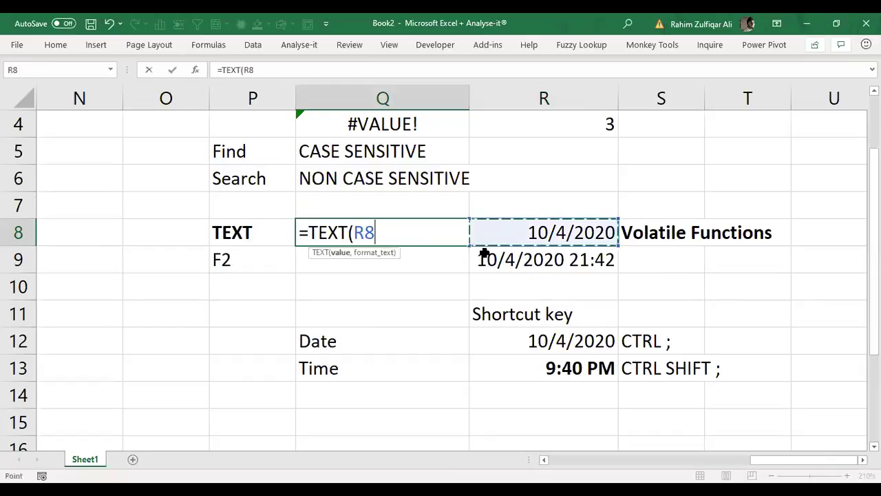
type(",")
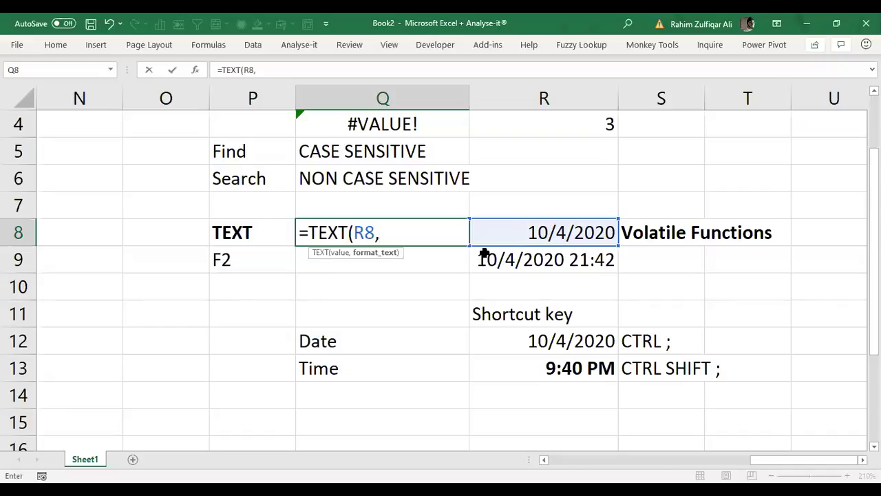
type("\"")
type("   mmmm")
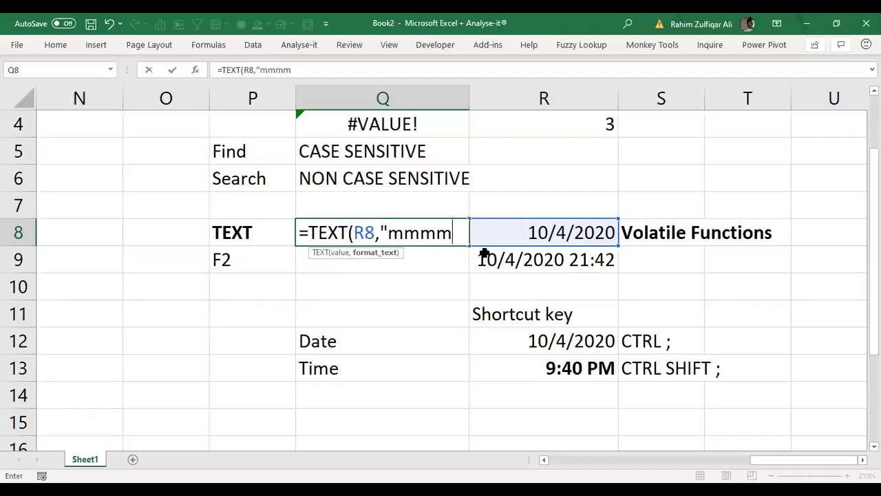
type(", ")
type("ddd")
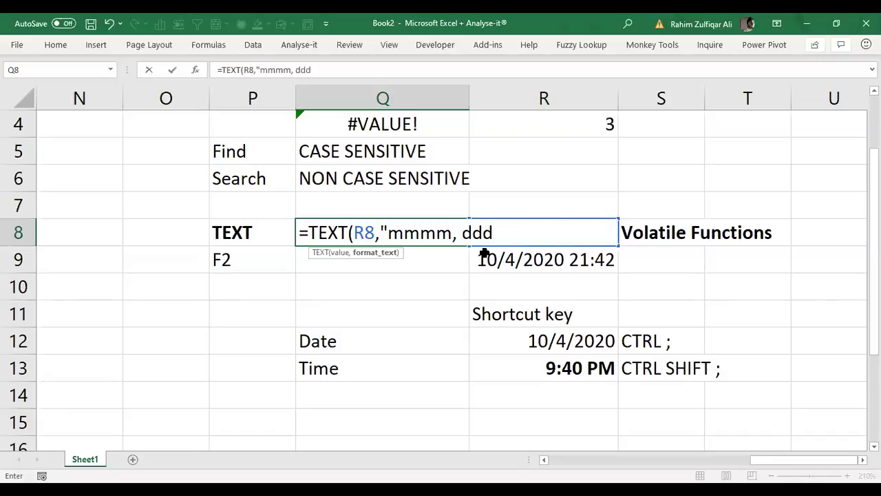
type(" mm, yyyy\")")
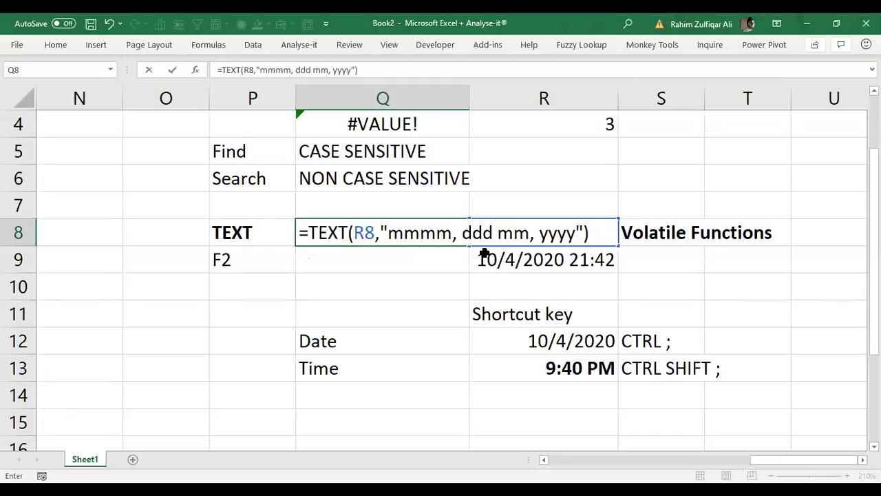
key("Return")
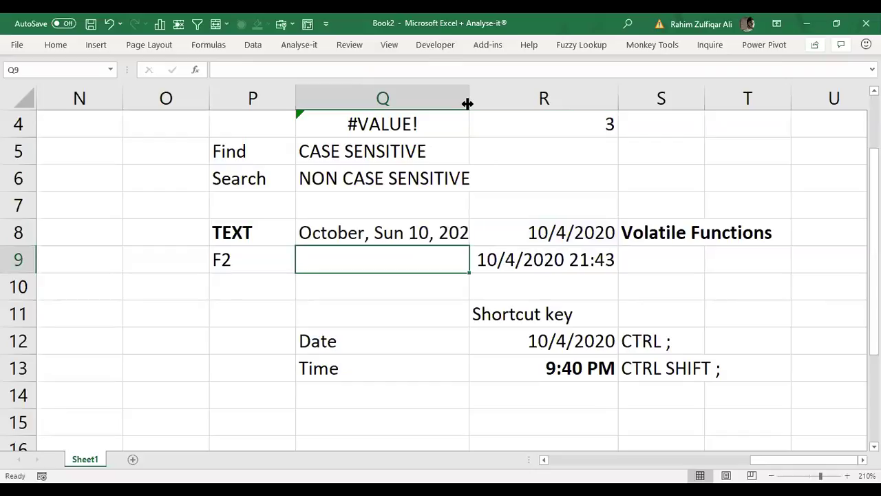
Step: Autofit column Q to show the full date, then review Q8's formula unchanged
double_click(468, 103)
left_click(543, 241)
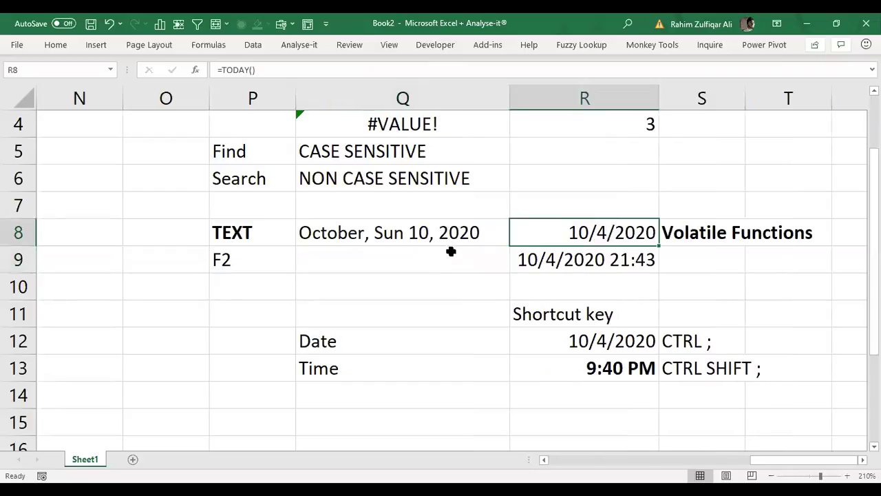
left_click(425, 232)
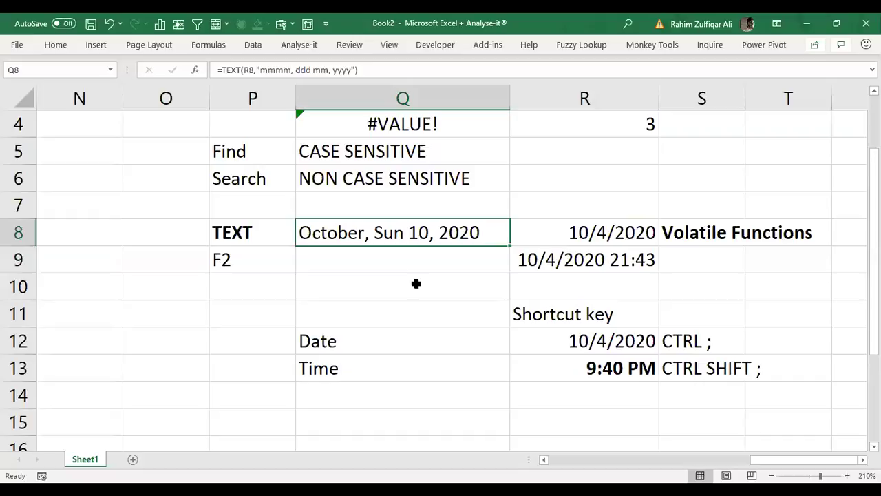
key("F2")
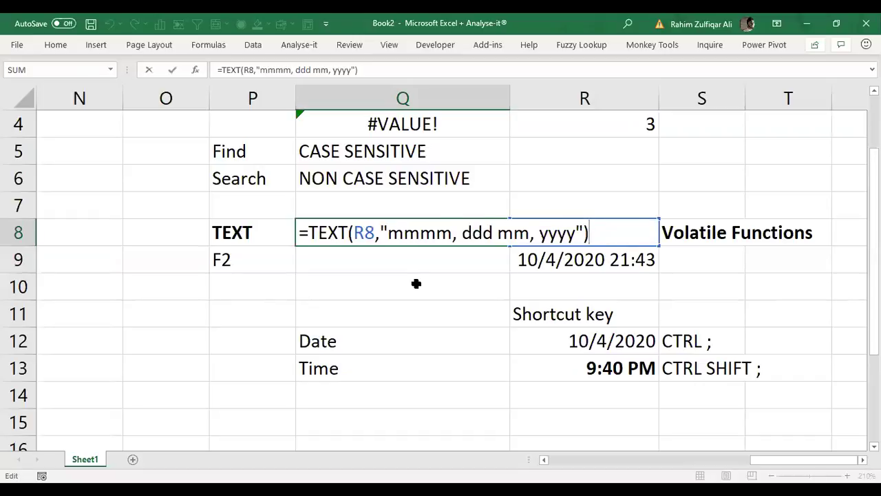
key("ctrl+Return")
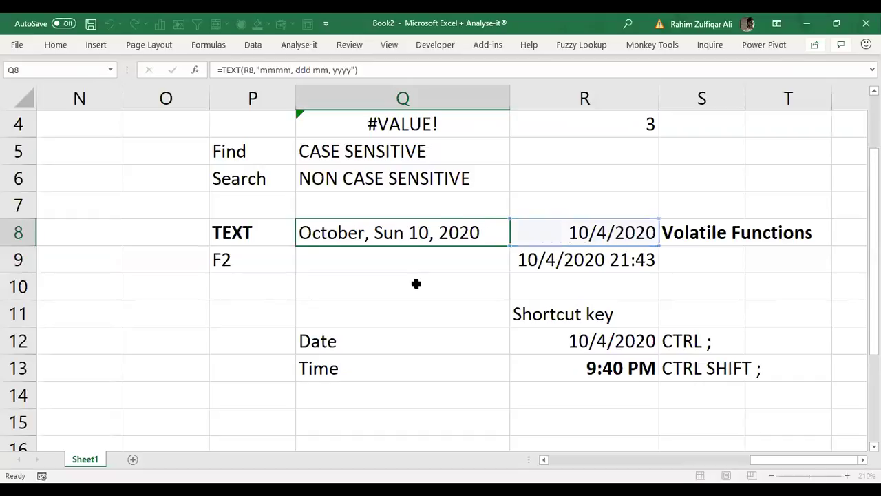
key("Right")
key("Right")
key("Left")
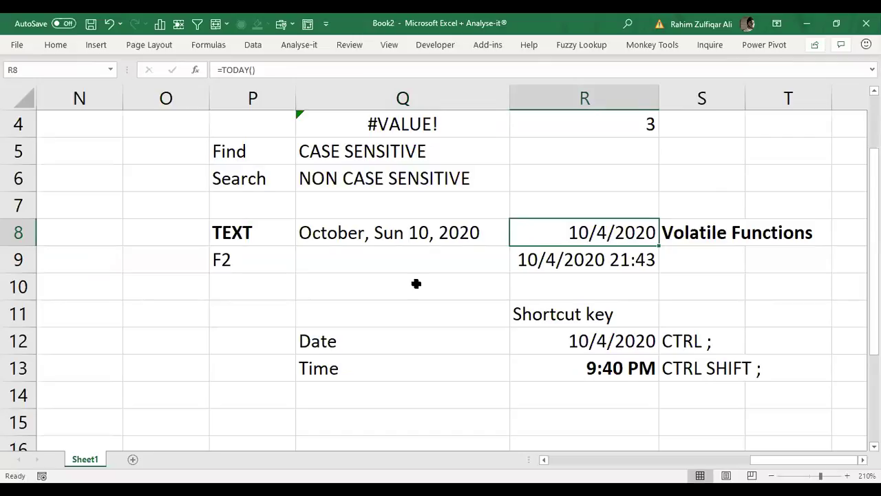
key("Left")
key("F2")
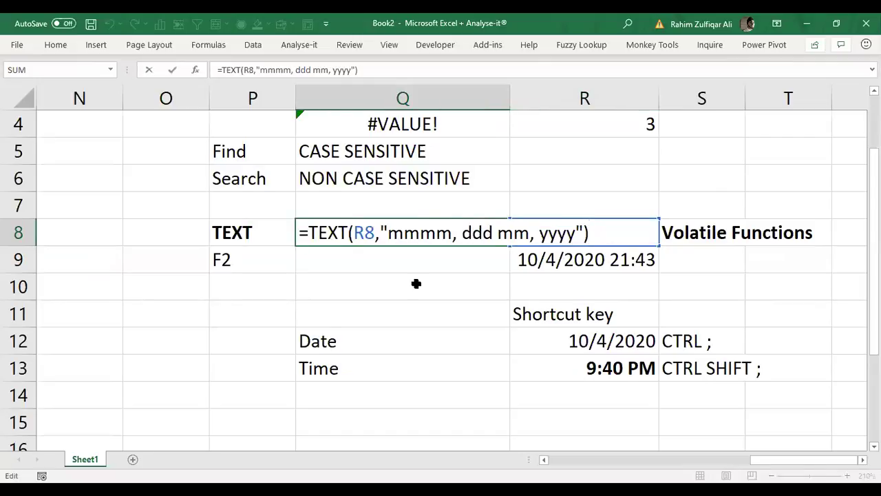
key("Left")
key("Left")
key("ctrl+Return")
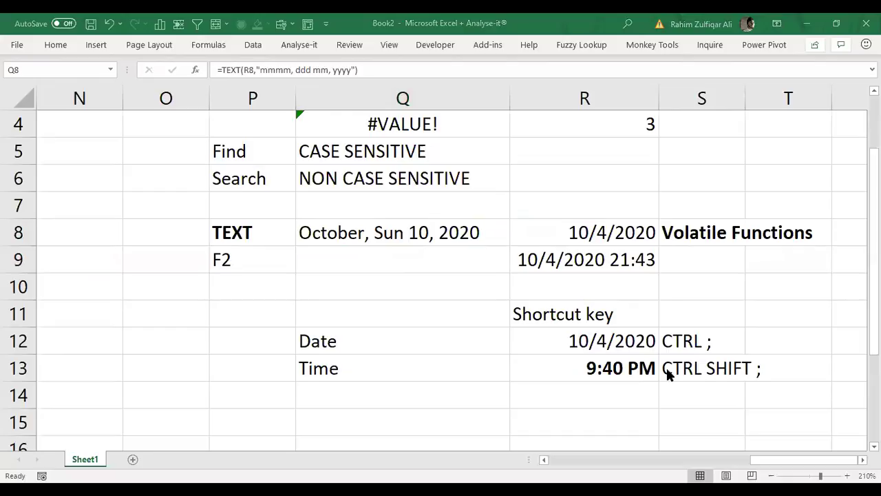
left_click(452, 270)
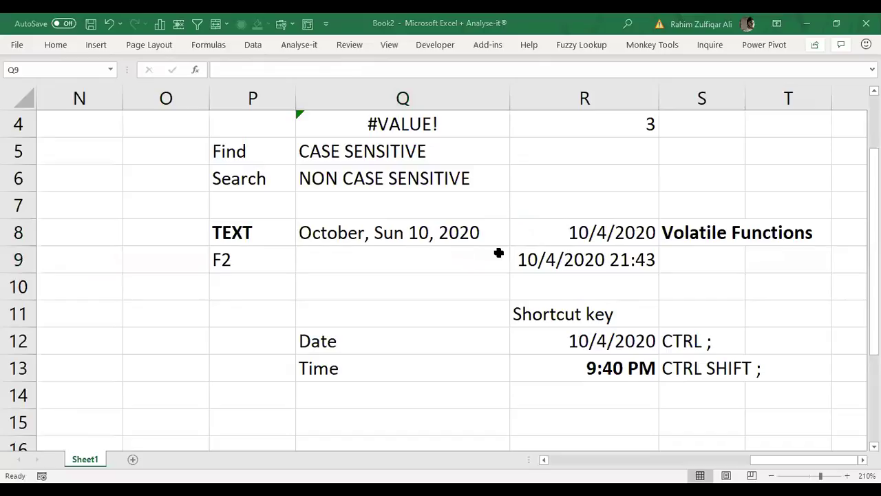
key("Left")
key("Left")
key("Left")
key("Left")
key("Left")
key("Left")
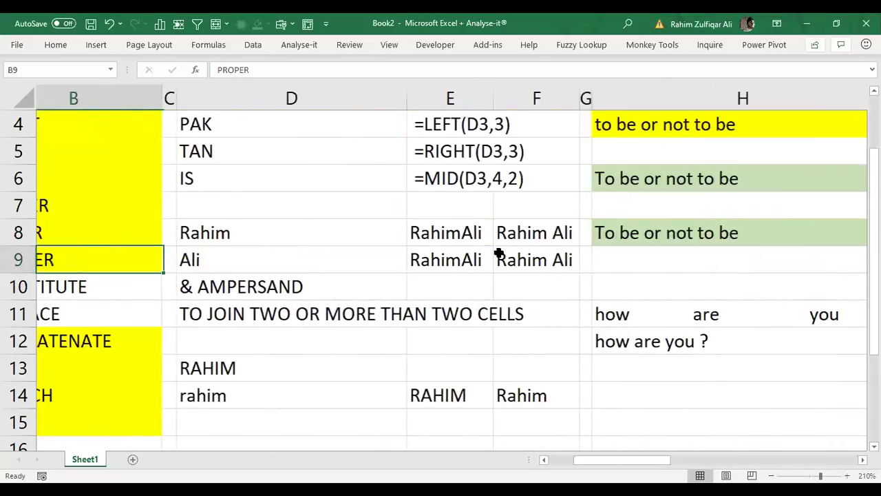
key("Left")
key("Right")
key("Right")
key("Right")
key("Right")
key("Right")
key("Right")
key("Right")
key("Right")
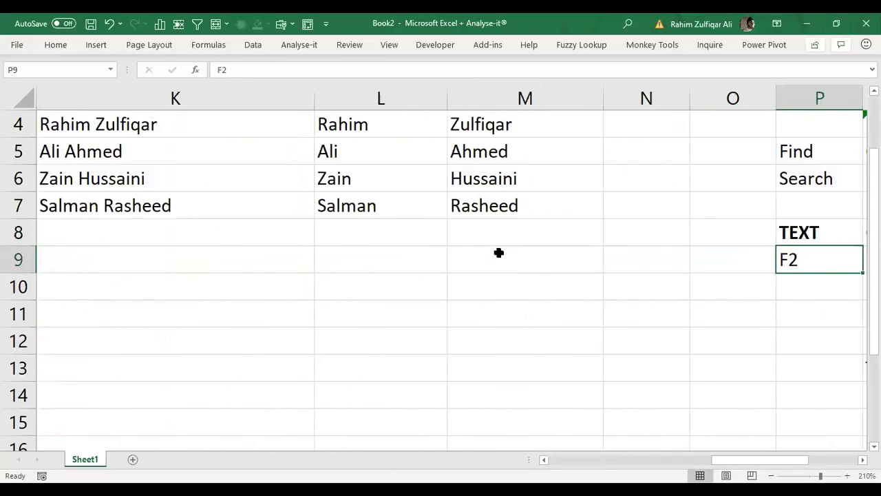
key("Right")
key("Right")
key("Right")
key("Left")
key("Left")
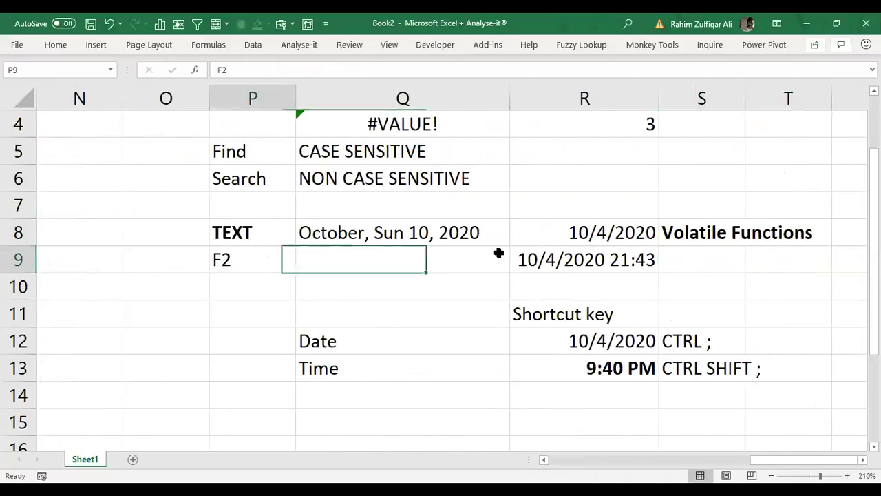
key("Left")
key("Left")
key("Left")
key("Left")
key("Left")
key("Left")
key("Up")
key("Up")
key("Up")
key("Up")
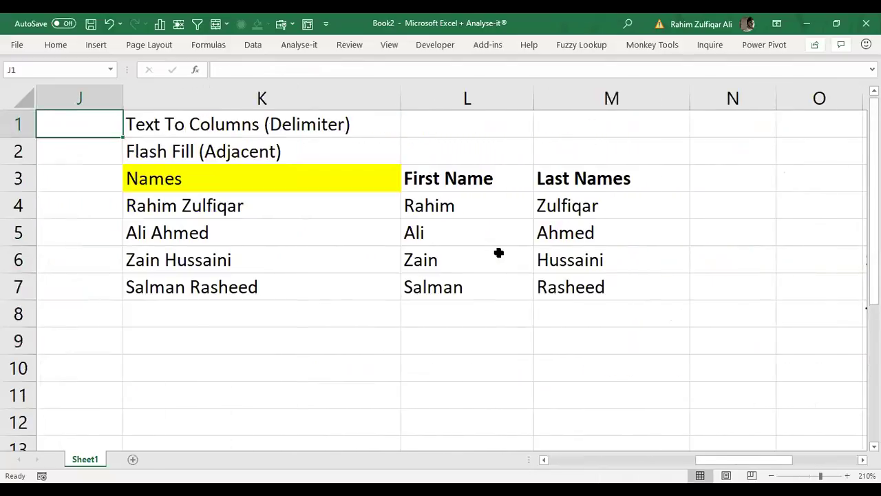
key("Right")
key("Down")
key("Down")
key("Down")
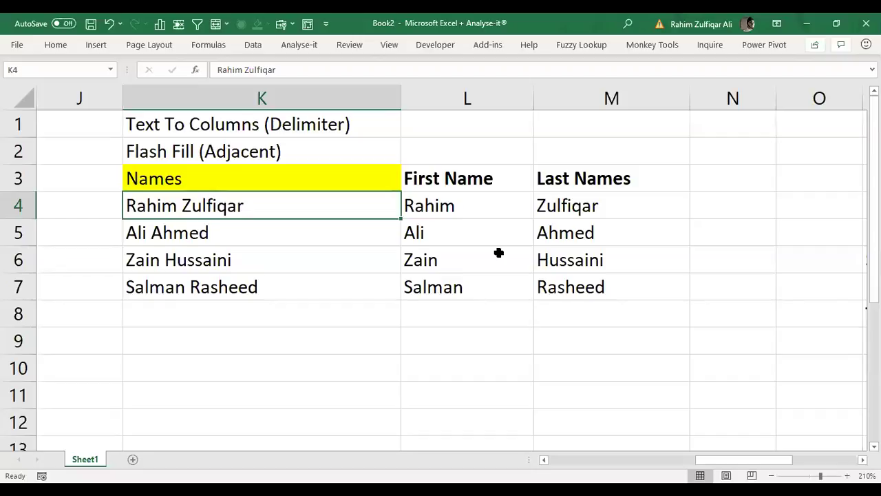
key("Right")
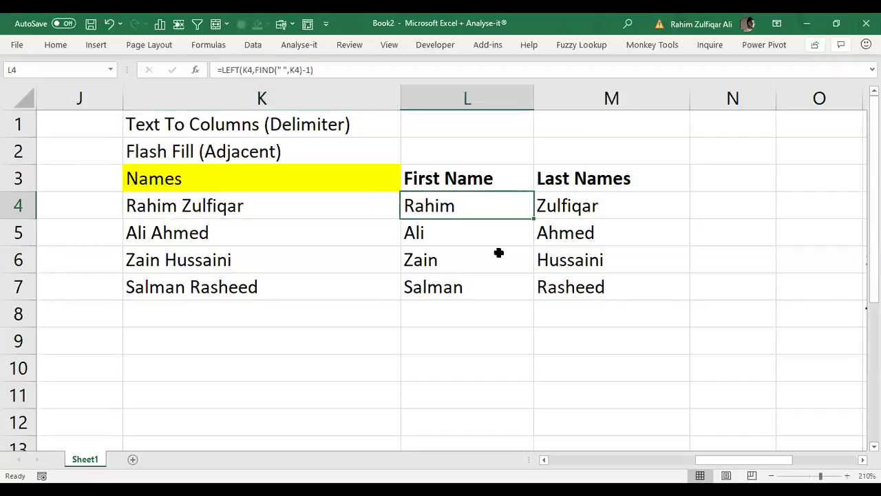
key("Right")
key("Right")
key("Right")
key("Right")
key("Right")
key("Right")
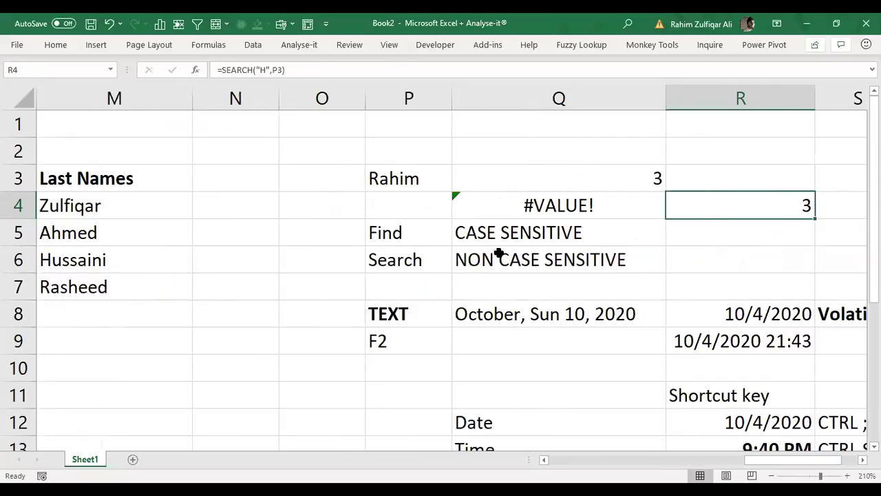
key("Right")
key("Right")
key("Down")
key("Down")
key("Down")
key("Down")
key("Down")
key("Left")
key("Left")
key("Up")
key("Up")
key("Up")
key("Up")
key("Up")
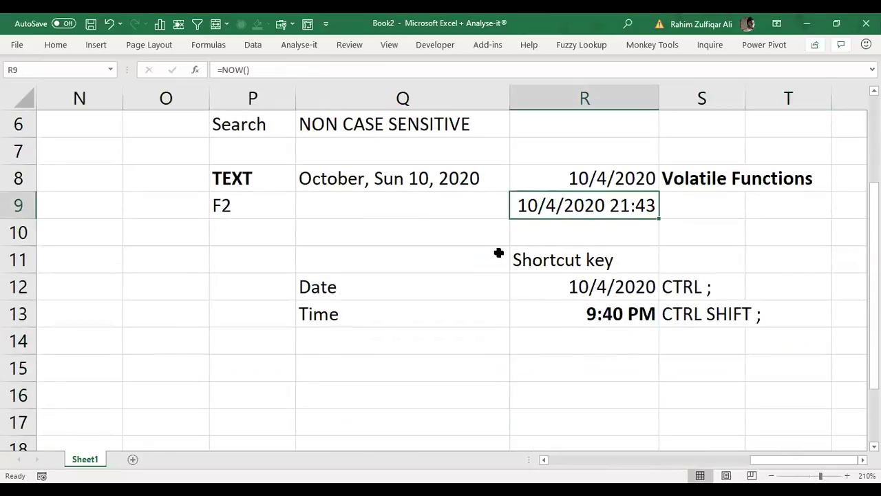
key("F2")
key("Escape")
key("Down")
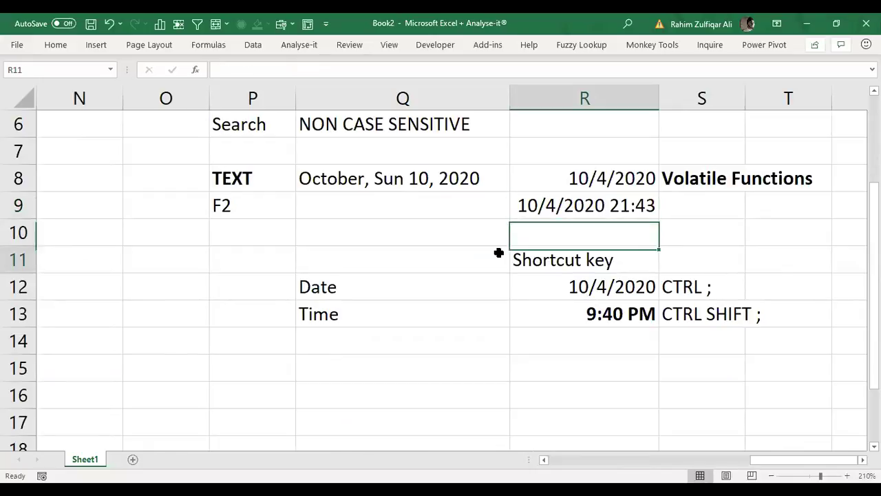
key("Down")
key("Down")
key("Down")
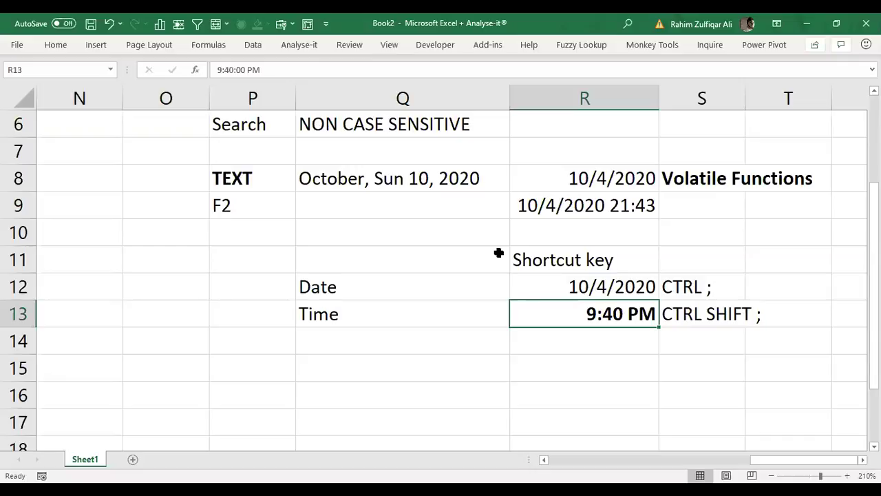
Step: Highlight the TEXT entry in B16 of the function list with yellow fill
key("Right")
scroll(499, 253, "right", 5)
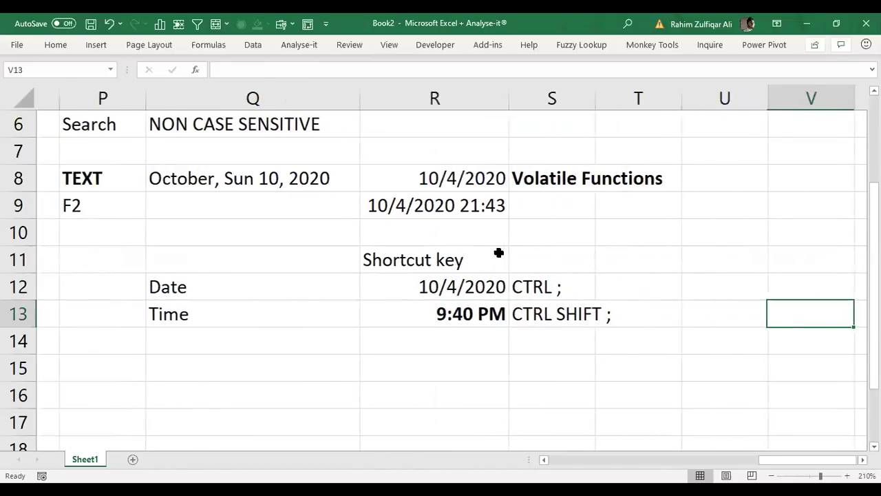
key("ctrl+Left")
key("ctrl+Left")
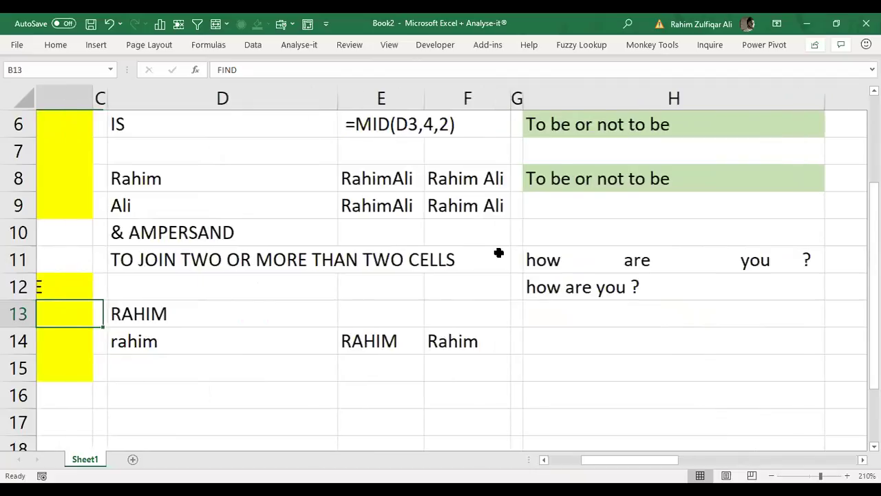
key("ctrl+Left")
key("Up")
key("Right")
key("Down")
key("Down")
key("Down")
key("Down")
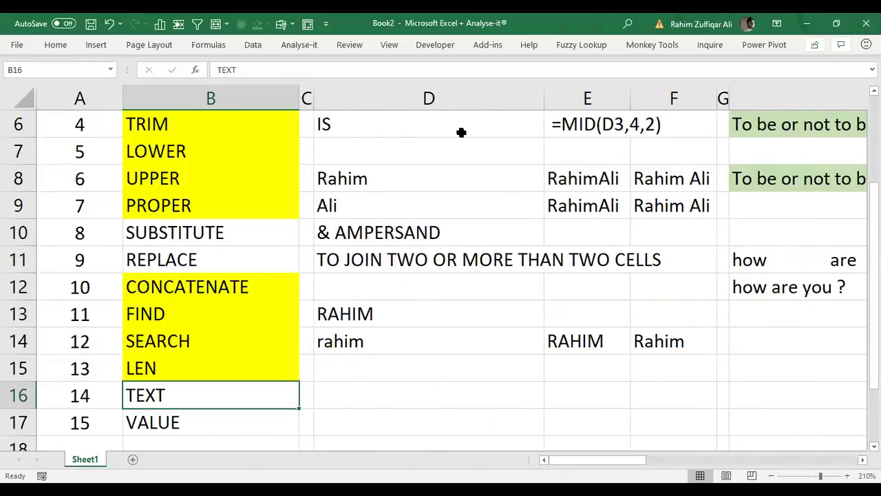
left_click(79, 48)
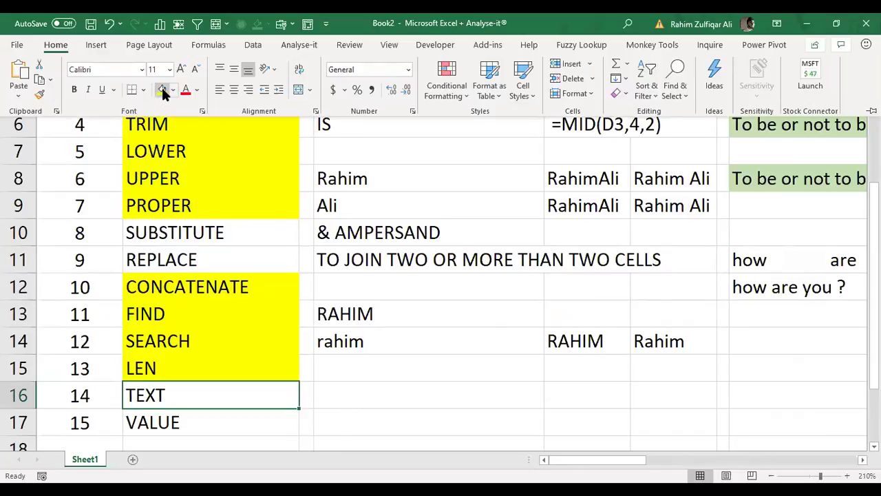
left_click(162, 90)
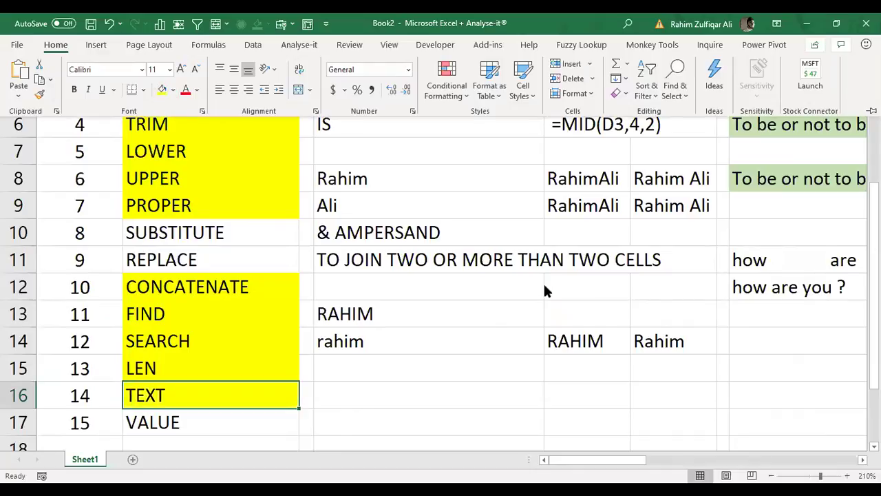
left_click(545, 287)
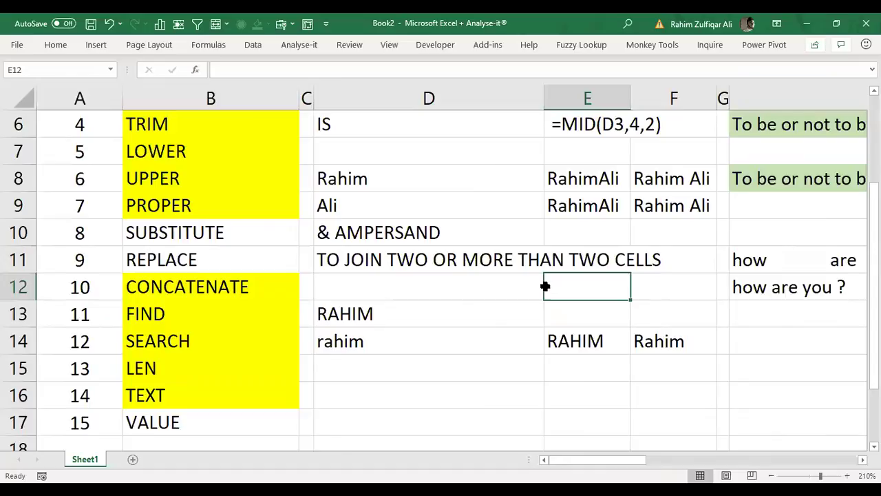
key("Right")
key("Right")
key("Right")
key("Right")
key("Right")
key("Right")
key("Right")
key("Right")
key("Right")
key("Right")
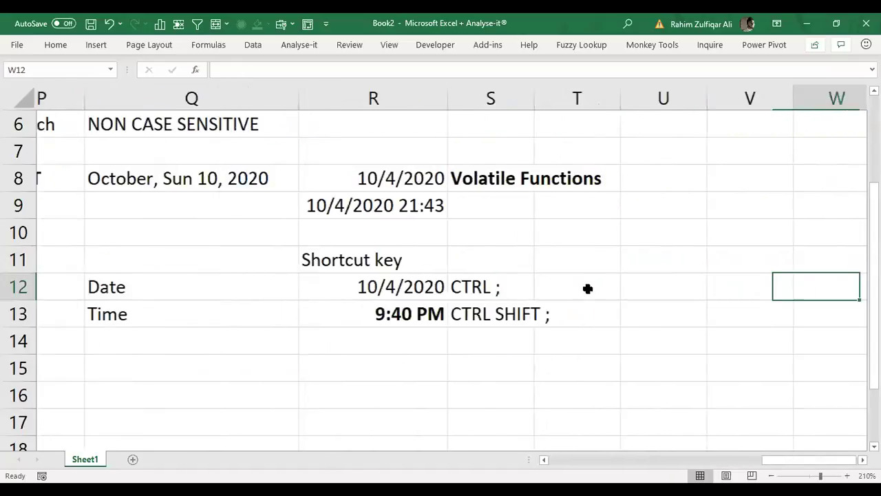
key("Right")
key("Right")
key("Right")
Step: Type 100 in V9 and Rs. 100 in X9
key("Right")
key("Left")
key("Left")
key("Left")
key("Up")
key("Up")
key("Up")
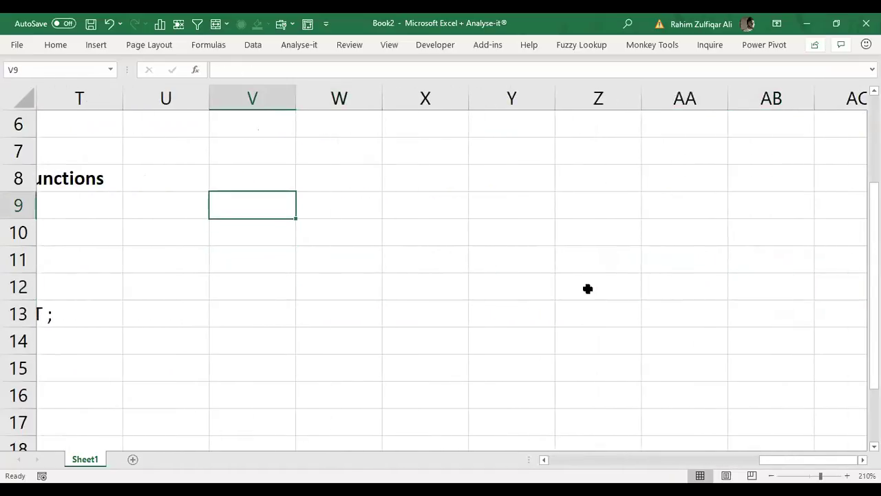
type("100")
key("Return")
key("Up")
key("Right")
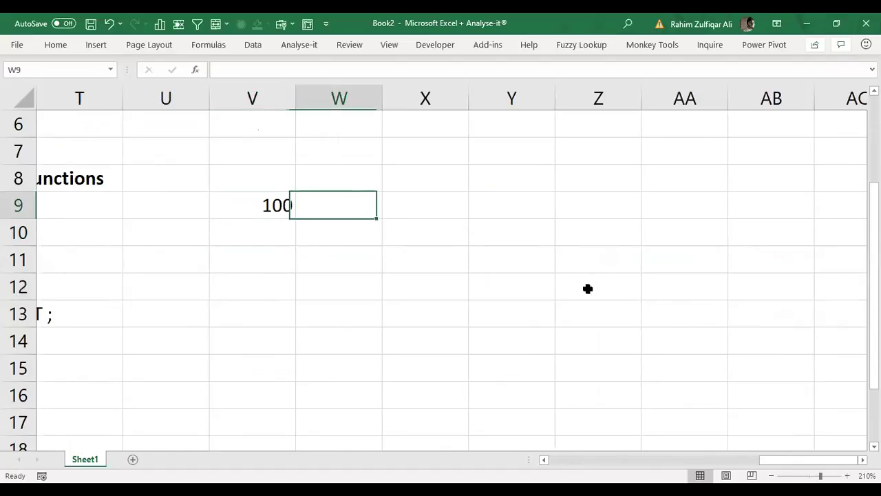
key("Right")
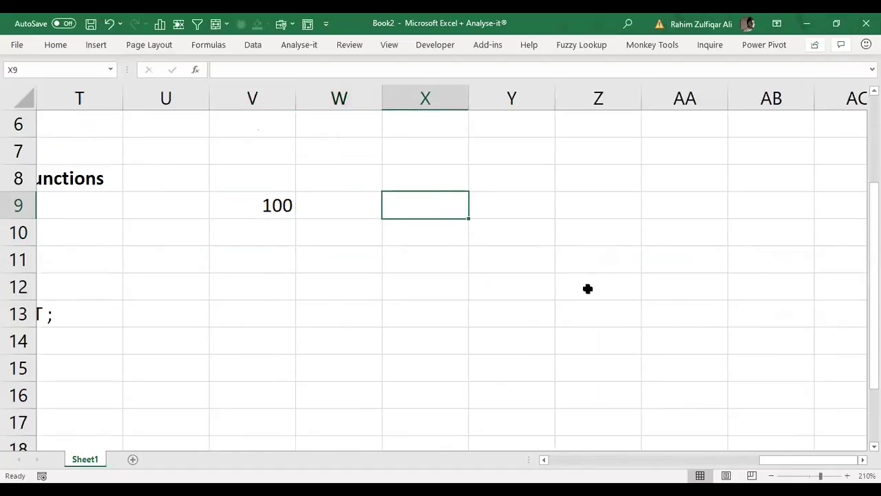
type("Rs. 100")
key("Return")
Step: Fill the 100 in V9 with yellow, then select X9 for its own fill
key("Up")
key("Left")
key("Left")
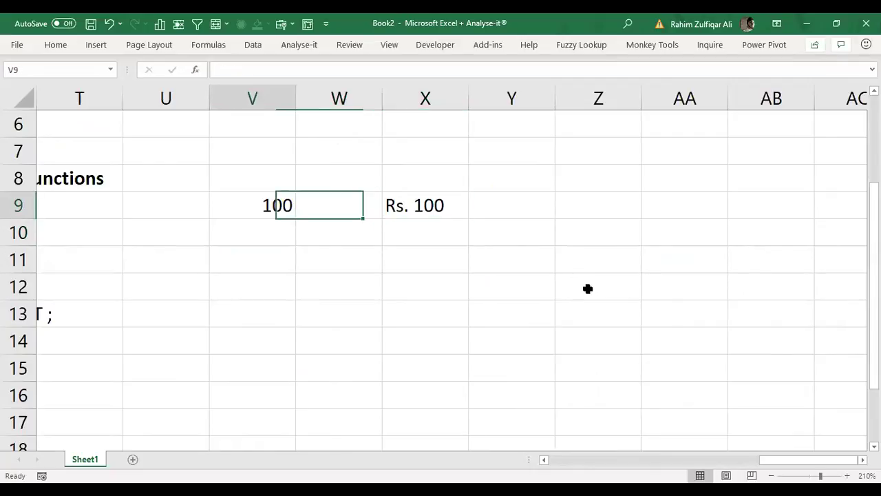
left_click(55, 44)
left_click(159, 91)
left_click(426, 201)
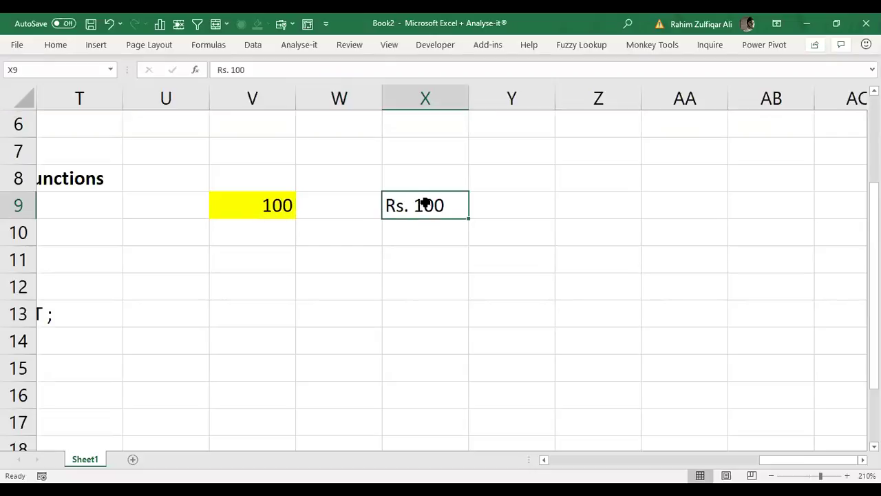
left_click(67, 46)
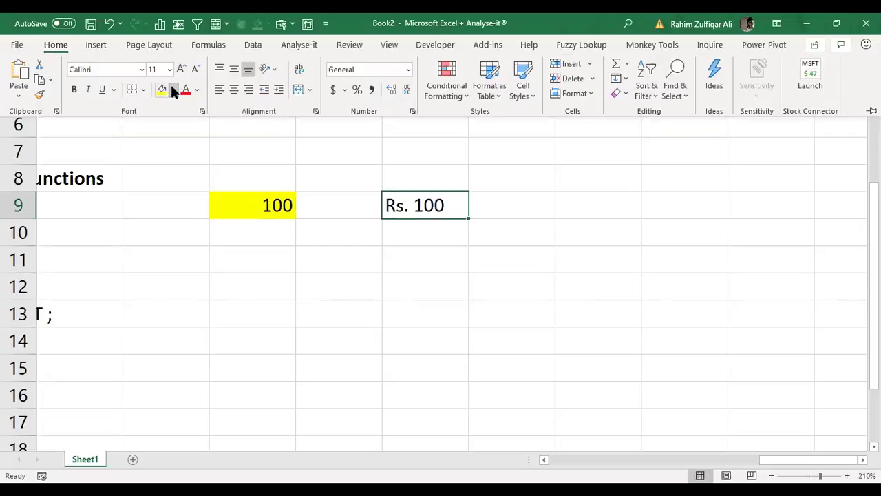
Step: Fill X9 light green and add the heading TEXT FUNCTION in X8
left_click(367, 185)
left_click(399, 180)
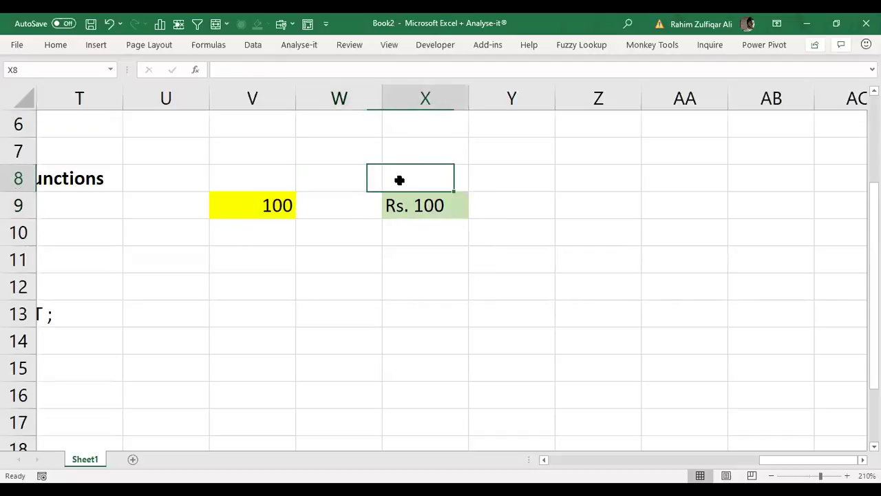
type("TEXT ")
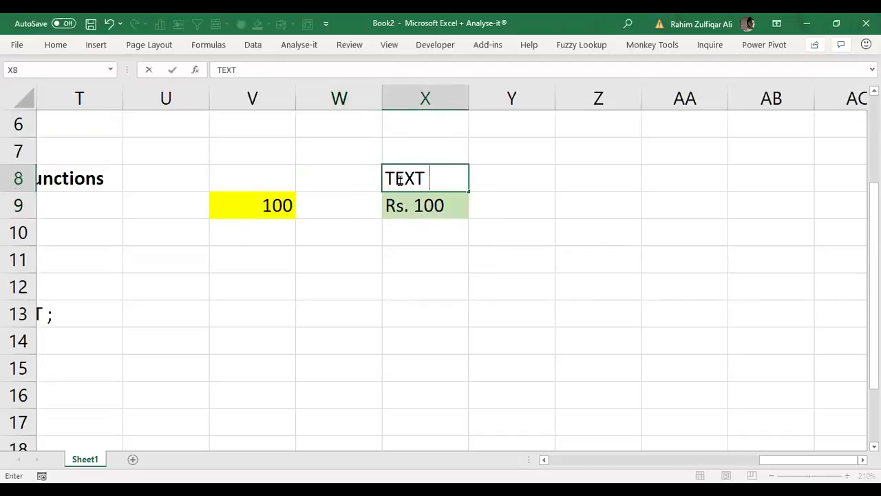
type("FUNCTION")
key("Return")
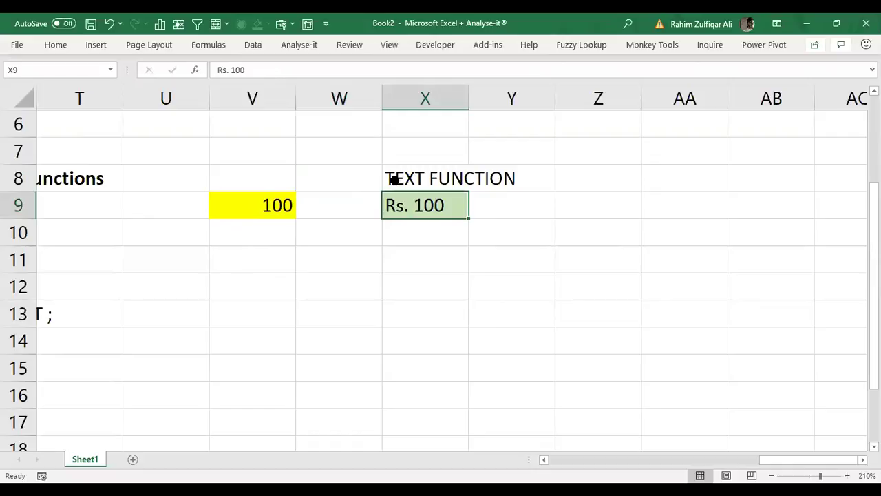
Step: Move between V9, X9 and the X8 heading to review the new example
key("Left")
key("Left")
key("Right")
key("Right")
key("Up")
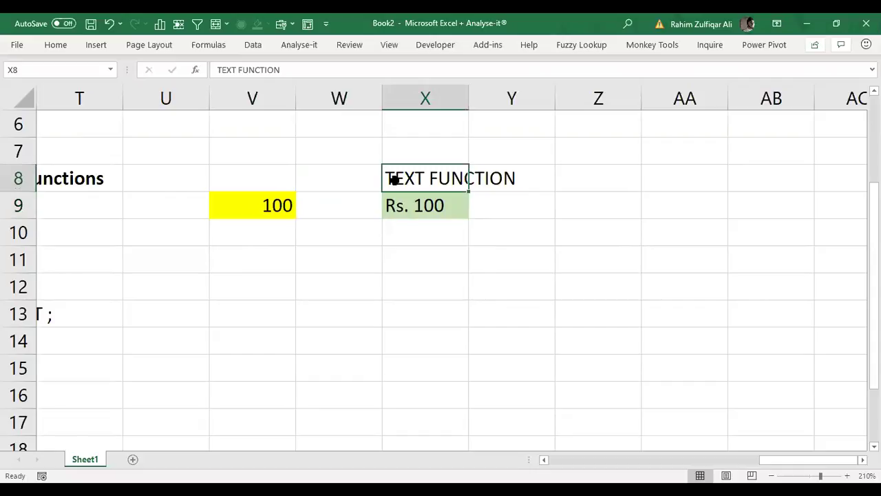
key("Down")
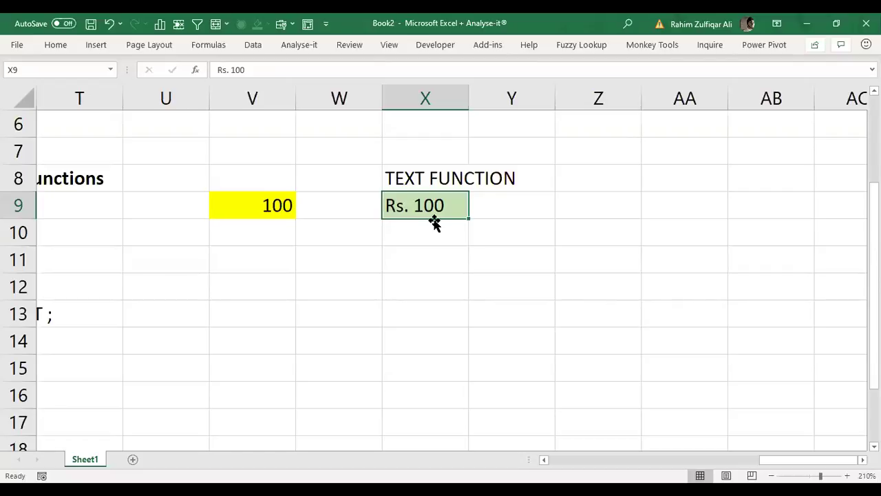
key("Return")
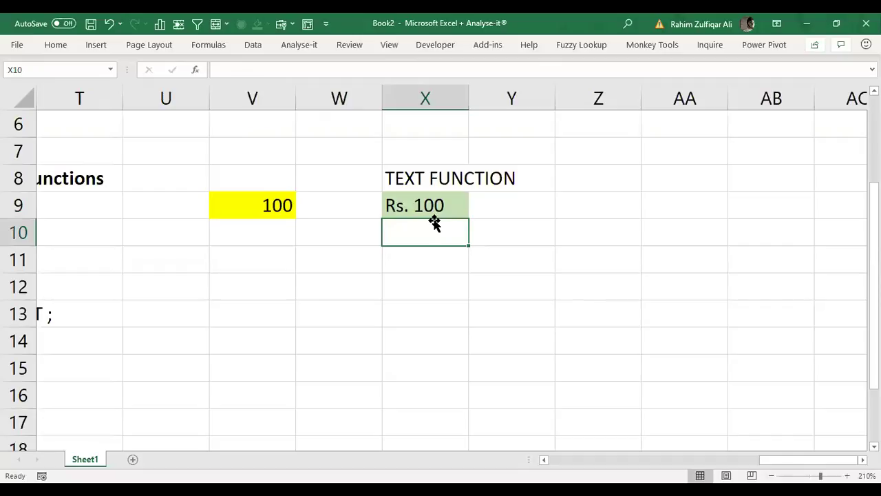
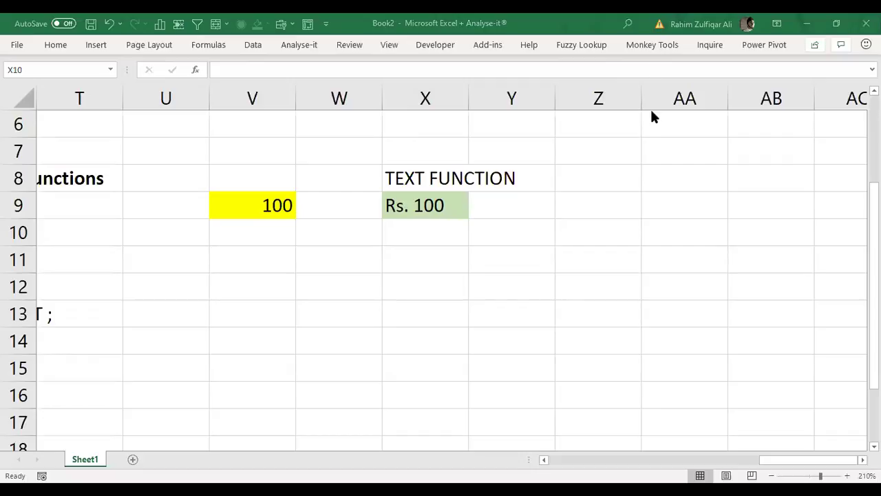
Step: Select the Rs. 100 result in X9, then move through rows 9 and 17 to review the examples
left_click(446, 207)
left_click(386, 45)
left_click(405, 219)
key("Left")
key("Left")
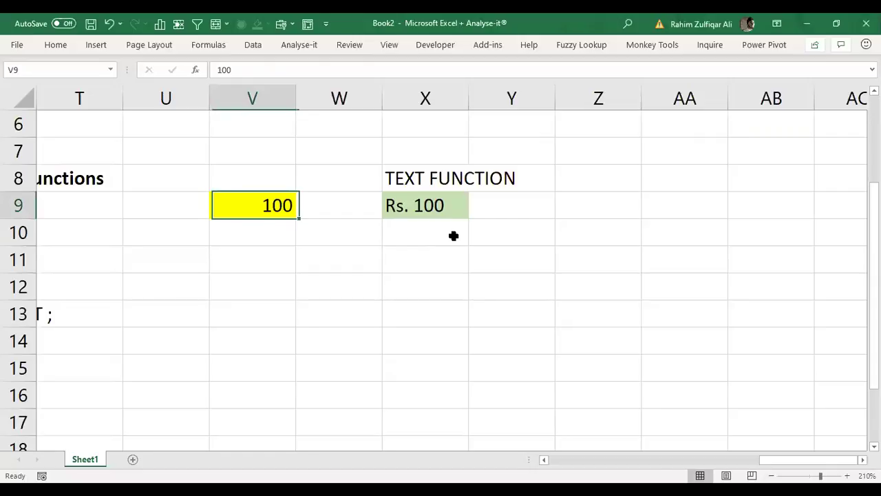
key("Left")
key("Left")
key("Left")
key("Left")
key("Left")
key("Left")
key("Left")
key("Left")
key("Left")
key("Down")
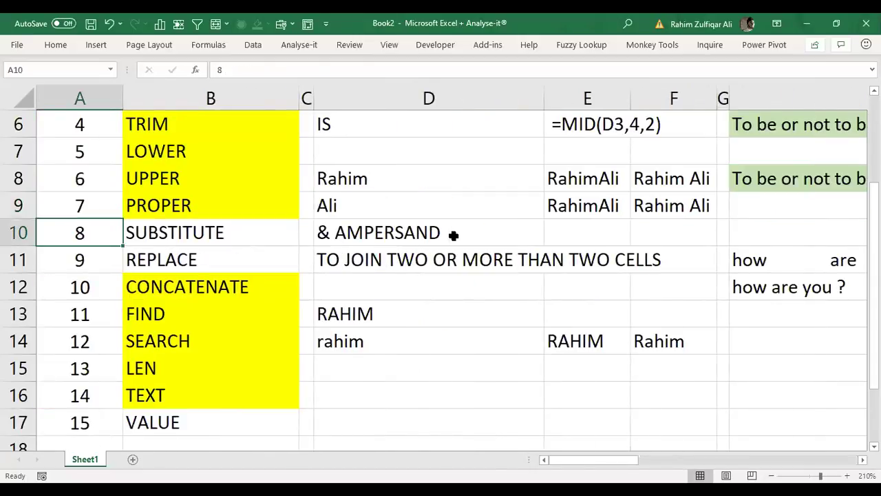
key("Right")
key("Down")
key("Down")
key("Down")
key("Down")
key("Down")
key("Down")
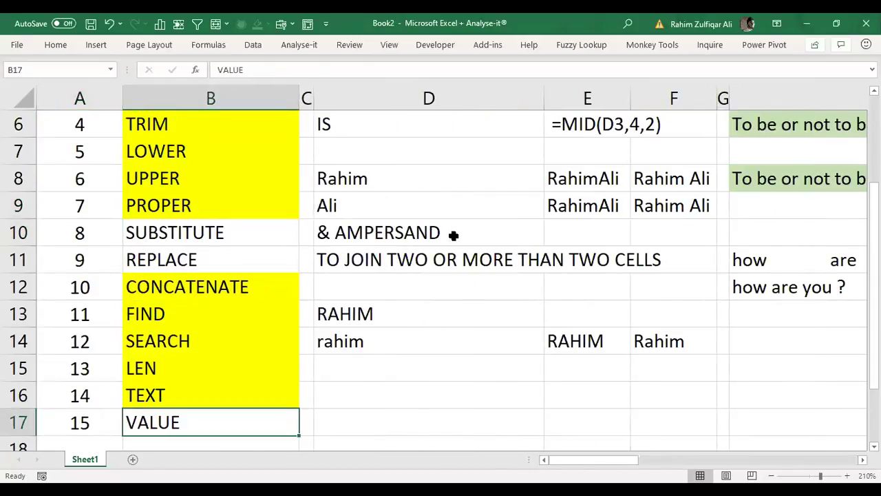
key("Right")
key("Right")
key("Right")
key("Right")
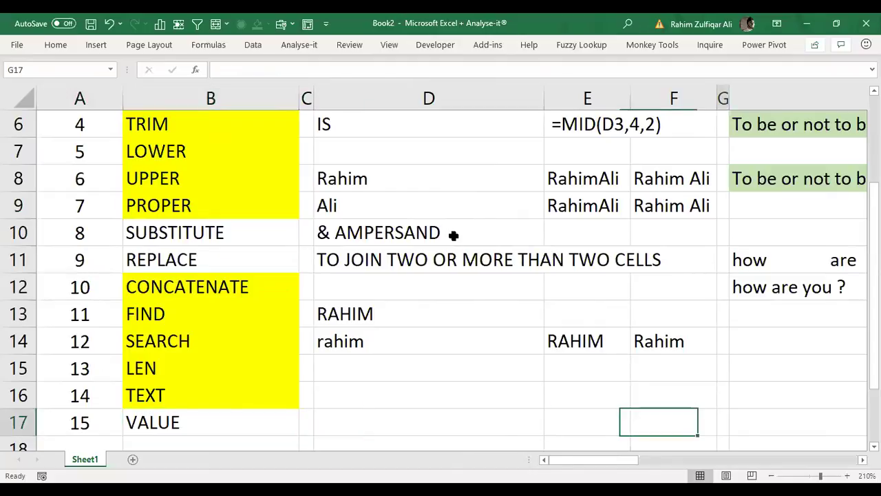
key("Right")
key("Right")
key("Right")
key("Right")
key("Right")
key("Right")
key("Right")
key("Right")
key("Right")
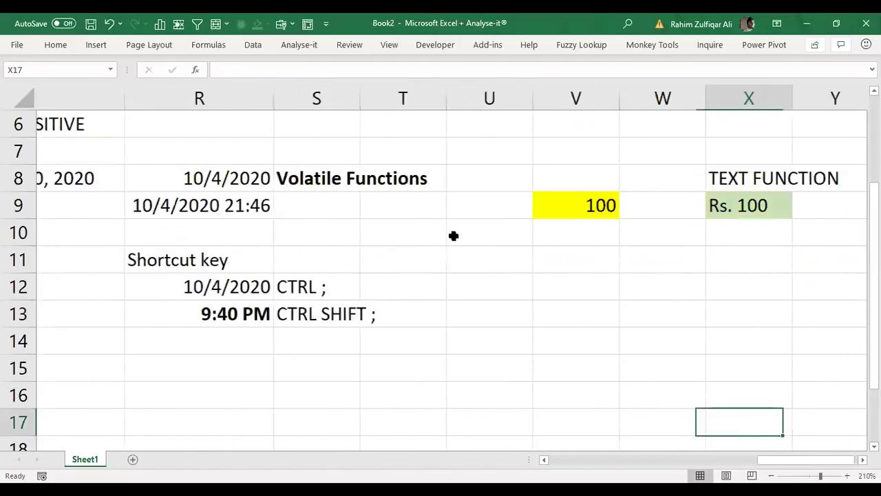
key("Home")
key("Right")
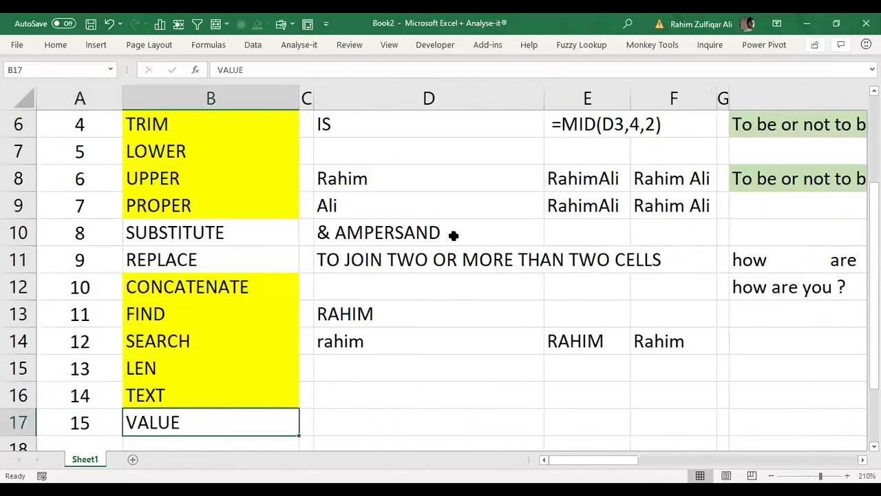
Step: Jump up to the 15 TEXT FUNCTIONS heading and scan column B from PROPER to TEXT, ending on LEFT
key("ctrl+Up")
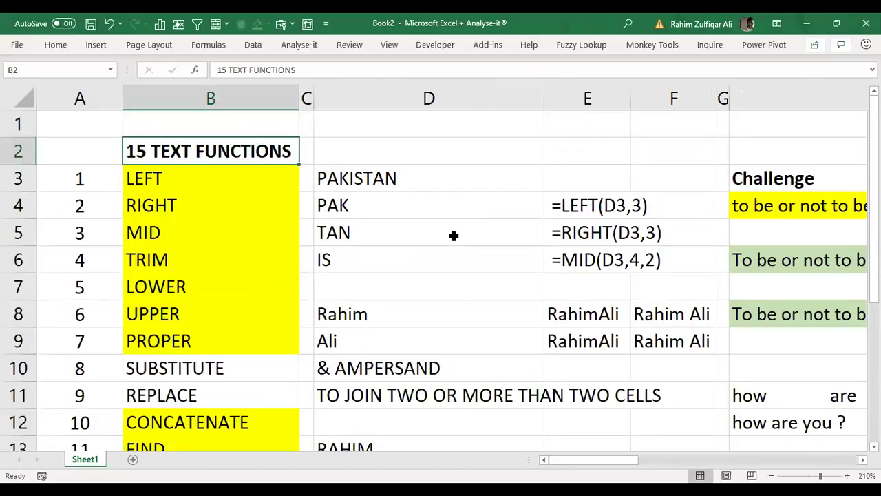
key("Down")
key("Down")
key("Down")
key("Down")
key("Down")
key("Down")
key("Down")
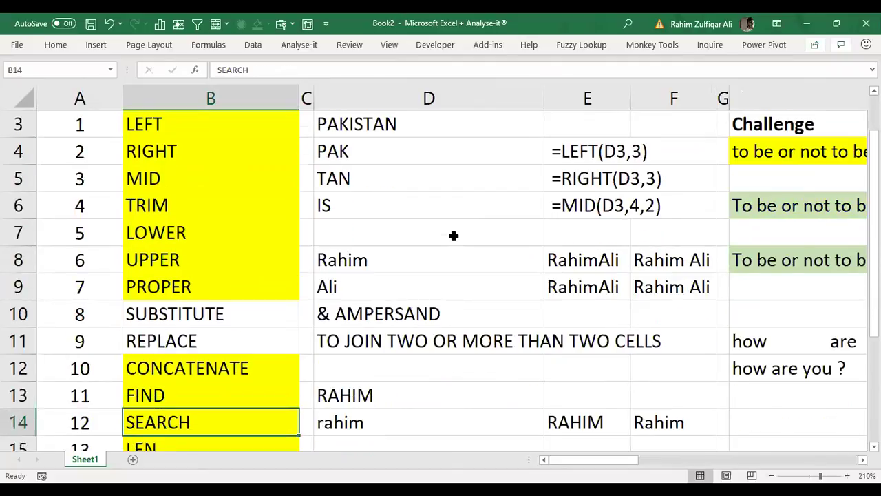
key("Down")
key("Down")
key("Down")
key("Down")
key("Down")
key("Down")
key("Up")
key("Up")
key("Up")
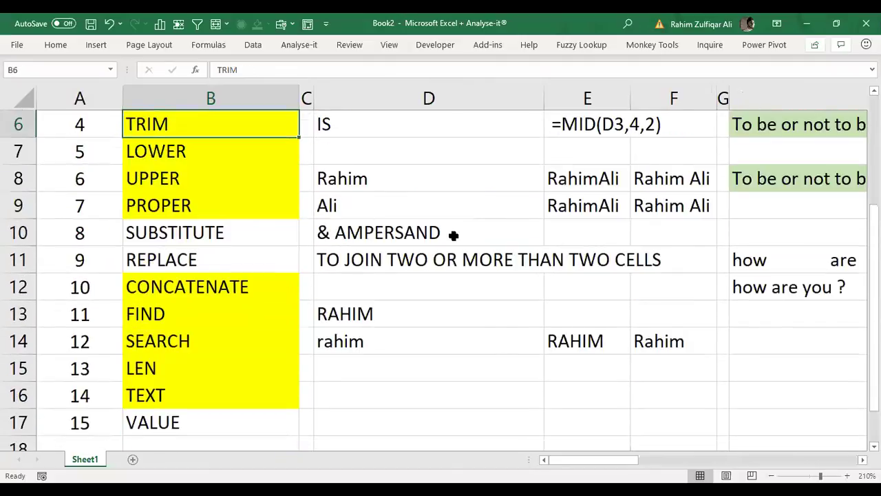
key("Up")
key("Up")
key("Up")
key("Down")
key("Down")
key("Down")
key("Down")
key("Down")
key("Down")
key("Down")
key("Down")
key("Down")
key("Down")
key("Down")
key("Down")
key("Down")
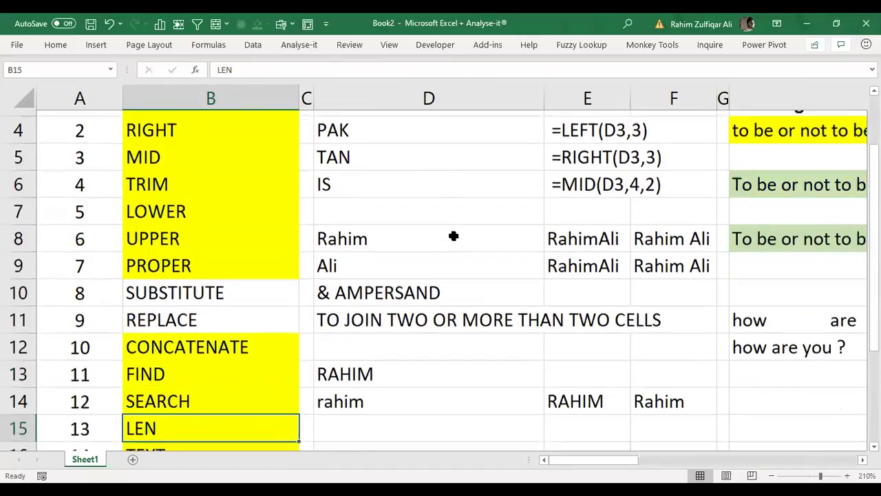
key("Down")
key("Up")
key("Up")
key("Up")
key("Up")
key("Up")
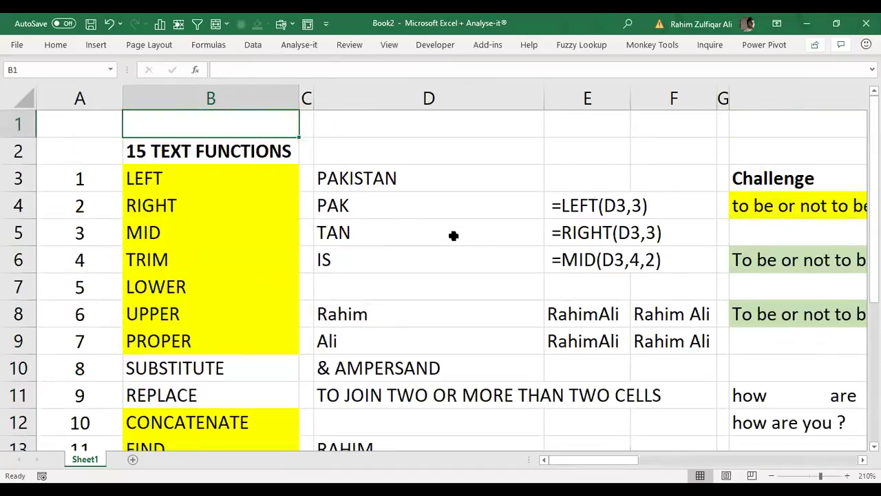
key("Down")
key("Down")
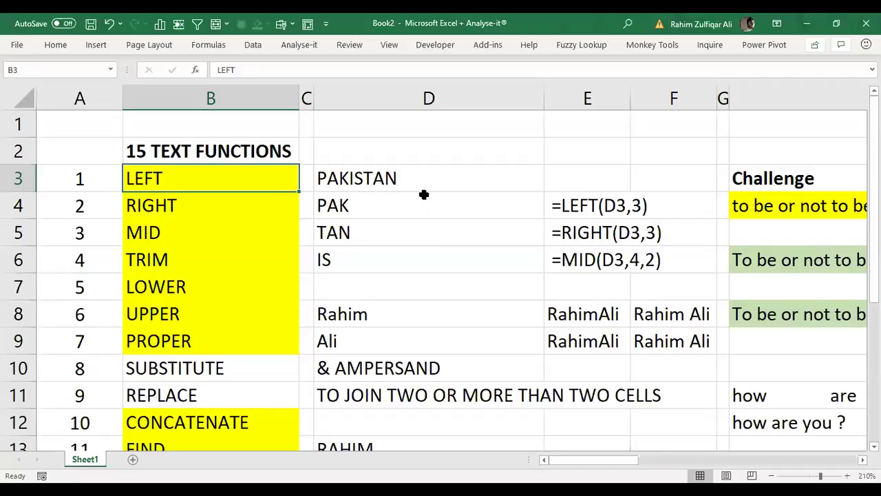
left_click(454, 356)
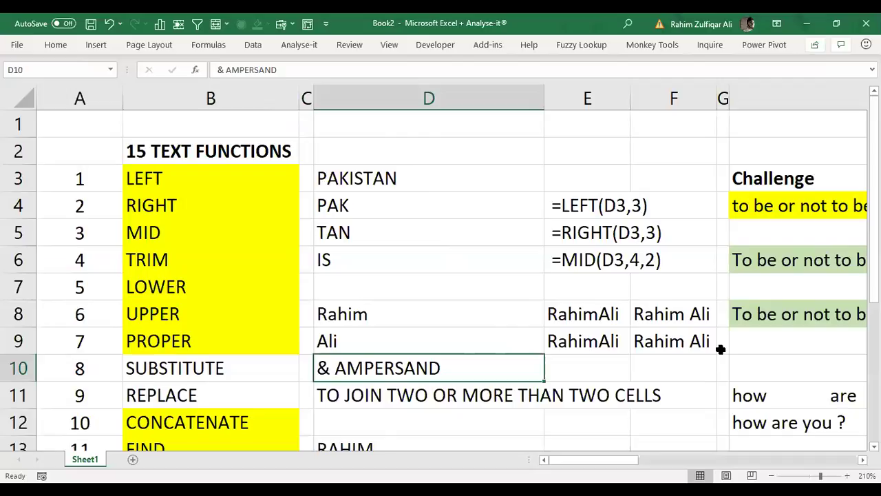
key("Down")
key("Down")
key("Down")
key("Down")
key("Down")
key("Up")
key("Up")
key("Up")
key("Up")
key("Up")
key("Up")
key("Up")
key("Down")
key("Down")
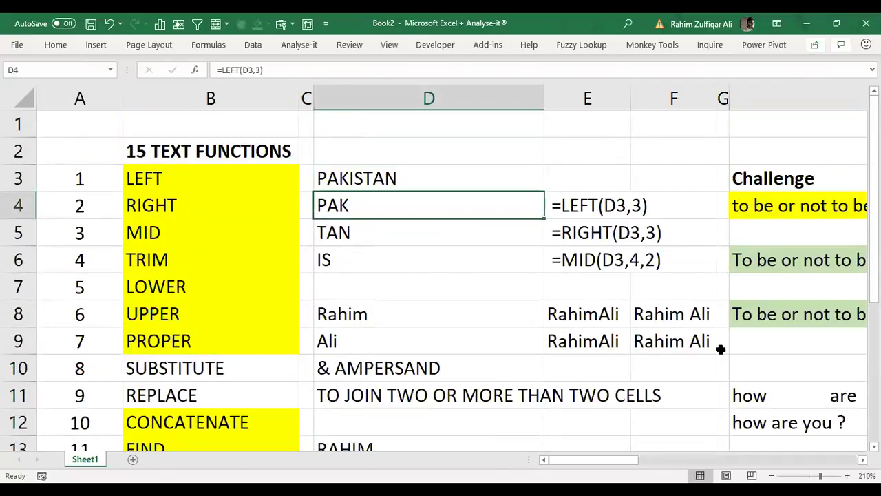
key("Down")
key("Down")
key("Down")
key("Down")
key("Right")
key("Right")
key("Right")
key("Right")
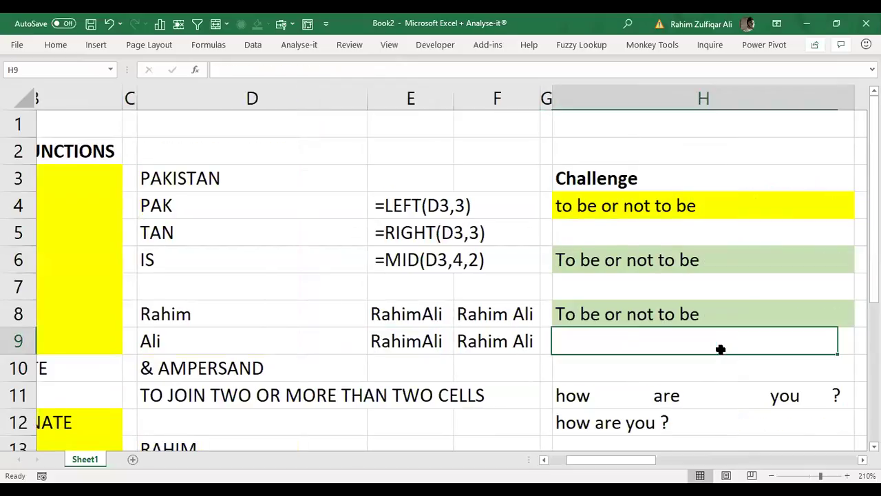
key("Up")
key("Up")
key("Up")
key("Up")
key("Up")
key("Left")
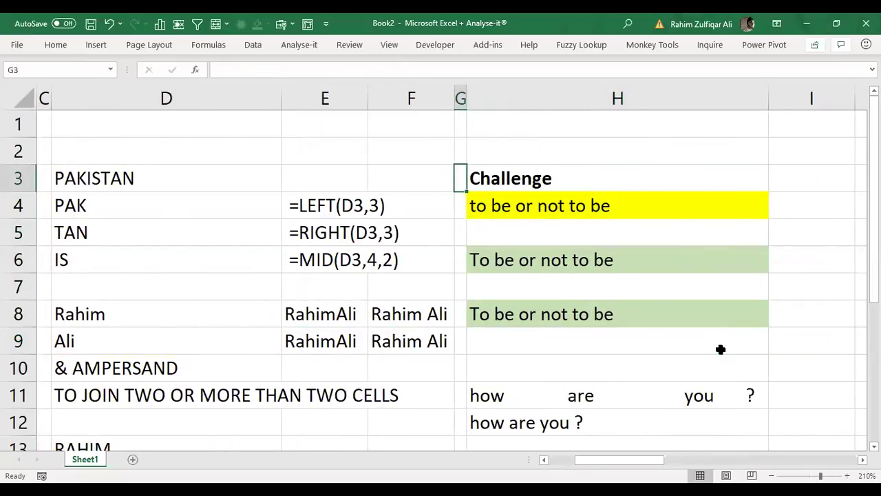
key("Left")
key("Left")
key("Left")
key("Down")
key("Down")
key("Down")
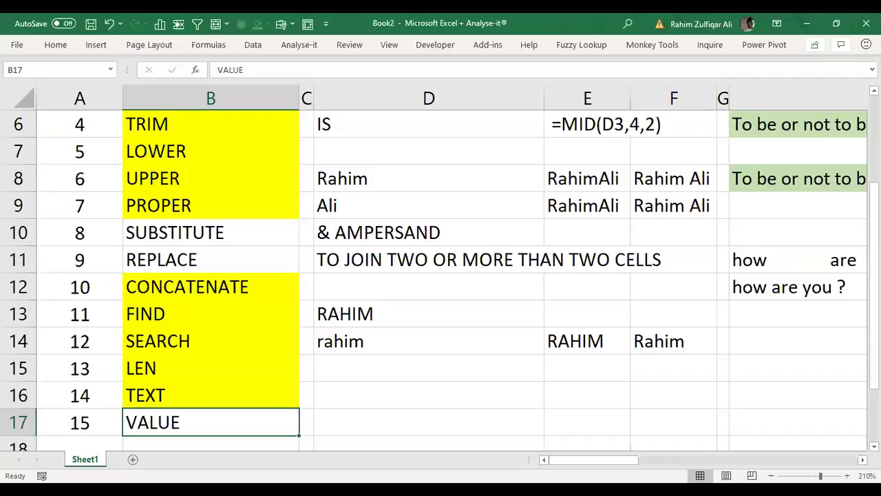
left_click(227, 233)
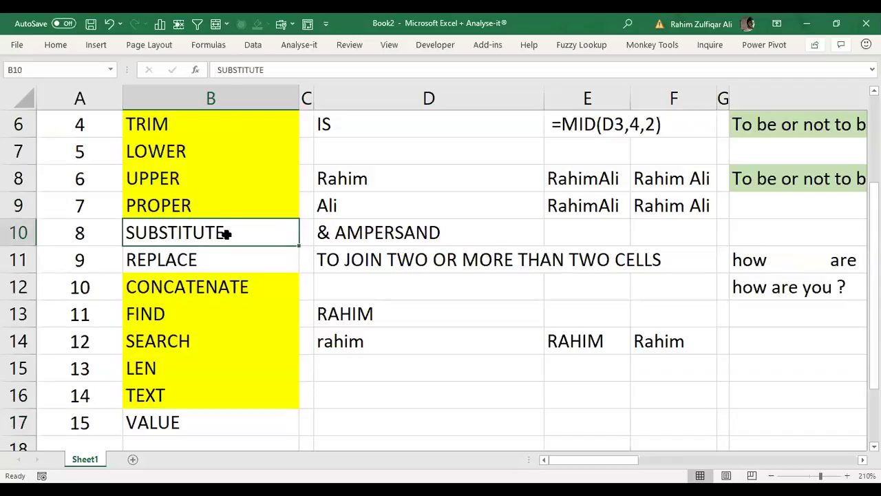
key("ctrl+Up")
scroll(227, 234, "up", 1)
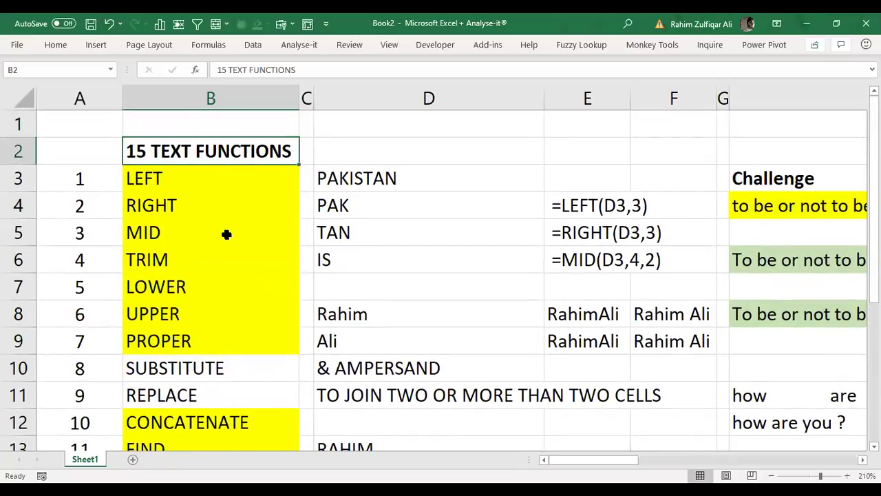
key("ctrl+Down")
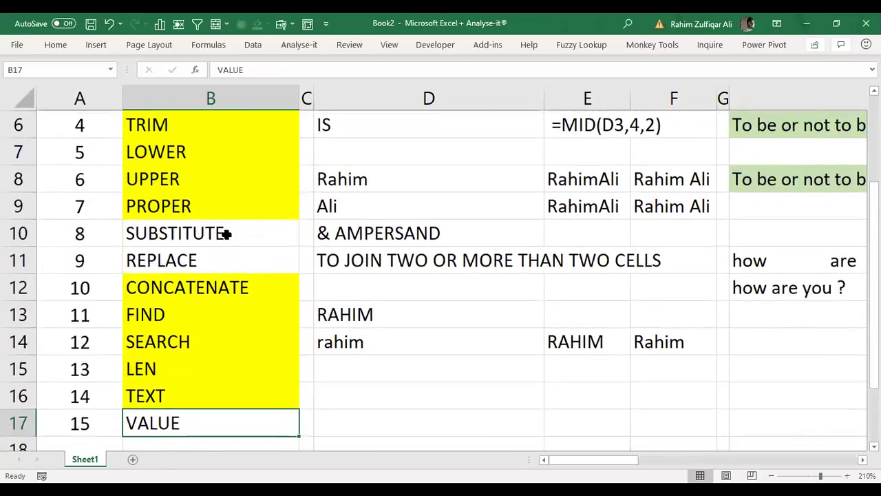
key("Up")
key("Up")
key("Up")
key("Up")
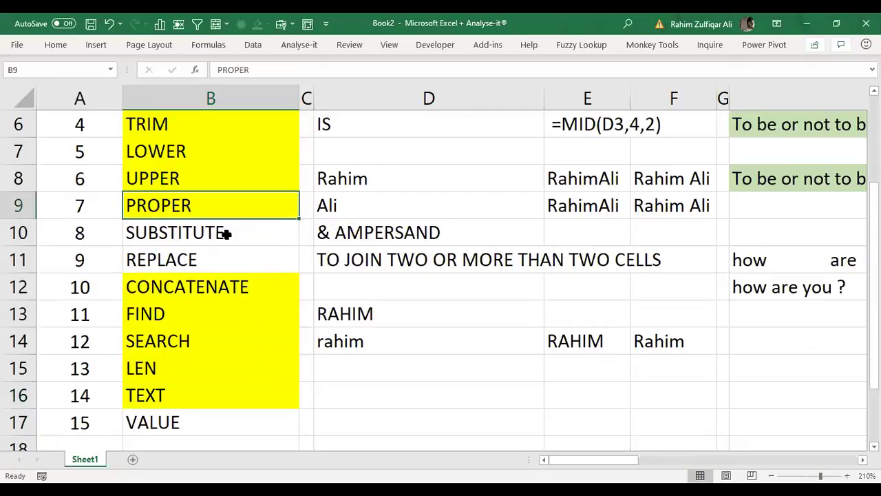
key("Down")
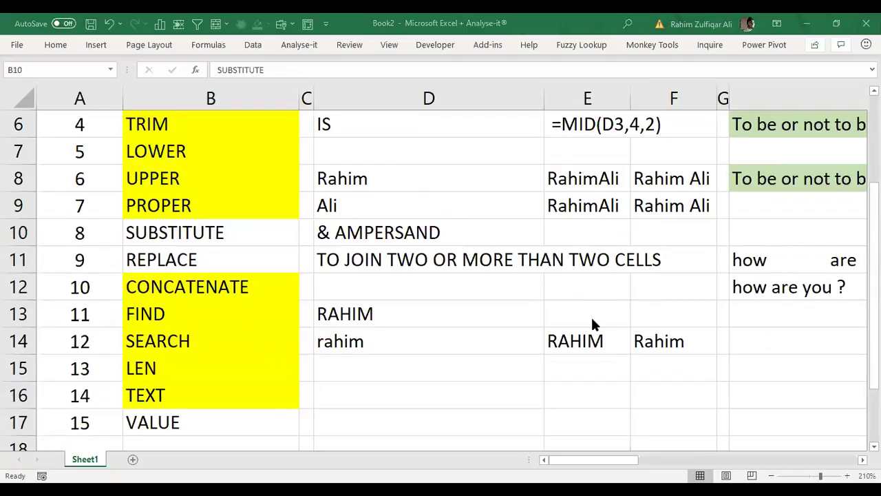
Step: Enter the numbers 12, 43, 65 and 12 in AA7:AA10
left_click(600, 387)
key("Up")
key("Up")
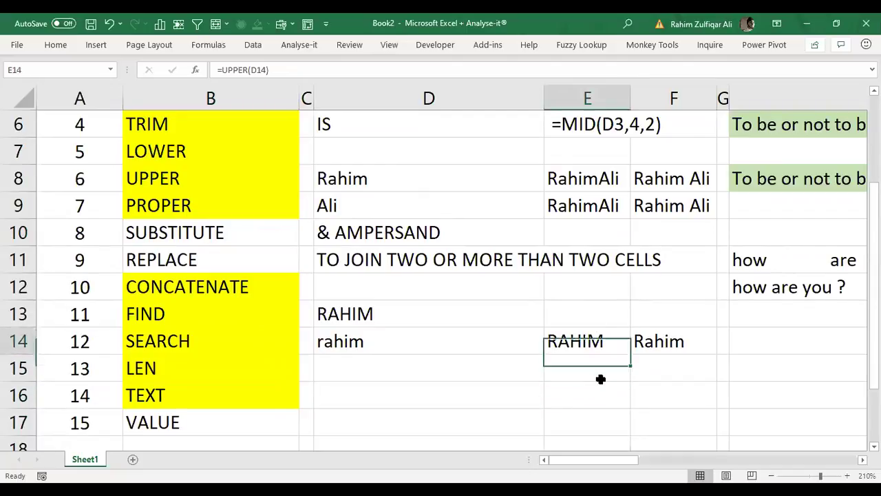
key("Up")
key("Right")
key("Right")
key("Right")
key("Right")
key("Right")
key("Right")
key("Right")
key("Right")
key("Right")
key("Right")
key("Right")
key("Right")
key("Right")
key("Right")
key("Right")
key("Right")
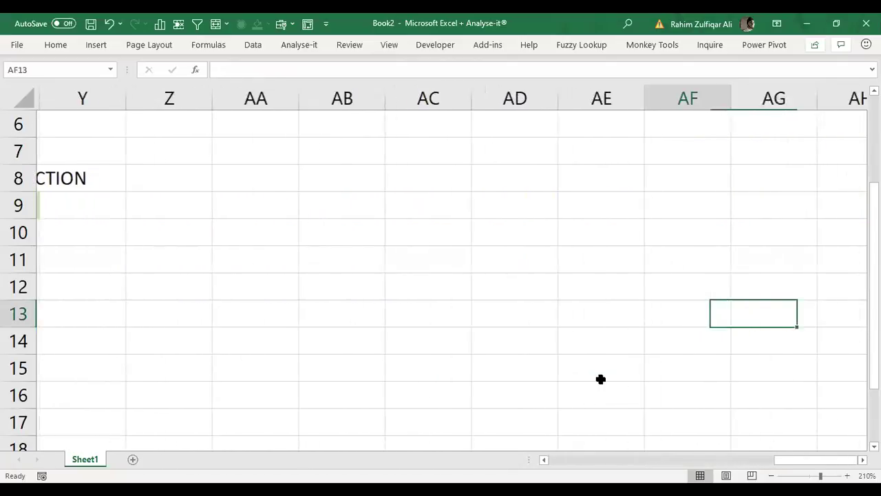
key("Left")
key("Left")
key("Left")
key("Up")
key("Up")
key("Up")
key("Up")
key("Up")
key("Up")
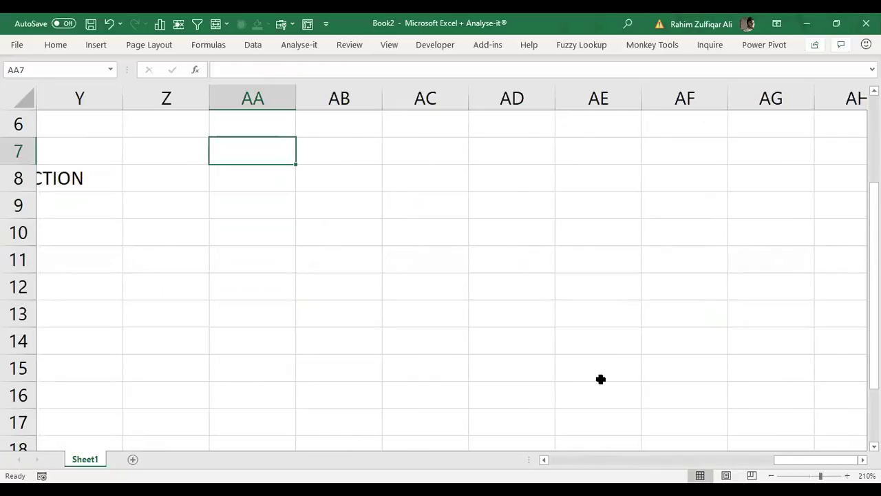
type("12")
key("Return")
type("43")
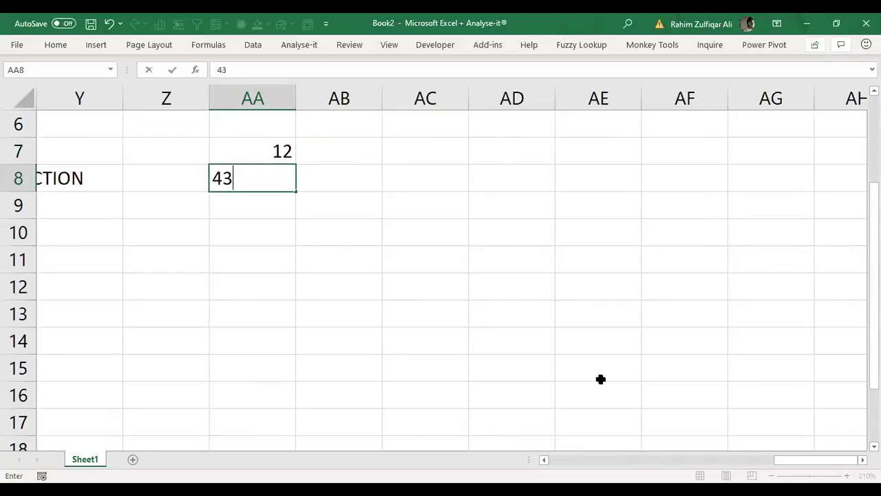
key("Return")
type("6")
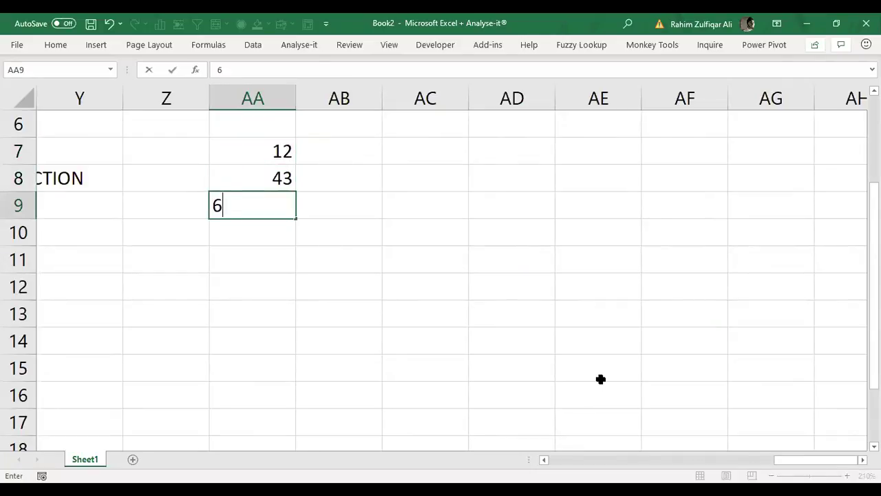
type("5")
key("Return")
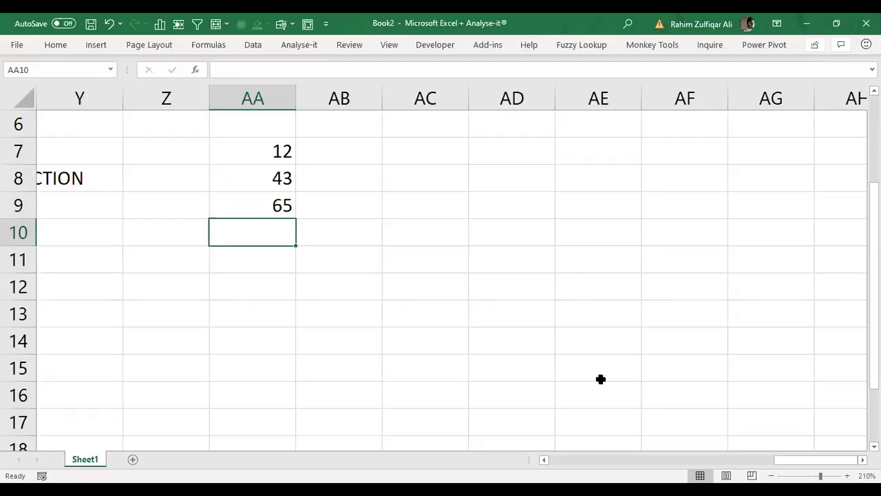
type("12")
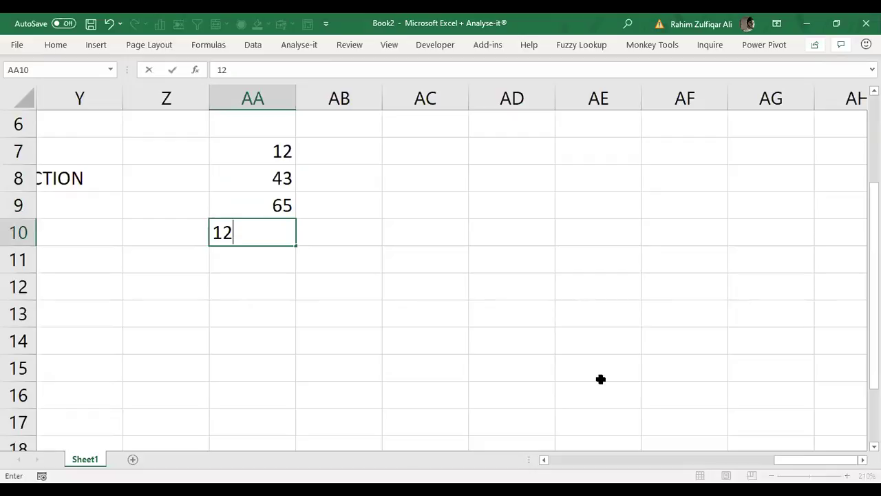
key("Return")
Step: Enter two first names in AA11:AA12 and the first name followed by 12 in AA13
key("Up")
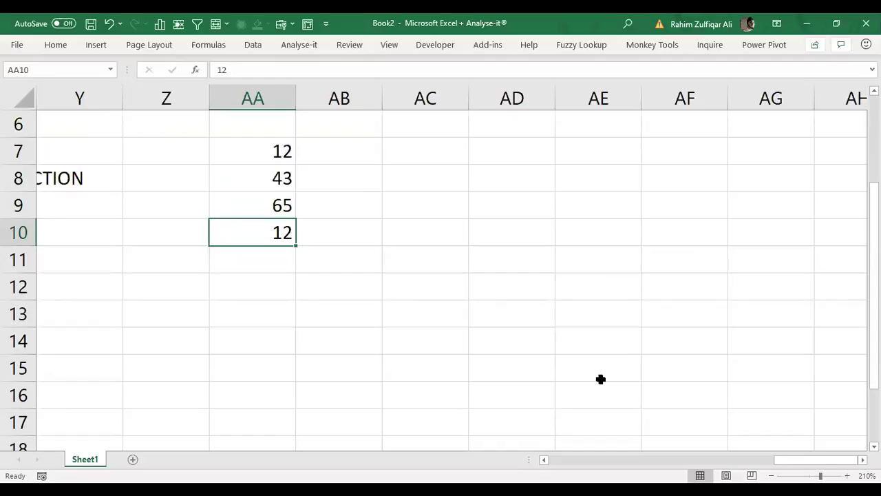
key("Up")
key("Up")
key("Up")
key("Up")
key("Down")
key("Down")
key("Down")
key("Down")
key("Down")
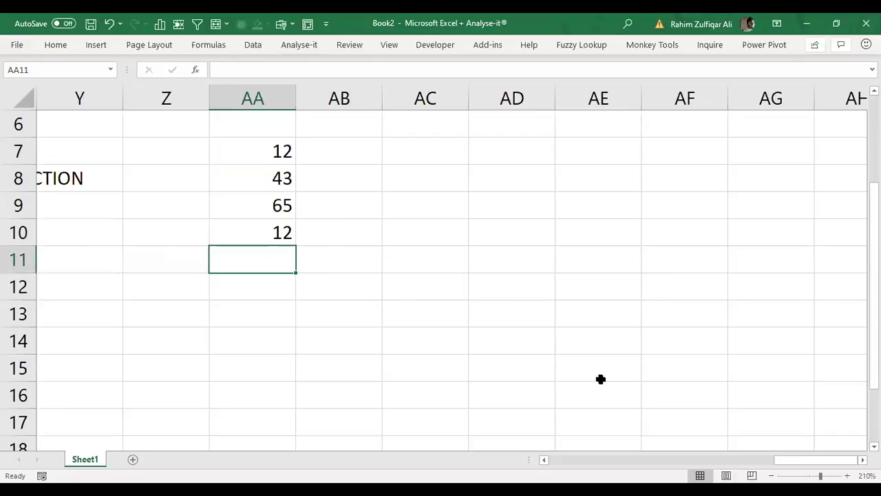
key("Up")
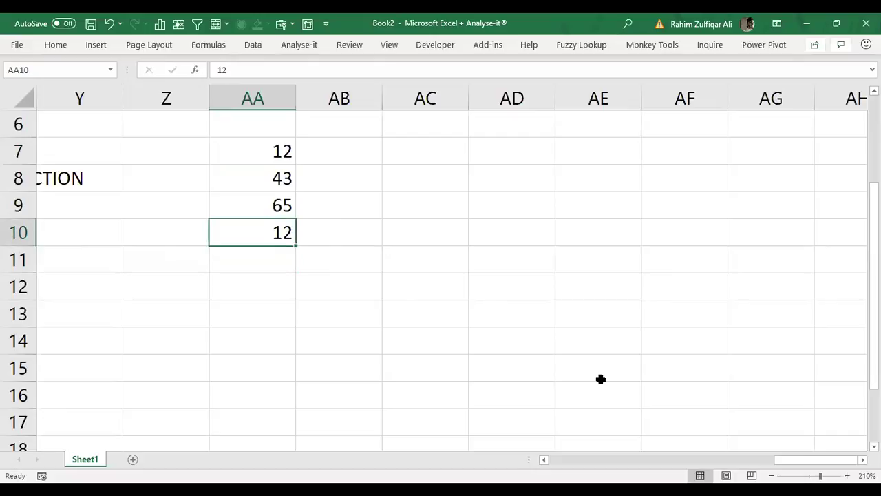
key("Up")
key("Up")
key("Up")
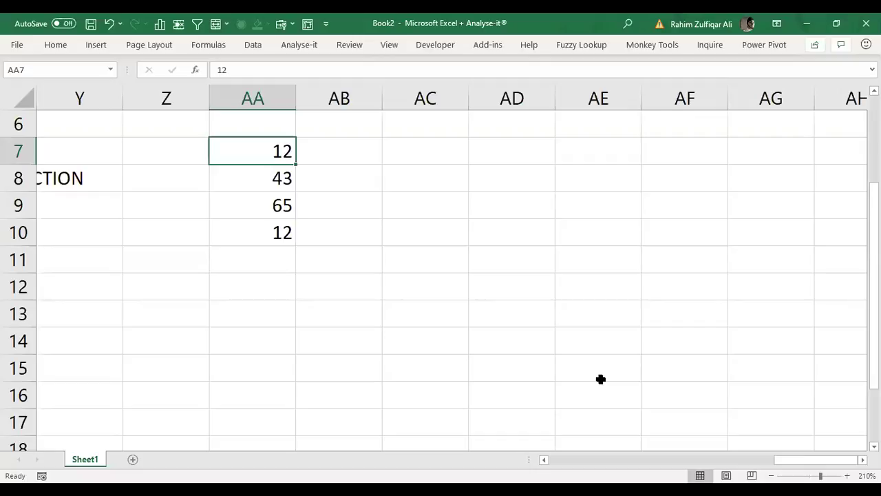
key("Down")
key("Down")
key("Down")
key("Down")
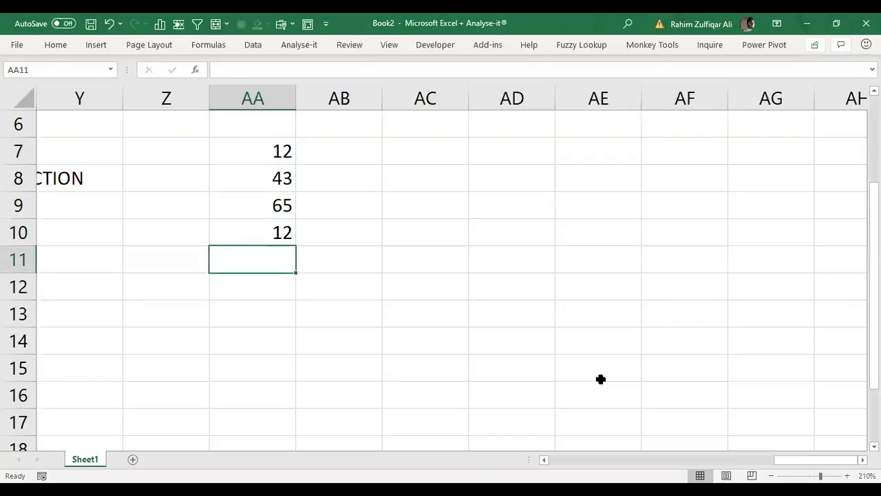
key("Up")
key("Up")
key("Up")
key("Up")
key("Down")
key("Down")
key("Down")
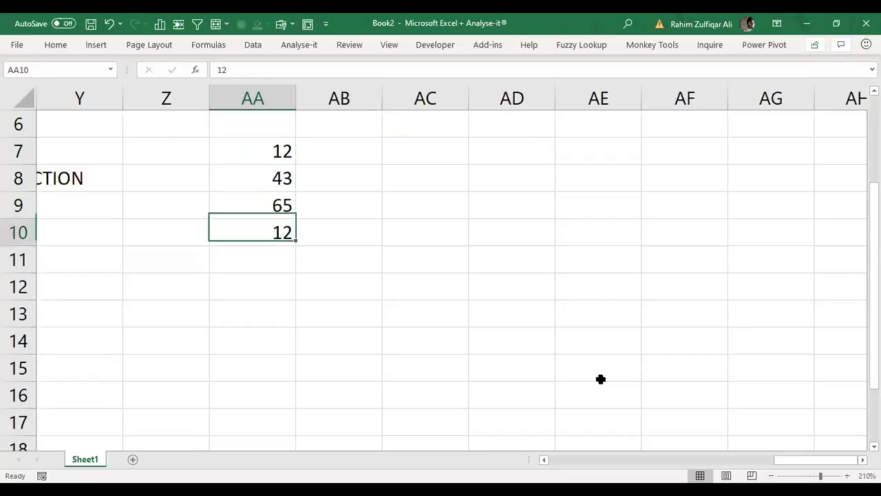
key("Down")
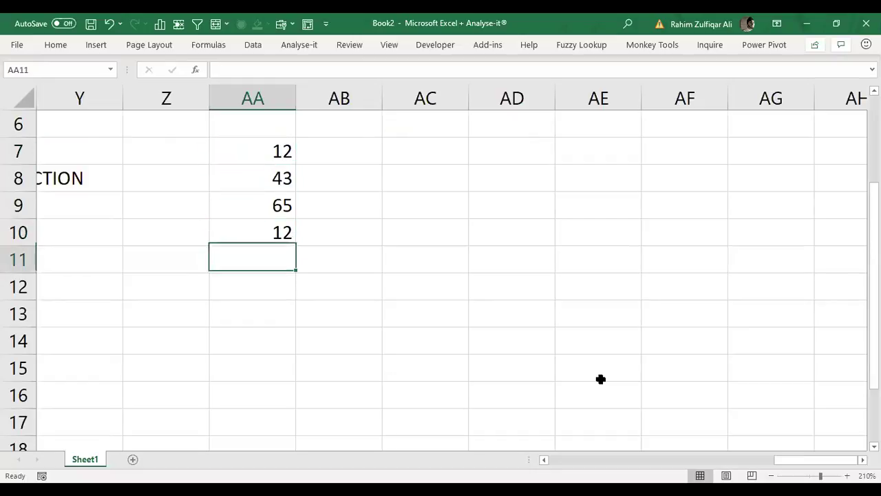
type("rahim")
key("Return")
type("ali")
key("Return")
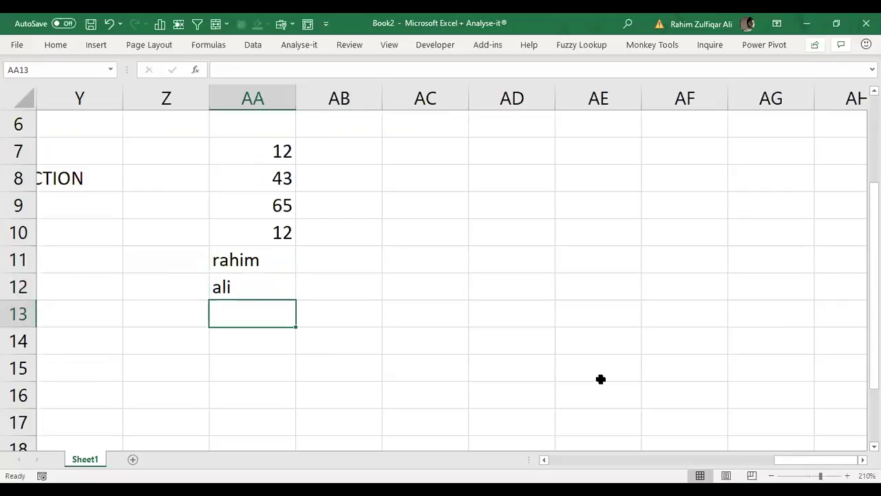
type("rahim12")
key("Return")
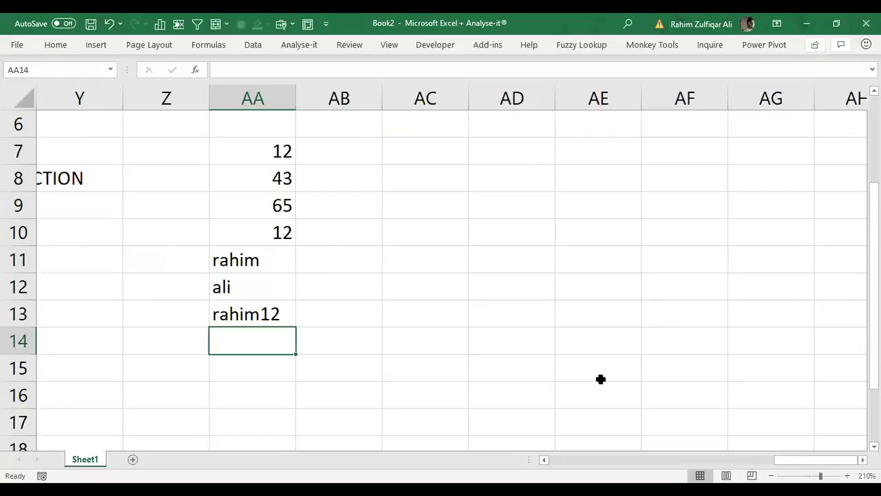
Step: Label AB13 'Text String' and enter TRUE and FALSE in AA14:AA15
key("Up")
key("Right")
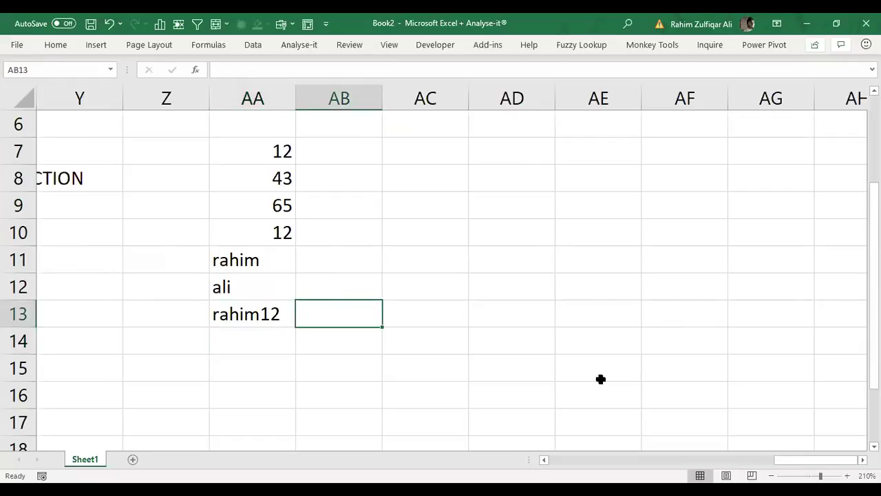
type("Text String")
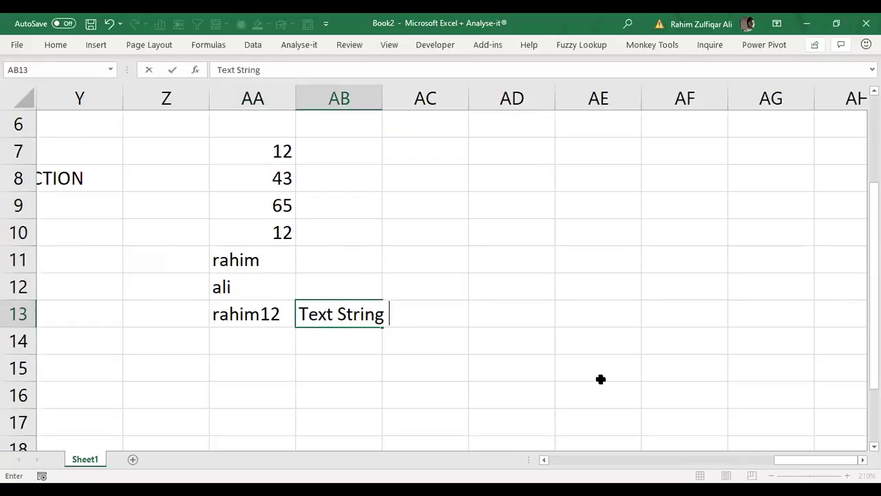
key("Return")
key("Up")
key("Up")
key("Up")
key("Down")
key("Down")
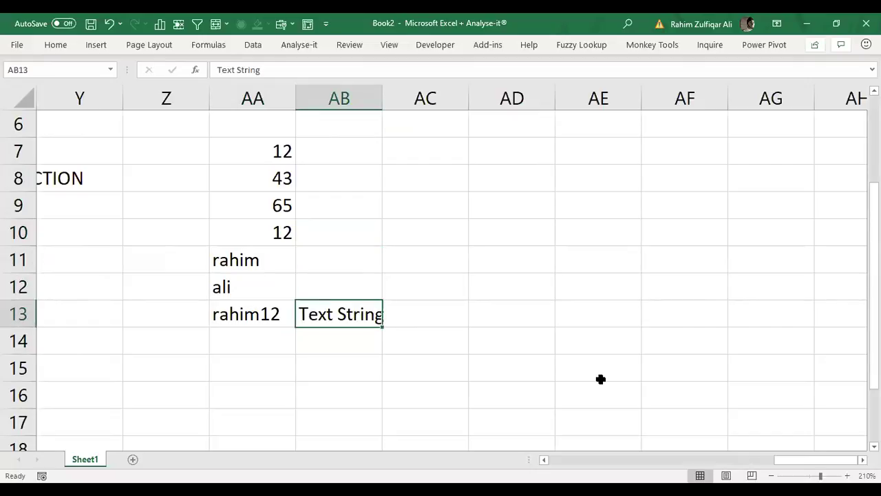
key("Down")
key("Left")
type("TRUE")
key("Return")
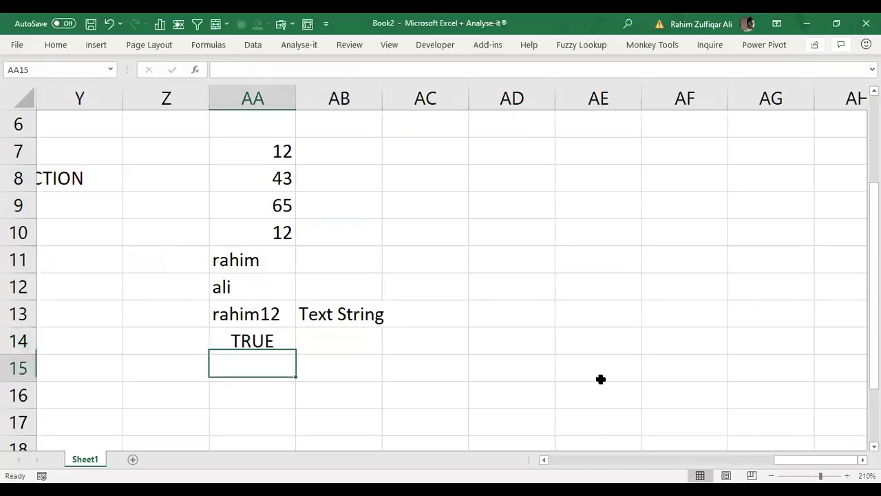
type("FALSE")
key("Return")
Step: Put 1 and 0 in AB14:AB15 and label AC14 'Boolean Values'
key("Up")
key("Up")
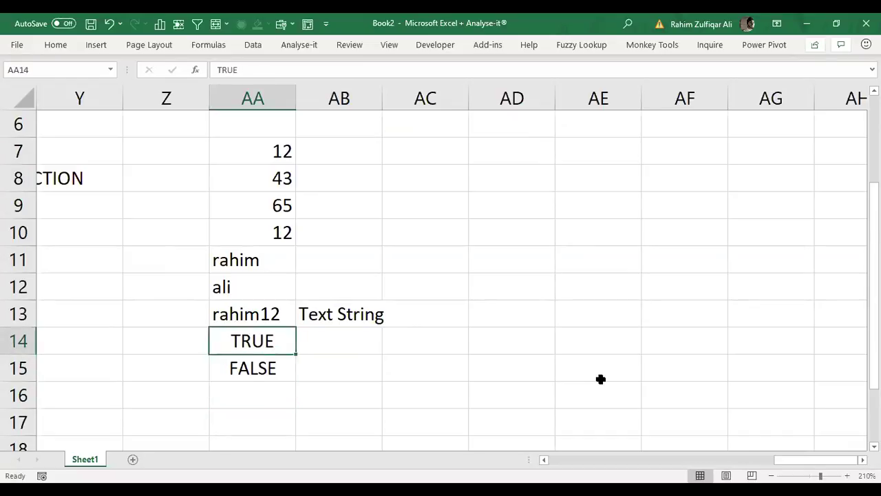
key("Right")
type("1")
key("Return")
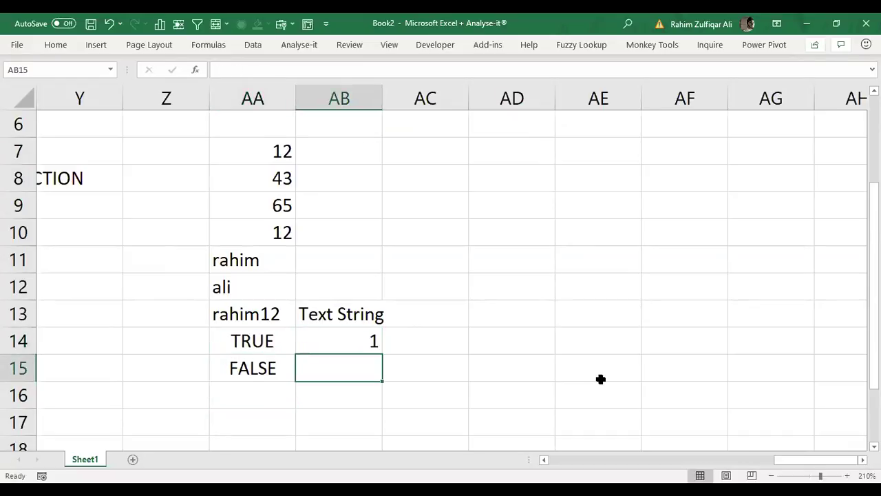
type("0")
key("Return")
key("Up")
key("Up")
key("Right")
type("bOOLEan Values")
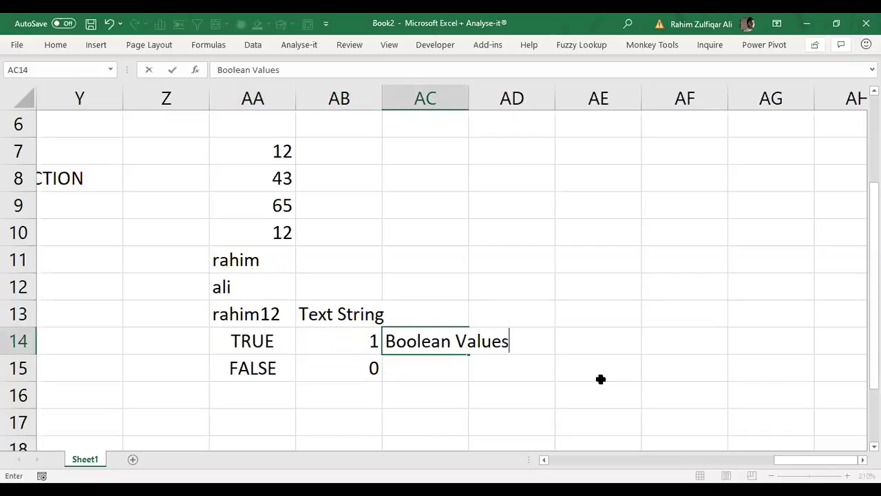
key("Return")
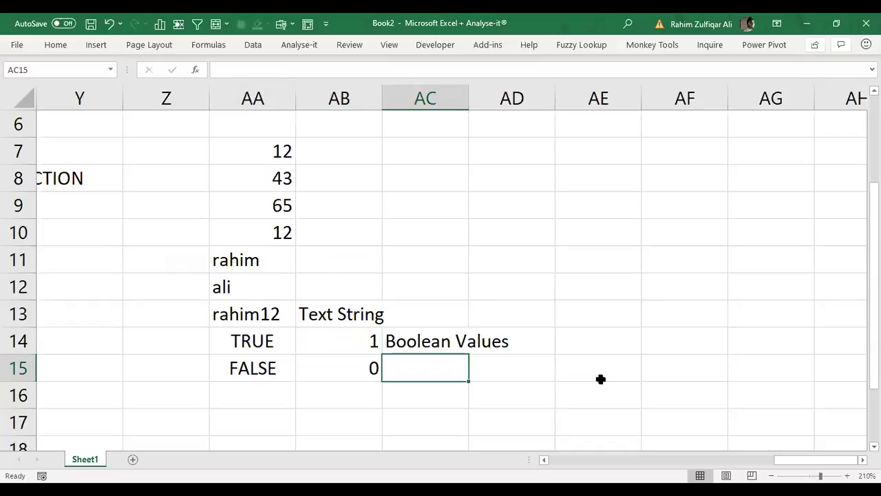
key("Left")
key("Left")
key("Up")
key("Right")
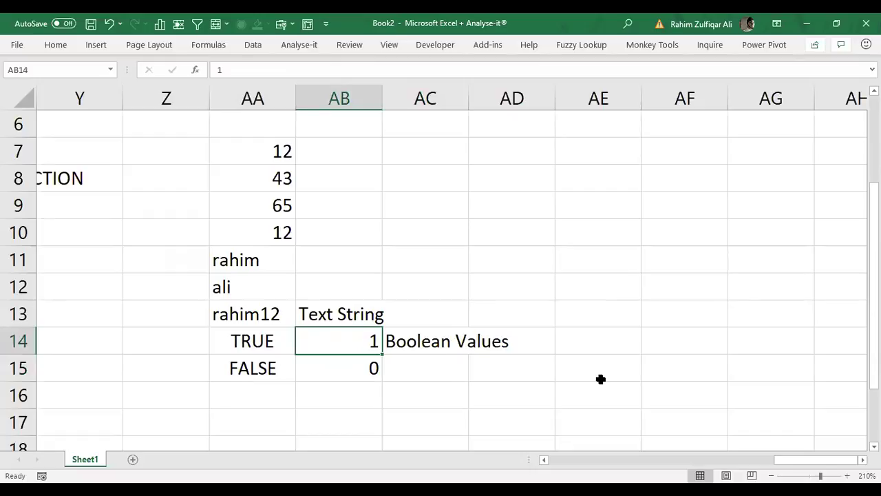
key("Up")
key("Up")
key("Up")
key("Up")
key("Up")
key("Up")
key("Left")
key("Right")
key("Left")
key("ctrl+Down")
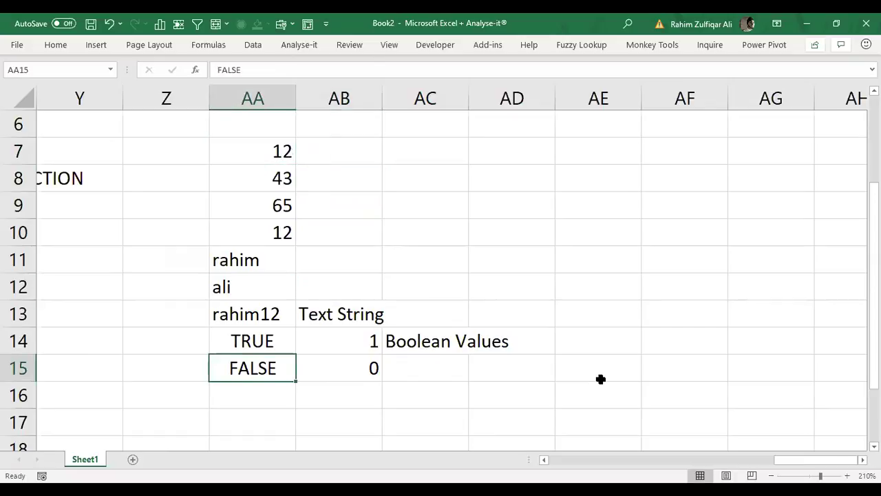
key("Down")
key("Up")
key("Up")
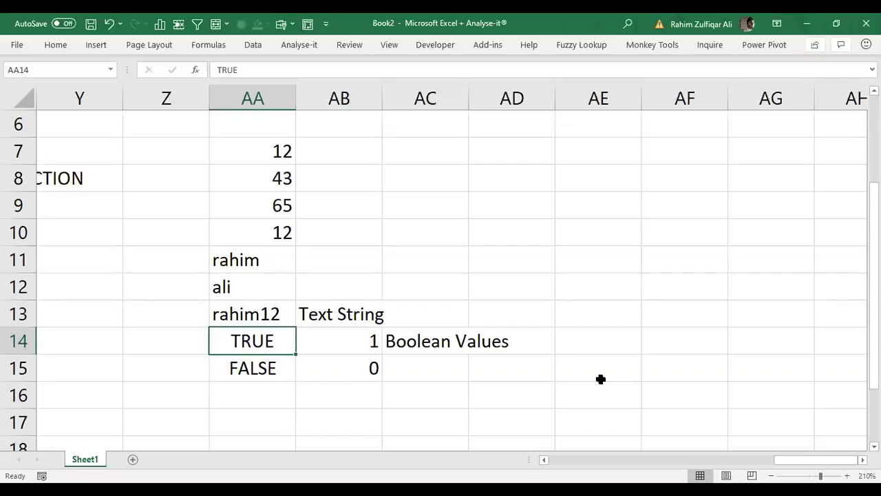
key("Left")
key("Left")
key("Left")
key("Left")
key("Left")
key("Left")
key("Left")
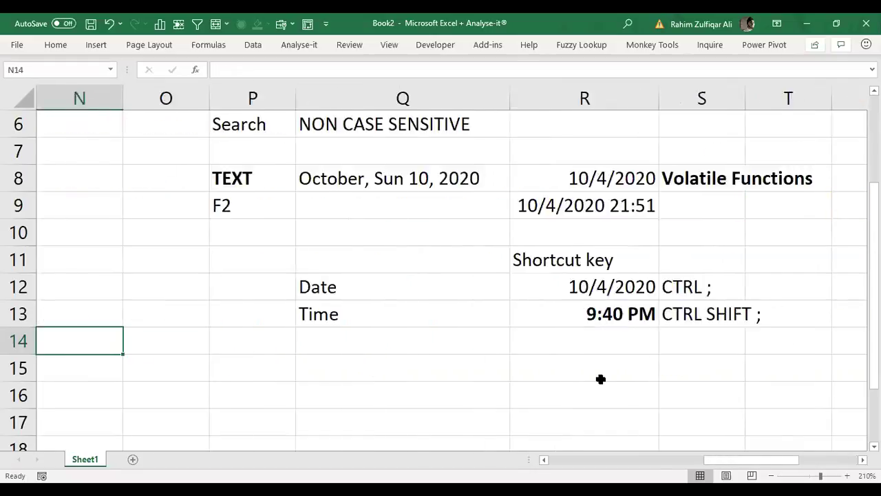
key("Right")
key("Right")
key("Right")
key("Right")
key("Right")
key("Right")
key("Right")
key("Right")
key("Right")
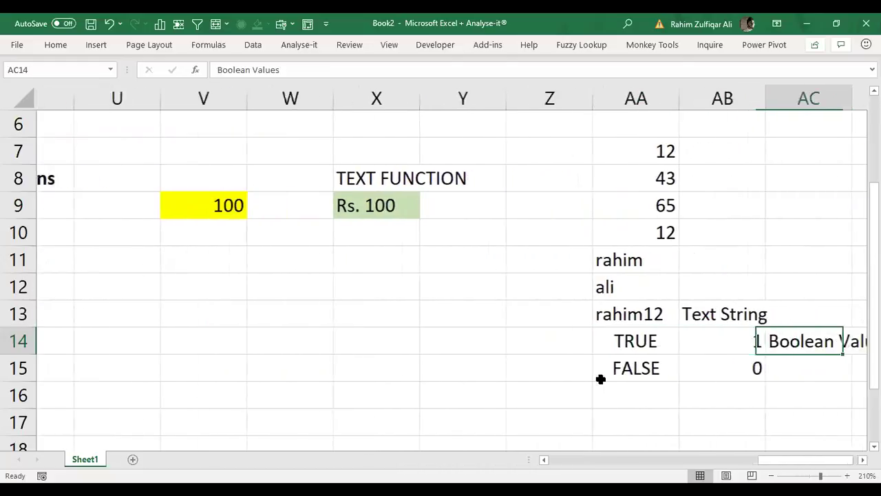
key("Left")
key("Left")
key("Right")
key("Right")
key("Right")
key("Right")
key("Right")
key("Left")
key("Left")
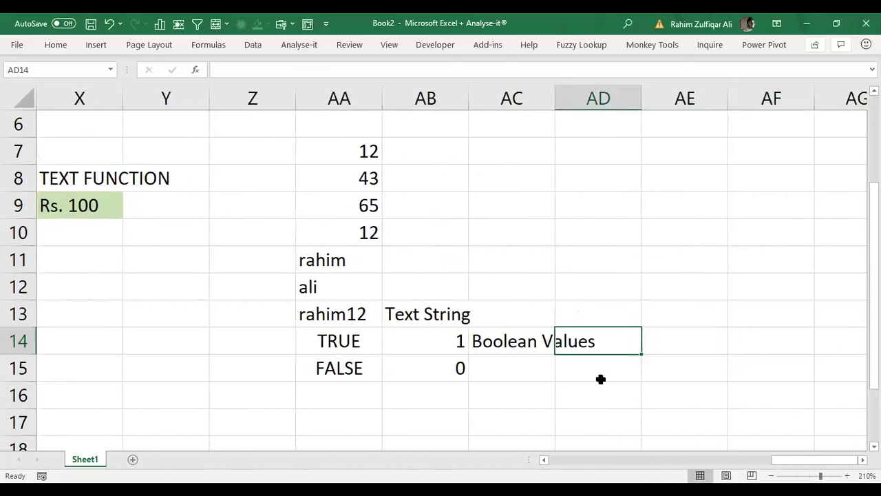
key("Up")
key("Up")
key("Up")
key("Up")
key("Up")
key("Right")
key("Right")
key("Right")
Step: Enter 12, 34 and 100 as text numbers ('12, '34, '100) in AD7:AD9, fixing the AD8 typo
key("Left")
key("Left")
key("Down")
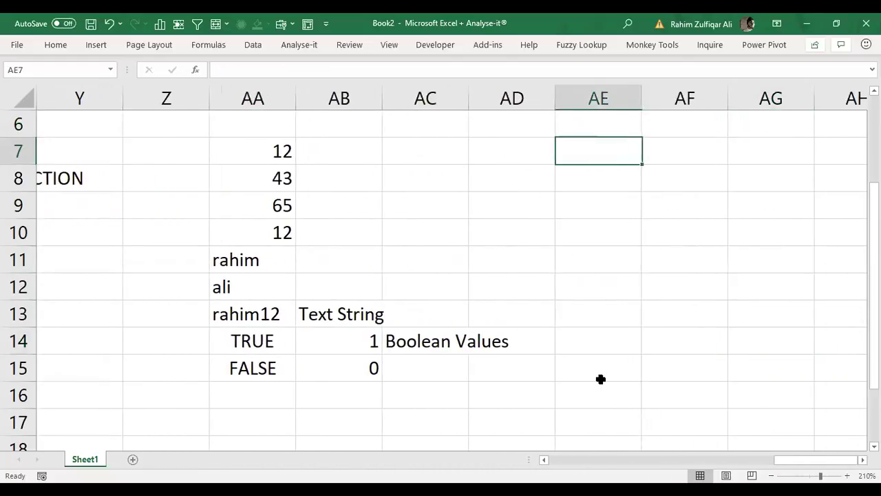
key("Left")
type("'12")
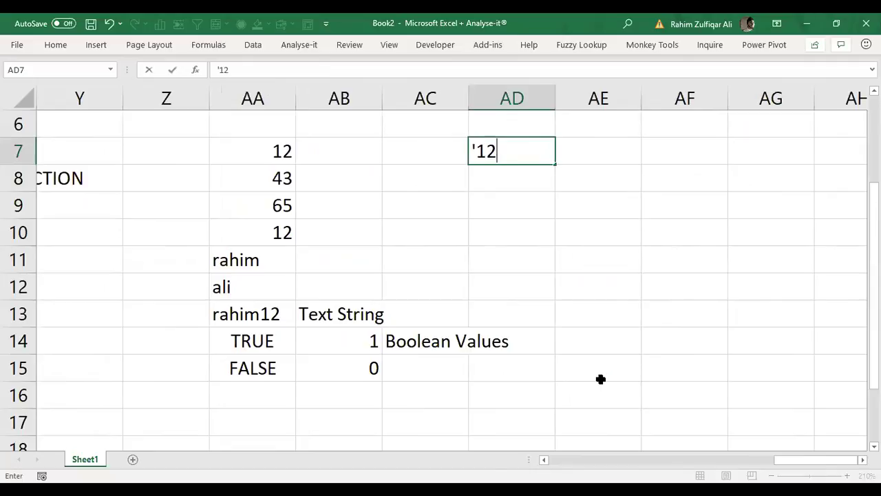
key("Return")
type(";43")
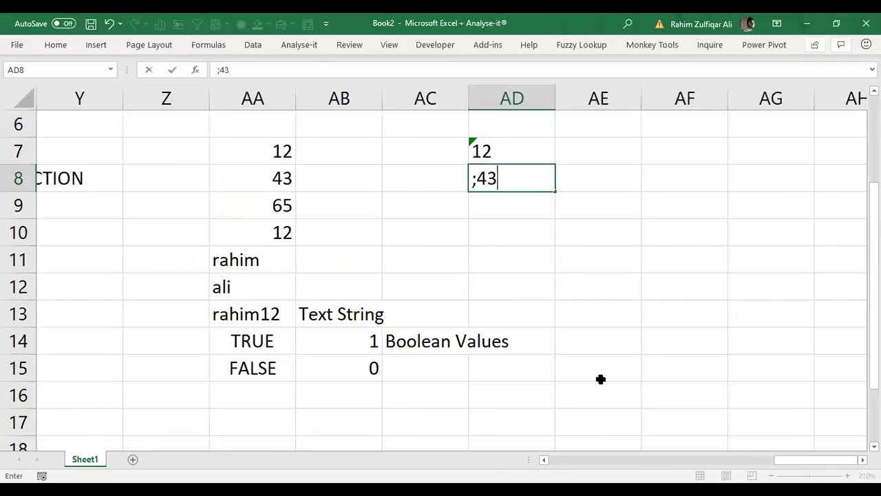
key("Return")
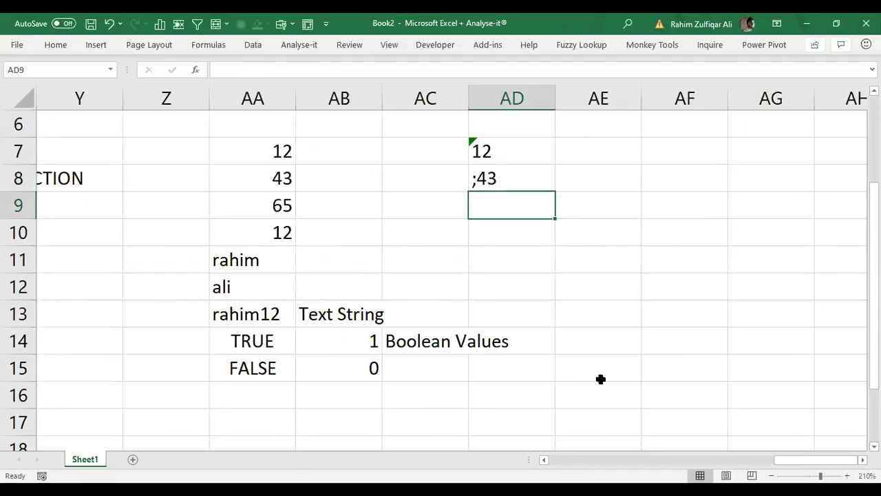
key("Up")
type("'34")
key("Return")
type("'100")
key("Return")
Step: Enter =SUM(AD7:AD9) in AD10, which returns 0 for the text numbers
key("Up")
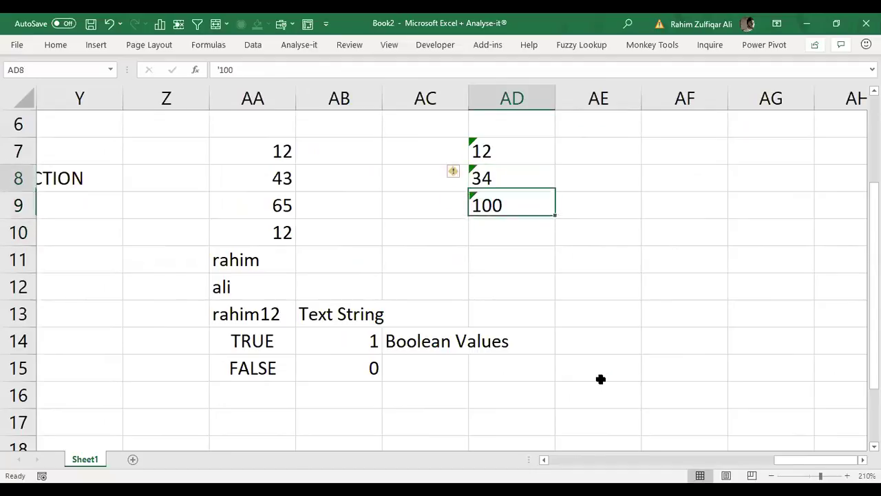
key("Up")
key("Up")
key("shift+Down")
key("shift+Down")
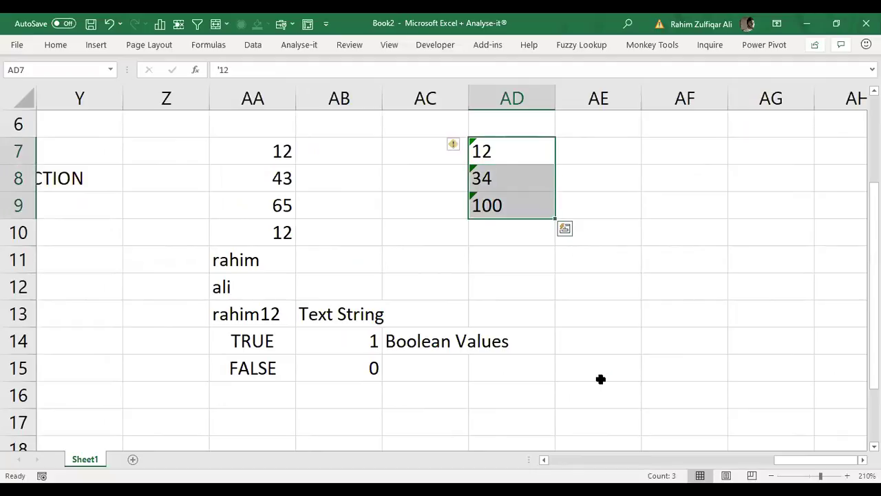
key("Down")
key("Down")
key("Down")
type("=s")
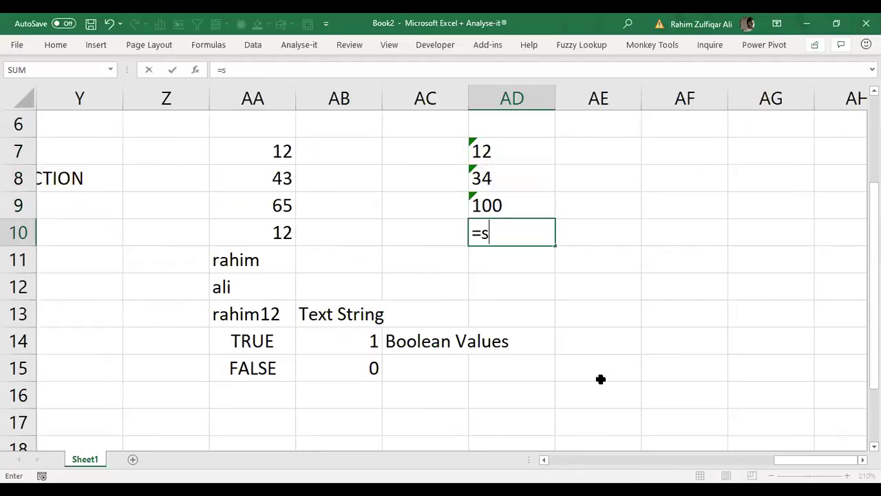
type("um(")
key("Up")
key("Up")
key("Up")
key("shift+Down")
key("shift+Down")
type(")")
key("Return")
Step: Recheck the zero total in AD10, clear it, and reselect AD7:AD9
key("Up")
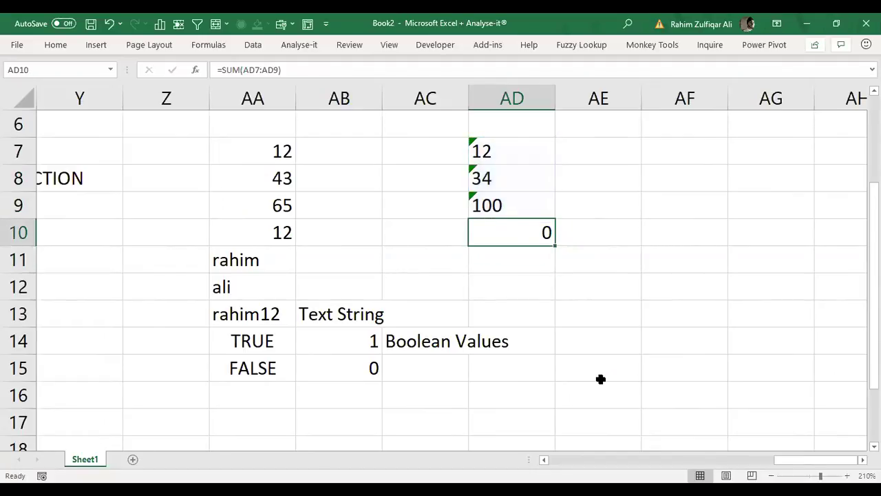
key("F2")
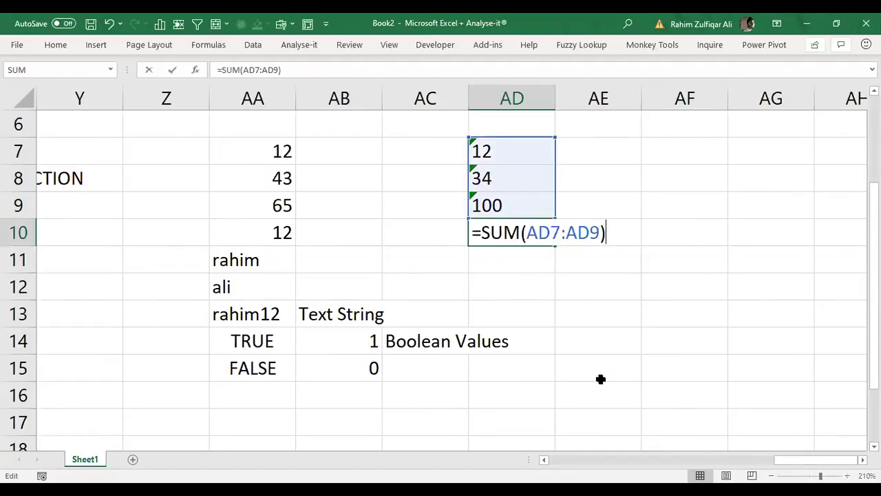
key("Return")
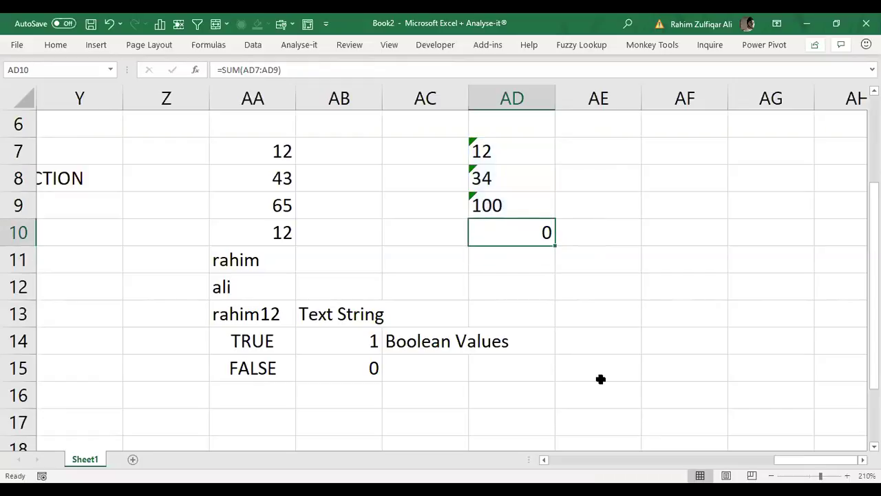
key("Delete")
key("Up")
key("Up")
key("Up")
key("shift+Down")
key("shift+Down")
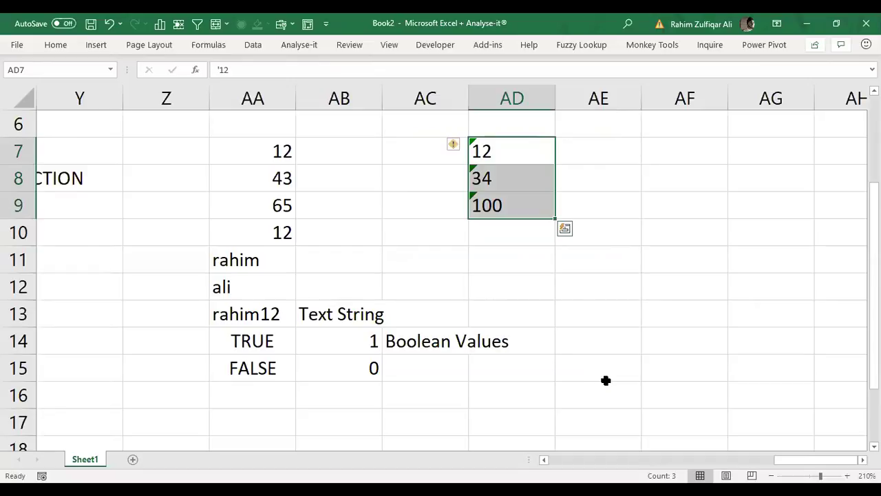
key("Right")
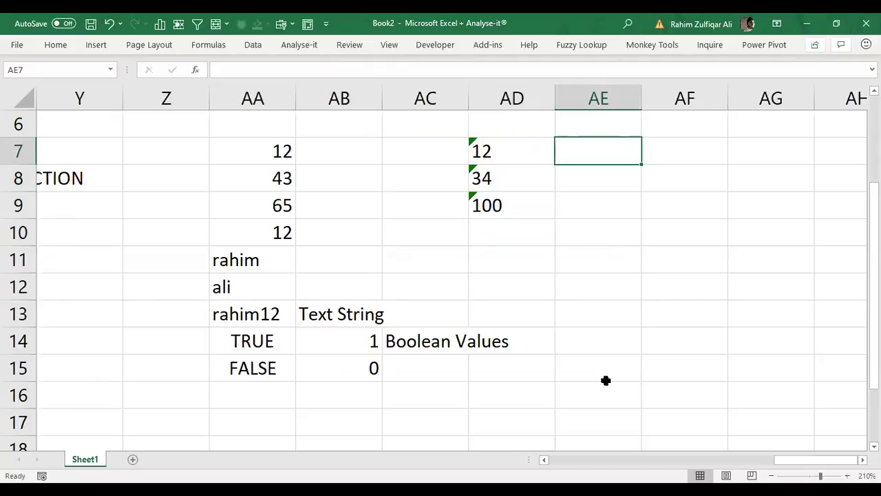
Step: Enter =VALUE(AD7) in AE7 and fill it down to AE9
type("=v")
key("Tab")
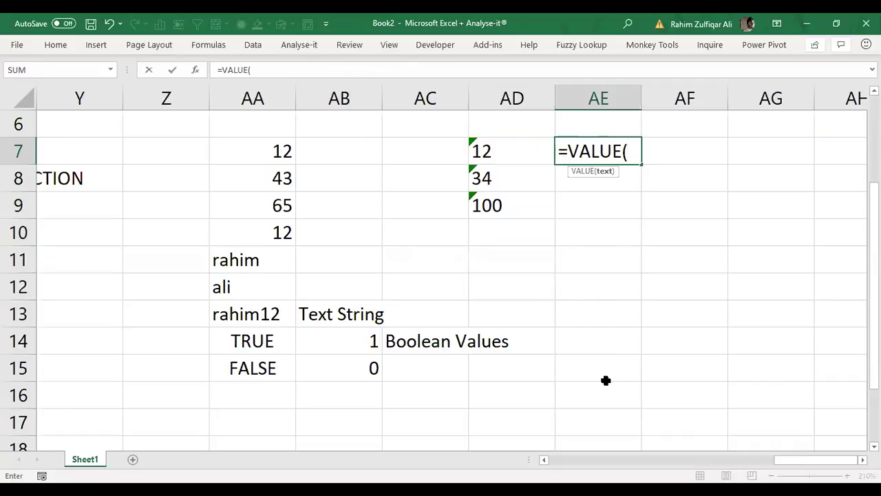
key("Left")
type(")")
key("Return")
key("Up")
key("shift+Down")
key("shift+Down")
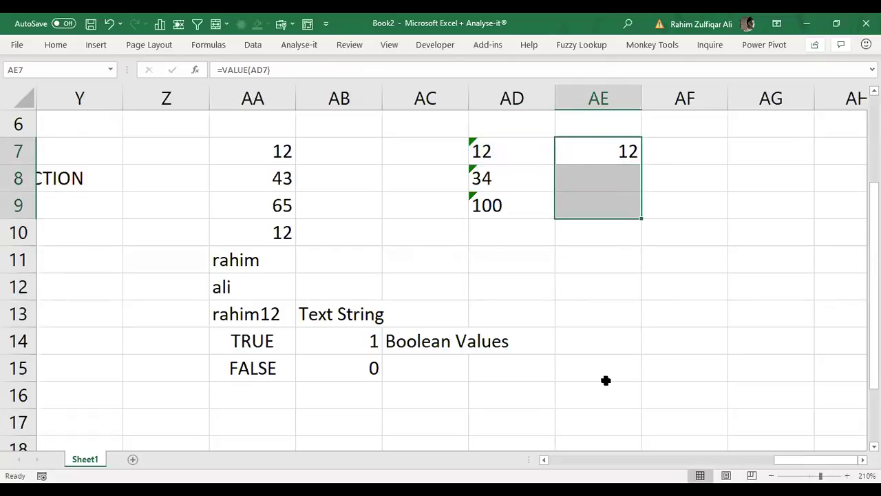
key("ctrl+d")
Step: Compare the text numbers in AD7:AD9 with the VALUE formula in AE7
key("Left")
key("Left")
key("Right")
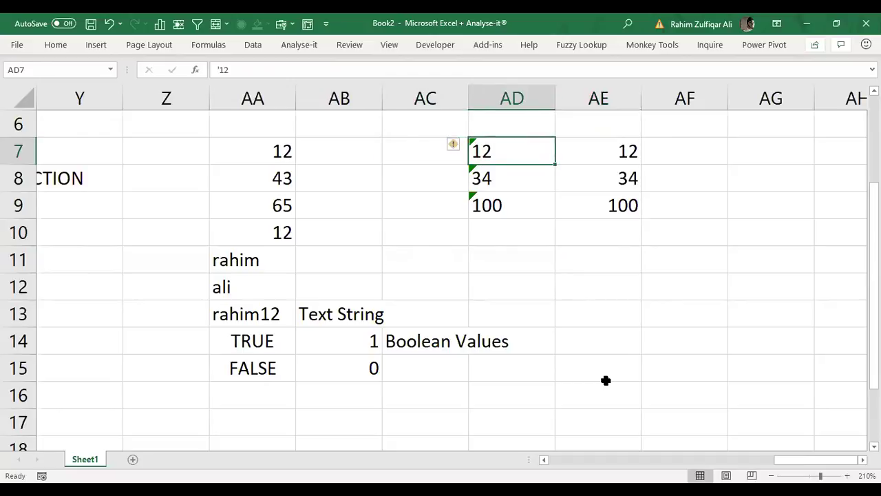
key("shift+Down")
key("shift+Down")
key("Right")
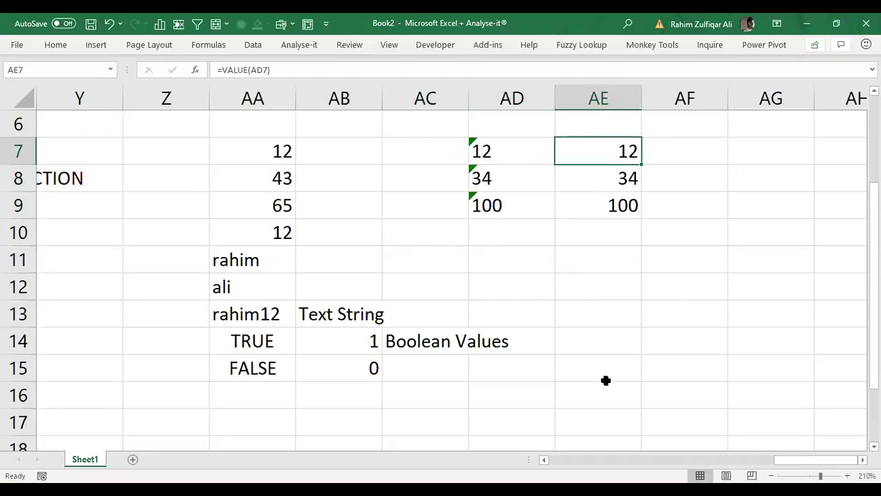
key("F2")
key("Escape")
Step: AutoSum AE7:AE9 in AE10 for 146, and add a SUM in AD10 showing 0
key("Down")
key("Down")
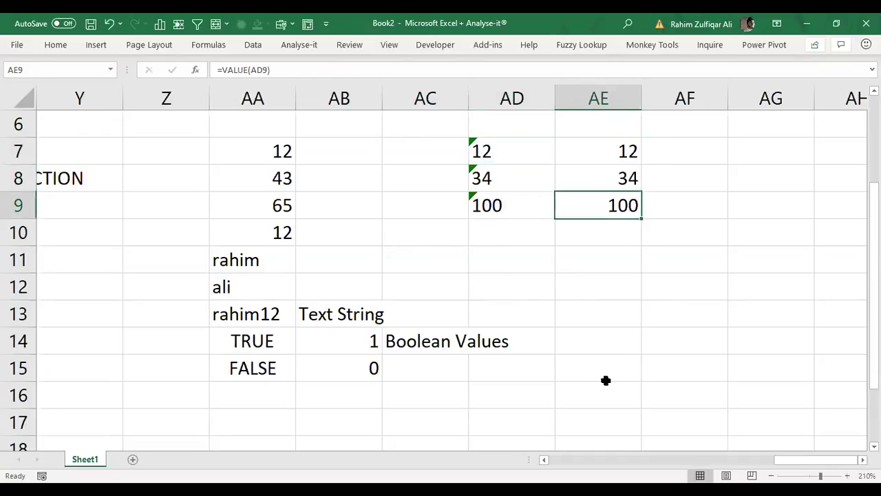
key("Down")
type("=s")
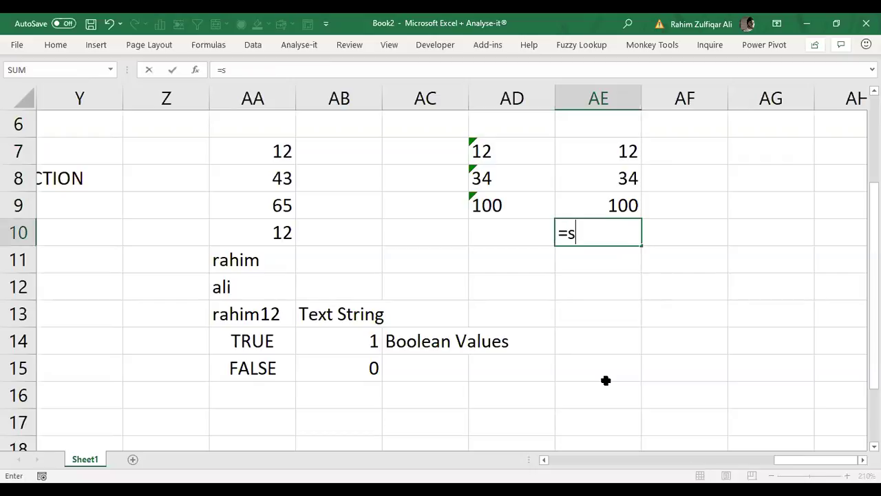
key("Escape")
key("alt+equal")
key("ctrl+Return")
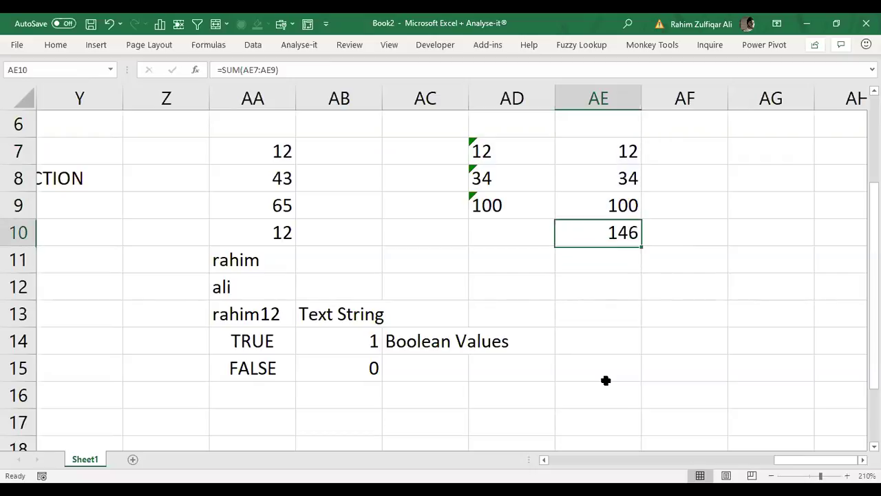
key("Left")
type("=s")
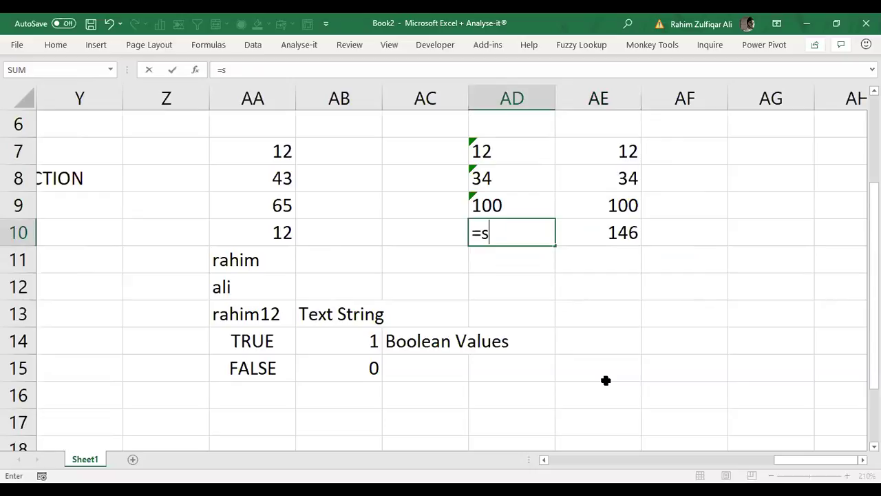
key("Escape")
key("alt+equal")
key("ctrl+Return")
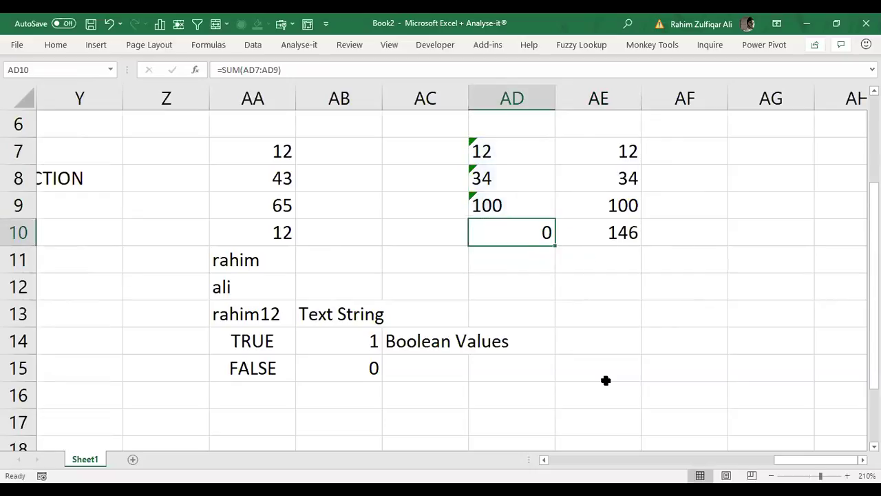
Step: Recheck the AE10 total of 146, clear the AD10 formula, and review the AE7 formula
key("Right")
key("alt+equal")
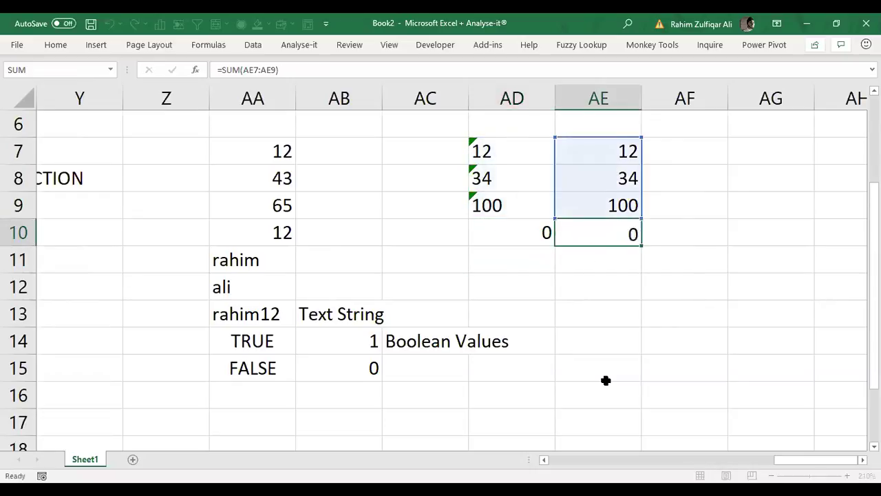
key("Return")
key("Left")
key("Up")
key("Delete")
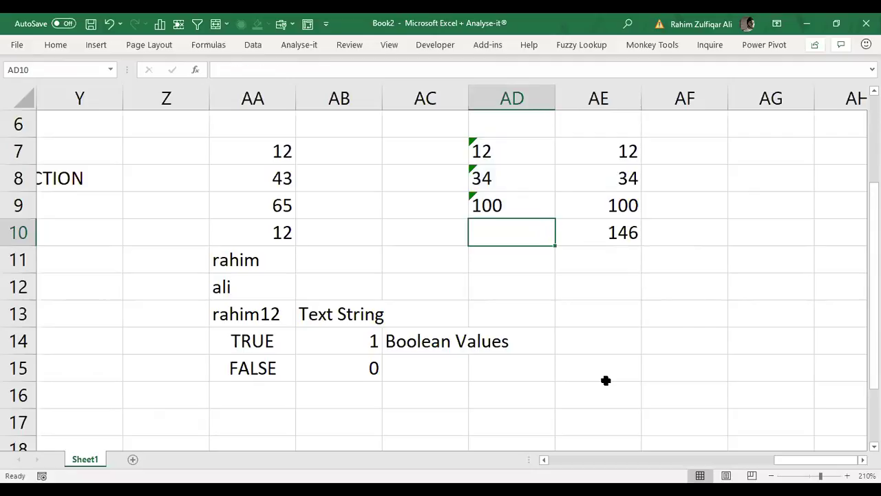
key("Right")
key("Up")
key("Up")
key("Up")
key("F2")
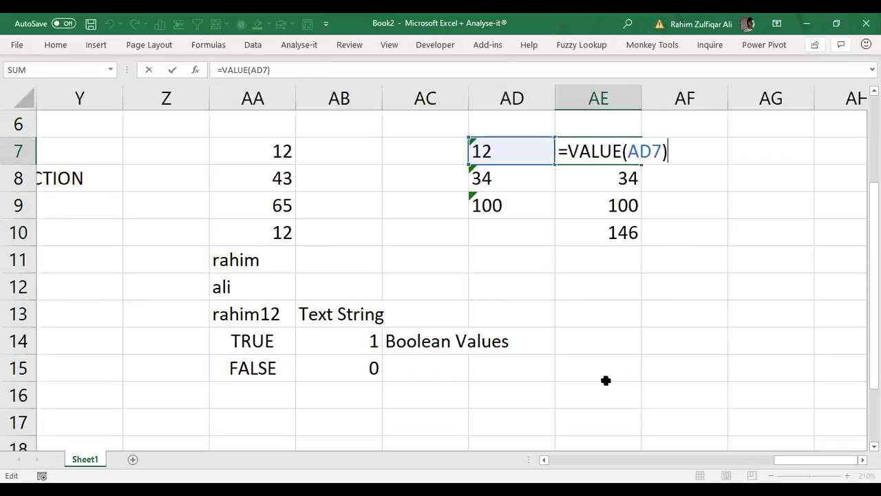
key("Return")
Step: Return to the top of the sheet and move down the function list to VALUE
key("ctrl+Home")
key("Down")
key("Down")
key("Right")
key("ctrl+Down")
key("Down")
Step: Give list item 15, VALUE, a yellow fill like the other finished functions
key("Up")
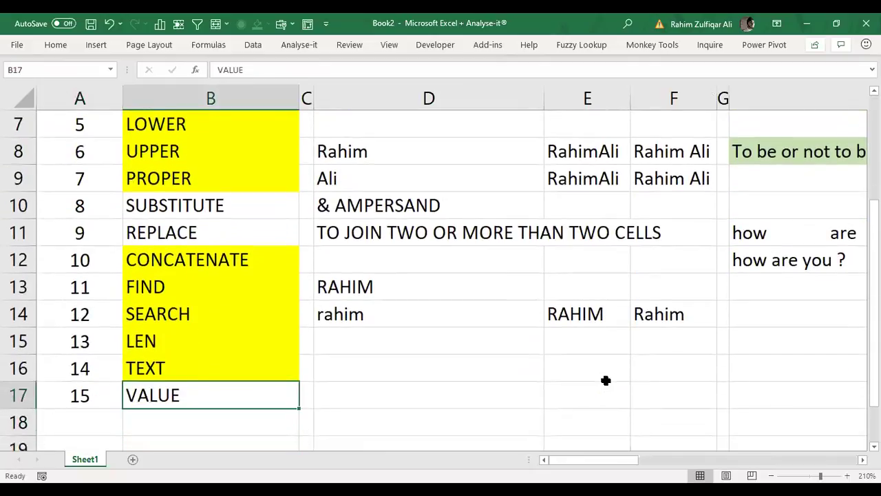
left_click(52, 42)
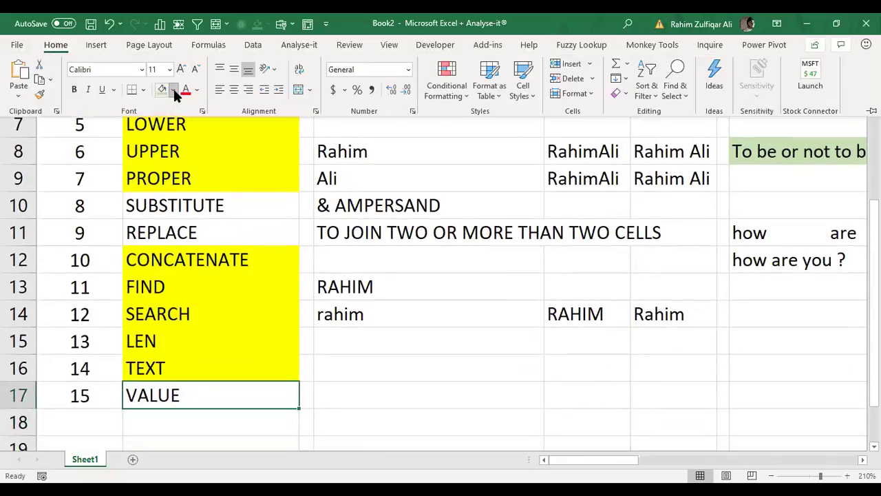
left_click(174, 90)
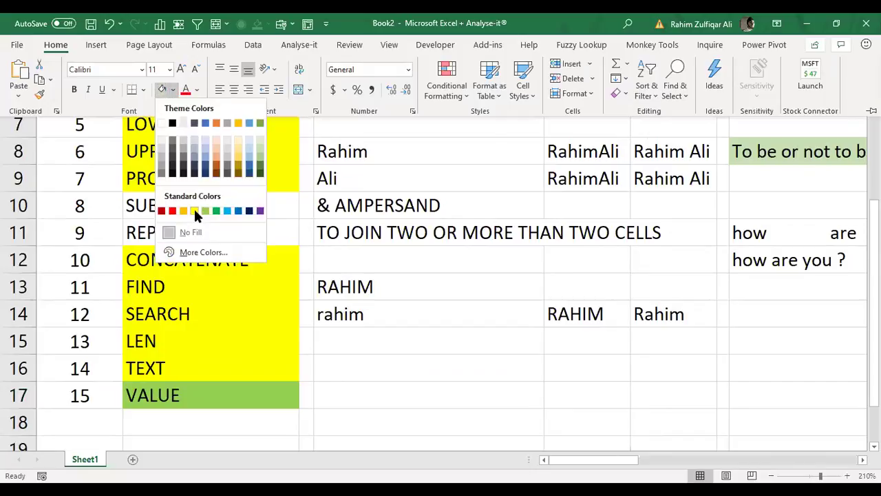
left_click(194, 212)
Step: Select the REPLACE and SUBSTITUTE entries, then move right past column AE
left_click(232, 234)
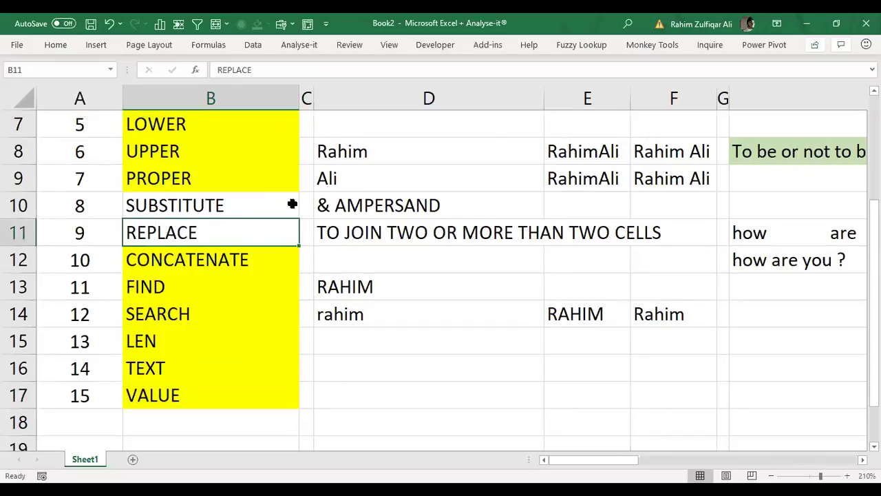
left_click(293, 204)
key("Right")
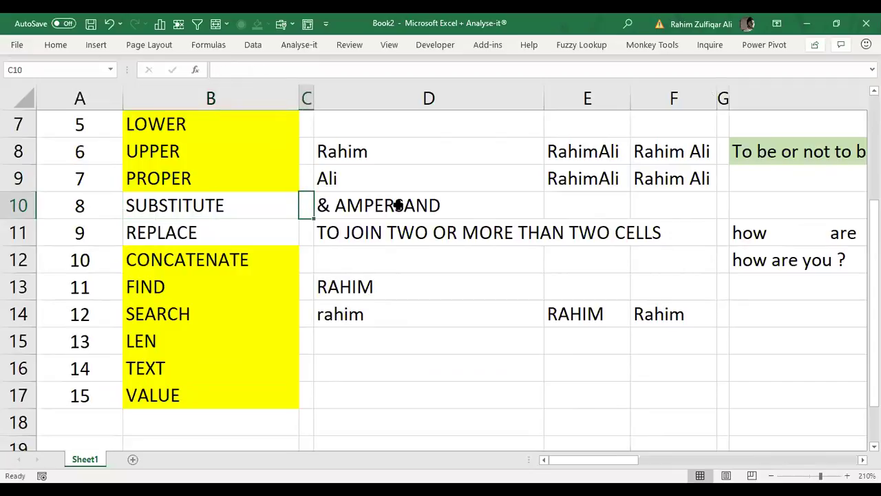
key("Right")
key("Right")
key("Right")
key("Right")
key("Right")
key("Right")
key("Right")
key("Right")
key("Right")
key("Right")
key("Right")
key("Right")
key("Right")
key("Right")
key("Right")
key("Right")
key("Right")
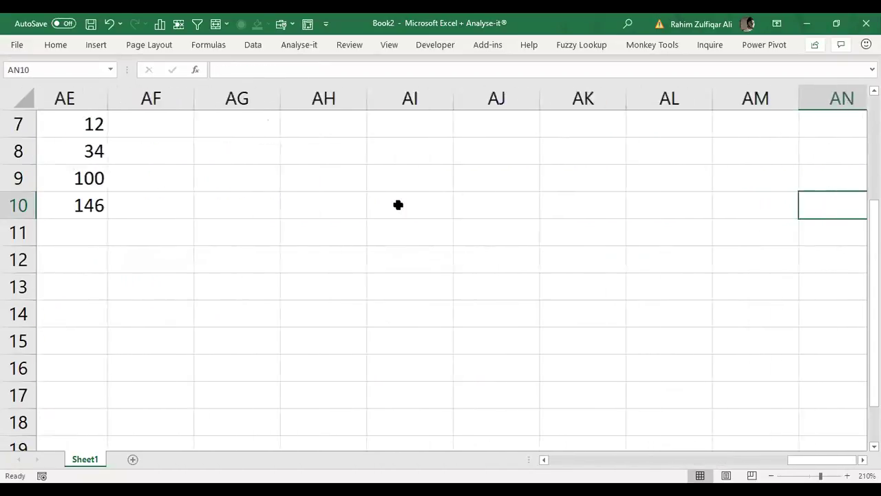
Step: Enter the word Hello in AH9 and zoom in on the new example
key("Left")
key("Left")
key("Left")
key("Left")
key("Left")
key("Up")
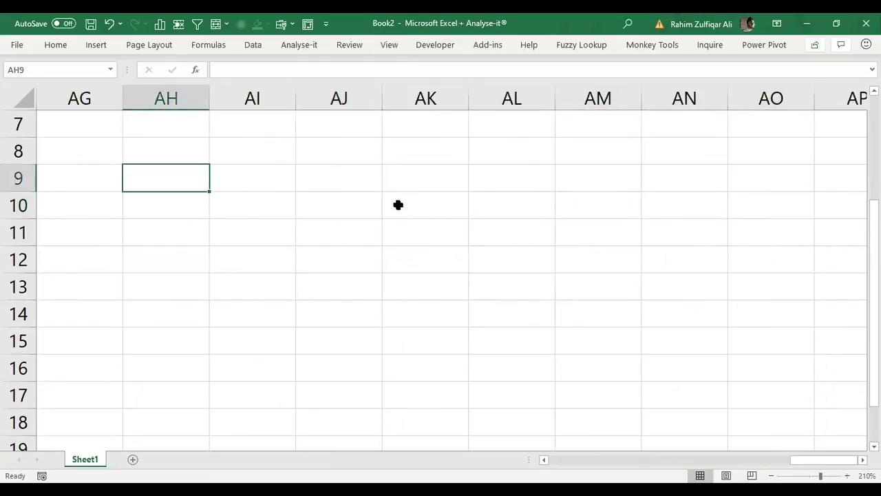
type("Hello")
key("Return")
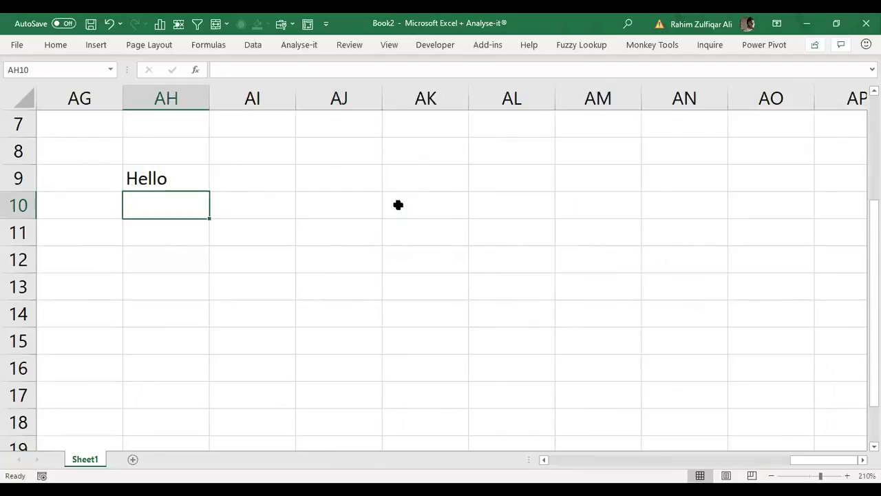
left_click(847, 475)
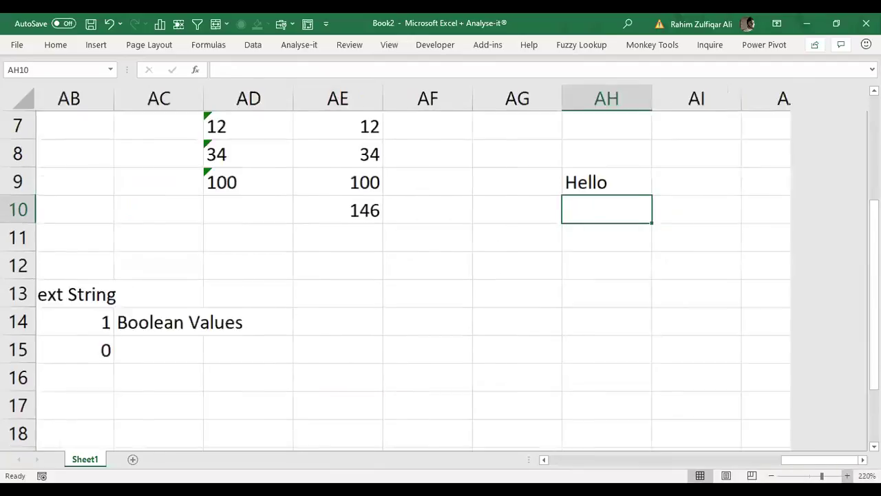
left_click(848, 476)
double_click(848, 476)
left_click(848, 476)
double_click(847, 476)
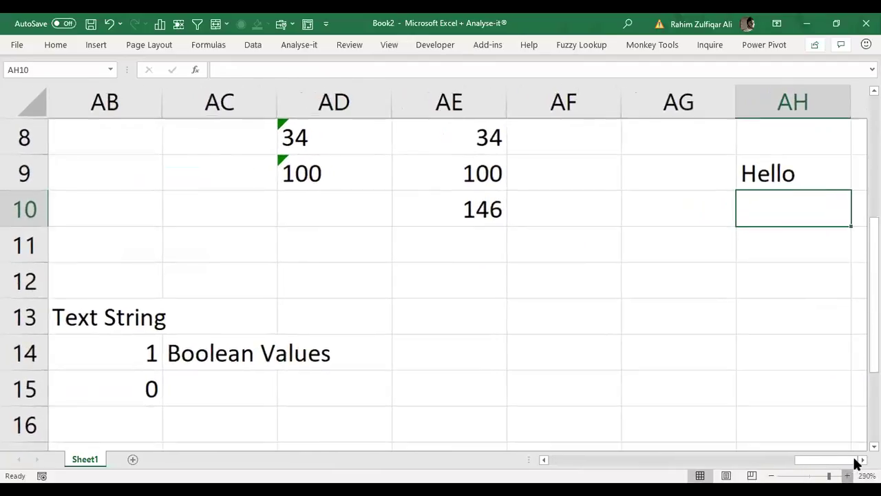
scroll(856, 460, "up", 2)
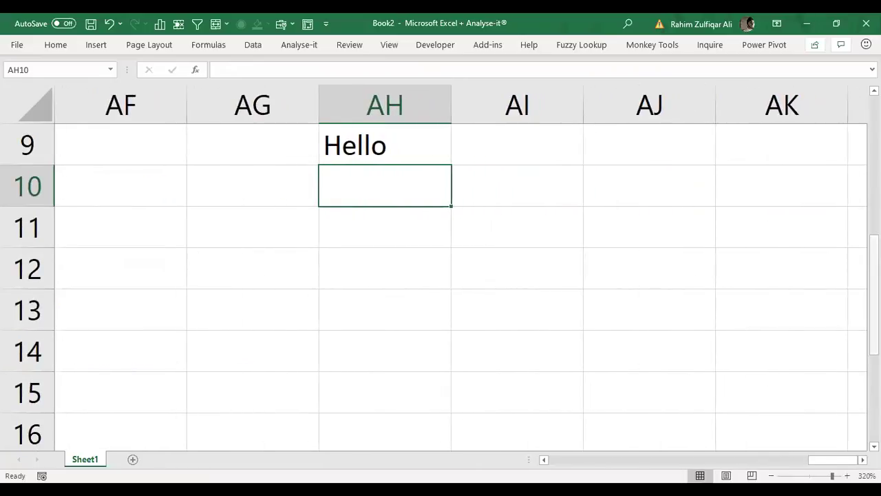
scroll(441, 286, "up", 1)
scroll(472, 255, "down", 1)
Step: Add the label Transform in AG10 and the target word Her in AH10
left_click(488, 226)
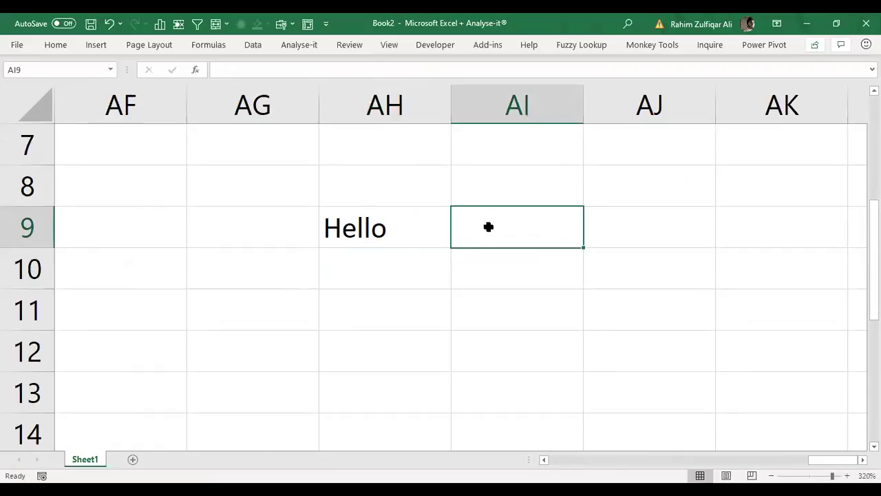
key("Left")
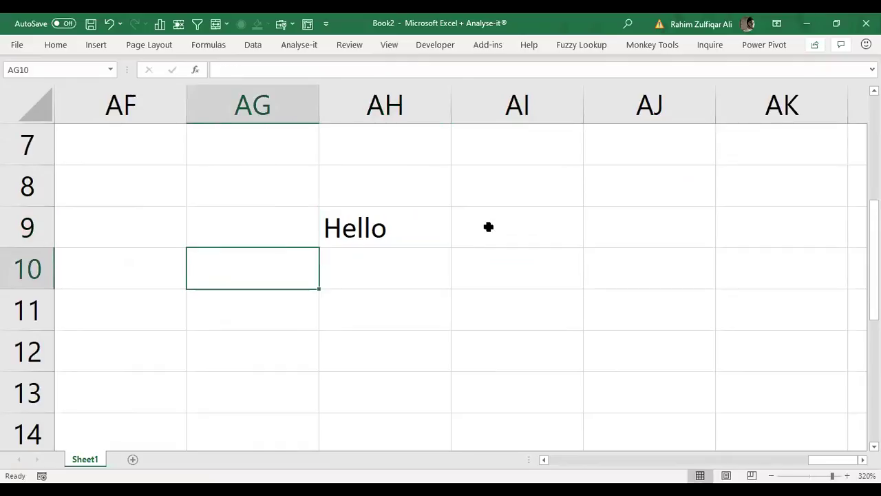
type("Transform")
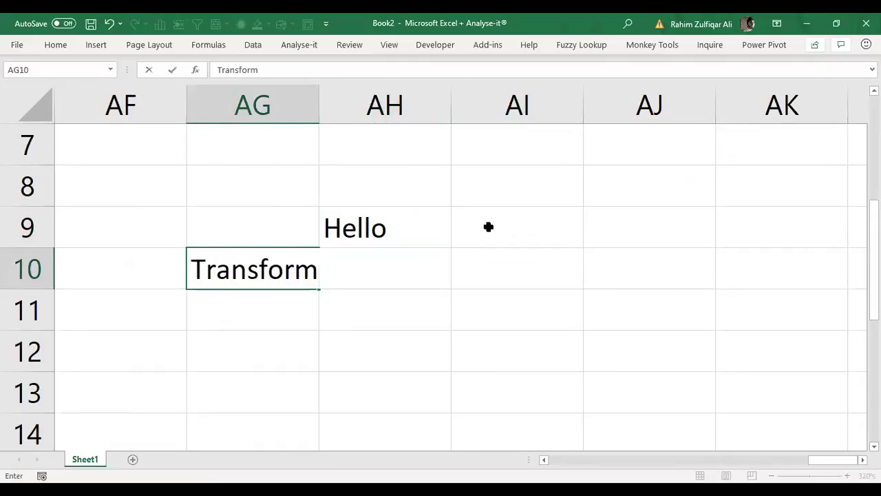
key("Tab")
type("Her")
key("Return")
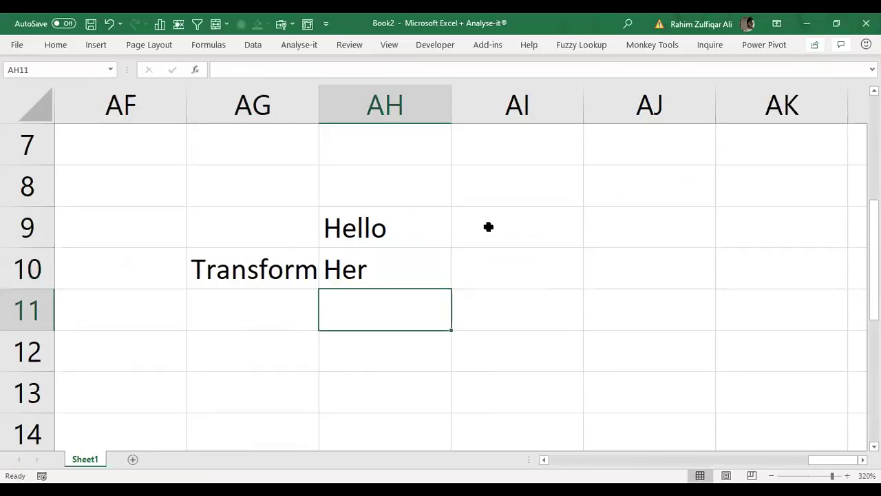
key("Up")
key("Up")
key("Down")
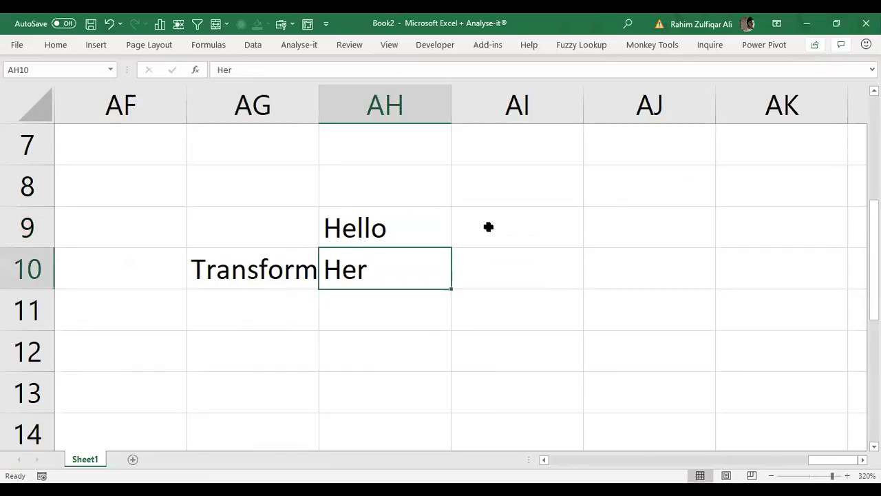
Step: Enter =SUBSTITUTE(AH9,"llo","r") in AI9 to turn Hello into Her
left_click(488, 227)
type("=")
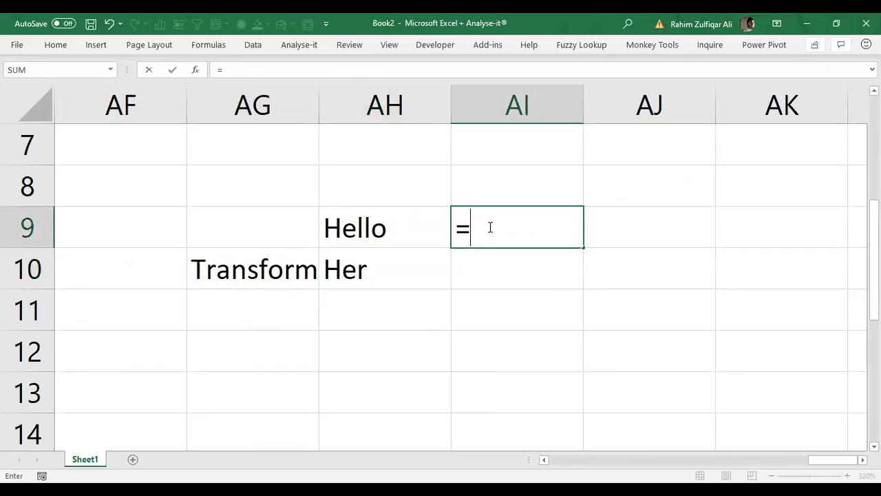
type("s")
type("u")
key("Tab")
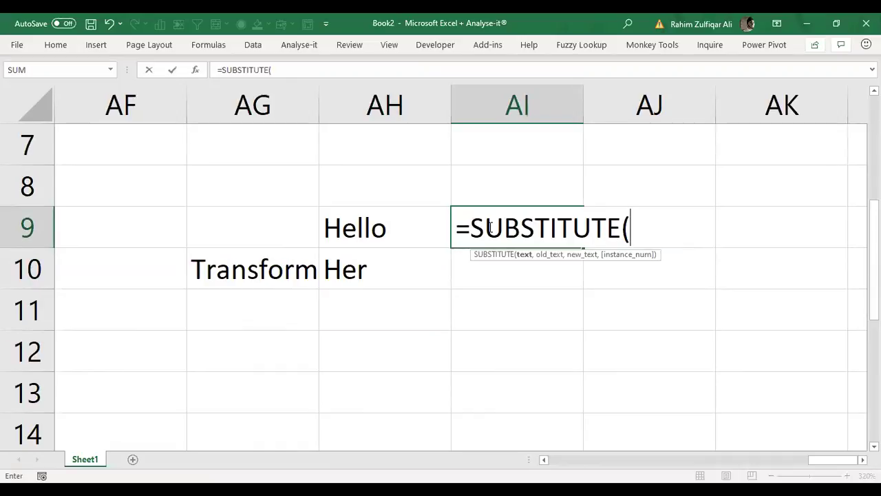
key("Left")
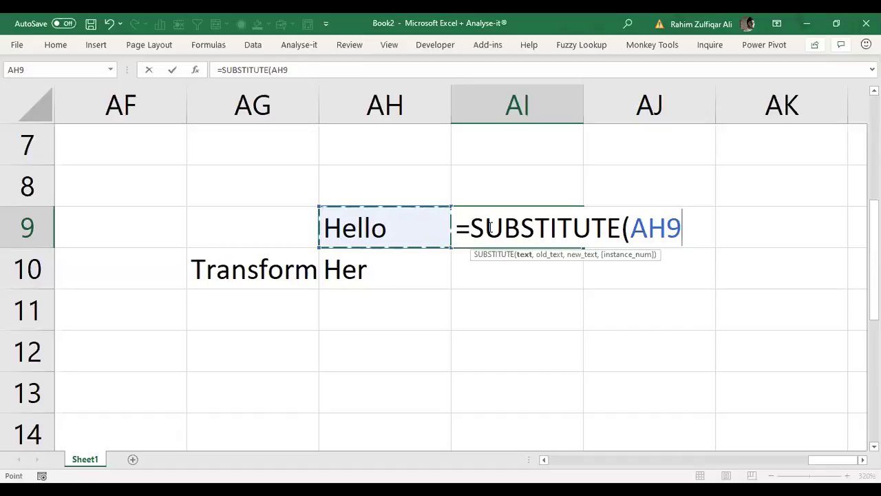
type(",")
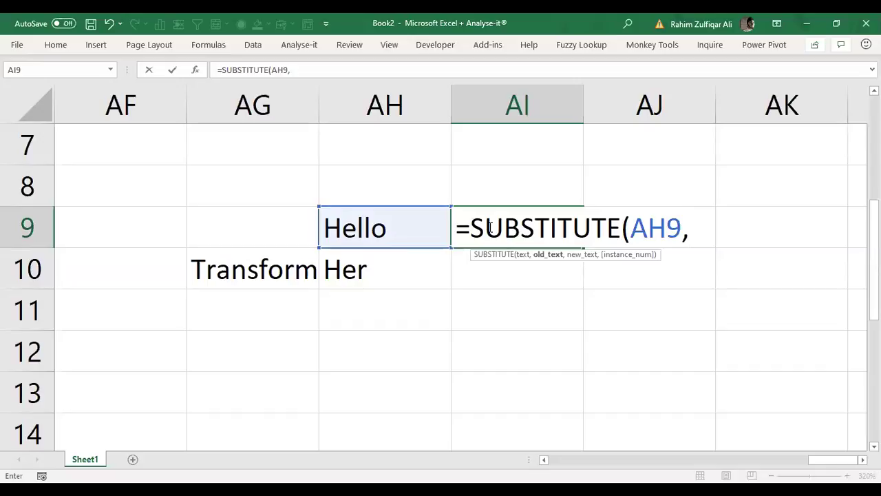
type("\"llo")
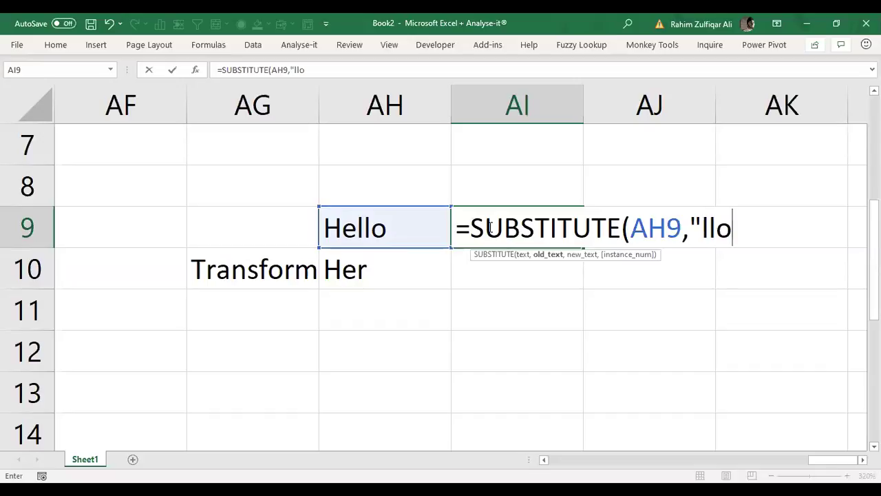
type("\",")
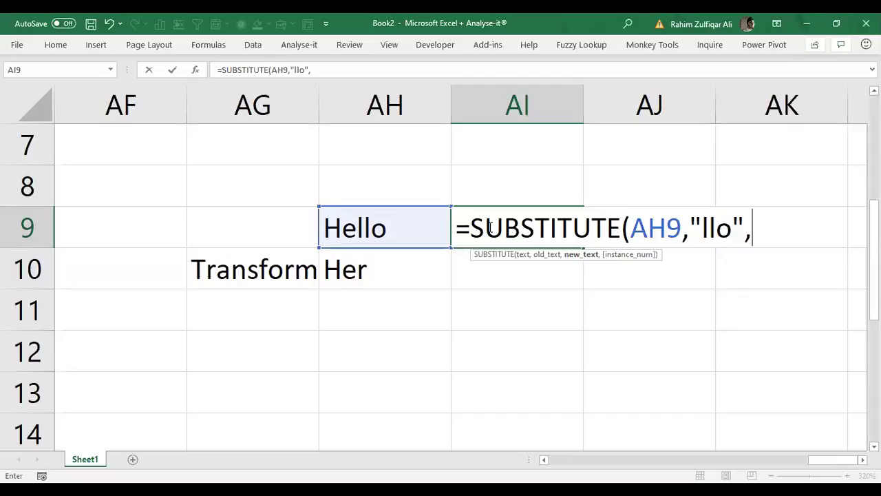
type("\"r \"")
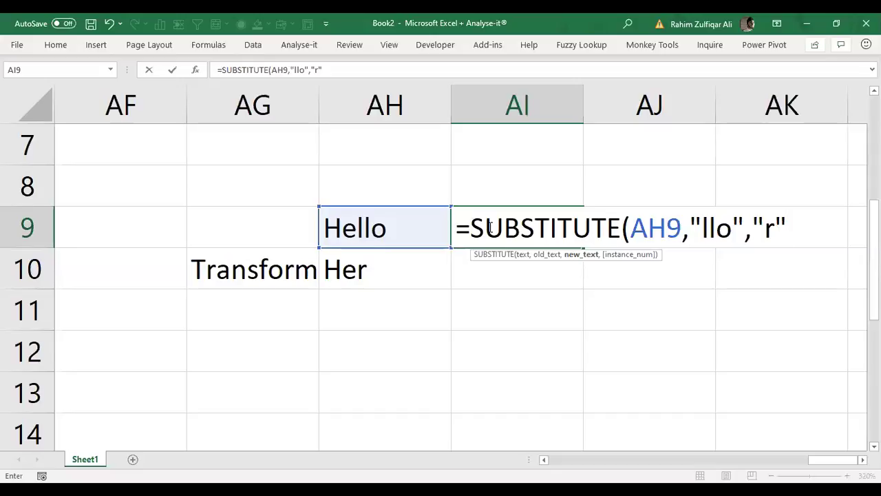
type(")")
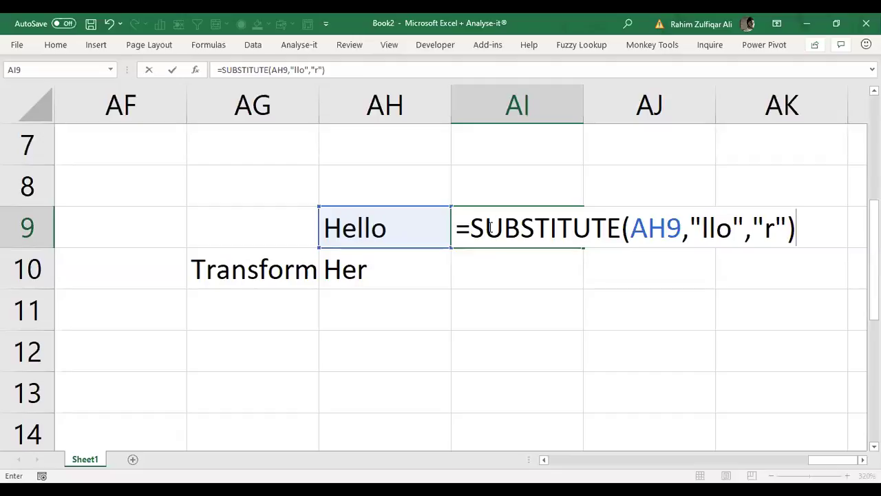
mouse_move(710, 226)
left_mouse_down()
mouse_move(731, 220)
mouse_move(774, 232)
left_mouse_up()
left_click(801, 227)
key("Return")
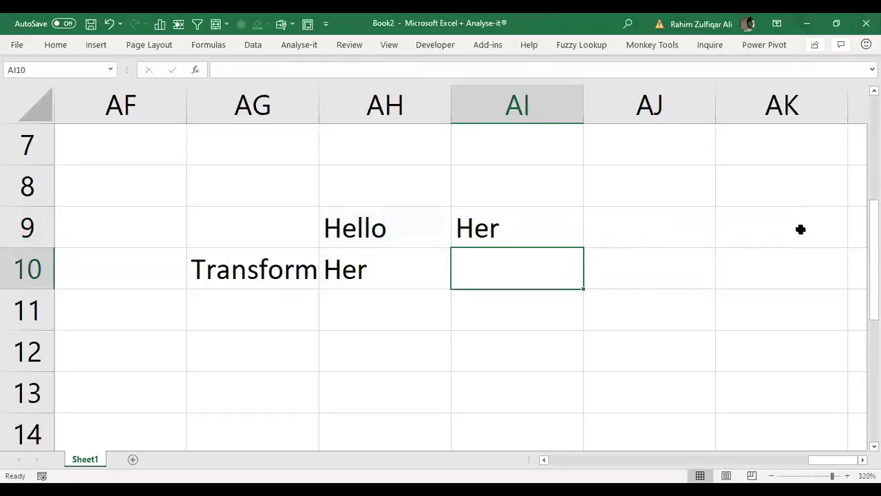
Step: Reopen the AI9 formula to check it, then zoom out
key("Up")
key("Left")
key("Right")
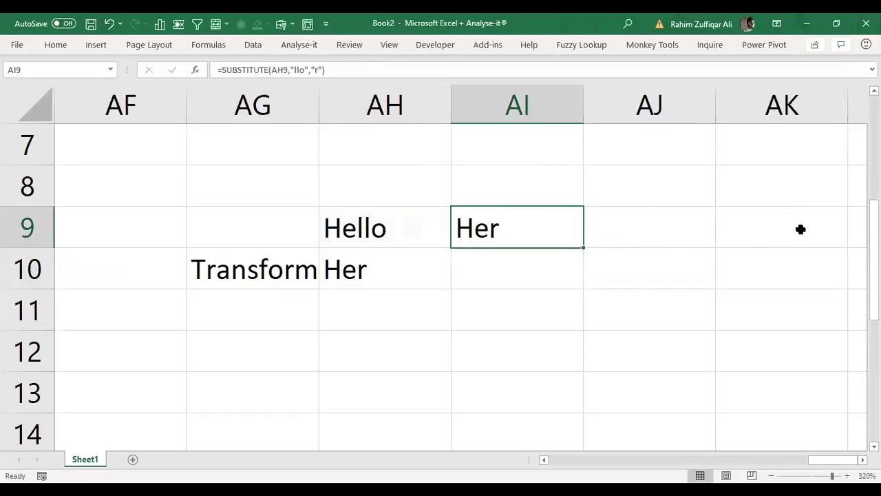
key("F2")
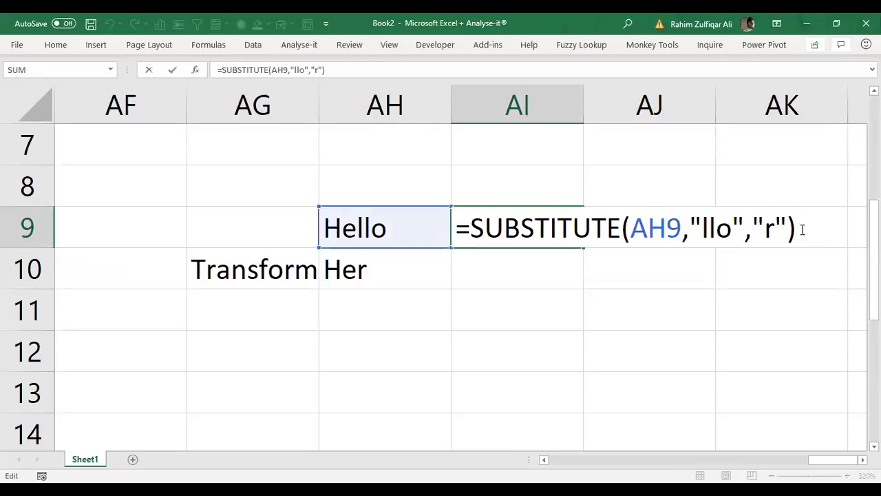
key("ctrl+Return")
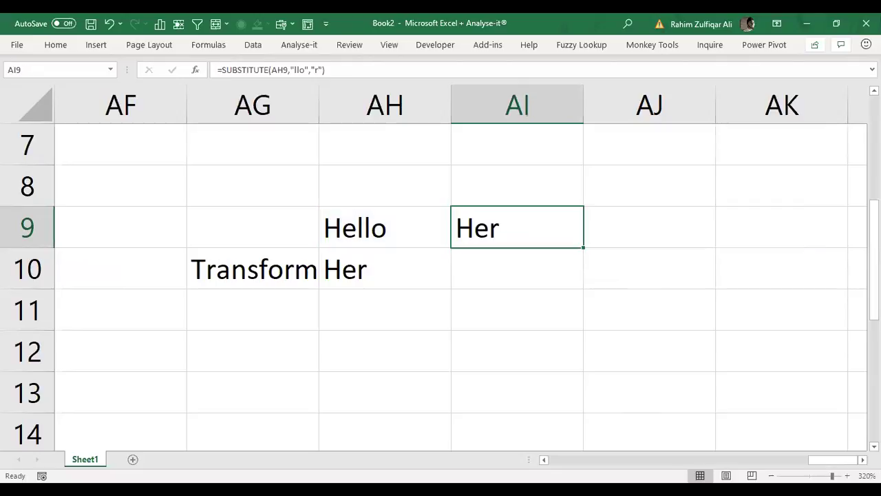
left_click_drag(831, 476, 825, 476)
Step: Write the SUBSTITUTE formula out as text in AJ9 using a leading apostrophe
key("Right")
key("Right")
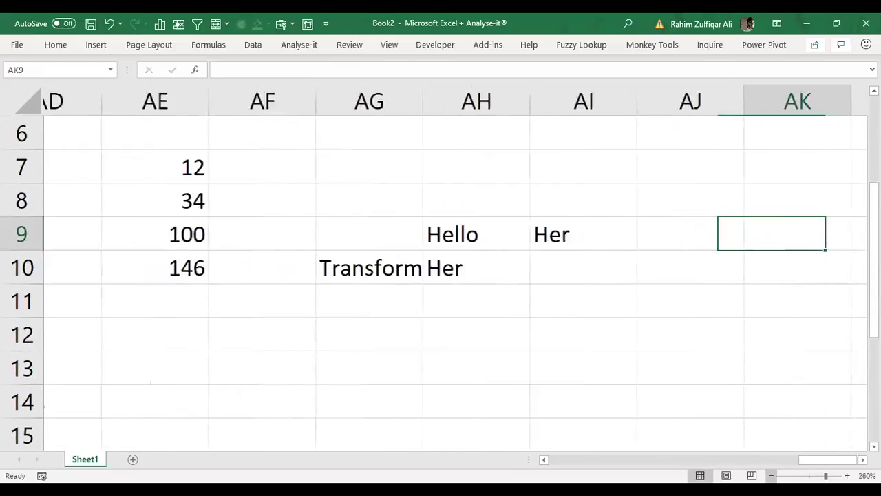
key("Left")
key("Left")
key("Right")
type("'=SUBSTITUTE(AH9,\"llo\",\"r\")")
key("Return")
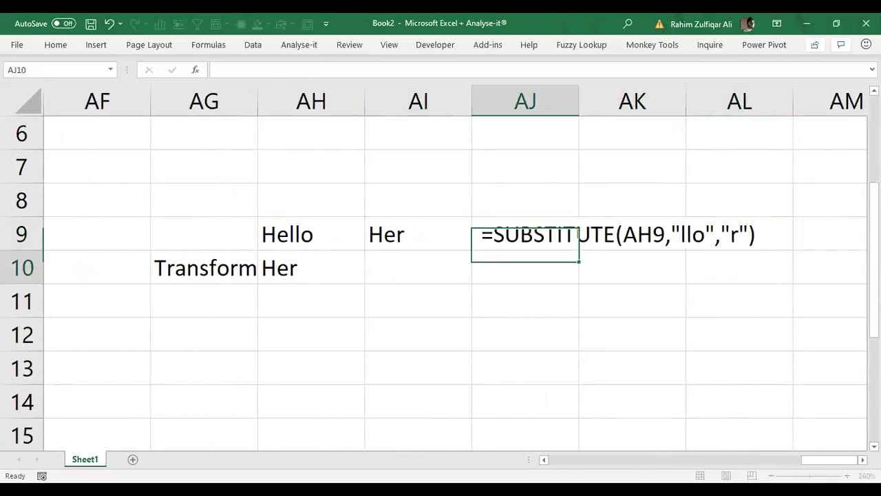
key("Left")
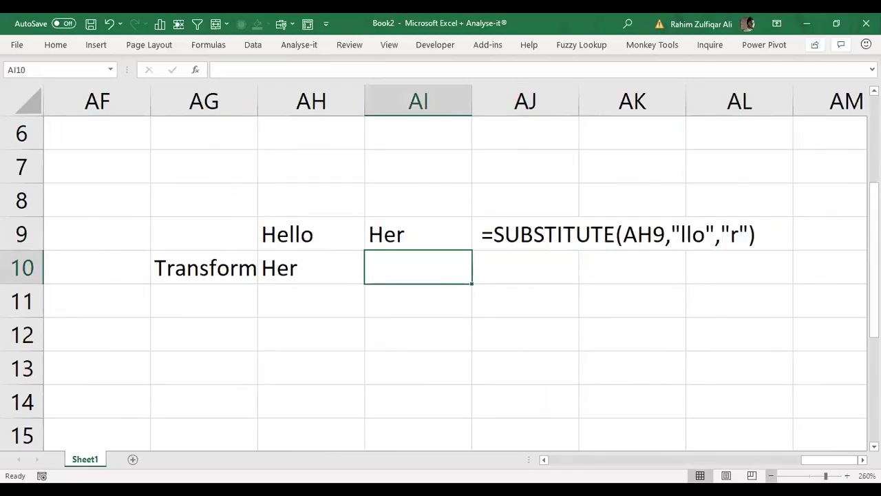
Step: Enter =REPLACE(AH9,3,3,"r") in AI10 so it also returns Her
type("=r")
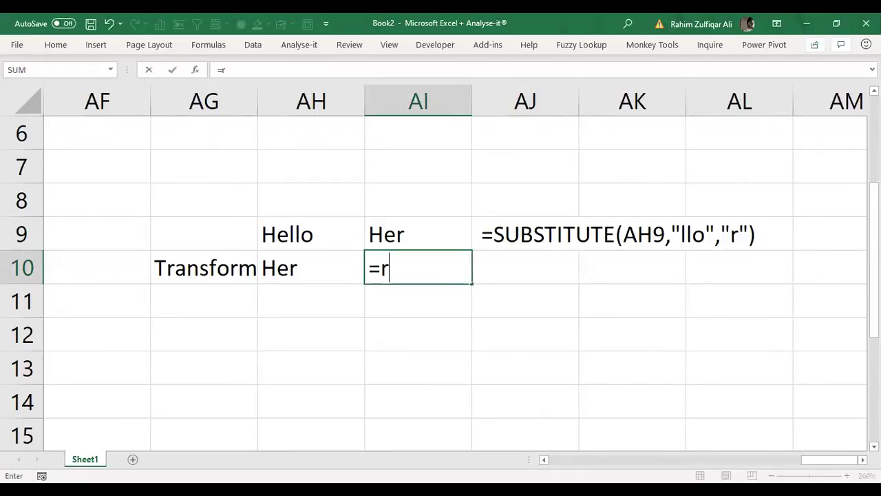
type("ep")
key("Tab")
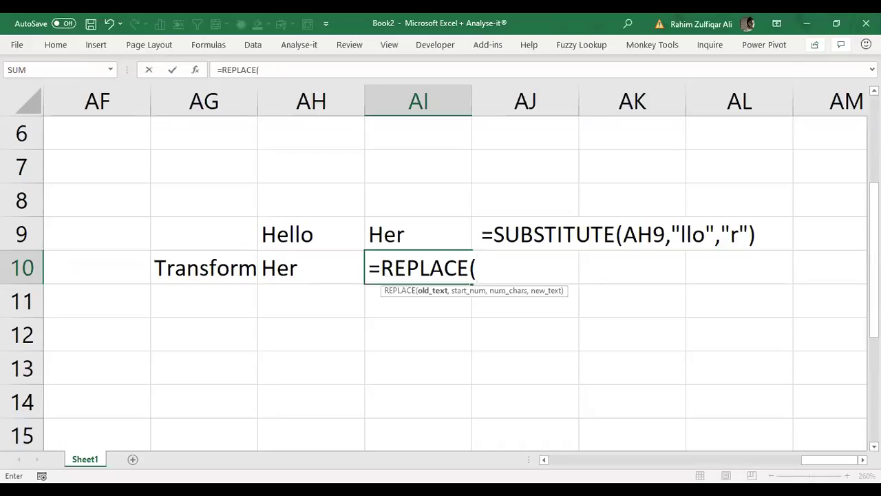
key("Left")
key("Up")
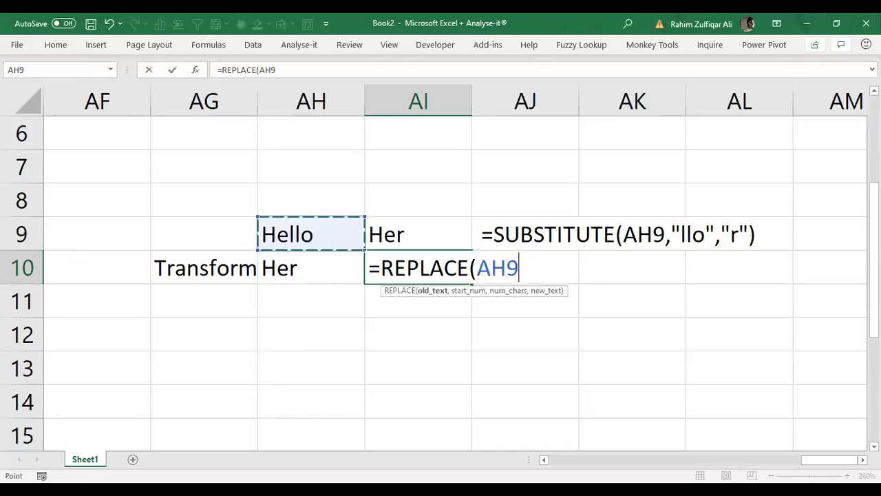
type(",")
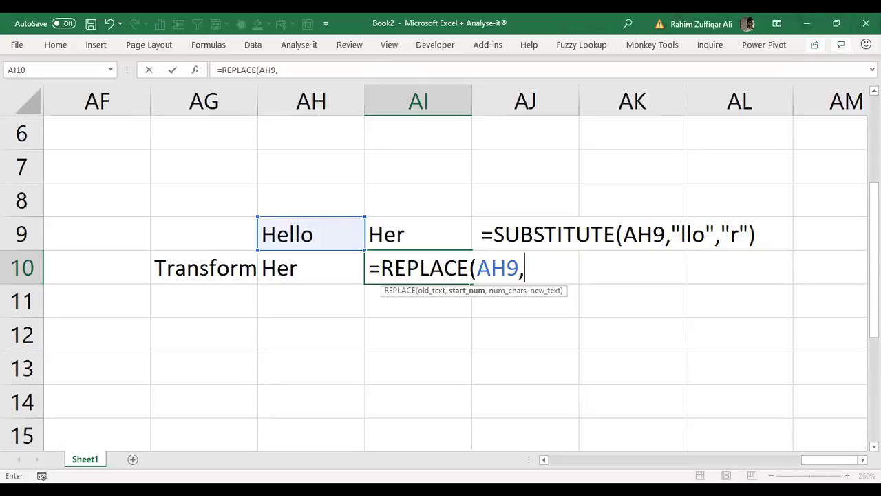
type("3")
type(",")
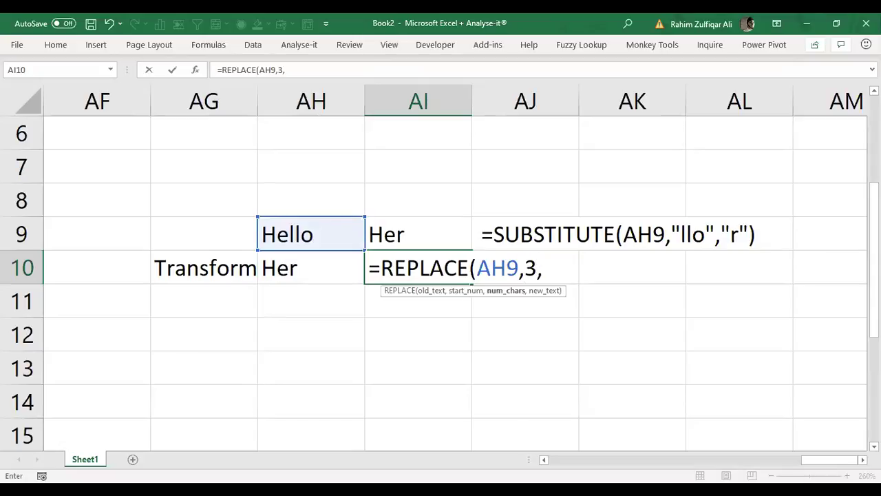
type("3")
type(",\"r\")")
key("Return")
Step: Copy the REPLACE formula text from AI10 and paste it as text into AJ10
left_click(418, 267)
key("F2")
left_click(580, 268)
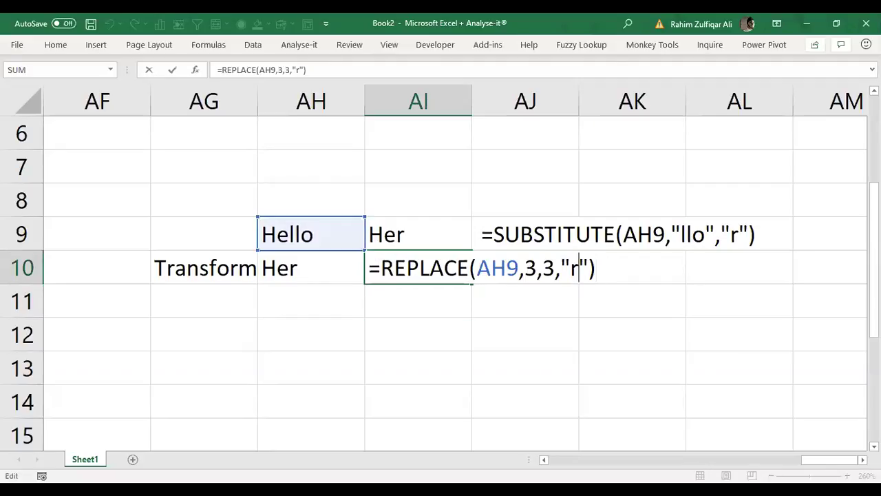
key("End")
key("shift+Home")
key("ctrl+c")
key("Tab")
key("F2")
key("ctrl+v")
key("Return")
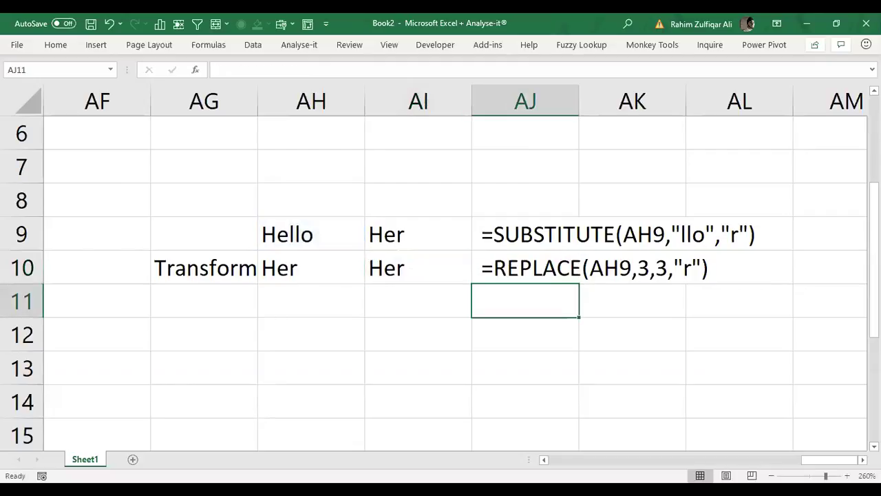
Step: Compare the two Her results in AI9 and AI10, viewing each formula
left_click(418, 267)
left_click(418, 234)
left_click(418, 267)
left_click(418, 234)
left_click(417, 267)
left_click(418, 234)
left_click(418, 267)
left_click(418, 234)
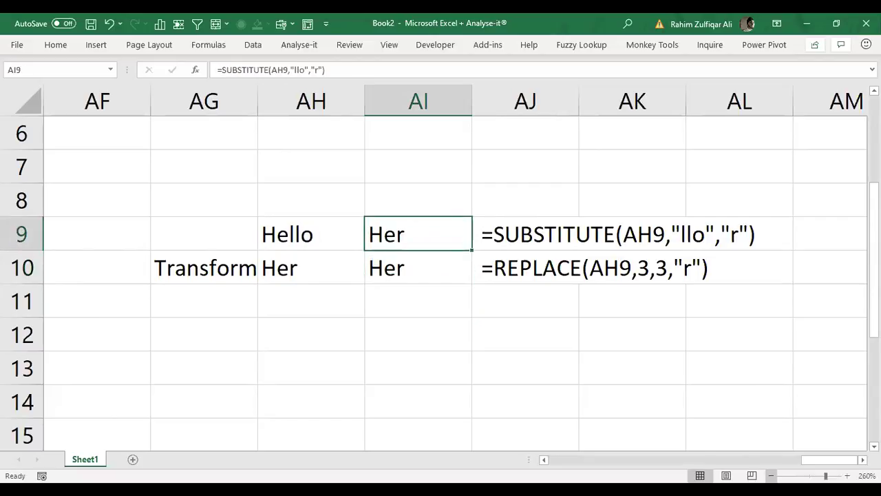
key("F2")
key("Return")
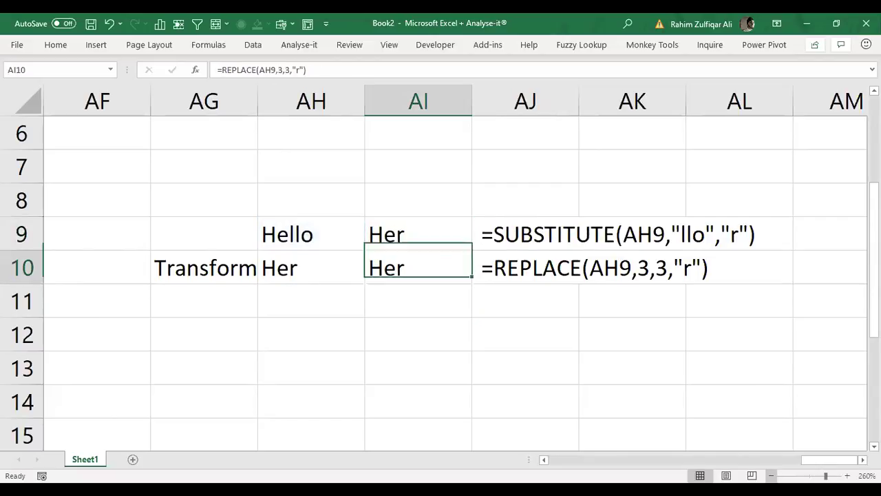
key("F2")
key("shift+Return")
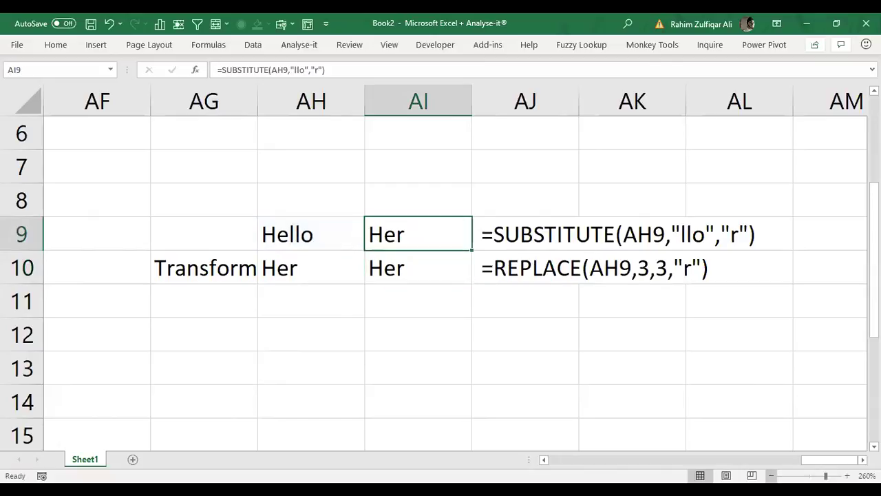
left_click(418, 267)
Step: Review the SUBSTITUTE and REPLACE formula text in AJ9 and AJ10, then select an empty cell below
left_click(526, 234)
left_click(525, 267)
left_click(525, 300)
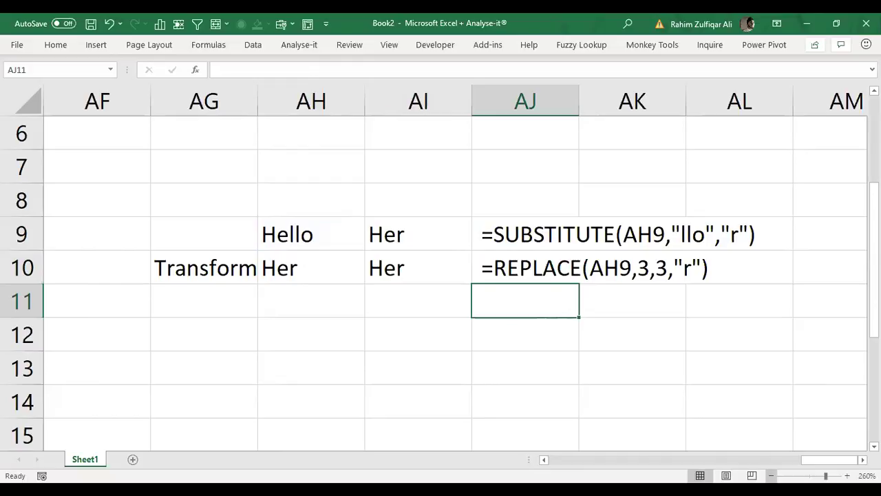
left_click(531, 229)
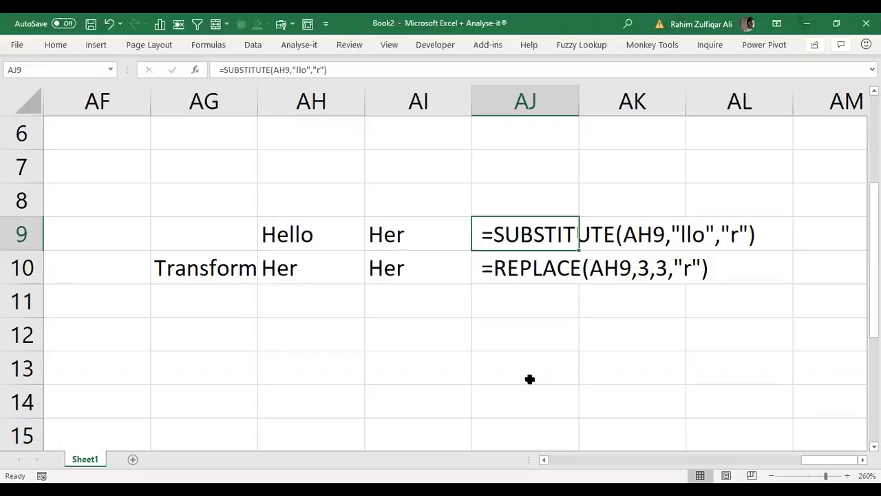
left_click(535, 273)
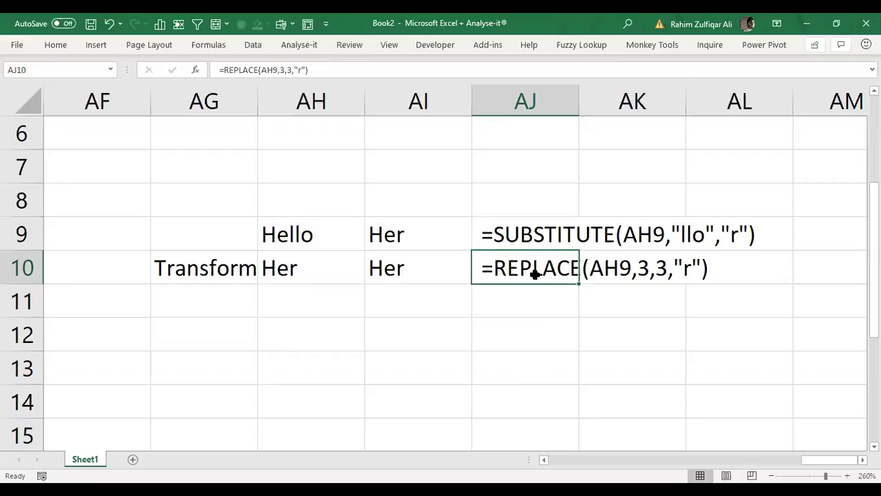
left_click(516, 294)
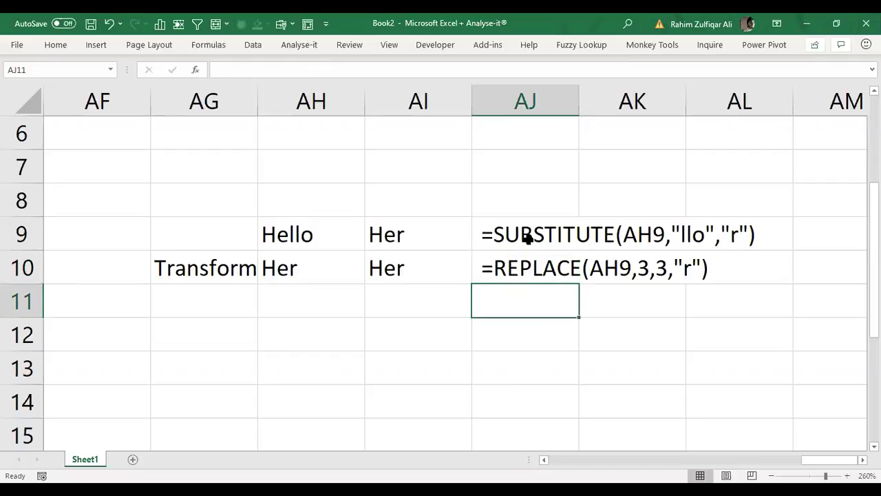
left_click(527, 272)
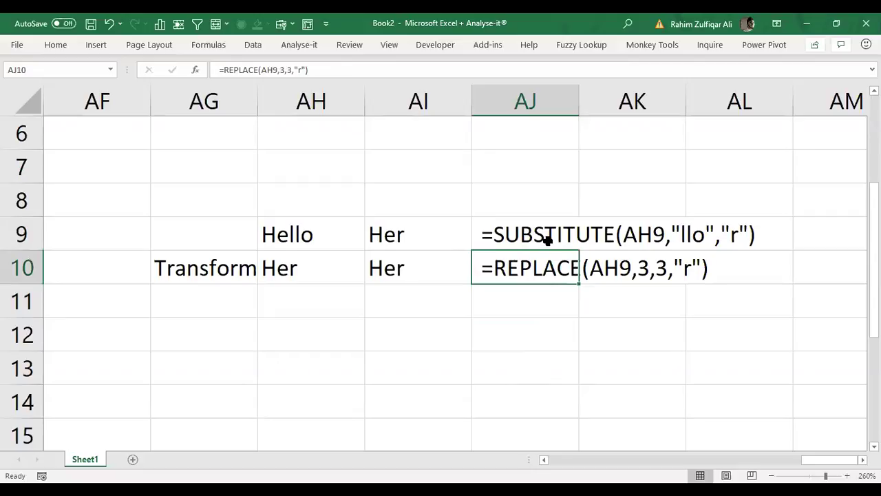
left_click(547, 239)
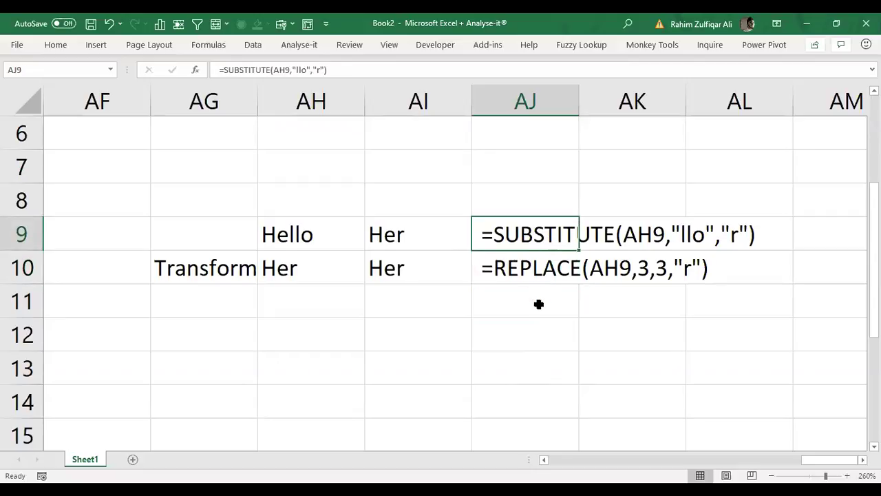
left_click(337, 320)
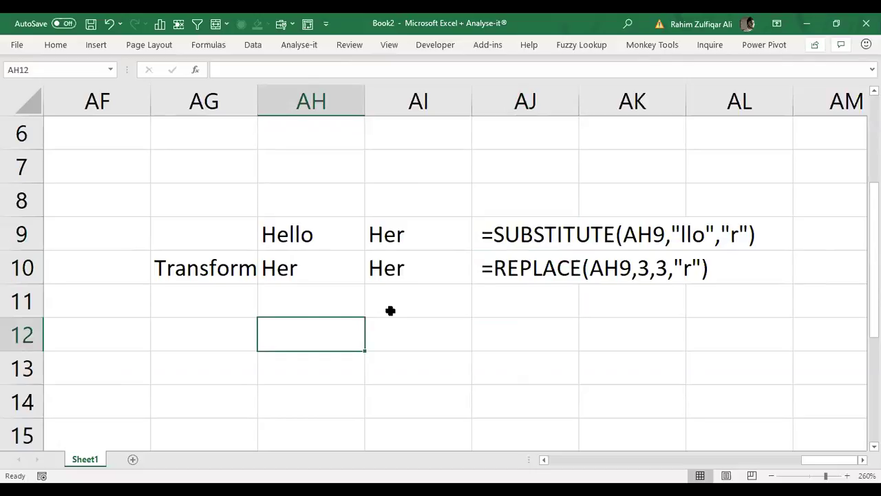
key("ctrl+h")
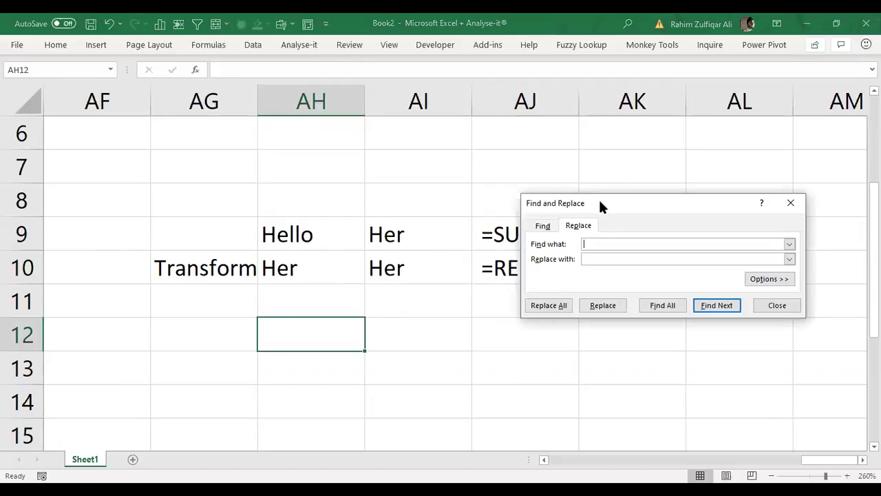
left_click_drag(600, 205, 471, 146)
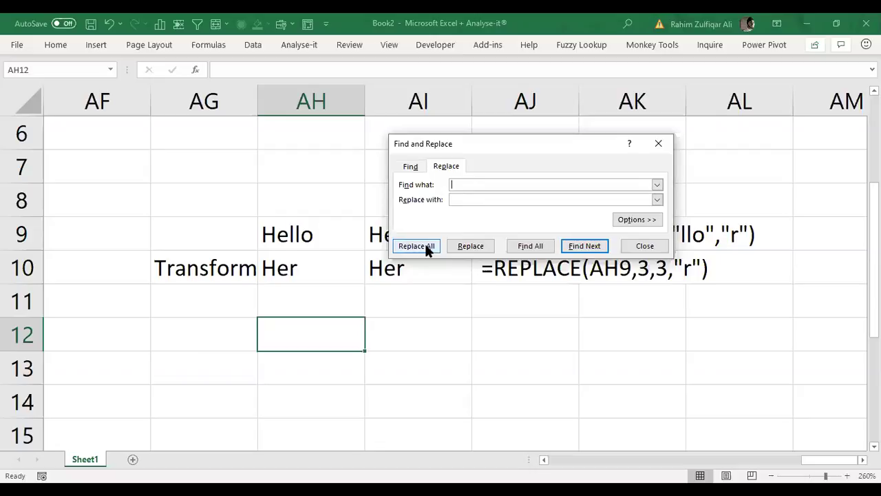
left_click(462, 199)
left_click(468, 186)
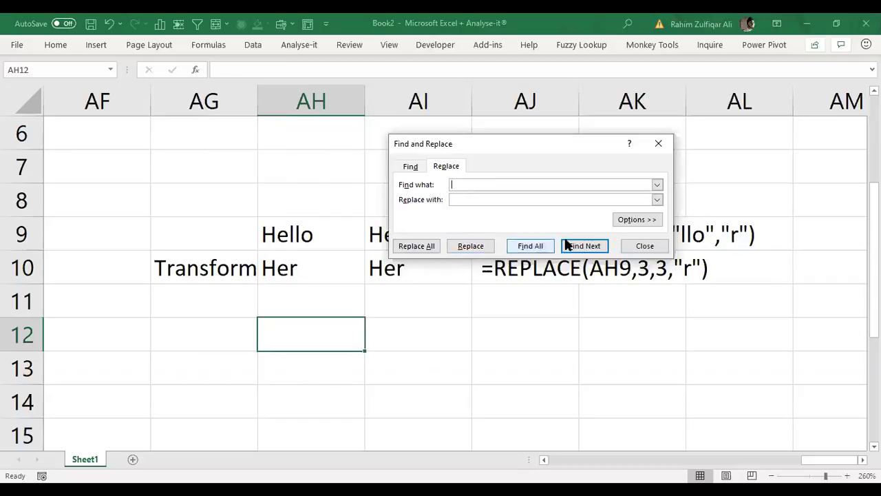
left_click_drag(641, 245, 501, 243)
Step: Close Find and Replace and step through the results and formula text in AI9:AJ10
key("Escape")
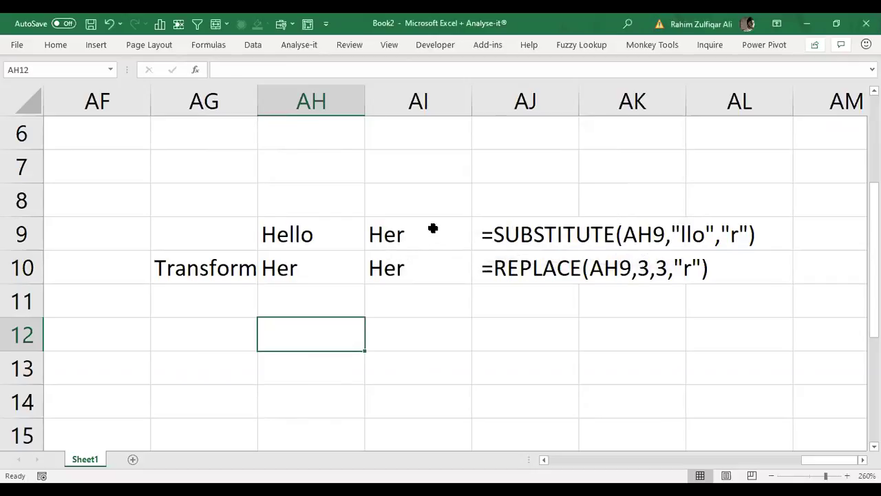
left_click(432, 229)
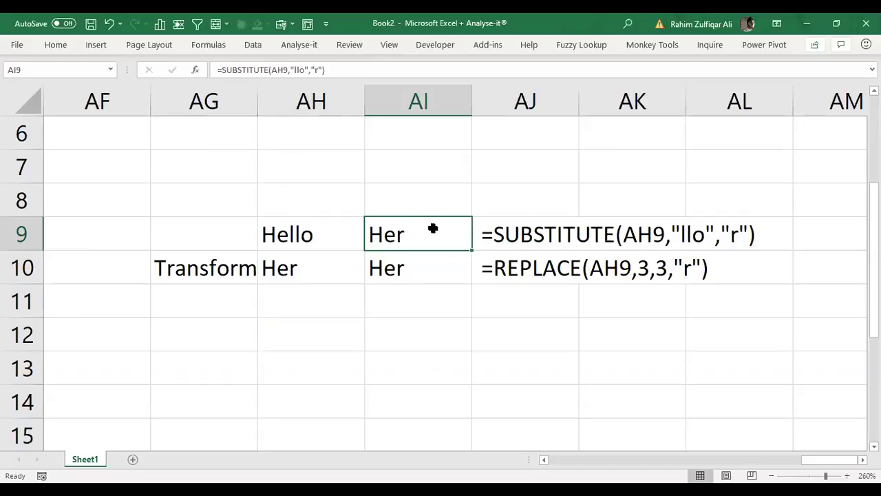
key("Right")
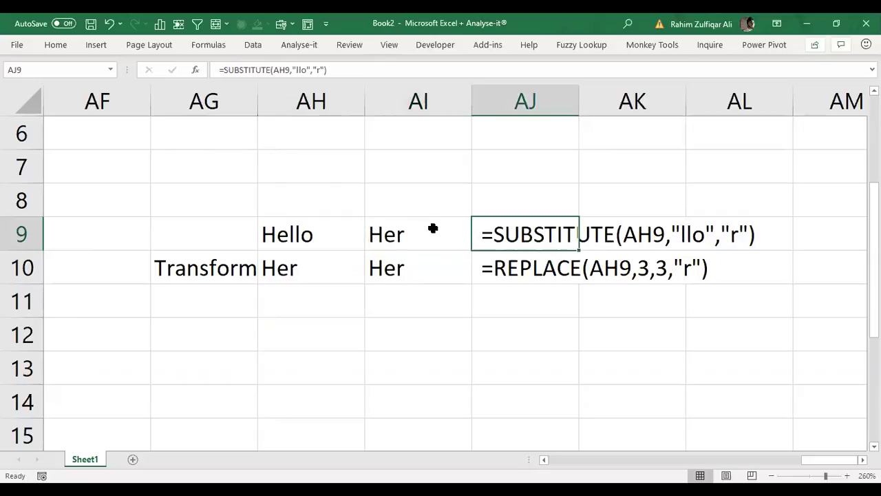
key("Down")
key("Down")
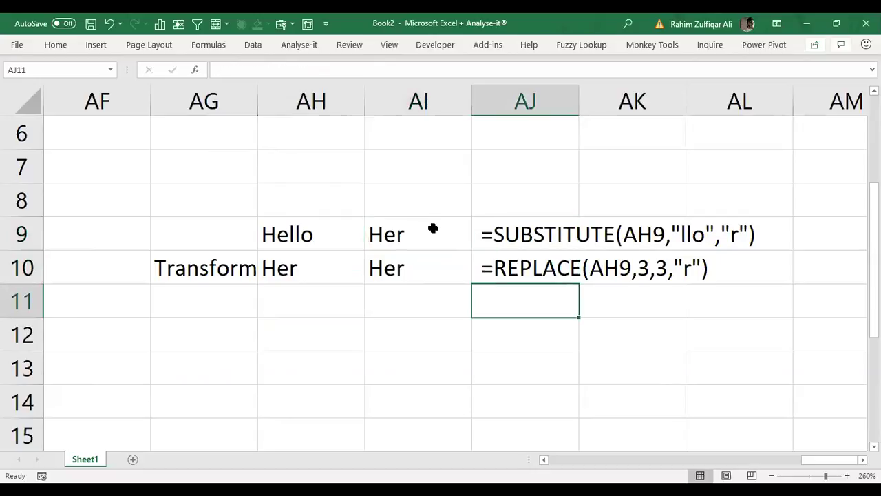
key("Up")
key("Left")
key("Up")
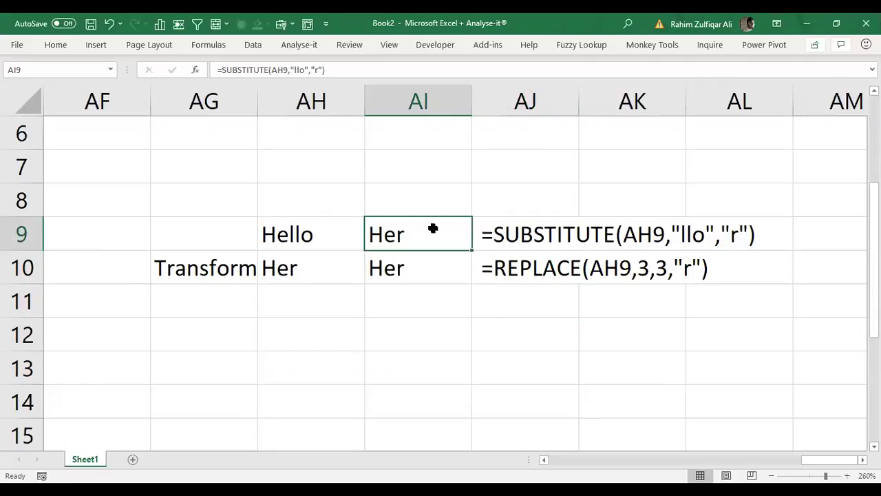
key("Right")
key("Down")
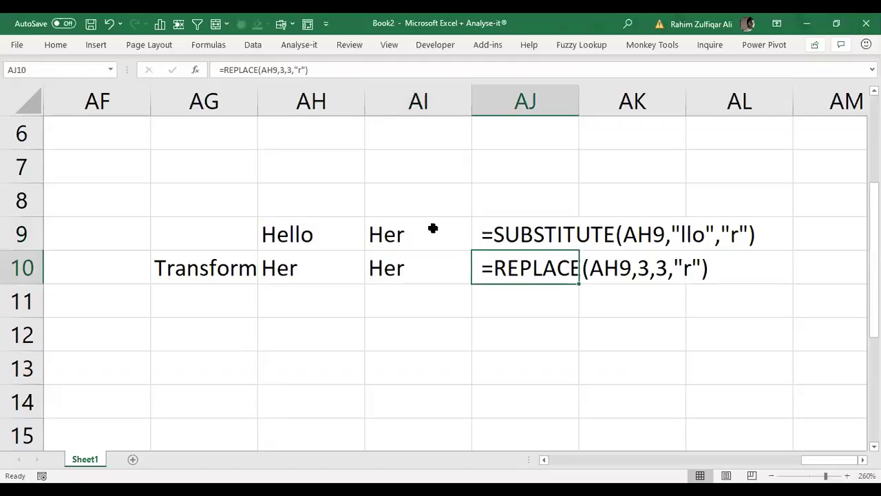
Step: Return to the function list and select the SUBSTITUTE and REPLACE entries, items 8 and 9
key("Left")
key("Left")
key("Left")
key("Left")
key("Left")
key("Left")
key("Left")
key("Left")
key("Left")
key("Left")
key("Left")
key("Left")
key("Left")
key("Left")
key("Right")
key("shift+Down")
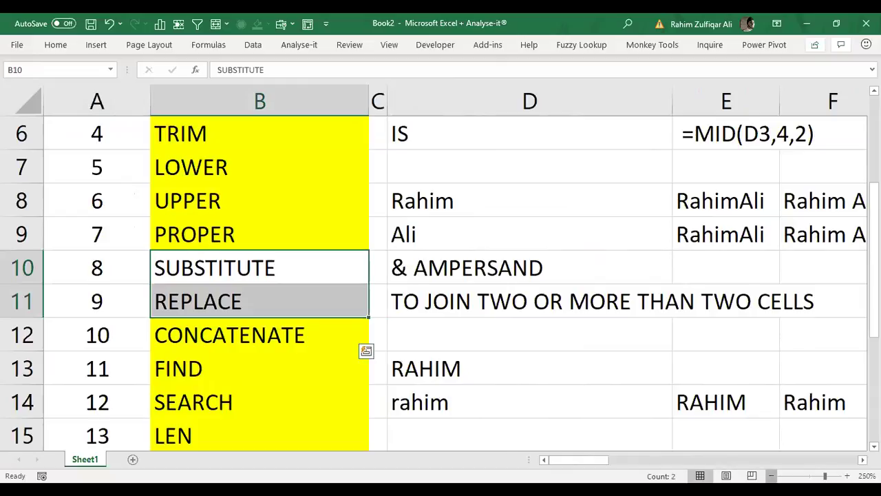
Step: Zoom out until rows 3–18 of the function list are visible
left_click(771, 475)
left_click(771, 475)
left_click(771, 476)
left_click(771, 476)
left_click(771, 476)
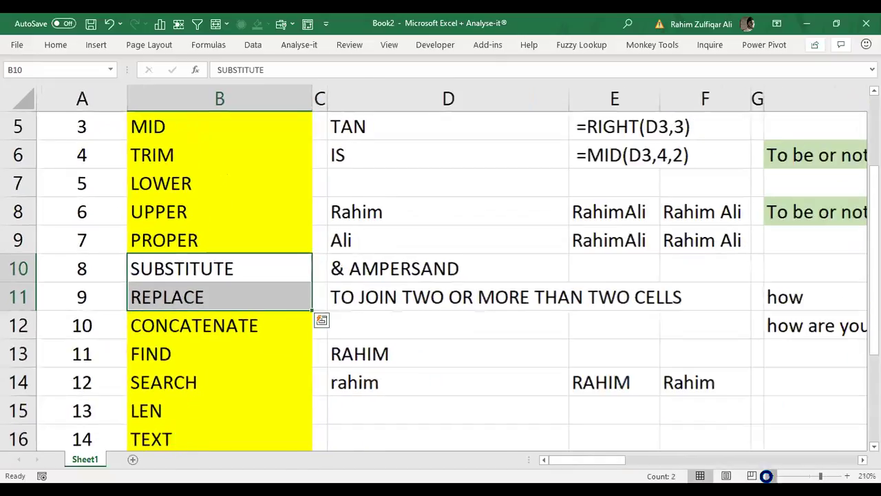
left_click(771, 476)
left_click(771, 476)
left_click(771, 476)
left_click(771, 476)
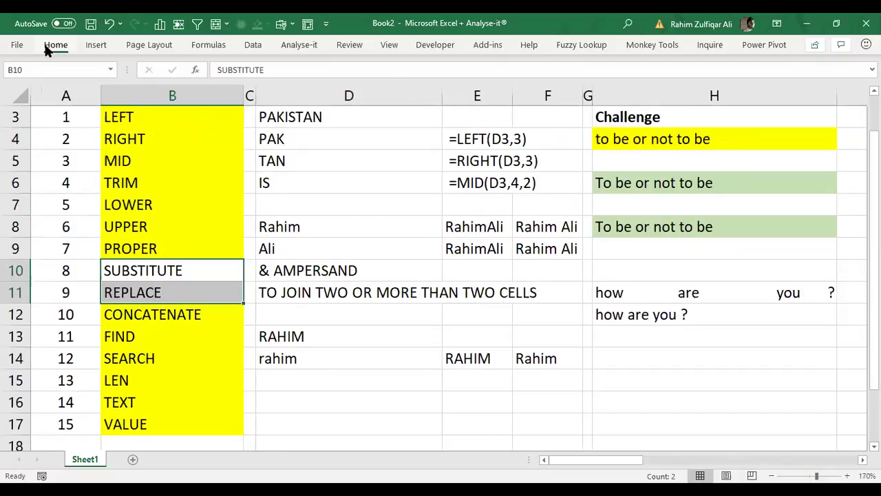
Step: Scroll back up the list, selecting MID and then LEFT at the top
left_click(55, 44)
left_click(171, 161)
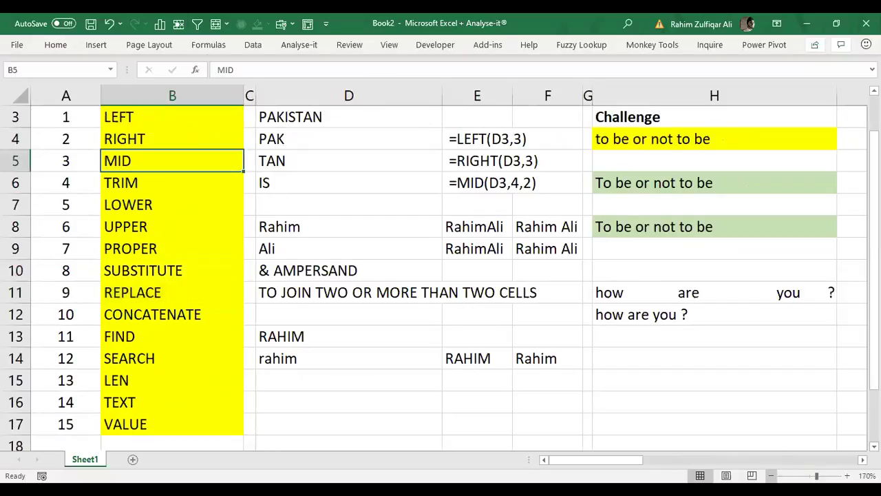
scroll(161, 155, "down", 1)
scroll(160, 156, "down", 2)
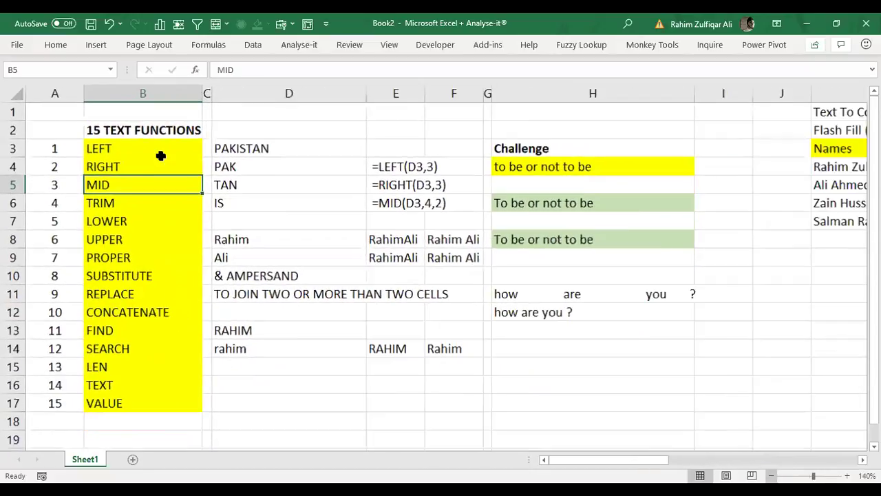
left_click(158, 152)
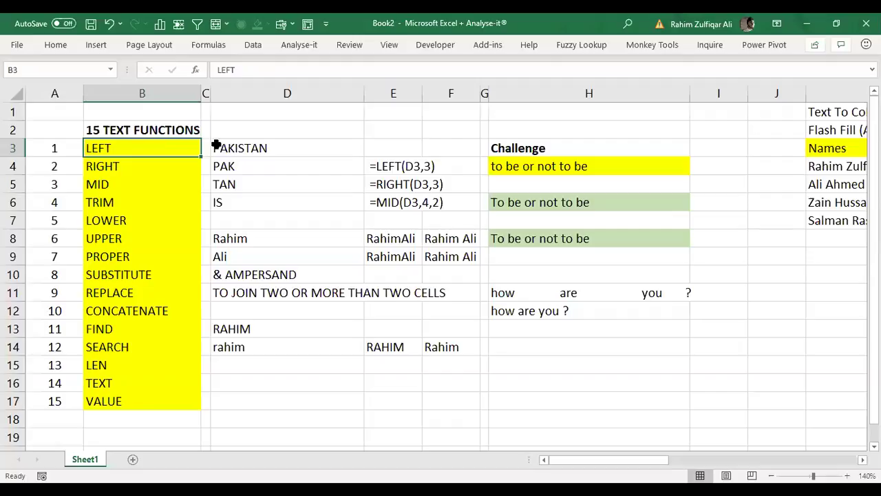
key("Up")
key("Down")
key("ctrl+shift+Down")
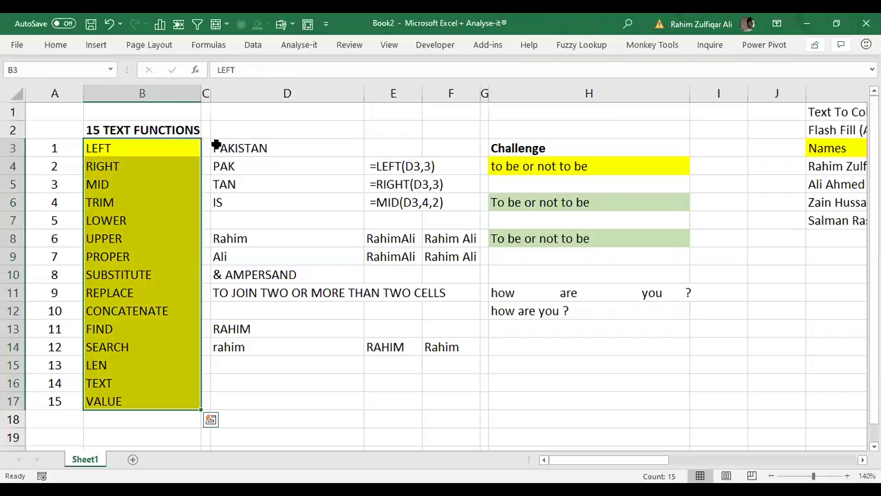
key("Left")
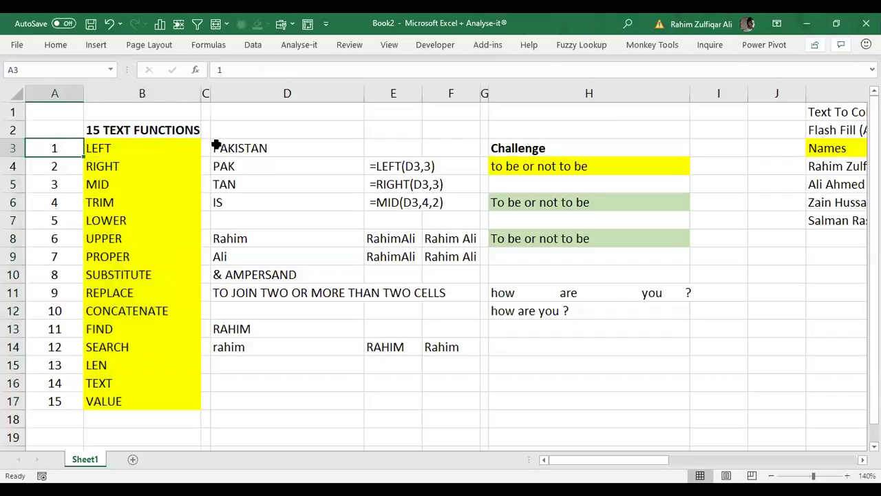
key("Right")
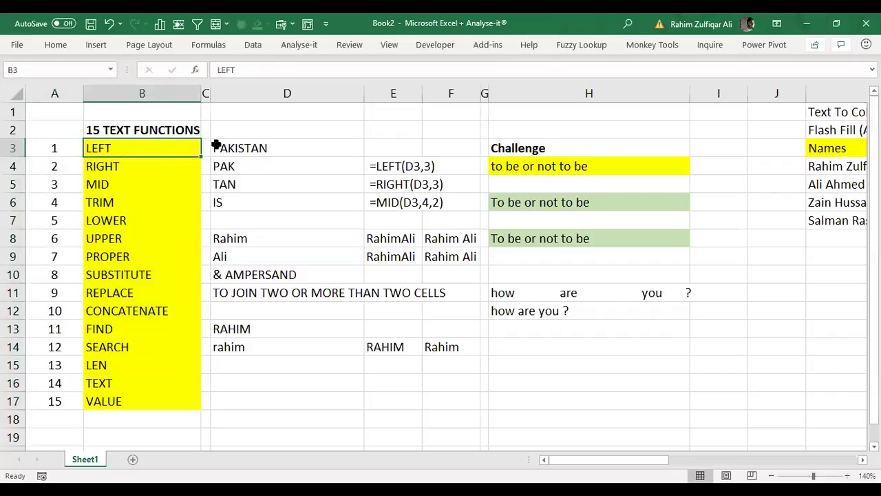
key("ctrl+shift+Down")
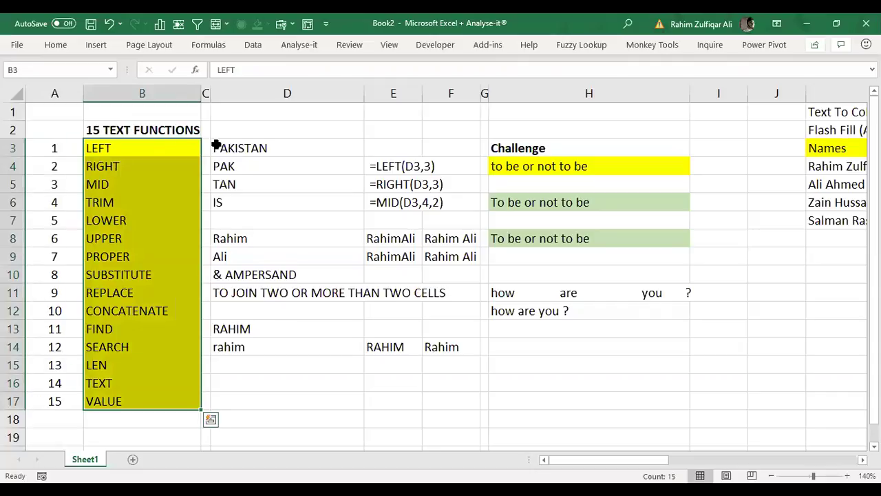
key("Left")
key("Right")
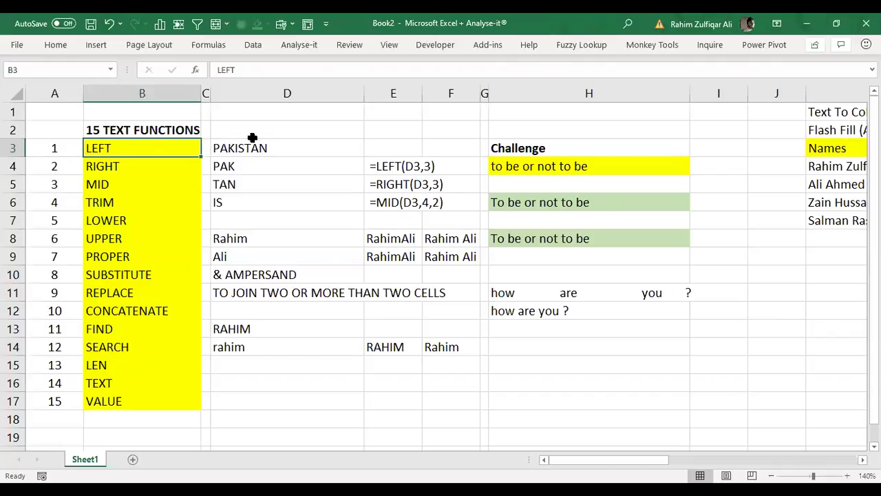
left_click(154, 246)
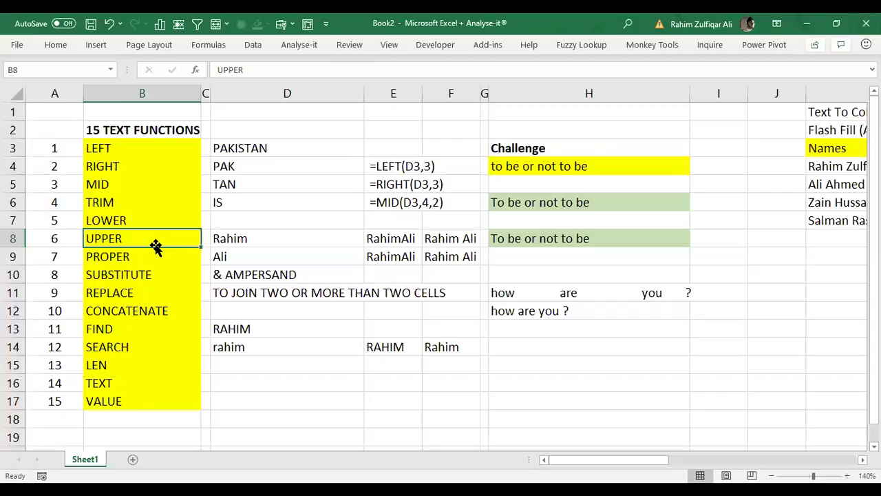
key("ctrl+Up")
key("Down")
key("Down")
key("ctrl+Down")
key("ctrl+Up")
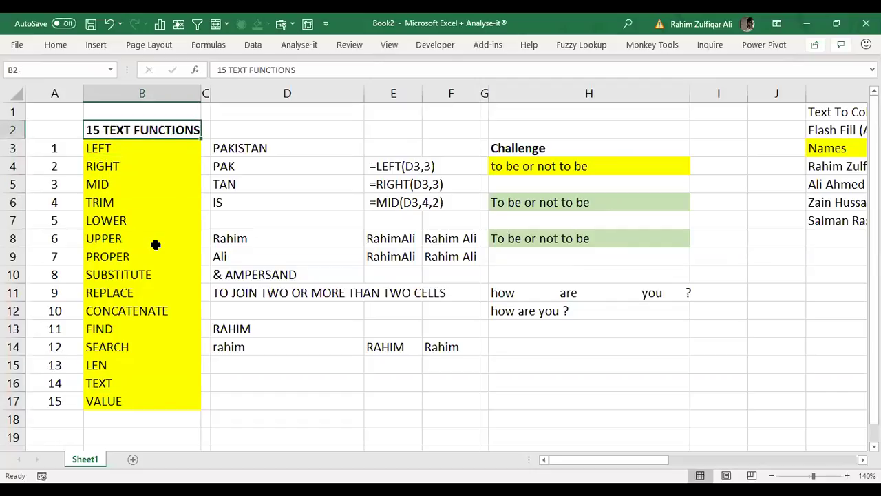